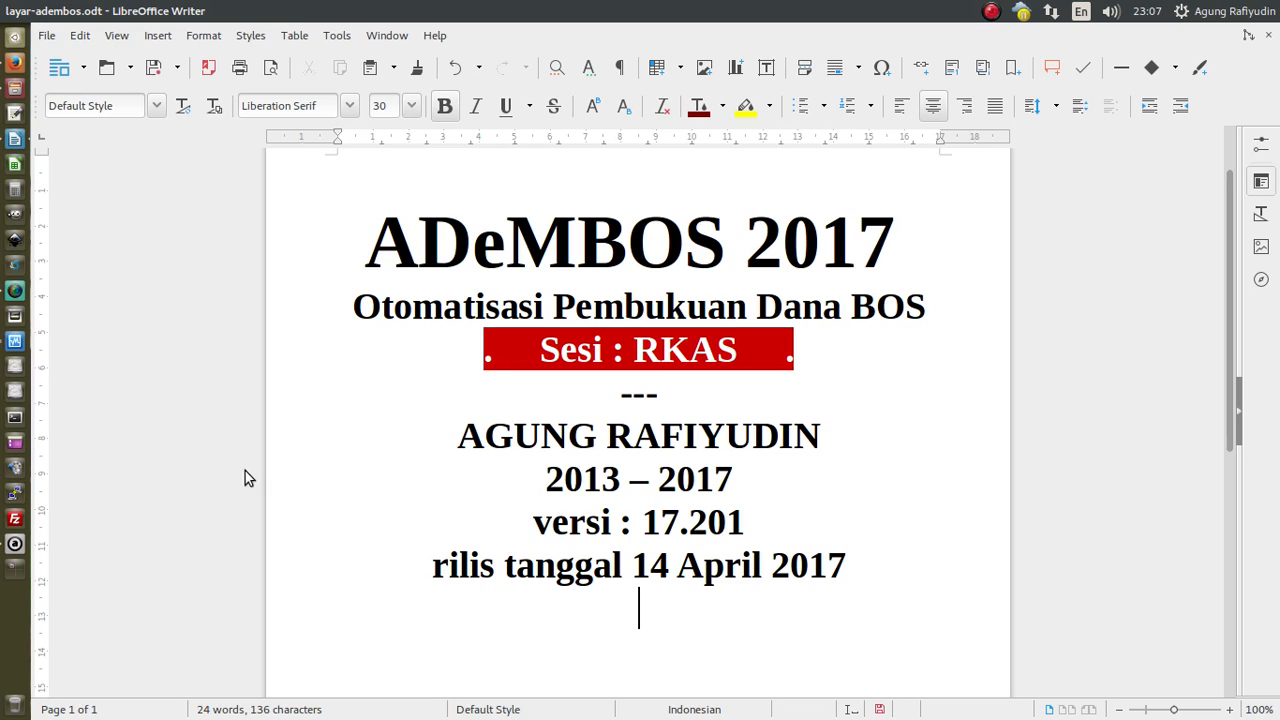
# Switch to the Excel workbook in the Win7 virtual machine and look through the rkas_tp1, rkas_tp2, v_rkas_tp1, v_rkas_tp2 and v_rkas_ta sheets
pyautogui.click(14, 342)
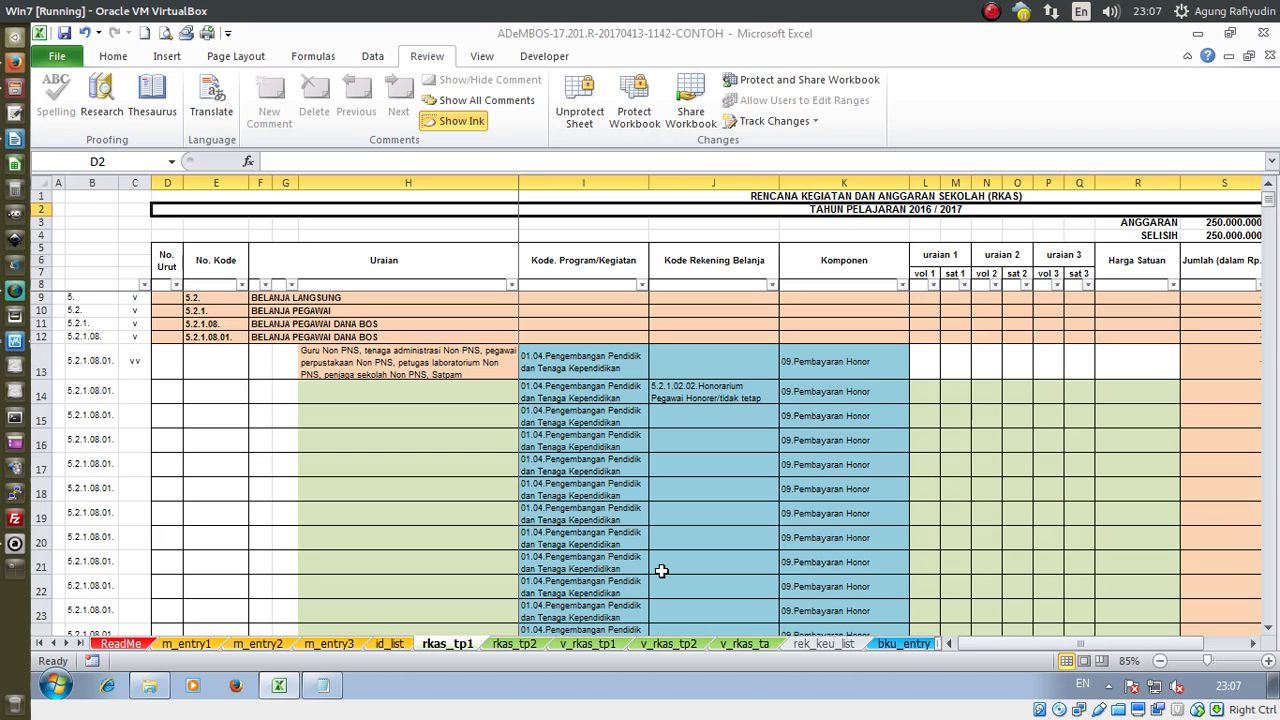
pyautogui.click(510, 643)
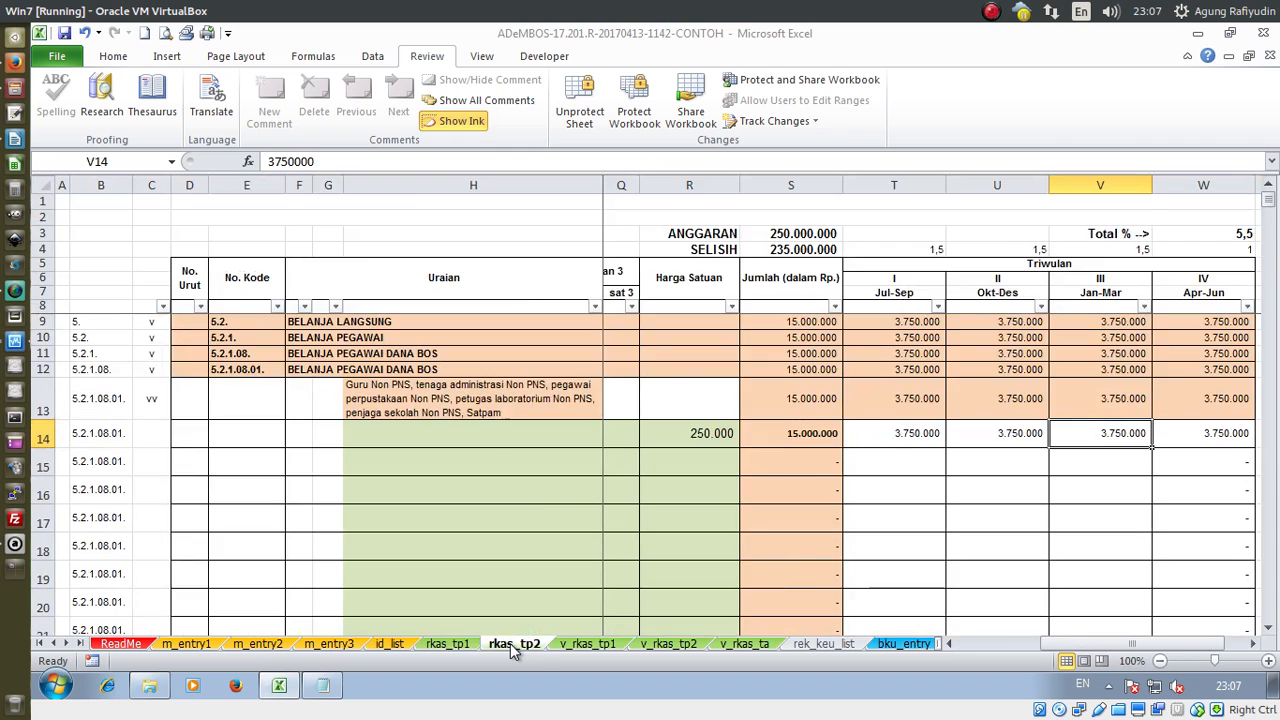
pyautogui.click(588, 644)
pyautogui.click(459, 644)
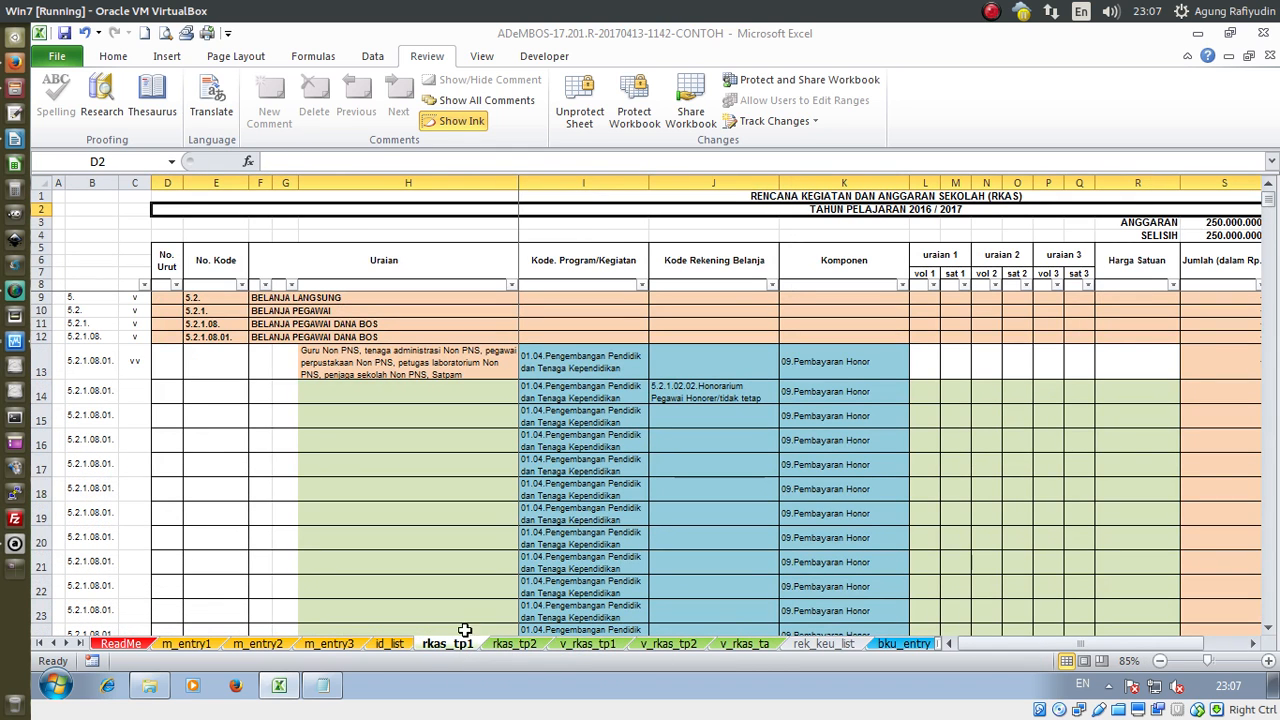
pyautogui.click(510, 643)
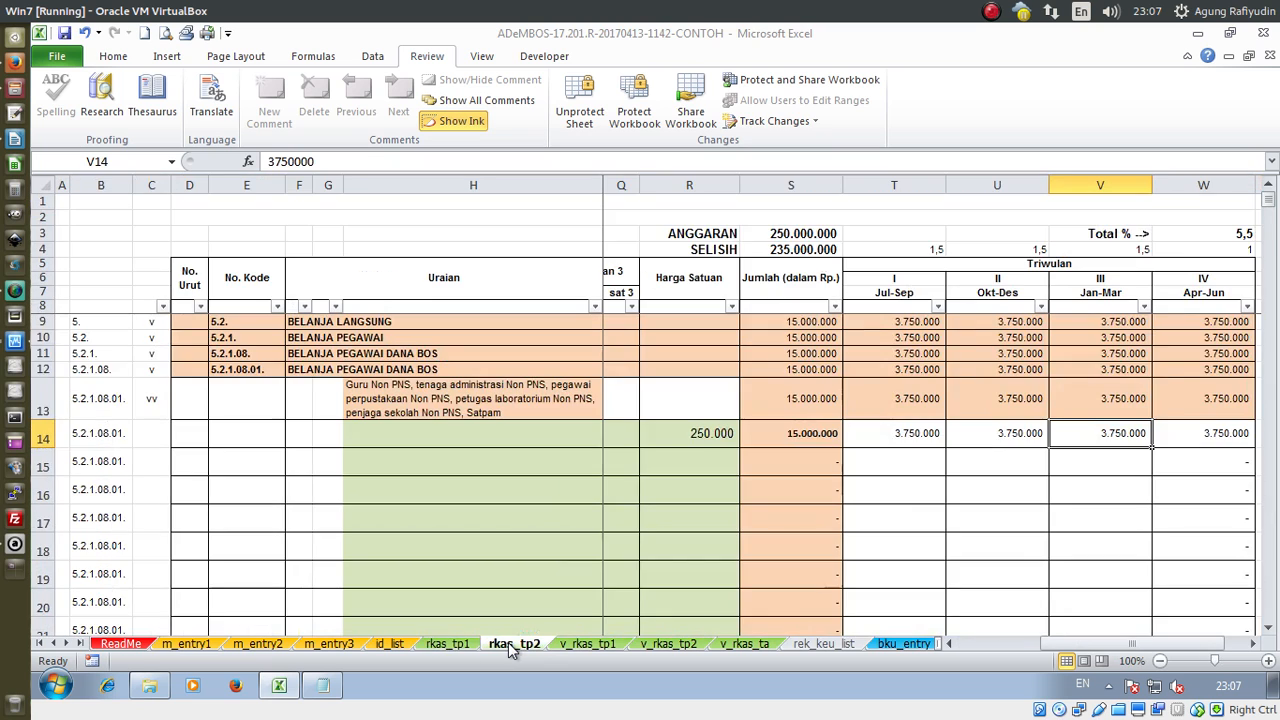
pyautogui.click(579, 645)
pyautogui.click(668, 648)
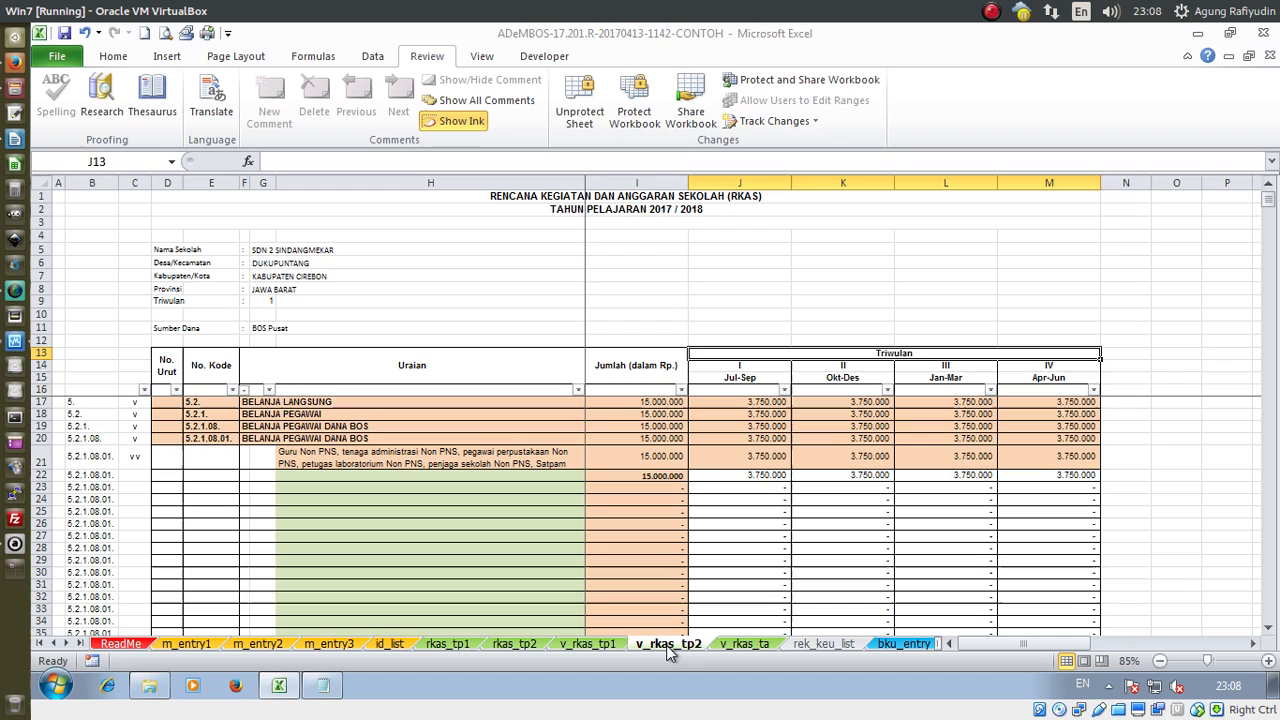
pyautogui.click(758, 649)
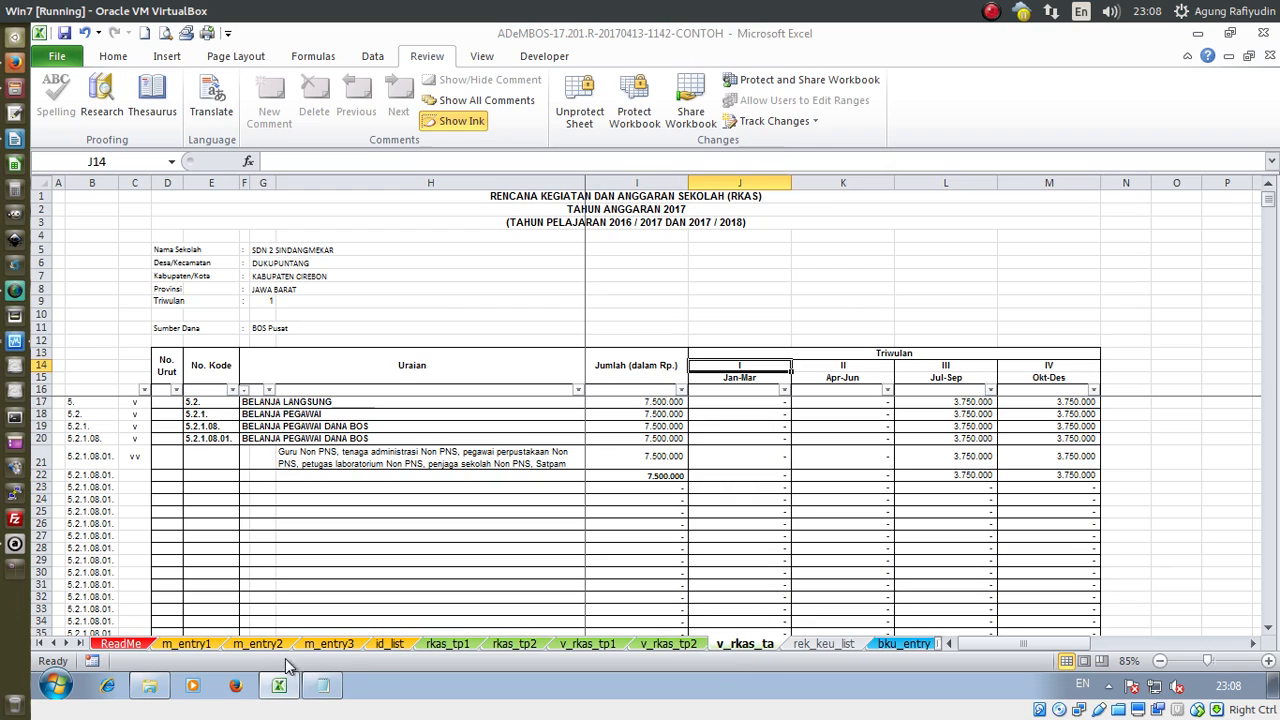
# Check the TAHUN ANGGARAN, TAHUN PELAJARAN 1 and TAHUN PELAJARAN 2 cells on the m_entry1 sheet
pyautogui.click(177, 645)
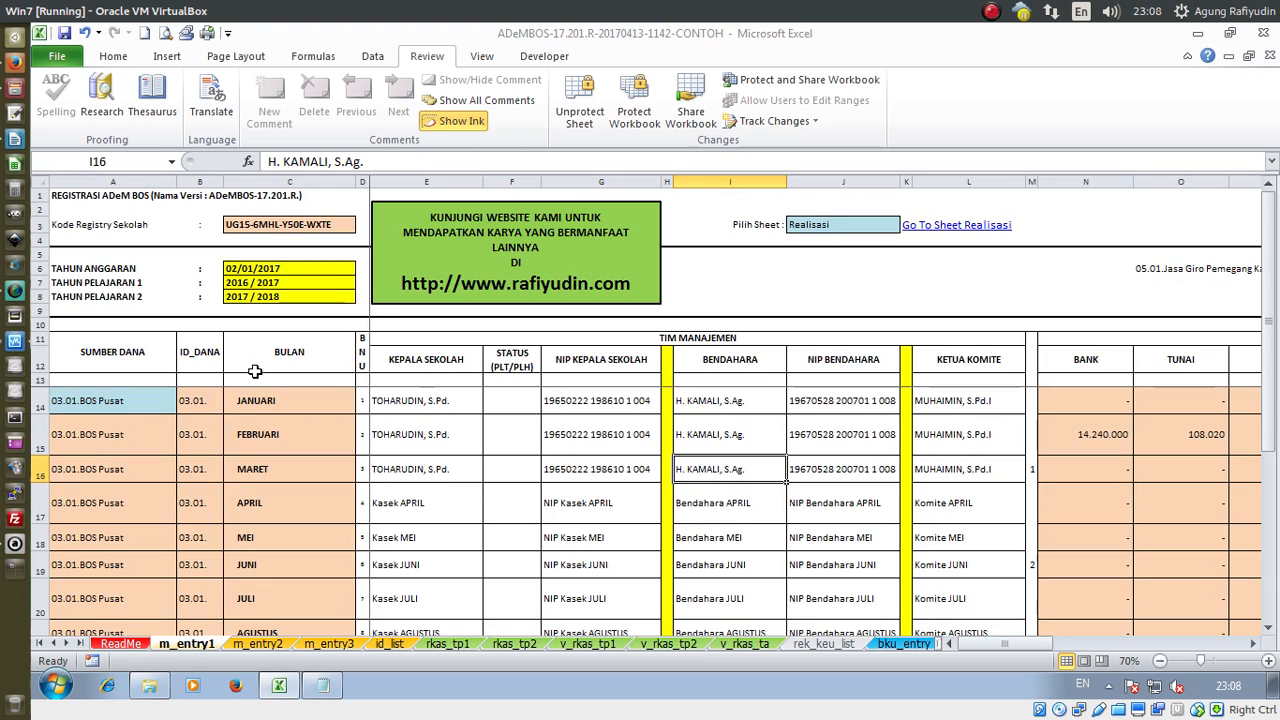
pyautogui.click(272, 270)
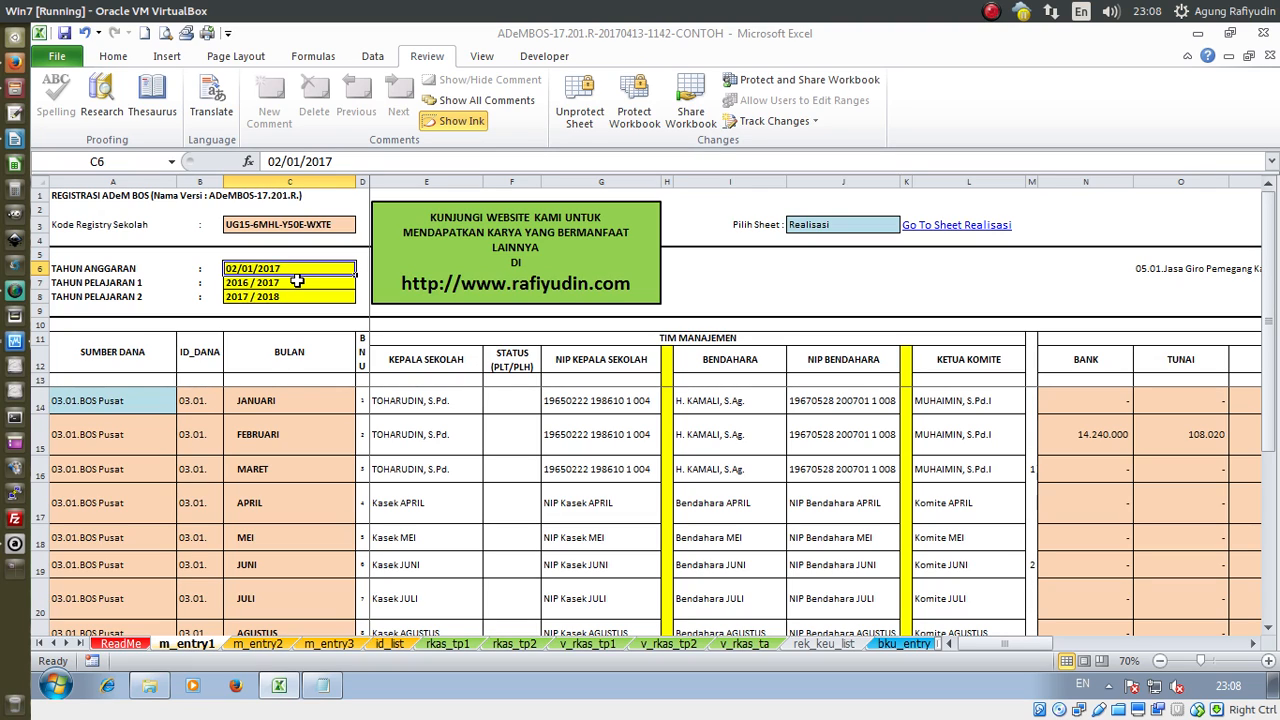
pyautogui.click(297, 281)
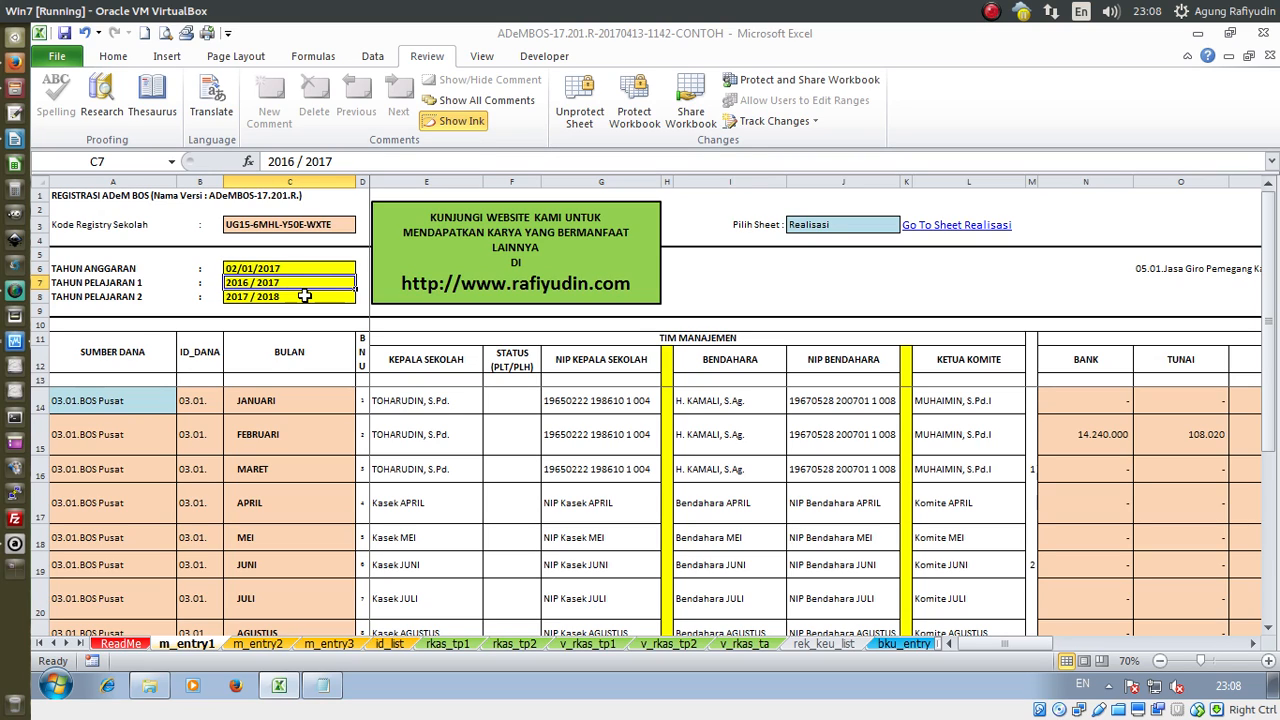
pyautogui.click(304, 296)
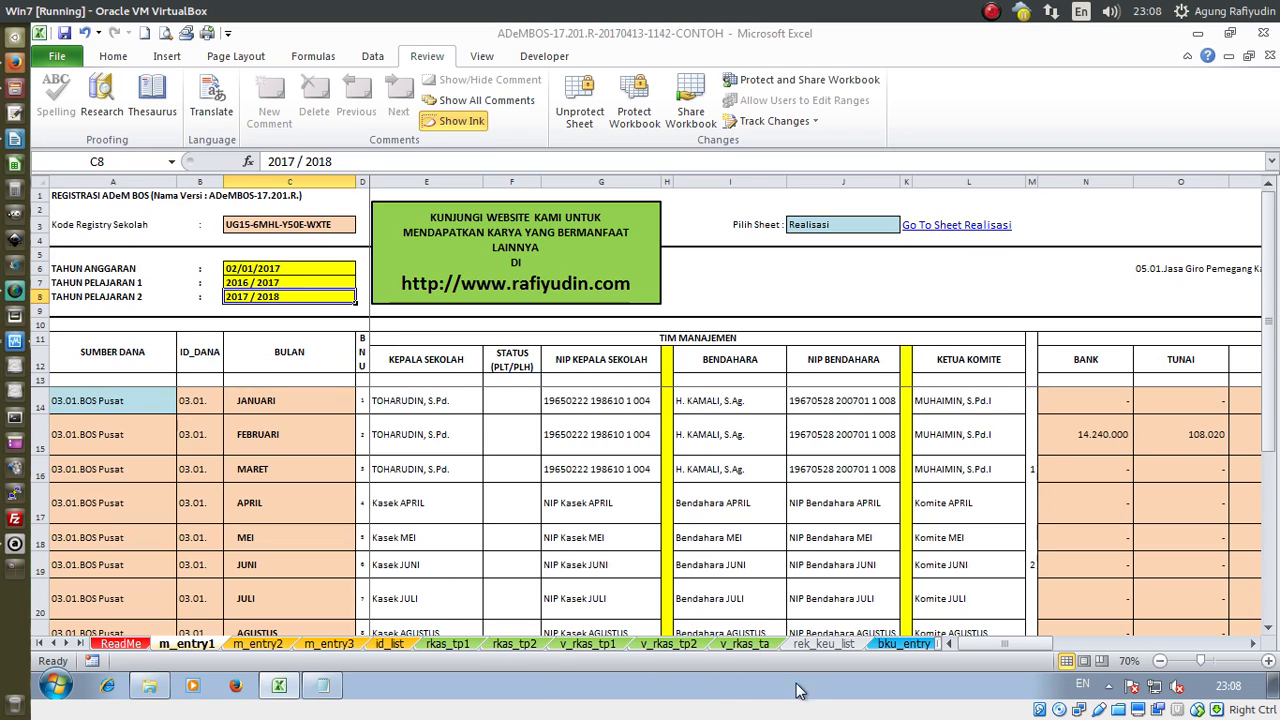
# On the v_rkas_ta sheet, narrow the Uraian column H and auto-fit the height of all rows
pyautogui.click(743, 645)
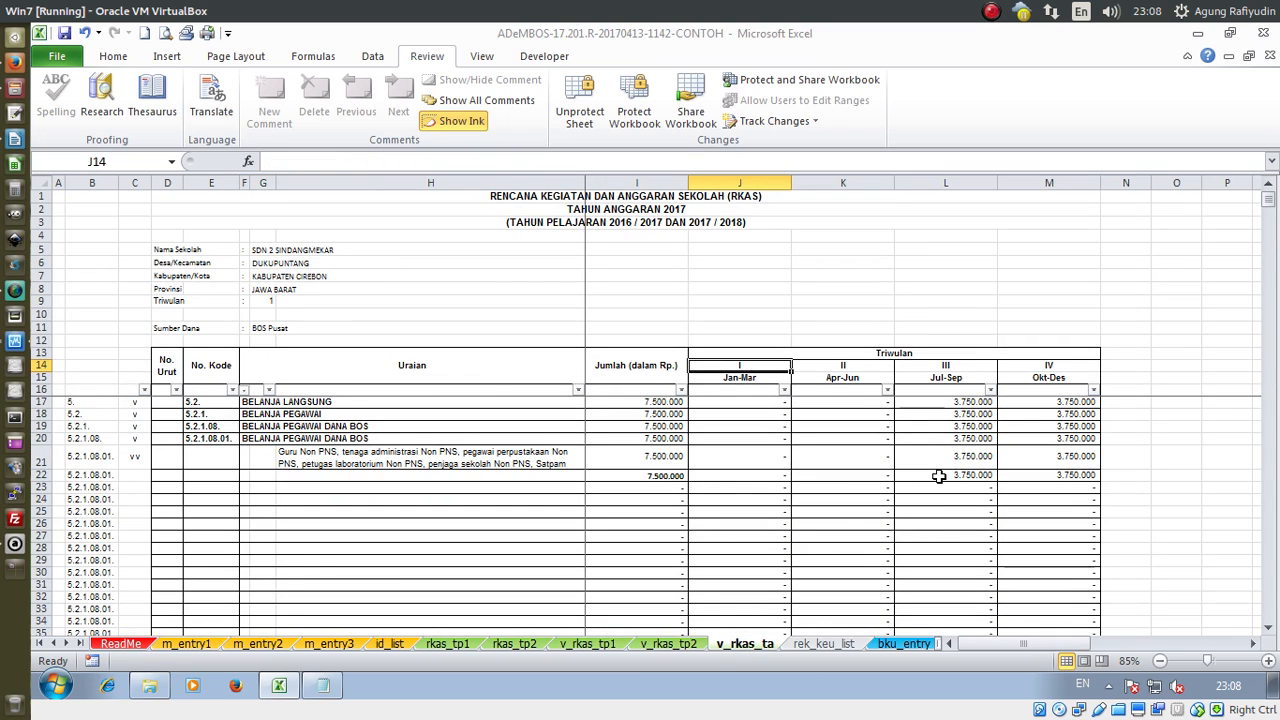
pyautogui.scroll(2, 939, 476)
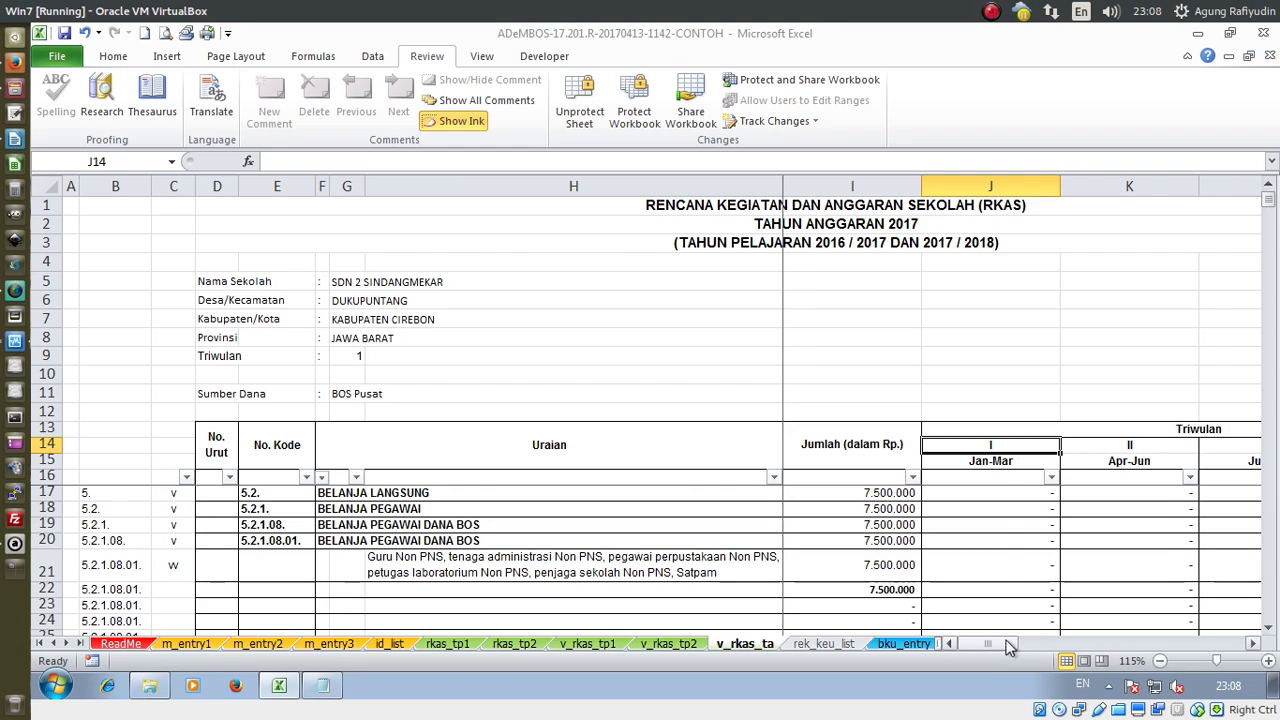
pyautogui.moveTo(1008, 648)
pyautogui.mouseDown()
pyautogui.moveTo(1019, 644)
pyautogui.moveTo(1003, 644)
pyautogui.mouseUp()
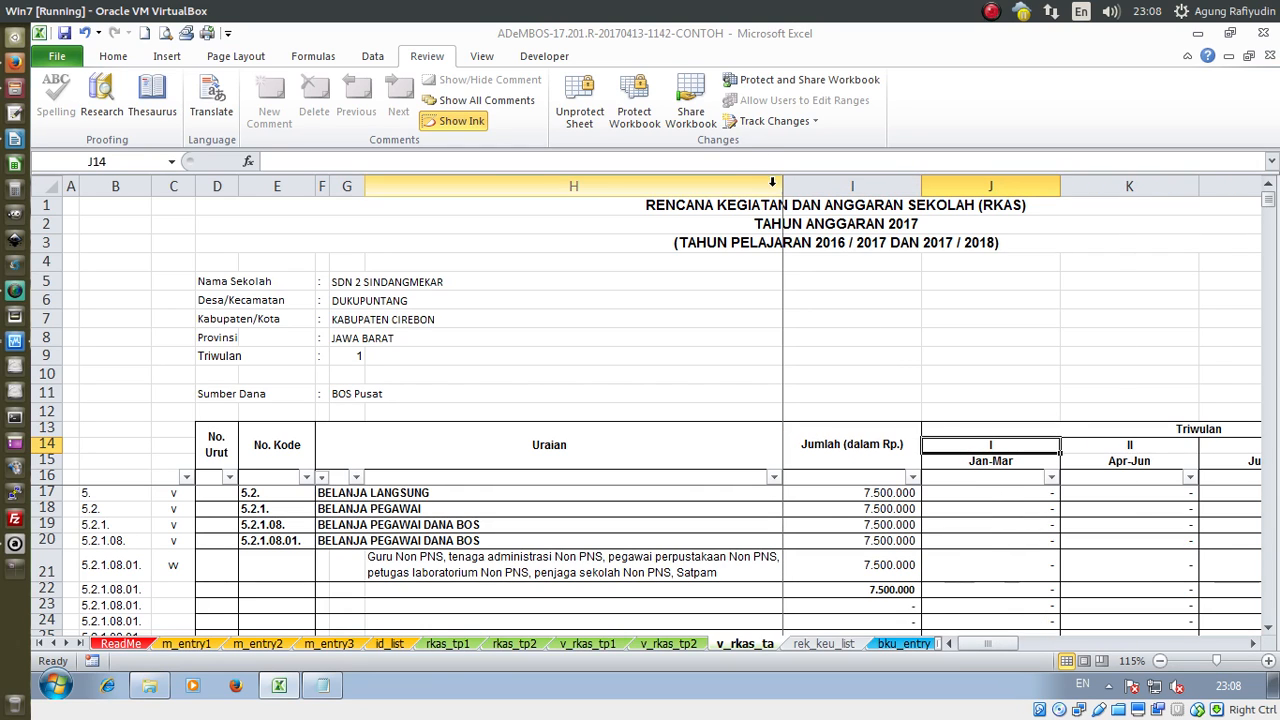
pyautogui.moveTo(782, 185); pyautogui.dragTo(680, 185)
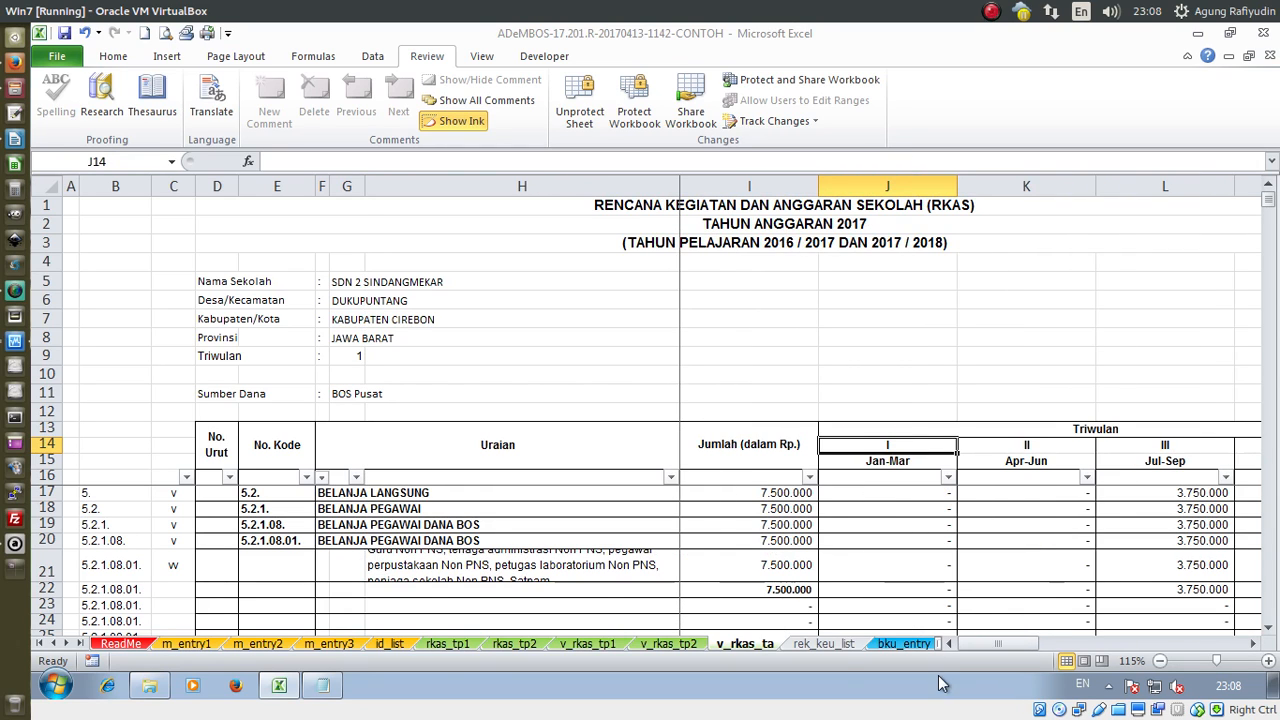
pyautogui.click(46, 187)
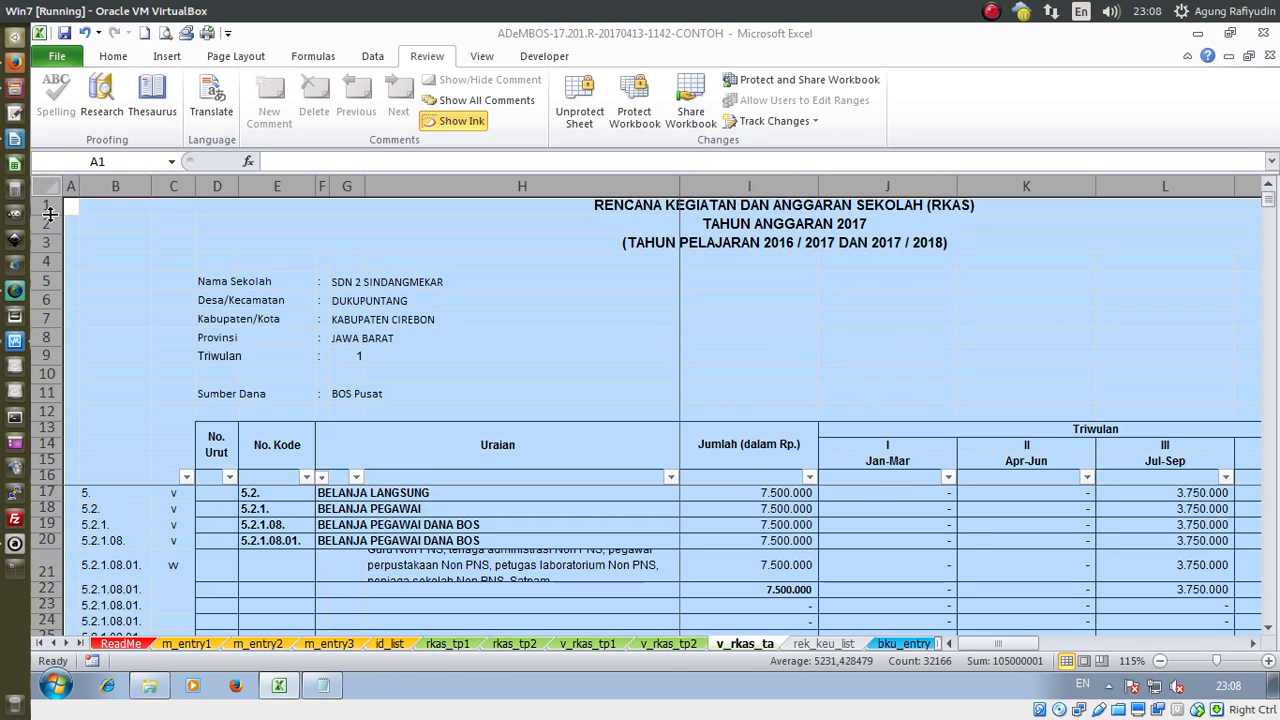
pyautogui.doubleClick(50, 213)
pyautogui.moveTo(998, 645)
pyautogui.mouseDown()
pyautogui.moveTo(1012, 650)
pyautogui.moveTo(1000, 649)
pyautogui.mouseUp()
# Examine the Triwulan headers on v_rkas_ta, highlighting quarters I and II first and quarters III and IV second
pyautogui.click(921, 445)
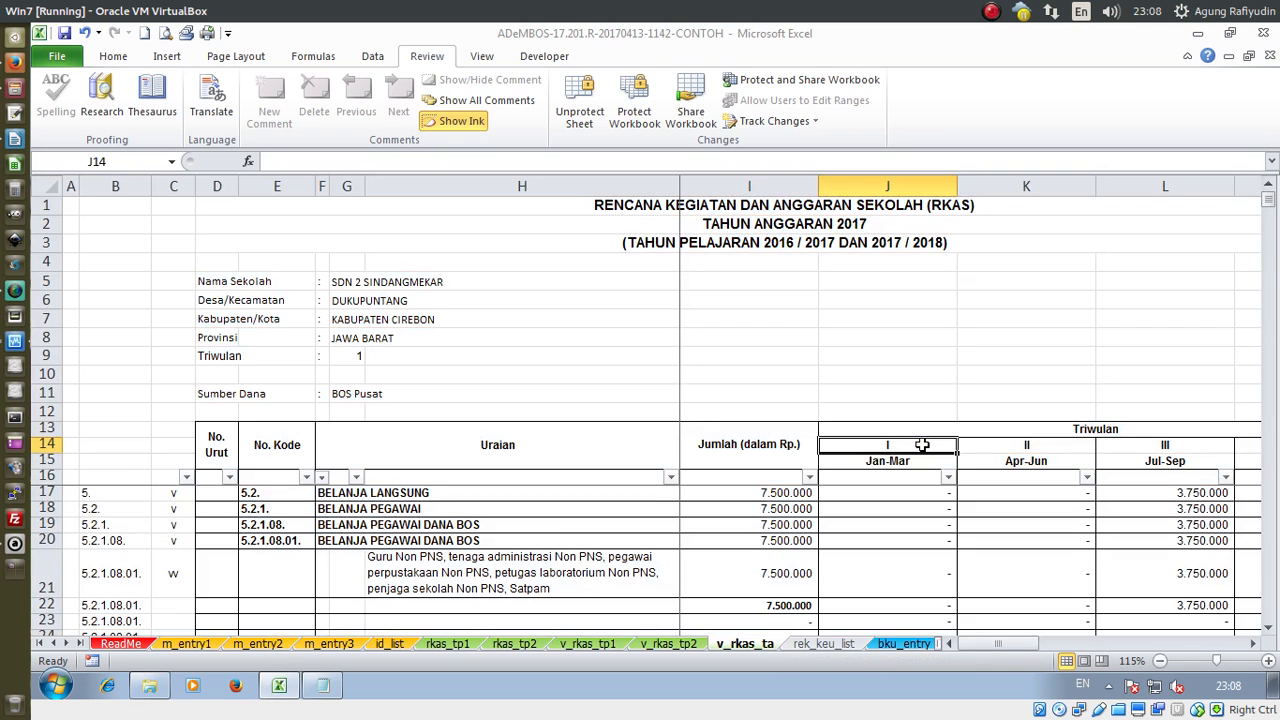
pyautogui.moveTo(921, 445); pyautogui.dragTo(994, 465)
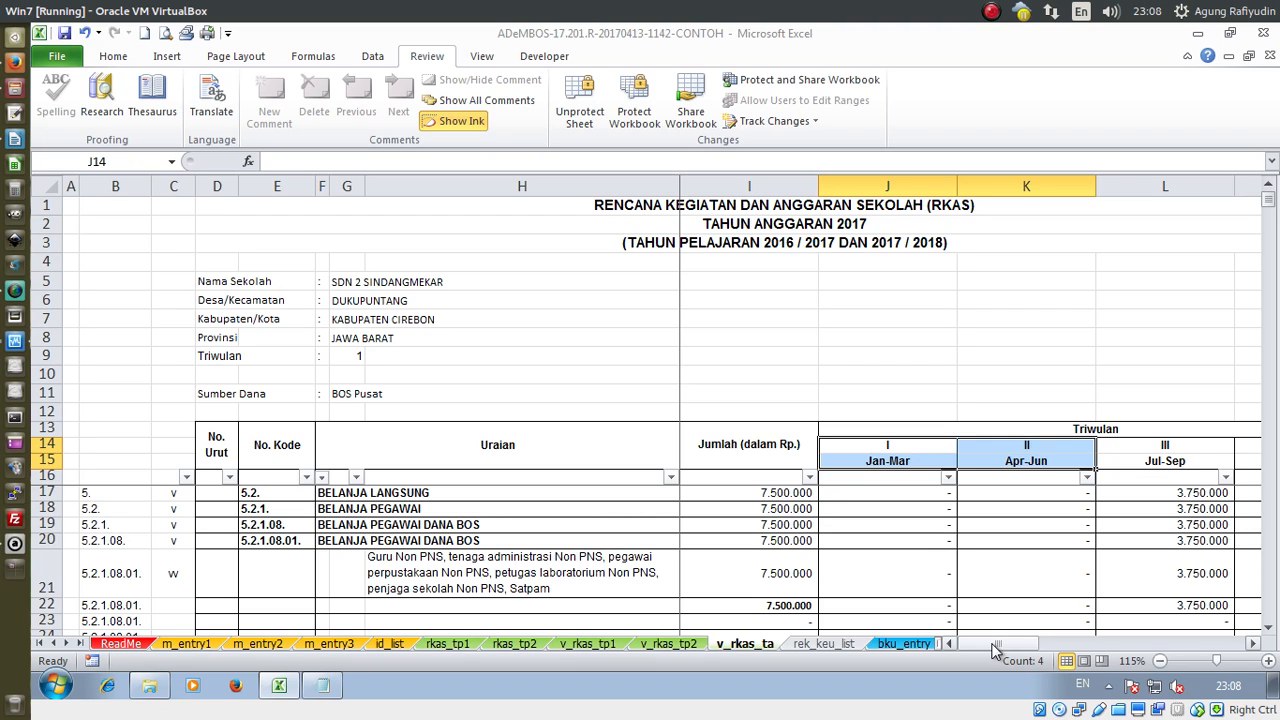
pyautogui.moveTo(993, 650); pyautogui.dragTo(1020, 650)
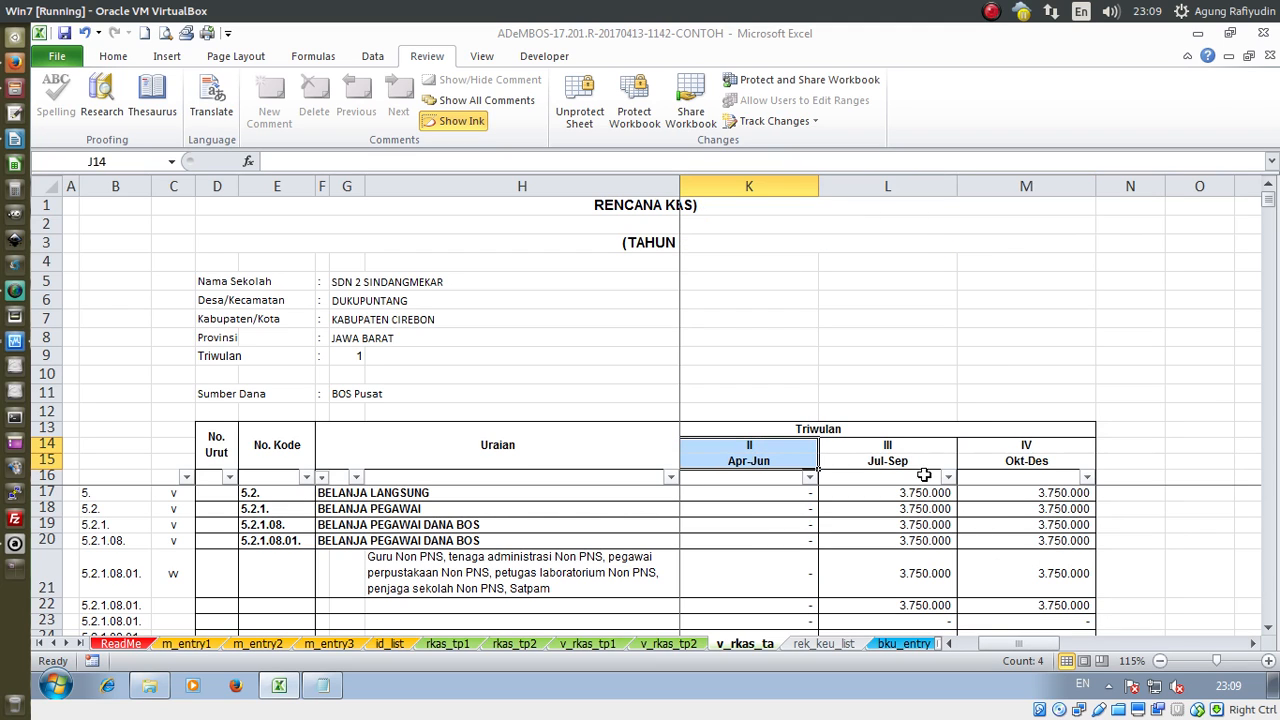
pyautogui.click(913, 446)
pyautogui.moveTo(913, 446); pyautogui.dragTo(972, 464)
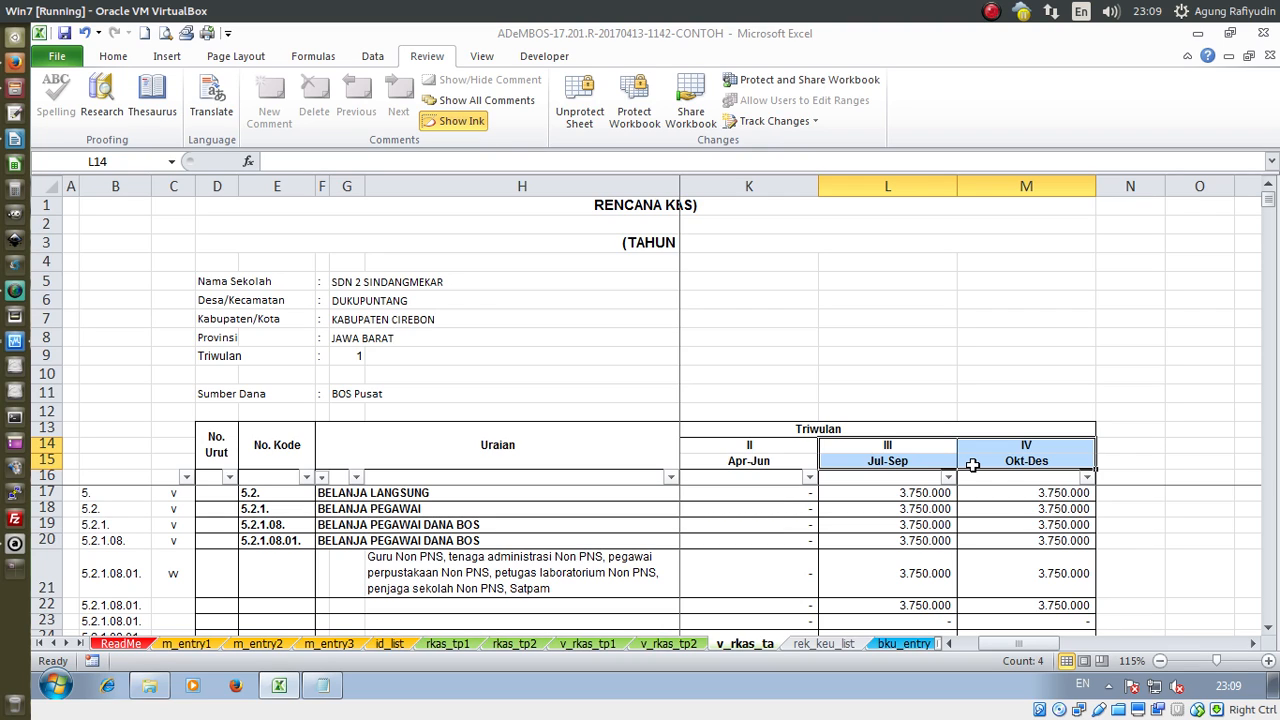
pyautogui.moveTo(1030, 650); pyautogui.dragTo(988, 652)
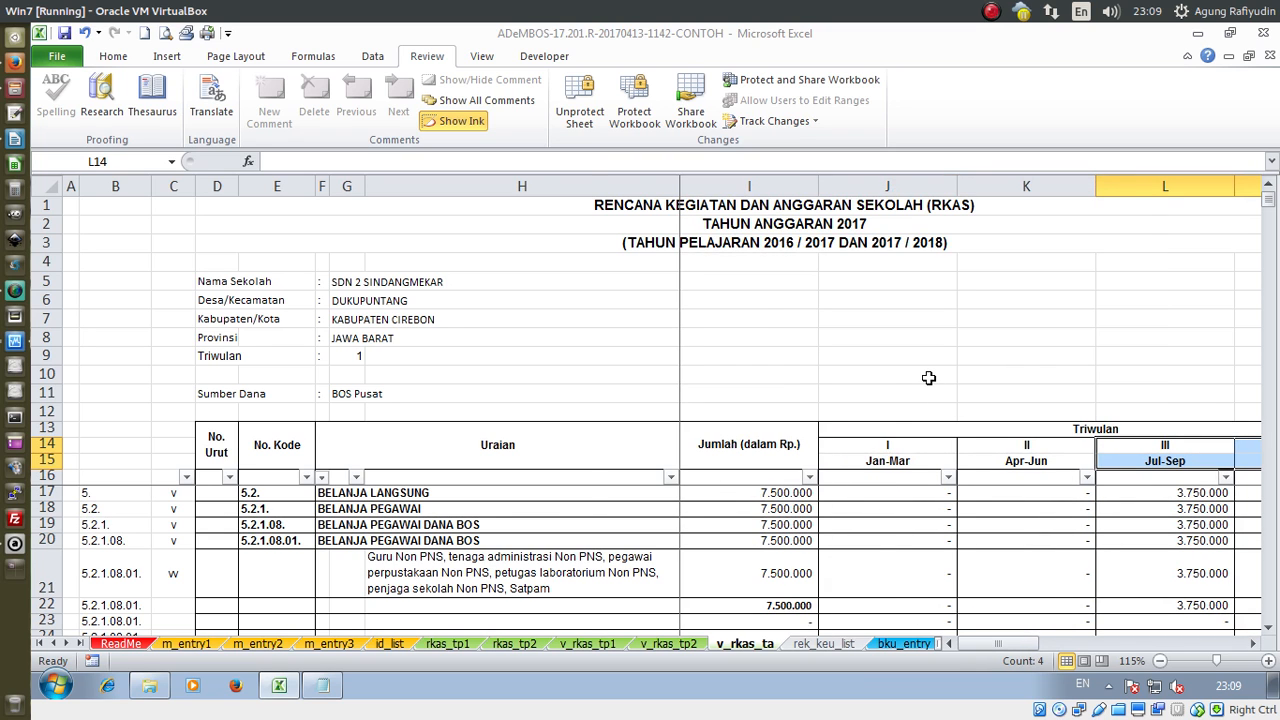
pyautogui.scroll(-2, 929, 378)
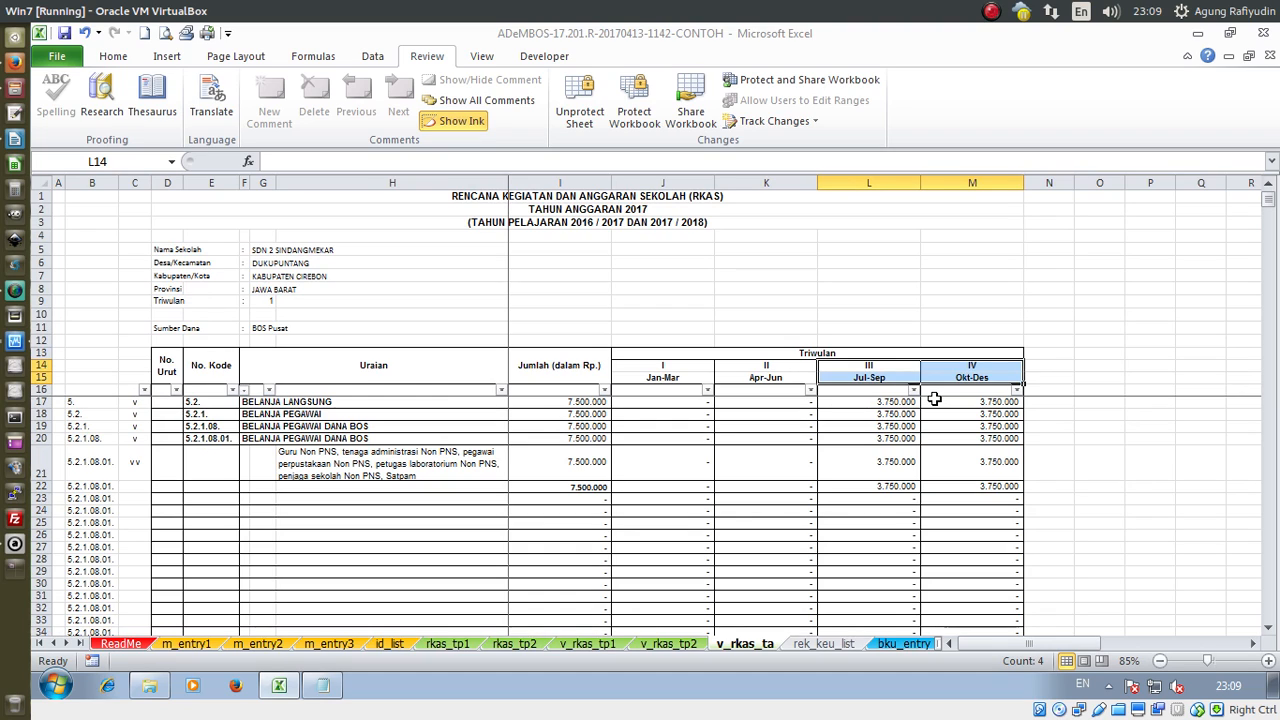
pyautogui.click(379, 376)
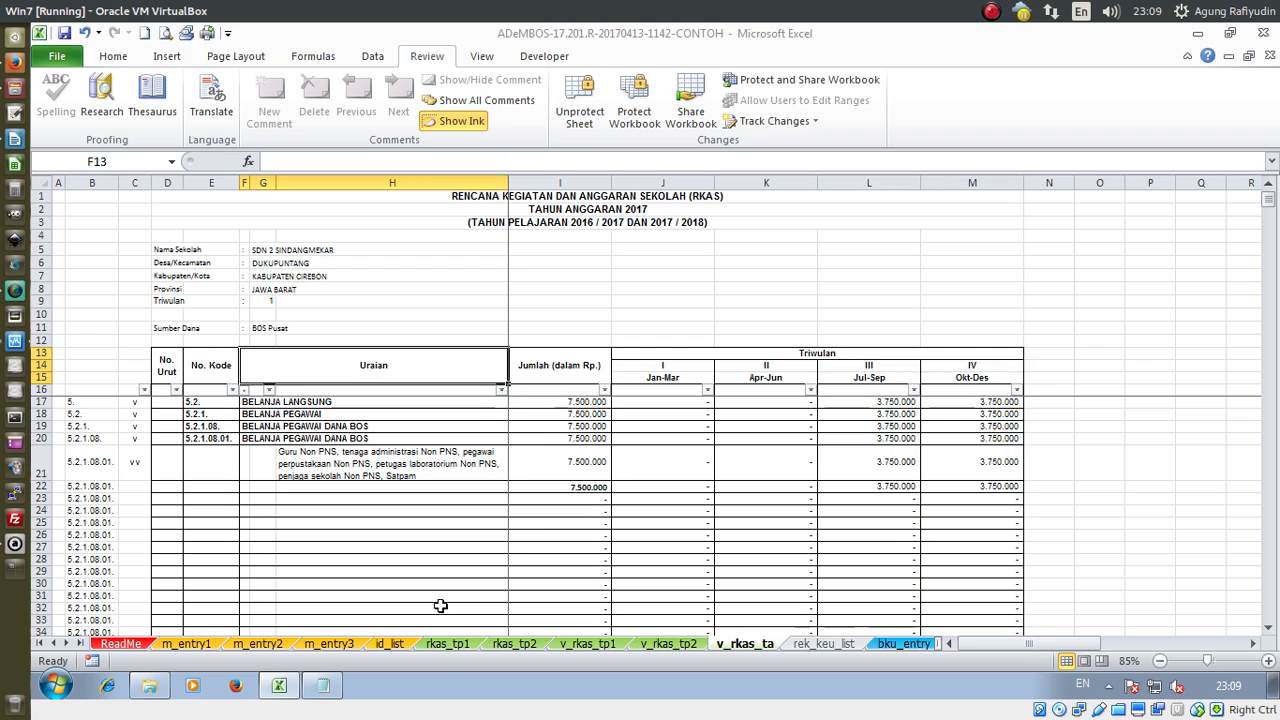
# Compare the rkas_tp1 and rkas_tp2 sheets, examining their title rows and the school year each one covers
pyautogui.click(447, 644)
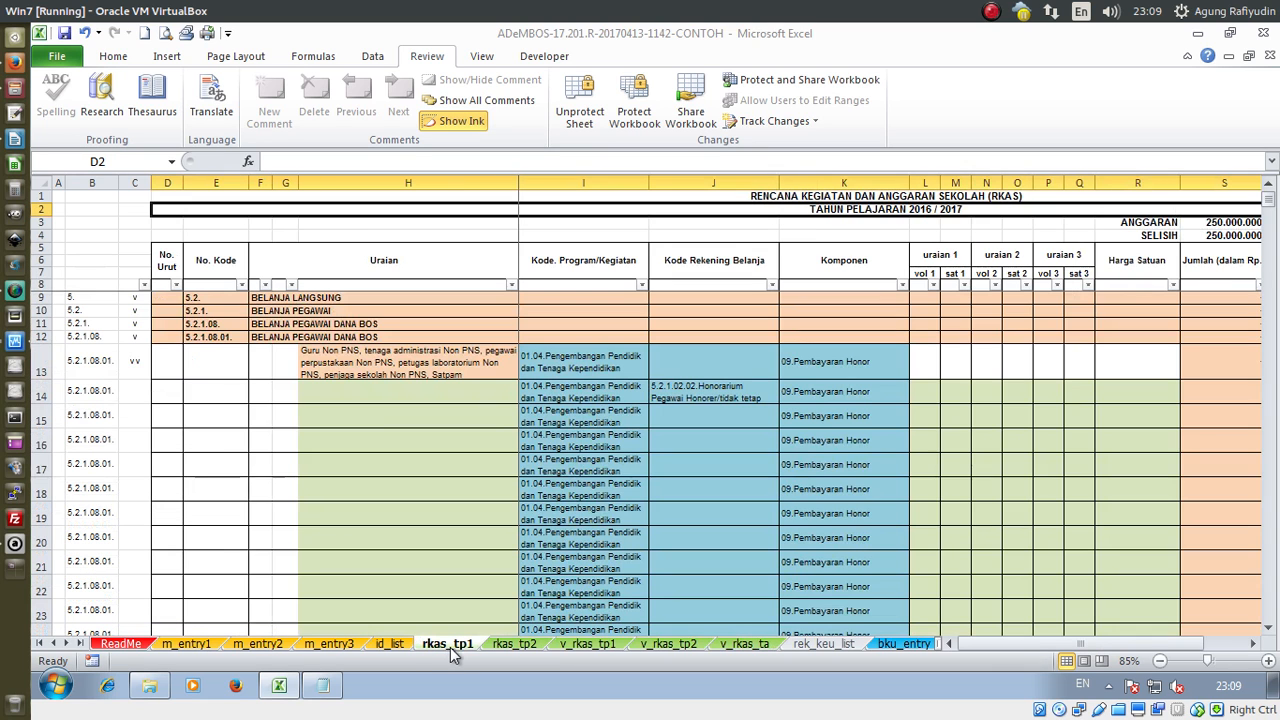
pyautogui.click(510, 645)
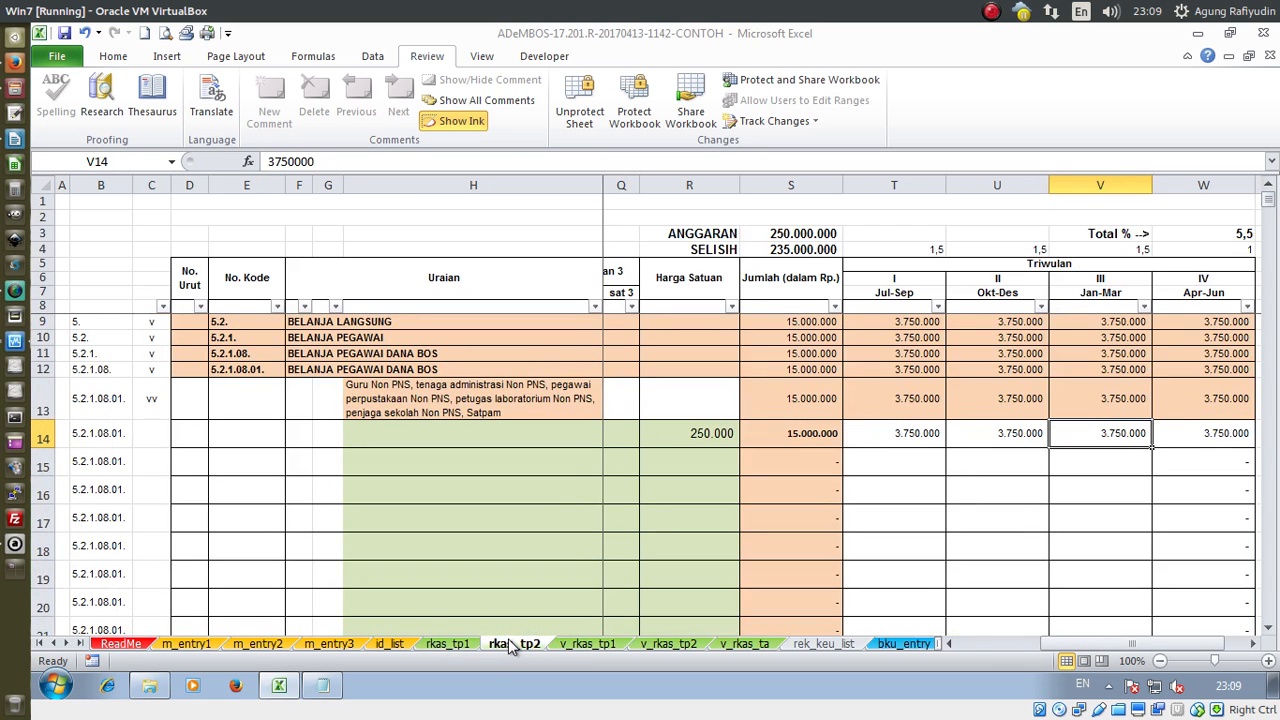
pyautogui.moveTo(1079, 645); pyautogui.dragTo(915, 646)
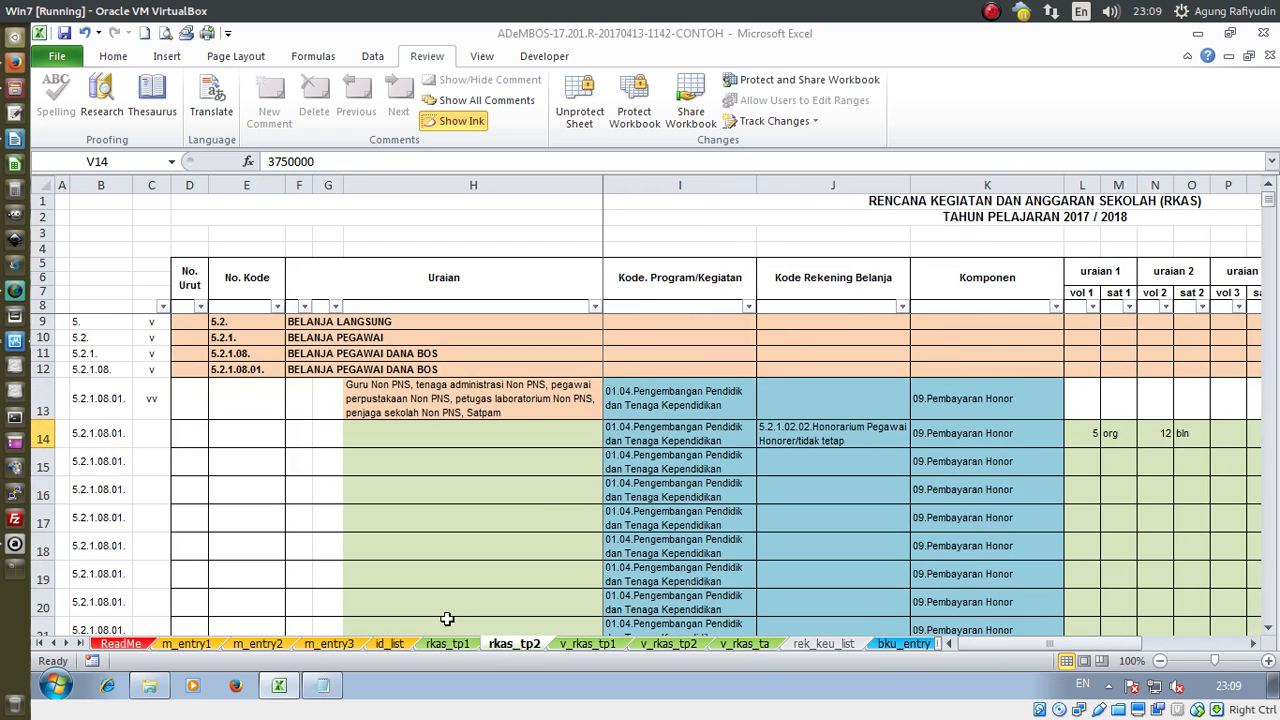
pyautogui.click(447, 644)
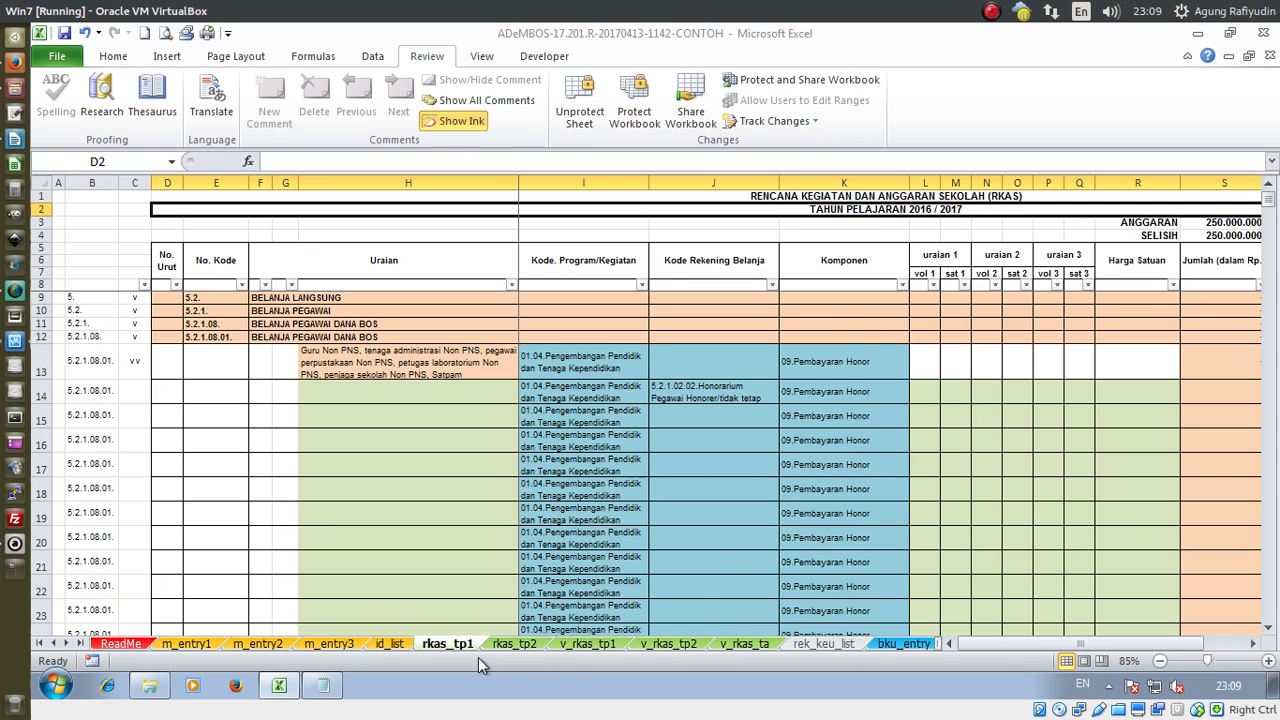
pyautogui.click(540, 644)
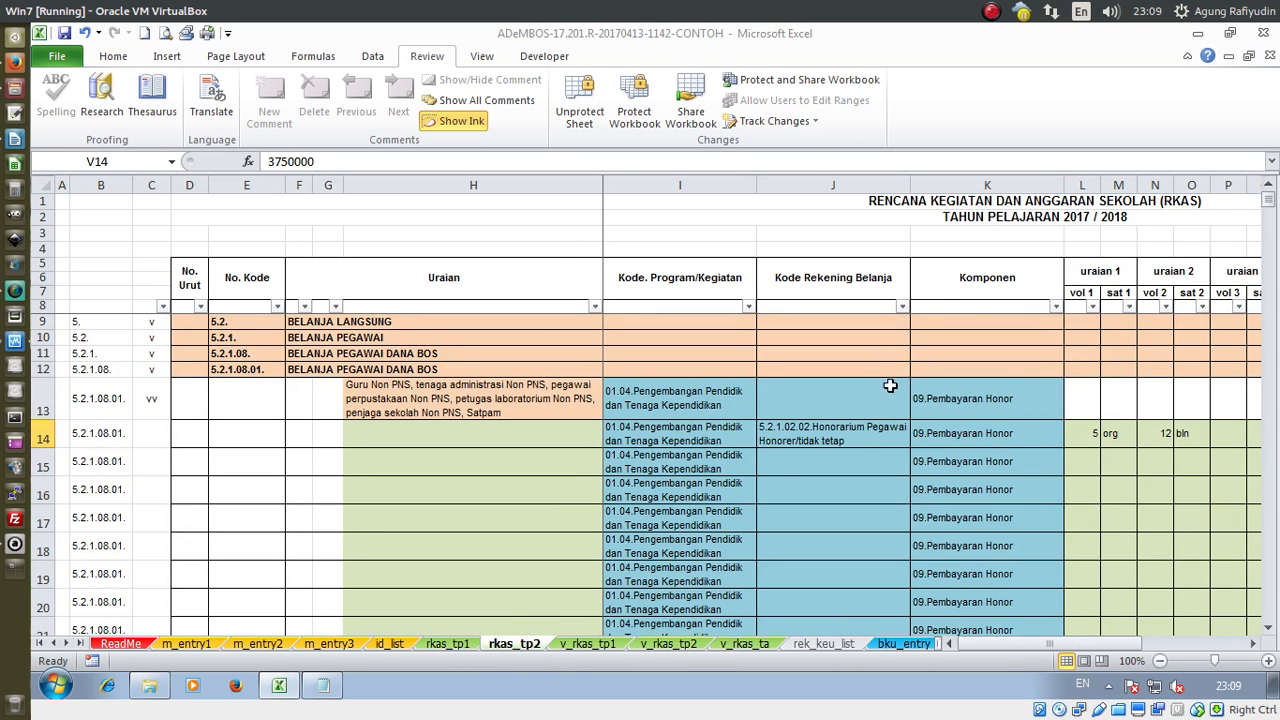
pyautogui.scroll(-1, 890, 385)
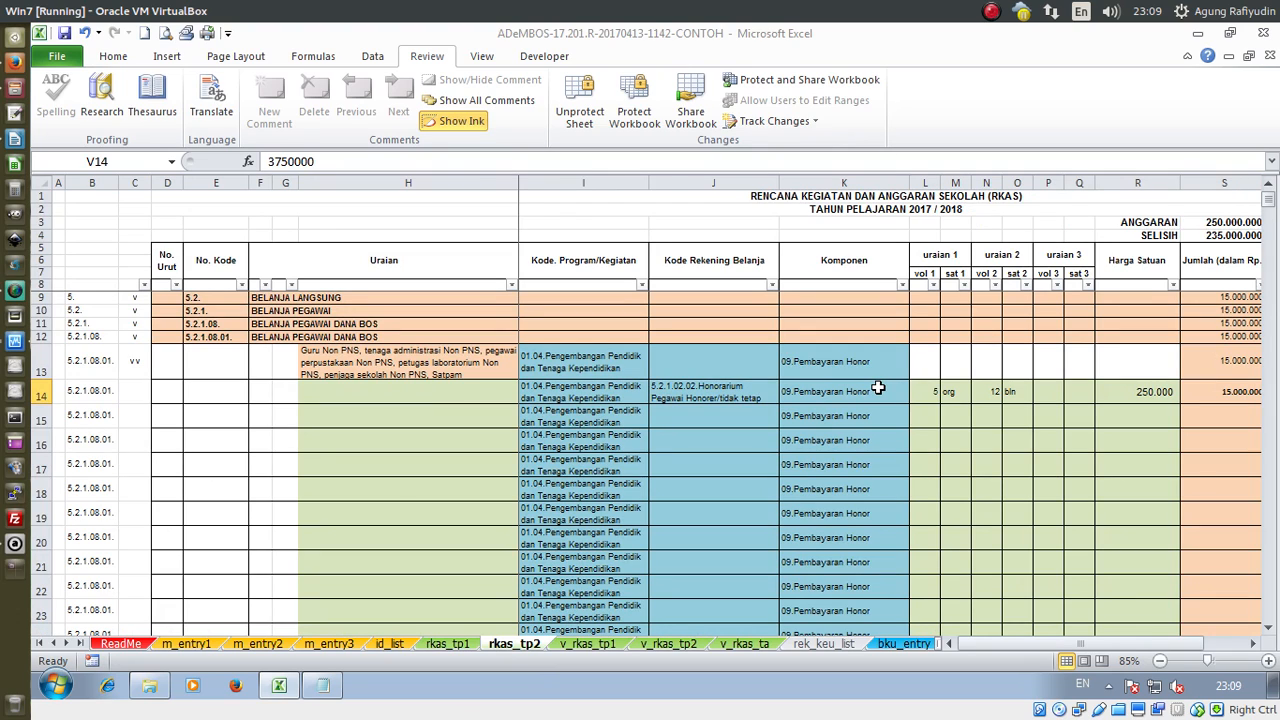
pyautogui.click(996, 199)
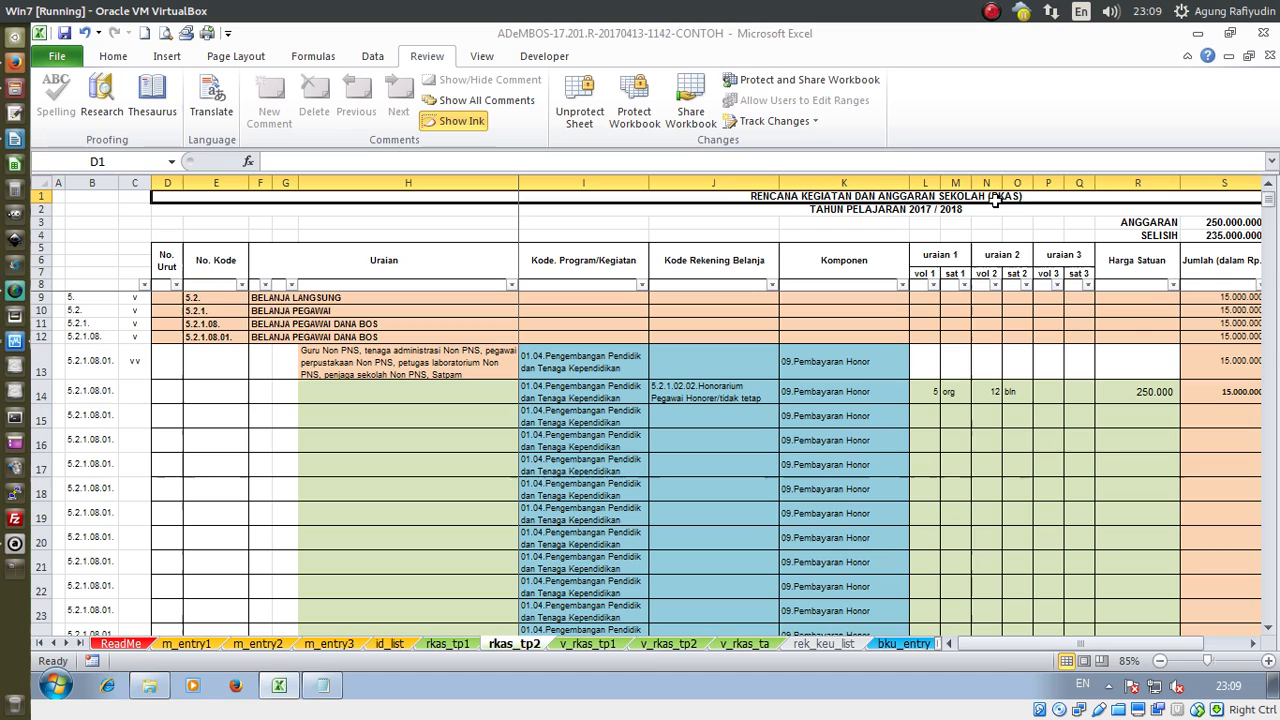
pyautogui.moveTo(996, 199); pyautogui.dragTo(996, 208)
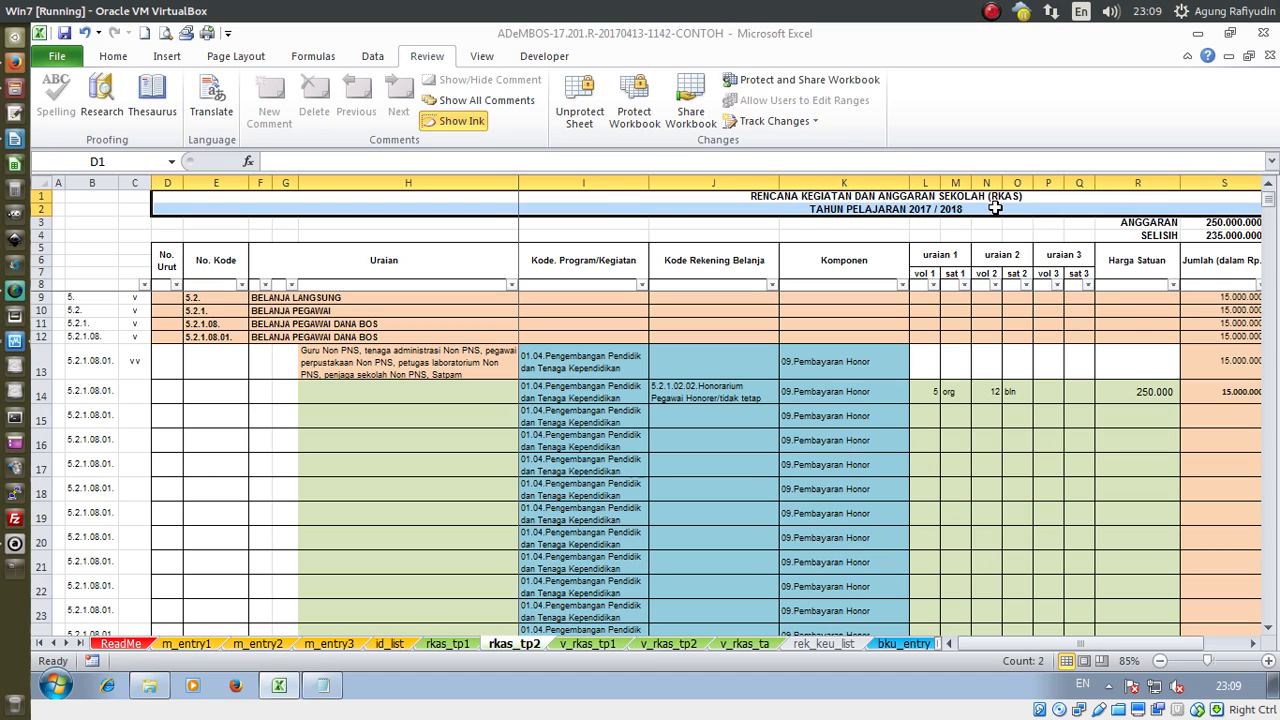
pyautogui.click(604, 196)
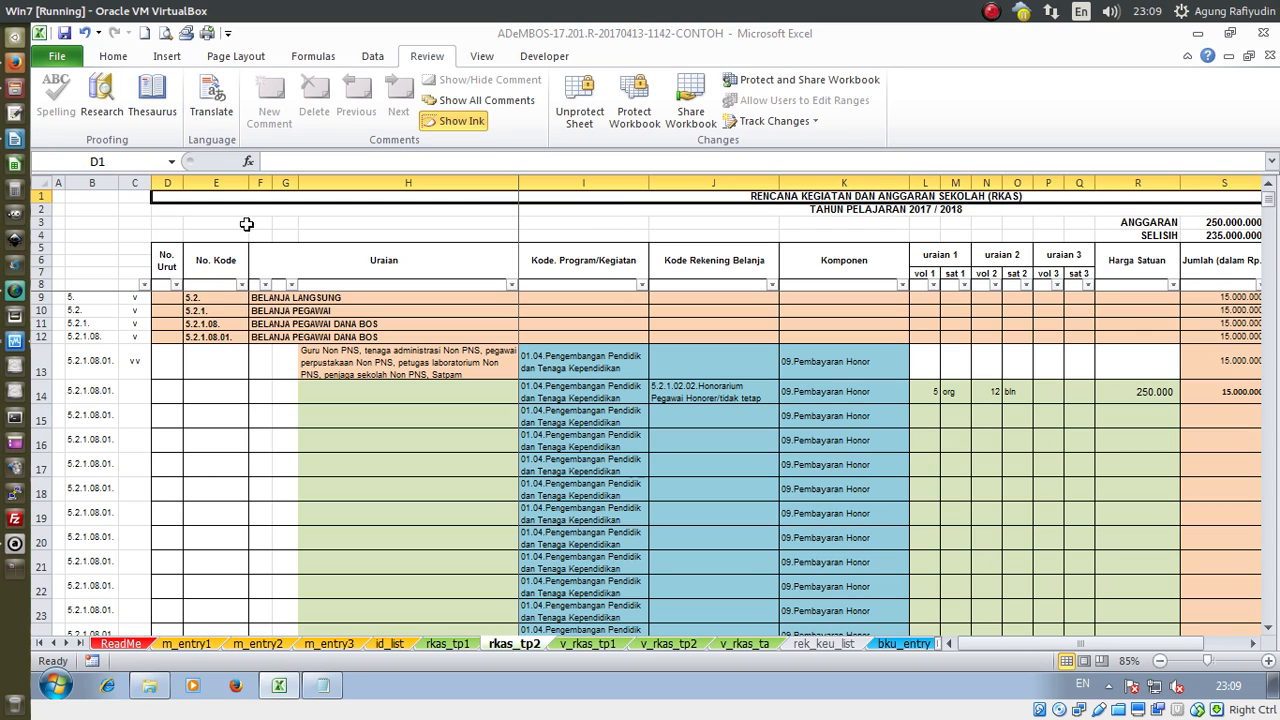
pyautogui.click(159, 220)
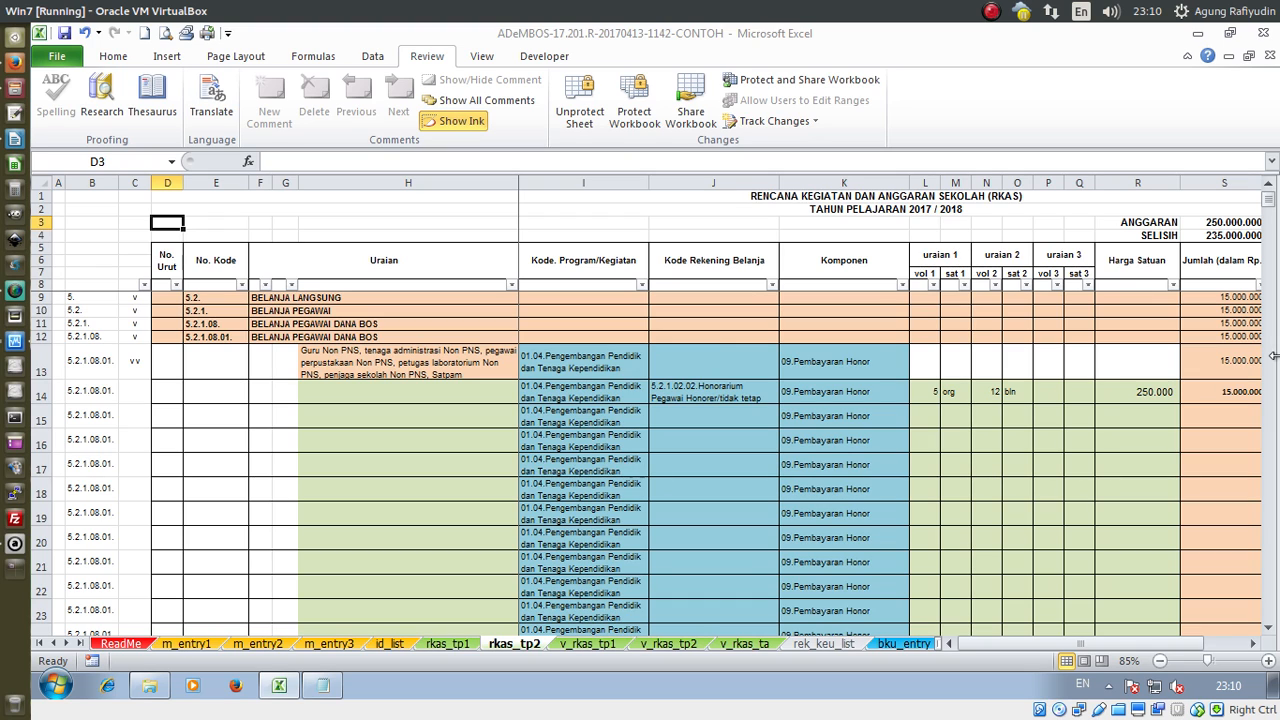
# Revisit both RKAS entry sheets and finish on rkas_tp1, the 2016 / 2017 school year
pyautogui.click(464, 648)
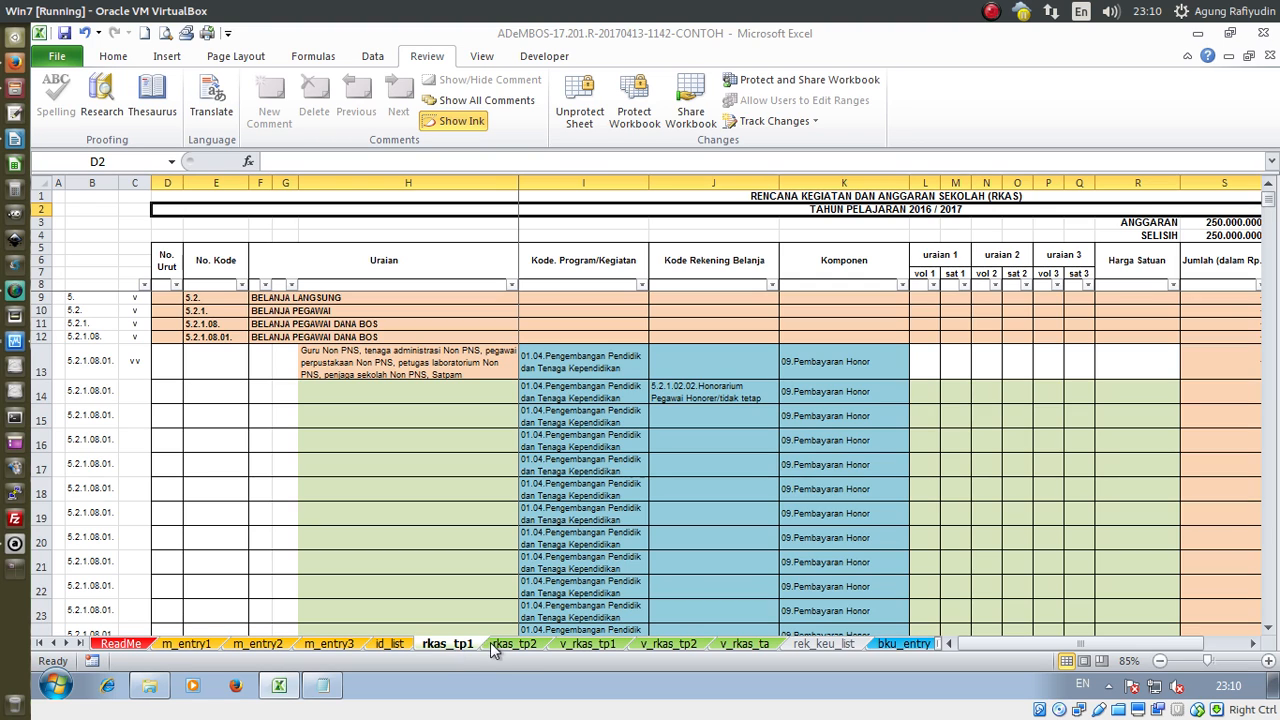
pyautogui.click(512, 645)
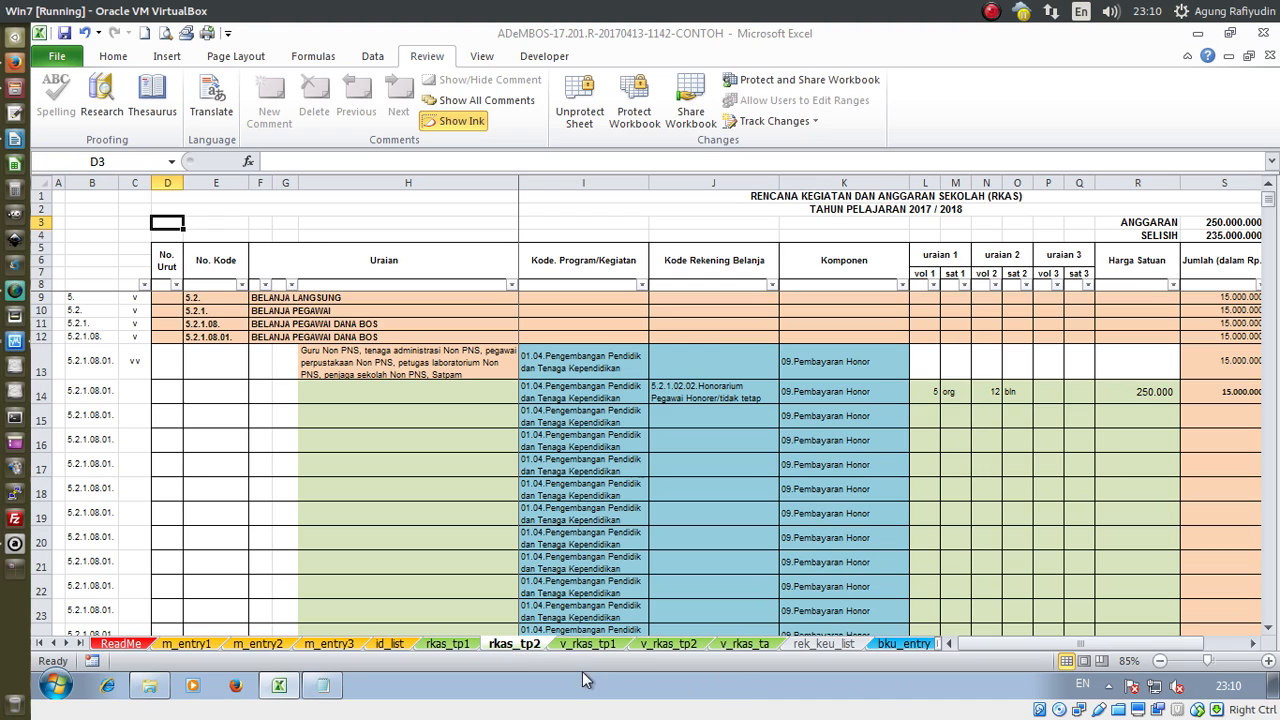
pyautogui.click(462, 648)
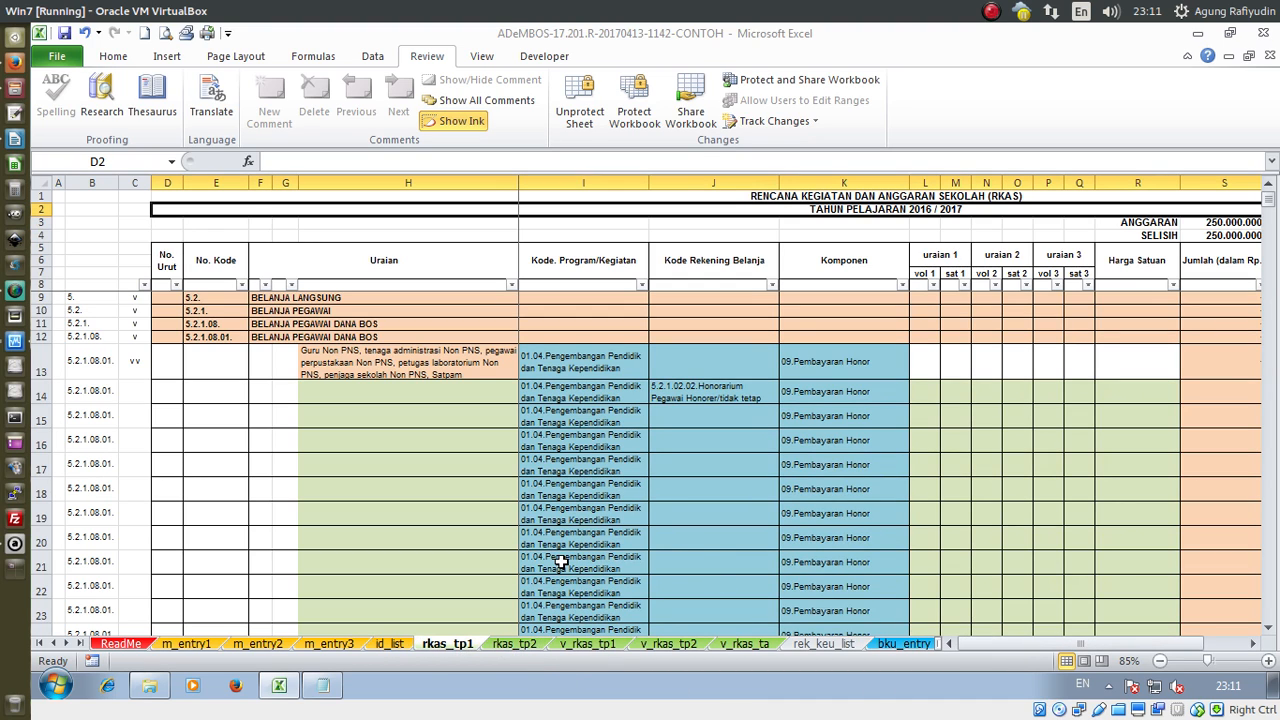
# Compare rkas_tp2 for 2017 / 2018 with rkas_tp1 for 2016 / 2017, and look through the first entry rows on rkas_tp1
pyautogui.click(515, 645)
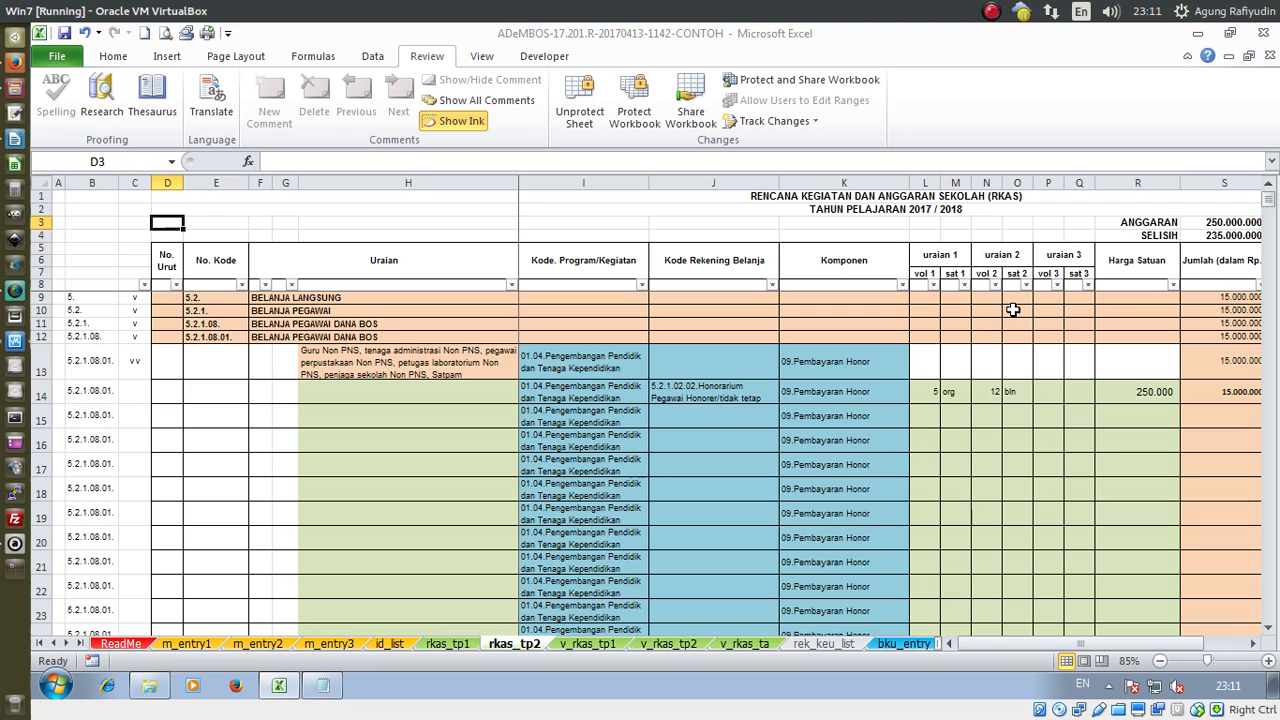
pyautogui.click(472, 645)
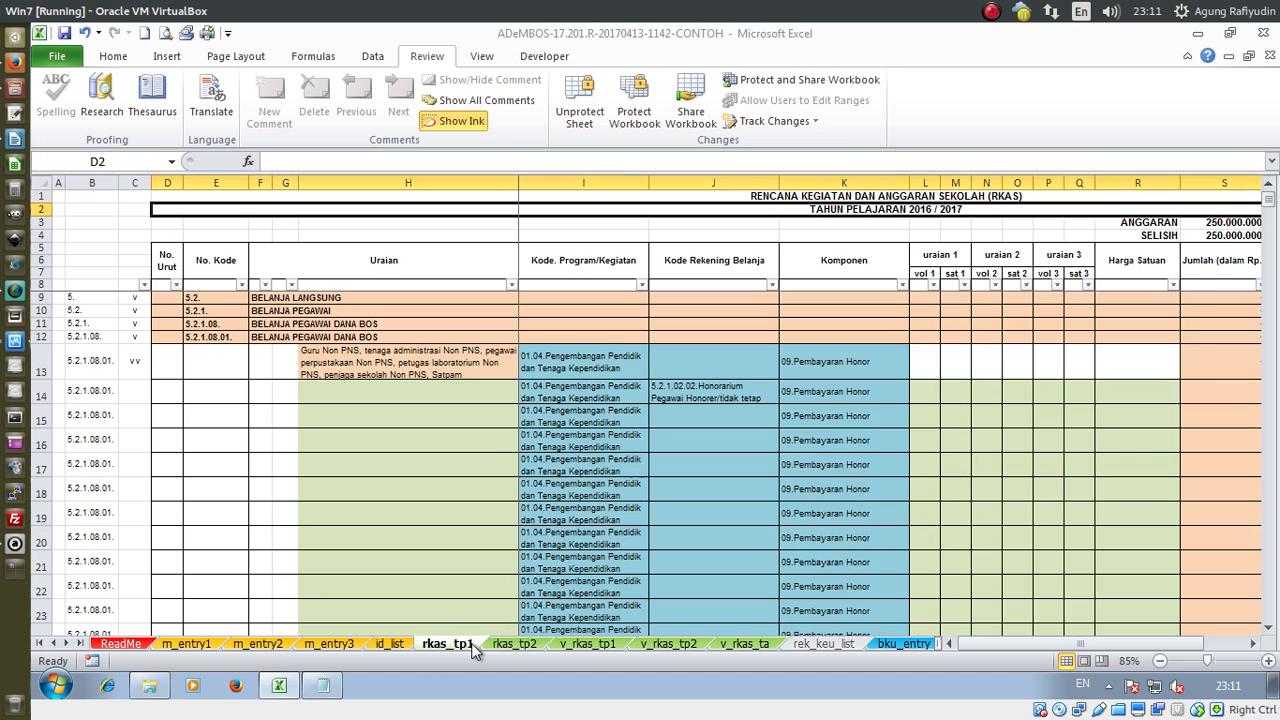
pyautogui.click(519, 645)
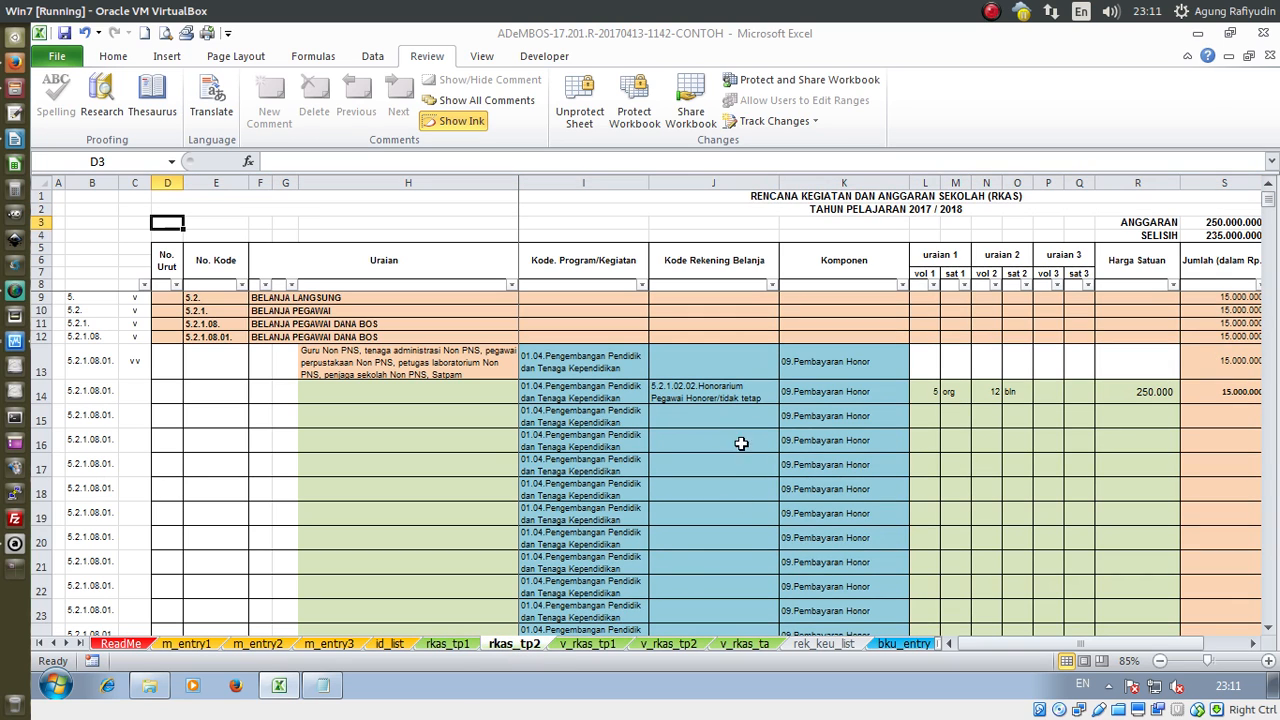
pyautogui.click(447, 644)
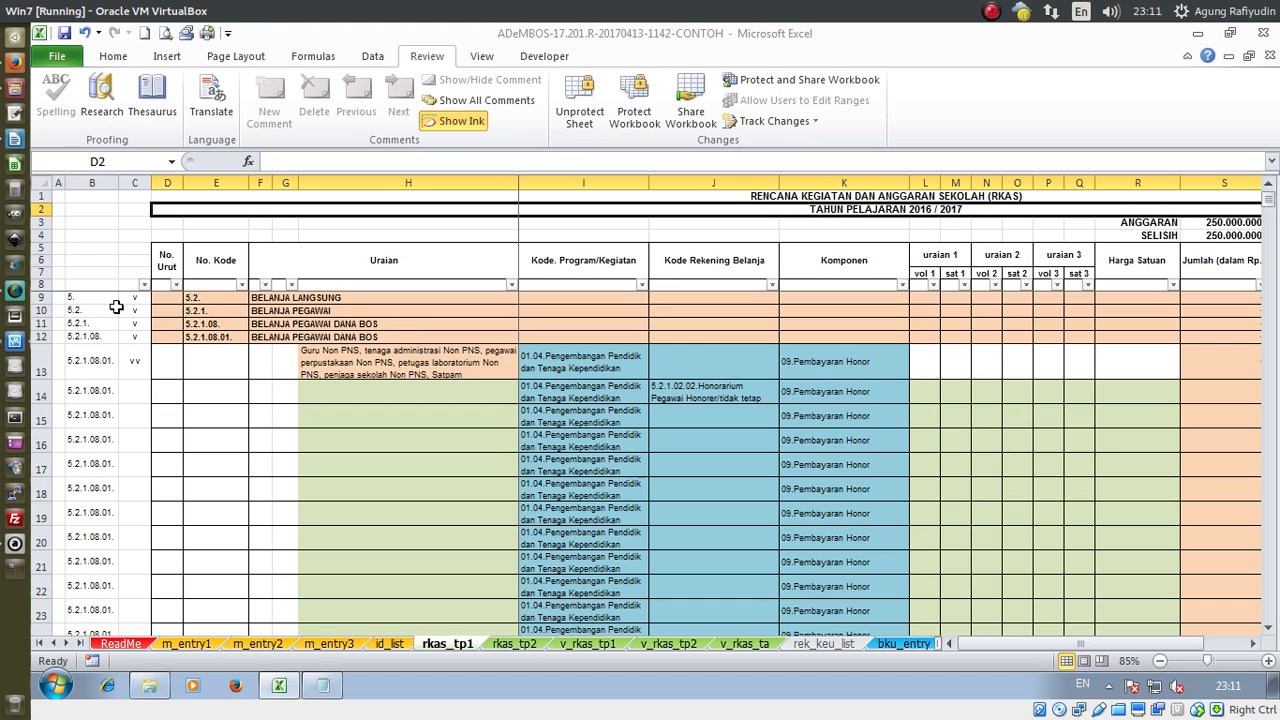
pyautogui.scroll(-2, 456, 372)
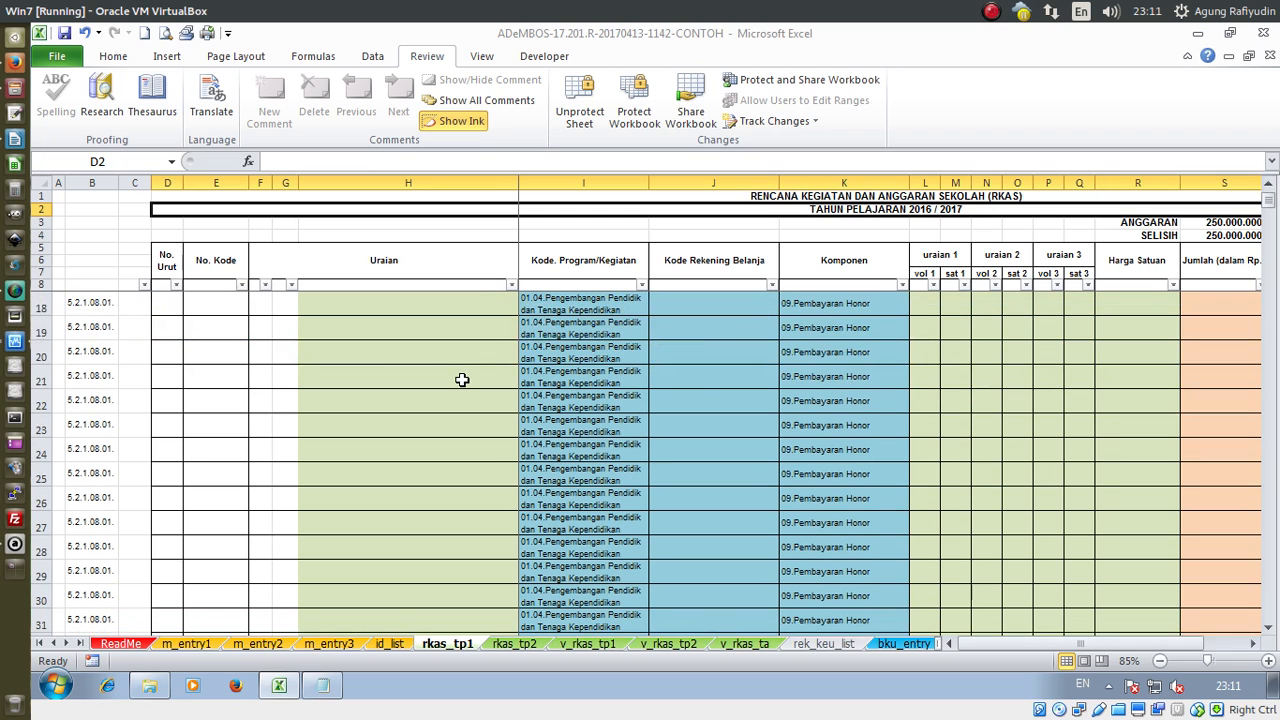
pyautogui.scroll(2, 464, 385)
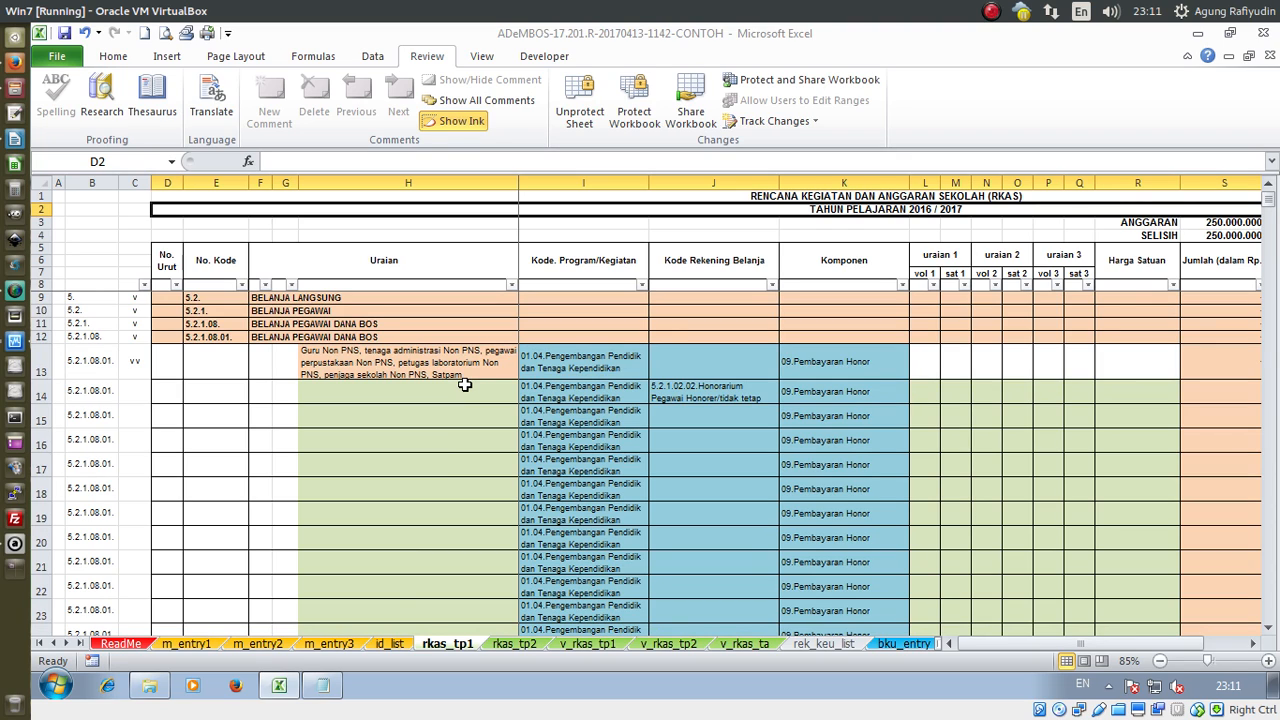
# On rkas_tp1, filter column F under Uraian to the entries matching "belan"
pyautogui.click(265, 285)
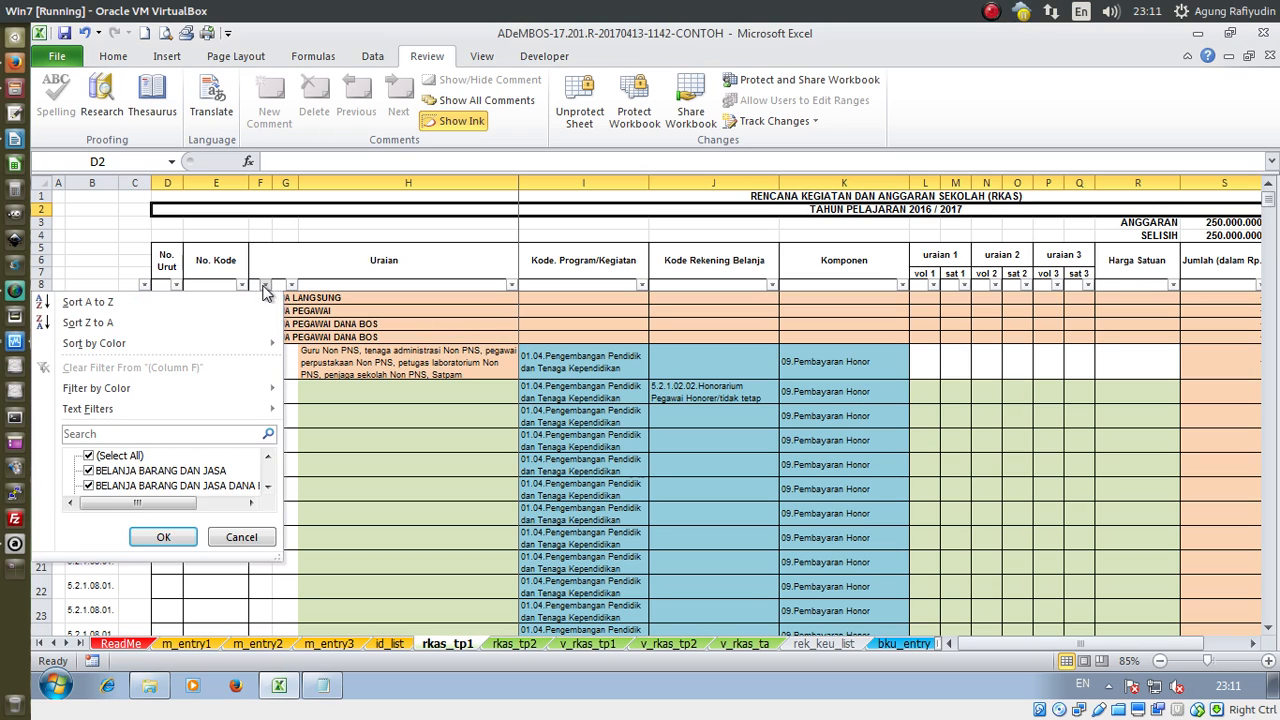
pyautogui.click(192, 434)
pyautogui.write('bel')
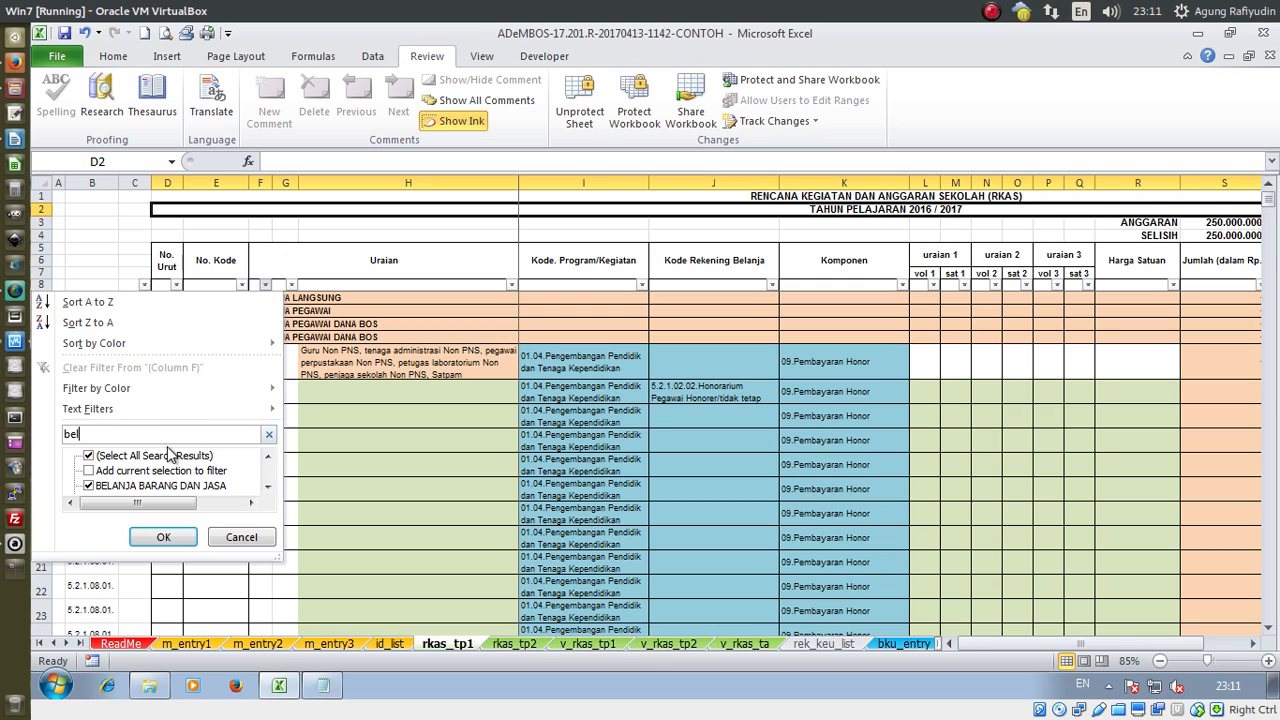
pyautogui.write('an')
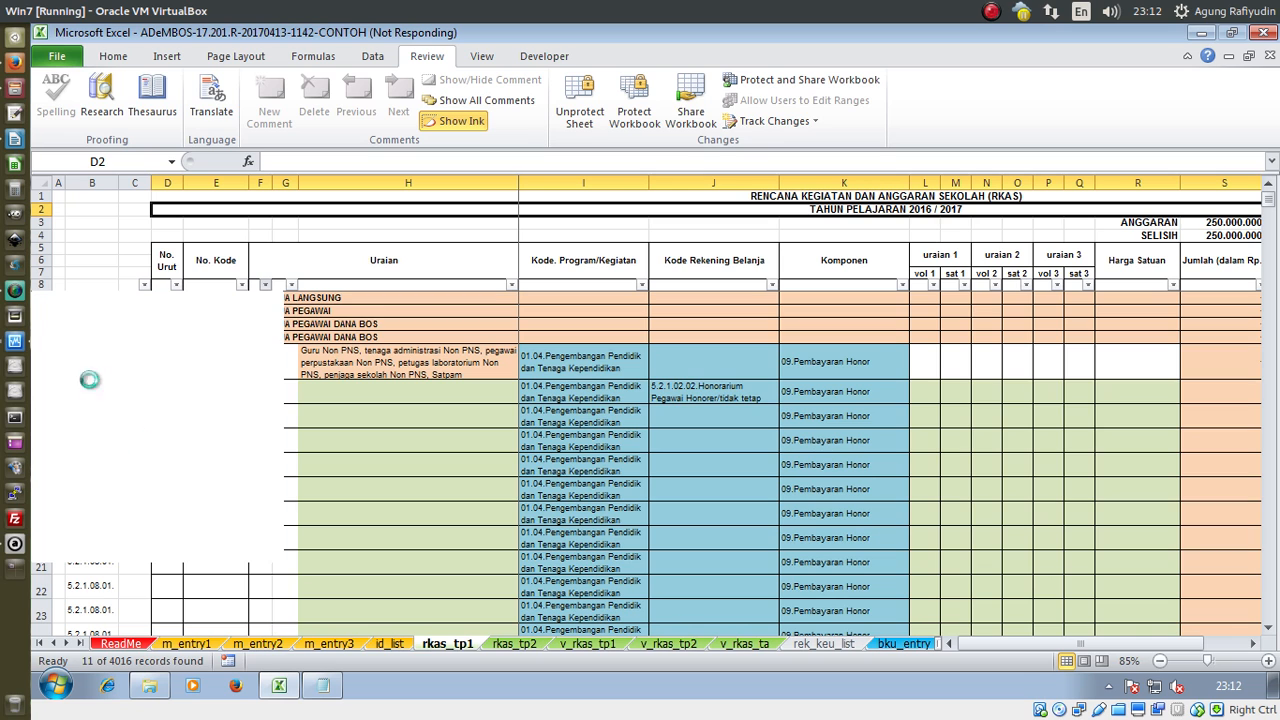
pyautogui.click(15, 290)
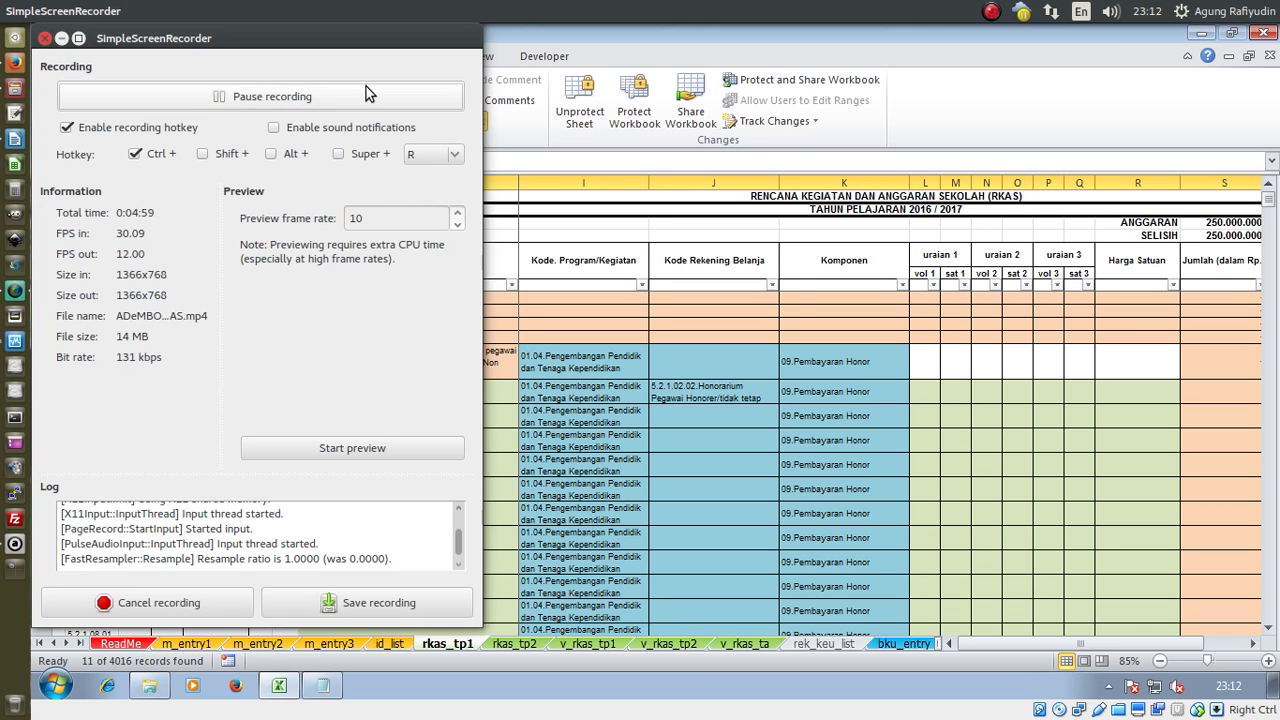
pyautogui.click(630, 48)
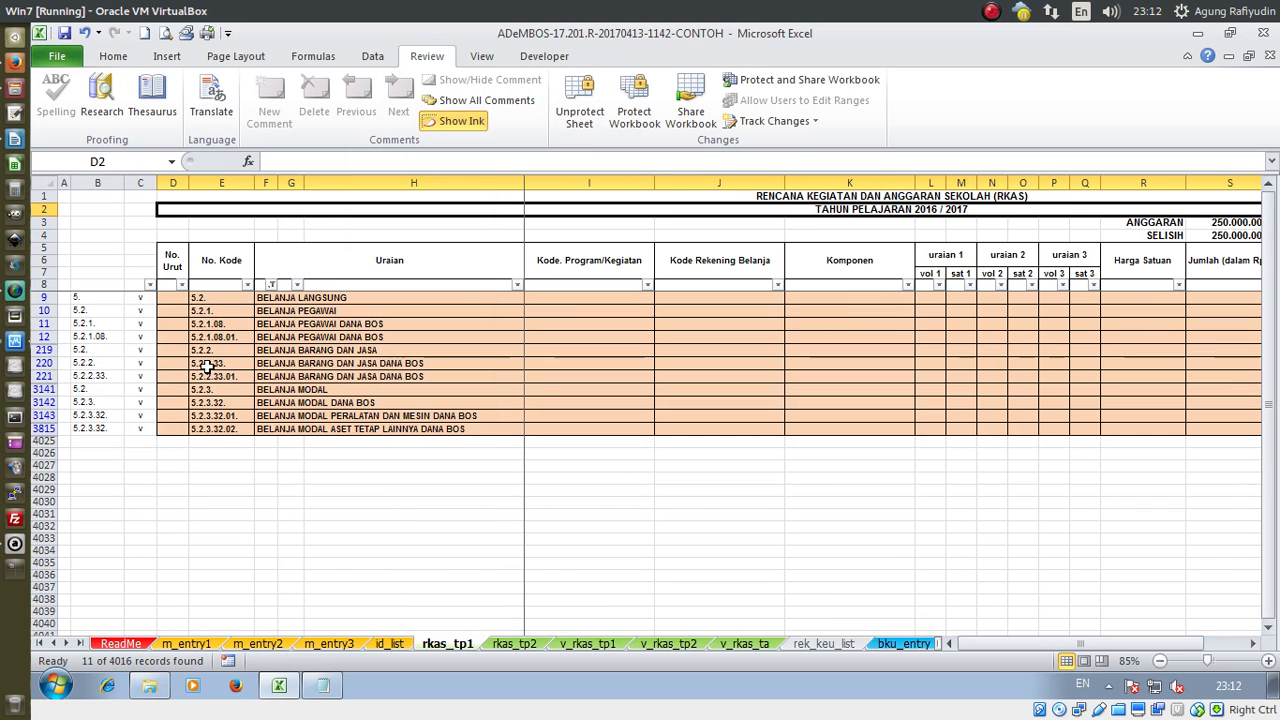
# Examine the filtered expenditure groups Belanja Pegawai, Belanja Barang dan Jasa and Belanja Modal, highlighting each group's codes and descriptions
pyautogui.click(325, 313)
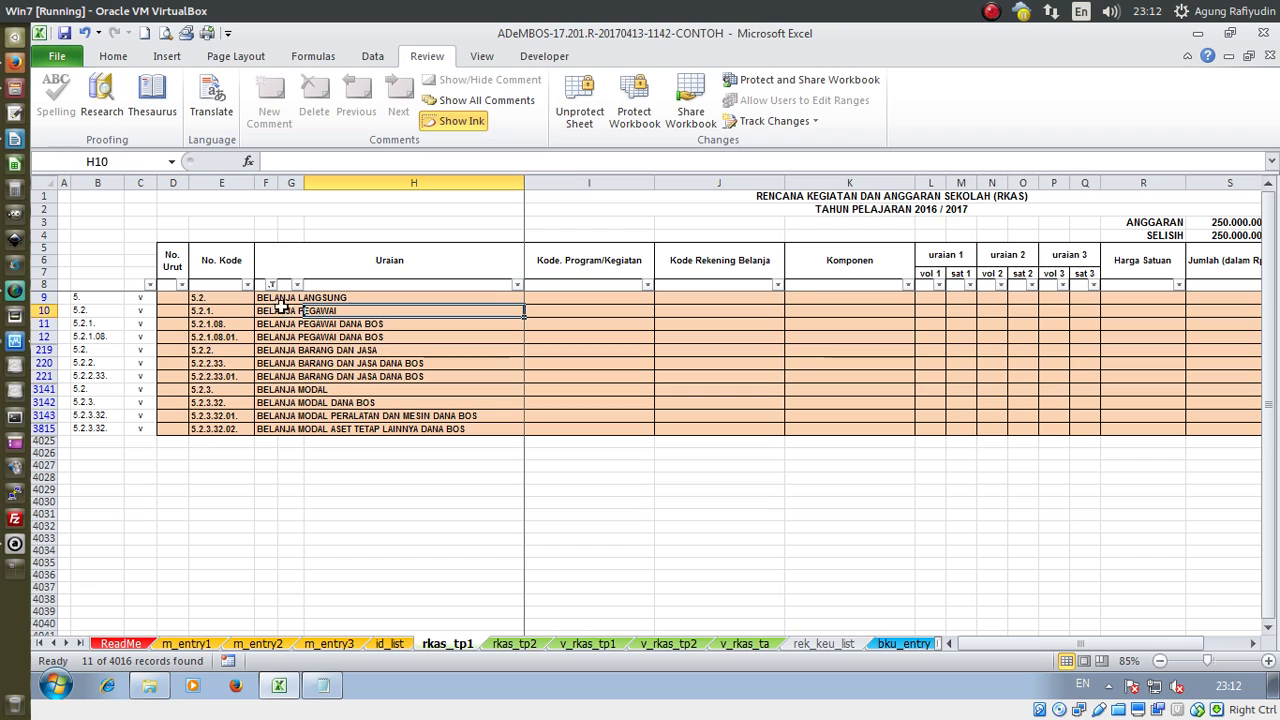
pyautogui.moveTo(232, 311); pyautogui.dragTo(331, 337)
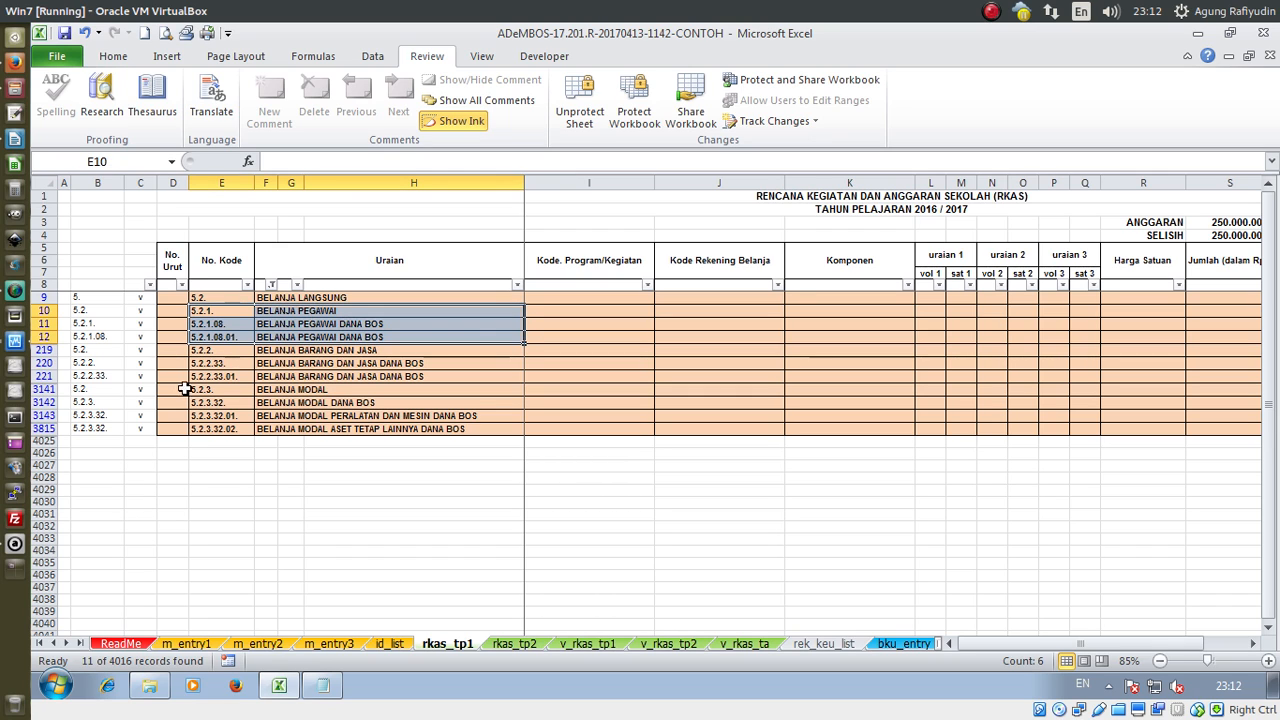
pyautogui.moveTo(222, 350); pyautogui.dragTo(426, 376)
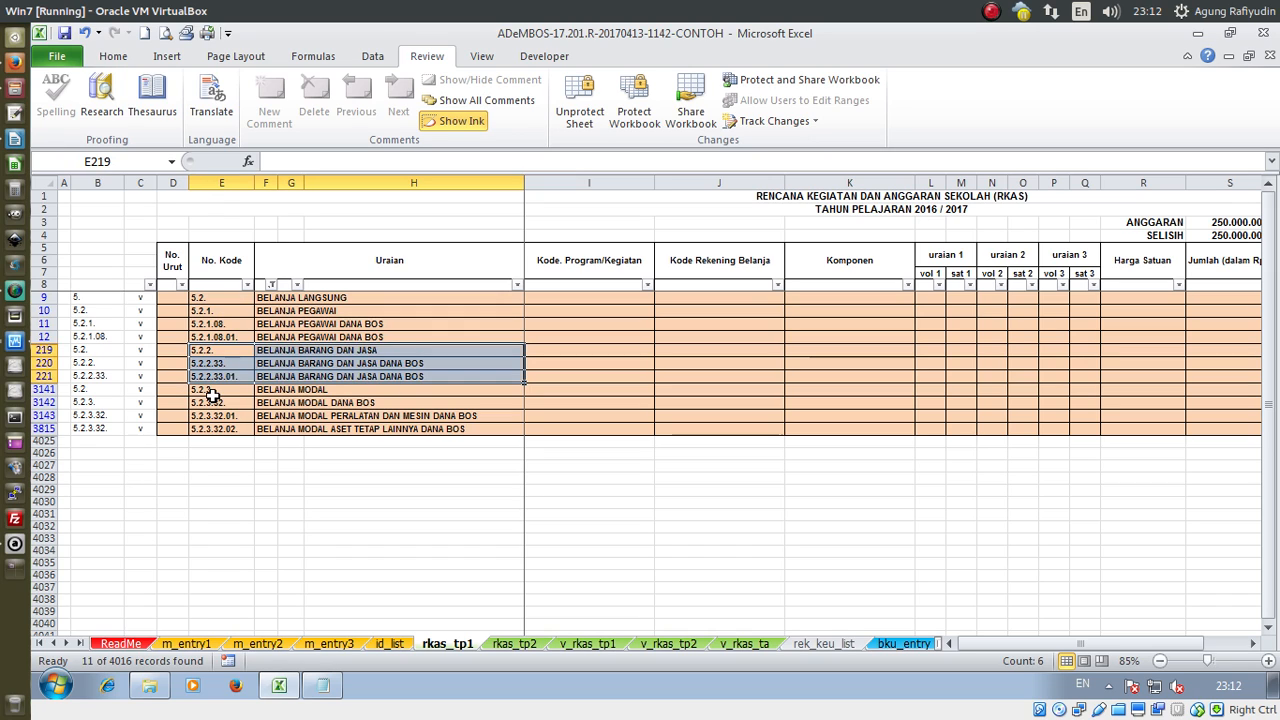
pyautogui.moveTo(214, 396); pyautogui.dragTo(433, 428)
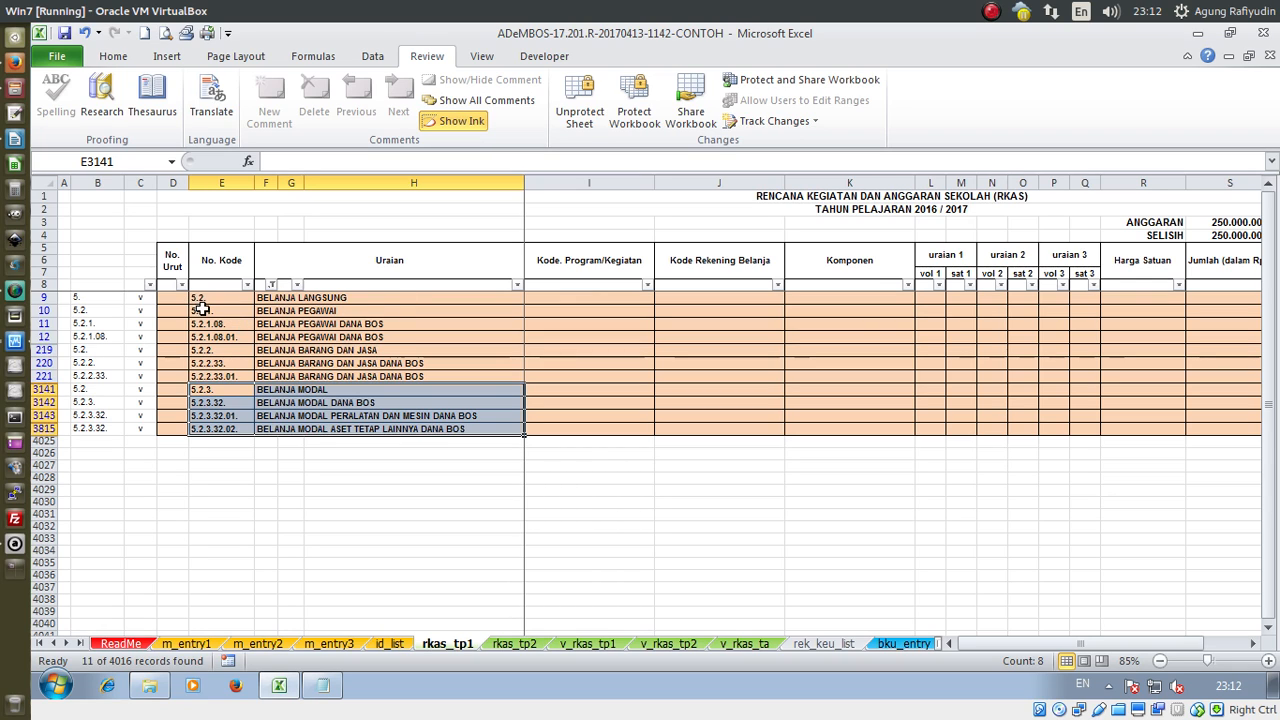
pyautogui.moveTo(204, 310); pyautogui.dragTo(475, 340)
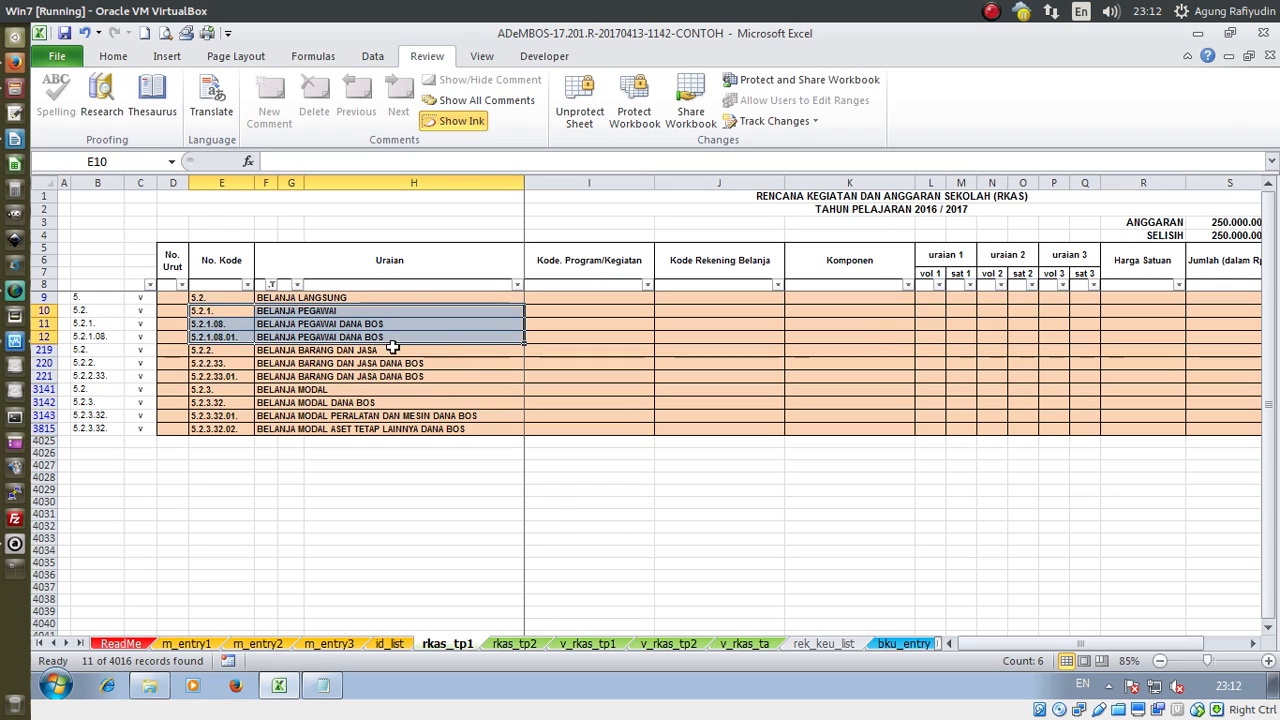
pyautogui.click(237, 350)
pyautogui.moveTo(237, 350); pyautogui.dragTo(483, 376)
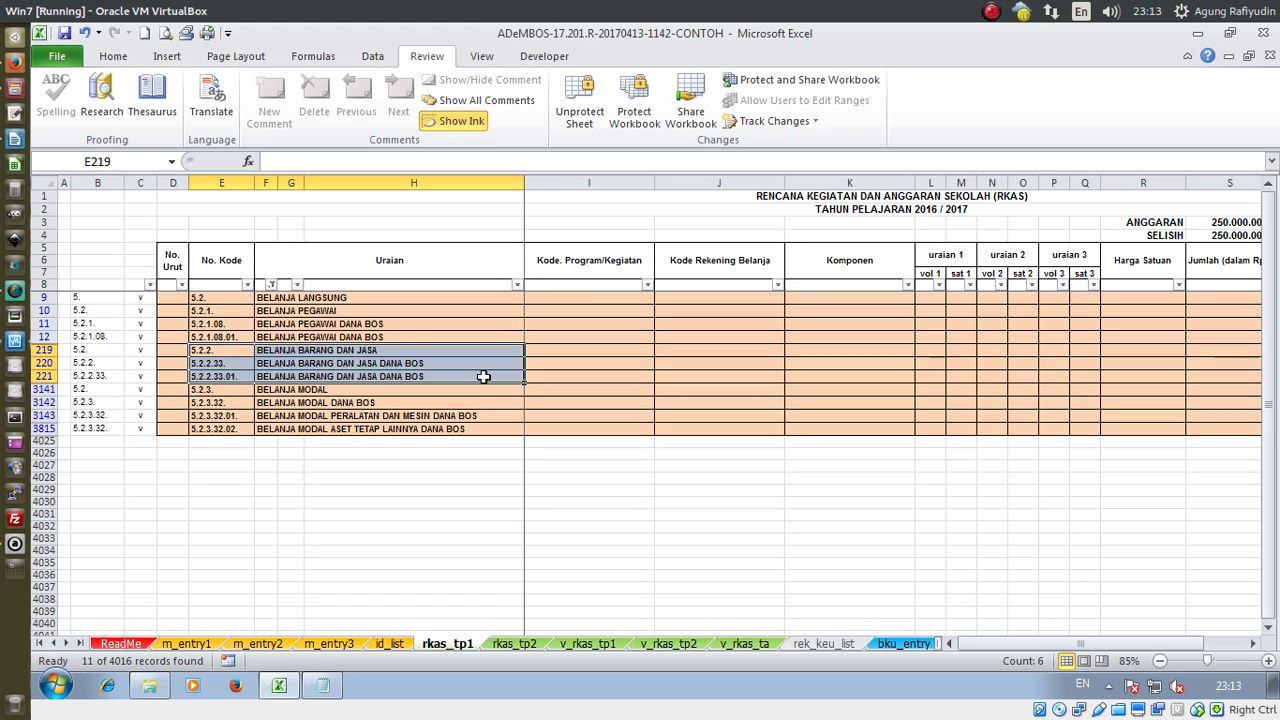
pyautogui.click(452, 337)
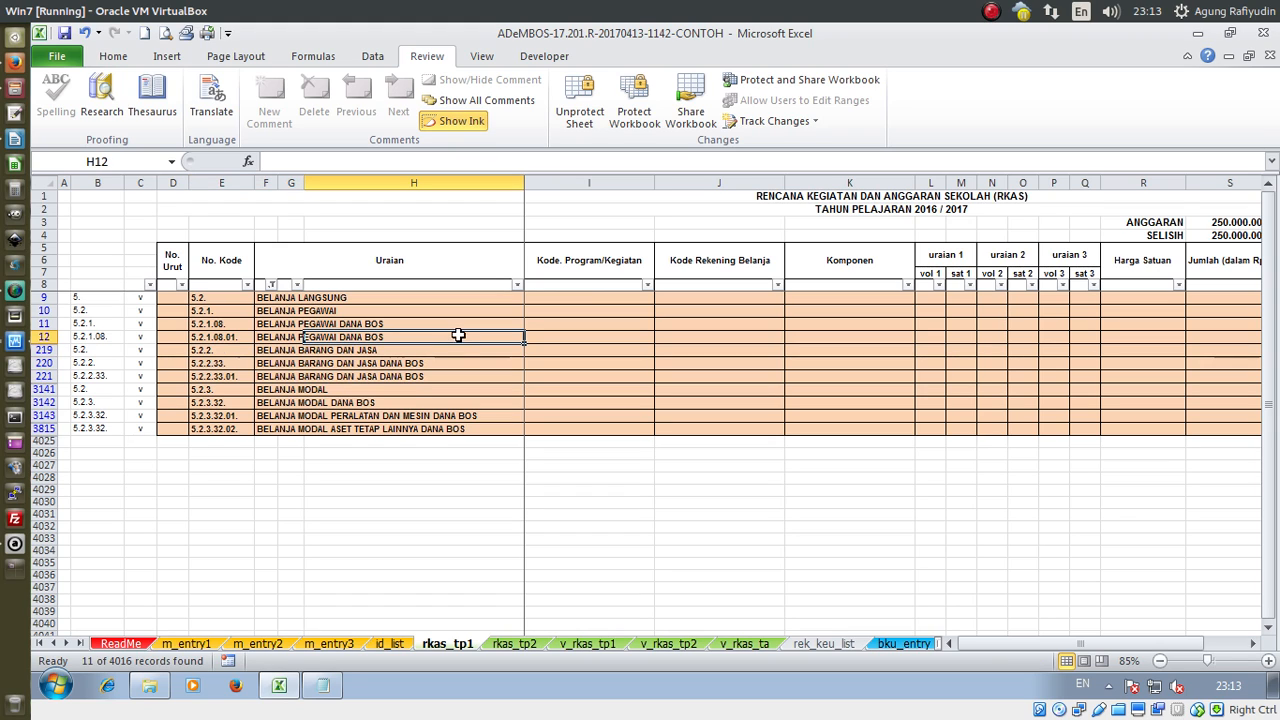
# Restore all rows on rkas_tp1 by reselecting every entry in the column F filter
pyautogui.click(264, 270)
pyautogui.click(271, 285)
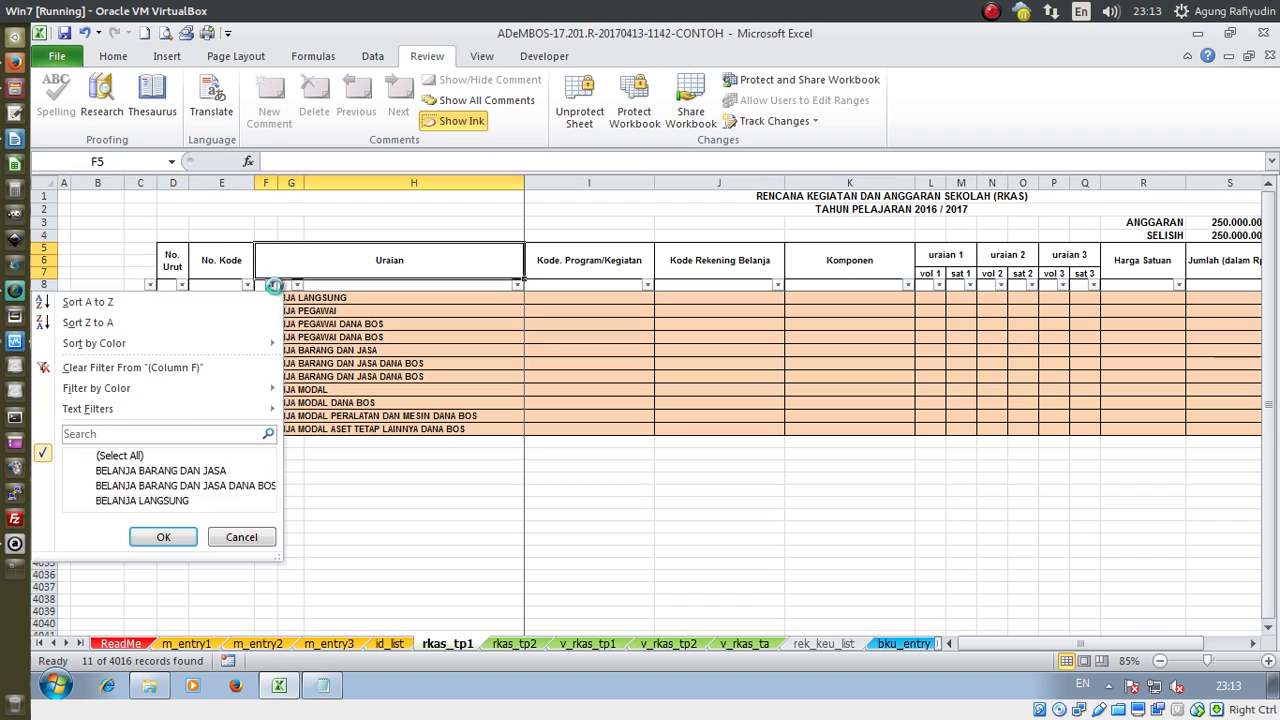
pyautogui.click(120, 456)
pyautogui.click(163, 537)
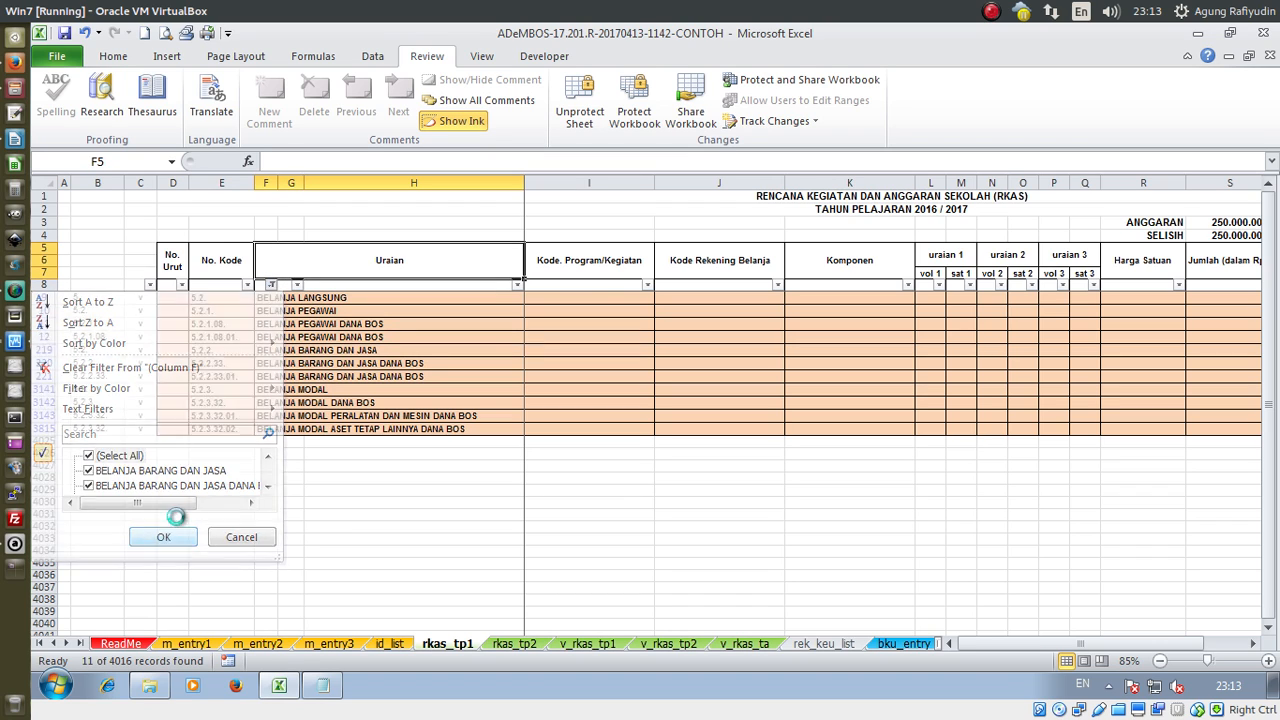
pyautogui.click(15, 291)
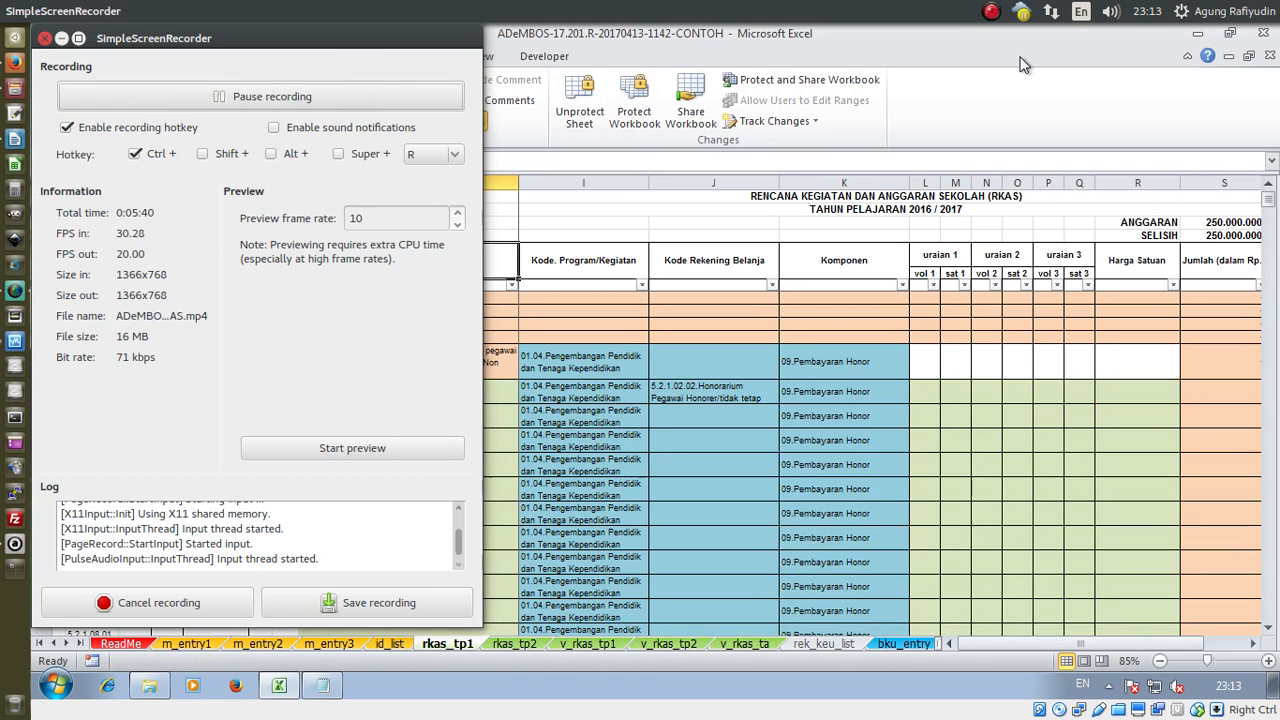
pyautogui.click(286, 97)
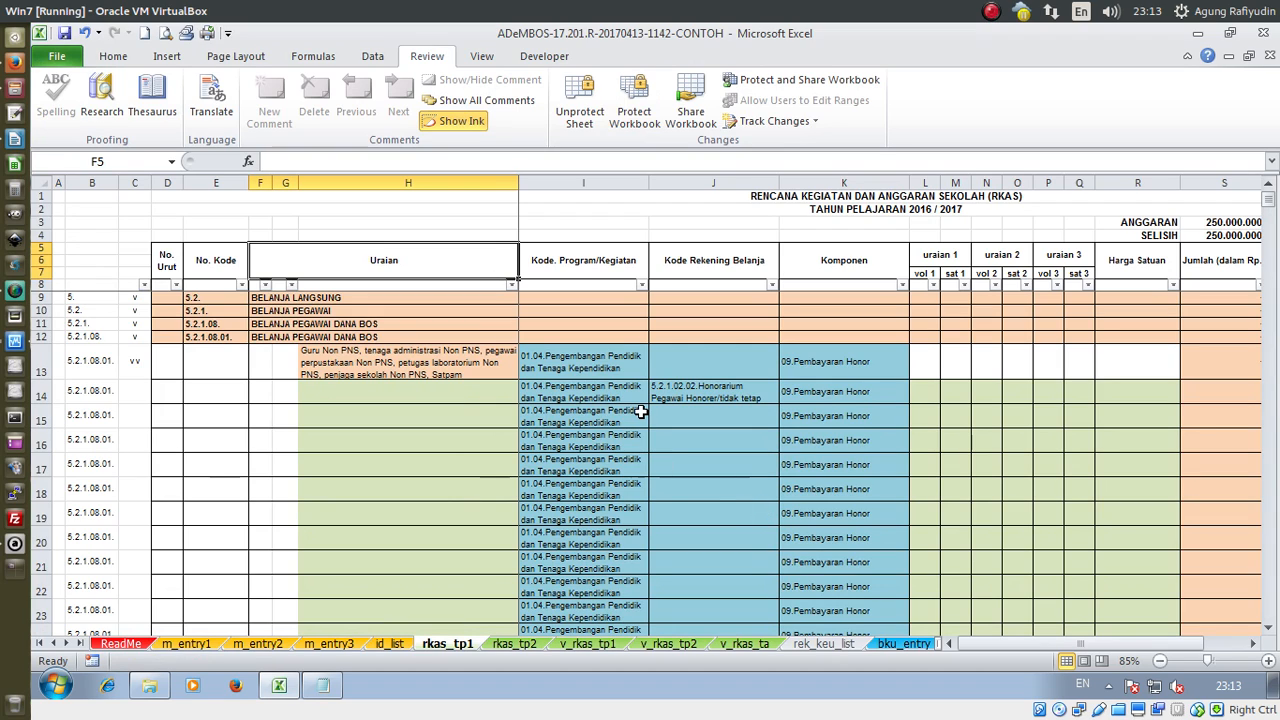
# Examine the activity headings under Belanja Pegawai Dana BOS in Uraian cells H13, H64, H115 and H166, and return to the sheet's first rows
pyautogui.click(432, 358)
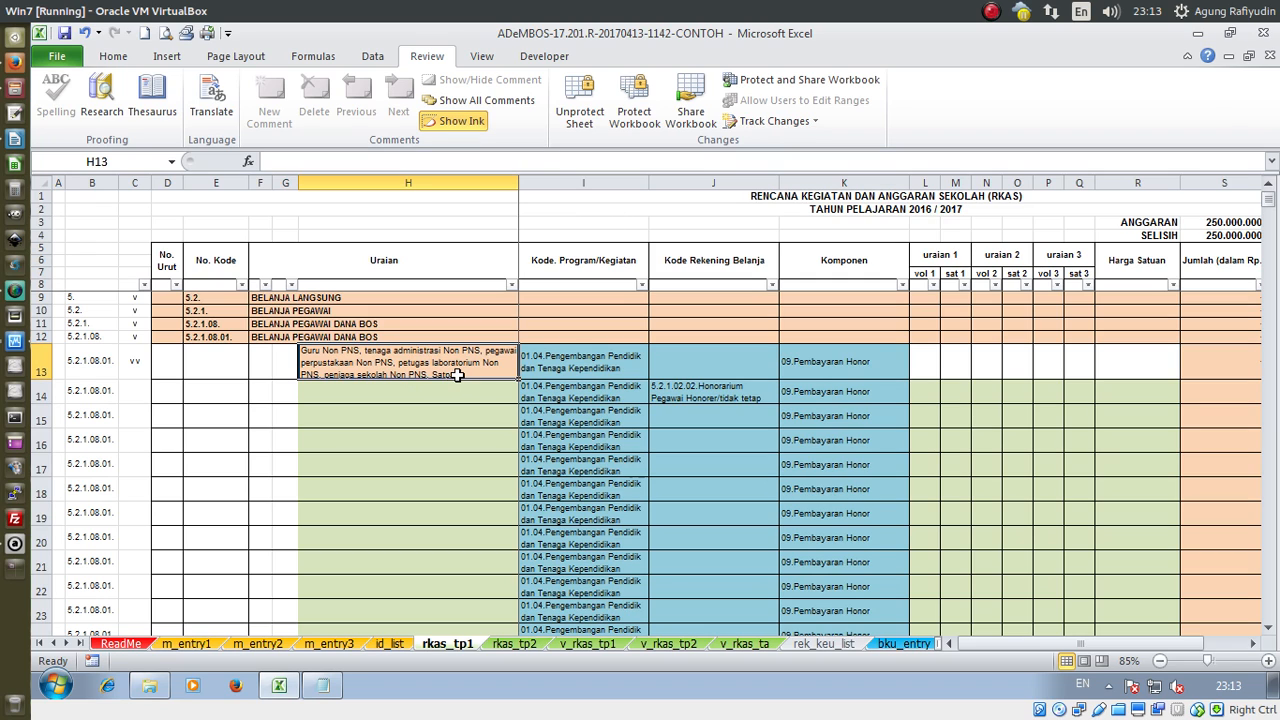
pyautogui.scroll(-13, 457, 375)
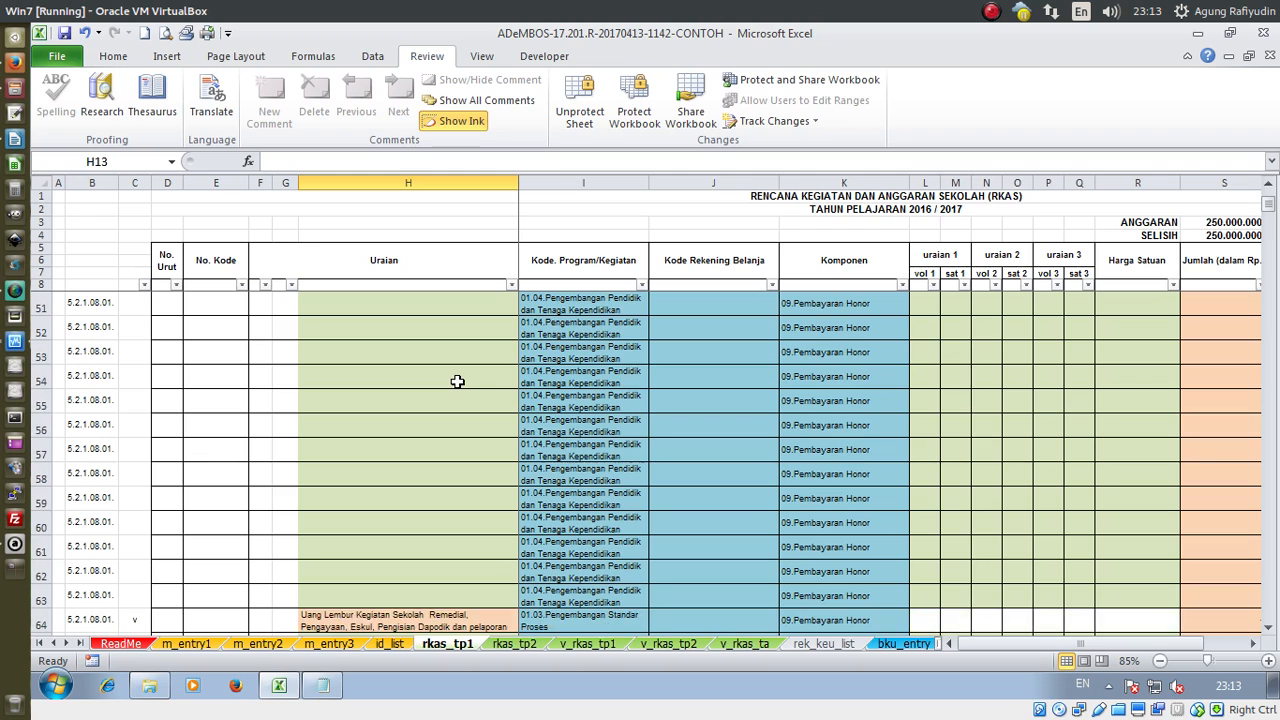
pyautogui.scroll(-4, 457, 375)
pyautogui.click(475, 332)
pyautogui.scroll(-4, 480, 335)
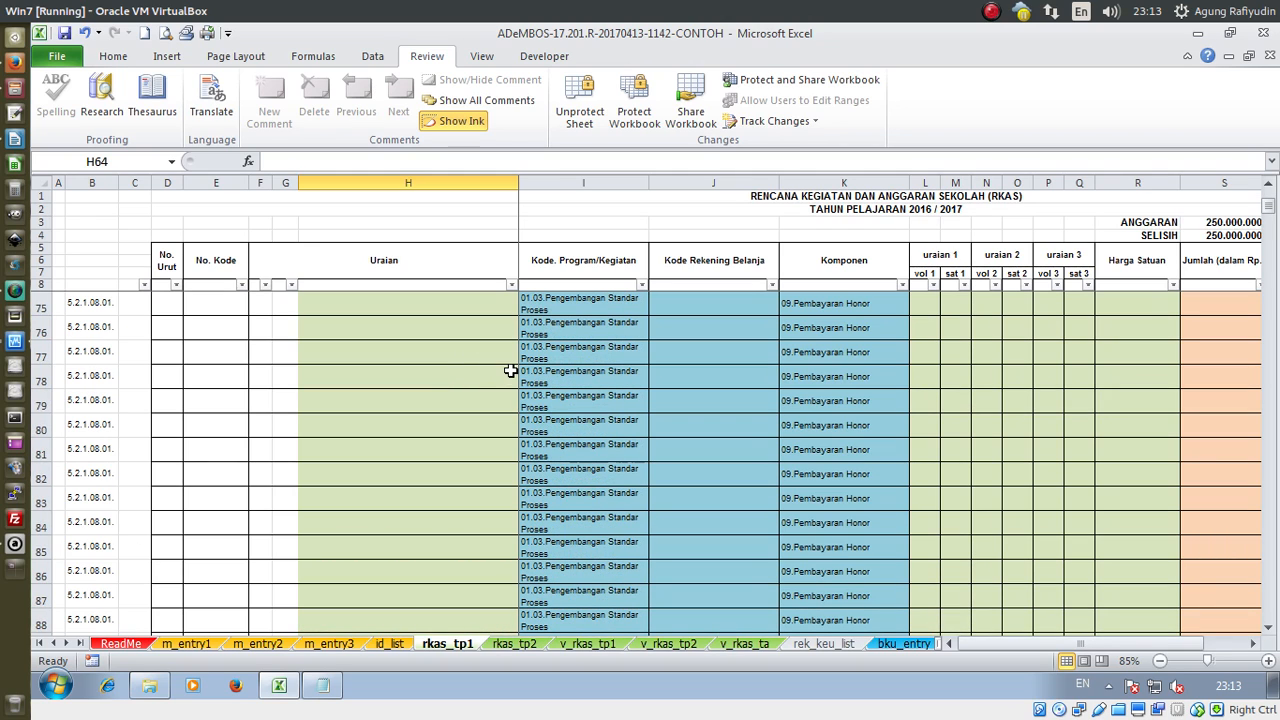
pyautogui.scroll(-11, 510, 371)
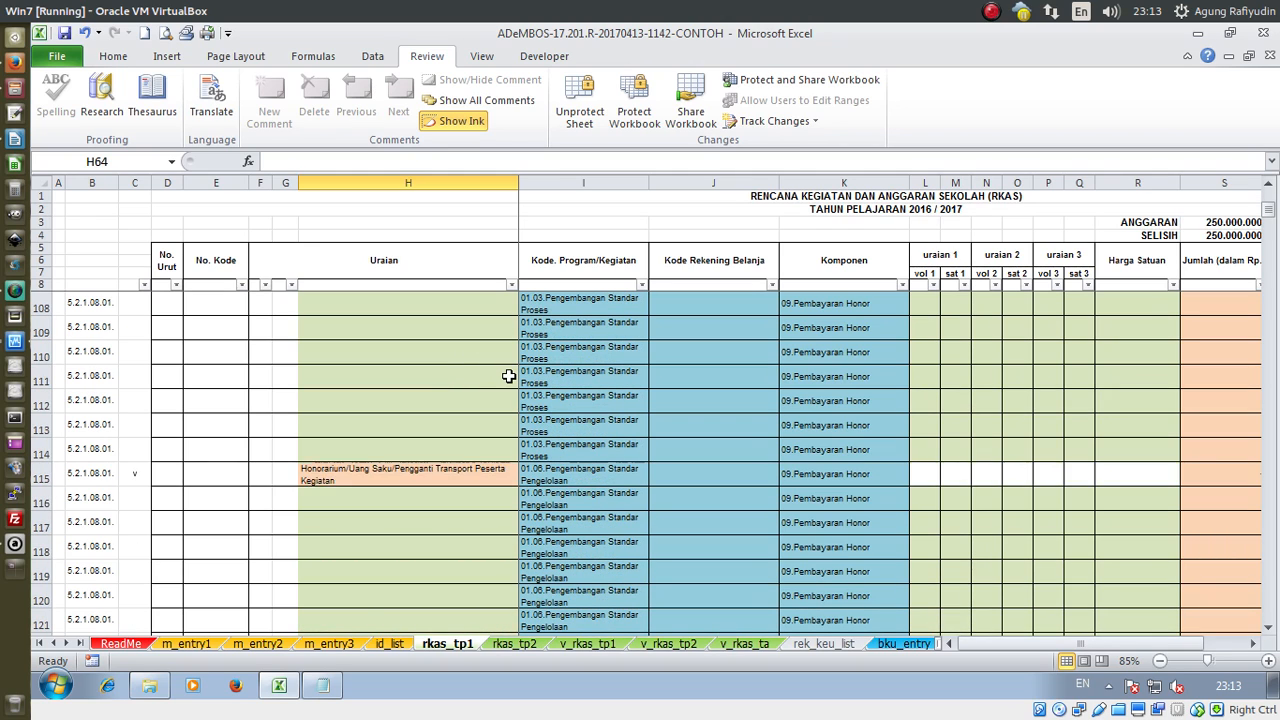
pyautogui.click(473, 469)
pyautogui.scroll(-19, 485, 462)
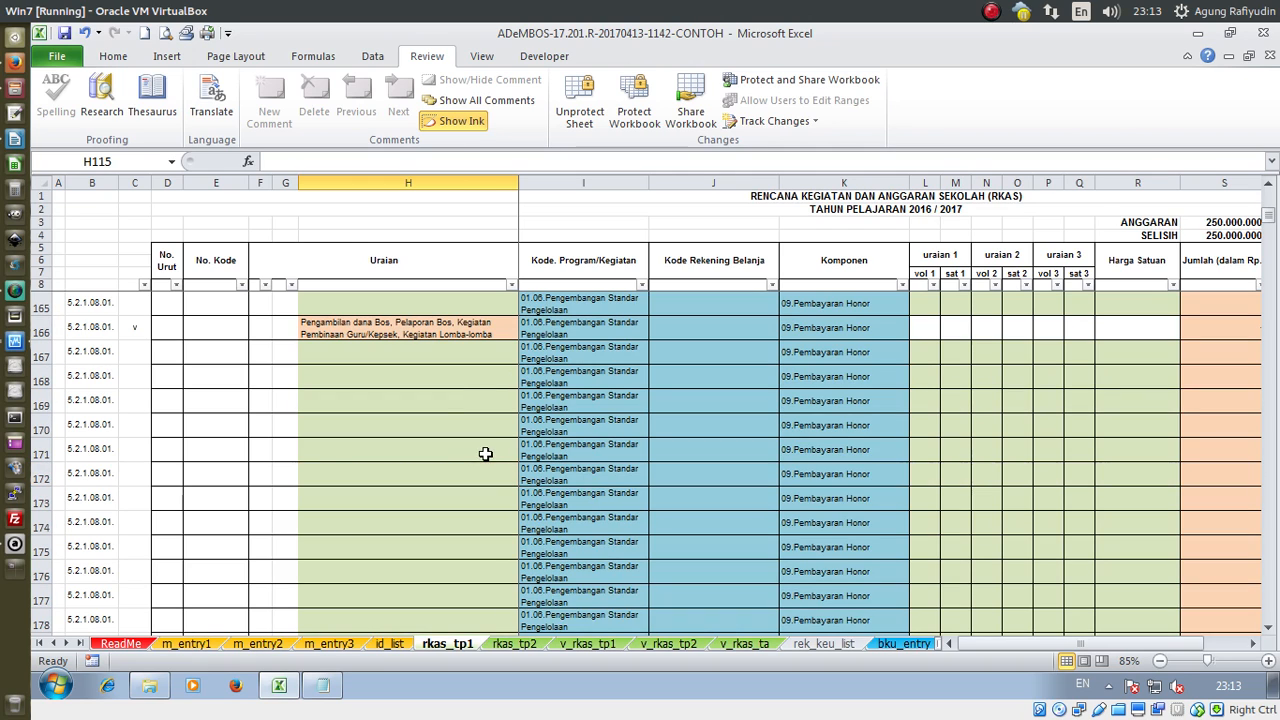
pyautogui.click(454, 328)
pyautogui.scroll(5, 472, 463)
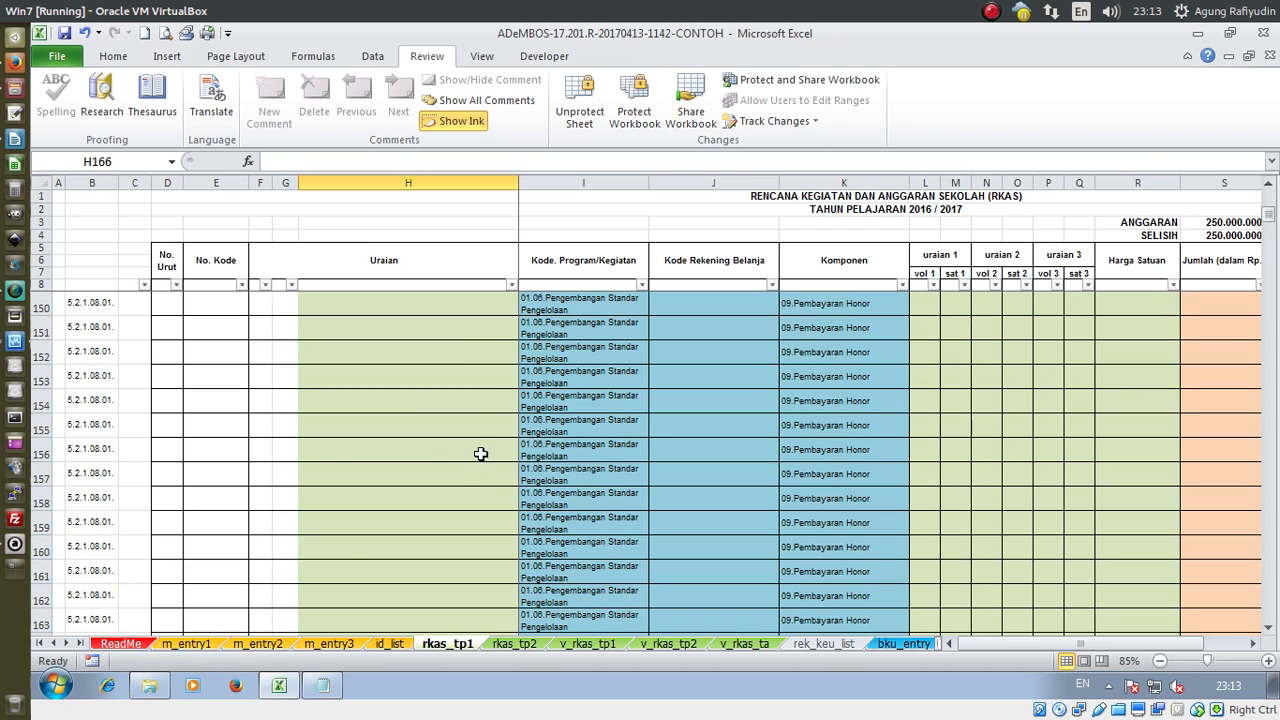
pyautogui.scroll(12, 480, 454)
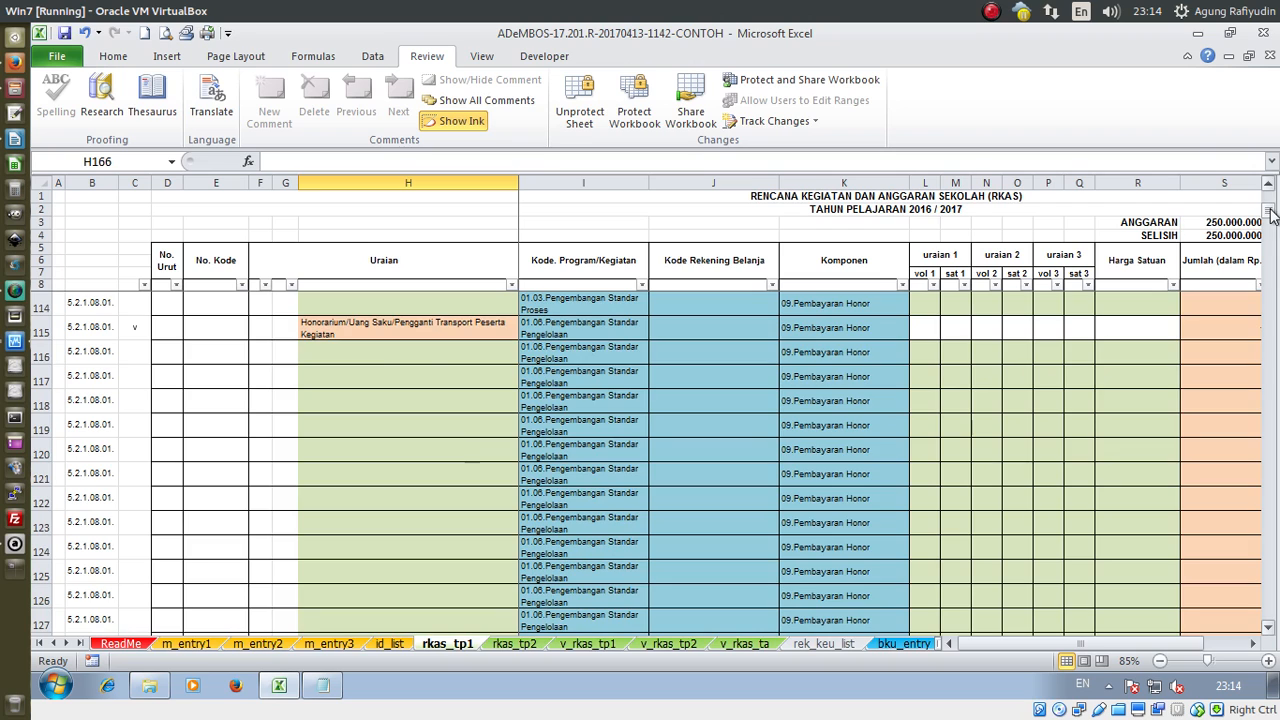
pyautogui.moveTo(1270, 214); pyautogui.dragTo(1270, 198)
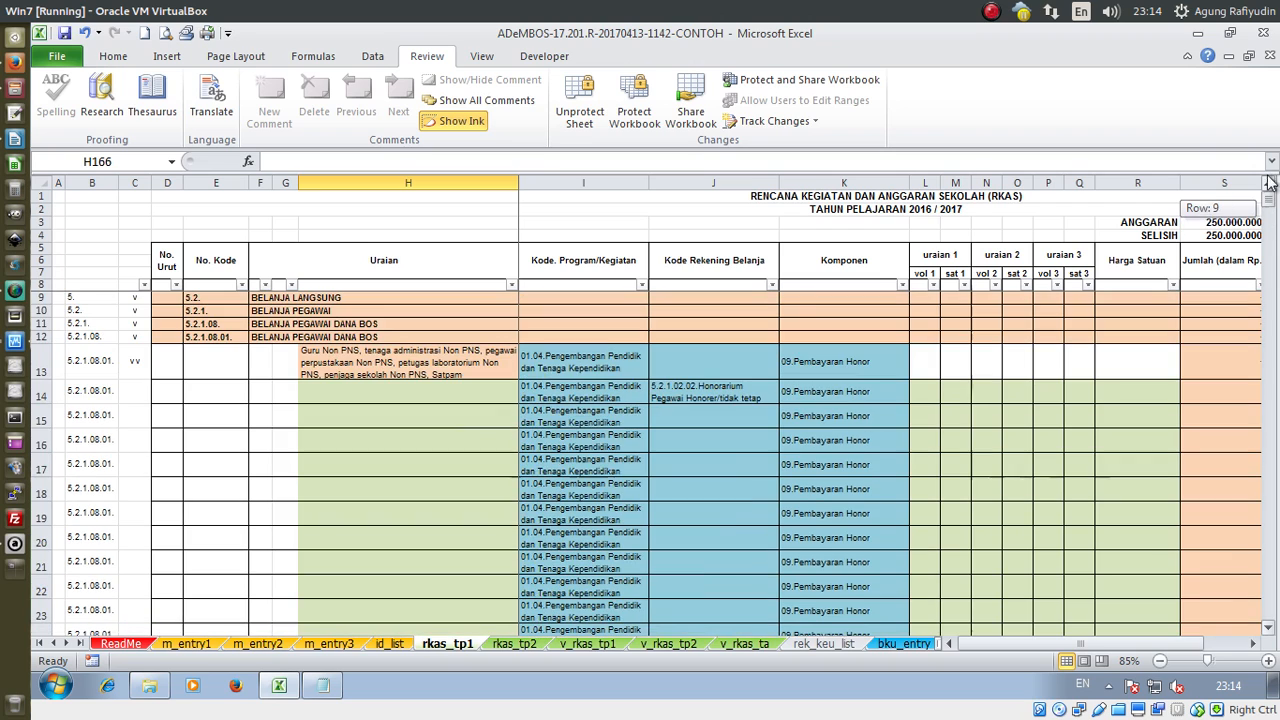
# Highlight the green Uraian entry cells H14 to H63 beneath the Guru Non PNS heading, and return to that heading in H13
pyautogui.click(431, 394)
pyautogui.scroll(-4, 428, 405)
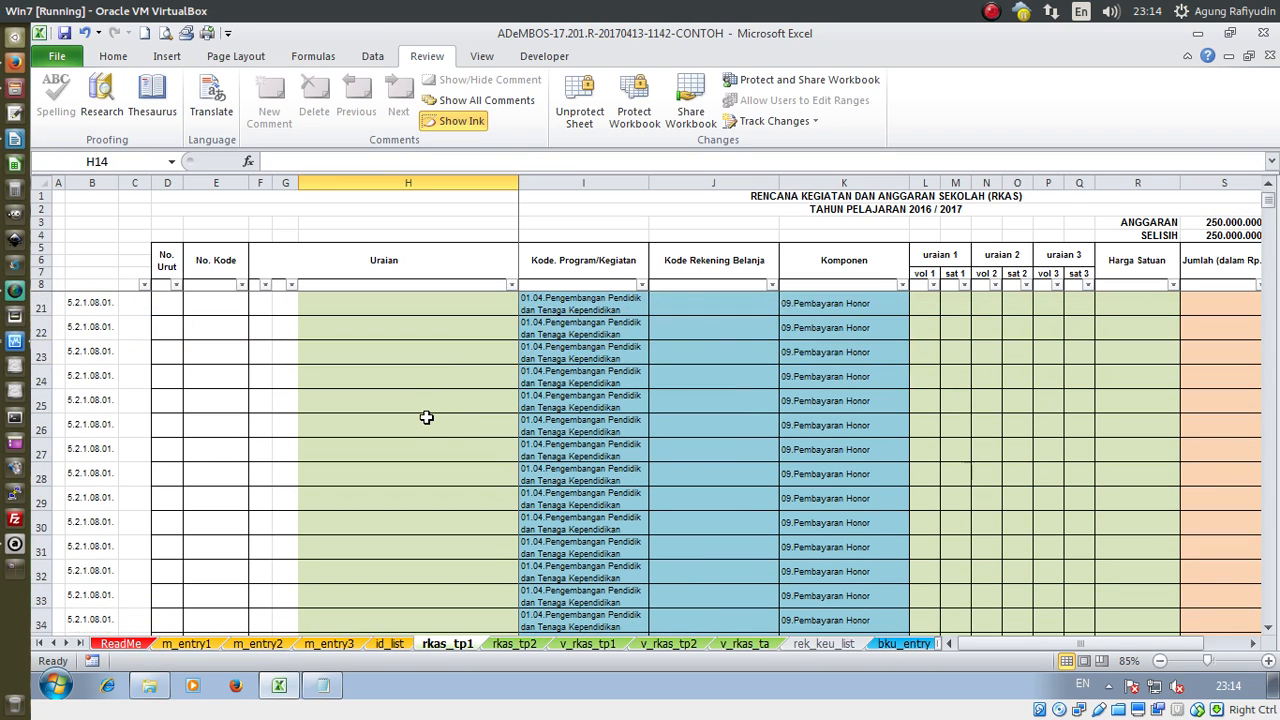
pyautogui.scroll(-12, 430, 420)
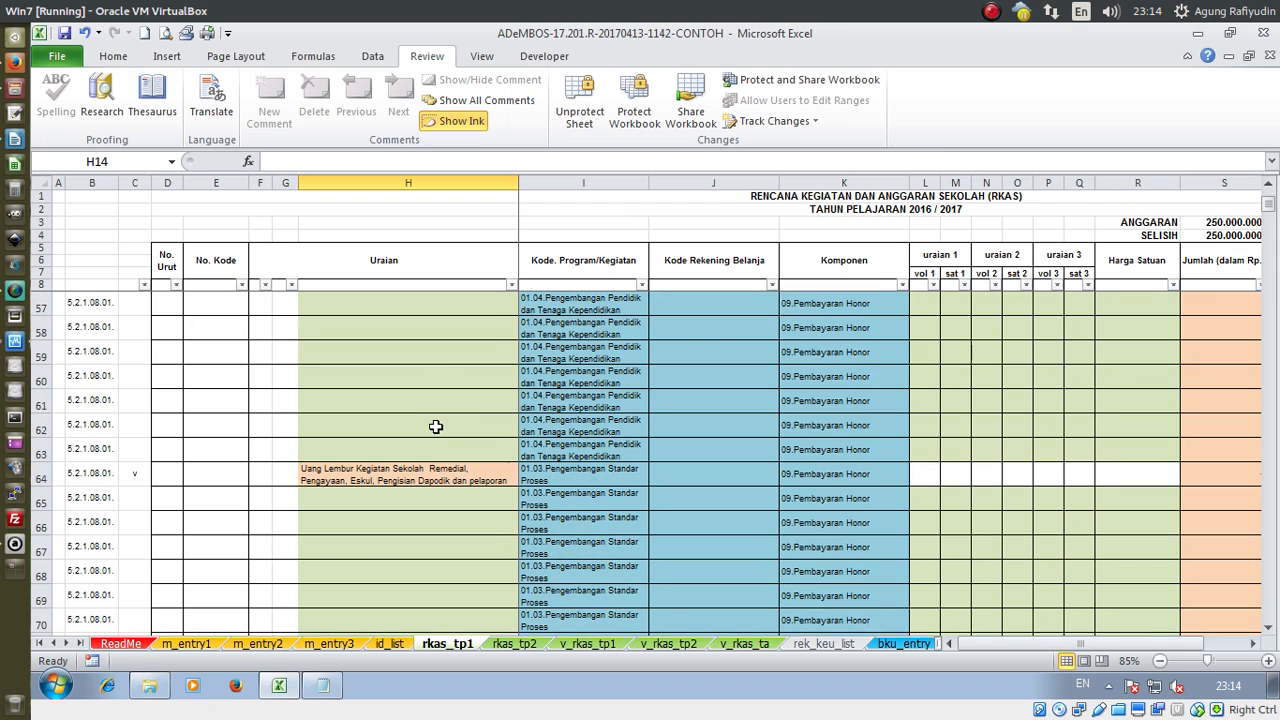
pyautogui.keyDown('shift'); pyautogui.click(437, 449); pyautogui.keyUp('shift')
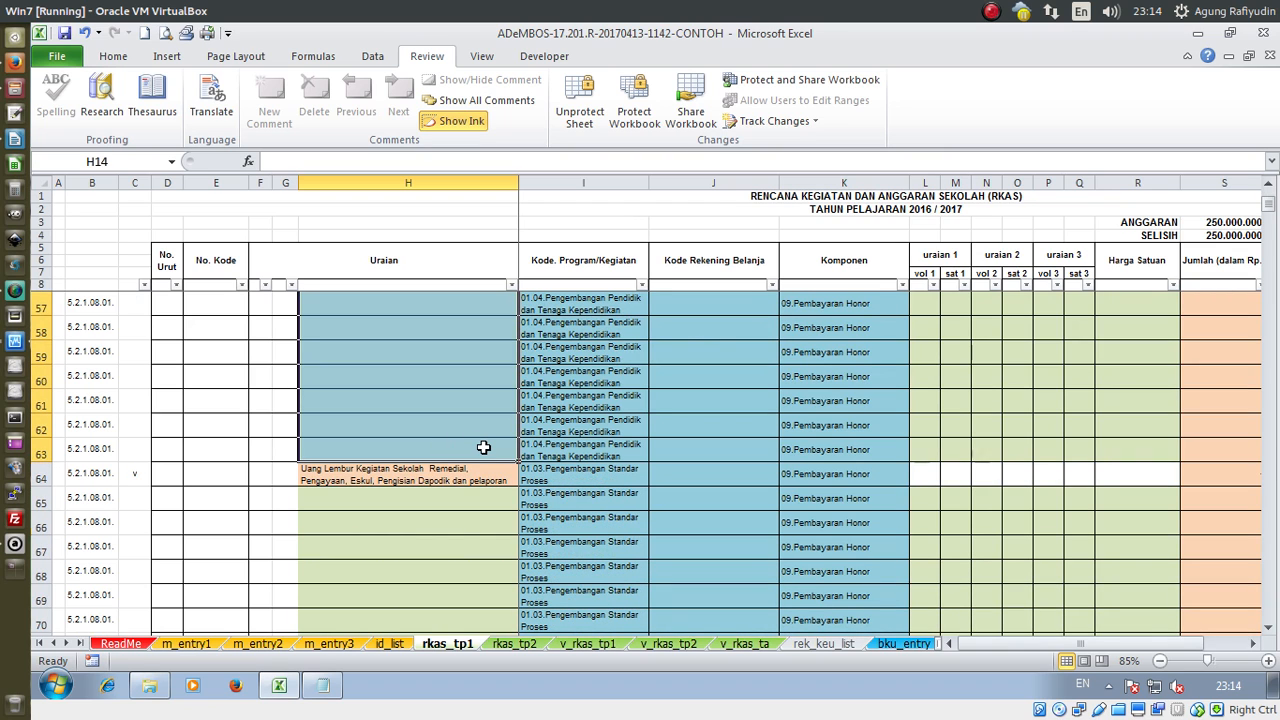
pyautogui.scroll(16, 490, 441)
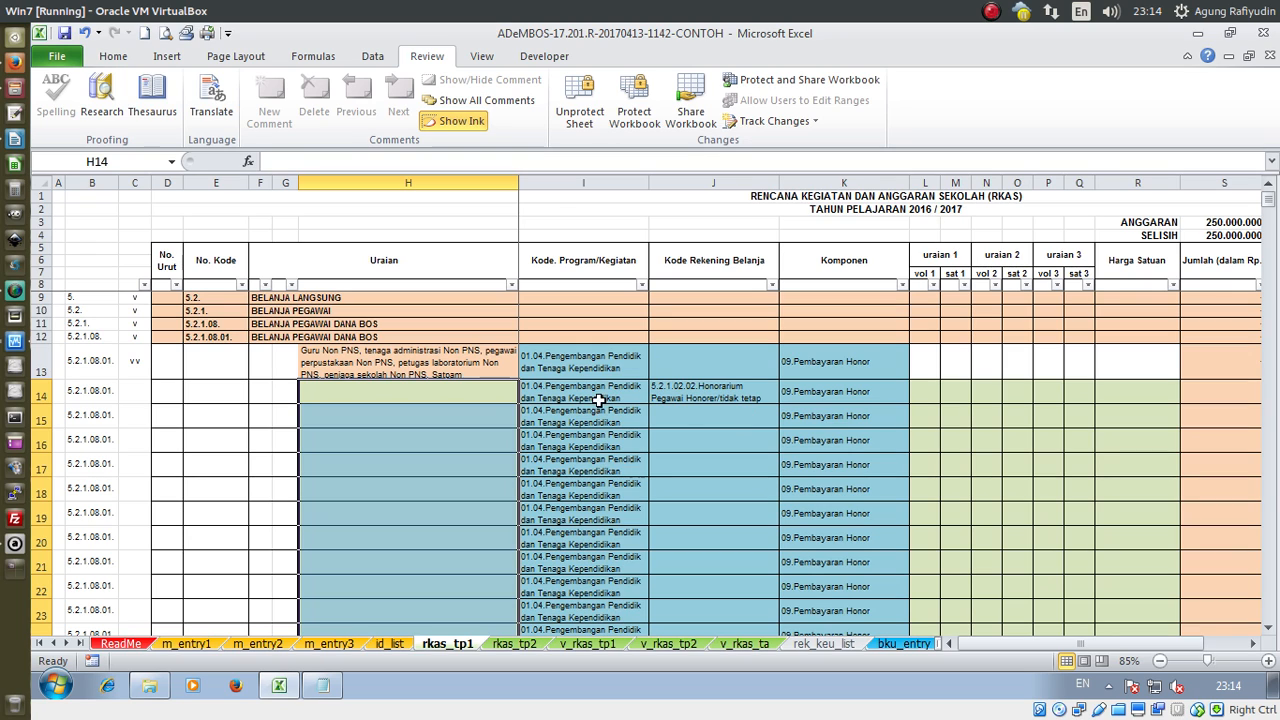
pyautogui.click(432, 363)
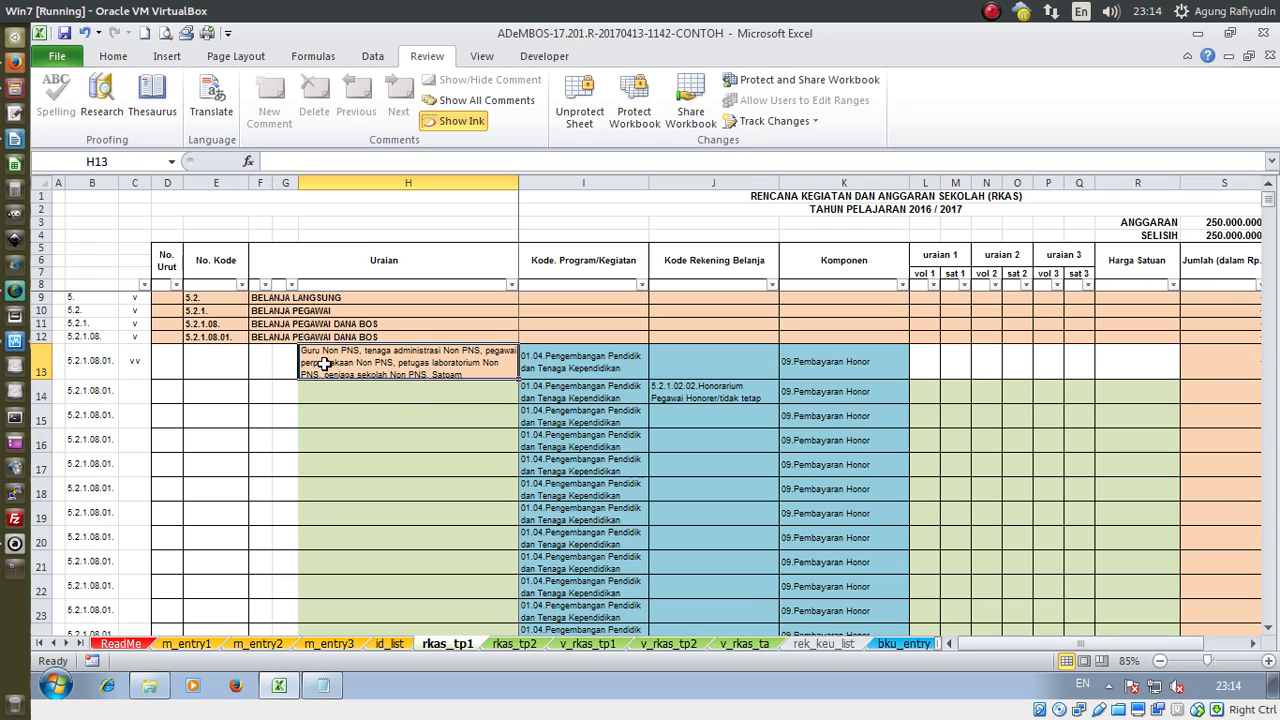
# Enter the description "Honor GTT : 6 org x 12 bln x Rp.500.000" in Uraian cell H14
pyautogui.click(451, 397)
pyautogui.moveTo(451, 397); pyautogui.dragTo(443, 532)
pyautogui.click(449, 403)
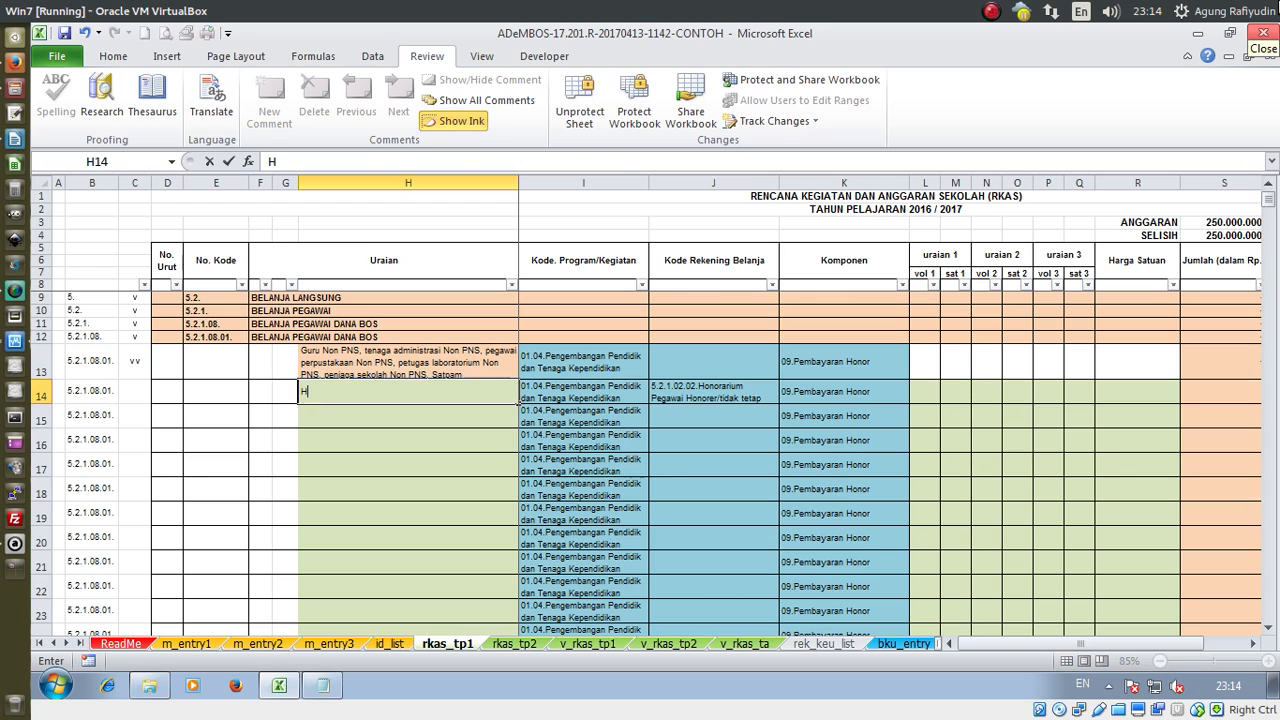
pyautogui.write('Honor GTT :')
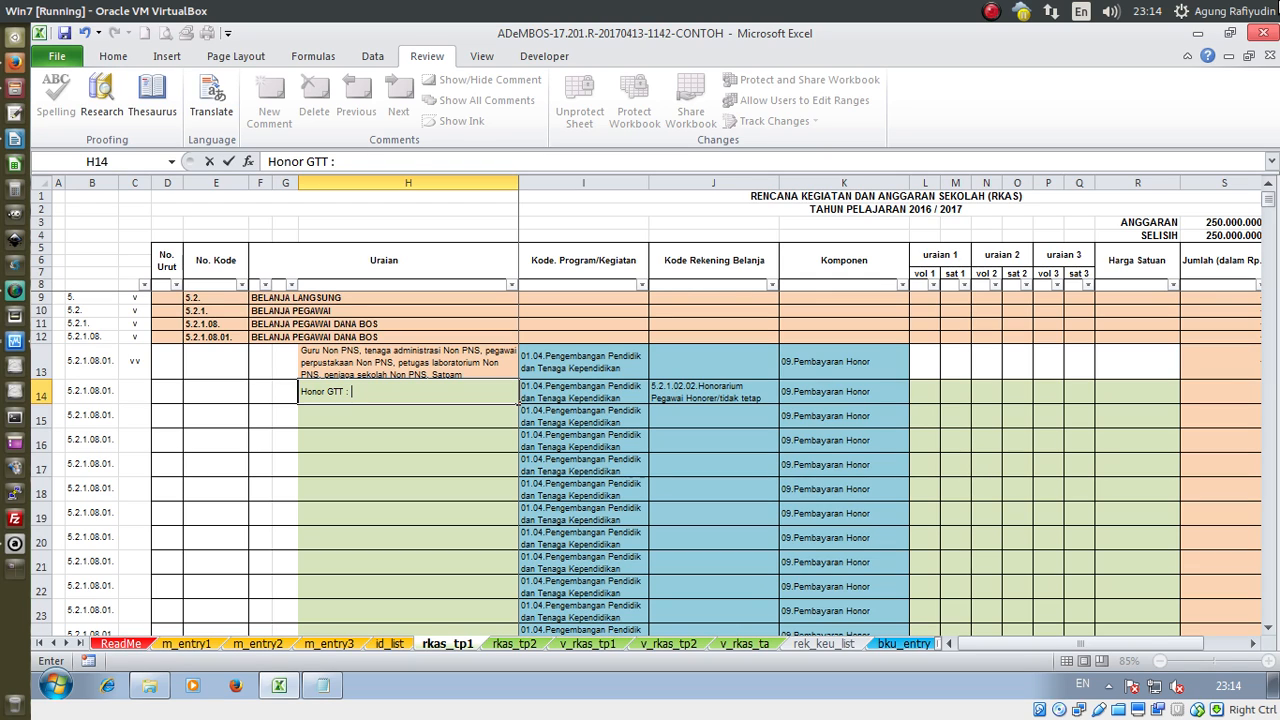
pyautogui.write('6 org x 12 bln x')
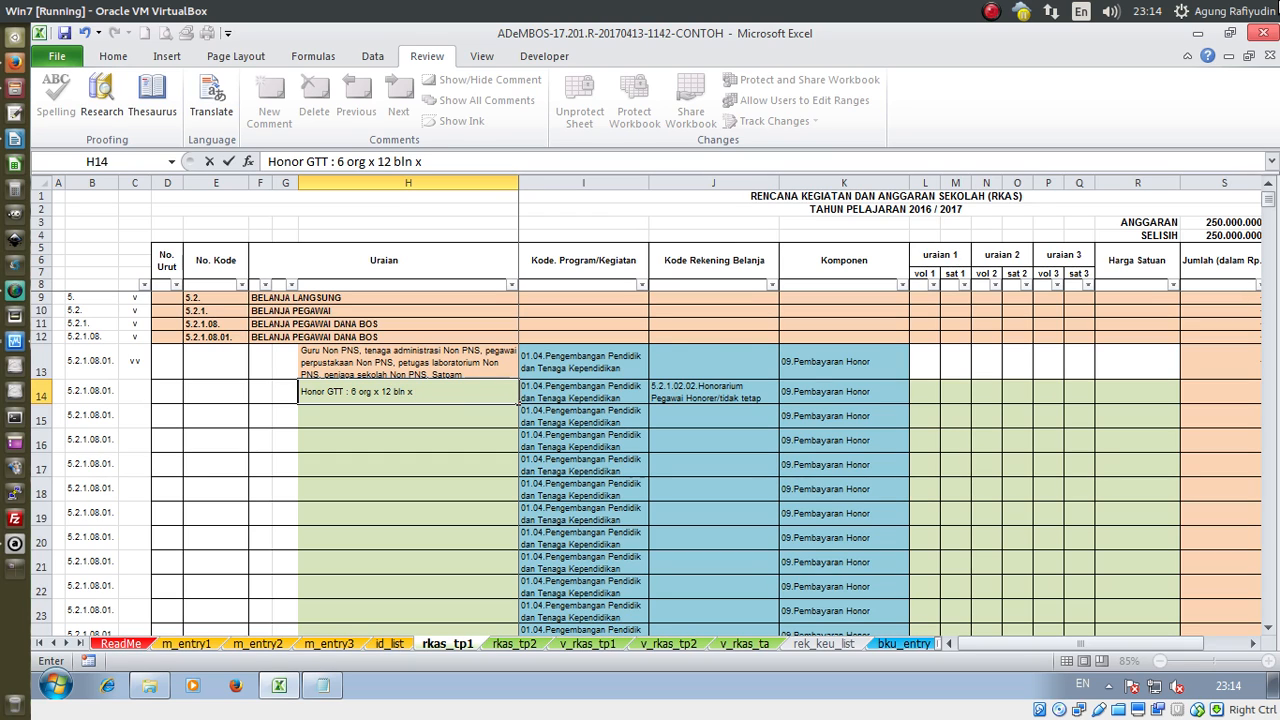
pyautogui.write(' Rp.500.000')
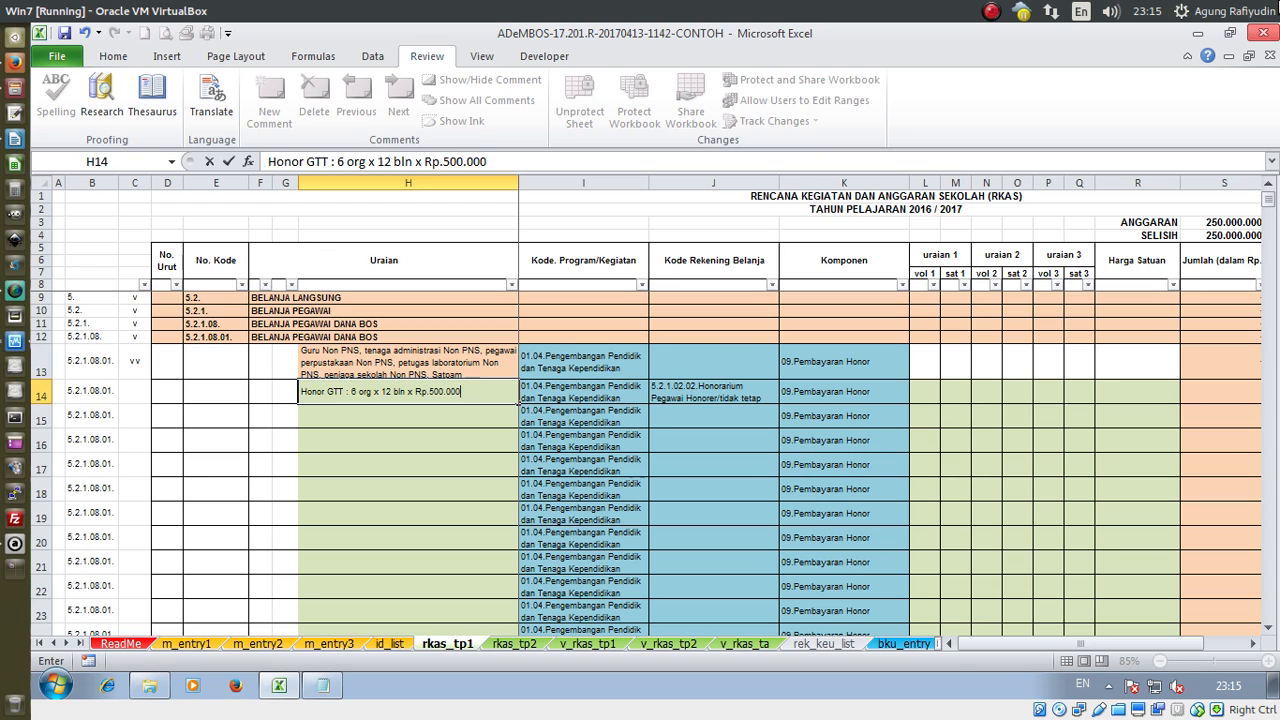
pyautogui.press('Return')
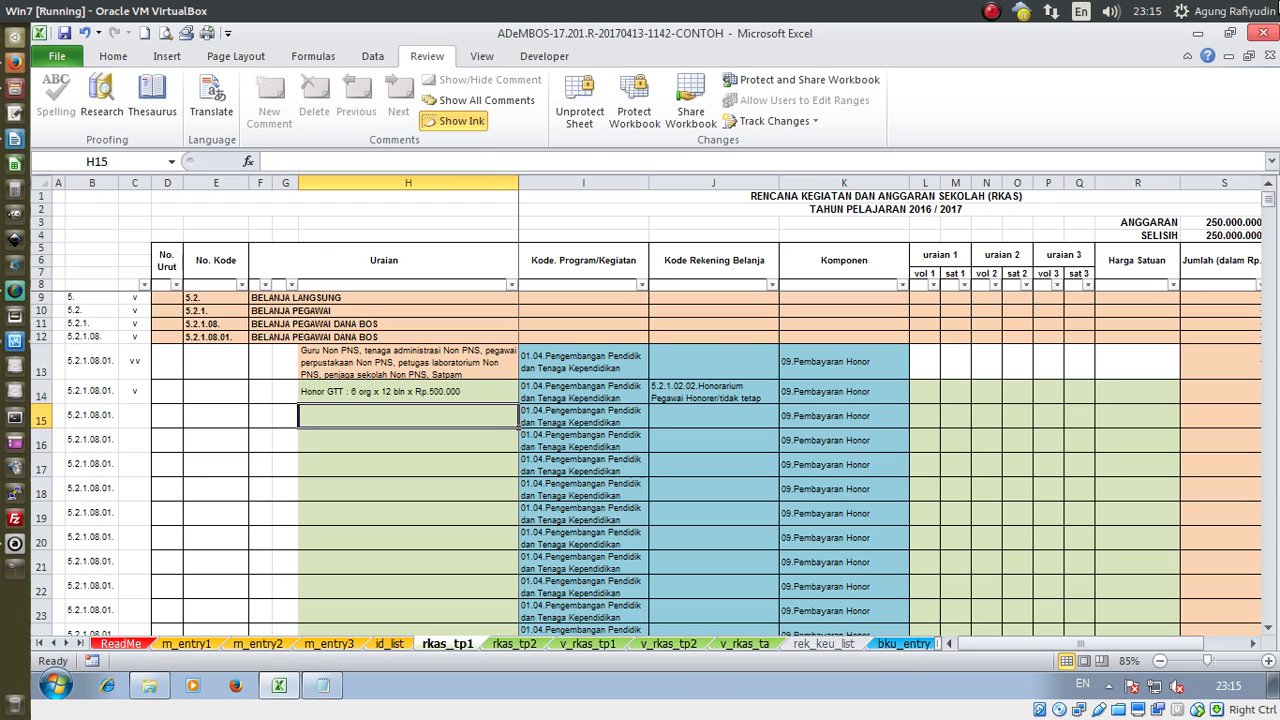
# Change the number of people in the H14 Honor GTT entry to 4 org
pyautogui.press('Up')
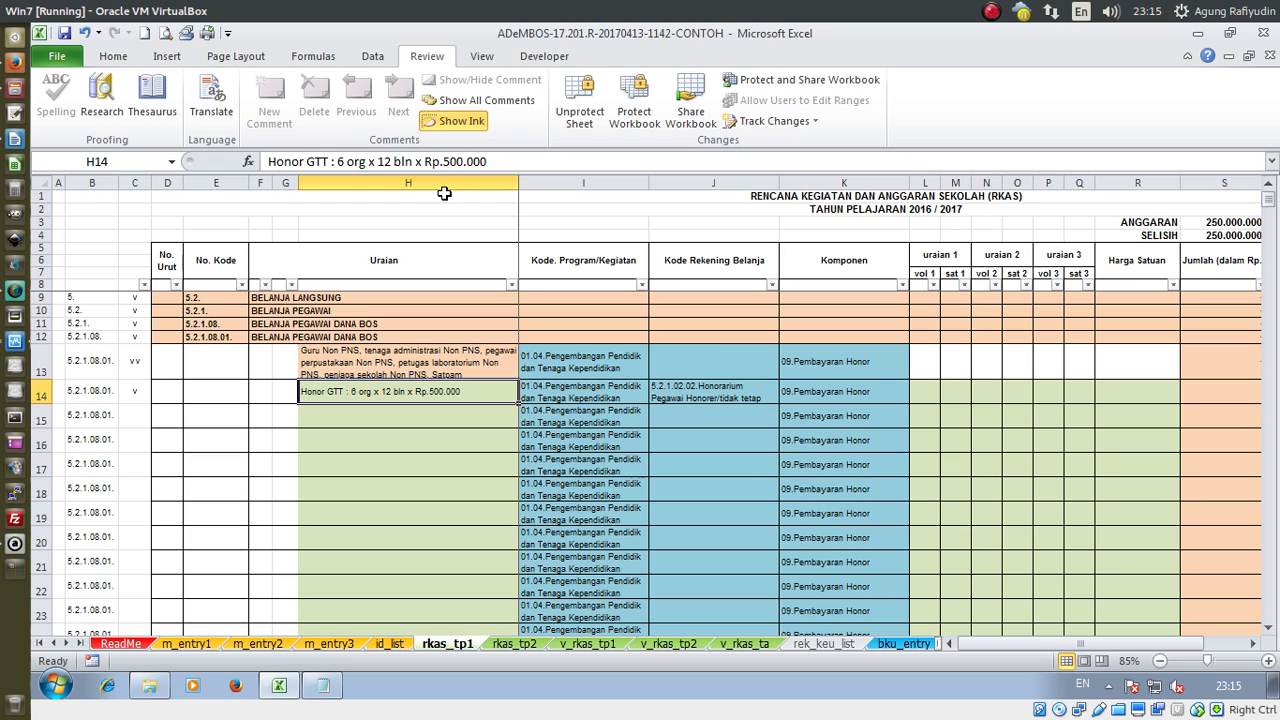
pyautogui.click(337, 163)
pyautogui.press('BackSpace')
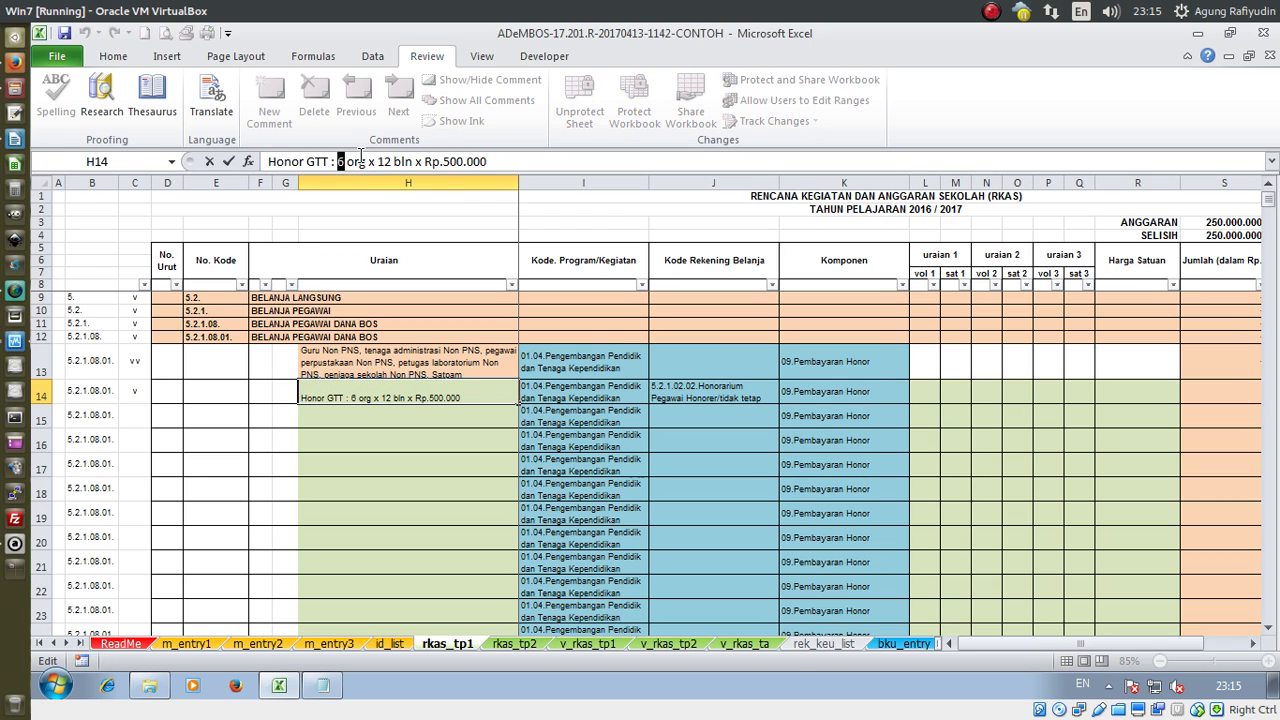
pyautogui.write('4')
pyautogui.press('Return')
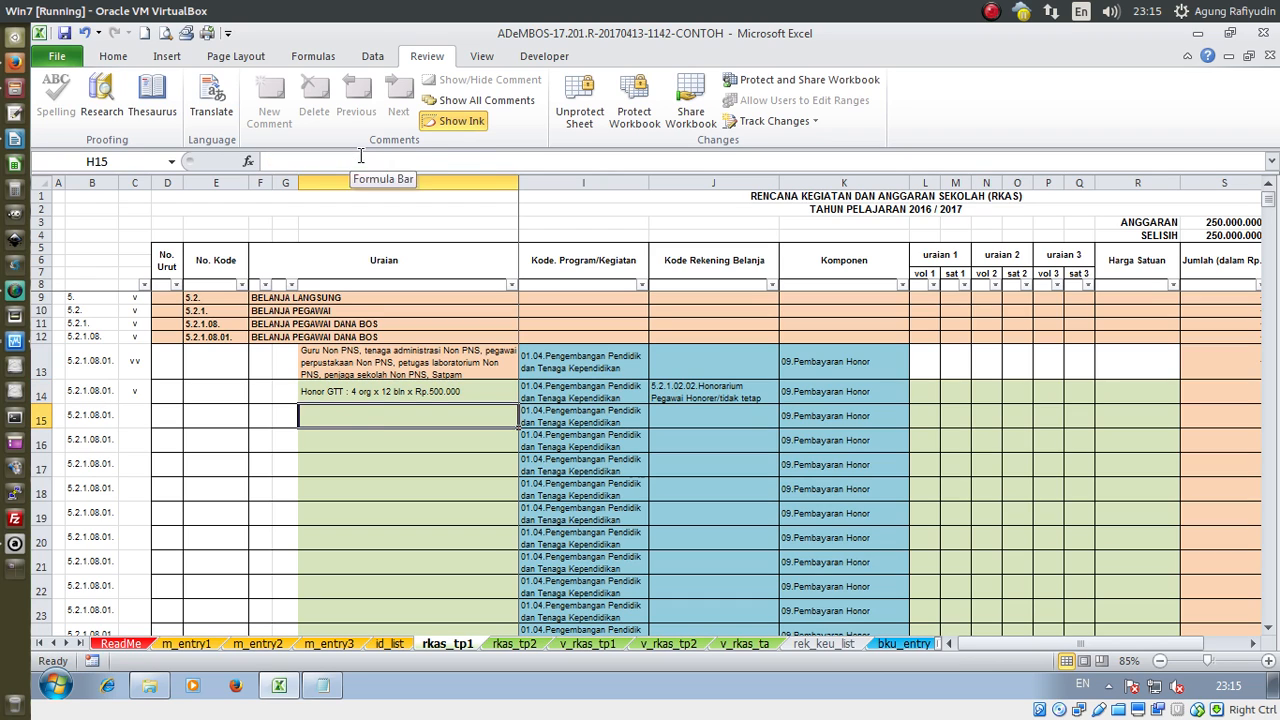
# Copy the H14 entry down to H15 and change it to "Honor GTT : 2 org x 12 bln x Rp.750.000"
pyautogui.hotkey('ctrl', 'd')
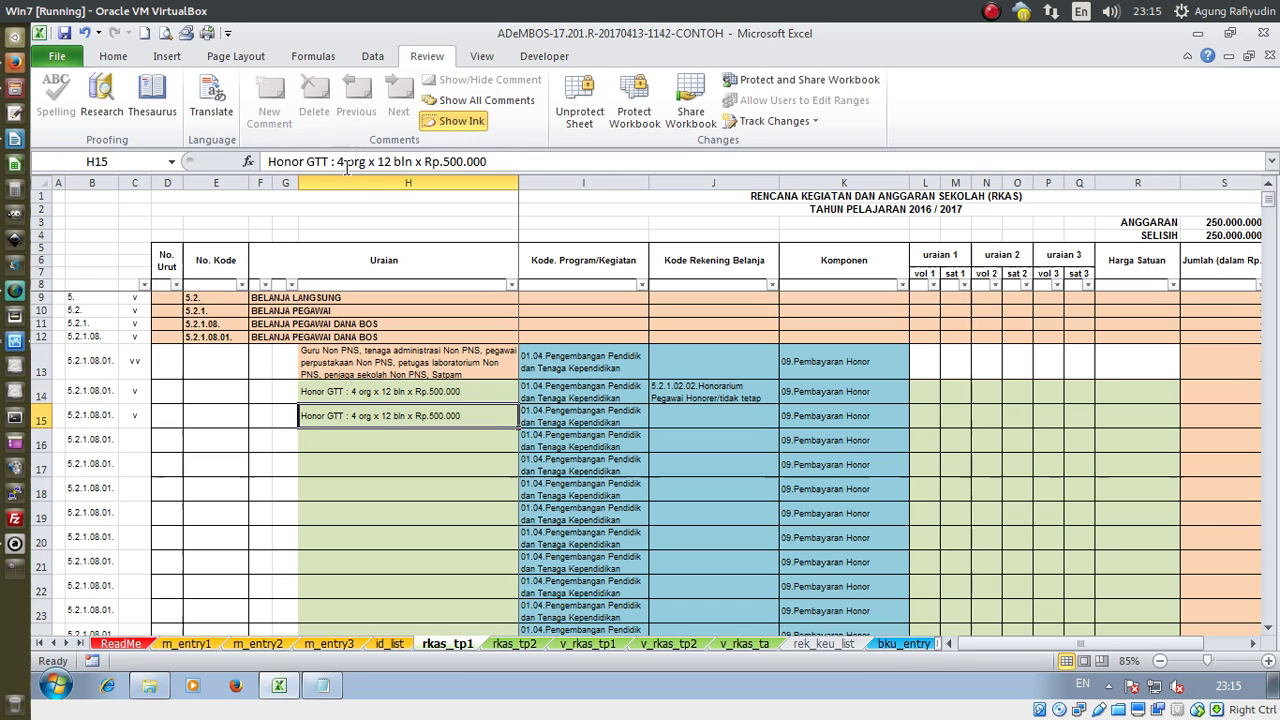
pyautogui.click(339, 162)
pyautogui.press('Delete')
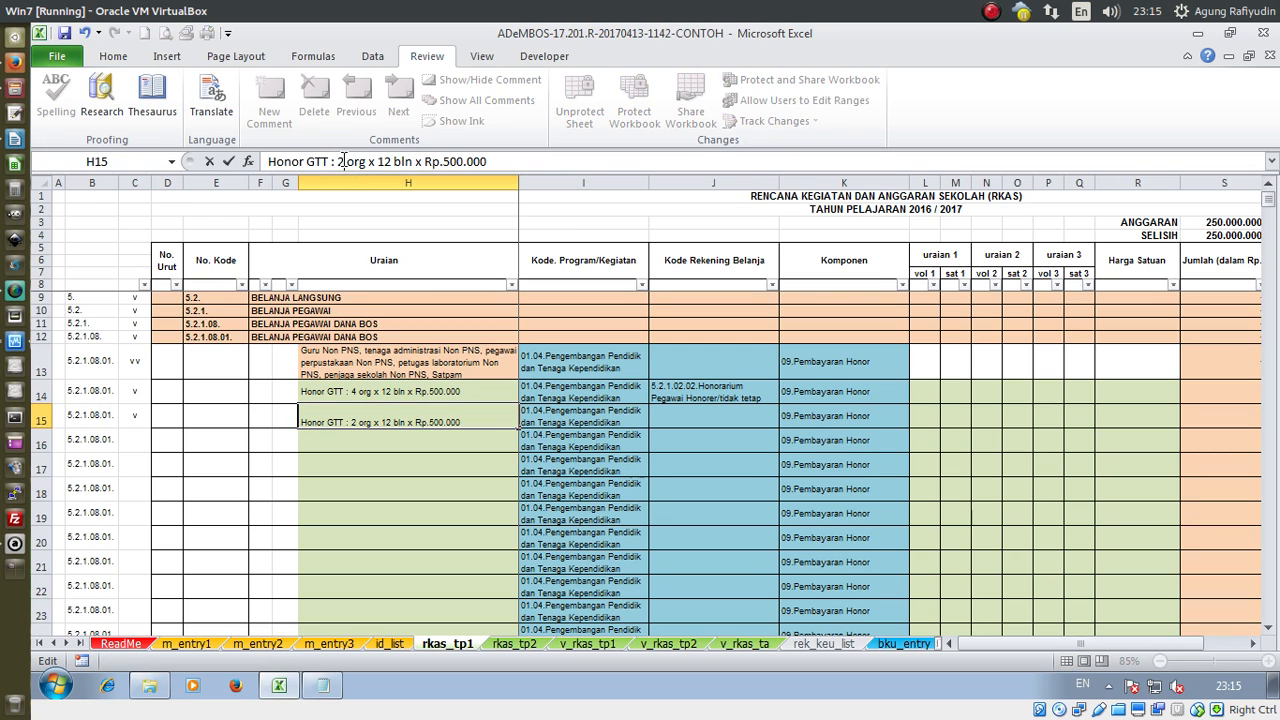
pyautogui.write('2')
pyautogui.moveTo(443, 162); pyautogui.dragTo(457, 162)
pyautogui.write('75')
pyautogui.press('Return')
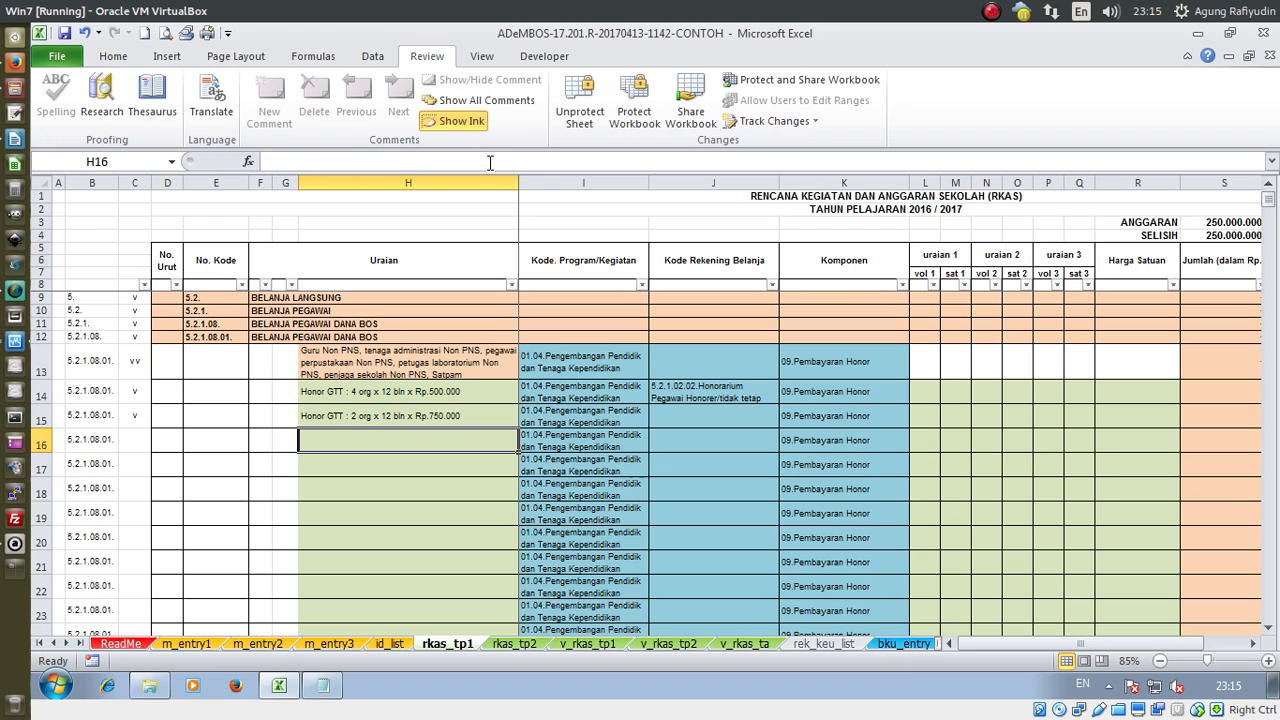
# Highlight the two Honor GTT entries in H14 and H15 and review each one in turn
pyautogui.click(485, 398)
pyautogui.moveTo(491, 414); pyautogui.dragTo(493, 394)
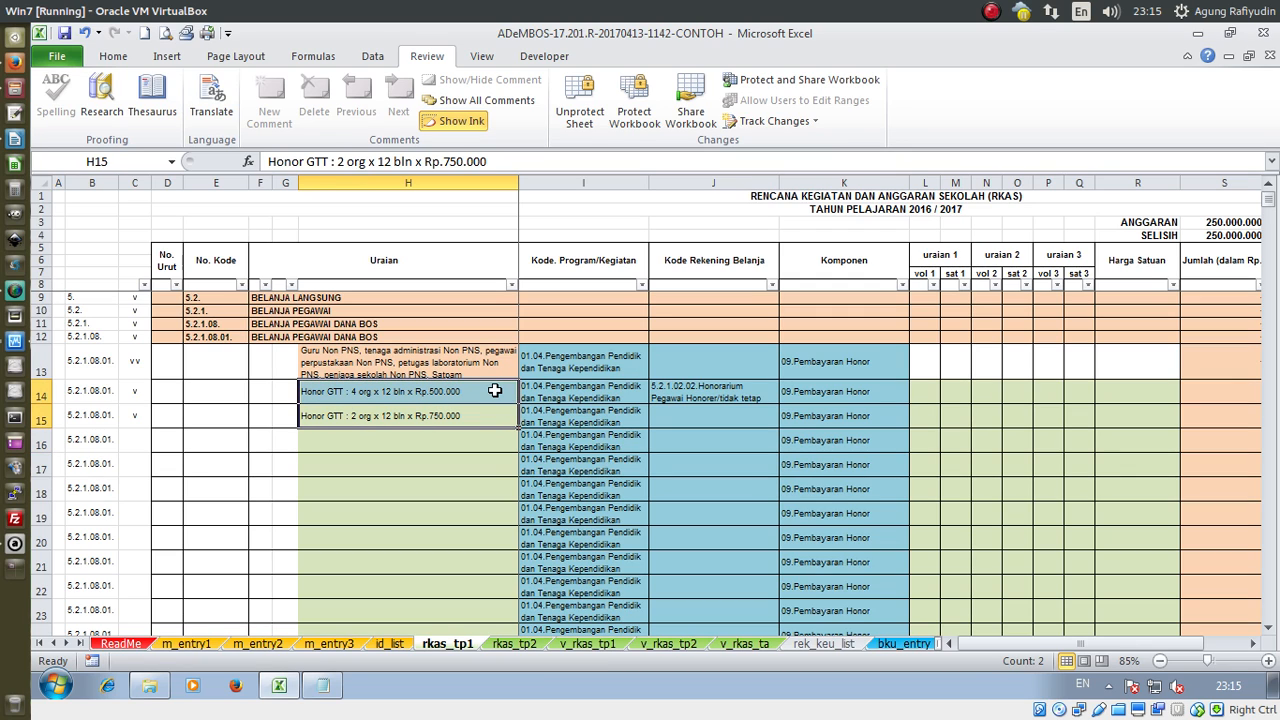
pyautogui.click(494, 391)
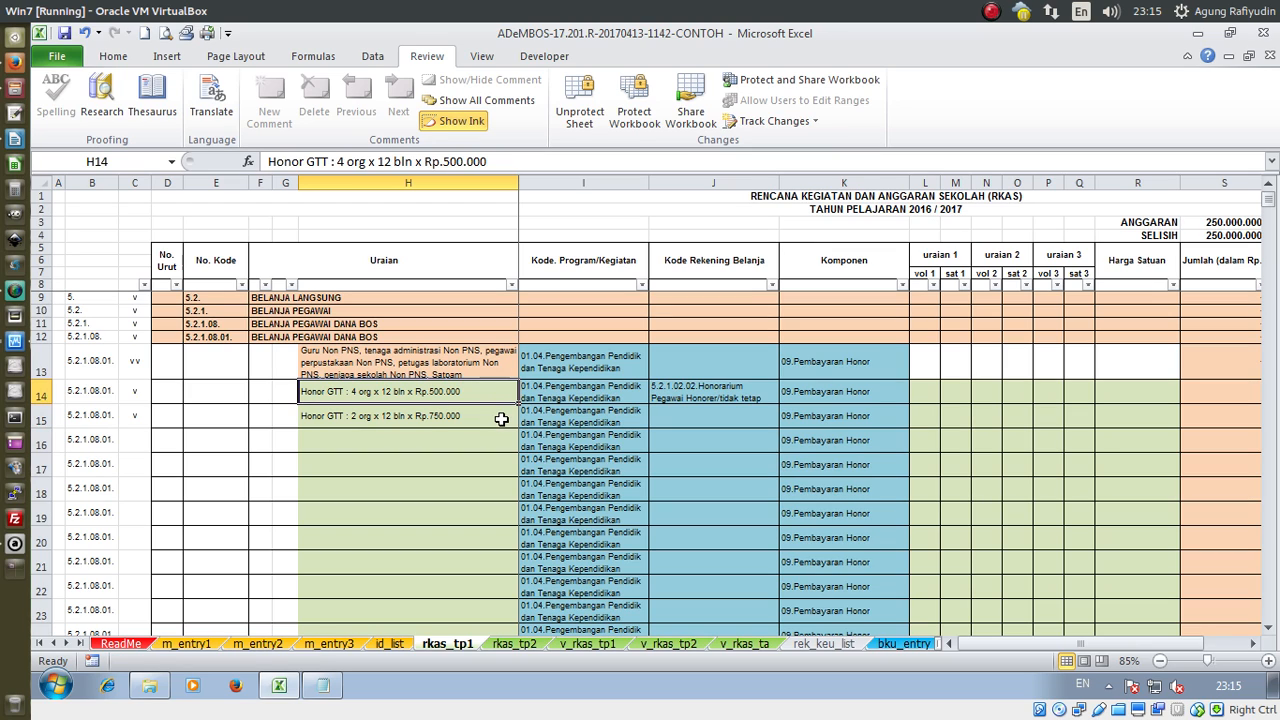
pyautogui.click(501, 419)
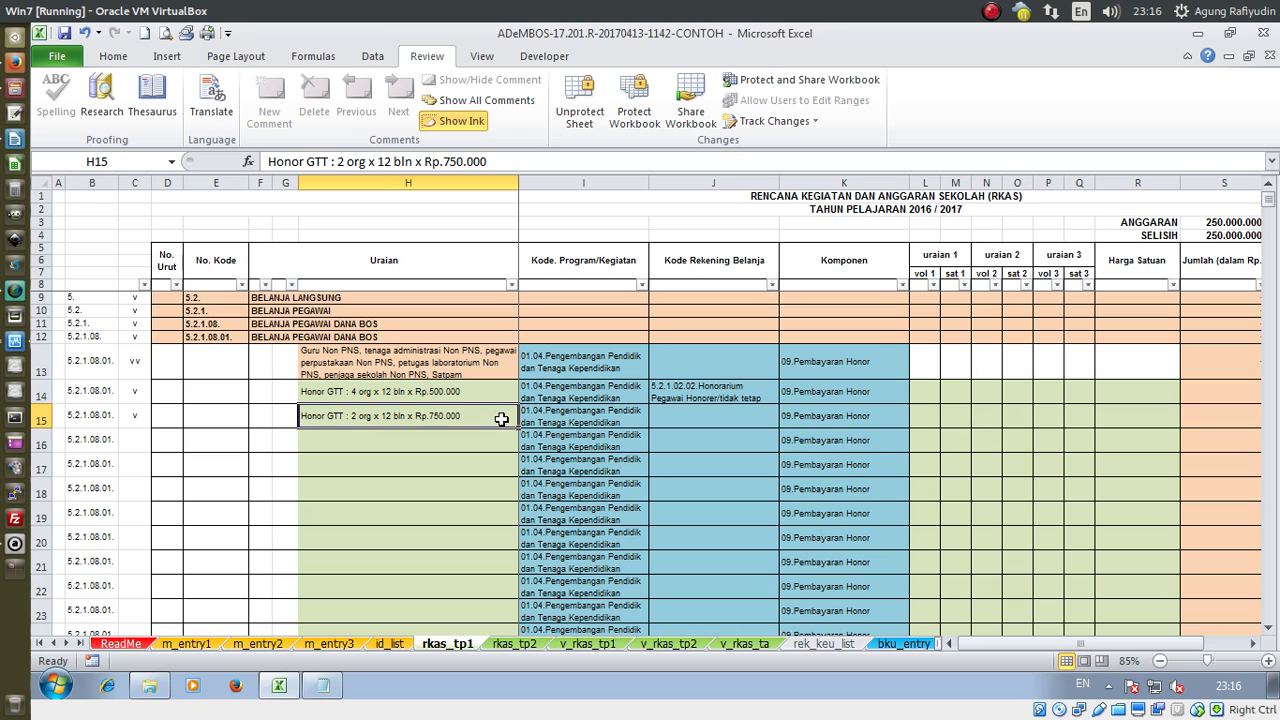
# Enter the description "Honor PTT : 2 org x 12 bln x Rp.500.000" in Uraian cell H16
pyautogui.click(480, 441)
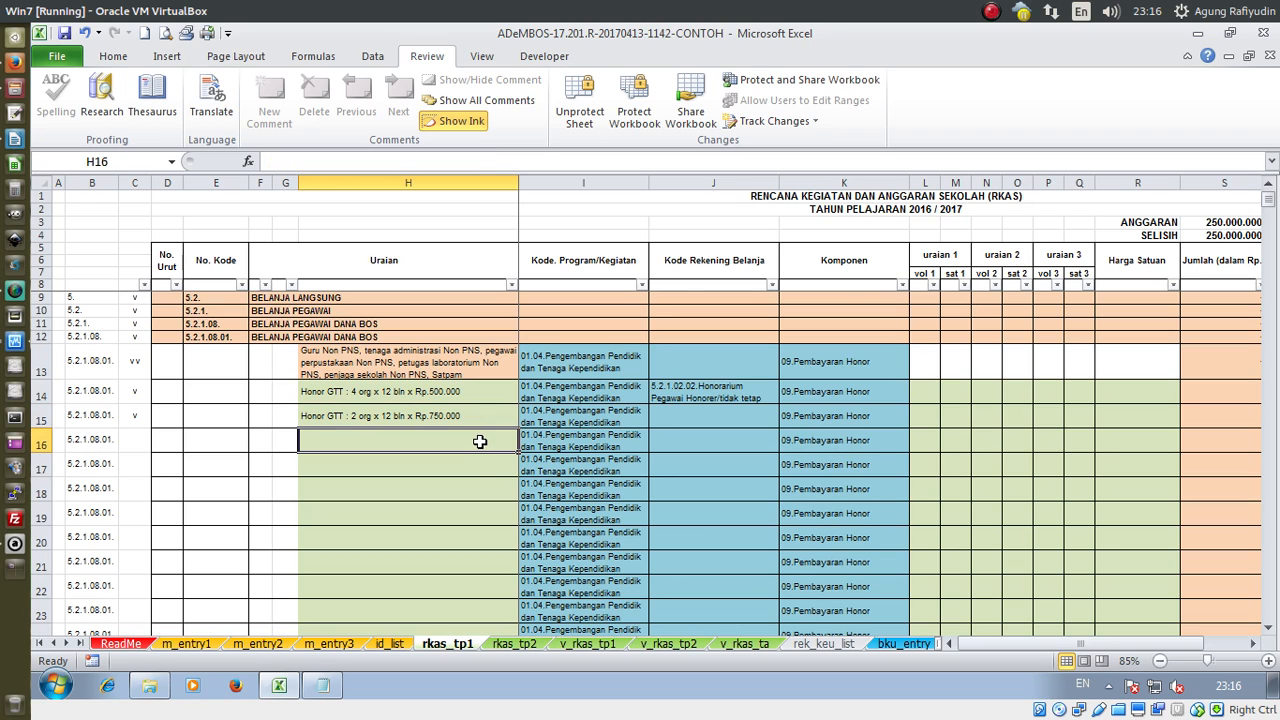
pyautogui.write('Honor ')
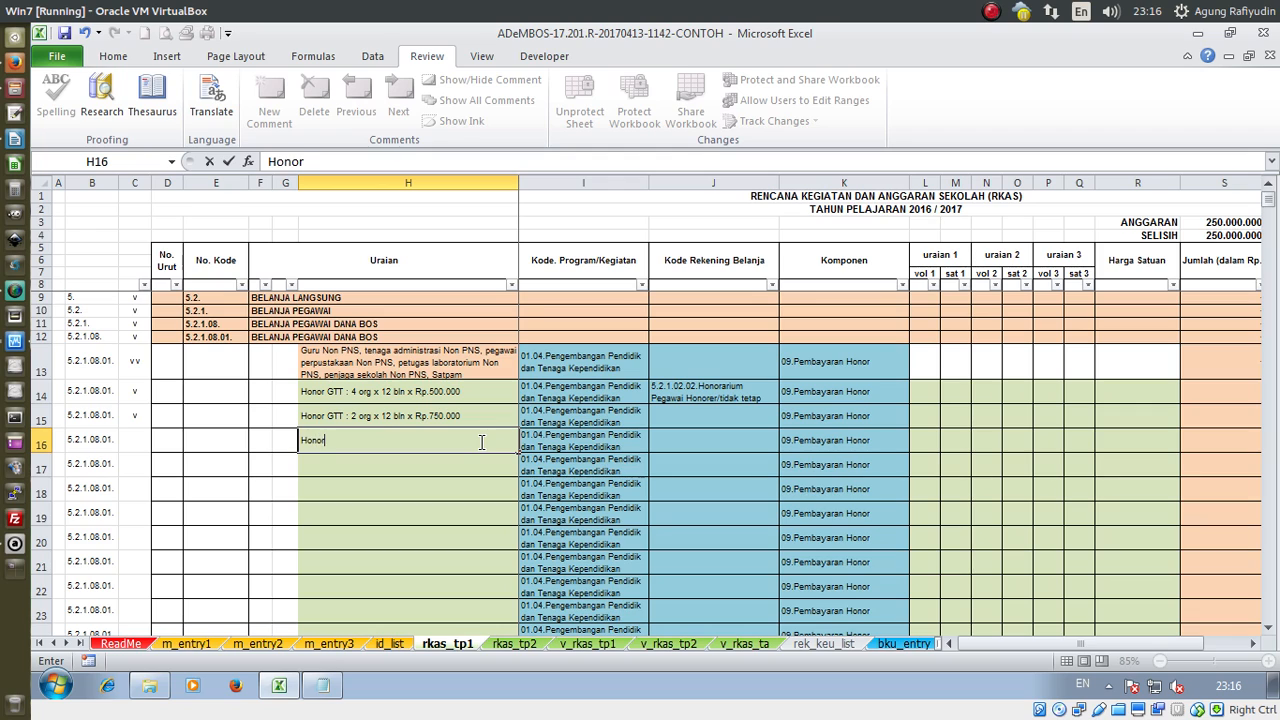
pyautogui.write('PTT :')
pyautogui.write('2 org x 12 bln x R')
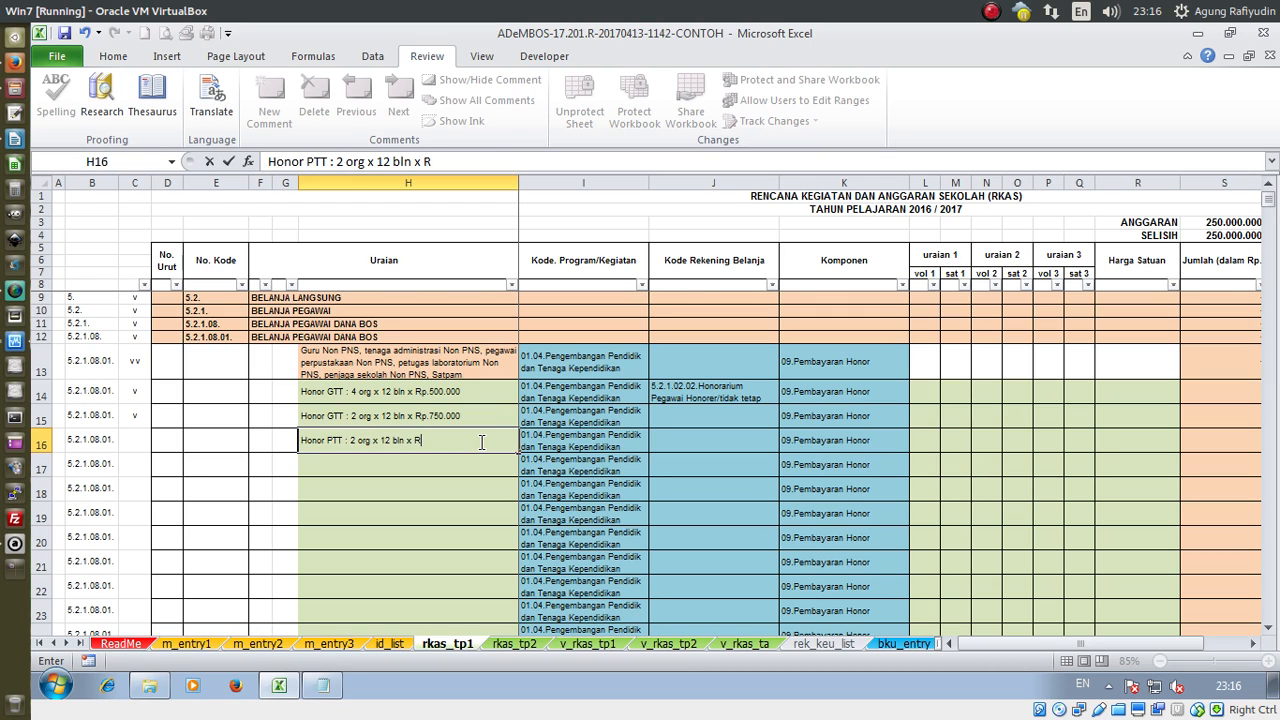
pyautogui.write('p.500.000')
pyautogui.press('Return')
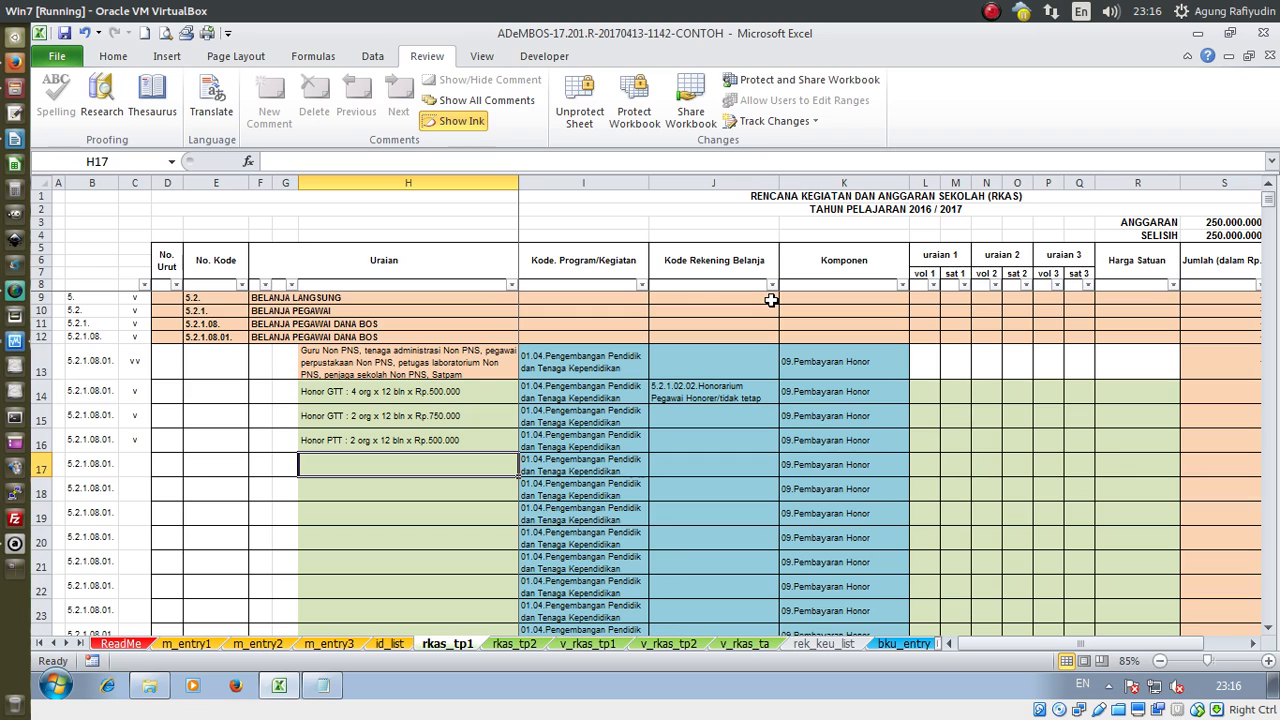
# Enter the description "Honor PTT Perpustakaan : 1 org x 12 bln x Rp.350.00" in Uraian cell H17
pyautogui.write('Honor PP')
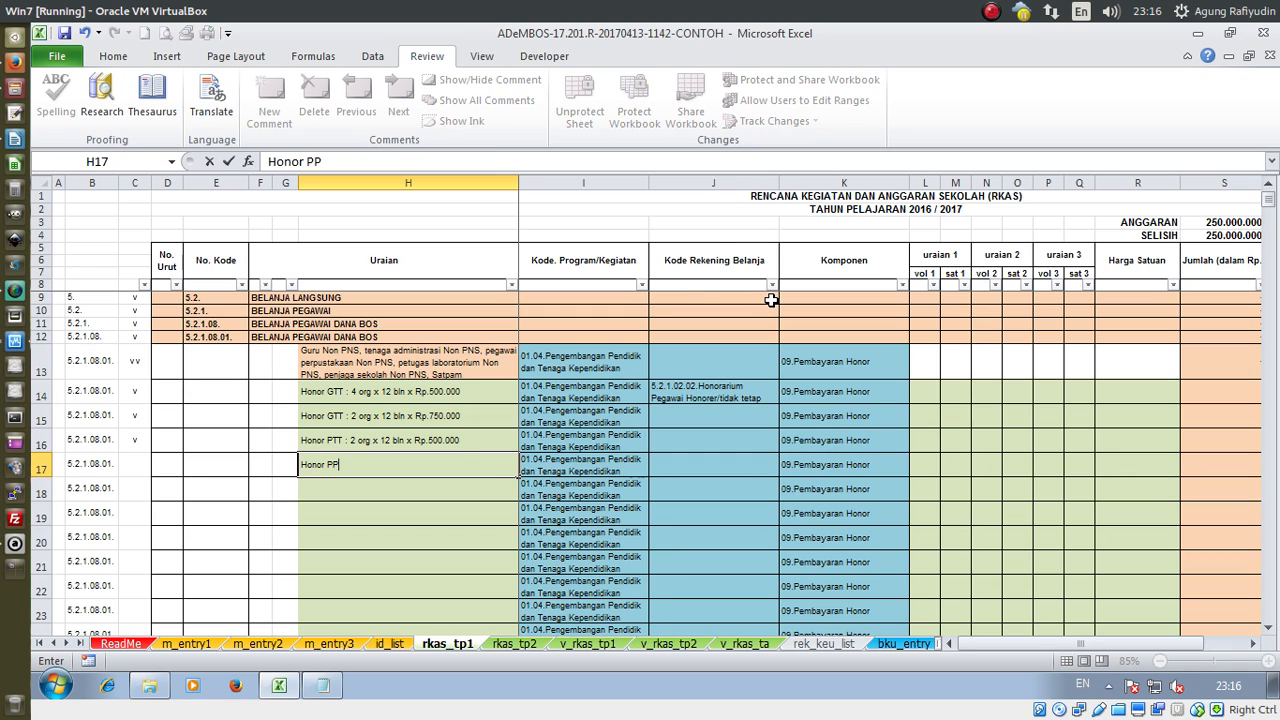
pyautogui.press('BackSpace')
pyautogui.write('TT')
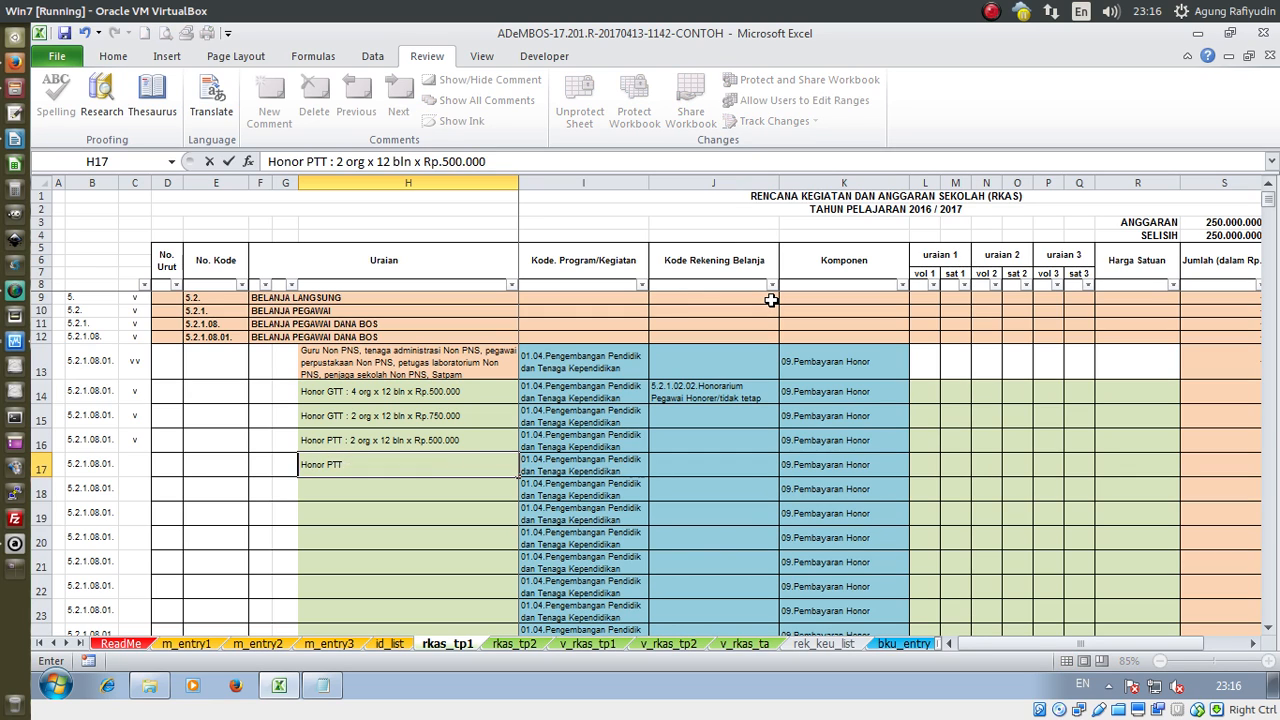
pyautogui.write(' Perpu')
pyautogui.press('BackSpace')
pyautogui.write('pu')
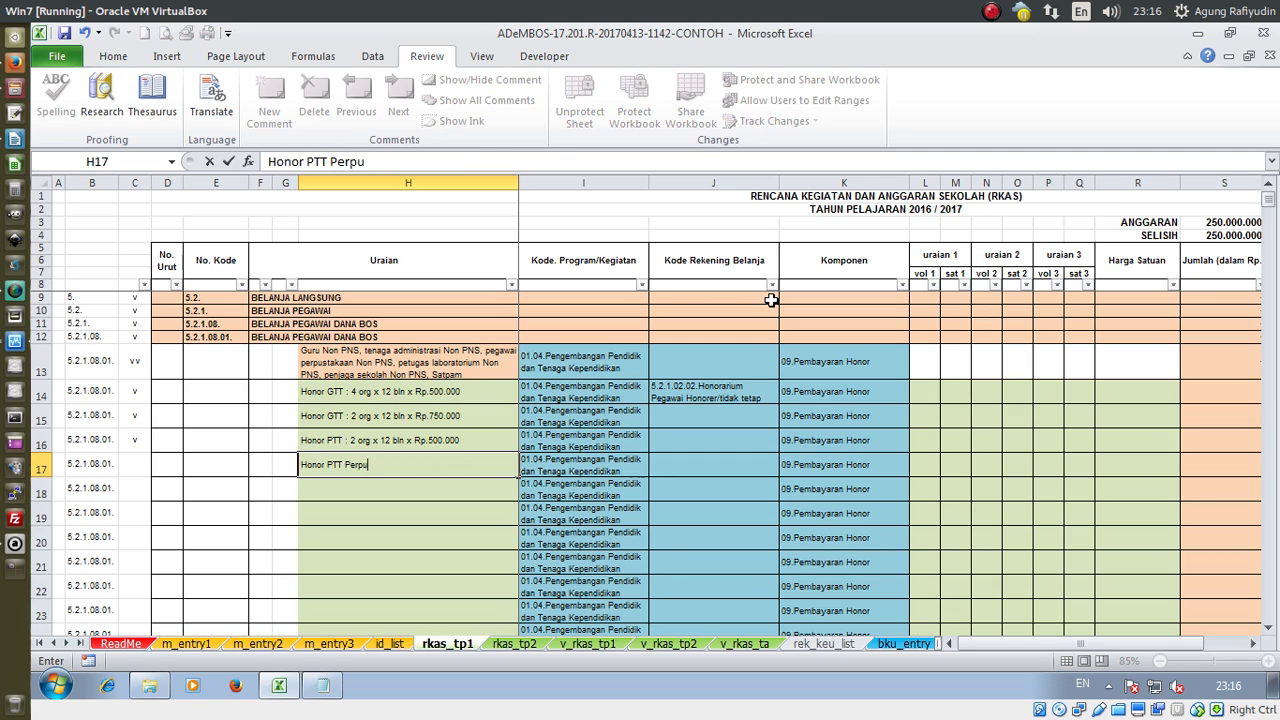
pyautogui.write('stakaan : 1 org x ')
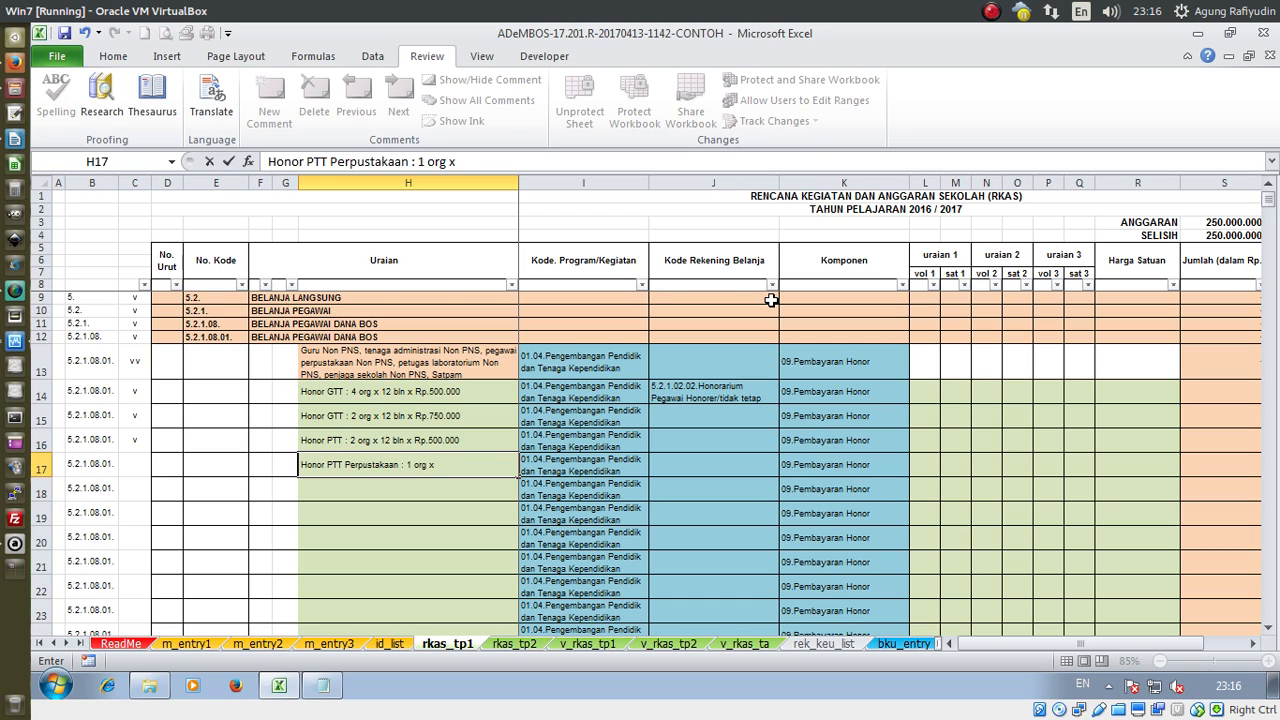
pyautogui.write('12 bln x Rp.350')
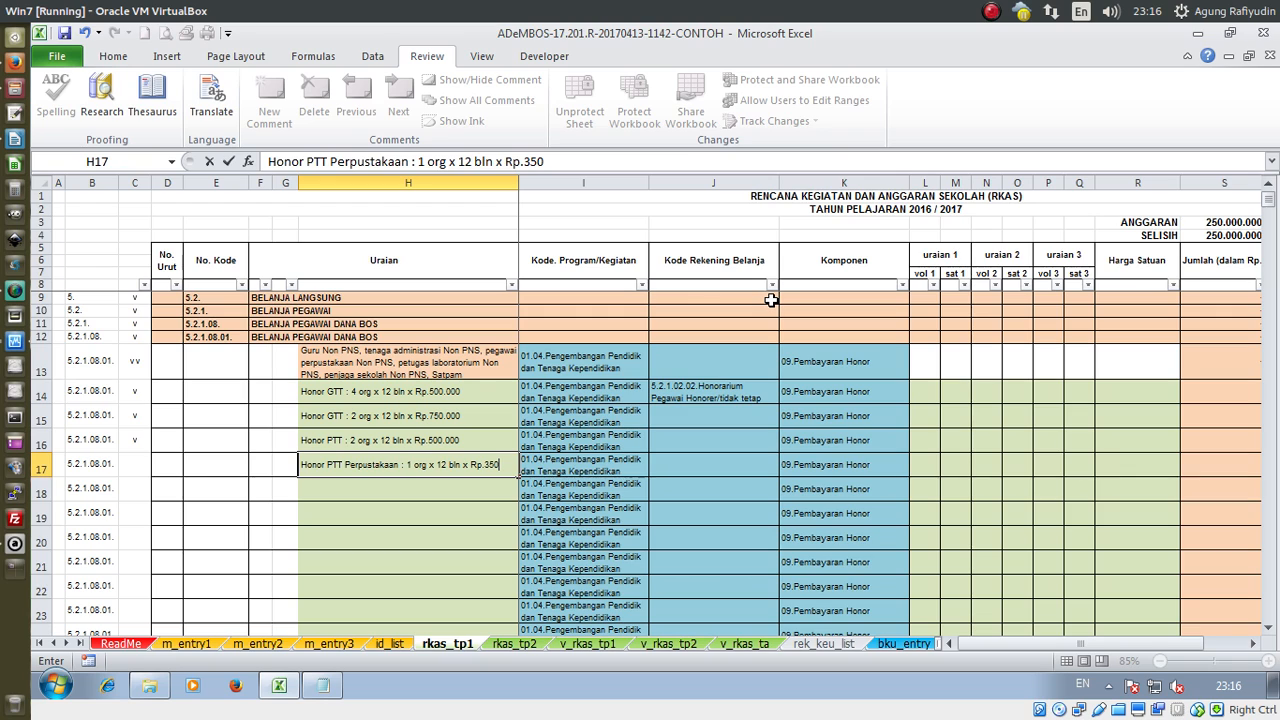
pyautogui.write('.00')
pyautogui.press('Return')
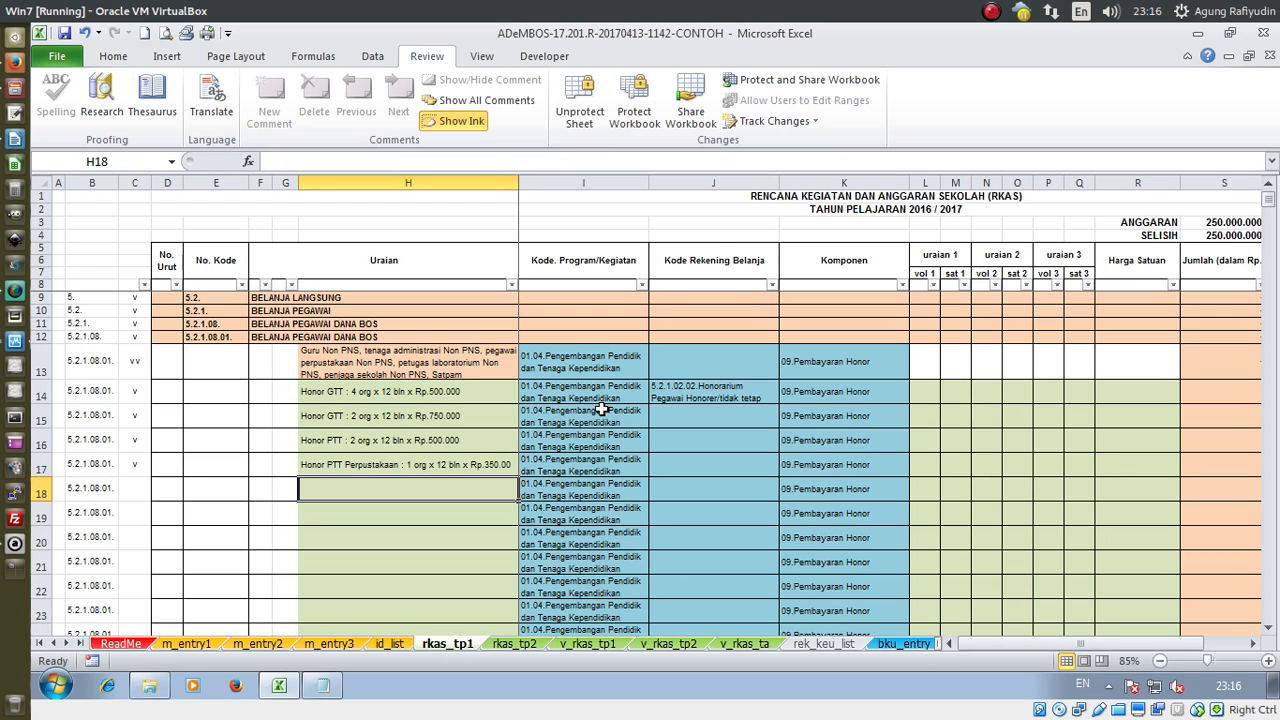
# Highlight the honorarium entries H14 to H17 and check the Kode Rekening Belanja options for J14
pyautogui.moveTo(415, 394); pyautogui.dragTo(410, 461)
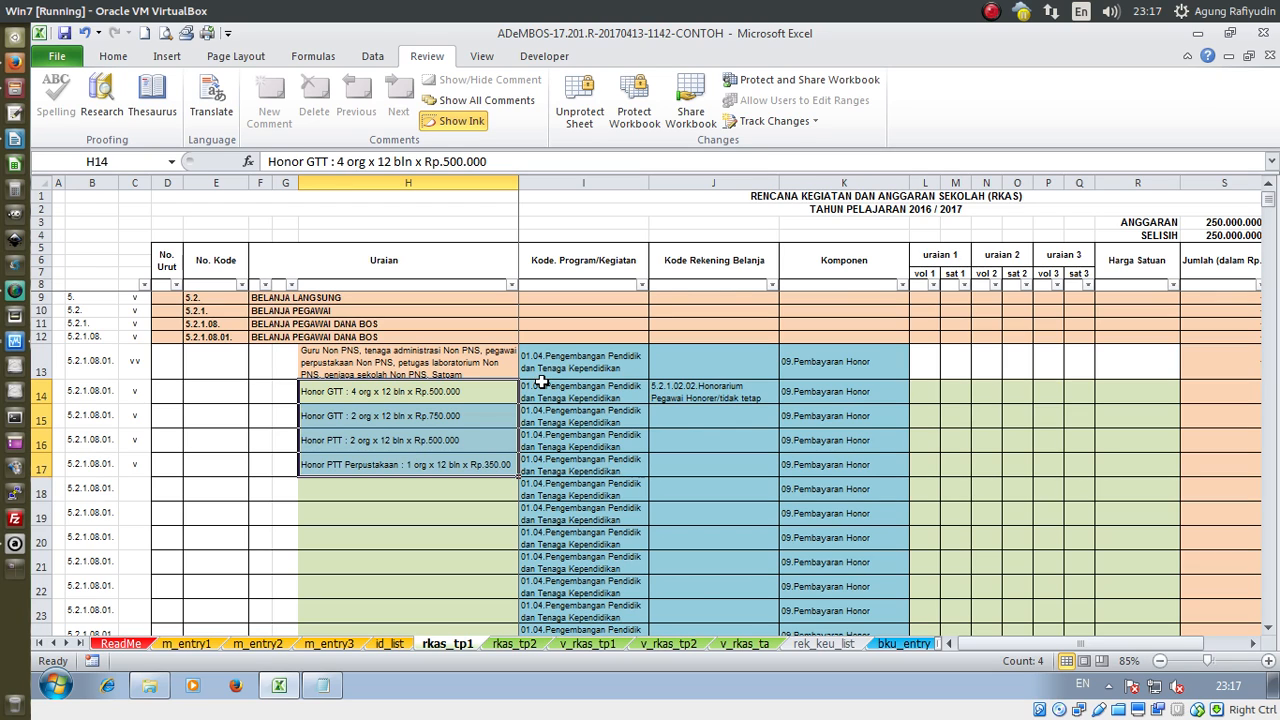
pyautogui.click(739, 397)
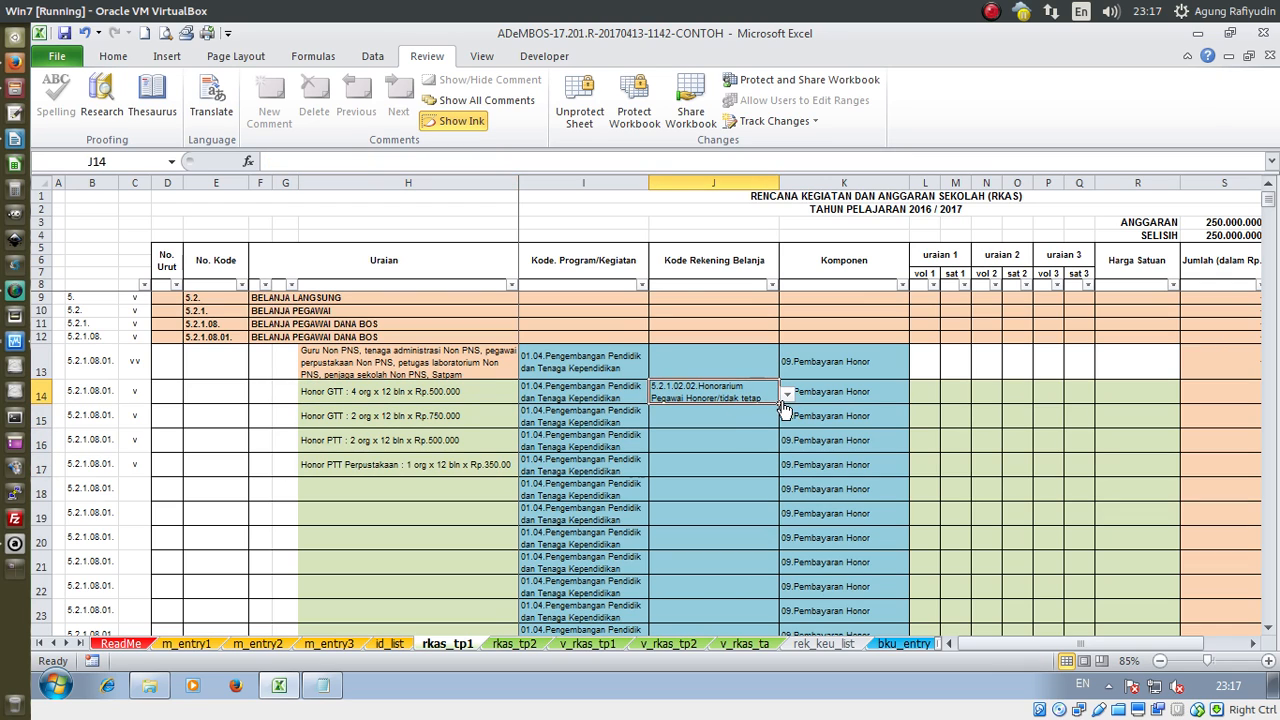
pyautogui.click(787, 396)
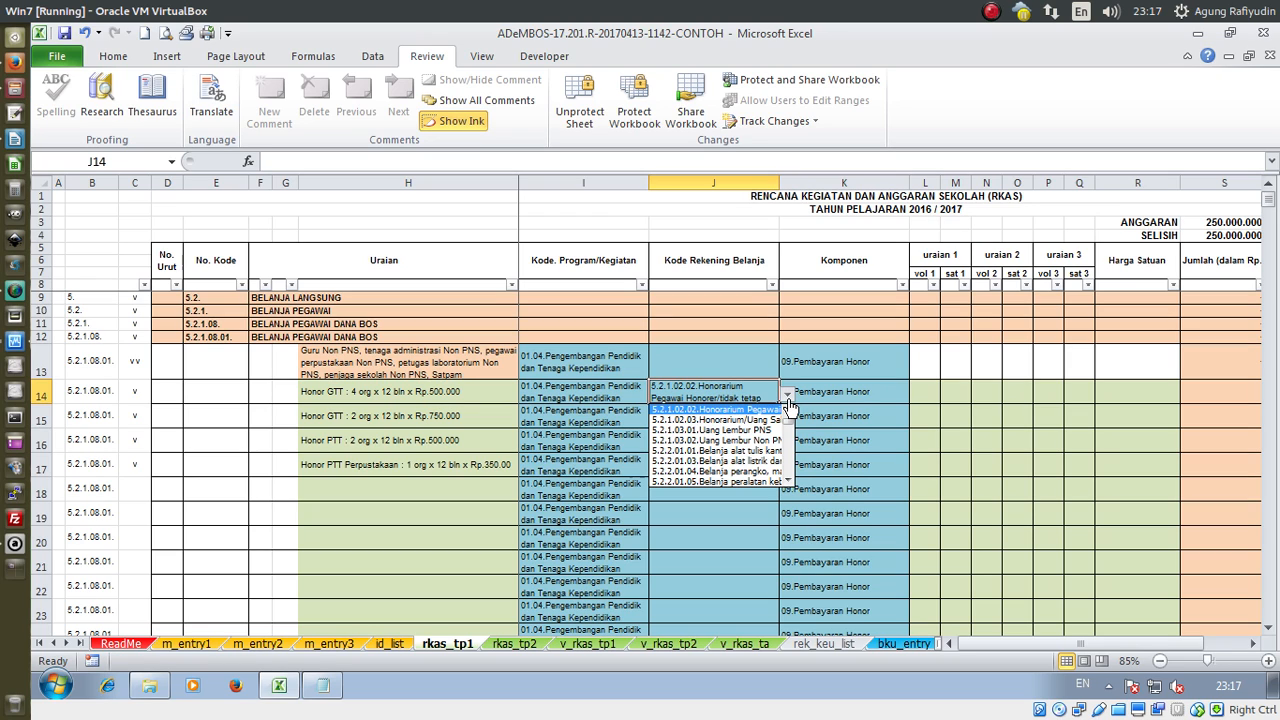
pyautogui.click(880, 403)
# Fill the account code 5.2.1.02.02.Honorarium Pegawai Honorer/tidak tetap from J14 down to J17
pyautogui.scroll(1, 880, 402)
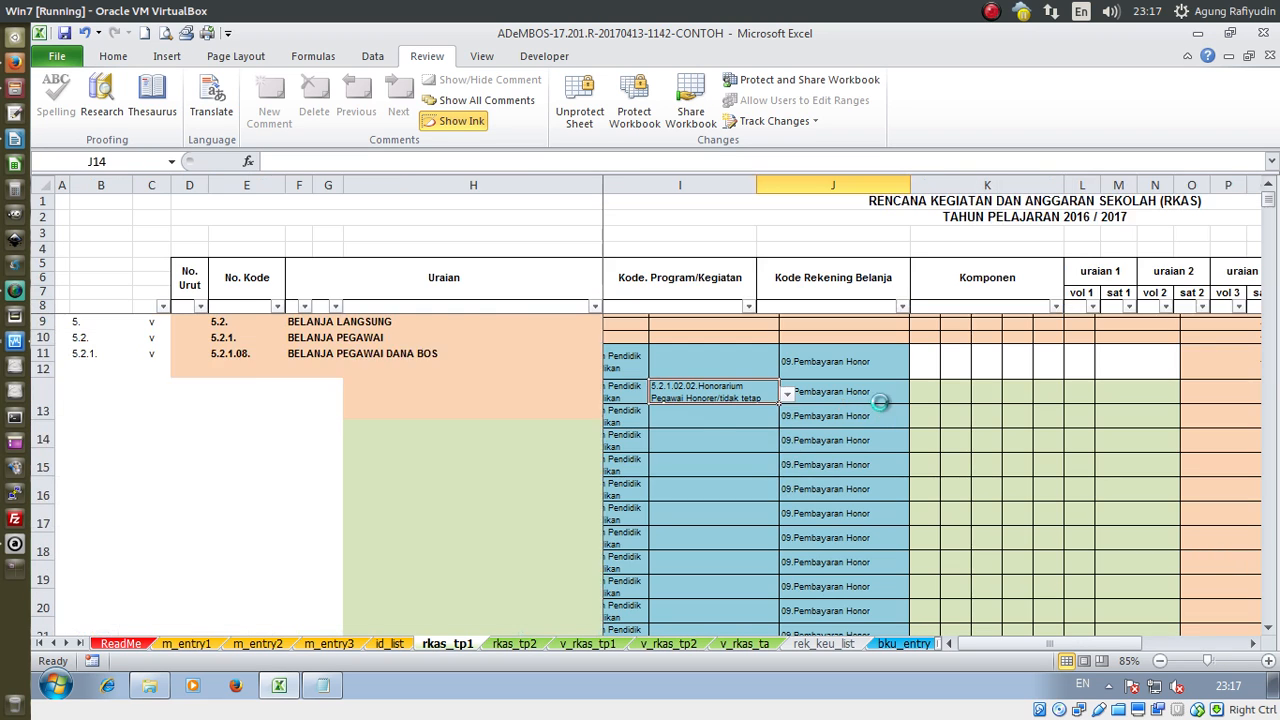
pyautogui.scroll(1, 880, 403)
pyautogui.moveTo(1004, 645); pyautogui.dragTo(1020, 643)
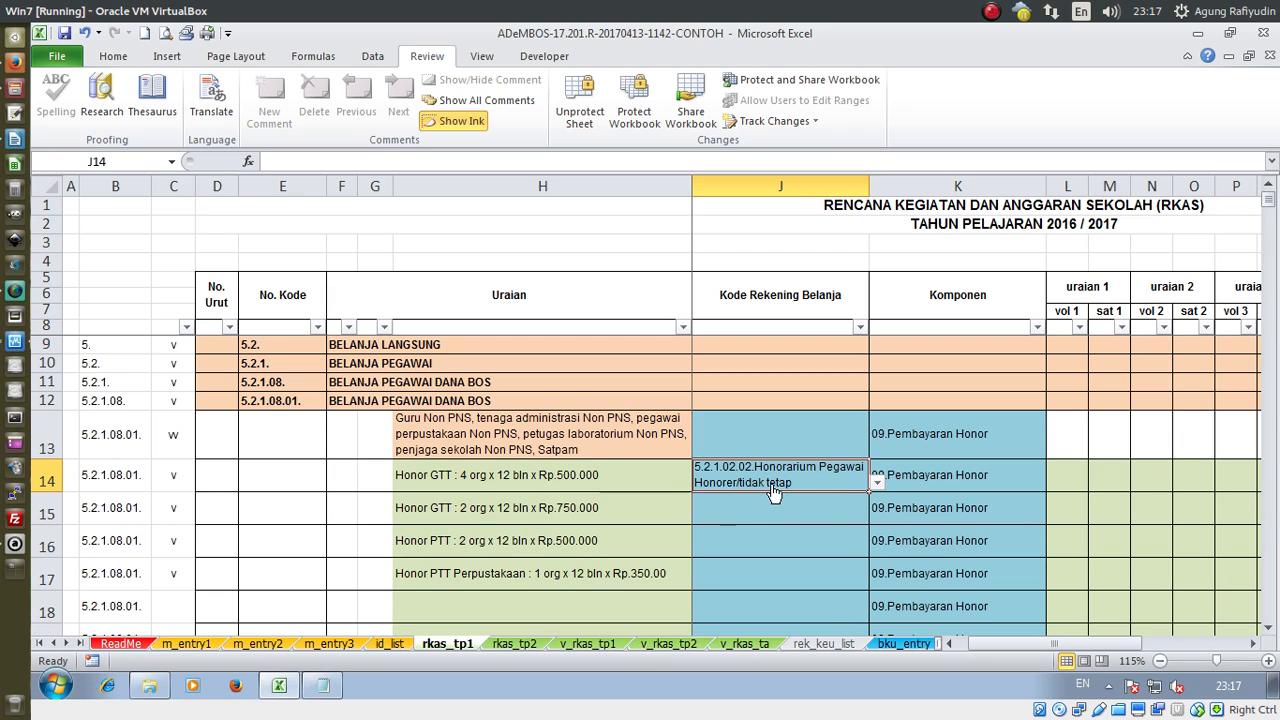
pyautogui.keyDown('ctrl'); pyautogui.scroll(-2, 787, 488); pyautogui.keyUp('ctrl')
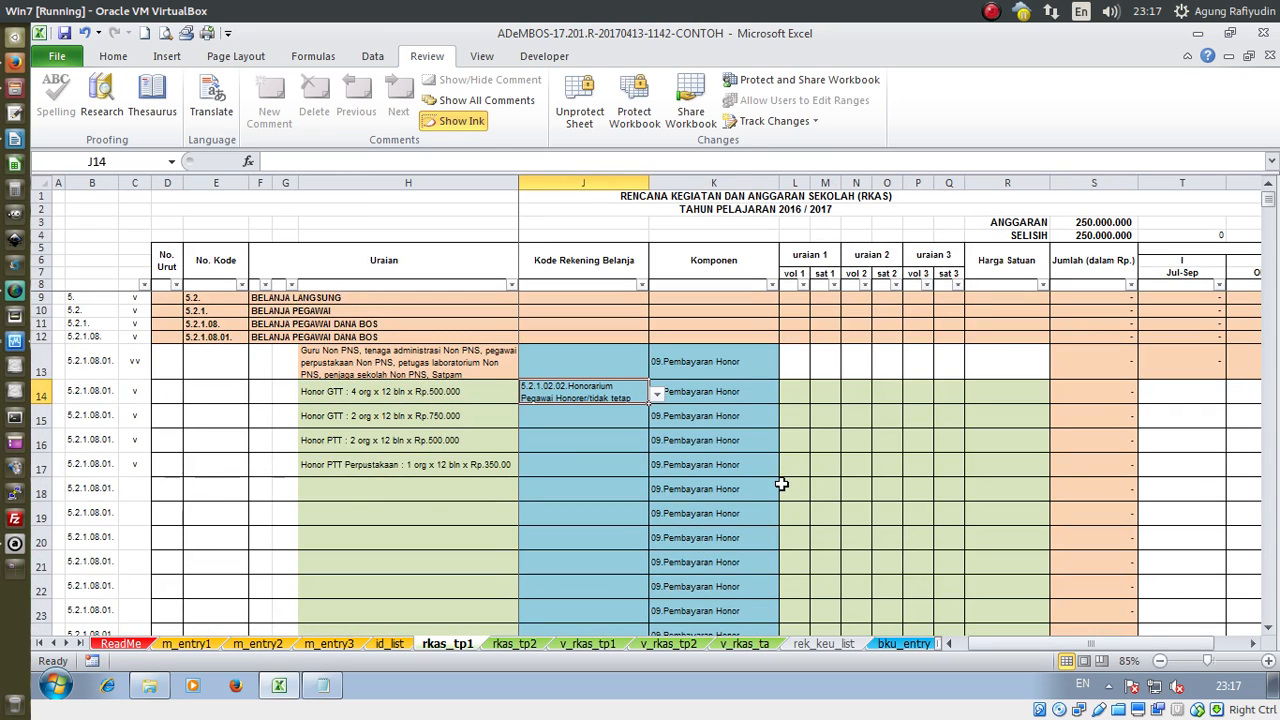
pyautogui.keyDown('shift'); pyautogui.click(575, 469); pyautogui.keyUp('shift')
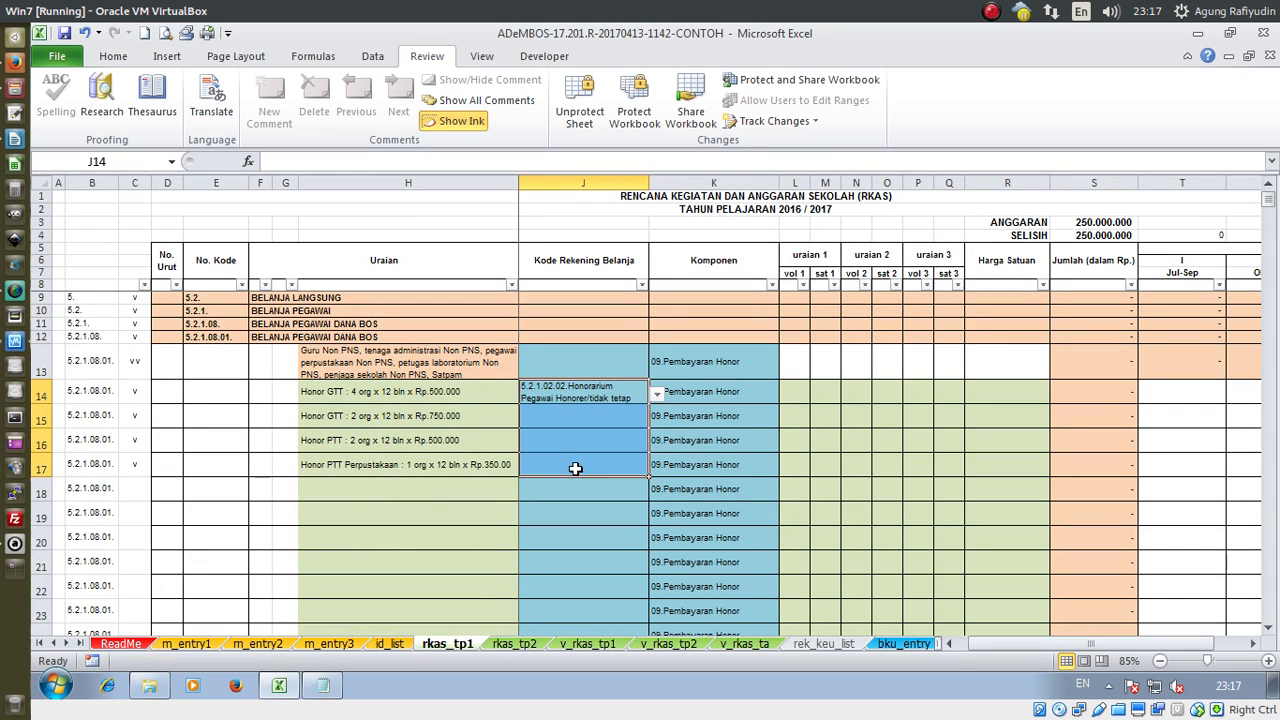
pyautogui.hotkey('ctrl', 'd')
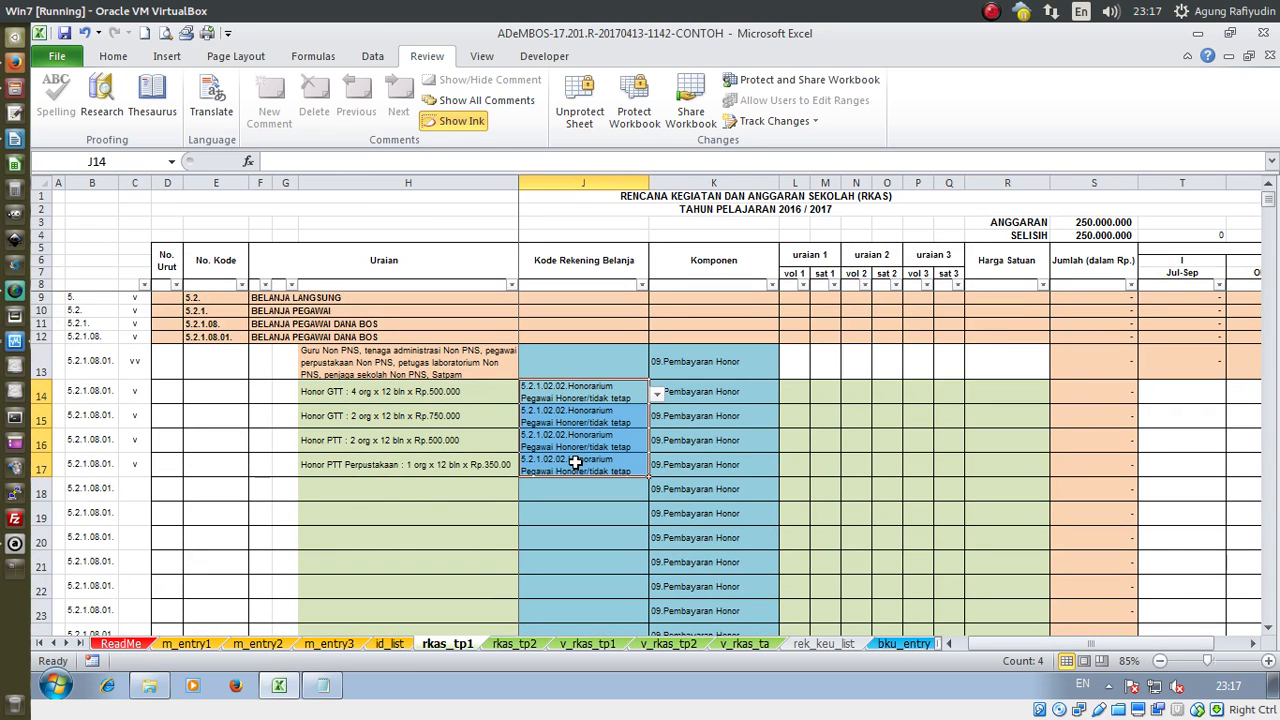
# Check the Komponen options for K14 and highlight the uraian 1 heading with its vol 1 and sat 1 columns
pyautogui.click(730, 392)
pyautogui.click(787, 398)
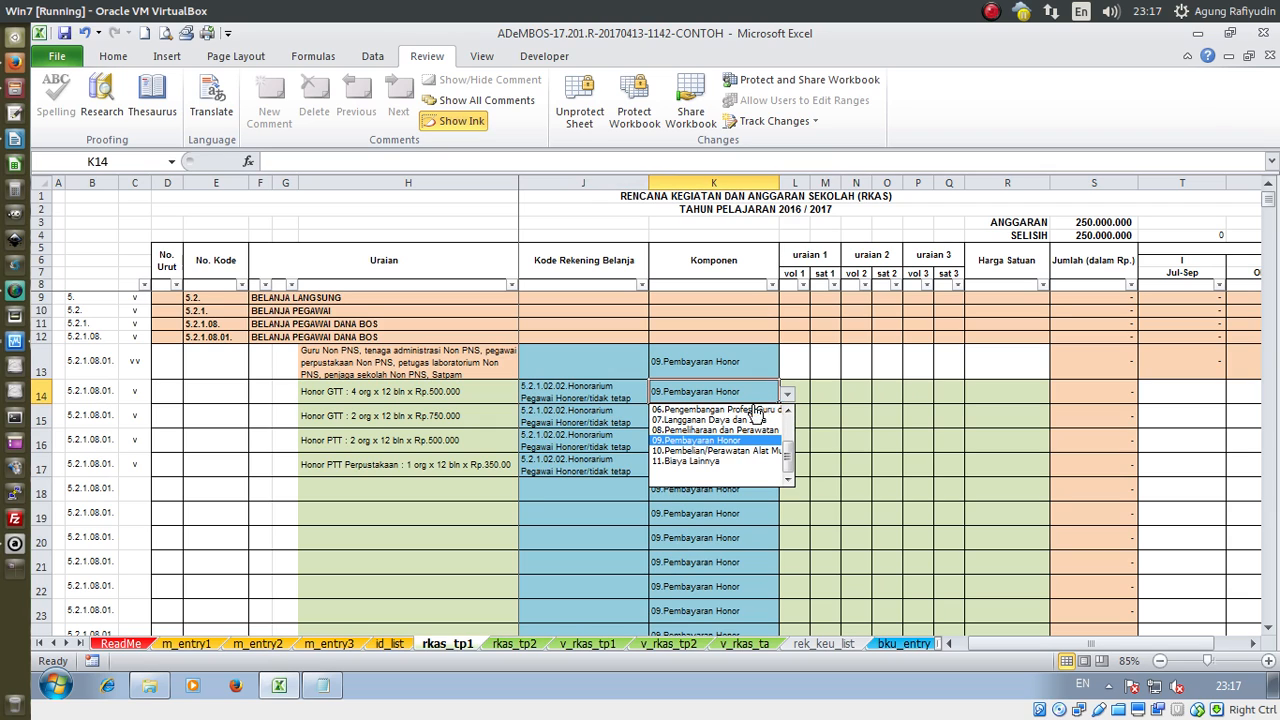
pyautogui.click(830, 438)
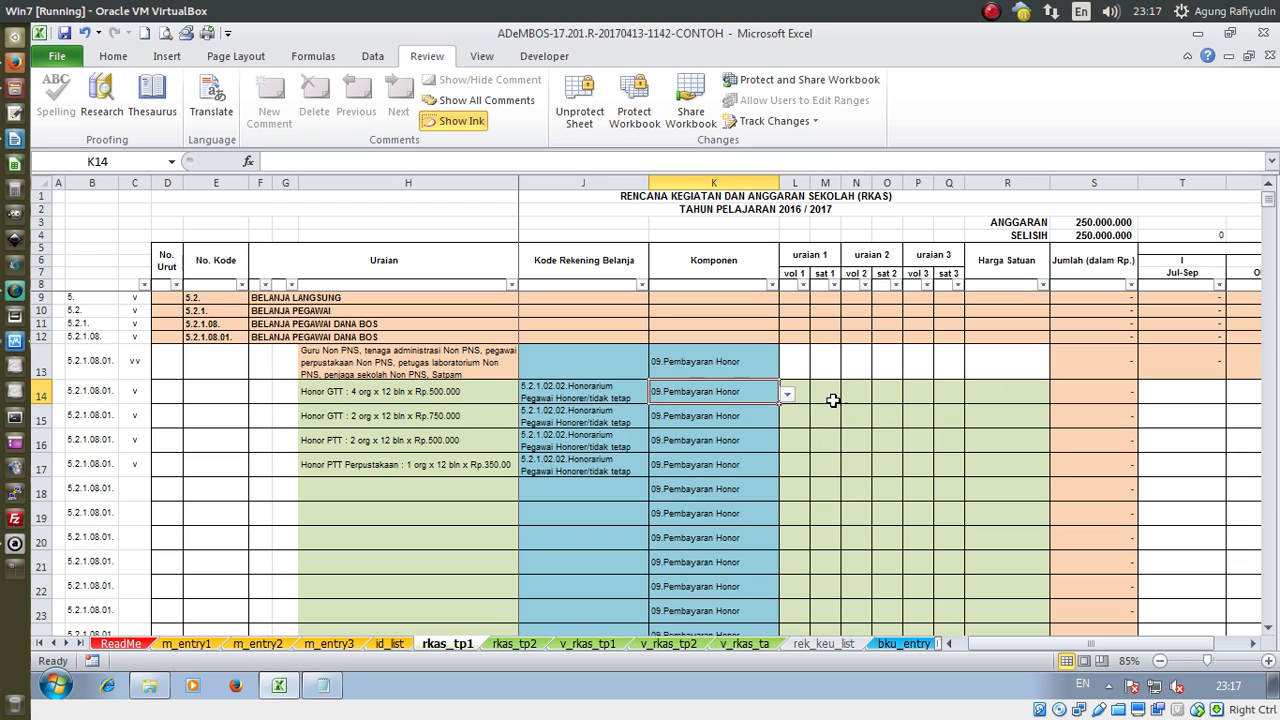
pyautogui.moveTo(812, 254)
pyautogui.mouseDown()
pyautogui.moveTo(1002, 268)
pyautogui.moveTo(862, 256)
pyautogui.moveTo(828, 270)
pyautogui.mouseUp()
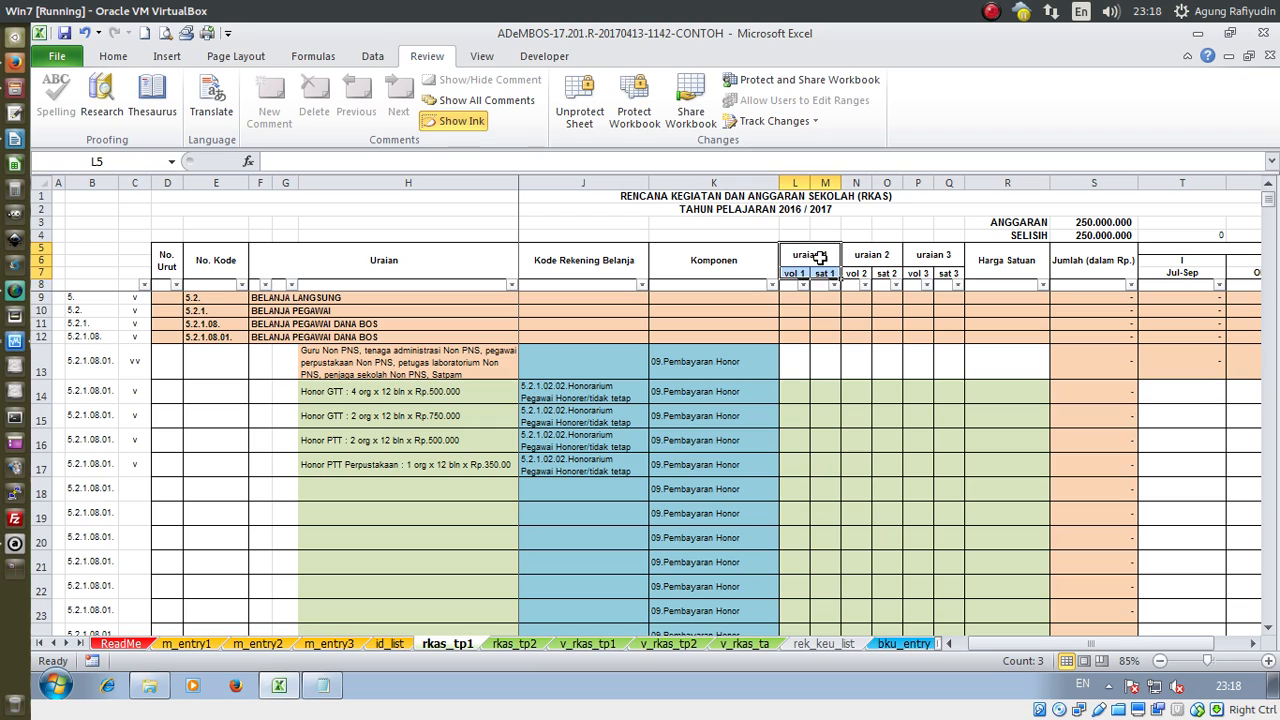
# Point out the uraian 1, uraian 2, uraian 3, Harga Satuan and Jumlah (dalam Rp.) column headings
pyautogui.click(823, 256)
pyautogui.click(882, 262)
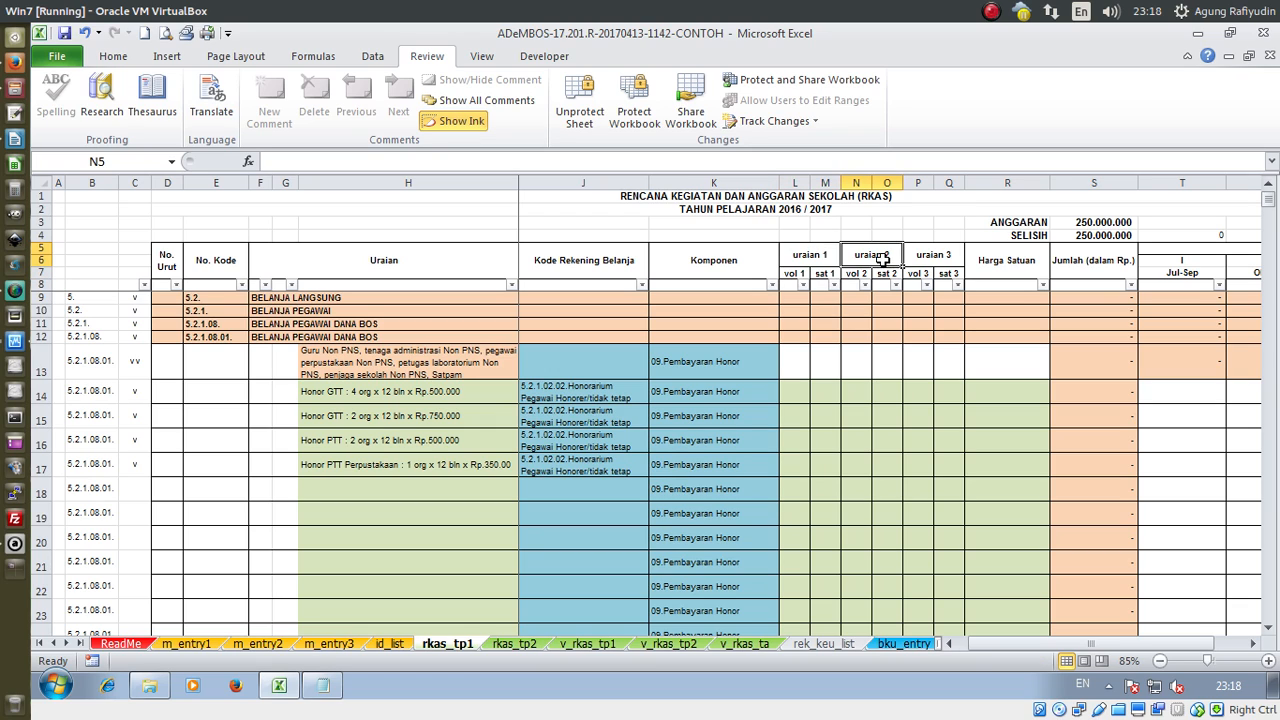
pyautogui.click(936, 260)
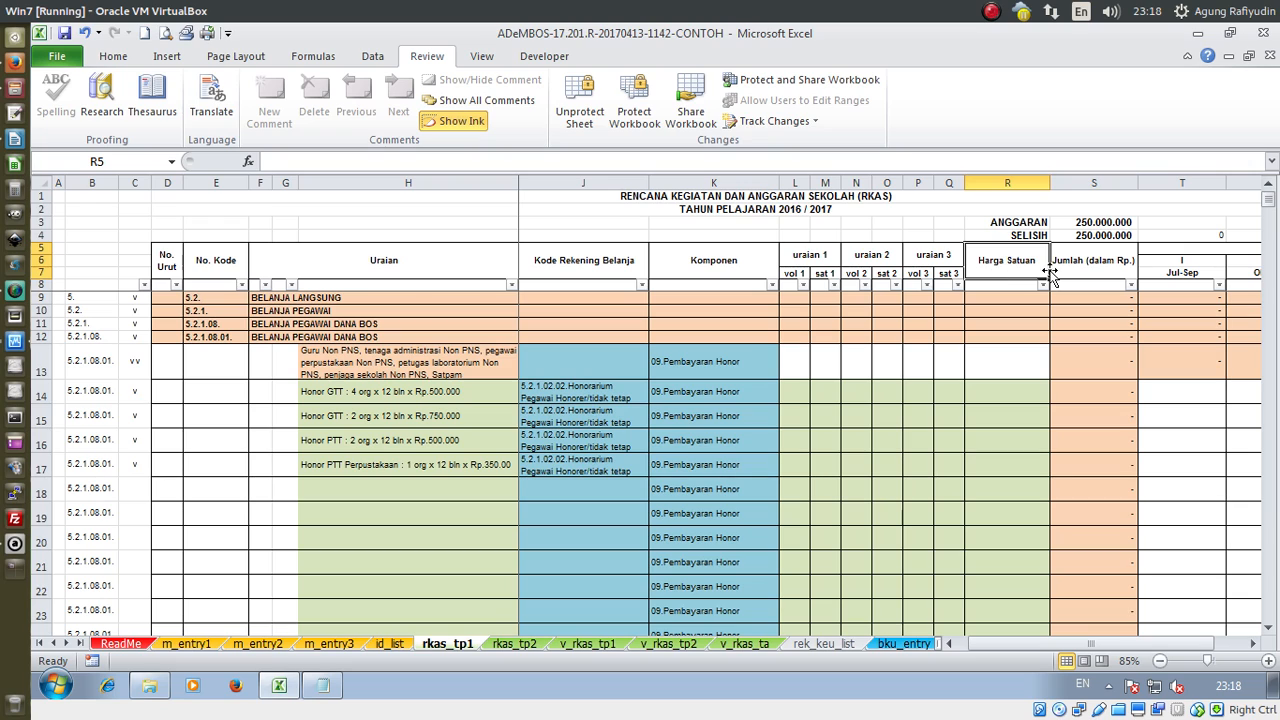
pyautogui.click(1094, 263)
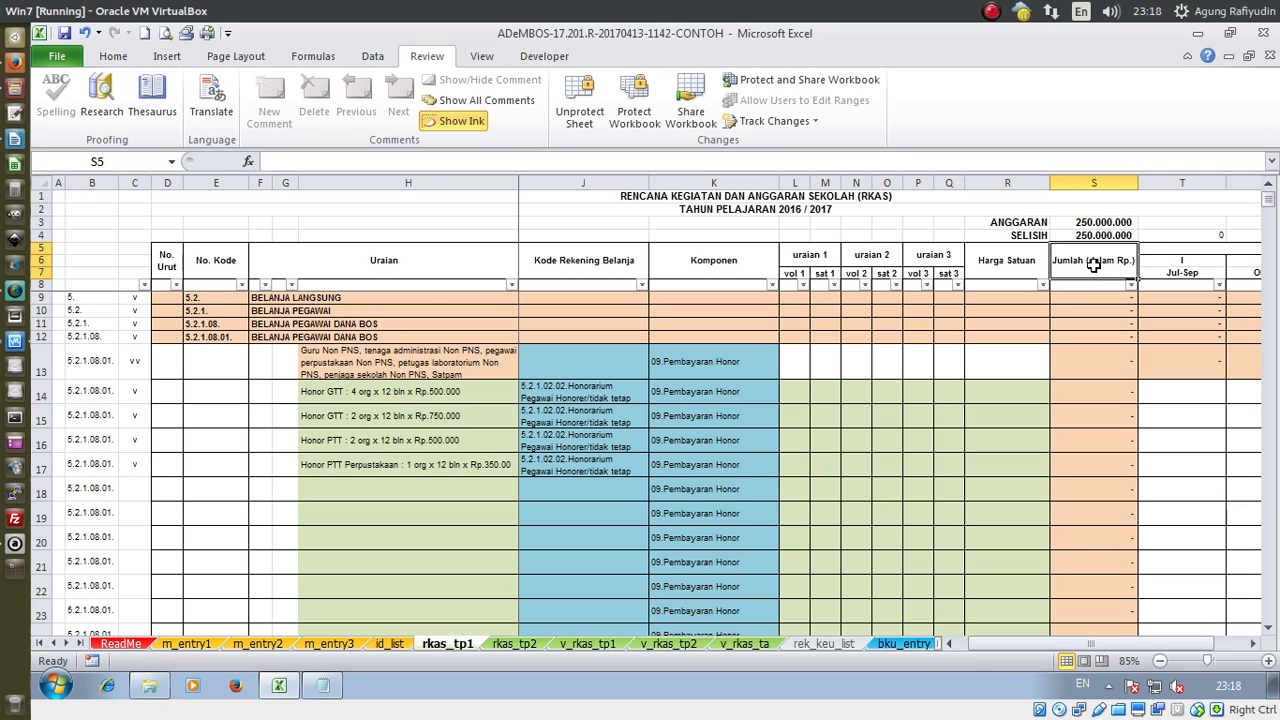
# Examine the volume and unit subcolumns under uraian 1, uraian 2 and uraian 3, from vol 1 through sat 3
pyautogui.click(820, 256)
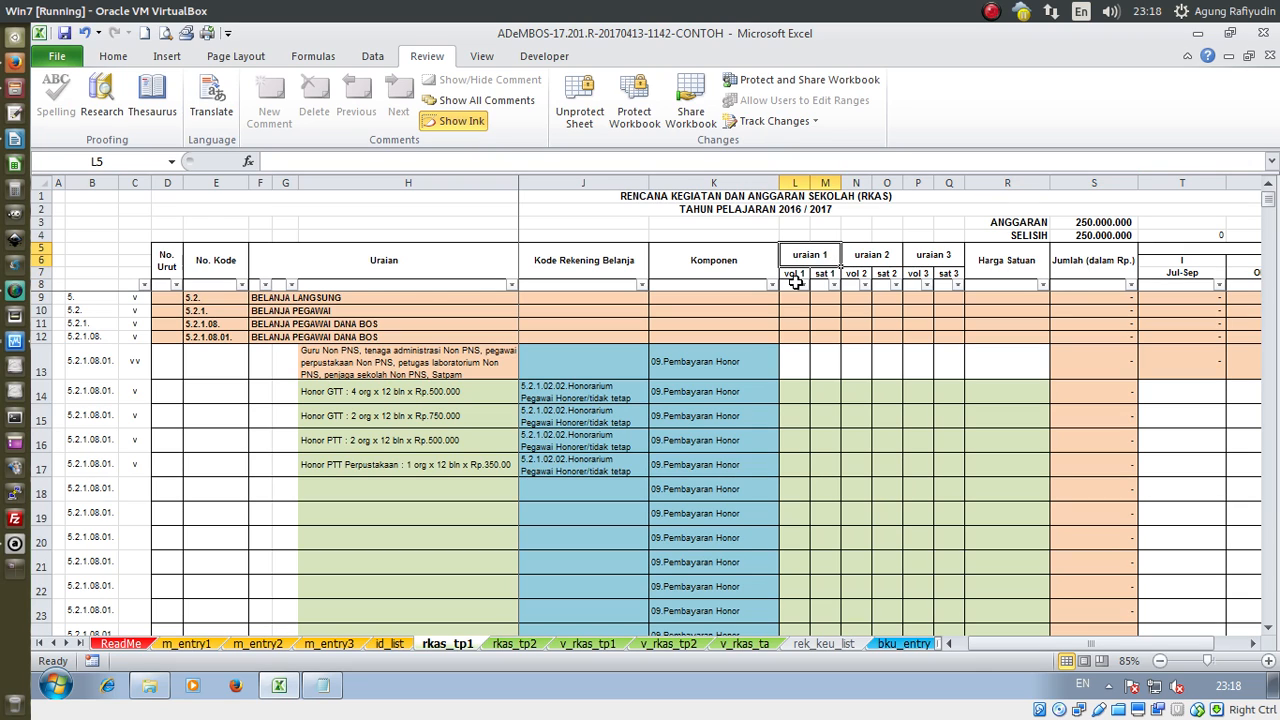
pyautogui.click(791, 275)
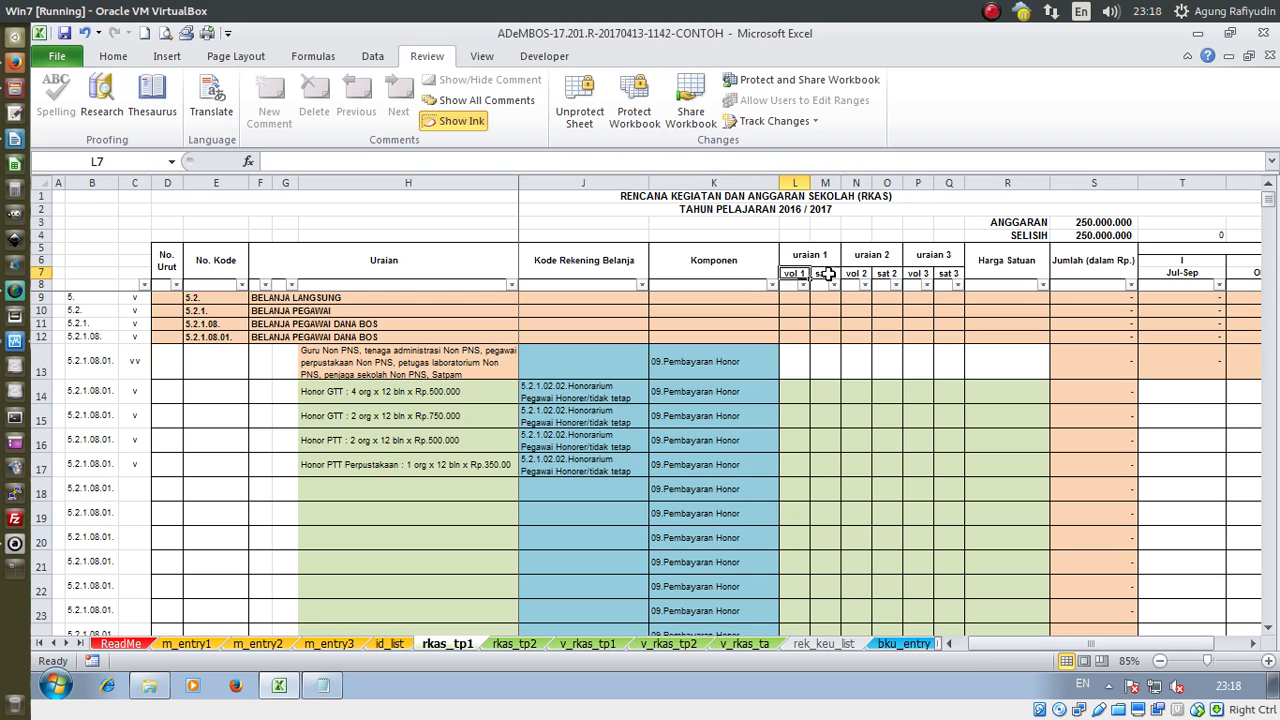
pyautogui.click(827, 274)
pyautogui.click(817, 253)
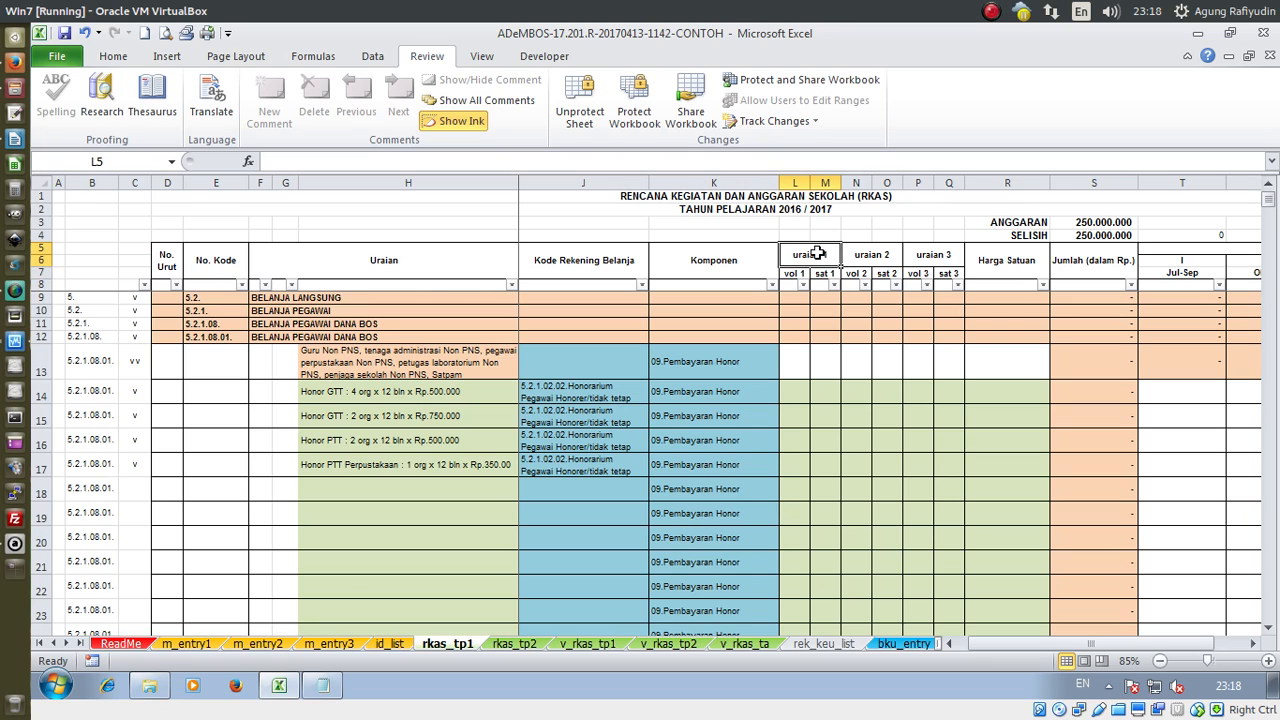
pyautogui.click(808, 272)
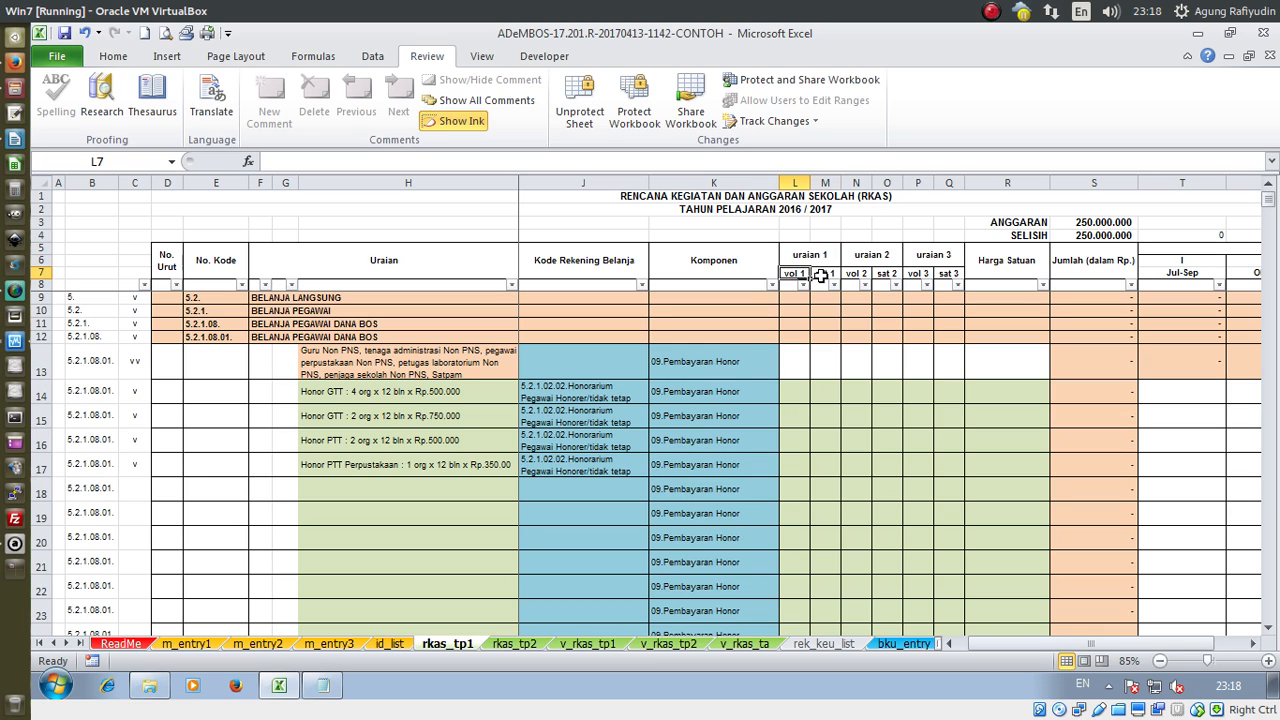
pyautogui.click(820, 276)
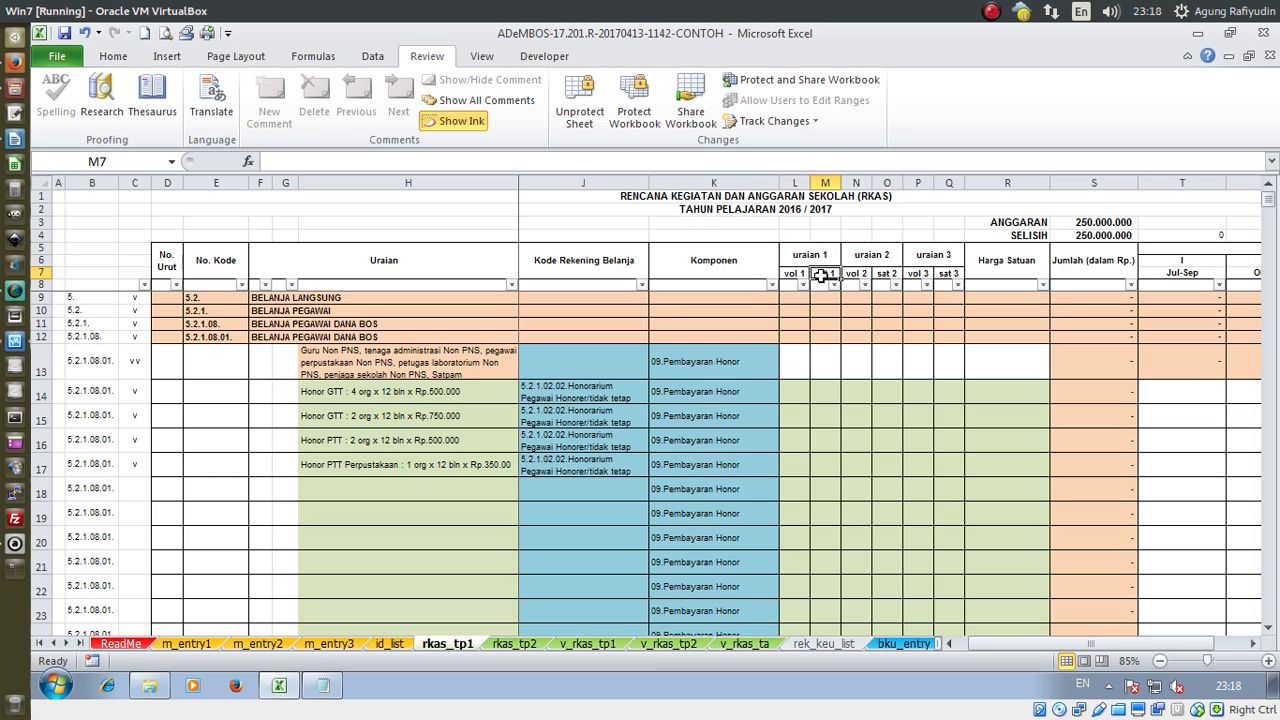
pyautogui.click(893, 258)
pyautogui.click(860, 275)
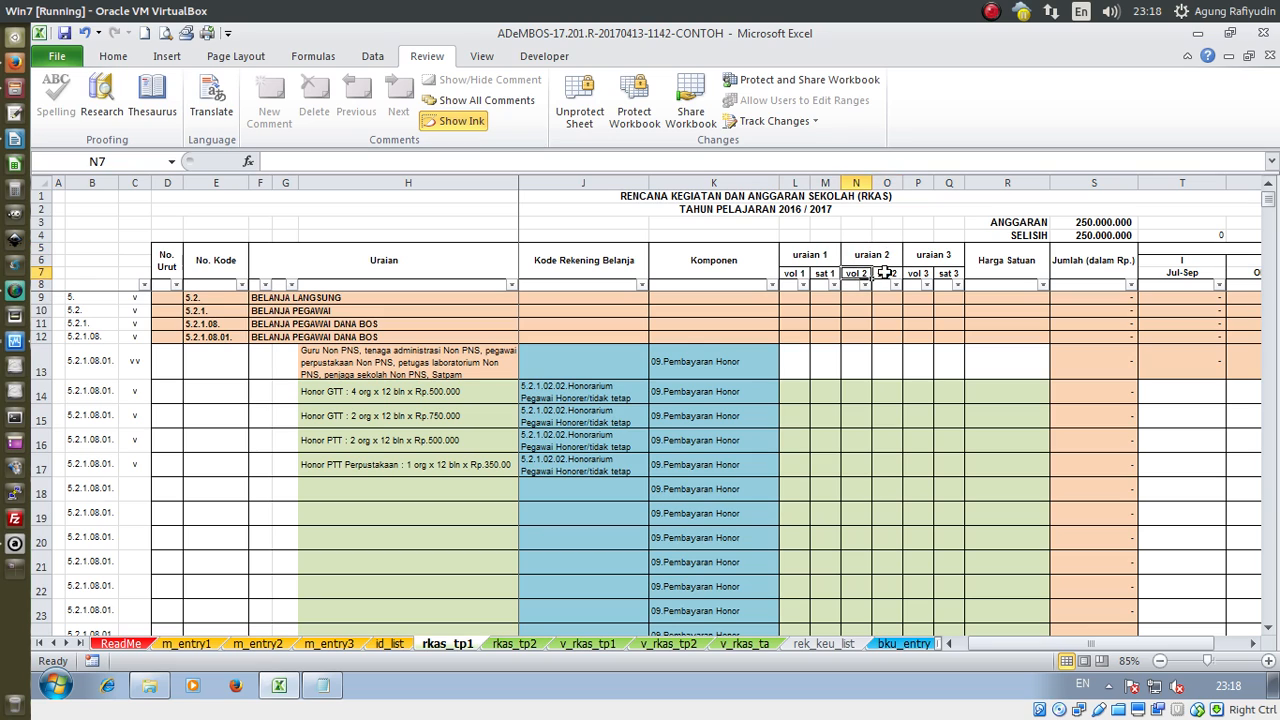
pyautogui.click(885, 272)
pyautogui.click(942, 253)
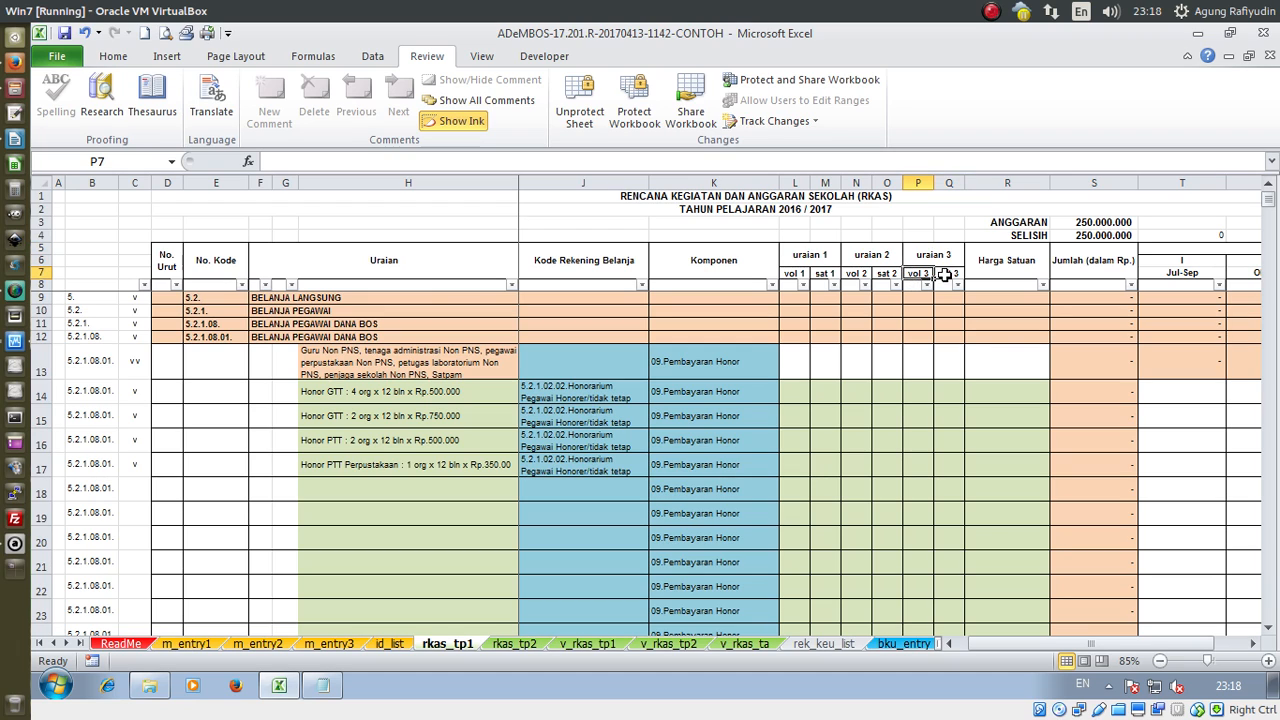
pyautogui.click(948, 274)
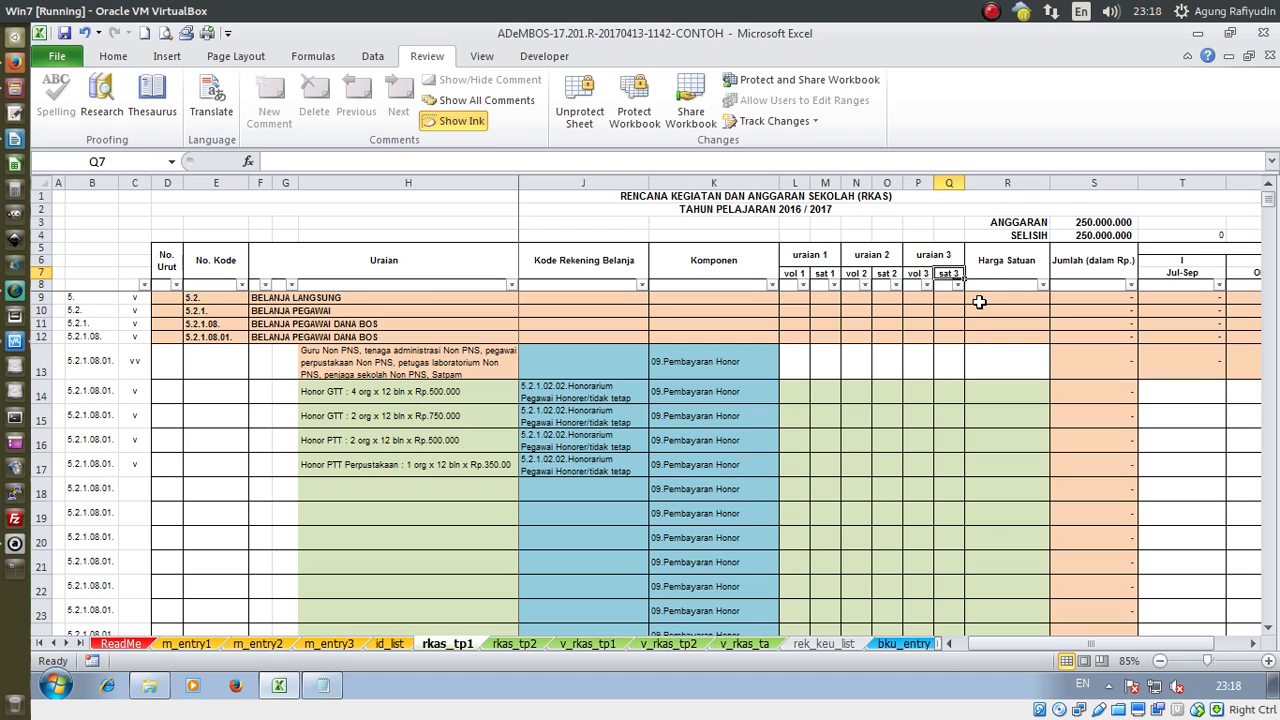
# Enter 4 as vol 1 and org as sat 1 for the first Honor GTT entry in row 14
pyautogui.click(800, 393)
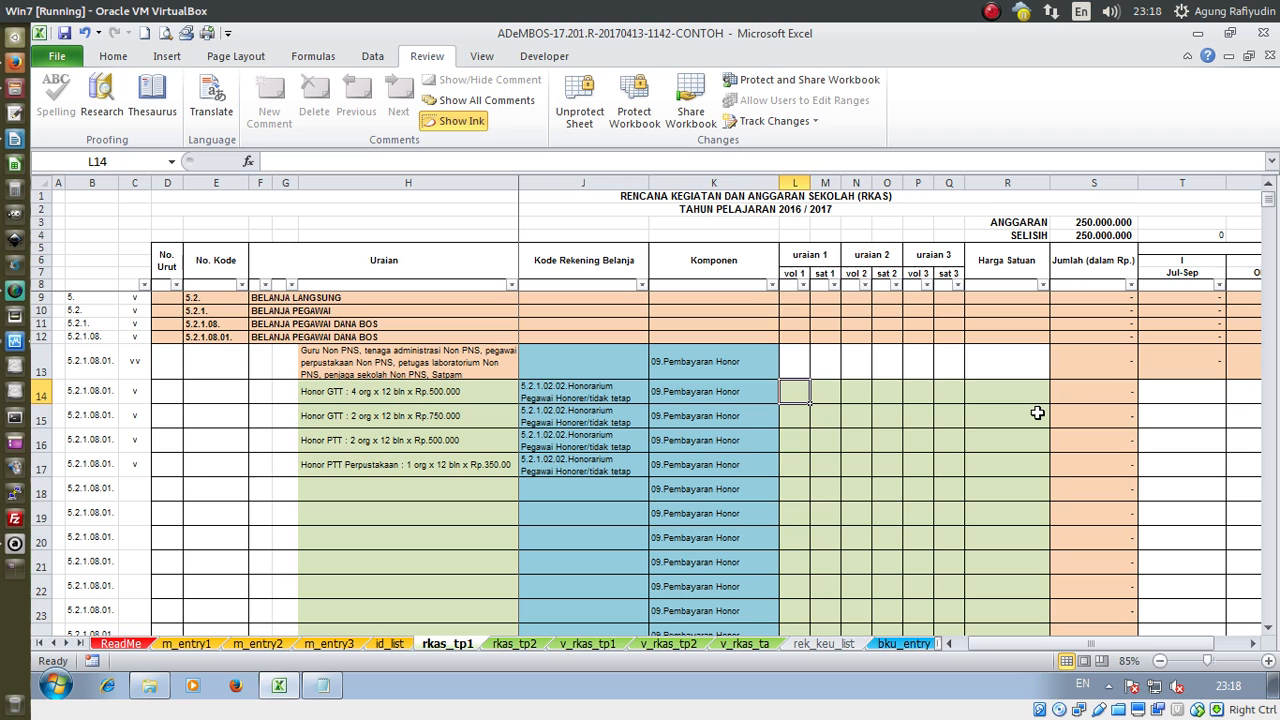
pyautogui.scroll(1, 632, 457)
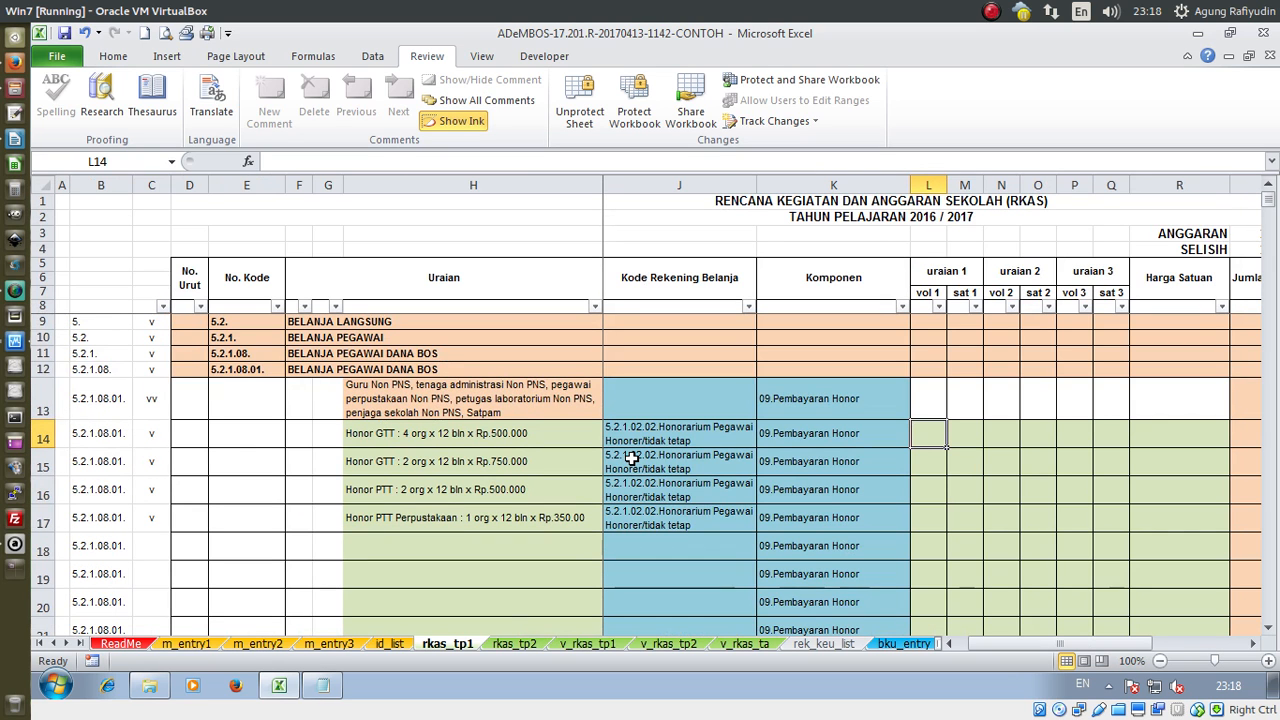
pyautogui.scroll(-1, 632, 455)
pyautogui.scroll(2, 600, 457)
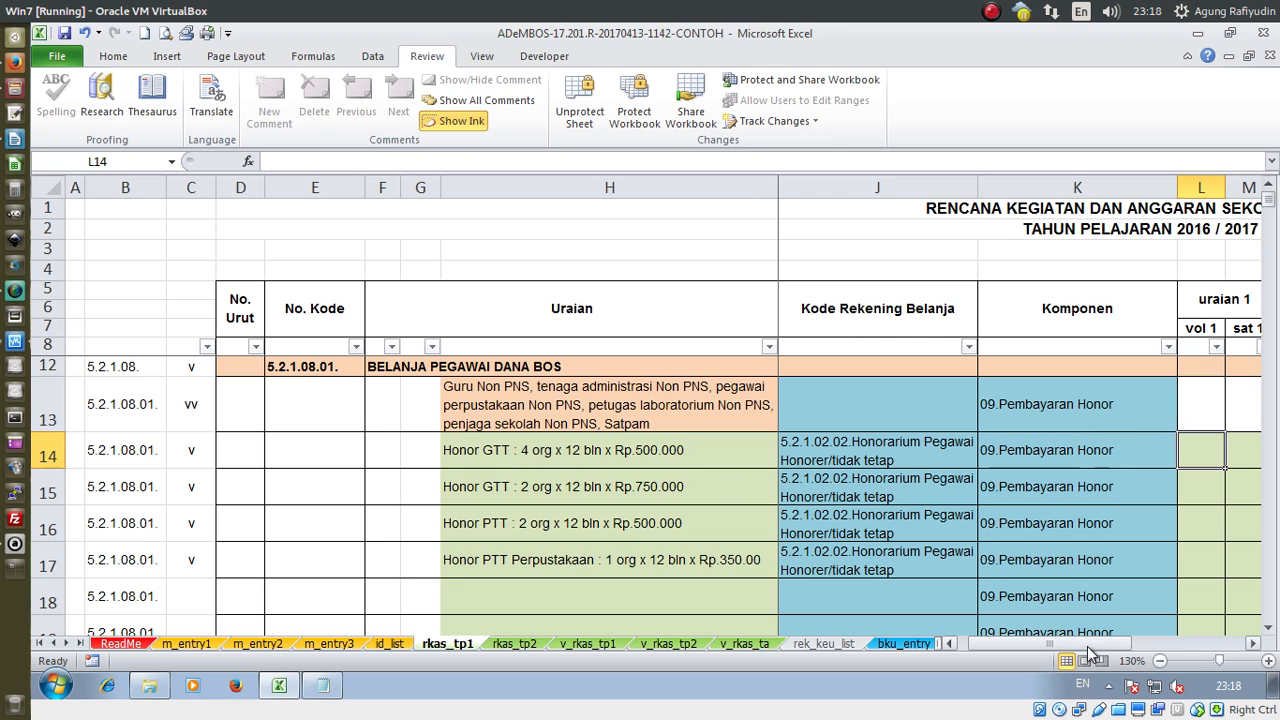
pyautogui.moveTo(1092, 650)
pyautogui.mouseDown()
pyautogui.moveTo(1103, 652)
pyautogui.moveTo(1082, 650)
pyautogui.mouseUp()
pyautogui.keyDown('ctrl'); pyautogui.scroll(-1, 1091, 591); pyautogui.keyUp('ctrl')
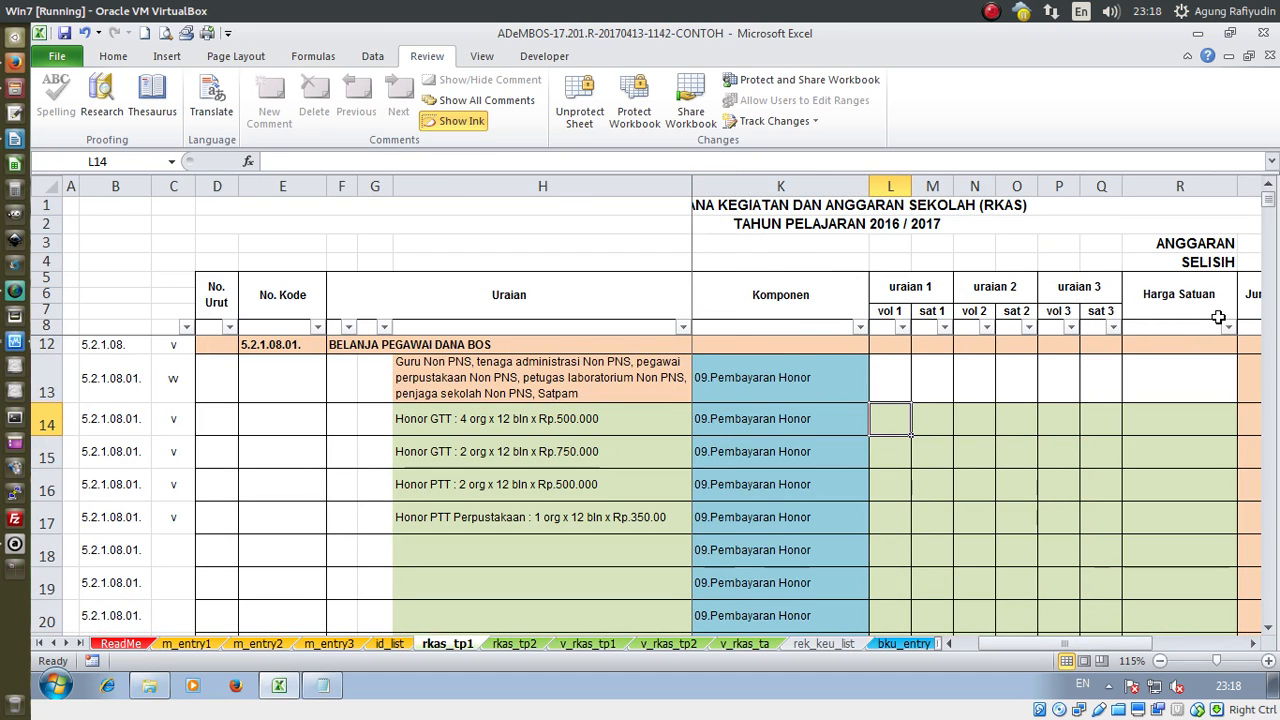
pyautogui.write('4')
pyautogui.press('Tab')
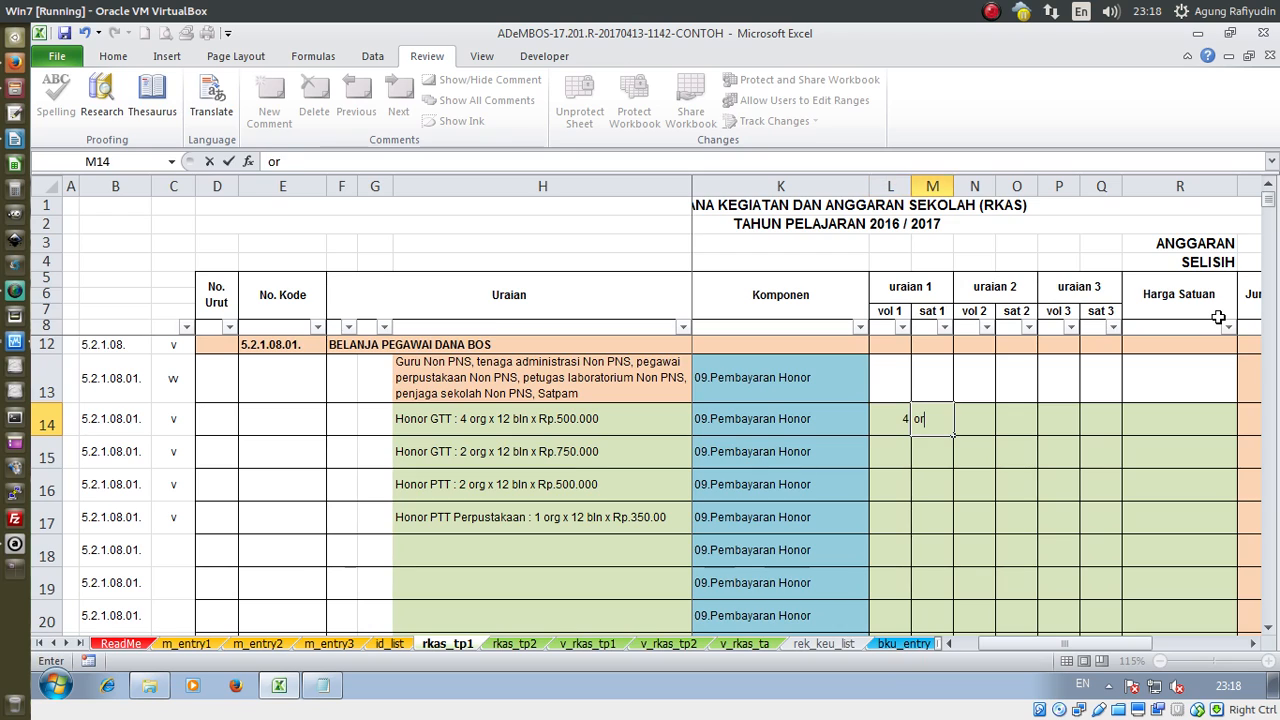
pyautogui.write('org')
pyautogui.press('Tab')
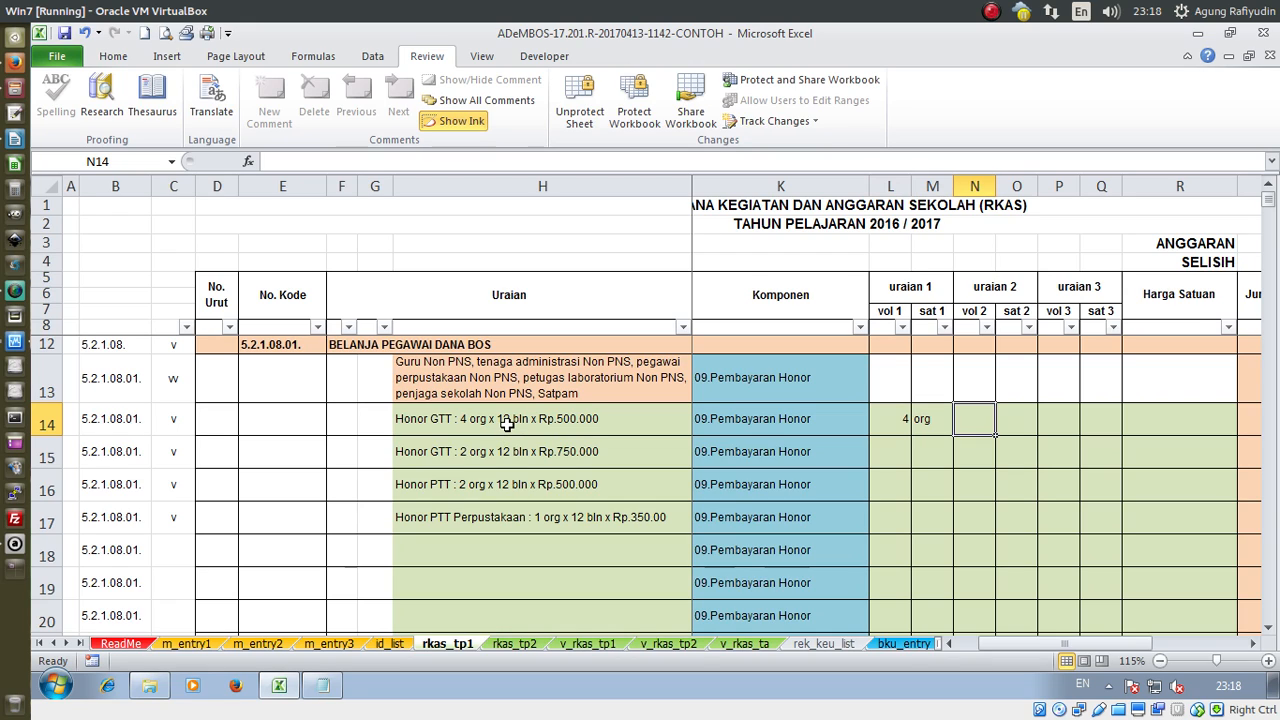
# Enter 12 as vol 2 and bln as sat 2 for the Honor GTT entry in row 14
pyautogui.write('12')
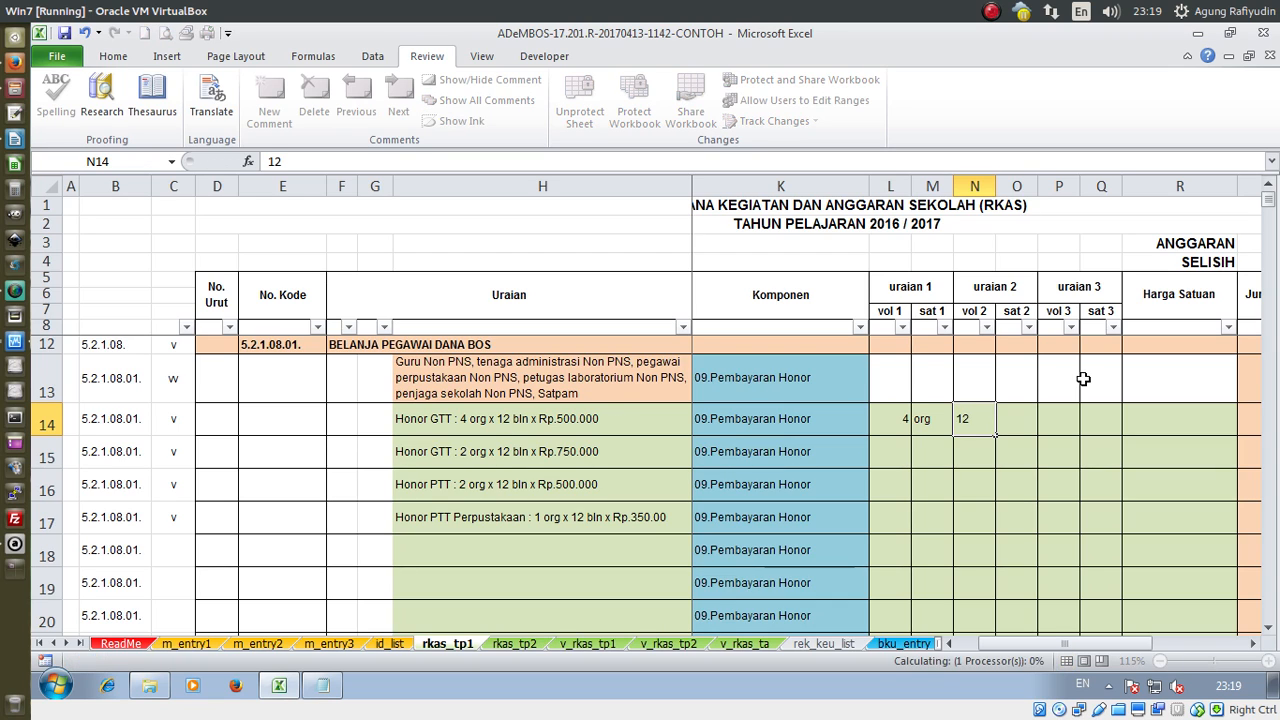
pyautogui.press('Tab')
pyautogui.write('bln')
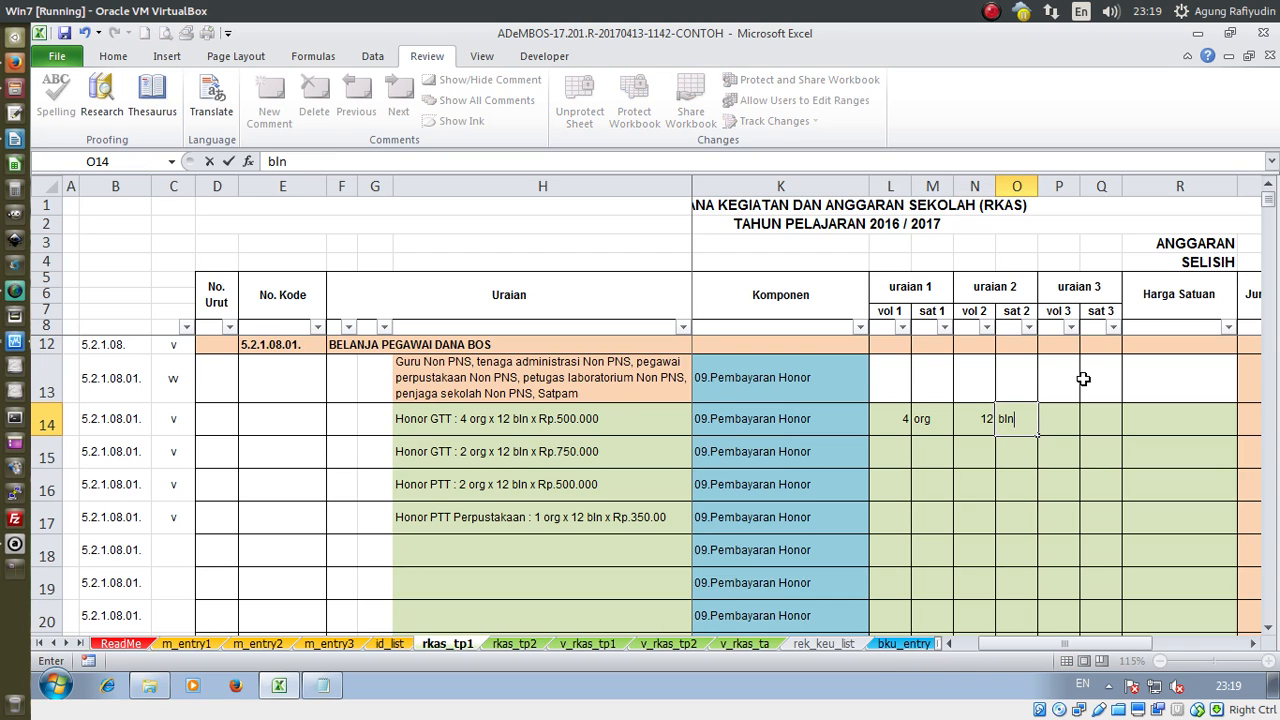
pyautogui.press('Tab')
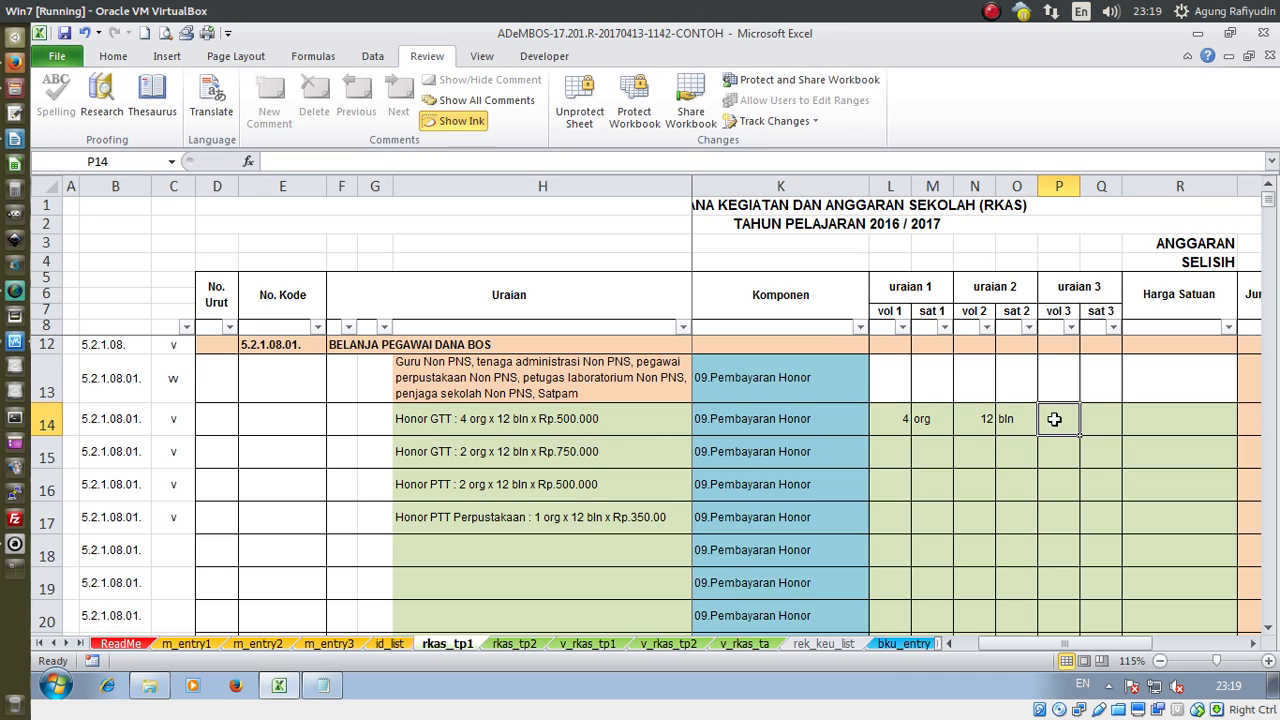
# Highlight the empty uraian 3 cells P14 to Q14 and the volume and unit cells L14 to Q17
pyautogui.moveTo(1055, 420); pyautogui.dragTo(1085, 419)
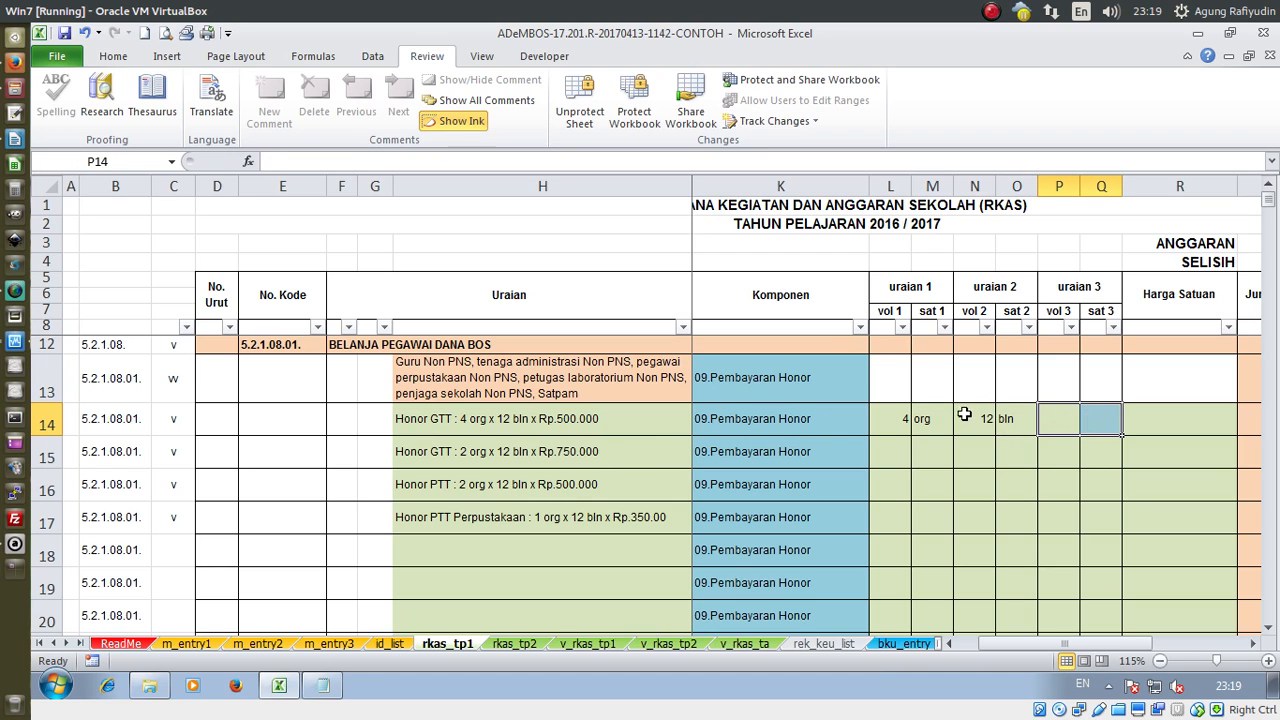
pyautogui.moveTo(897, 418); pyautogui.dragTo(1100, 513)
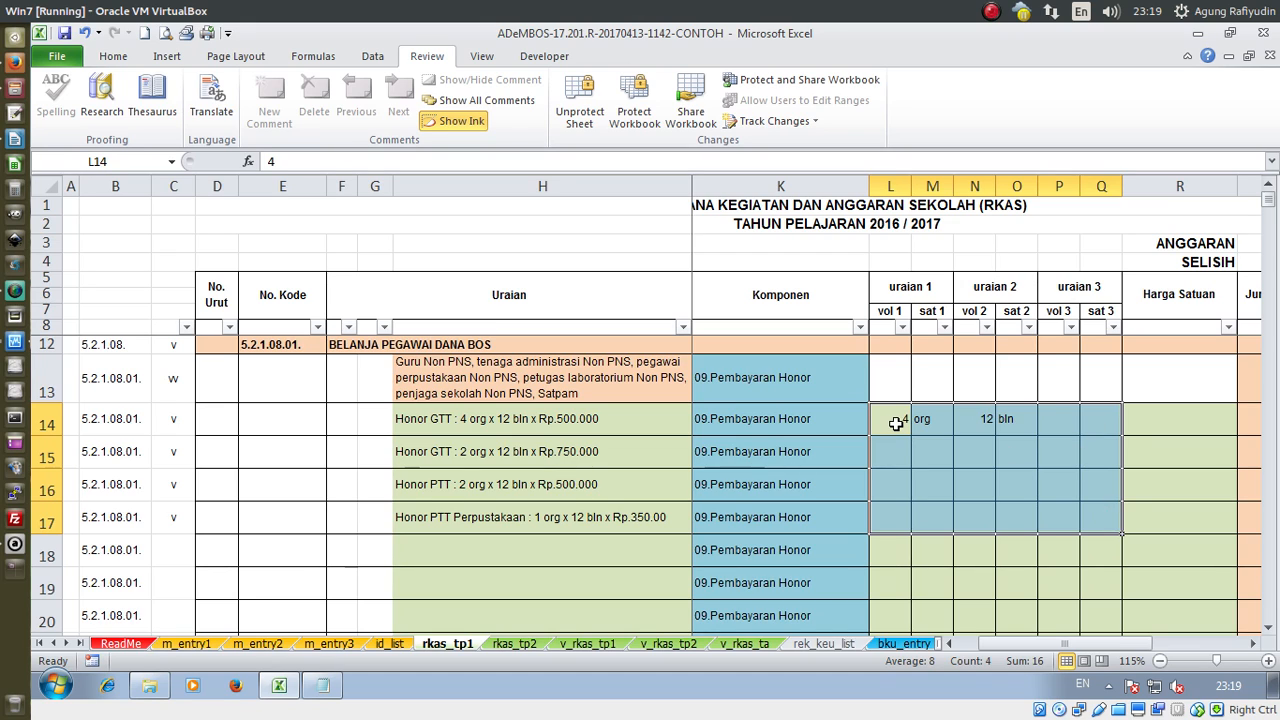
pyautogui.moveTo(894, 420); pyautogui.dragTo(1104, 432)
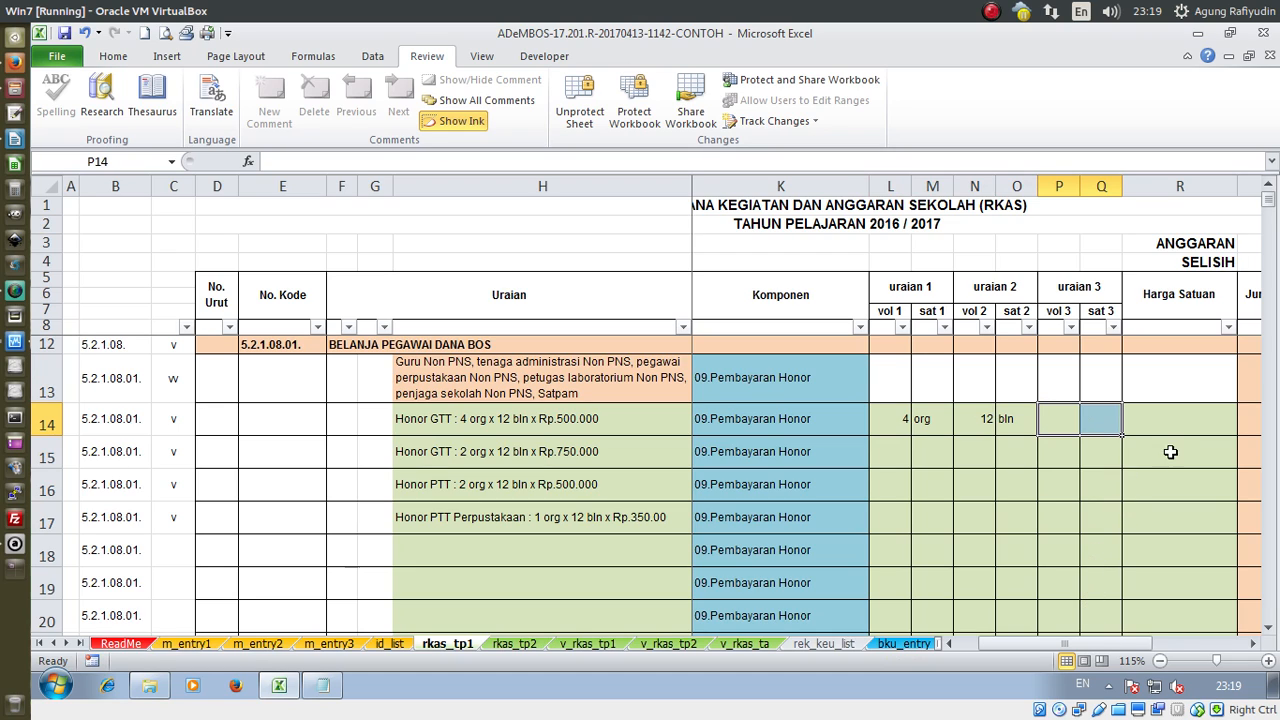
# Set the Harga Satuan in R14 to 500000, following the Honor GTT description in H14
pyautogui.click(548, 425)
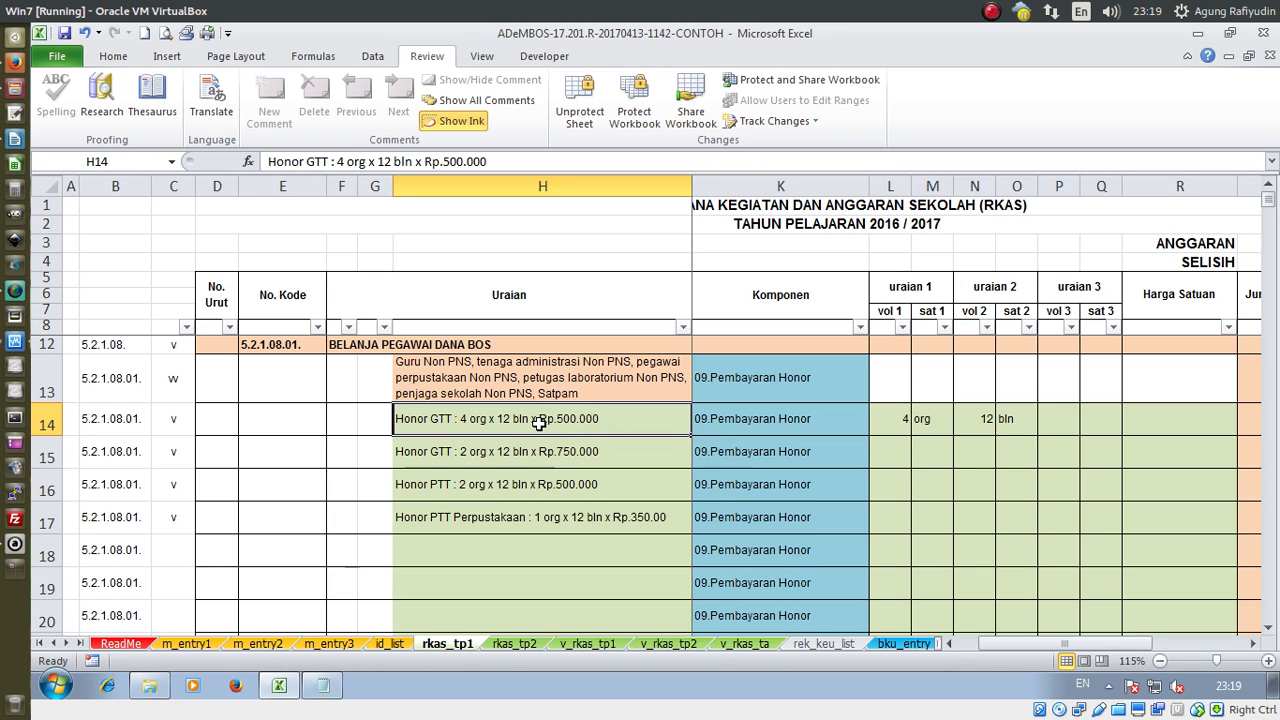
pyautogui.click(1180, 418)
pyautogui.write('500000')
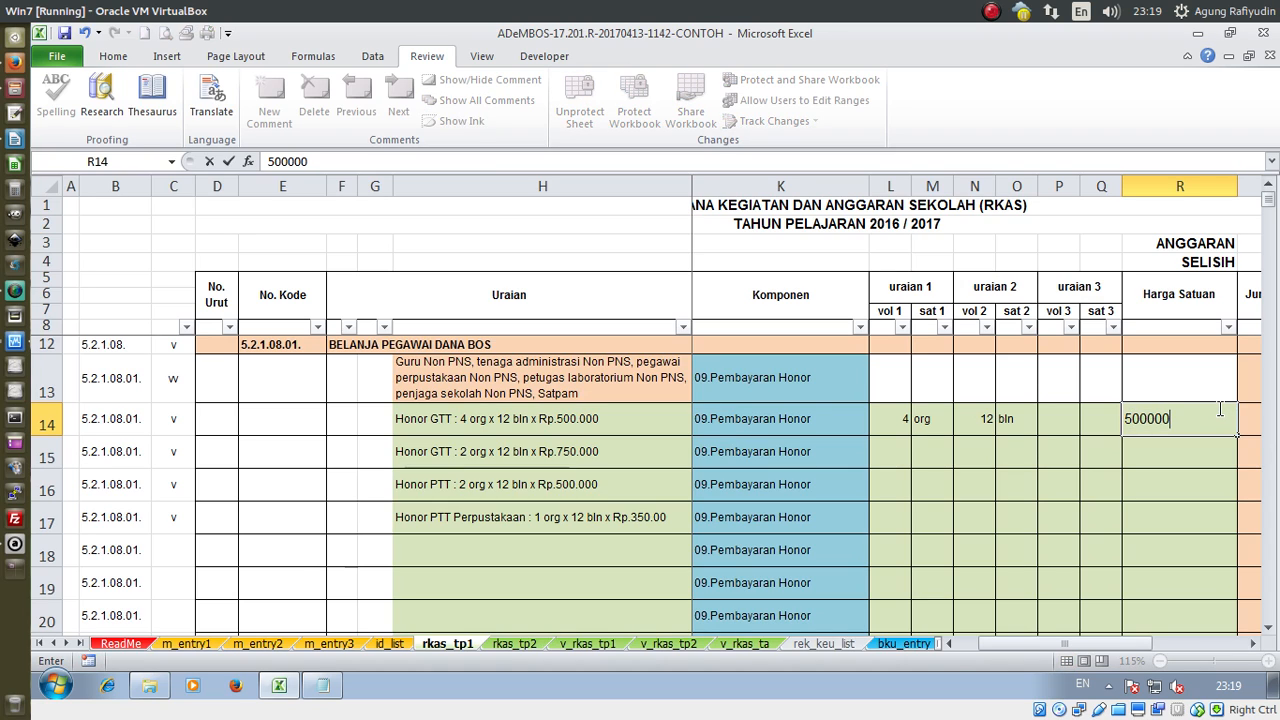
pyautogui.hotkey('ctrl', 'Return')
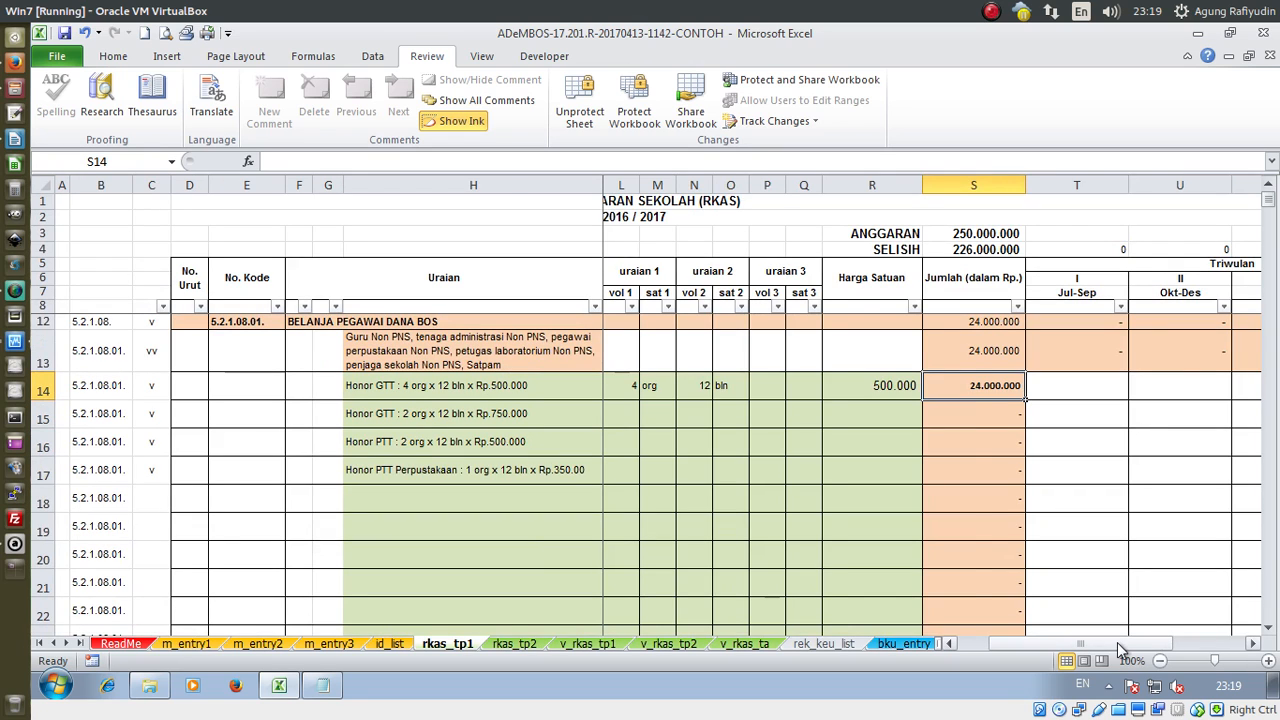
# Review how the row 14 volumes and unit price make up its Jumlah, and look at the Triwulan columns
pyautogui.moveTo(1120, 650); pyautogui.dragTo(1104, 649)
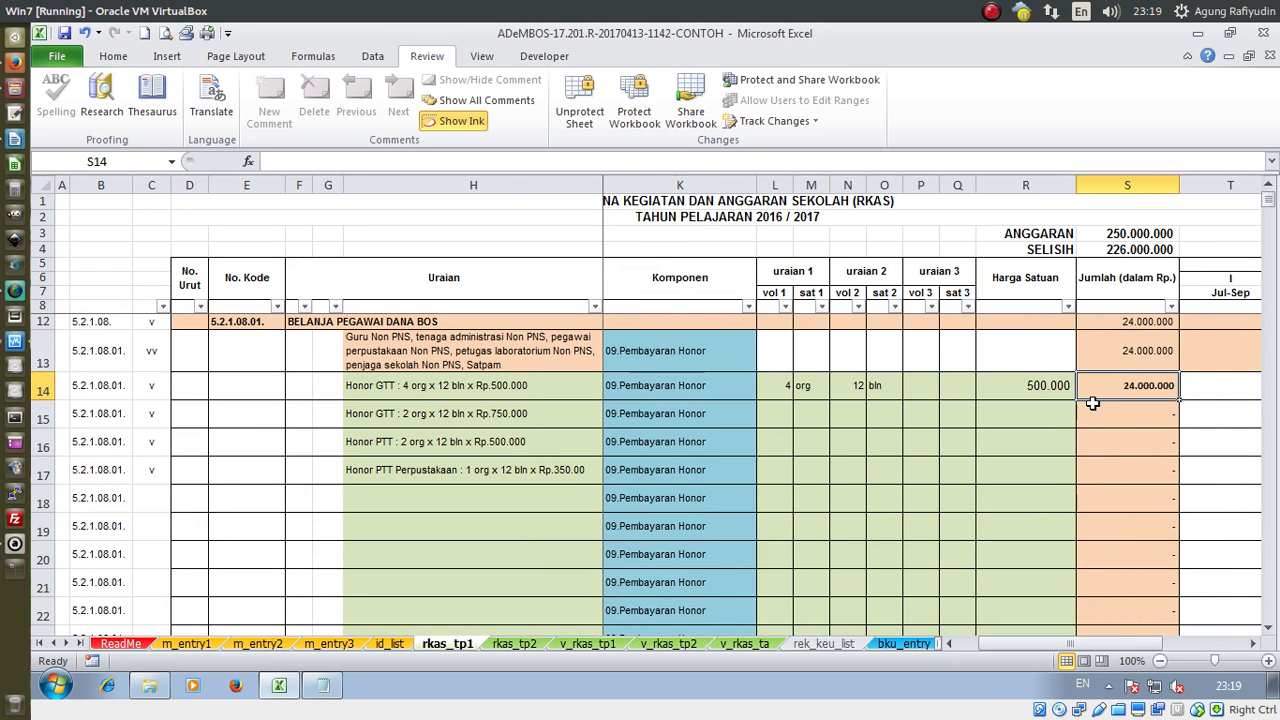
pyautogui.click(788, 386)
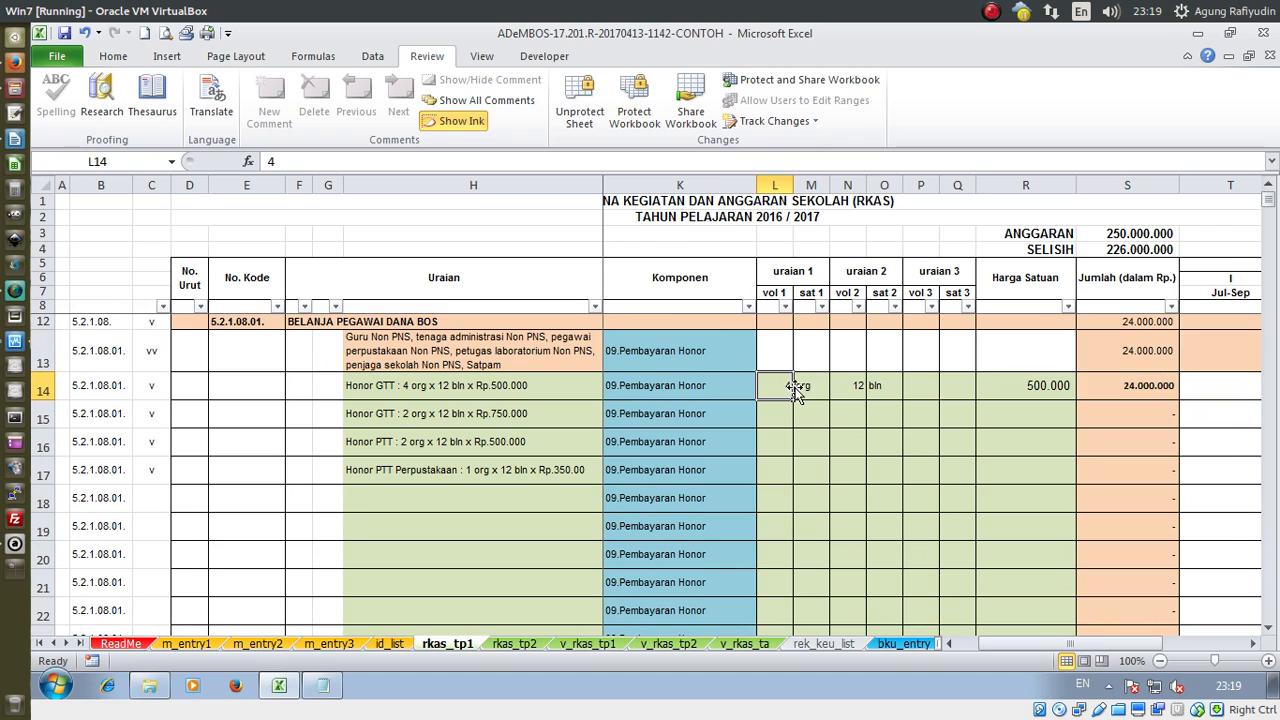
pyautogui.moveTo(857, 390); pyautogui.dragTo(873, 387)
pyautogui.click(1049, 389)
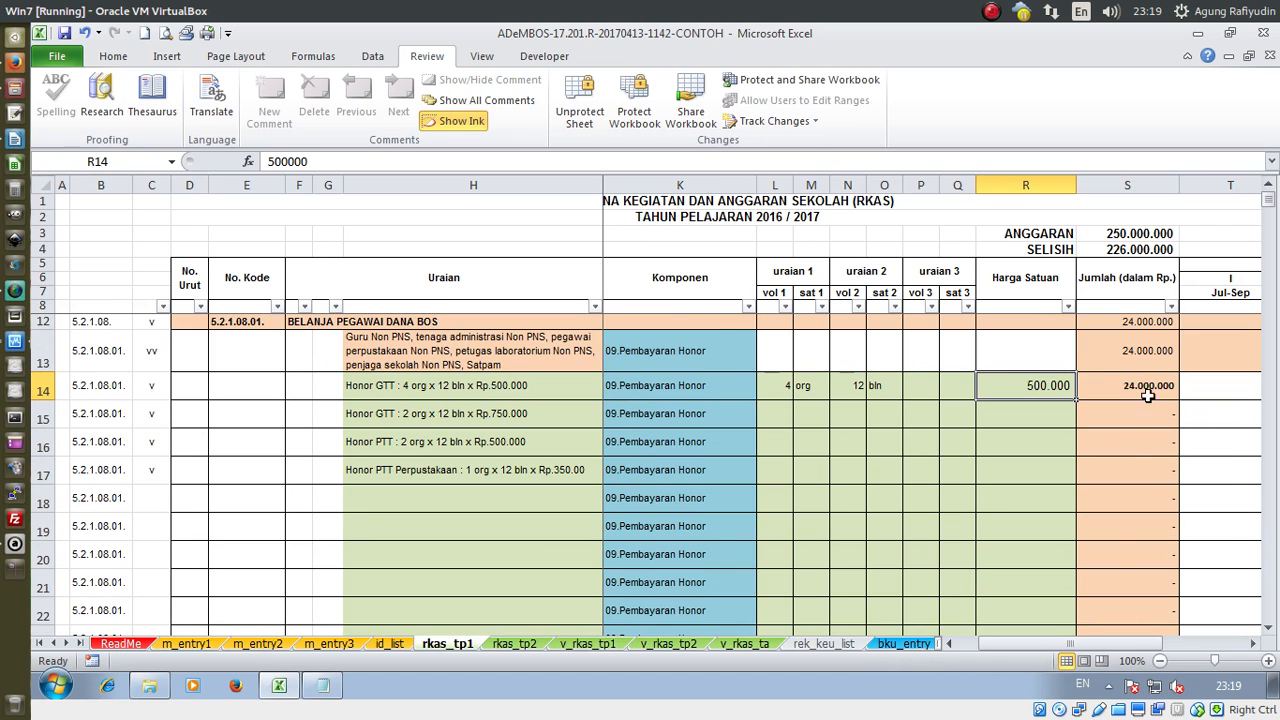
pyautogui.moveTo(1128, 646); pyautogui.dragTo(1140, 647)
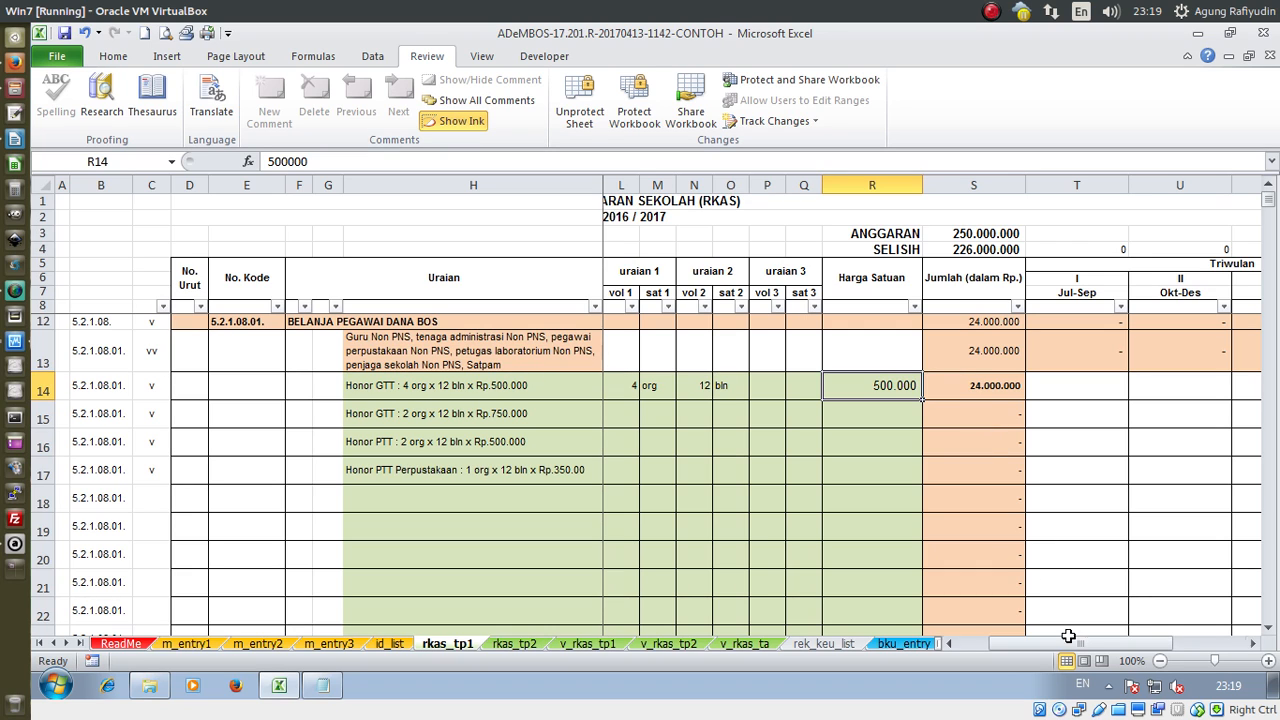
# Fill the second Honor GTT entry in row 15 with vol 1 2, sat 1 og, vol 2 12 and sat 2 bln
pyautogui.moveTo(1068, 638); pyautogui.dragTo(1060, 642)
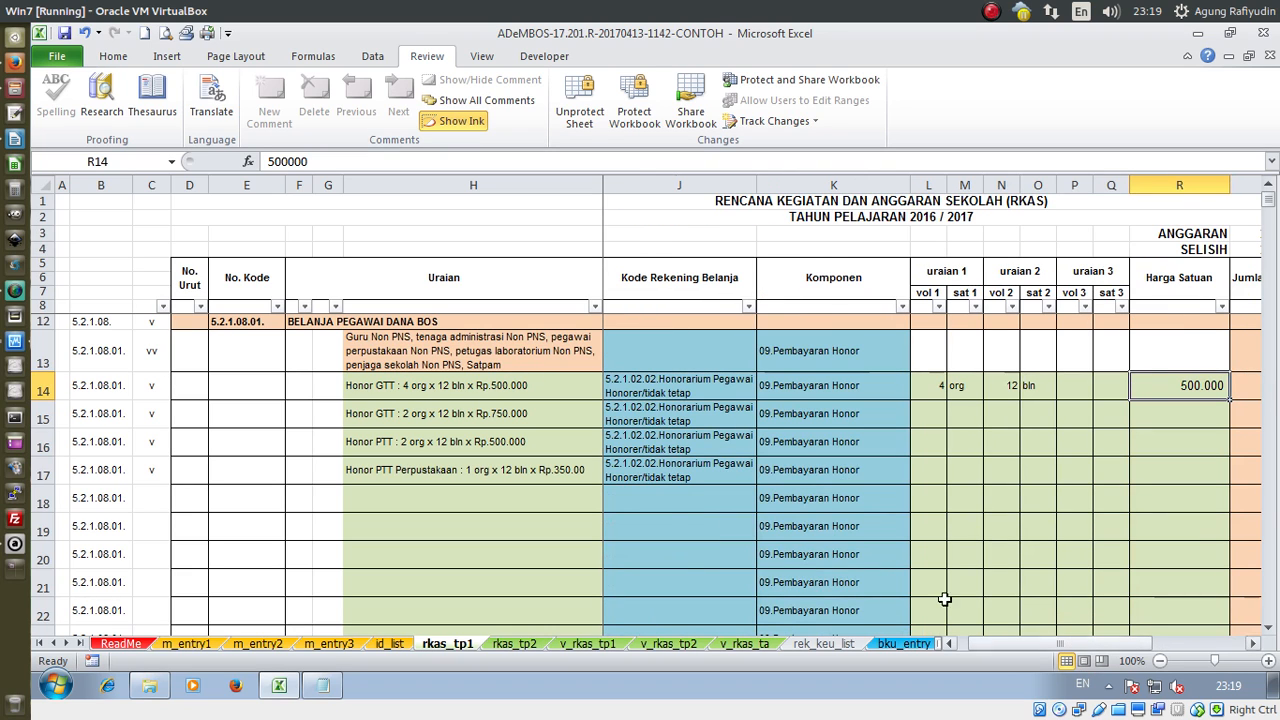
pyautogui.click(938, 416)
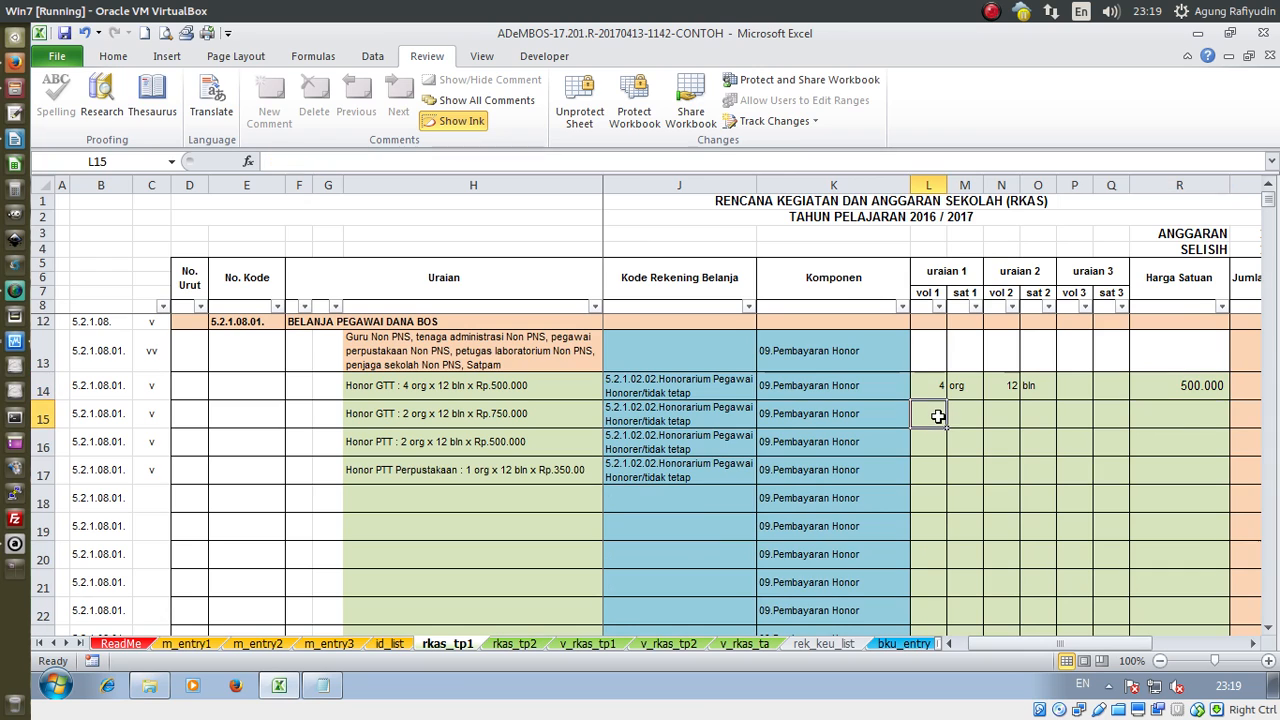
pyautogui.write('2')
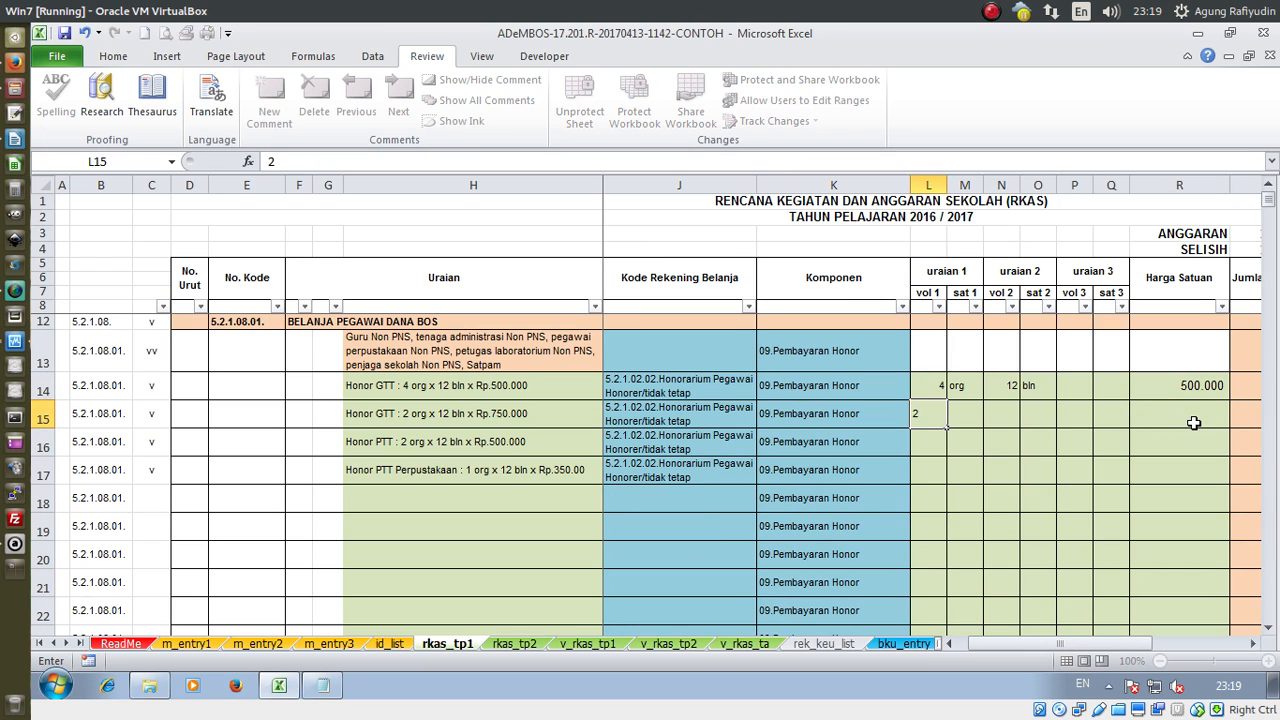
pyautogui.press('Tab')
pyautogui.write('og')
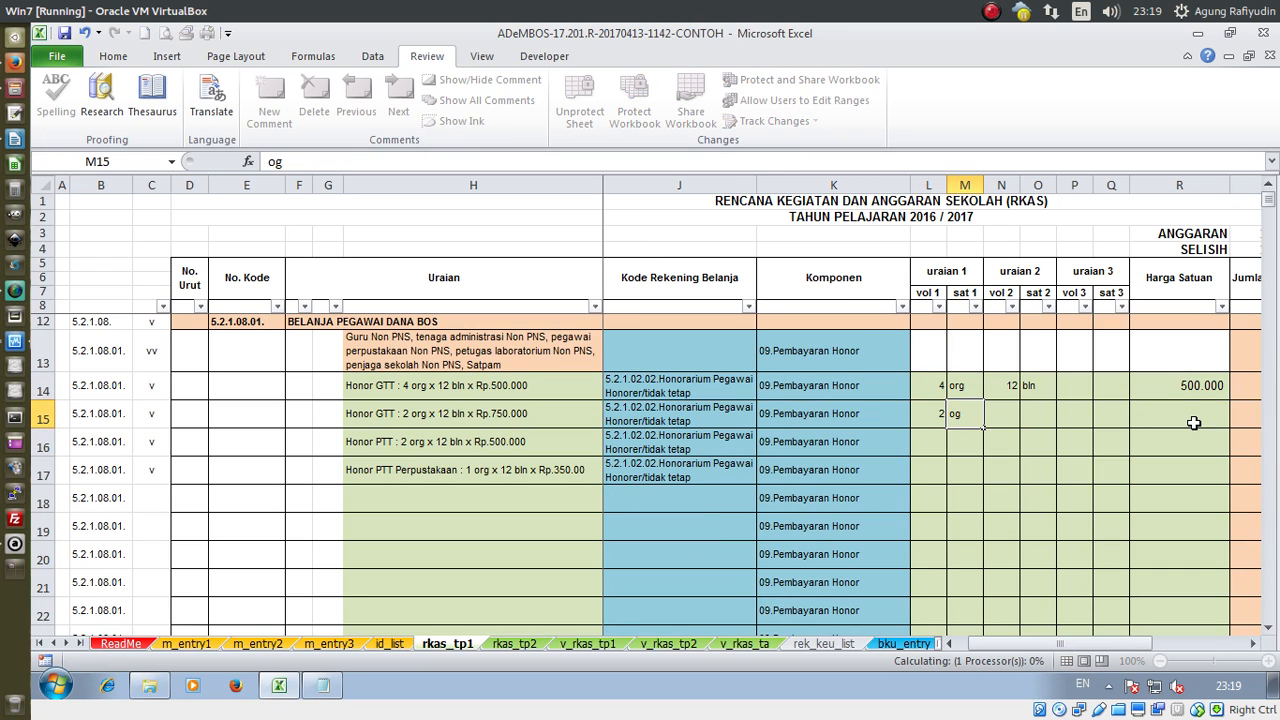
pyautogui.press('Tab')
pyautogui.write('12')
pyautogui.press('Tab')
pyautogui.write('b')
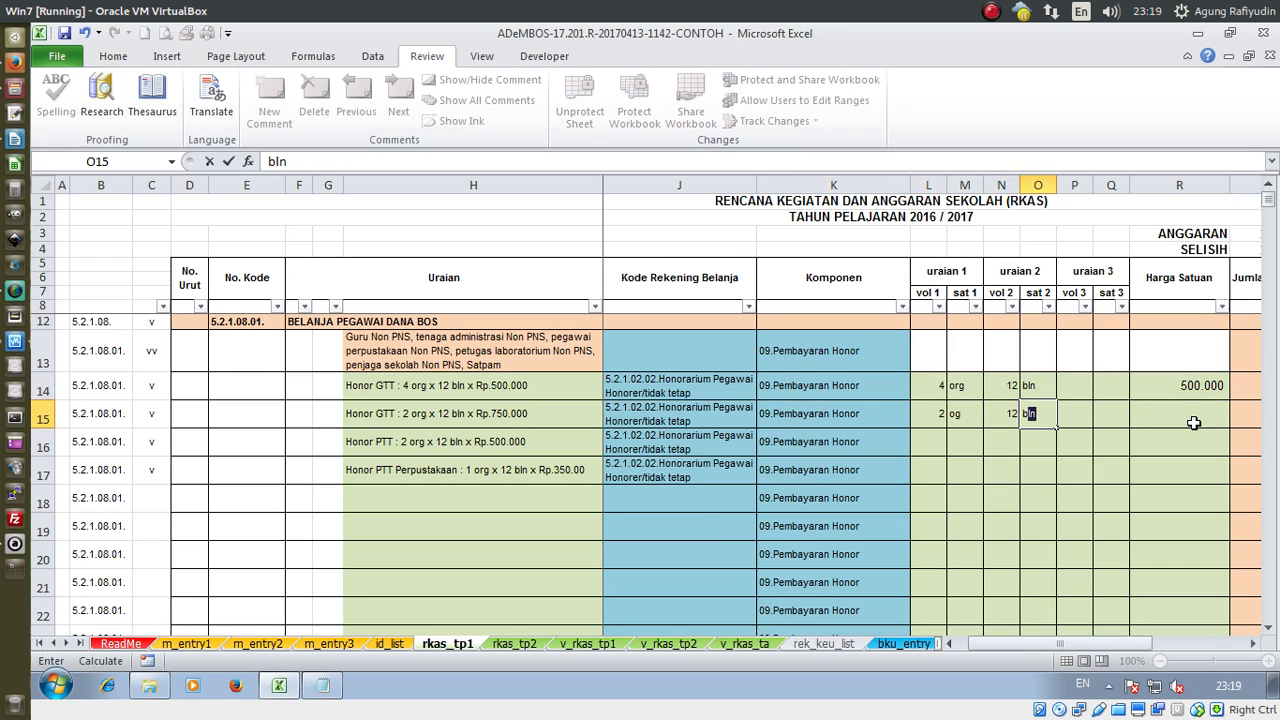
pyautogui.press('Tab')
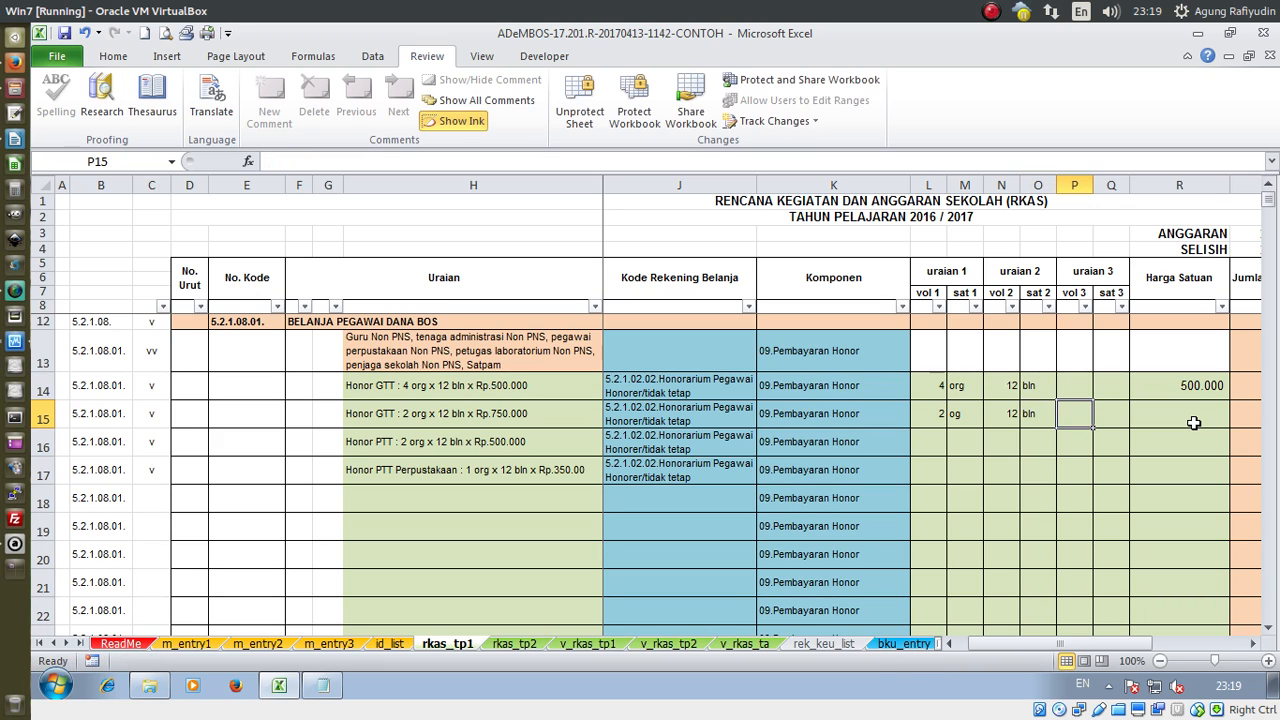
# Set the Harga Satuan in R15 to 750000 for the second Honor GTT entry
pyautogui.press('Tab')
pyautogui.press('Tab')
pyautogui.write('7')
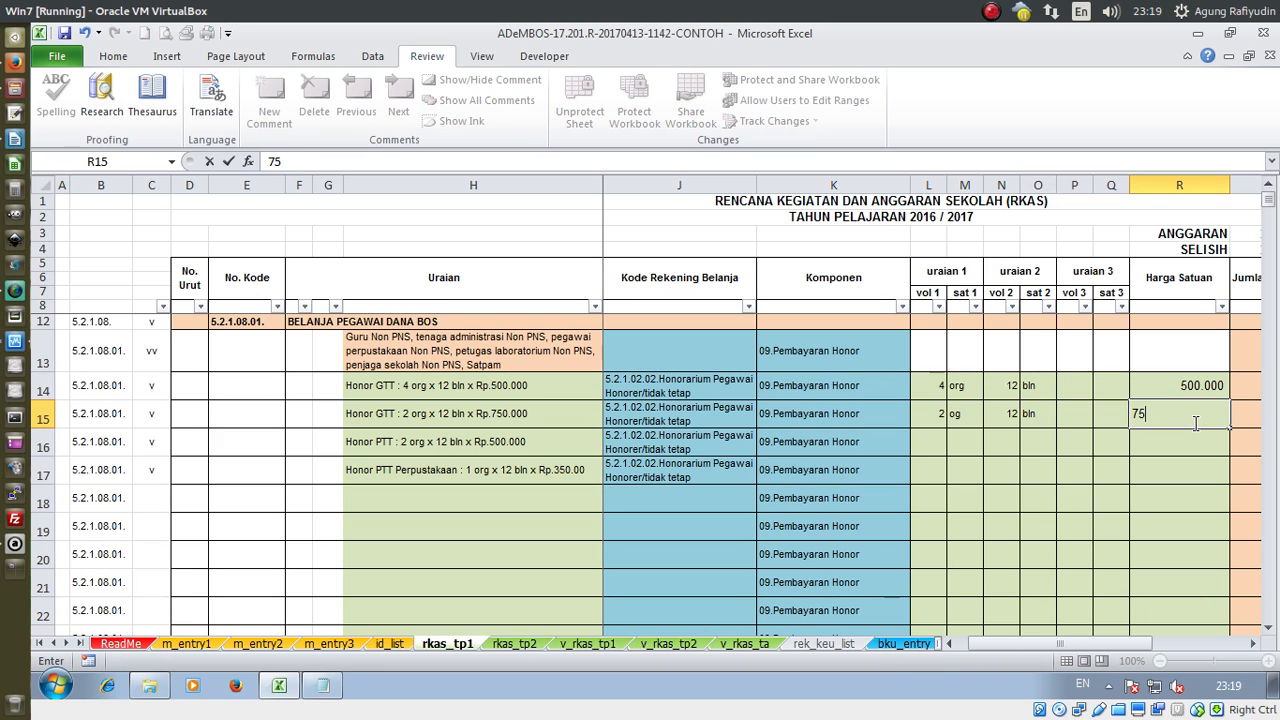
pyautogui.write('50.000')
pyautogui.press('Return')
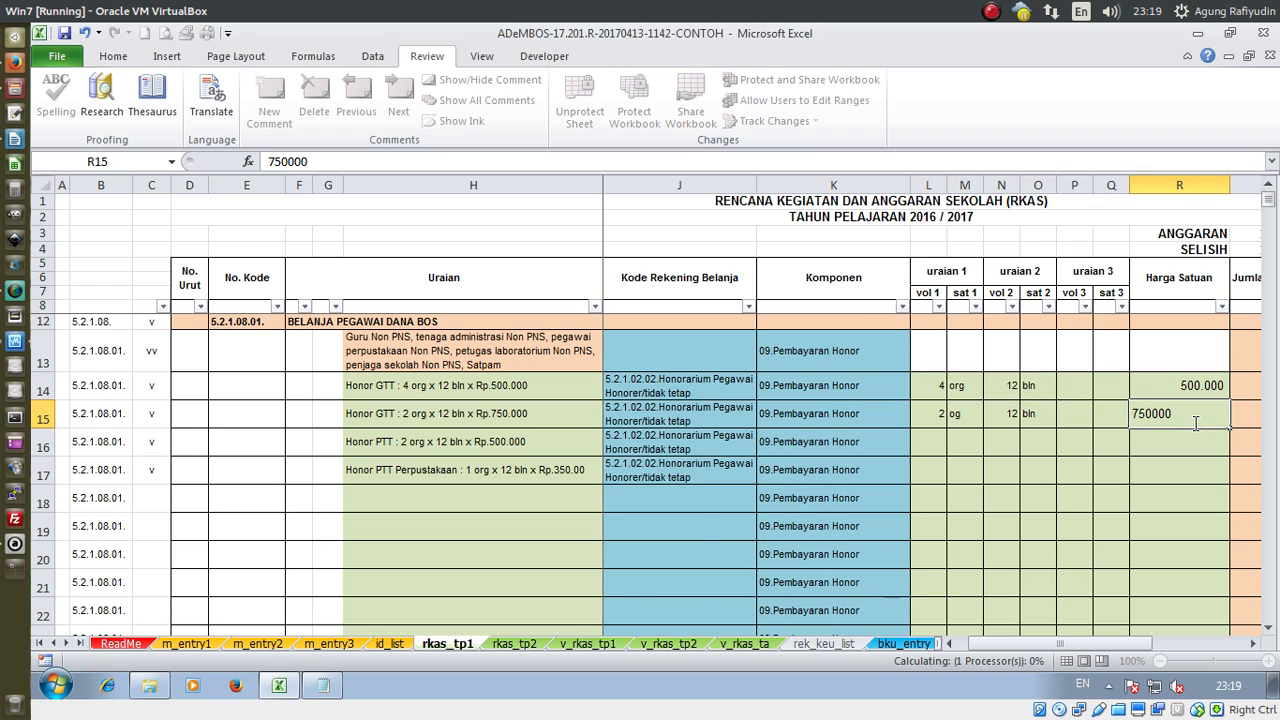
# Enter 2 org as uraian 1 for Honor PTT in row 16 and copy 12 bln from row 15 into uraian 2
pyautogui.press('Left')
pyautogui.press('Left')
pyautogui.press('Left')
pyautogui.press('Left')
pyautogui.press('Left')
pyautogui.press('Left')
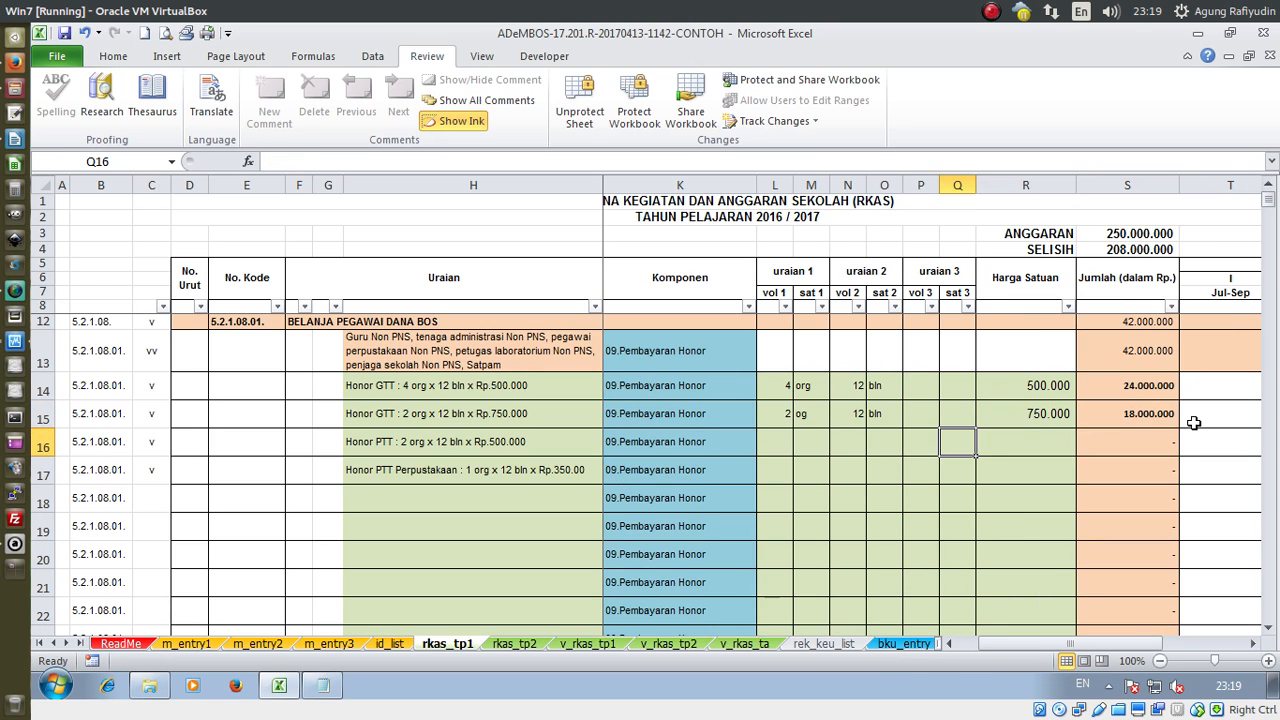
pyautogui.write('2')
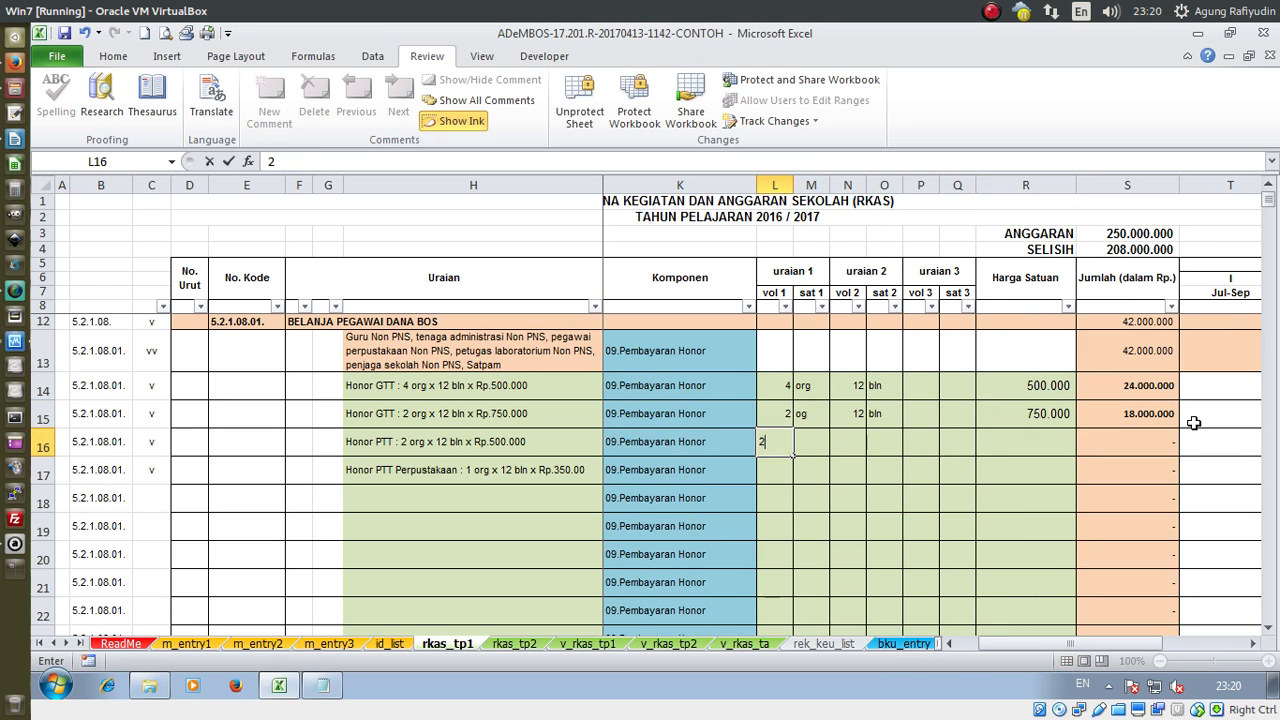
pyautogui.press('Tab')
pyautogui.write('org')
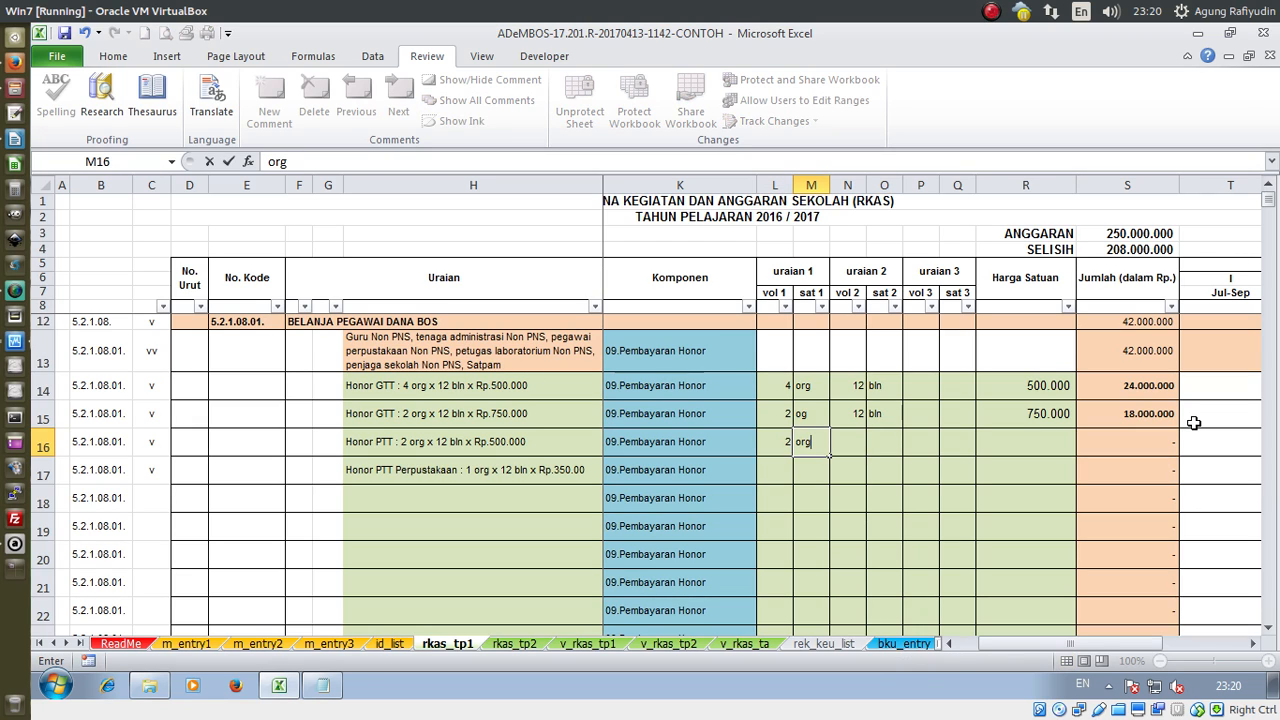
pyautogui.press('Tab')
pyautogui.hotkey('shift', 'Right')
pyautogui.hotkey('ctrl', 'd')
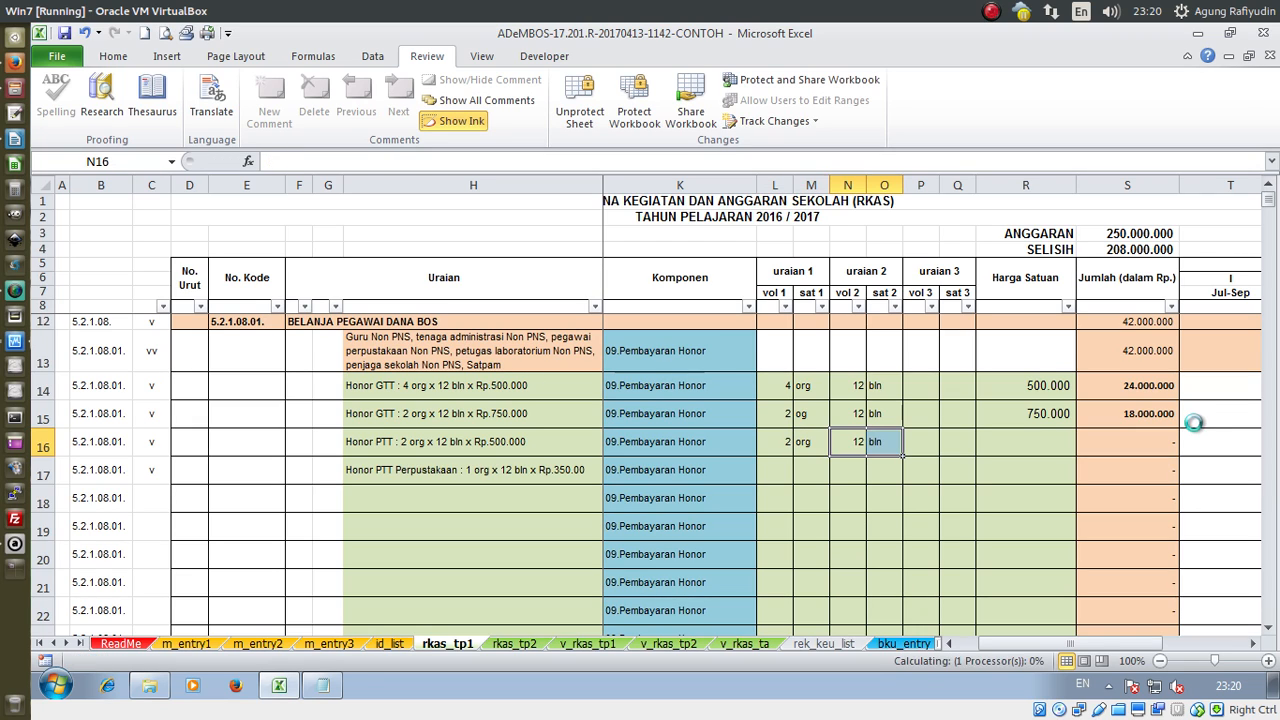
# Set the Harga Satuan in R16 to 500000 for the Honor PTT entry
pyautogui.press('Right')
pyautogui.press('Right')
pyautogui.press('Right')
pyautogui.press('Right')
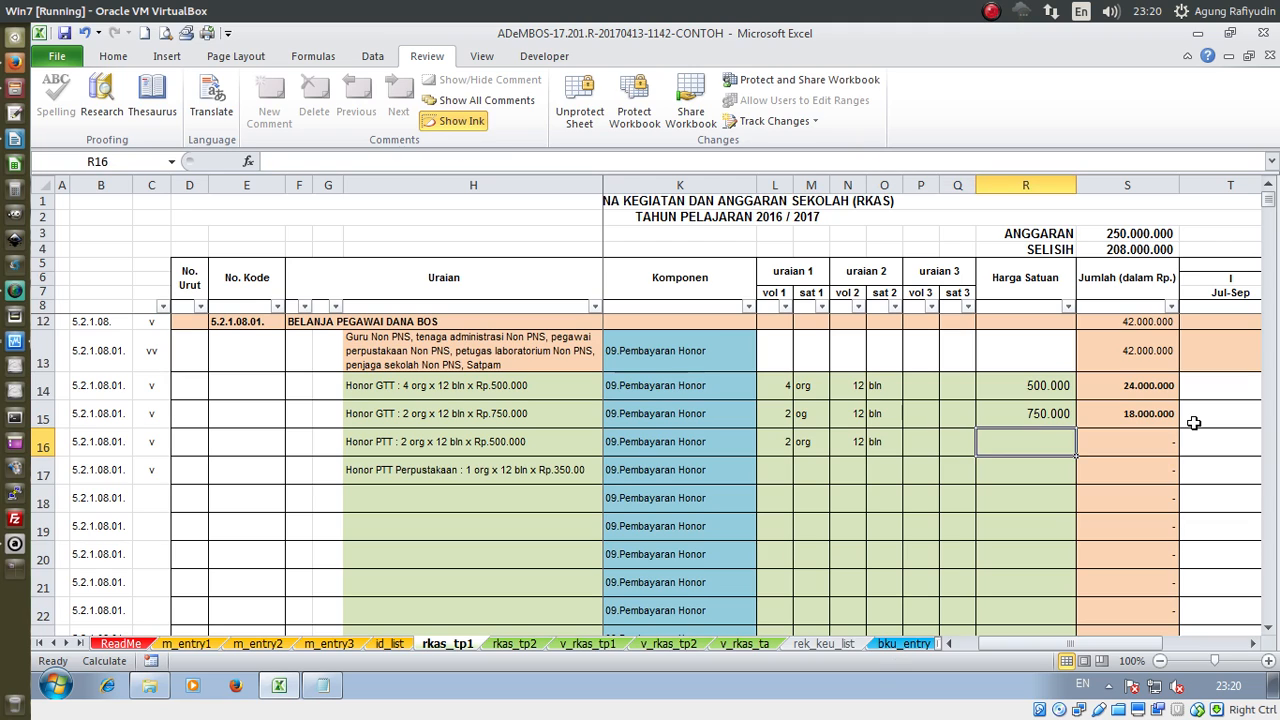
pyautogui.write('5')
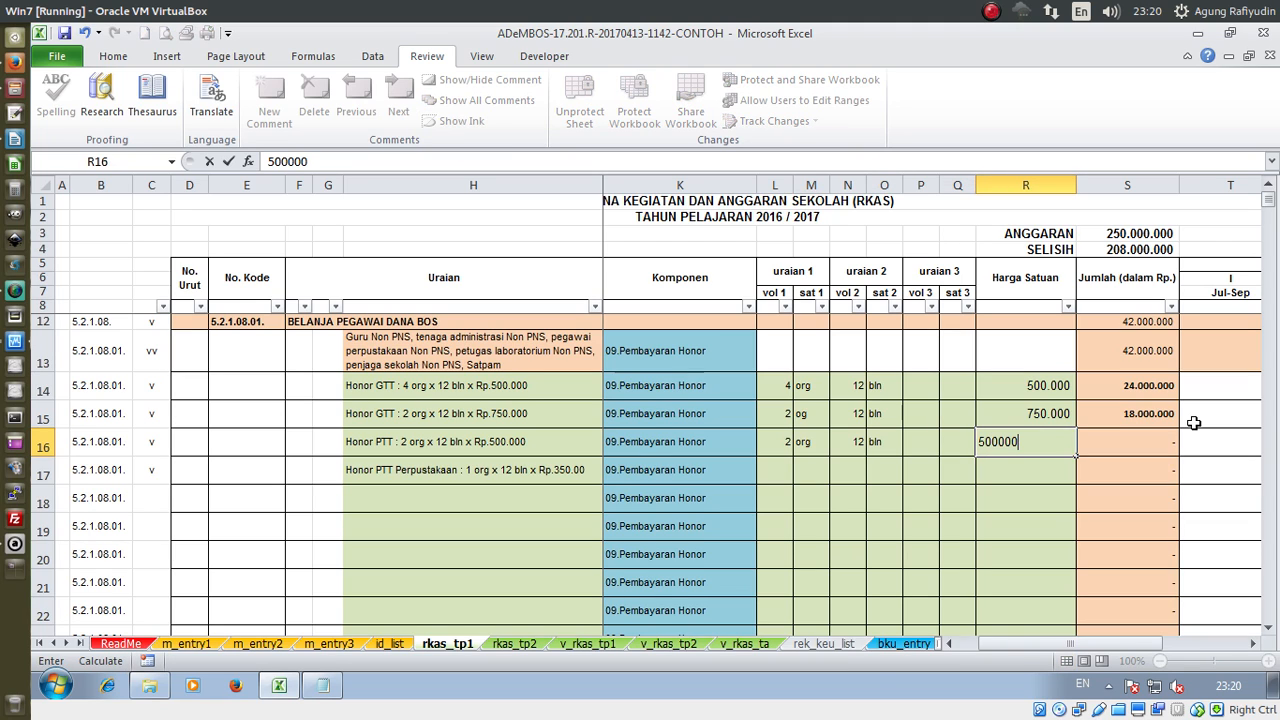
pyautogui.write('00.000')
pyautogui.press('Return')
# Fill the Honor PTT Perpustakaan volumes and units in row 17 with 1 org and 12 bln
pyautogui.press('Left')
pyautogui.press('Left')
pyautogui.press('Left')
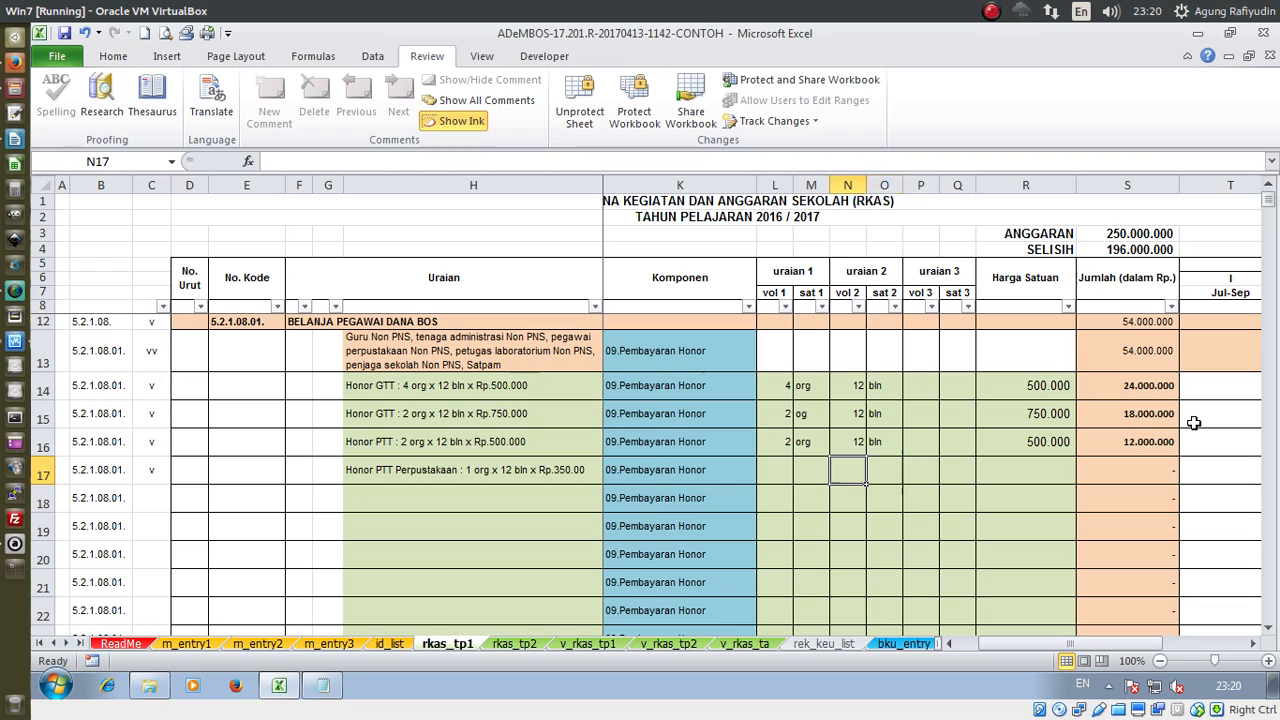
pyautogui.press('Left')
pyautogui.press('Left')
pyautogui.write('1')
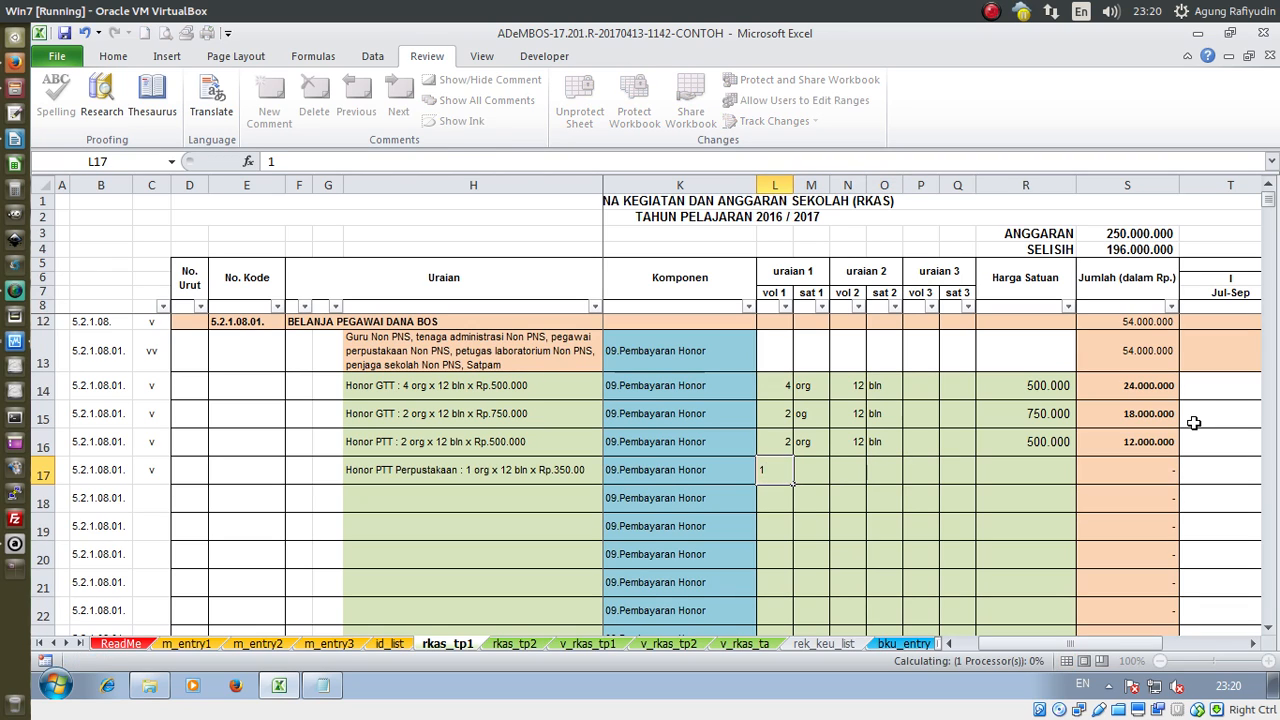
pyautogui.press('Right')
pyautogui.press('Right')
pyautogui.write('12')
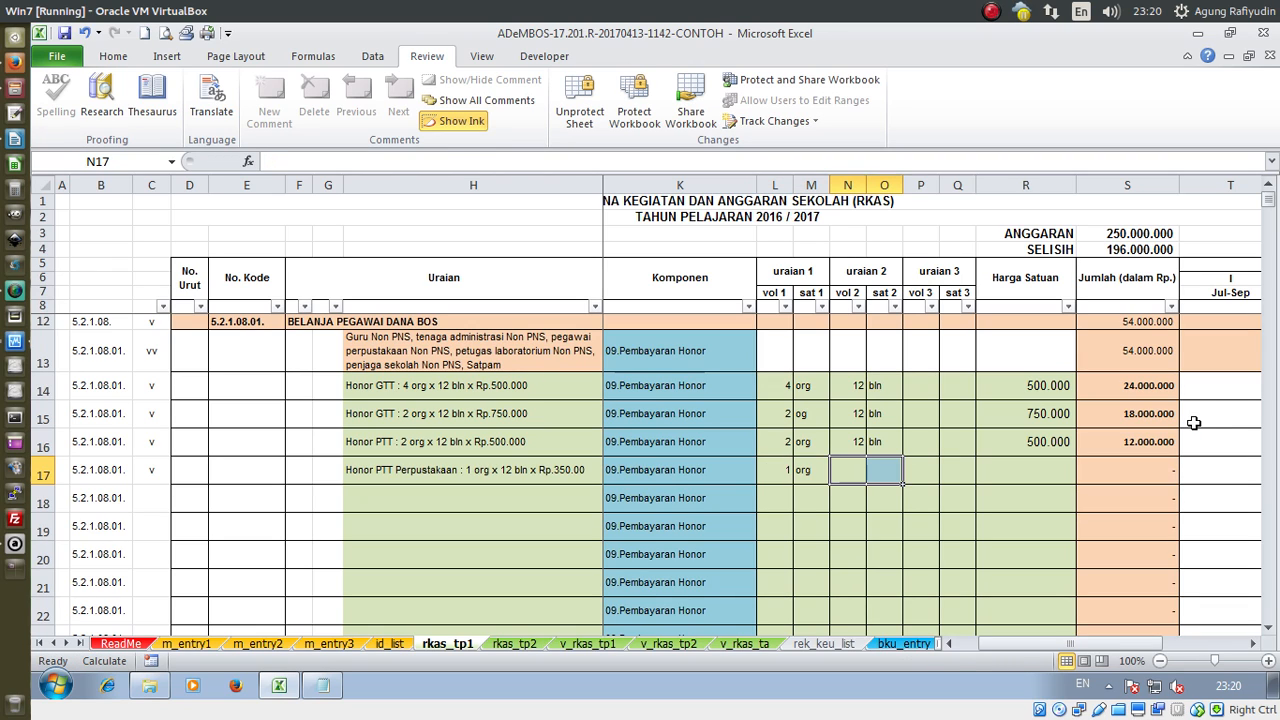
# Set the Harga Satuan in R17 to 350000 for the Honor PTT Perpustakaan entry
pyautogui.press('Right')
pyautogui.press('Right')
pyautogui.press('Right')
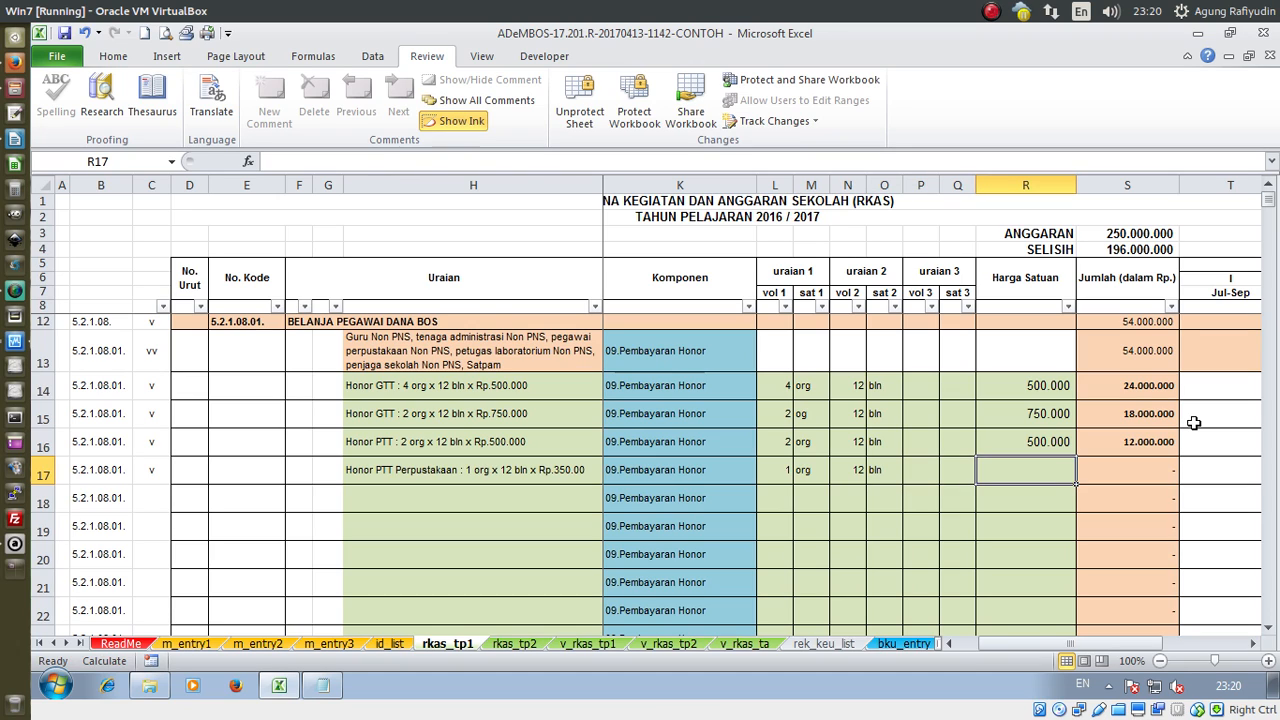
pyautogui.write('350')
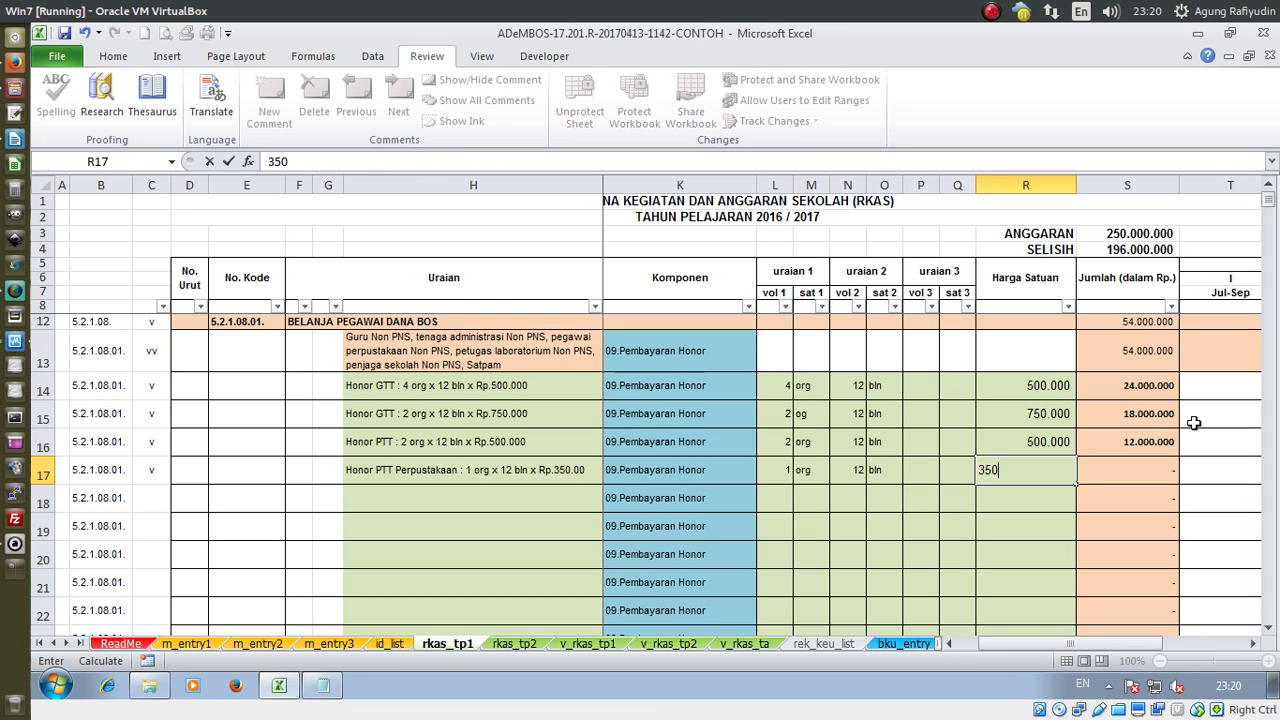
pyautogui.write('.000')
pyautogui.press('Right')
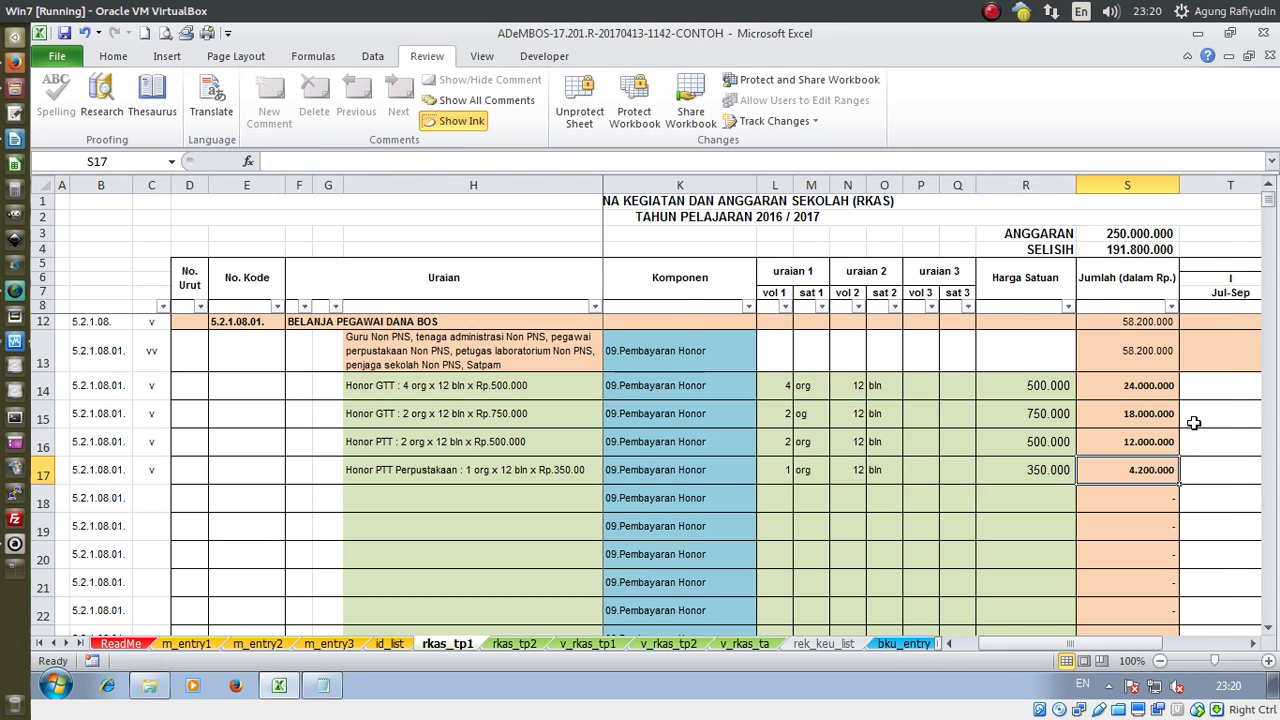
# Examine the four Triwulan columns, T to W, and their month headings from Jul-Sep to Apr-Jun
pyautogui.press('Right')
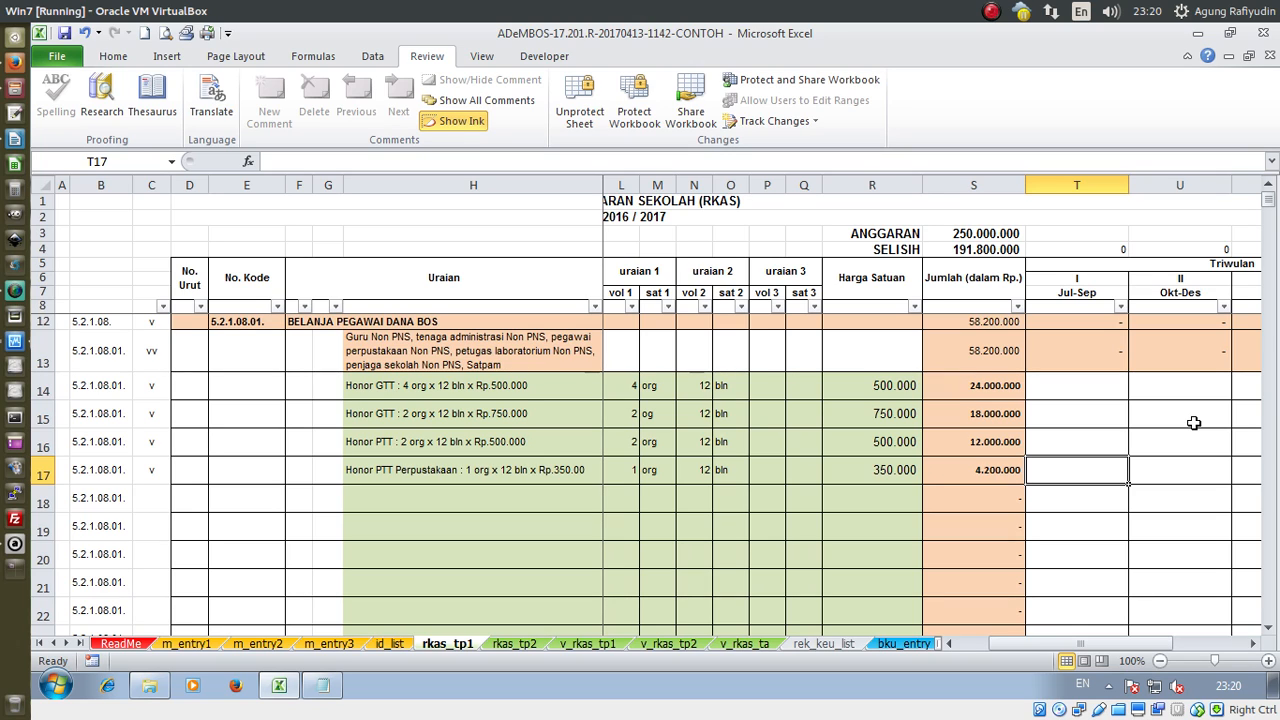
pyautogui.press('Right')
pyautogui.press('Right')
pyautogui.press('Right')
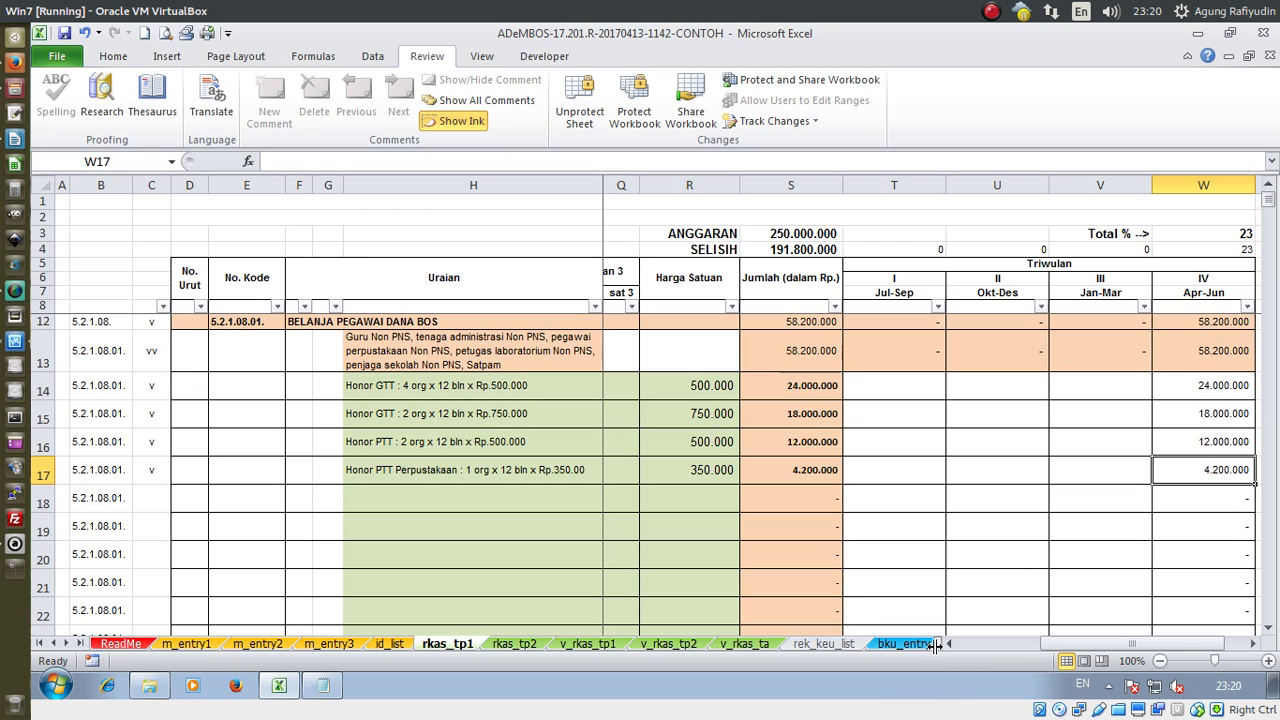
pyautogui.moveTo(942, 644); pyautogui.dragTo(867, 646)
pyautogui.moveTo(1015, 644); pyautogui.dragTo(1053, 648)
pyautogui.click(868, 289)
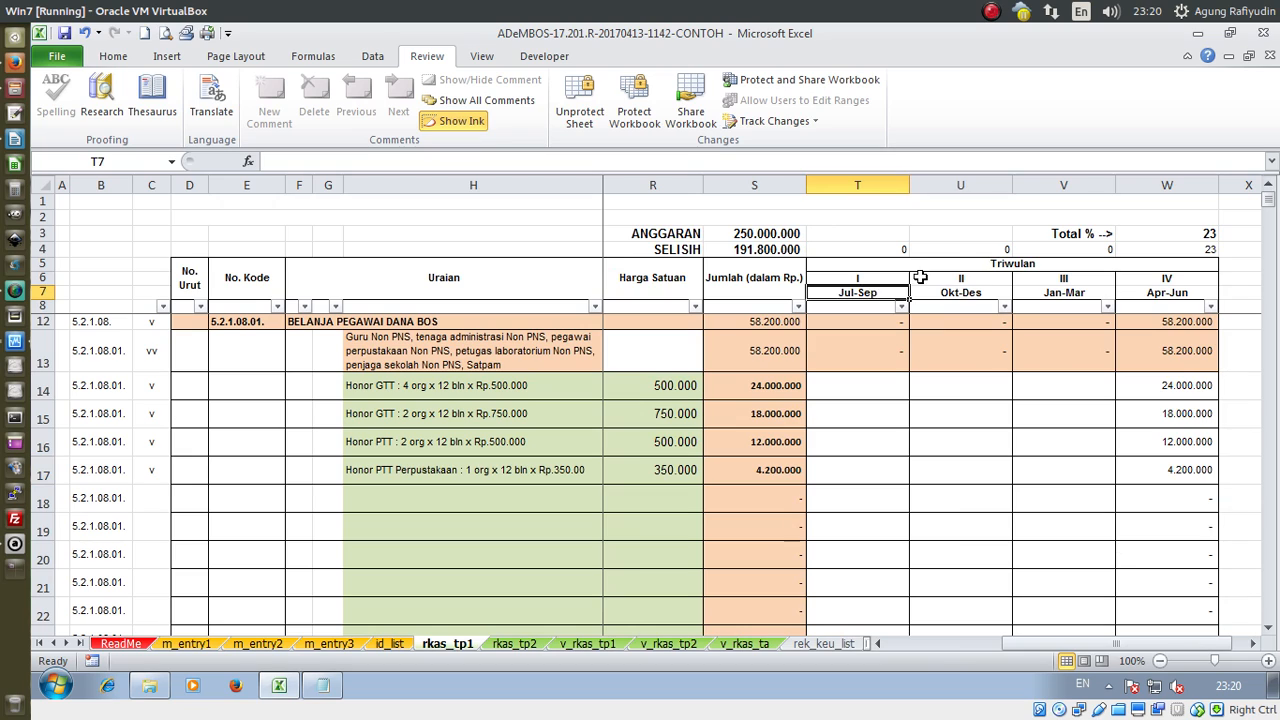
pyautogui.click(998, 278)
pyautogui.click(1098, 279)
pyautogui.click(1172, 277)
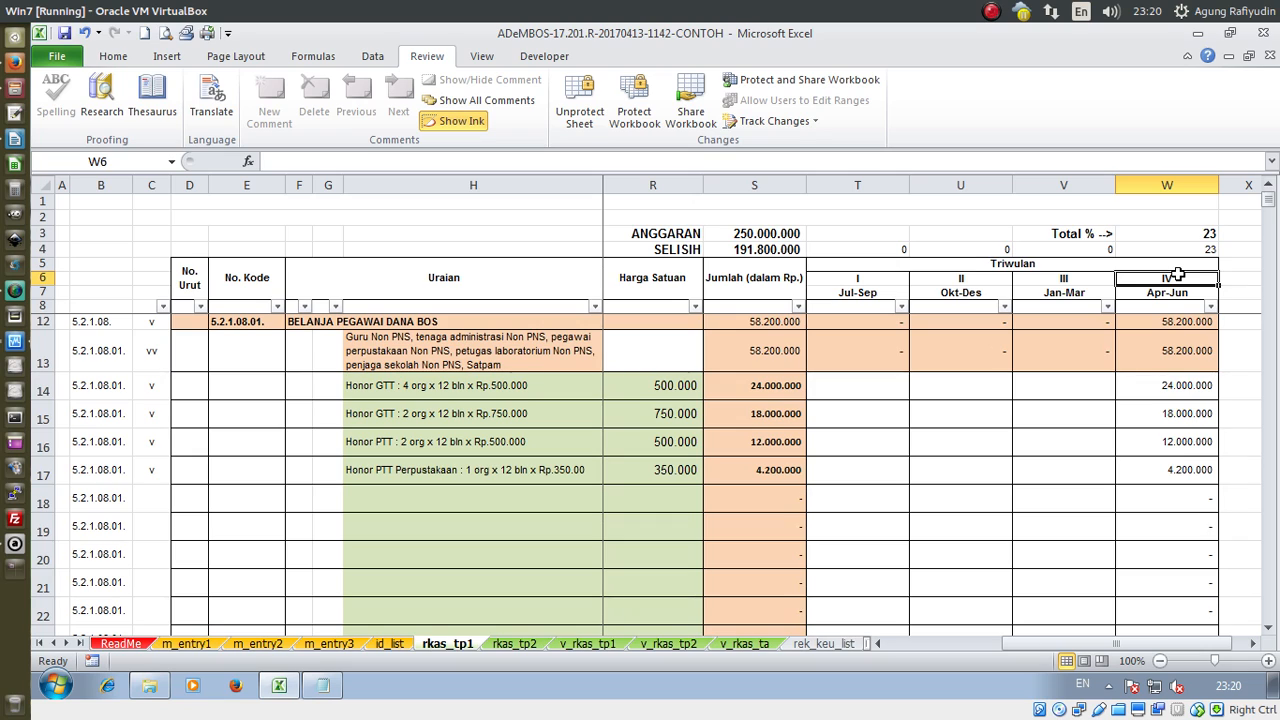
pyautogui.click(870, 288)
pyautogui.click(874, 291)
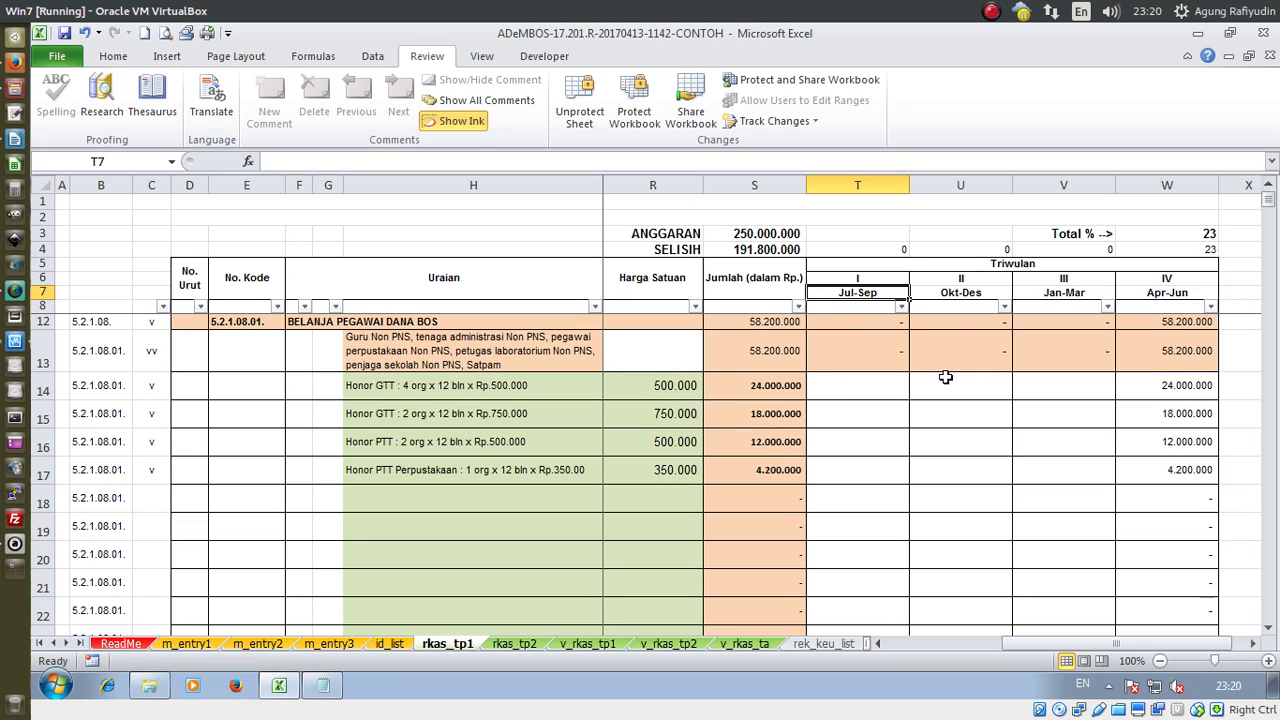
# Try the formula =24000000/4 as the Triwulan I amount for Honor GTT in T14
pyautogui.click(884, 386)
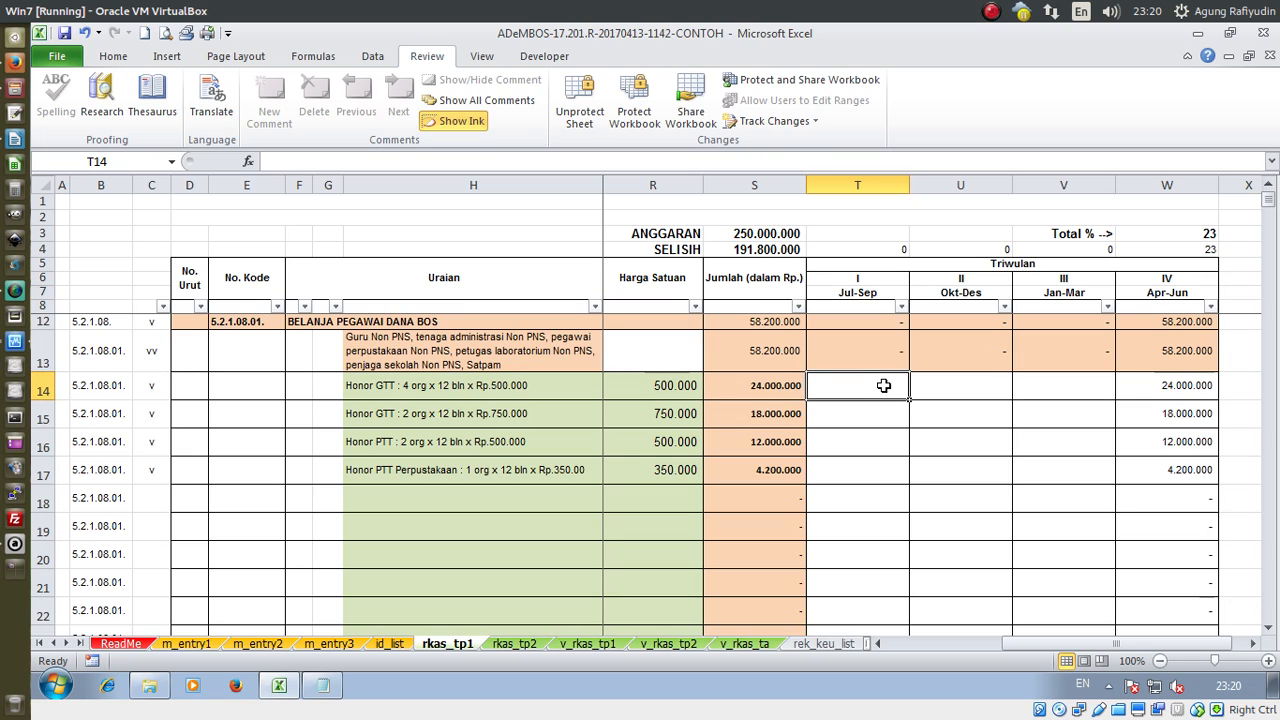
pyautogui.write('=24')
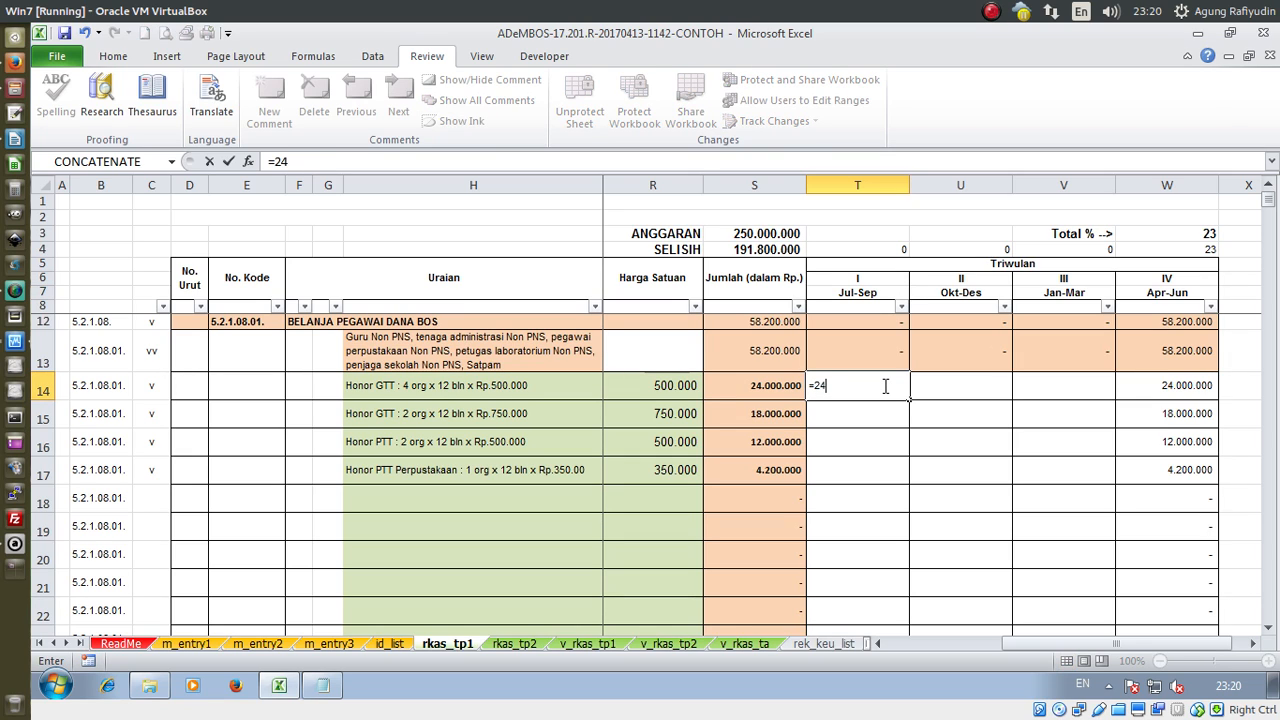
pyautogui.write('000000/4')
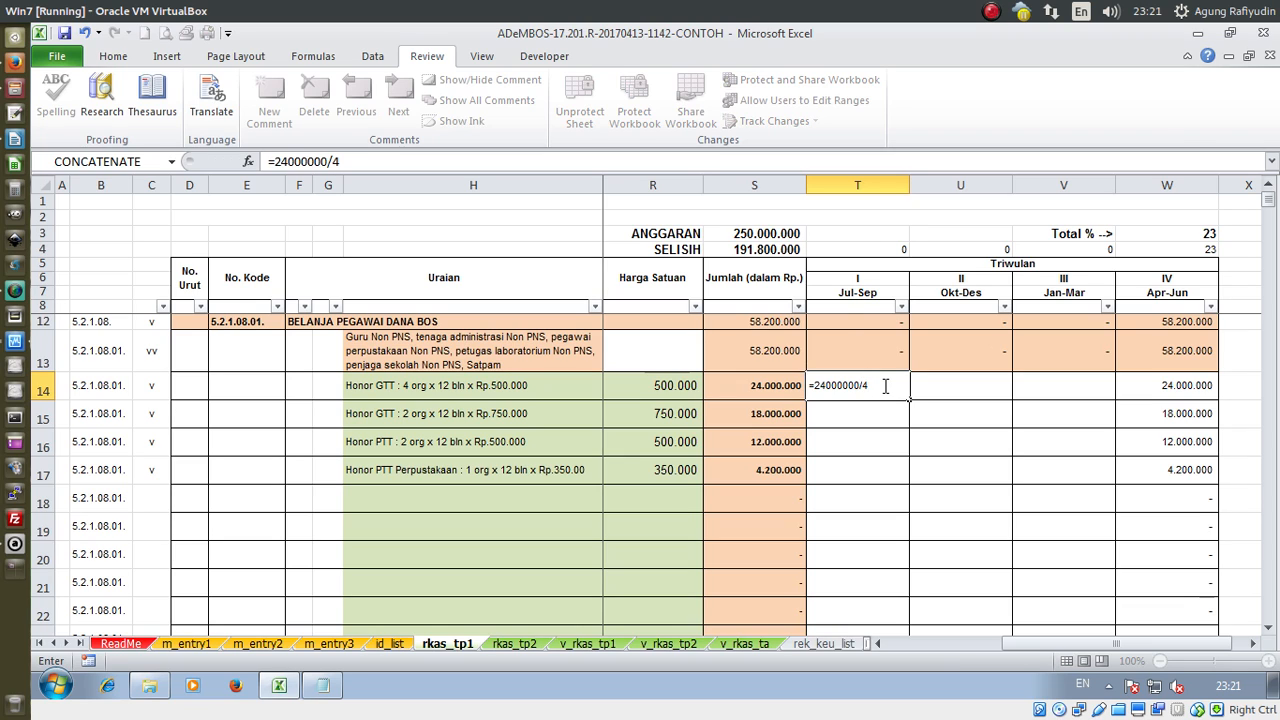
pyautogui.press('Return')
# Try the plain amount 6000000 in T14 instead of the formula, and clear the cell again
pyautogui.click(885, 386)
pyautogui.write('6')
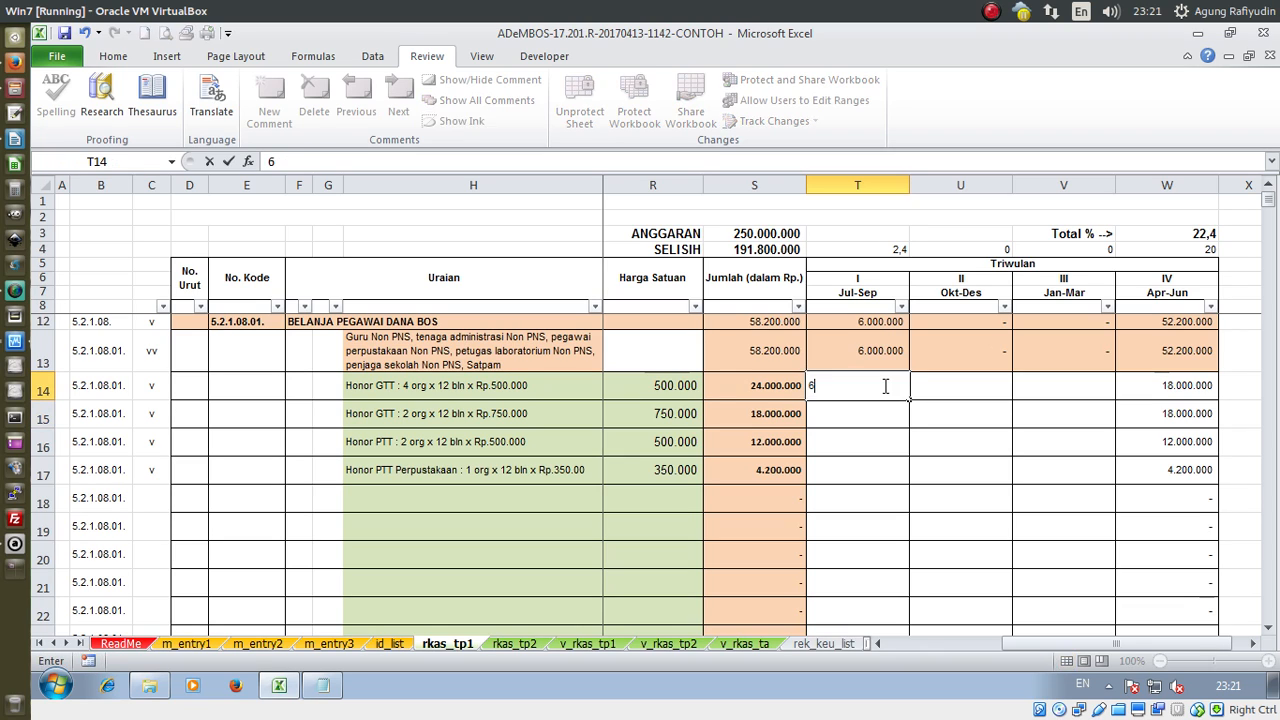
pyautogui.write('000000')
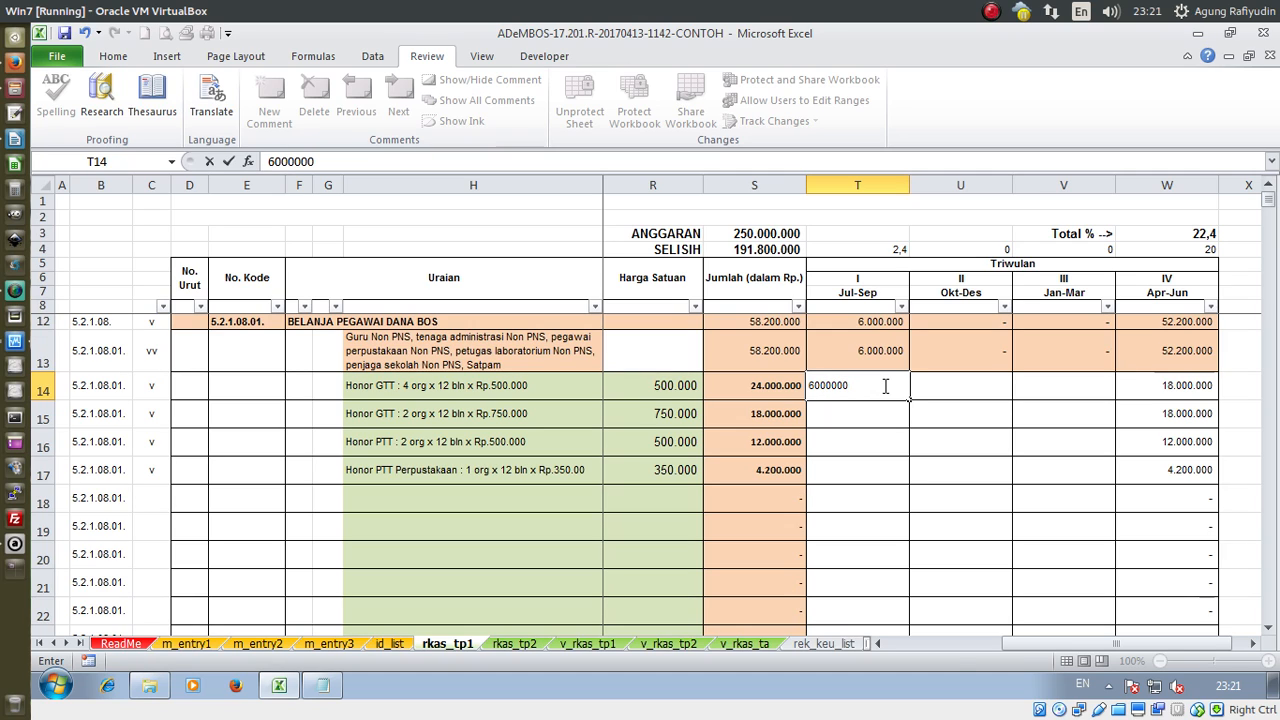
pyautogui.press('Return')
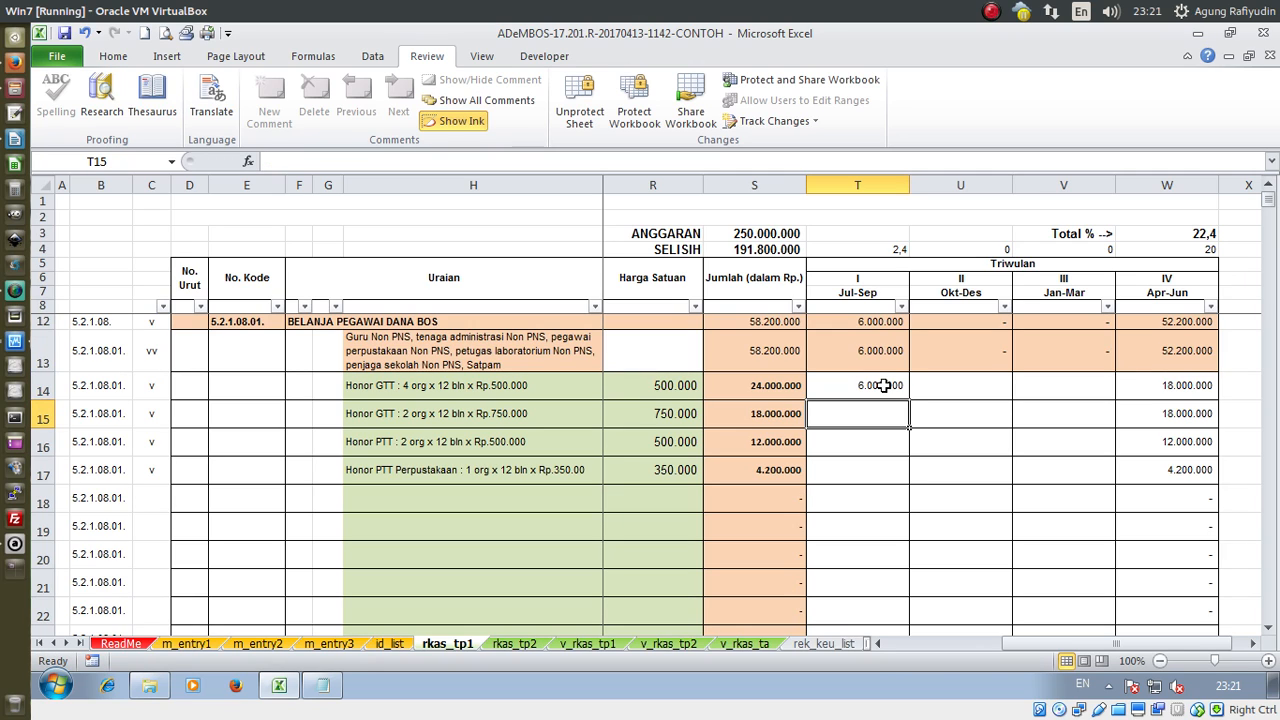
pyautogui.click(885, 386)
pyautogui.press('Delete')
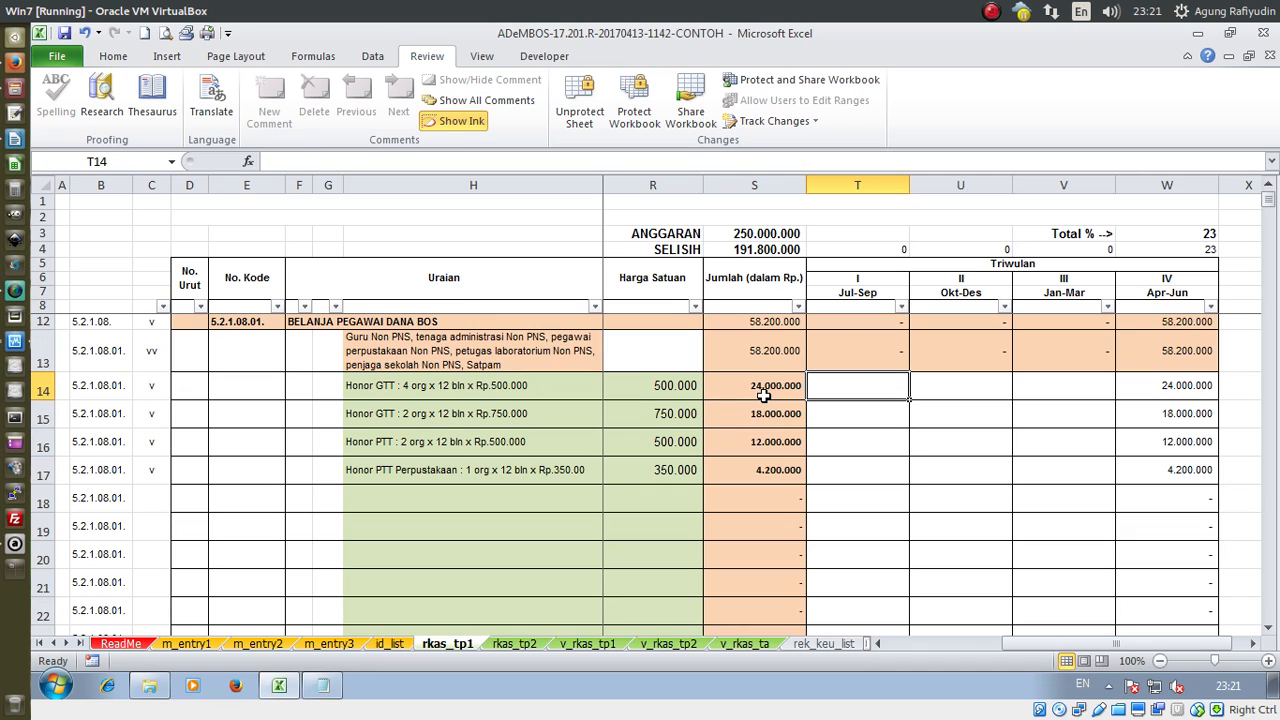
# Compare the Jumlah amounts in S14 to S17 with the Triwulan IV amounts in W14 to W17, and return to T14
pyautogui.moveTo(768, 390); pyautogui.dragTo(771, 466)
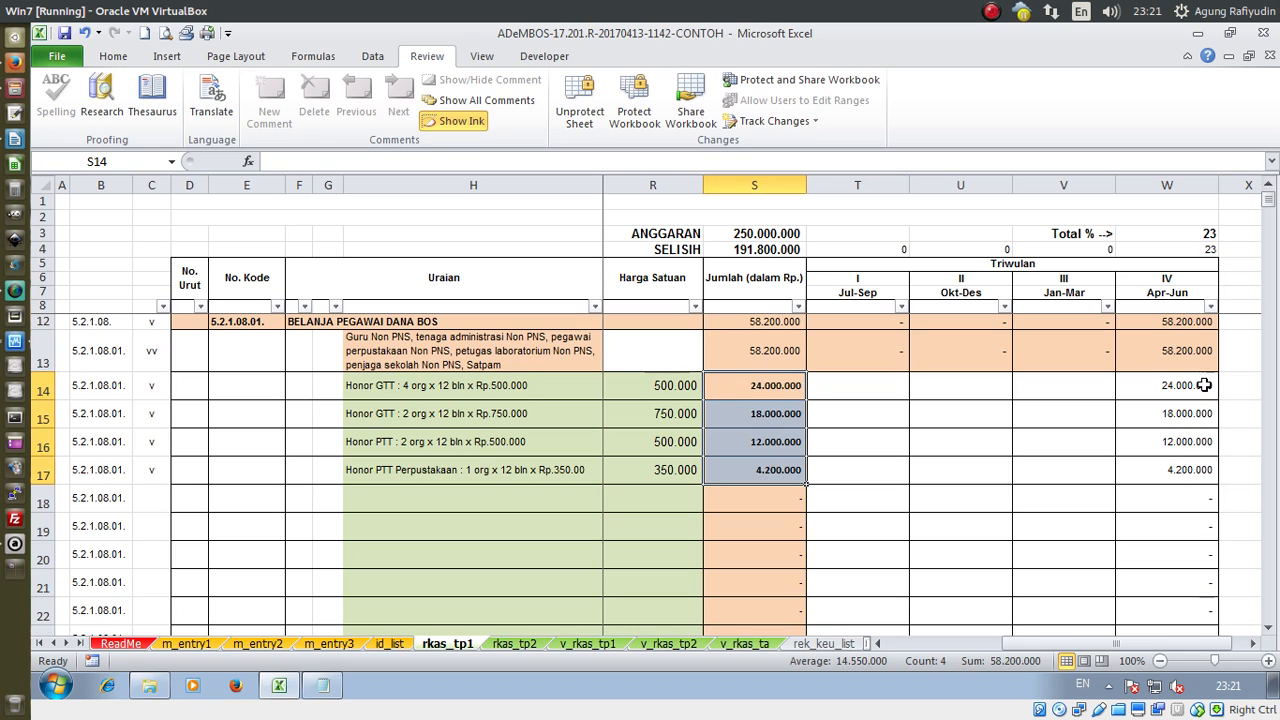
pyautogui.moveTo(1204, 385); pyautogui.dragTo(1191, 469)
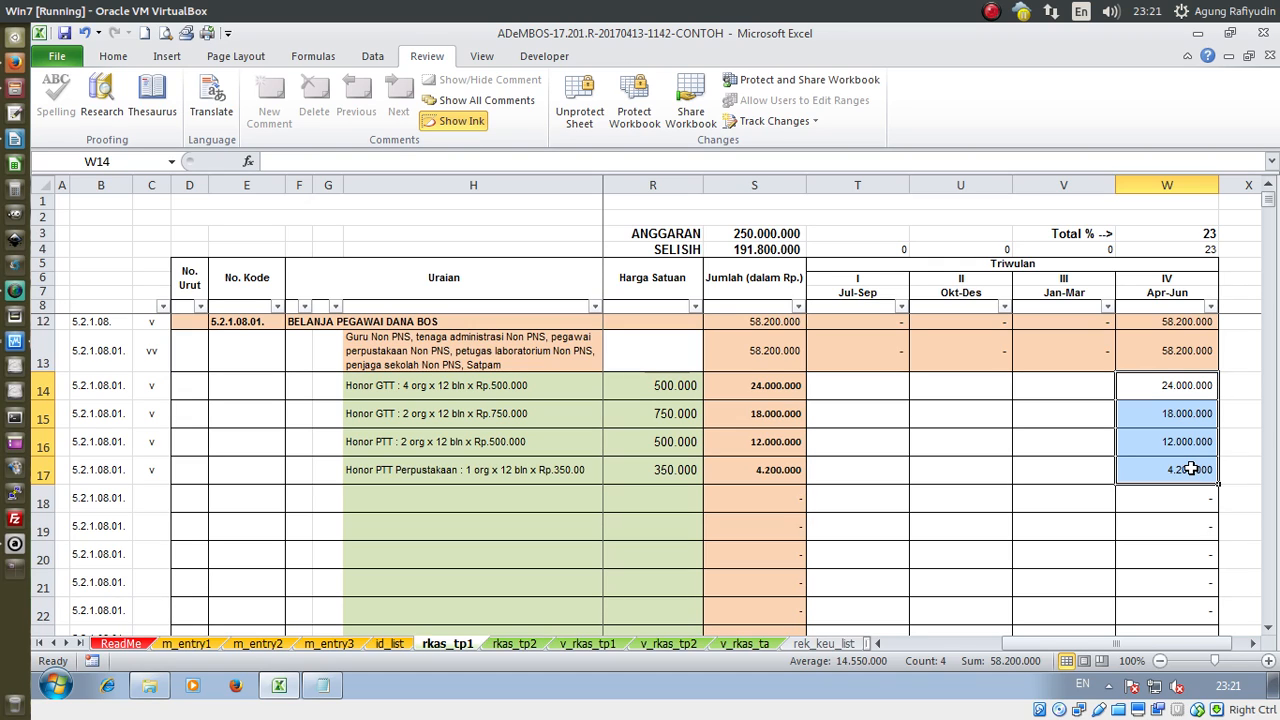
pyautogui.click(846, 390)
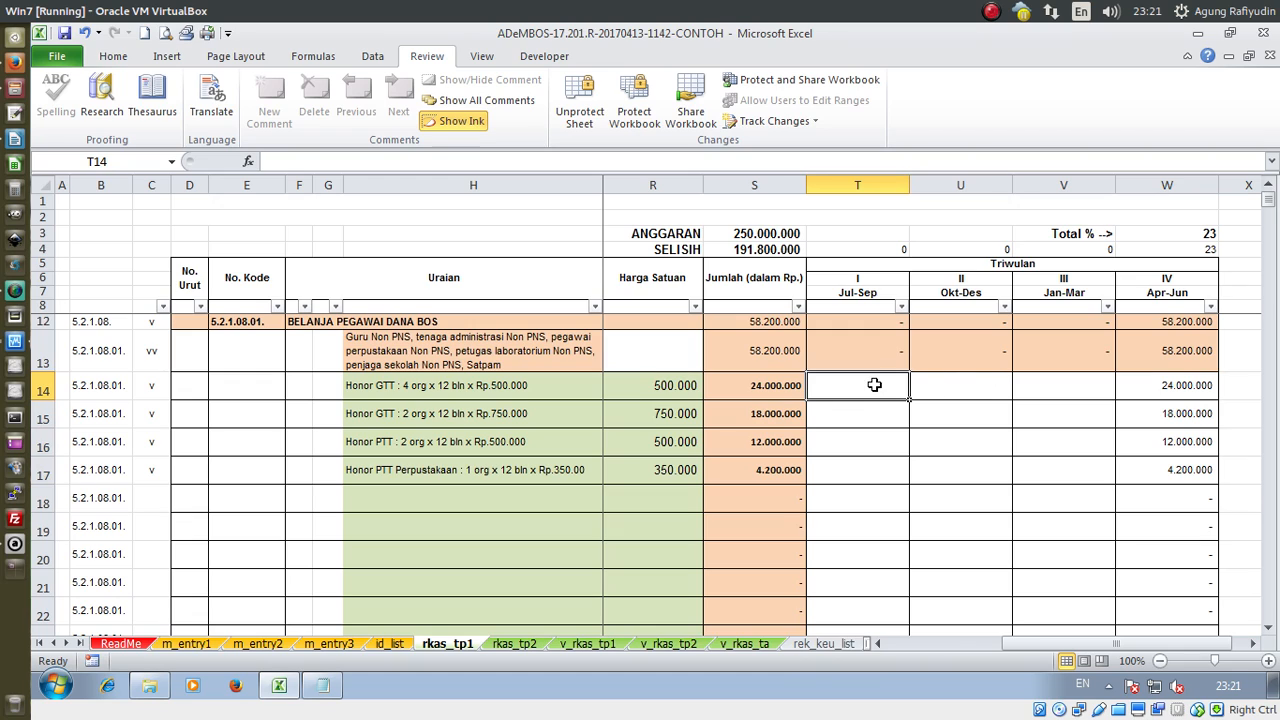
# Examine the Triwulan I to III cells T14 to V14 for Honor GTT against the Triwulan IV cell W14
pyautogui.moveTo(871, 383); pyautogui.dragTo(1062, 384)
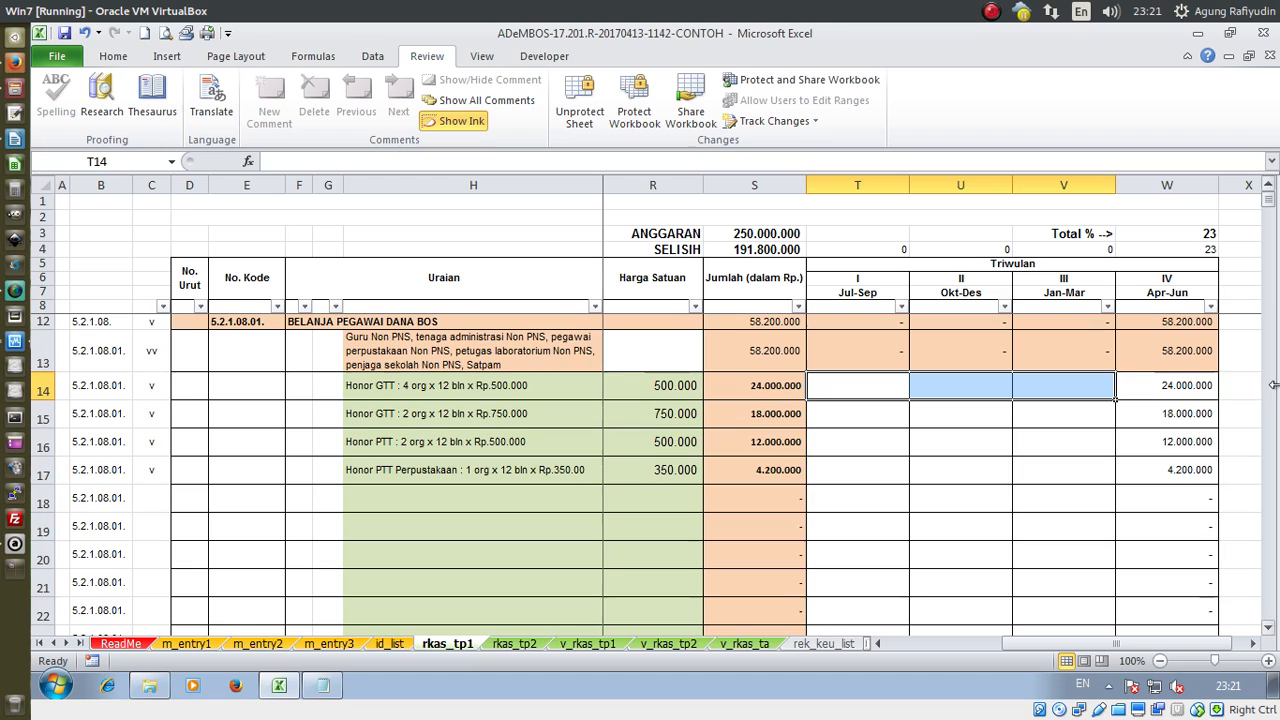
pyautogui.click(1193, 384)
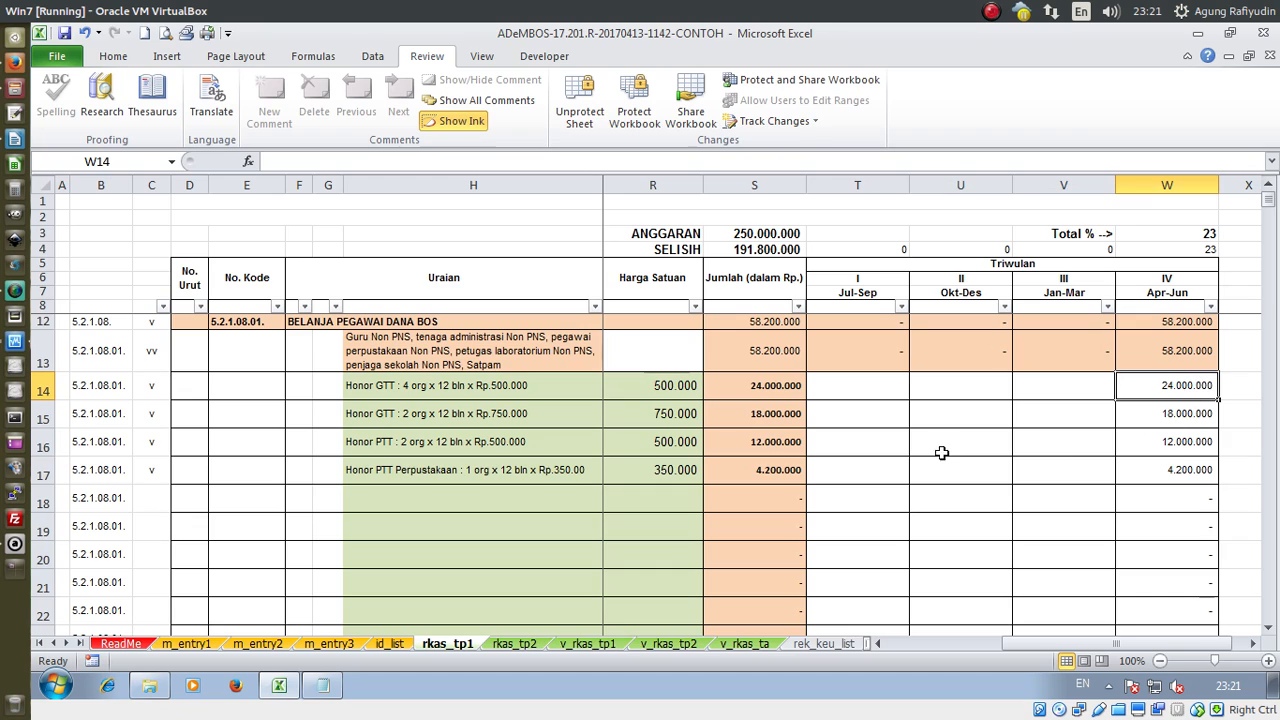
pyautogui.click(857, 391)
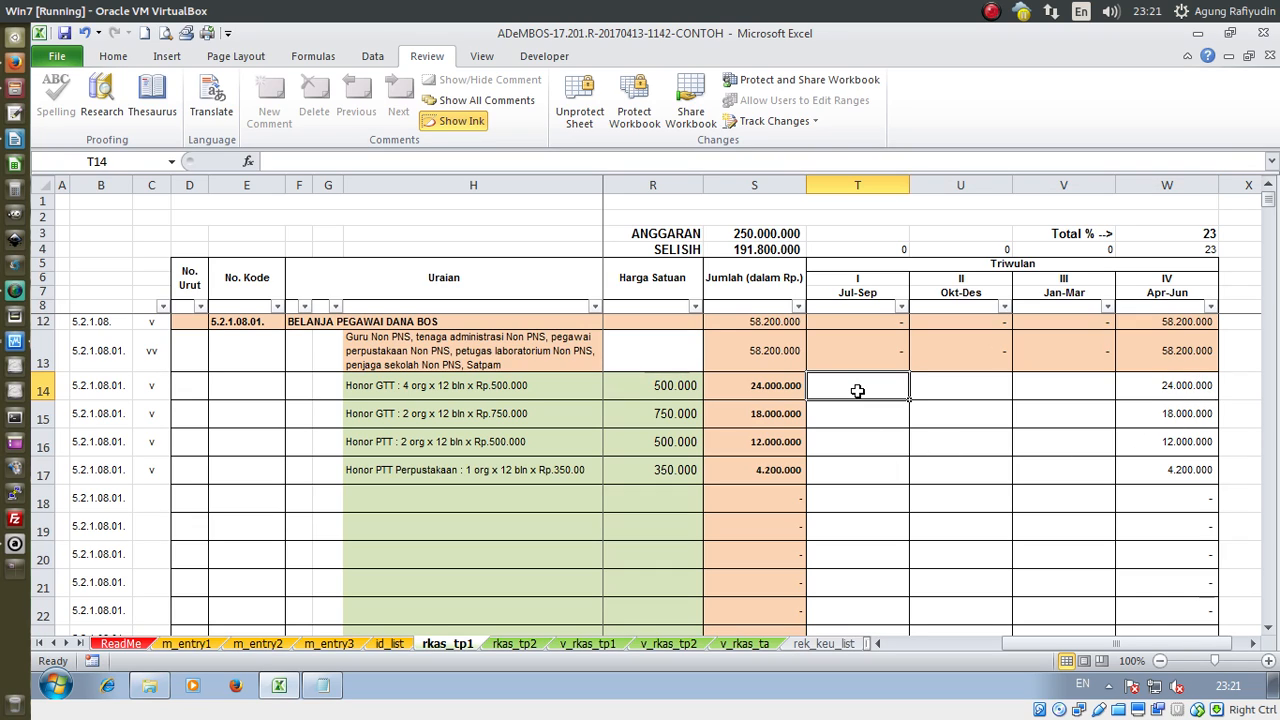
pyautogui.moveTo(857, 391); pyautogui.dragTo(1043, 391)
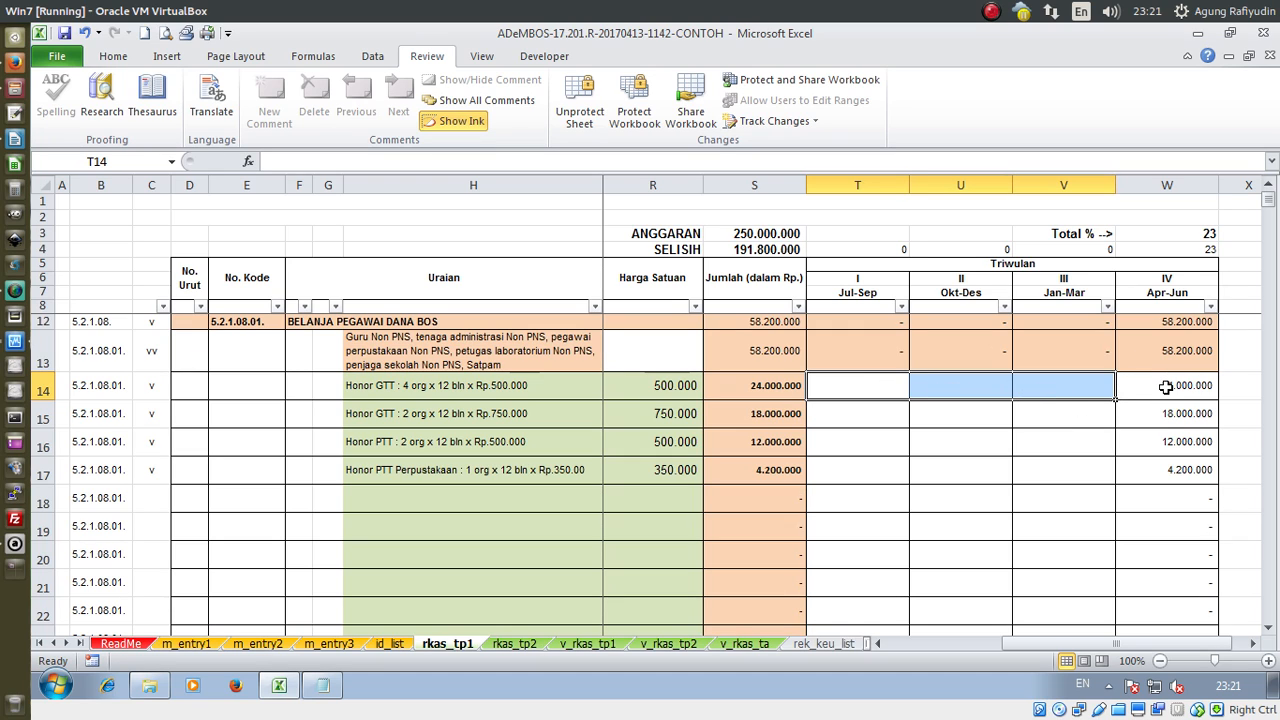
pyautogui.click(1166, 387)
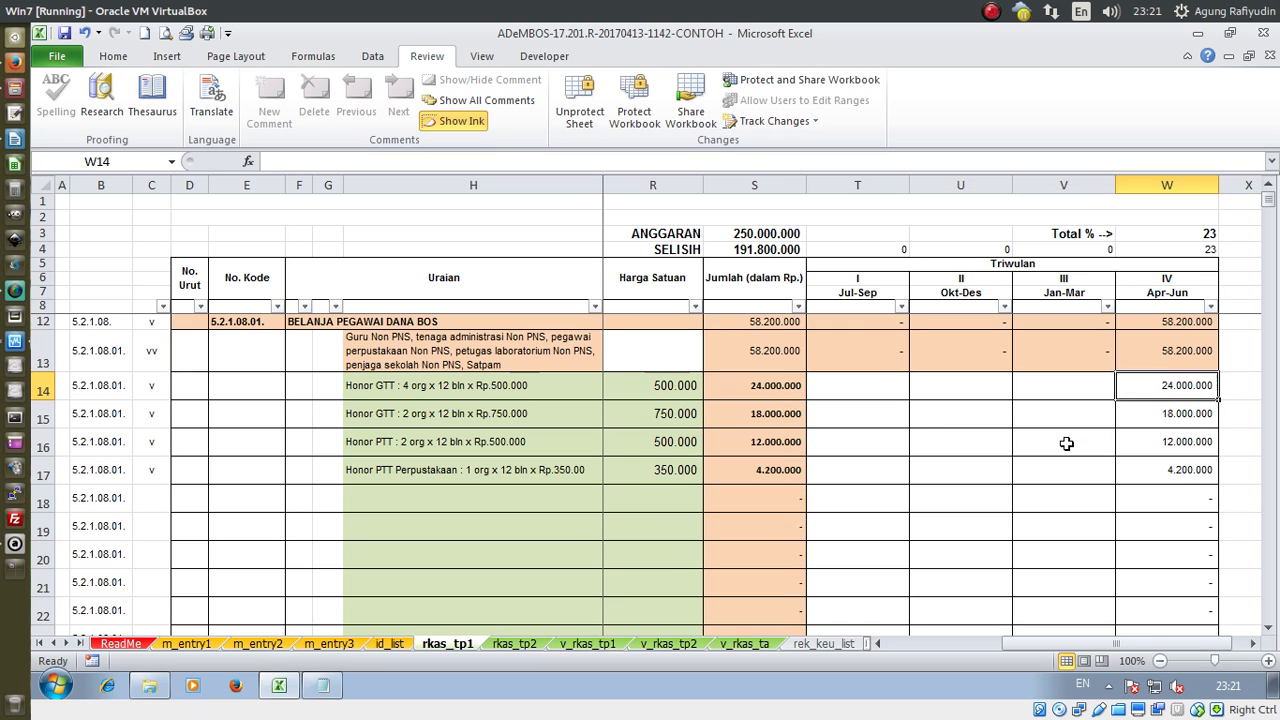
# Enter 6000000 in T14, U14 and V14 as the Triwulan I, II and III amounts for the first Honor GTT row
pyautogui.click(889, 384)
pyautogui.write('6')
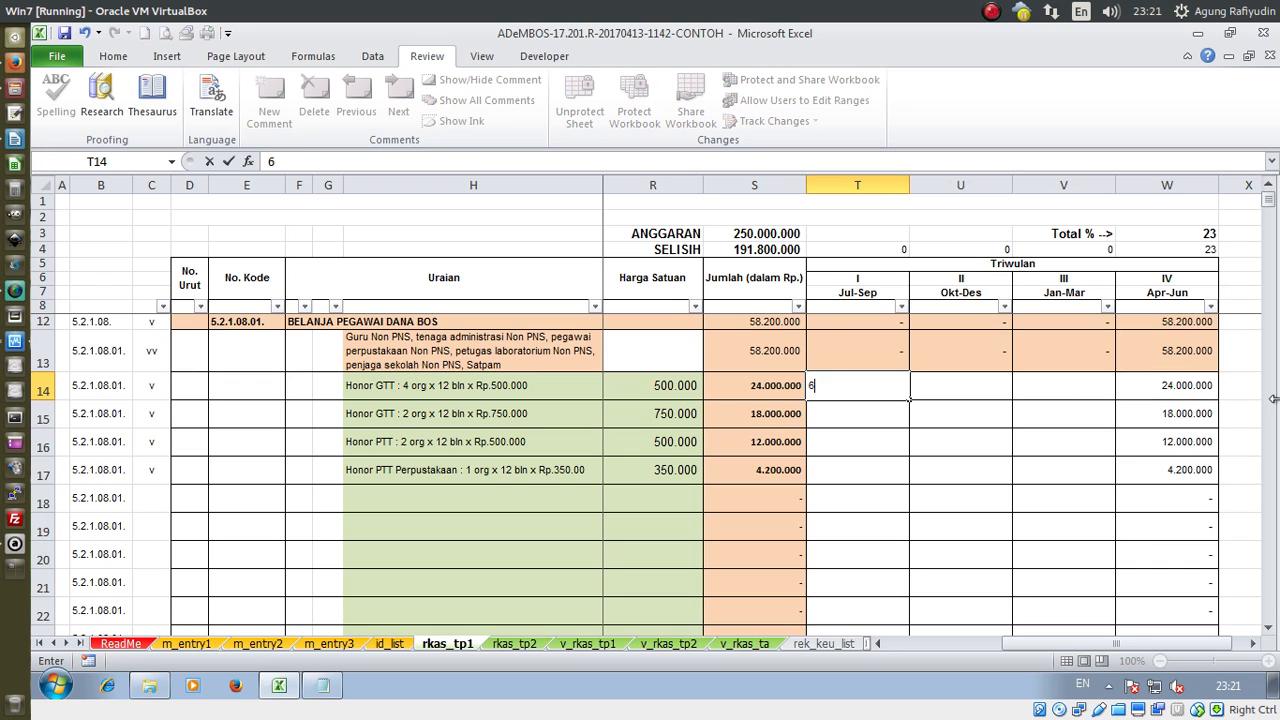
pyautogui.write('.000.000')
pyautogui.press('Tab')
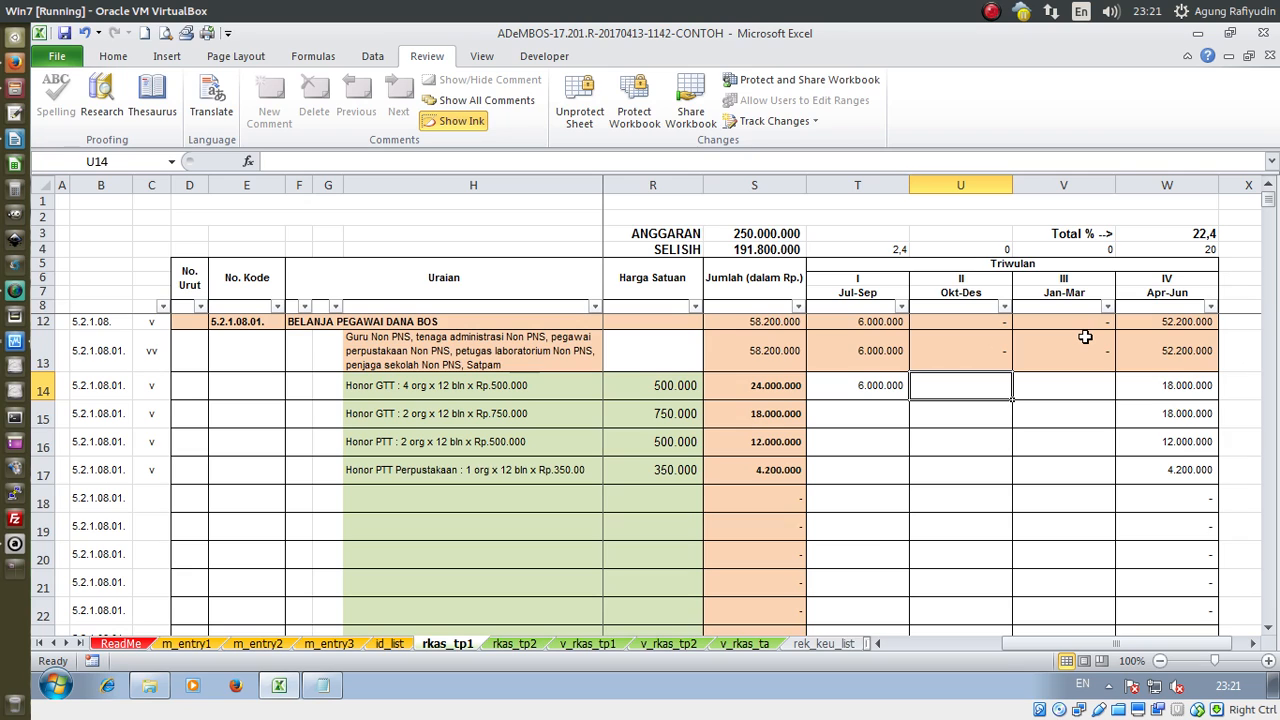
pyautogui.write('6000000')
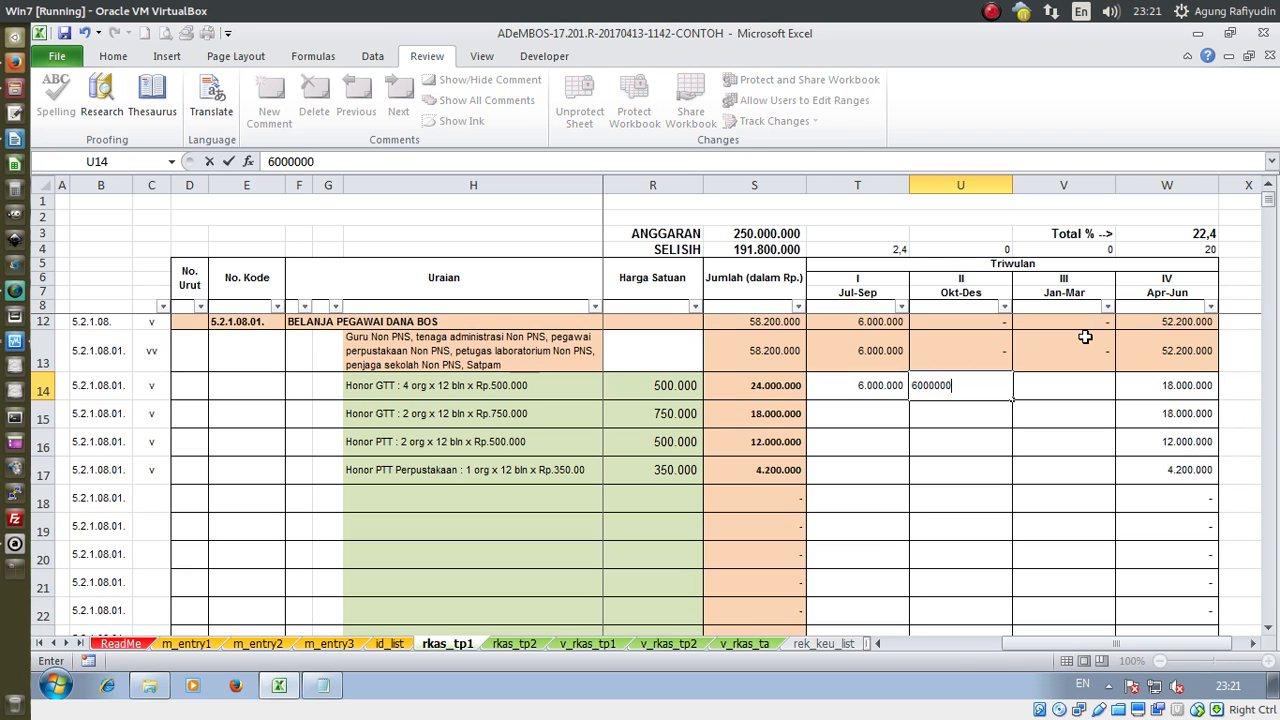
pyautogui.press('Tab')
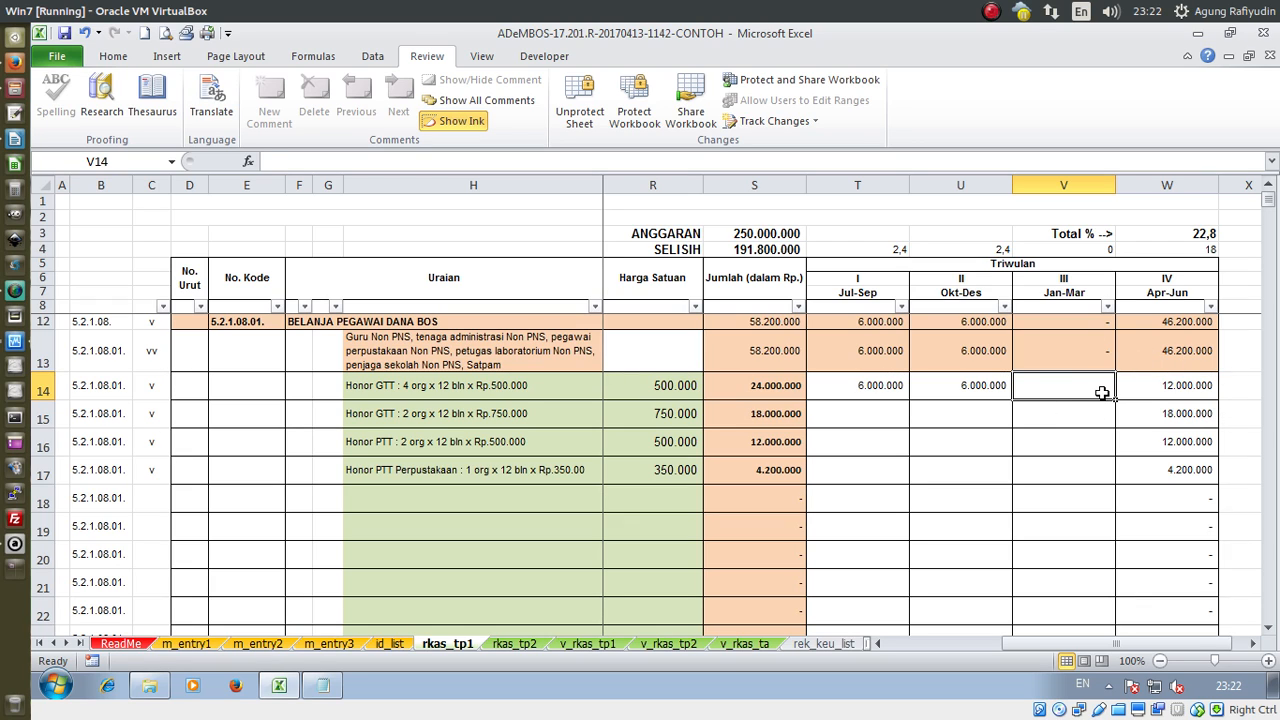
pyautogui.write('6000000')
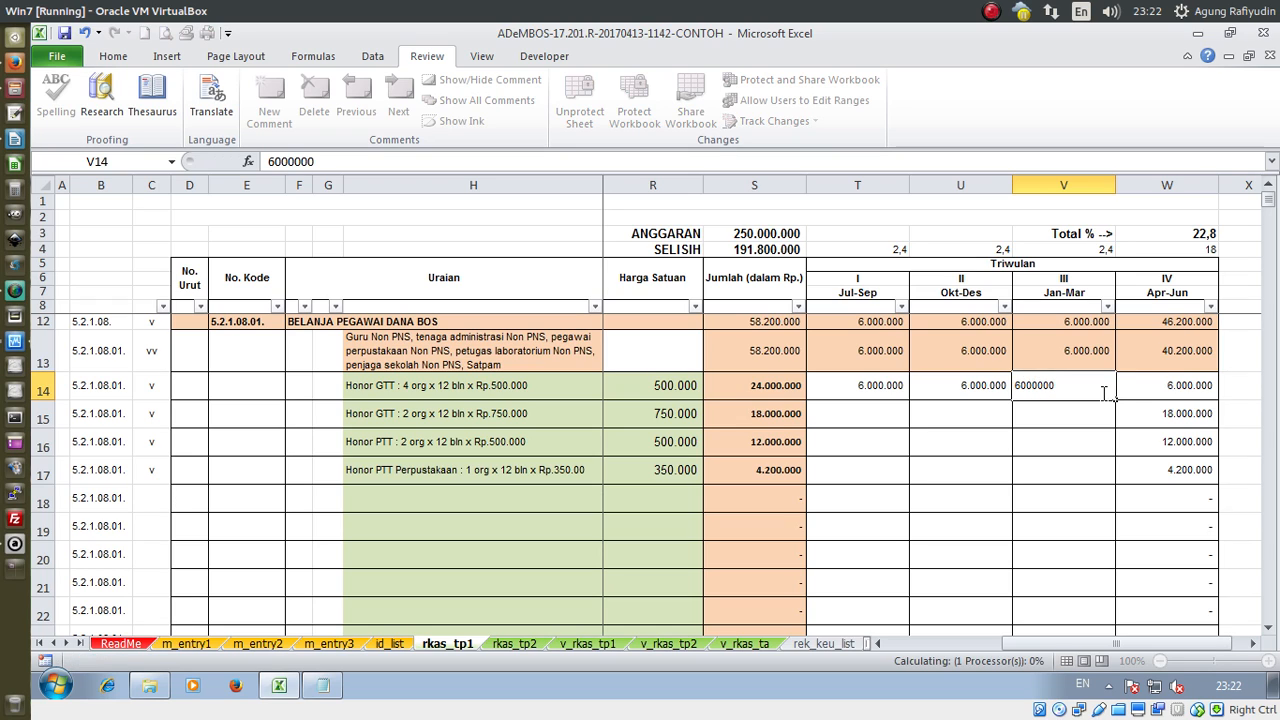
pyautogui.press('Return')
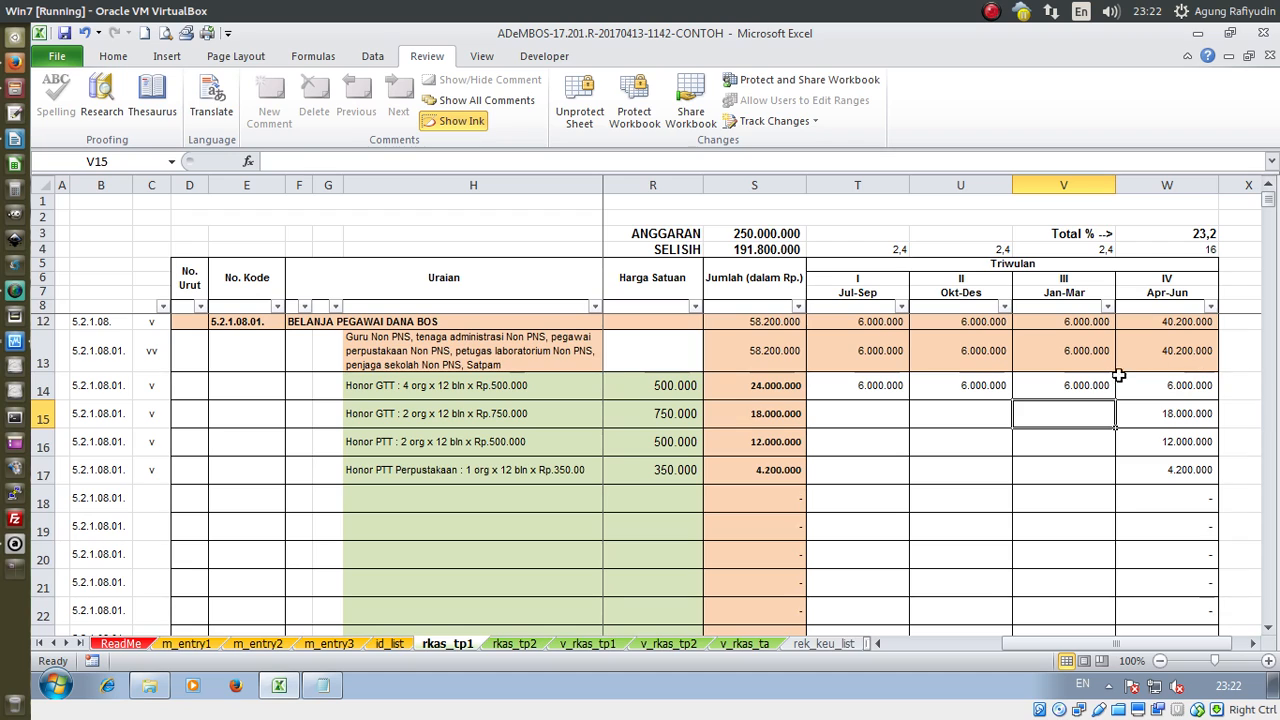
# Try 12000000 as the Triwulan III amount in V14, check Triwulan IV in W14, and set V14 back to 6000000
pyautogui.click(1094, 387)
pyautogui.write('12000000')
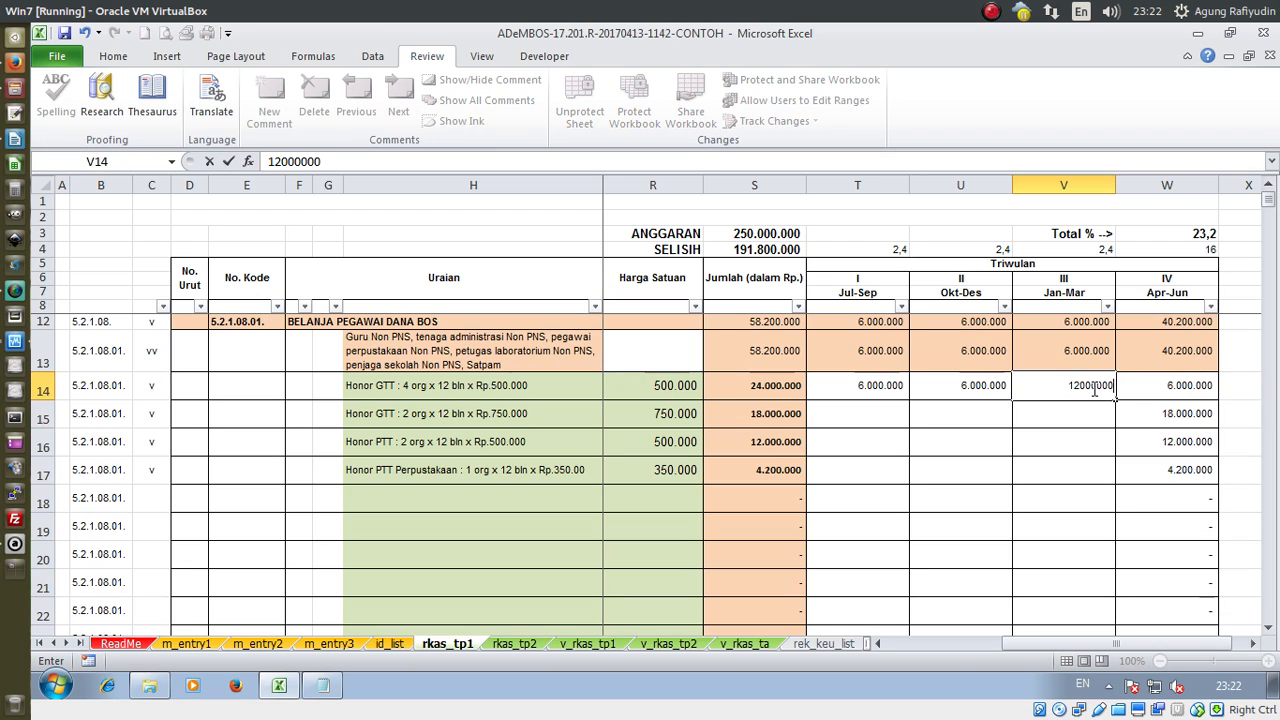
pyautogui.hotkey('ctrl', 'Return')
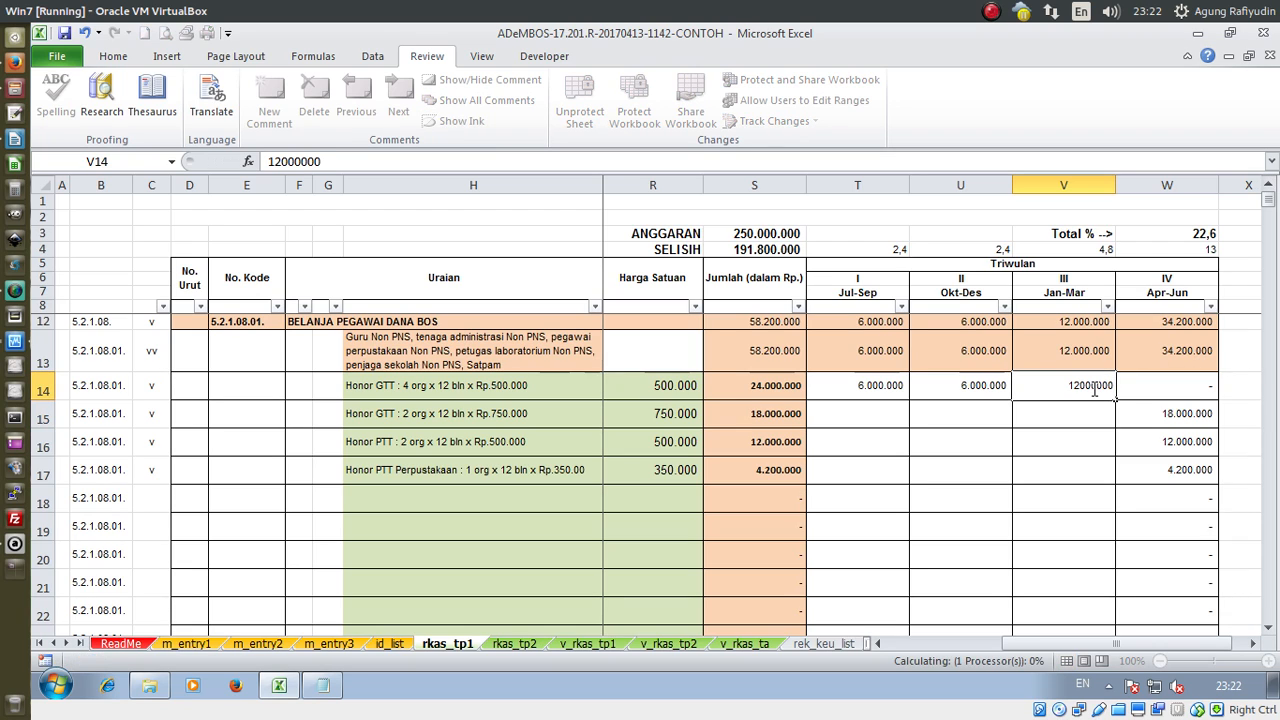
pyautogui.click(1173, 397)
pyautogui.press('Delete')
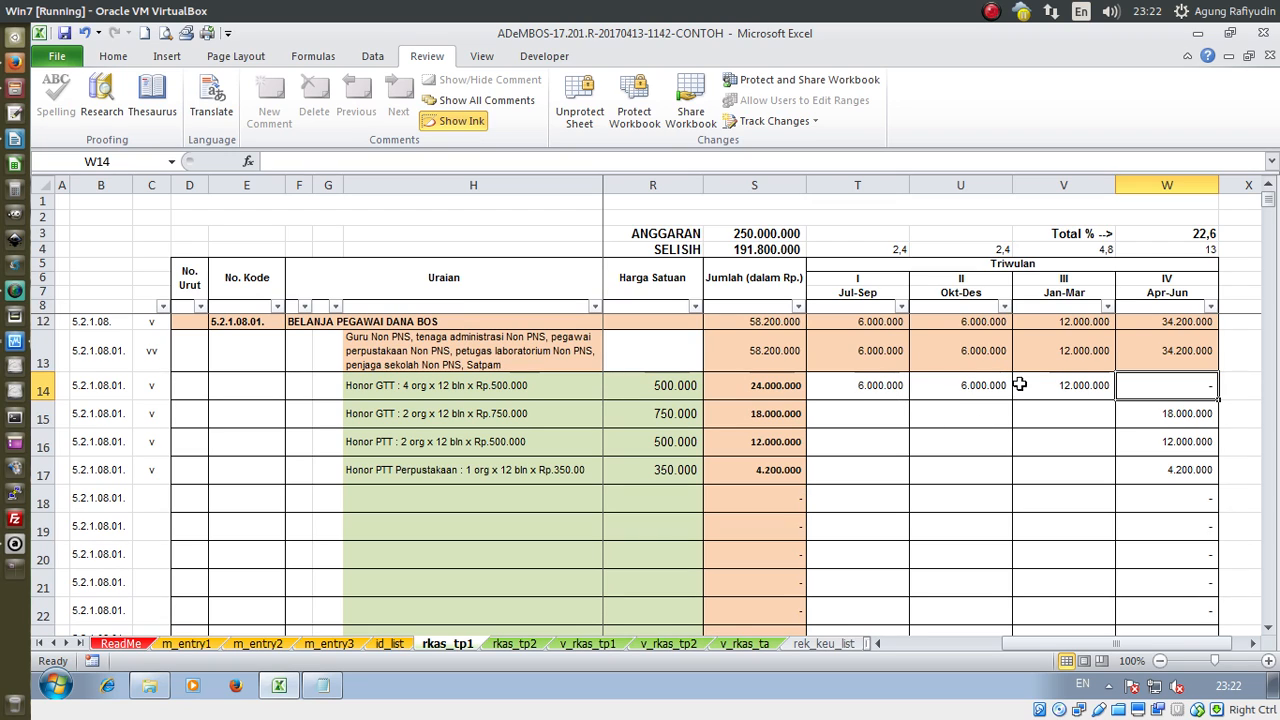
pyautogui.click(1062, 388)
pyautogui.write('6.')
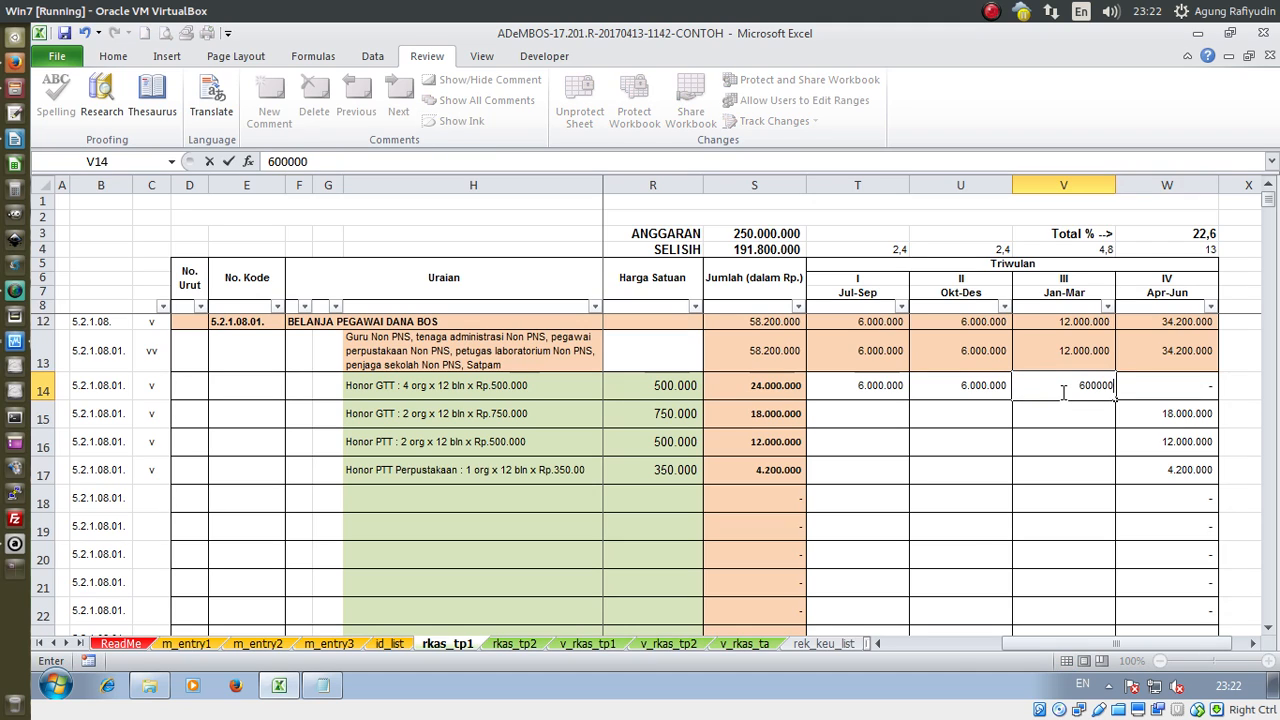
pyautogui.write('000.000')
pyautogui.press('Return')
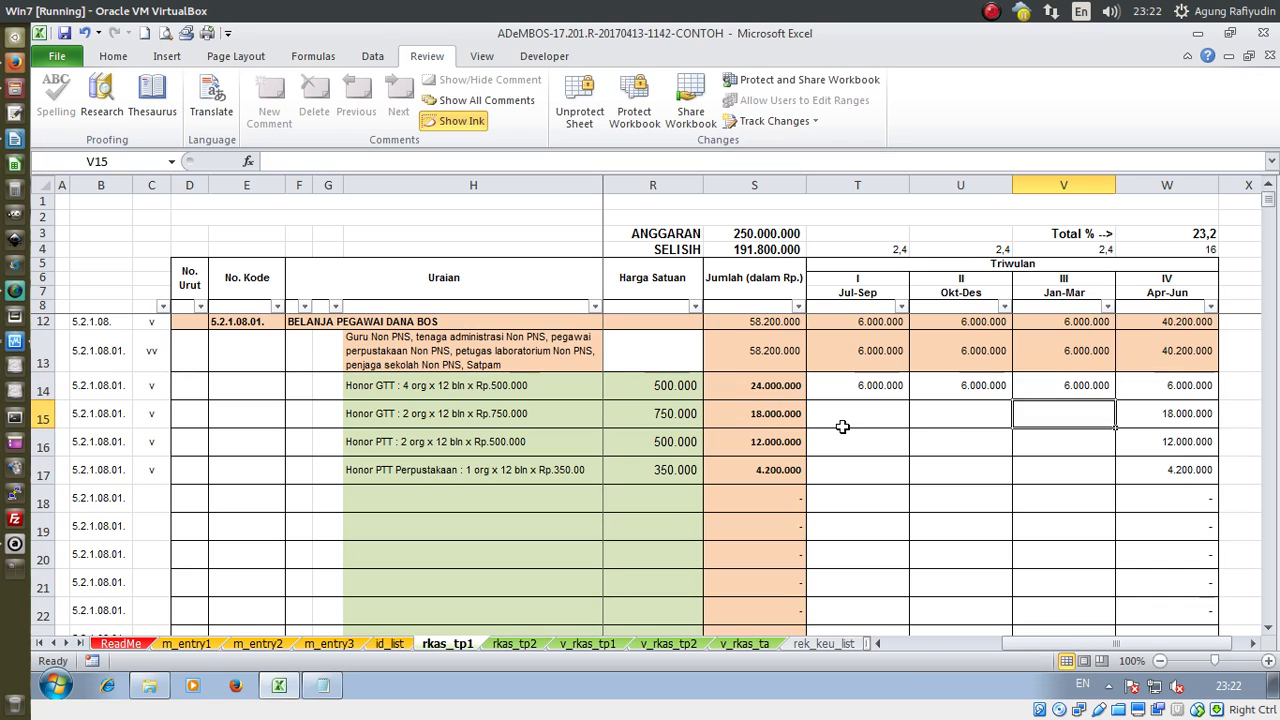
# Try the formula =18000000/4 as the Triwulan I amount for the second Honor GTT row in T15
pyautogui.click(858, 413)
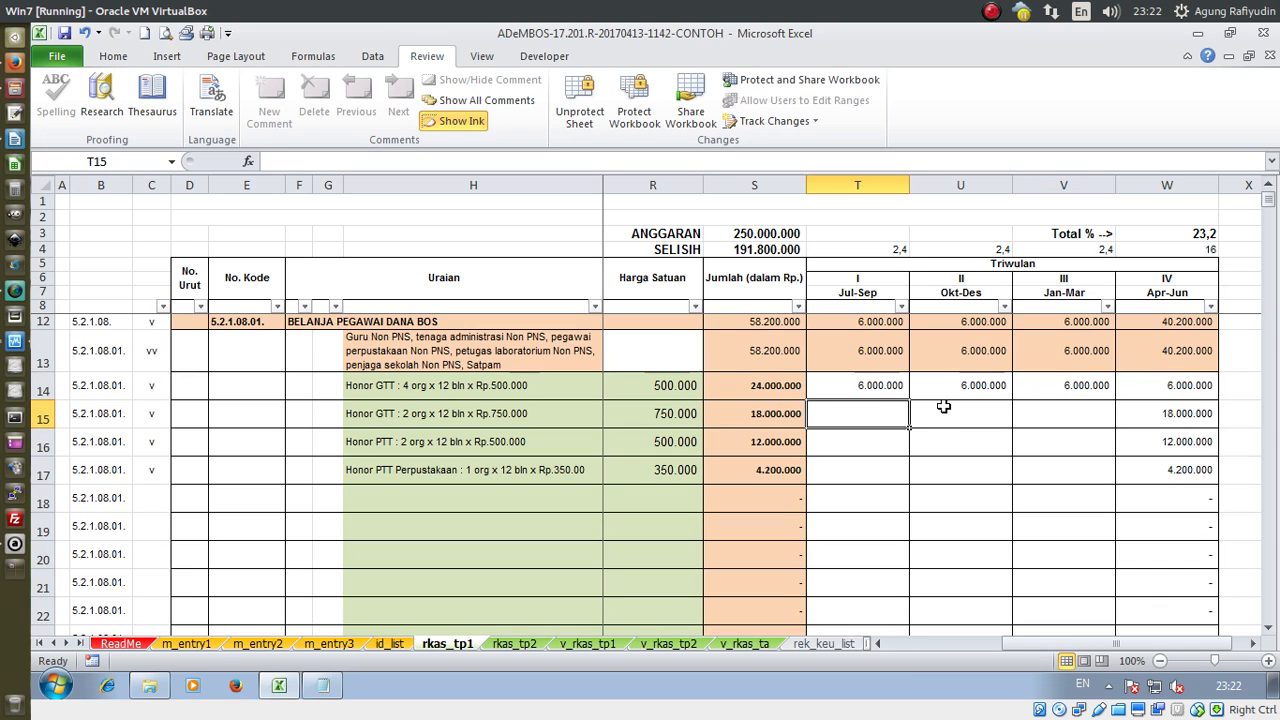
pyautogui.write('=')
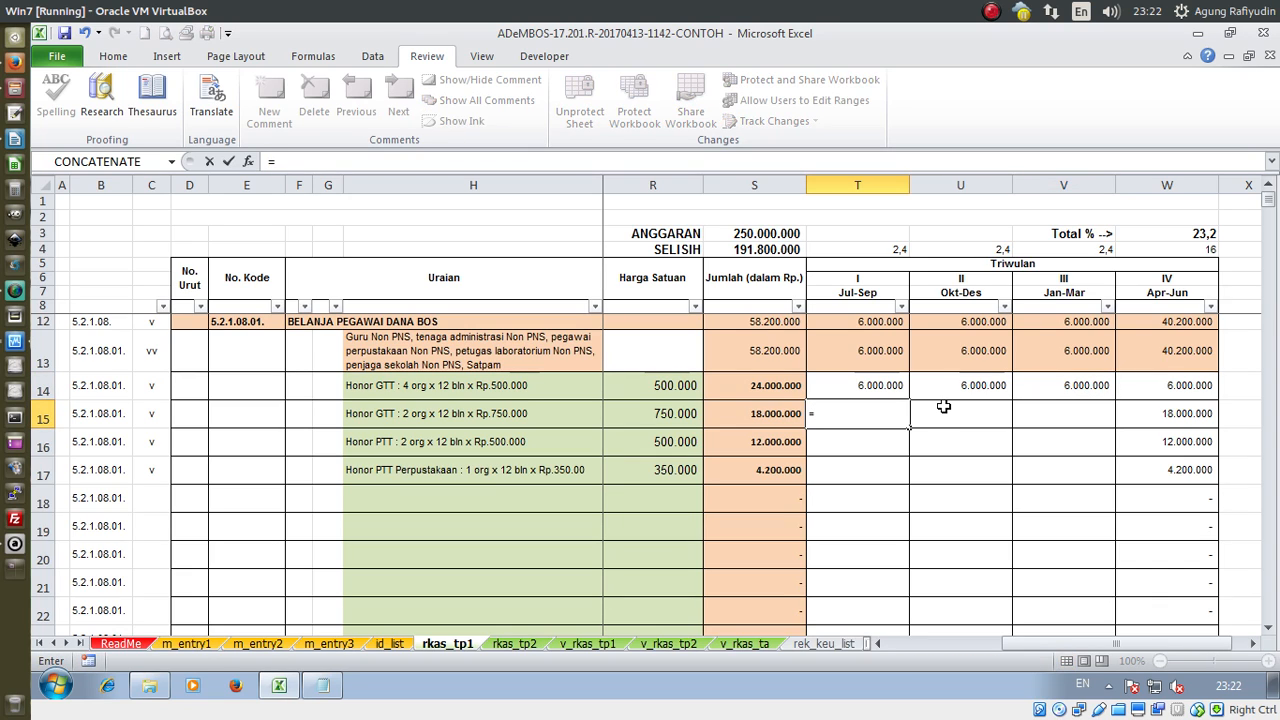
pyautogui.write('18000000/4')
pyautogui.press('Return')
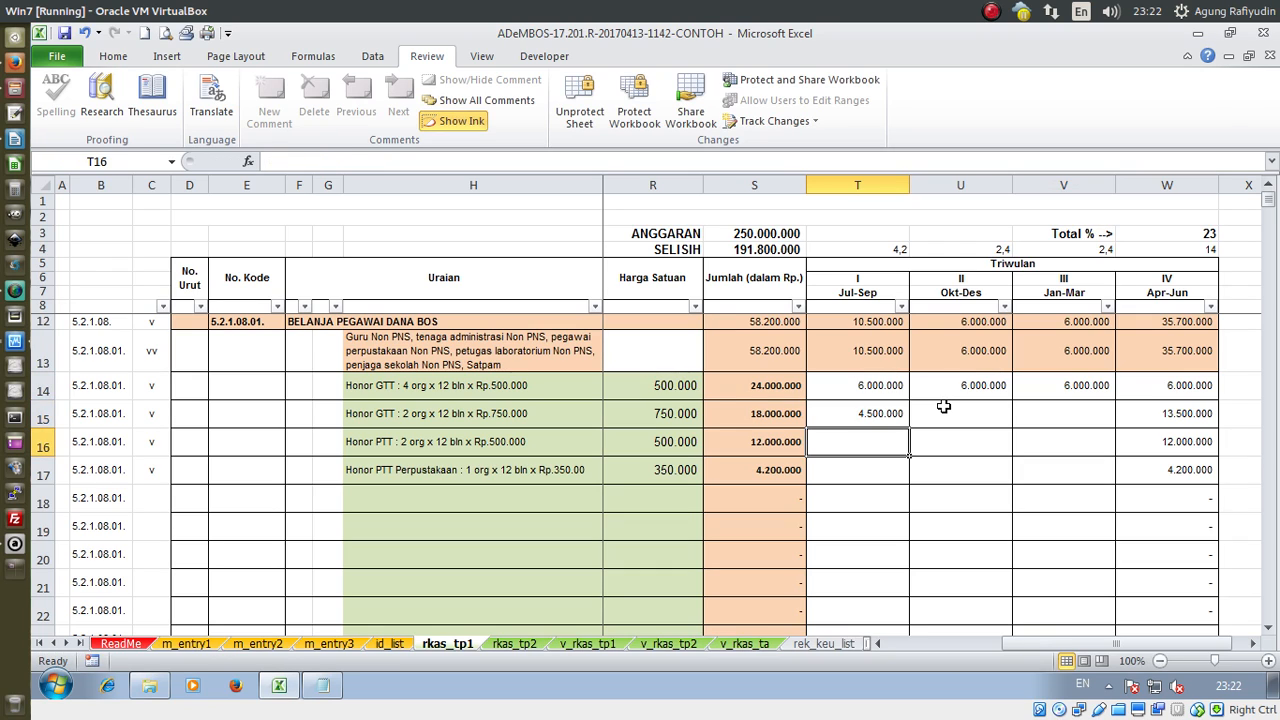
# Set the Triwulan I amount in T15 to 4500000 and copy it to Triwulan II and III in U15 and V15
pyautogui.press('Up')
pyautogui.write('45000')
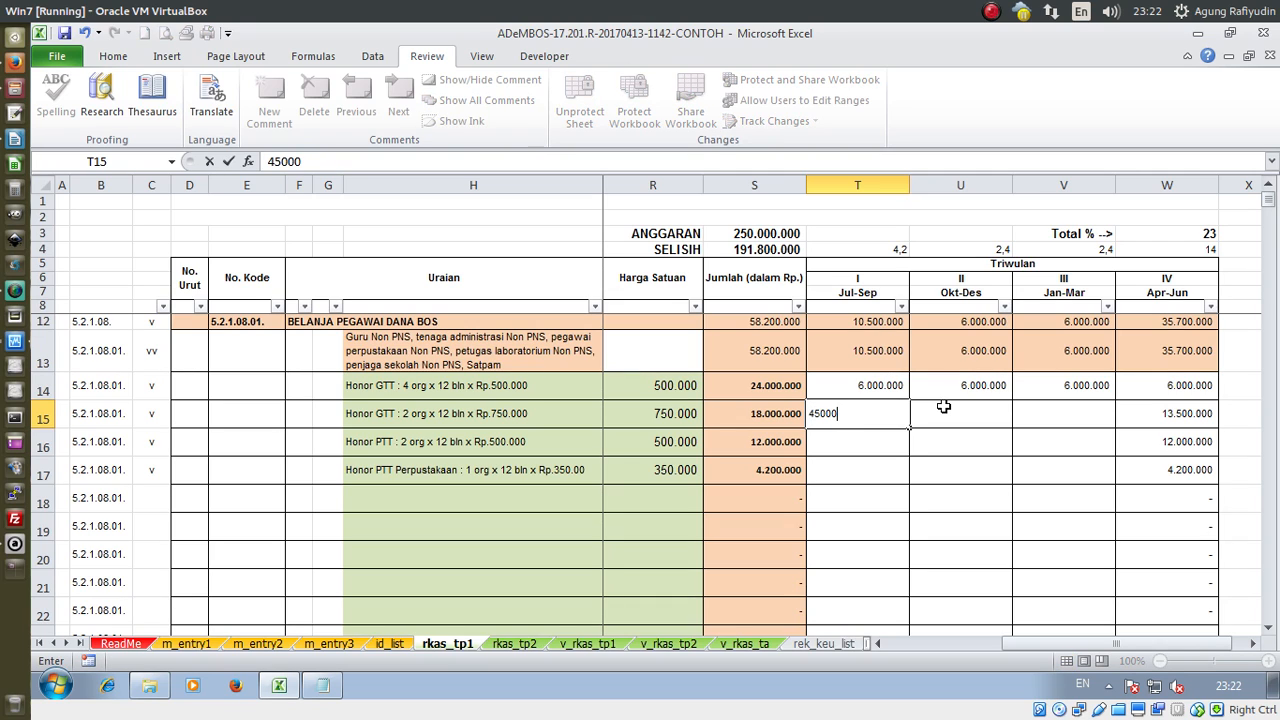
pyautogui.write('00')
pyautogui.hotkey('ctrl', 'Return')
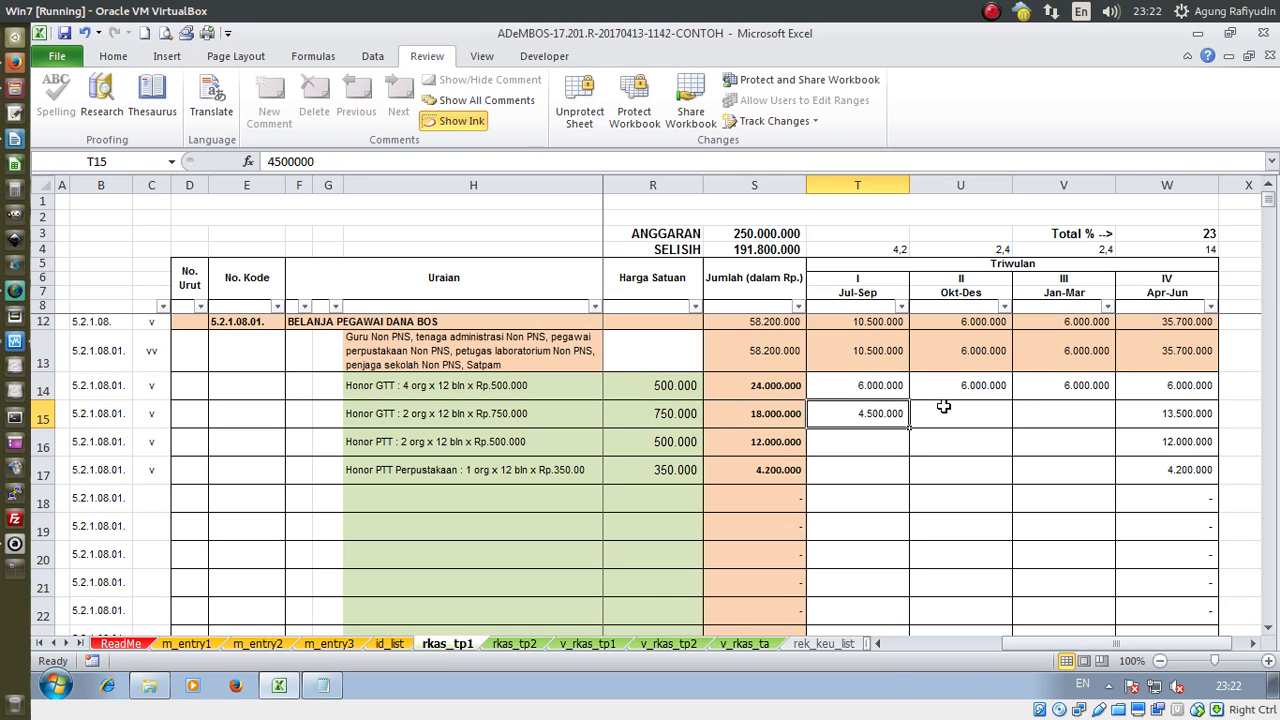
pyautogui.hotkey('ctrl', 'c')
pyautogui.moveTo(943, 406); pyautogui.dragTo(1050, 413)
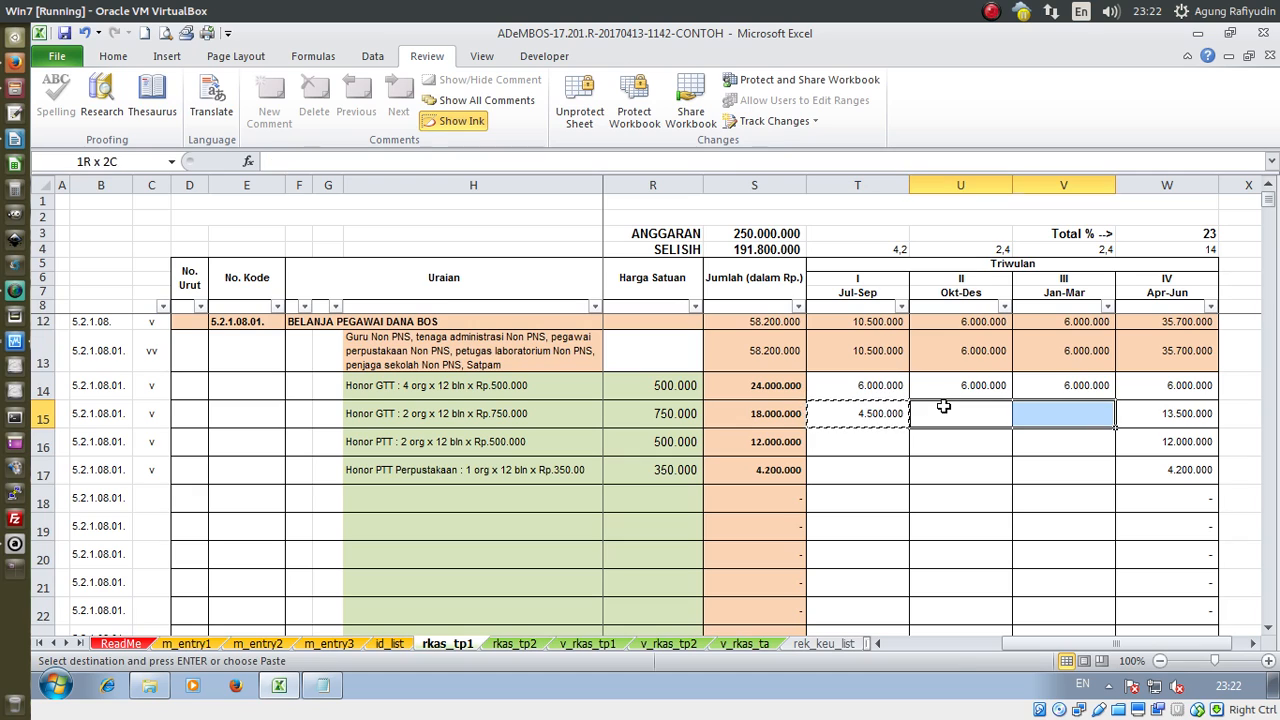
pyautogui.hotkey('ctrl', 'v')
# Enter the Triwulan I amounts 3000000 for Honor PTT in T16 and =4200000/4 for Honor PTT Perpustakaan in T17
pyautogui.press('Down')
pyautogui.press('Left')
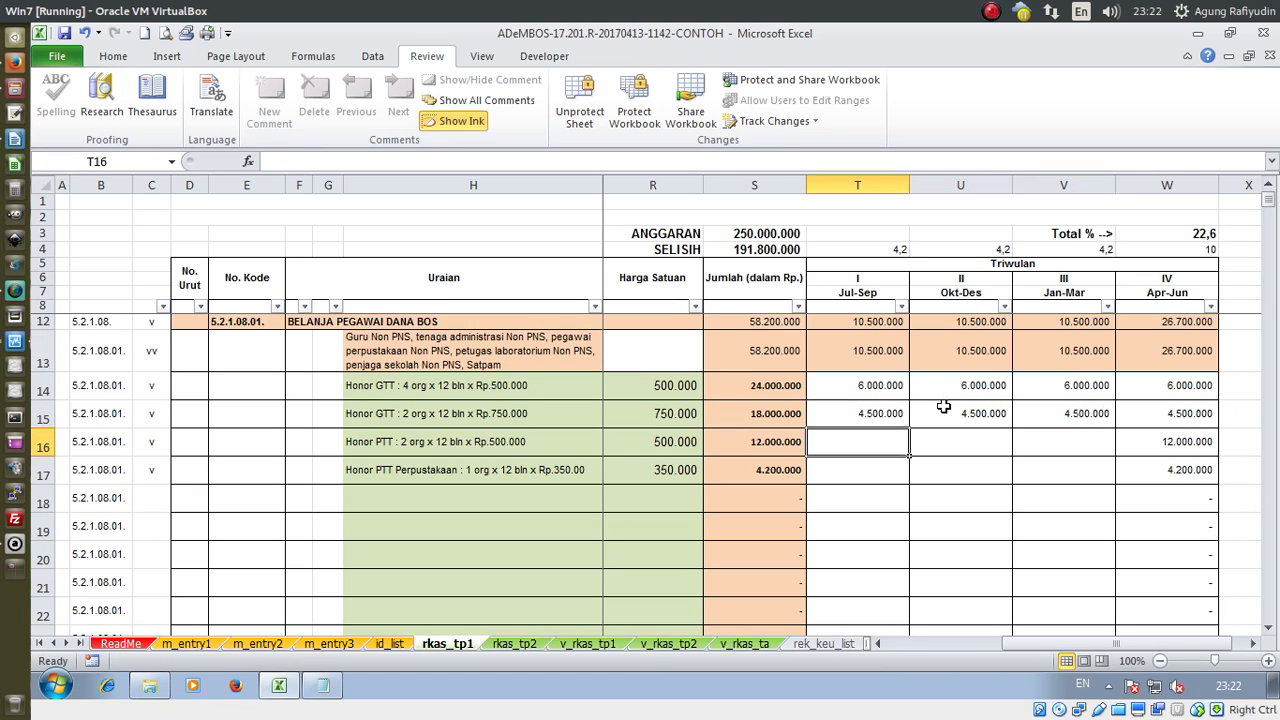
pyautogui.write('3000000')
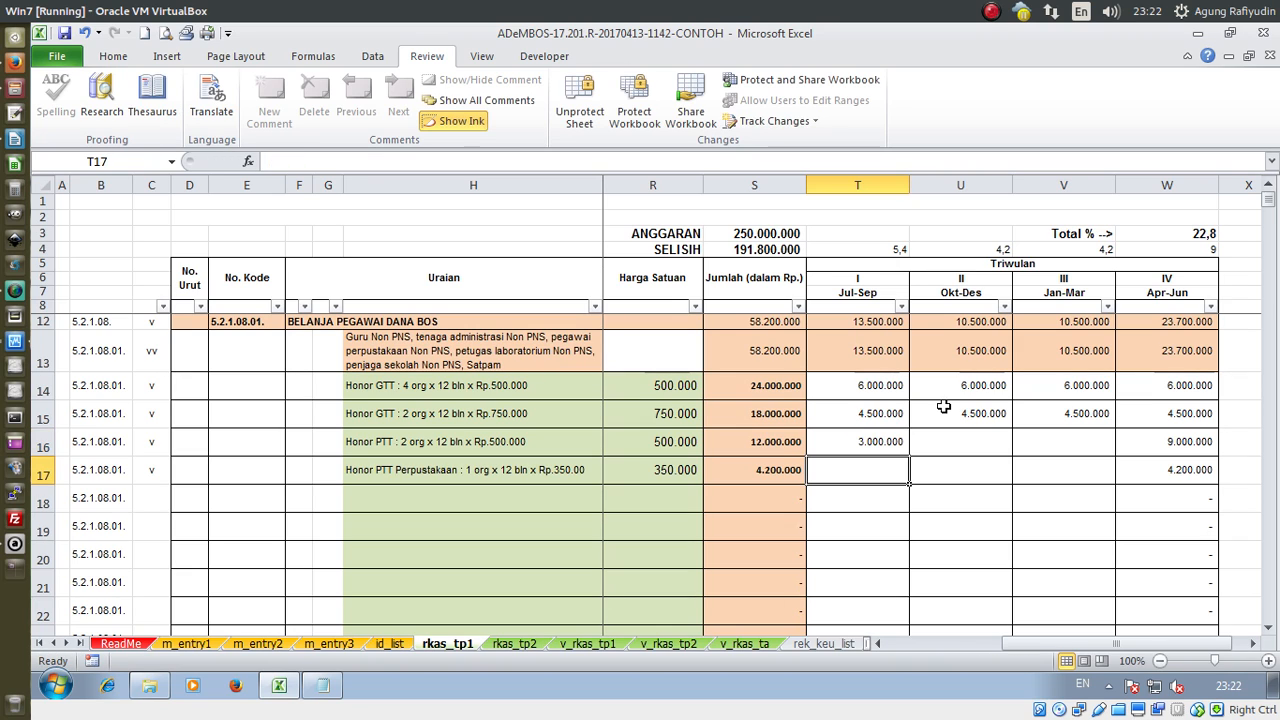
pyautogui.press('Return')
pyautogui.write('=')
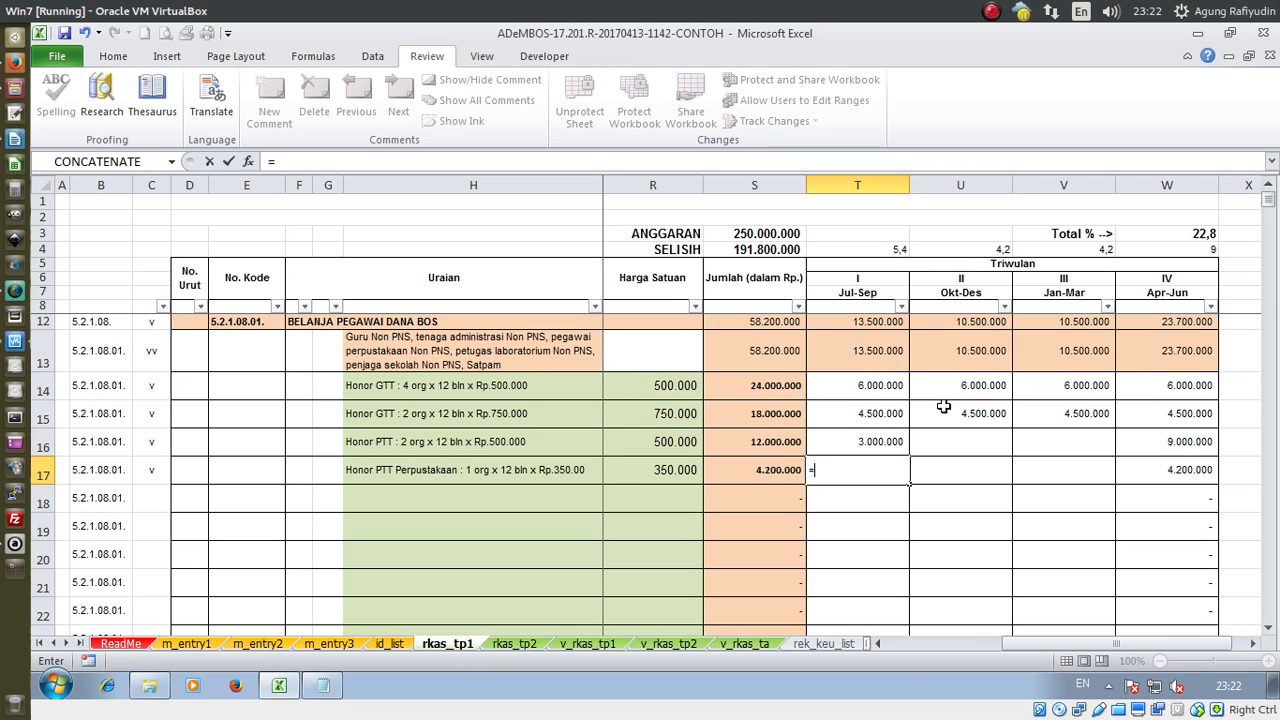
pyautogui.write('4200000')
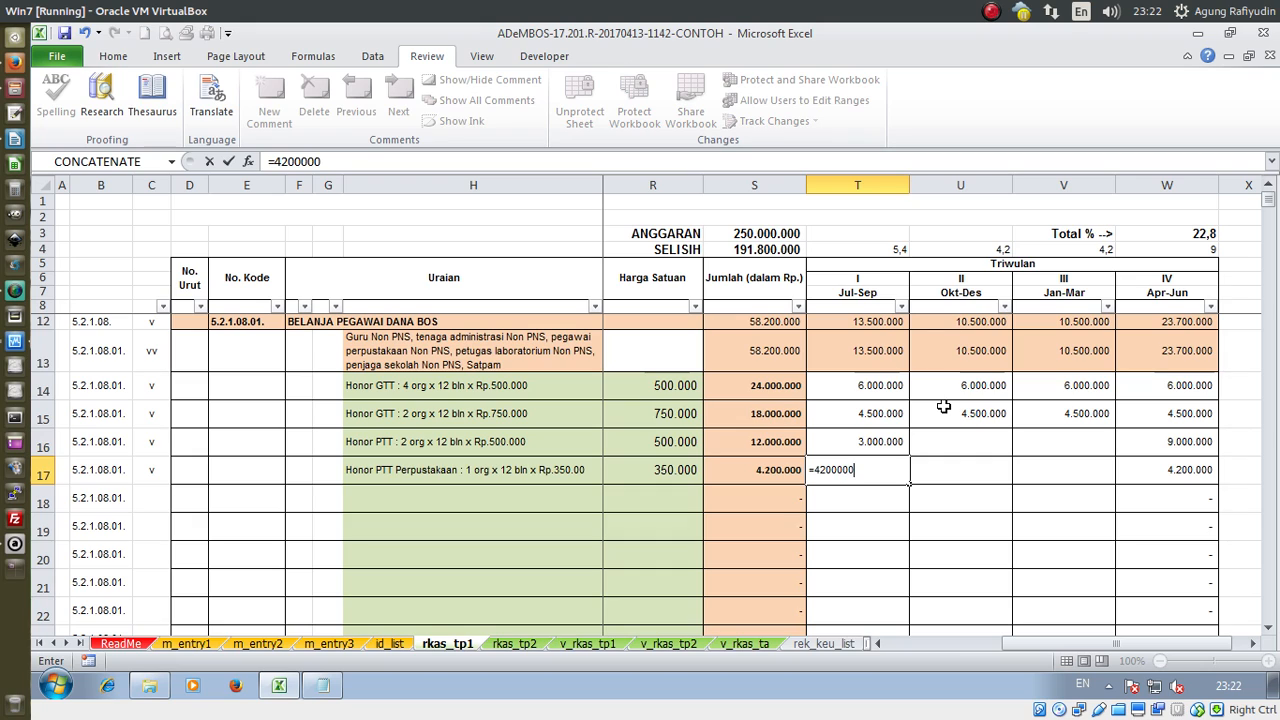
pyautogui.write('/4')
pyautogui.press('Return')
# Copy the Honor PTT Triwulan I amount from T16 to Triwulan II and III in U16 and V16
pyautogui.press('Right')
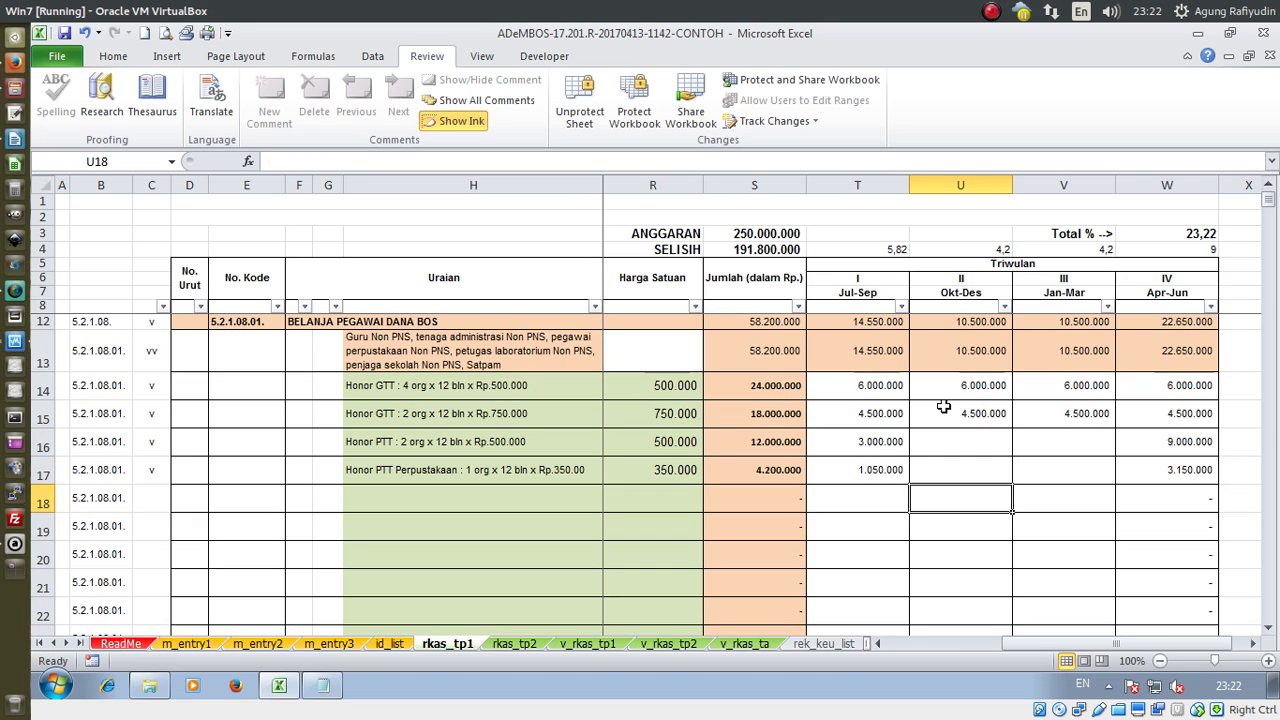
pyautogui.press('Up')
pyautogui.press('Up')
pyautogui.press('Left')
pyautogui.hotkey('ctrl', 'c')
pyautogui.press('Right')
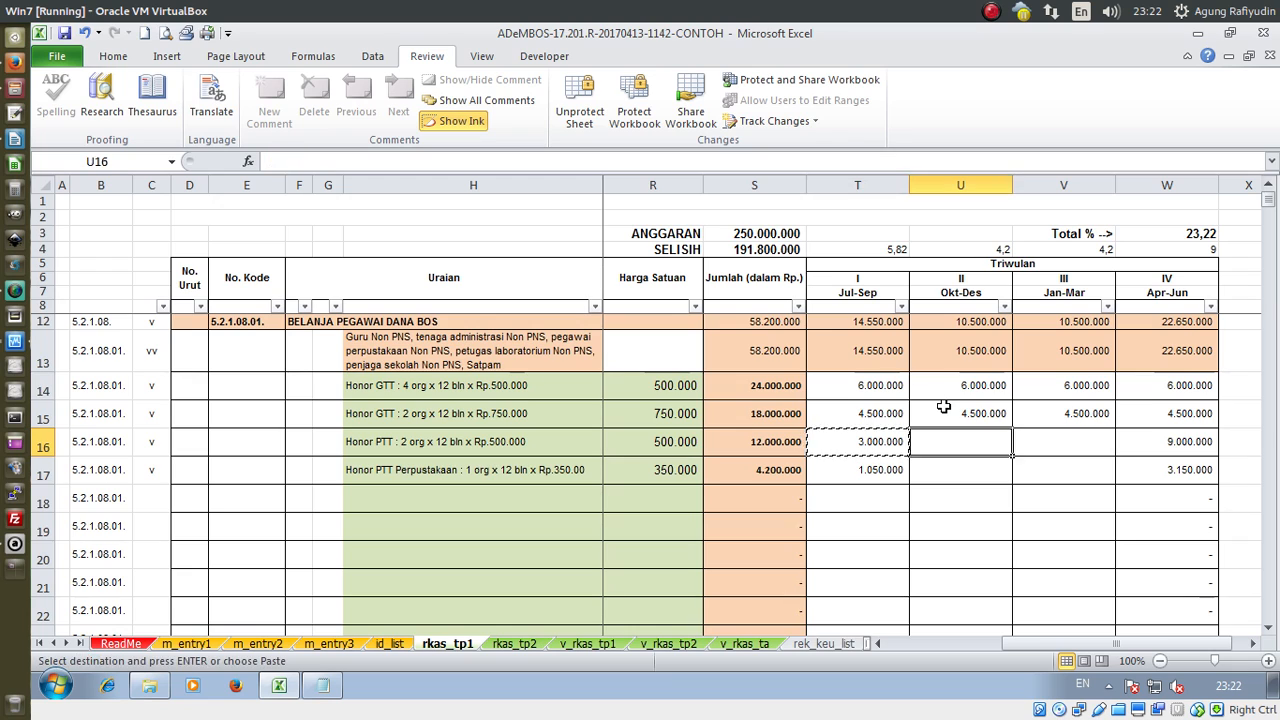
pyautogui.hotkey('shift', 'Right')
pyautogui.press('Return')
# Copy the Honor PTT Perpustakaan formula from T17 to Triwulan II and III in U17 and V17
pyautogui.press('Down')
pyautogui.press('Left')
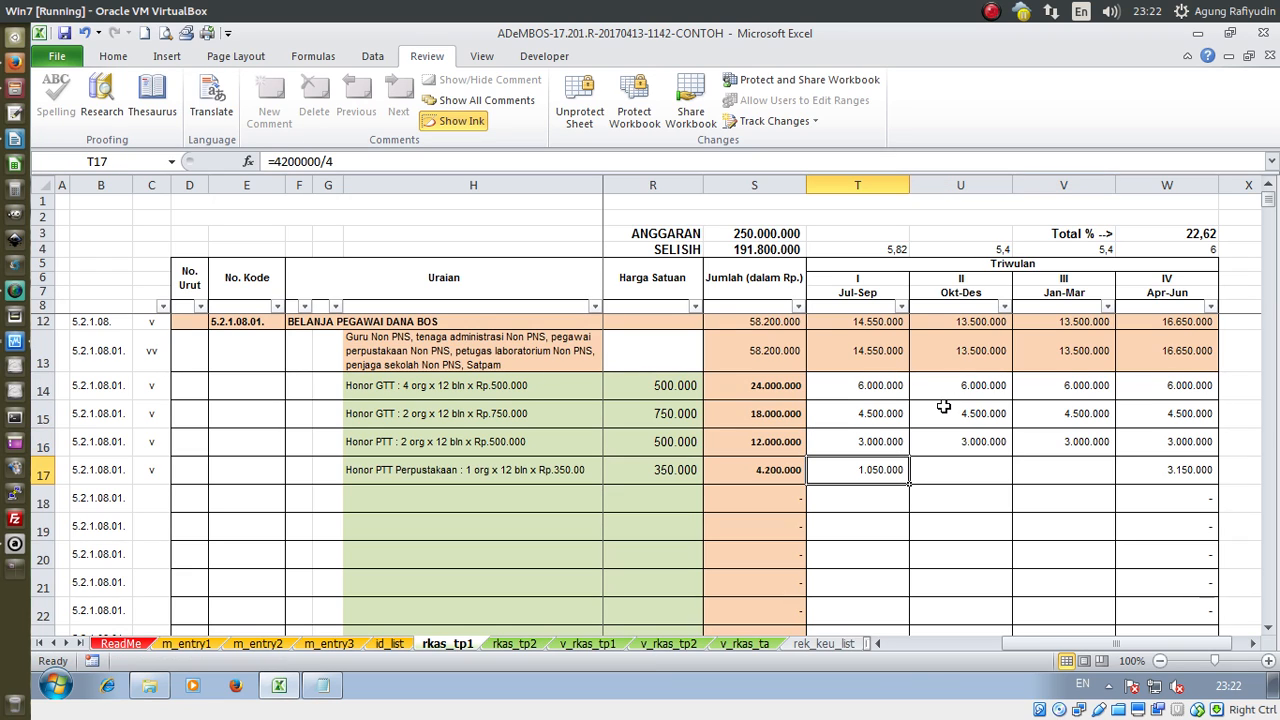
pyautogui.hotkey('ctrl', 'c')
pyautogui.press('Right')
pyautogui.hotkey('shift', 'Right')
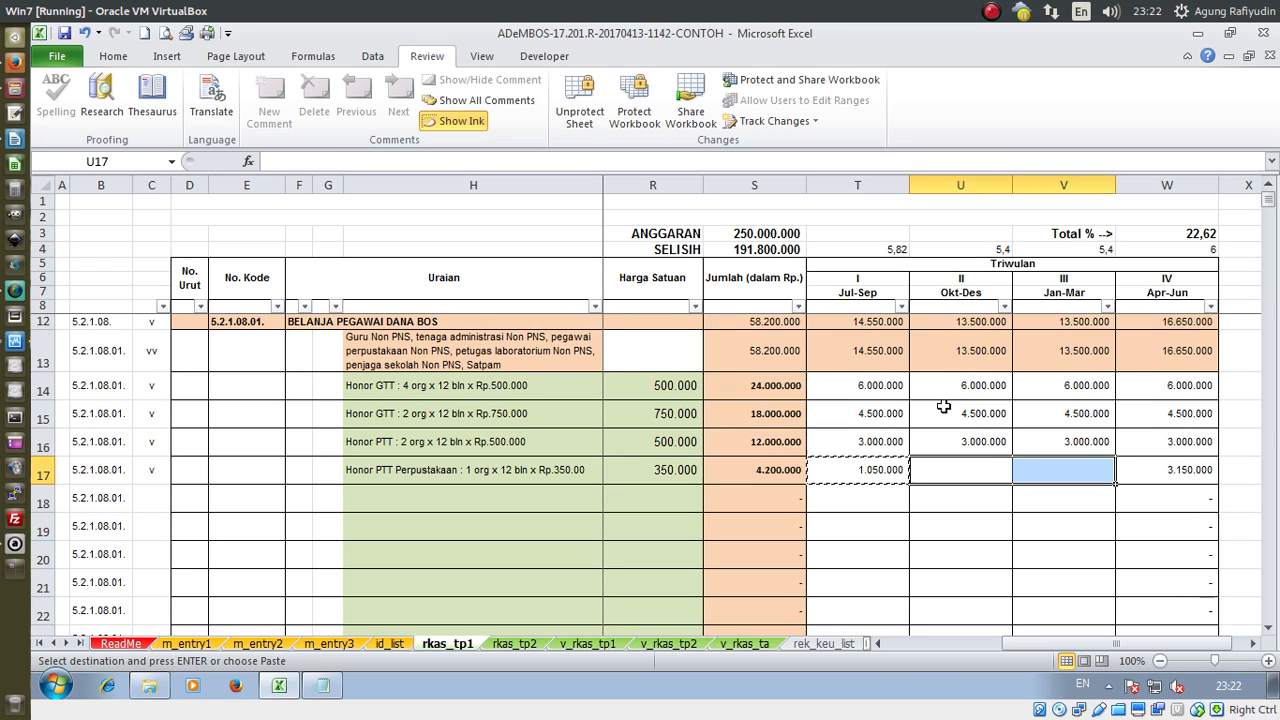
pyautogui.press('Return')
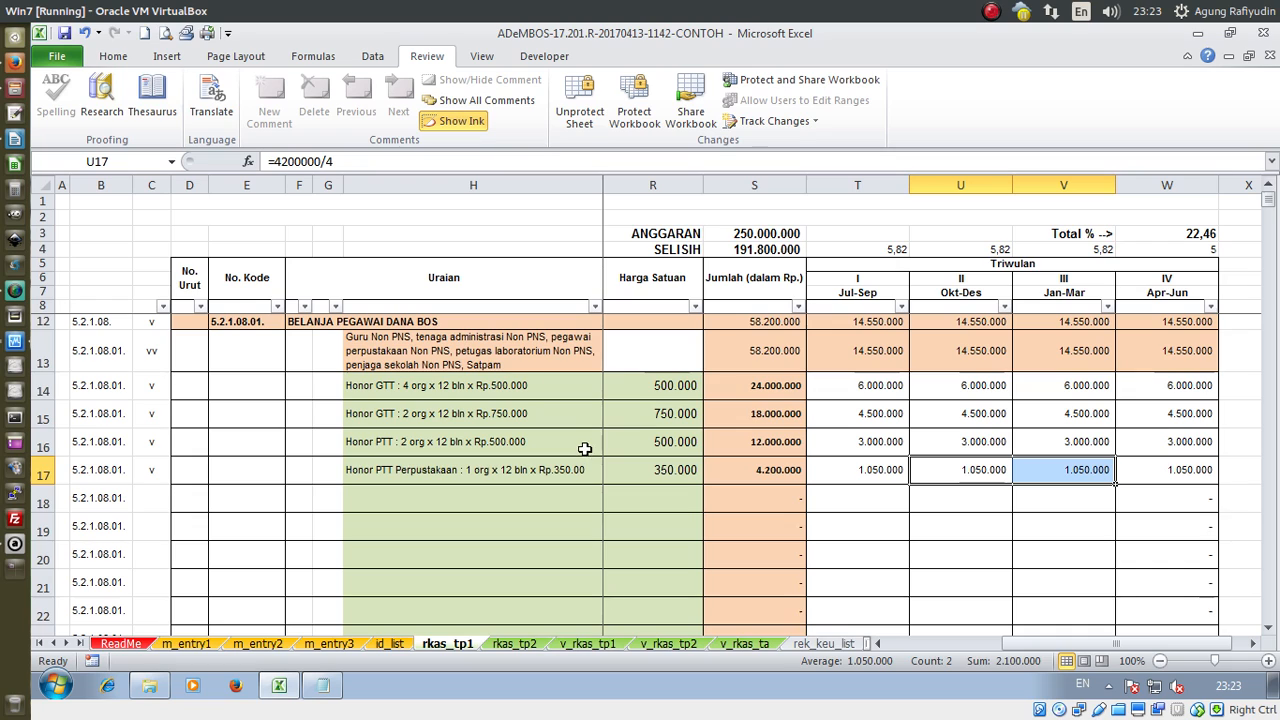
# Select the Uraian entry cells H14 to H63 to review the rows available for honorarium items
pyautogui.click(512, 388)
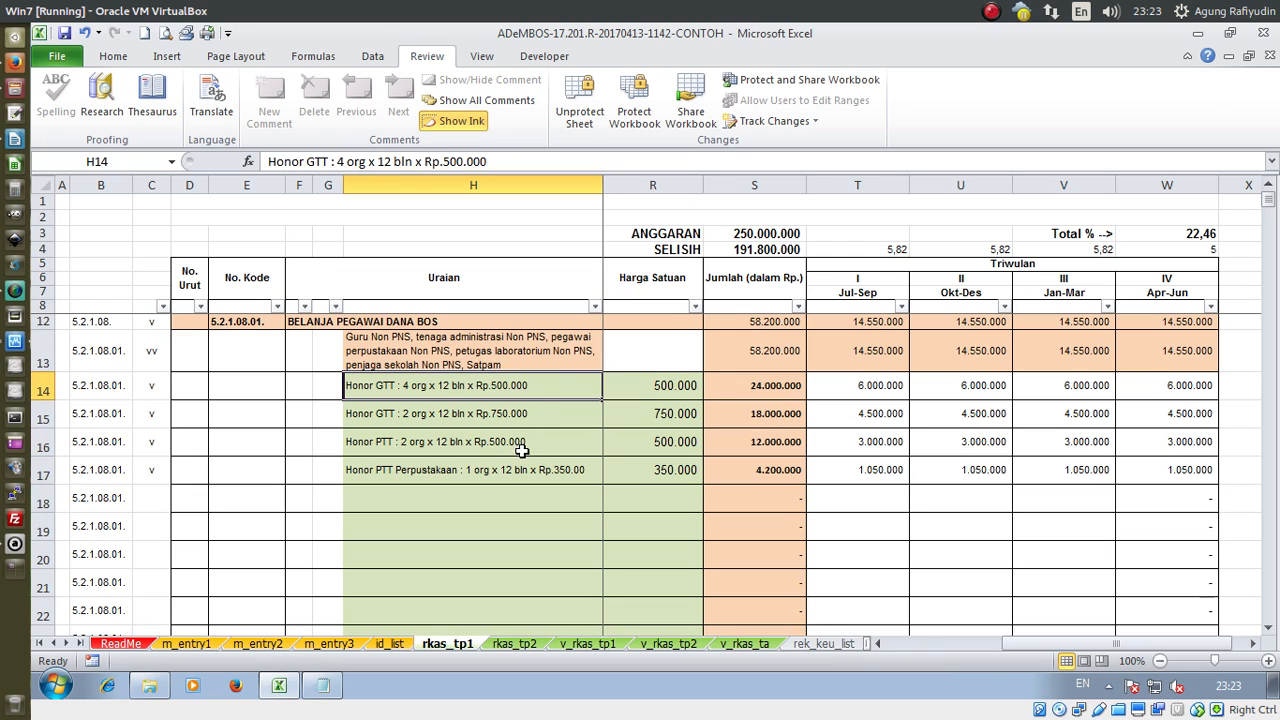
pyautogui.scroll(-7, 522, 450)
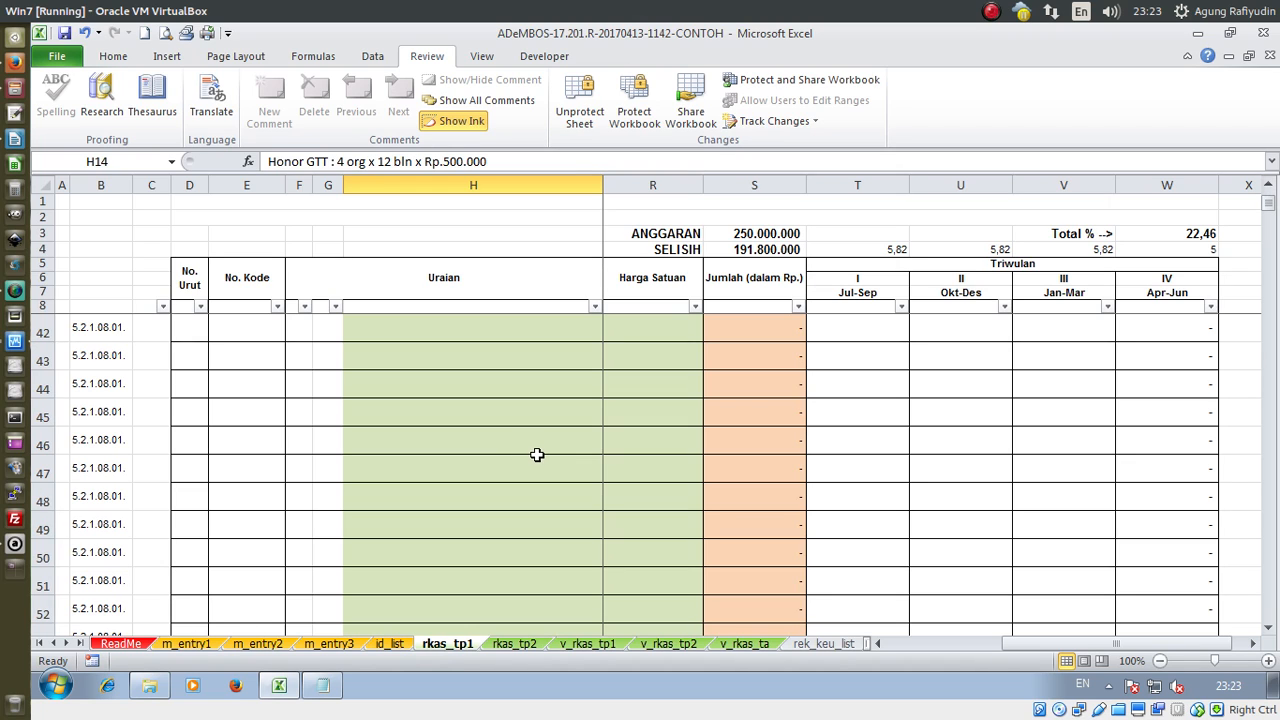
pyautogui.scroll(-8, 540, 462)
pyautogui.keyDown('shift'); pyautogui.click(554, 486); pyautogui.keyUp('shift')
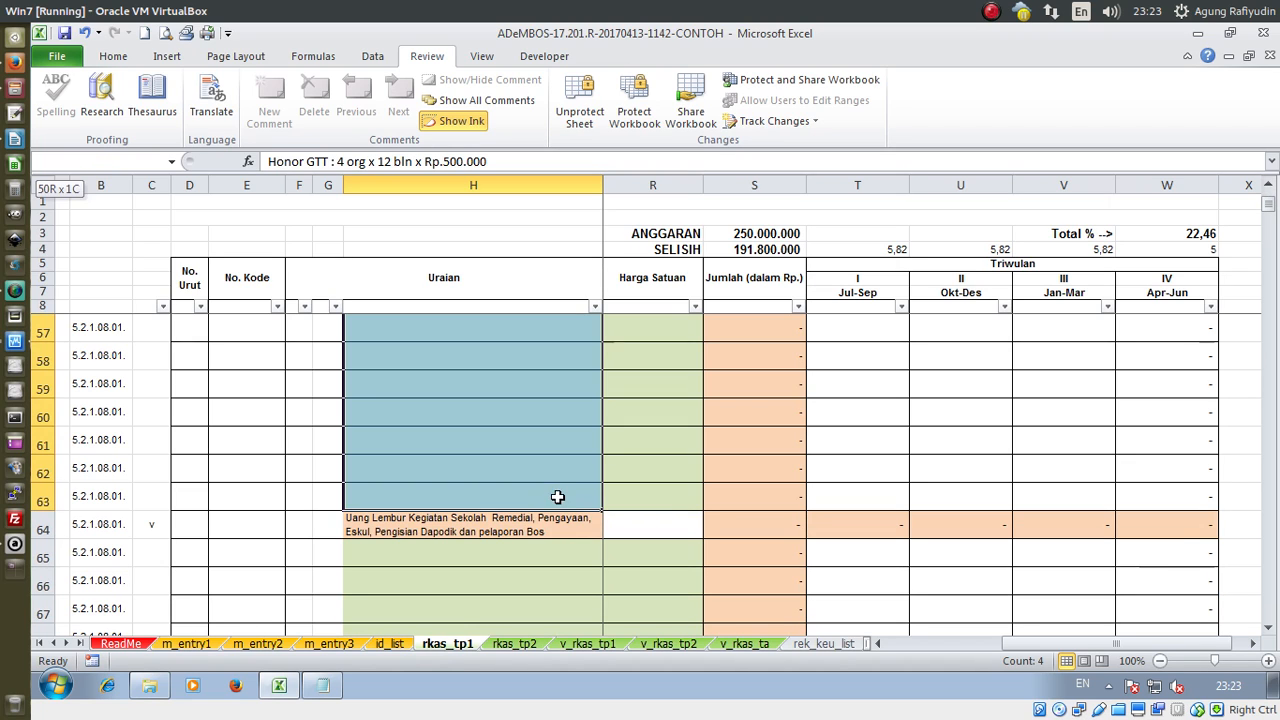
pyautogui.scroll(8, 571, 494)
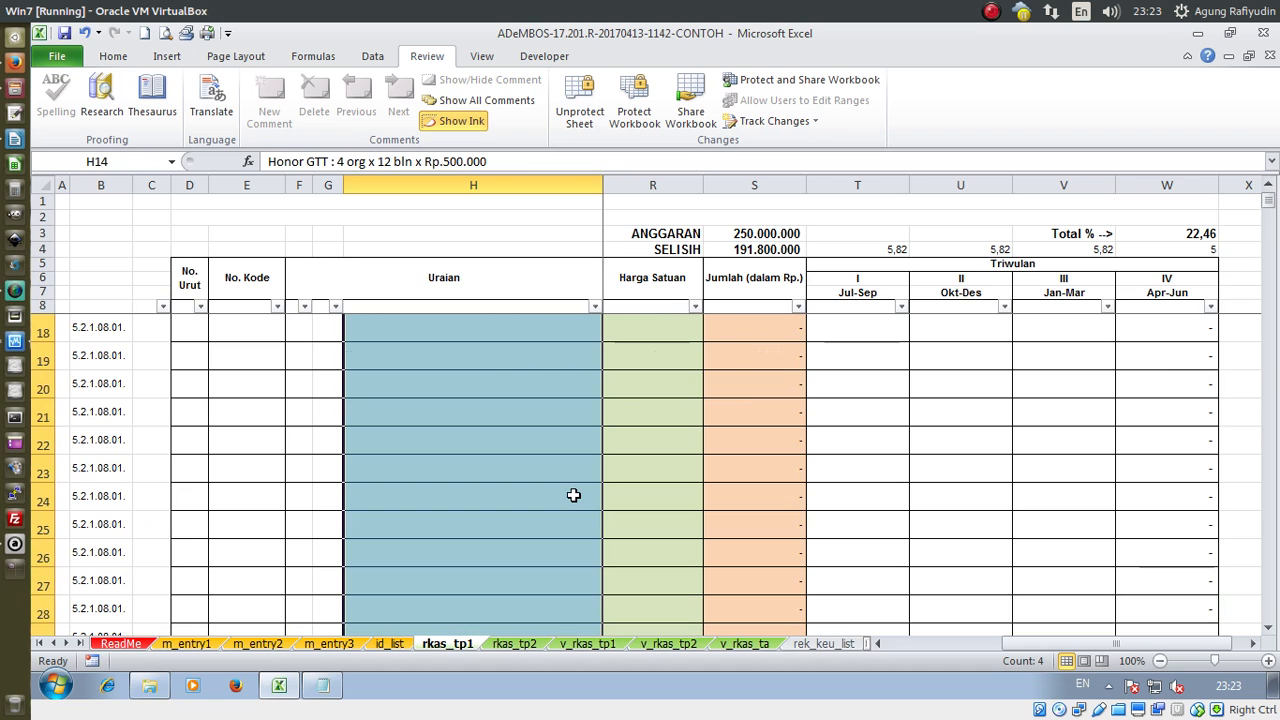
# Select the filled Uraian cells H14 to H17 to review the honorarium items, ending on the first blank entry cell, H18
pyautogui.scroll(8, 571, 494)
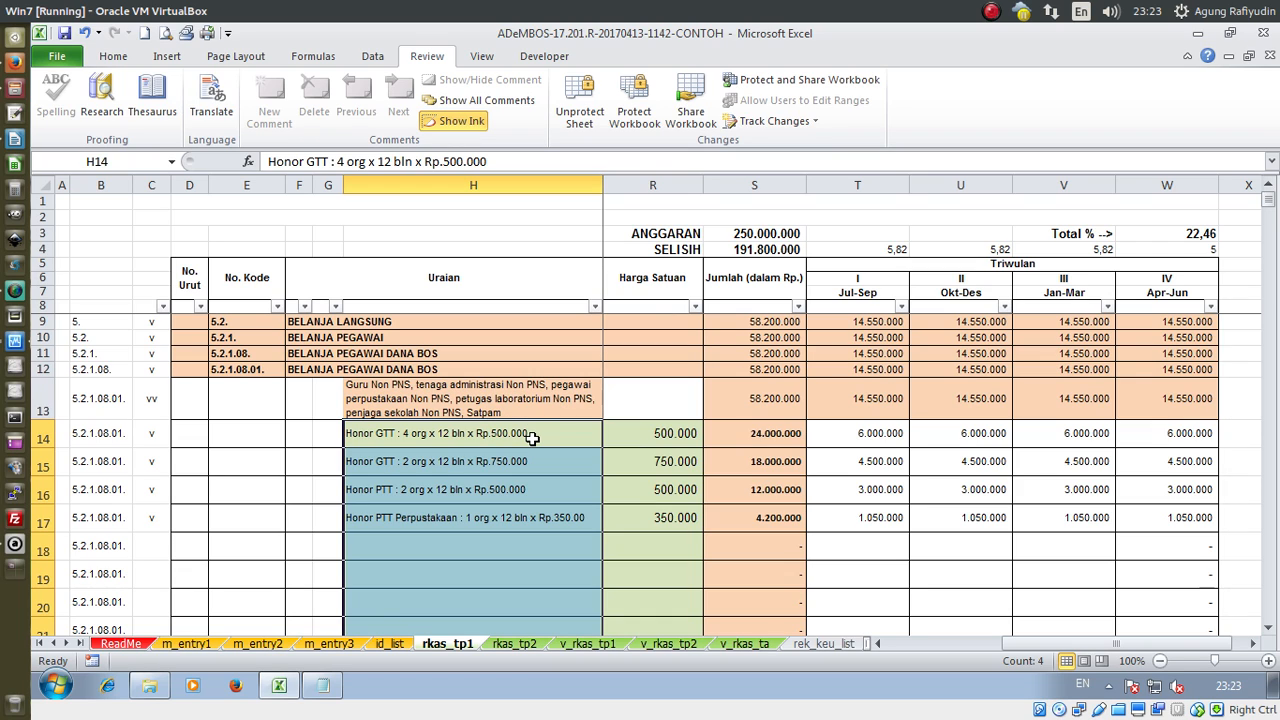
pyautogui.click(534, 438)
pyautogui.moveTo(534, 438); pyautogui.dragTo(525, 521)
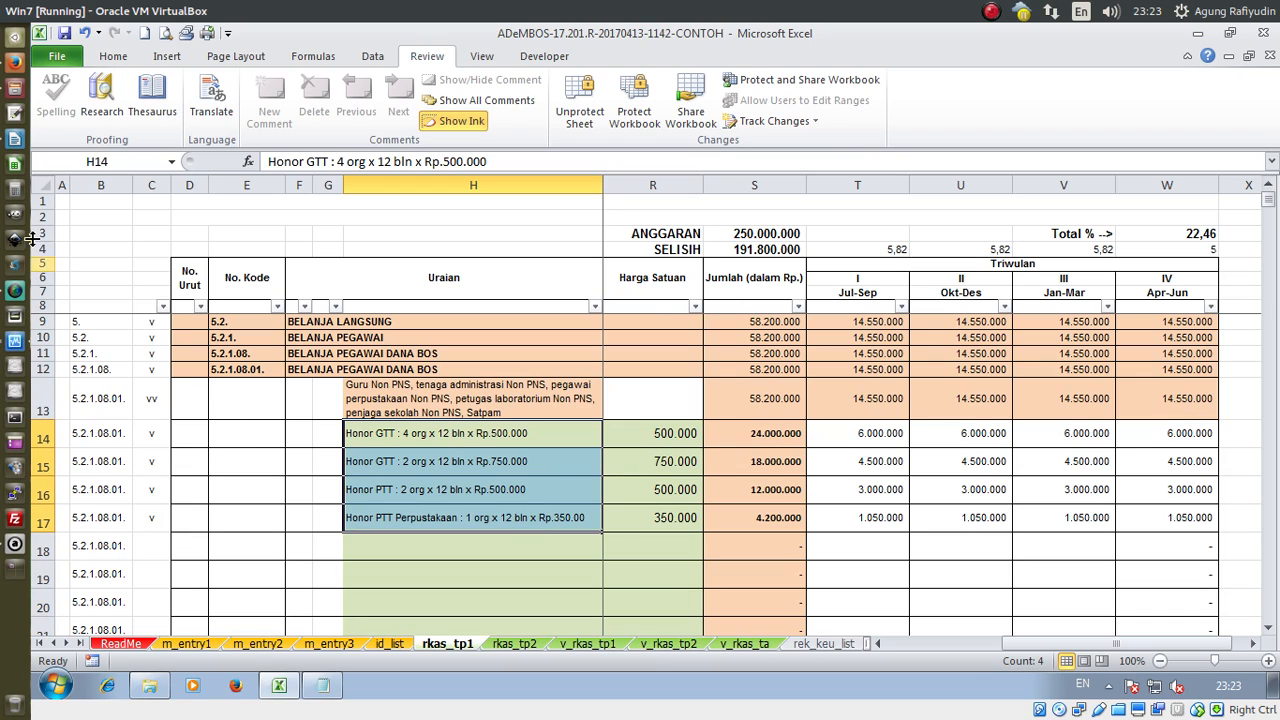
pyautogui.click(42, 186)
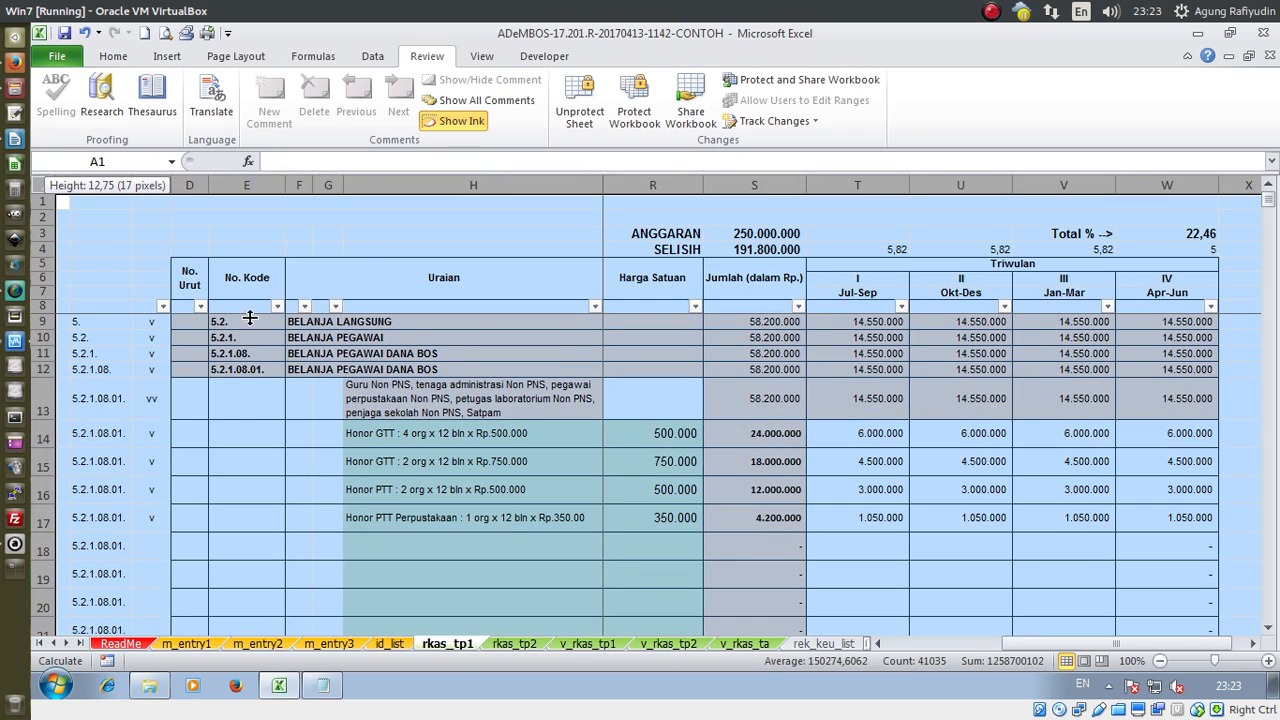
pyautogui.click(518, 546)
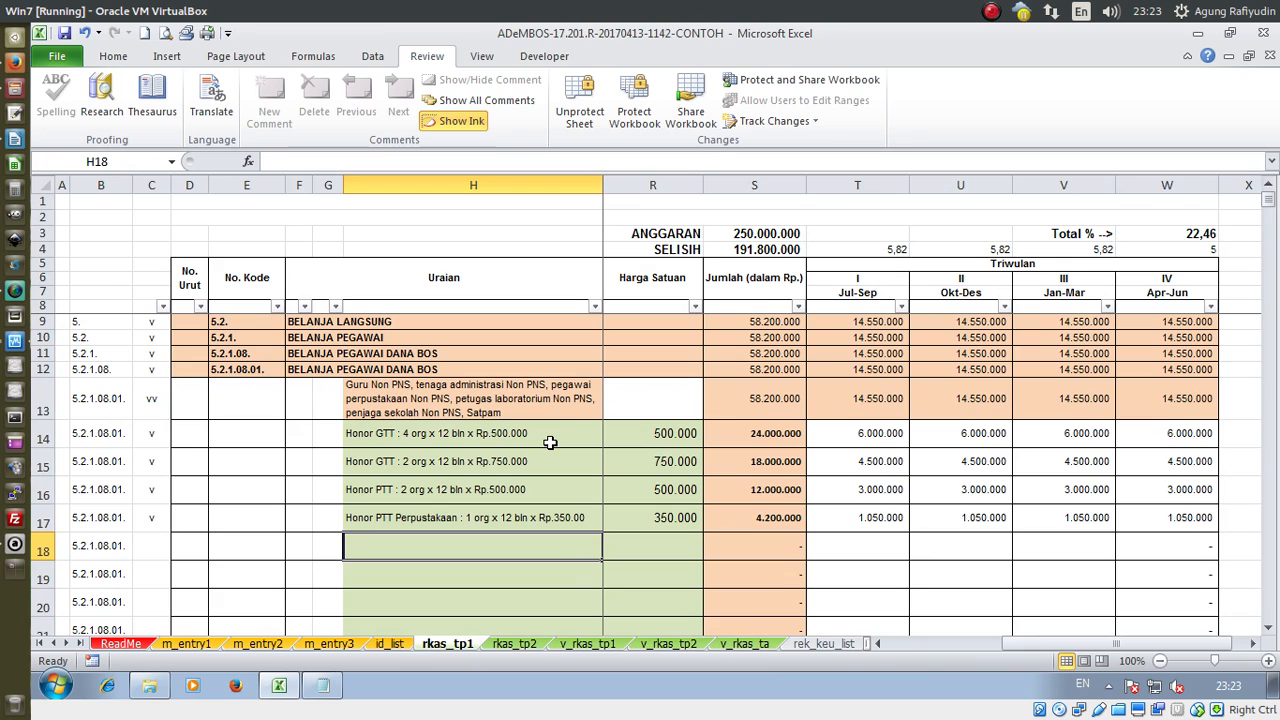
# Examine the blank honorarium rows down to the Uang Lembur heading in row 64 and select its first Uraian entry cell, H65
pyautogui.scroll(-8, 580, 505)
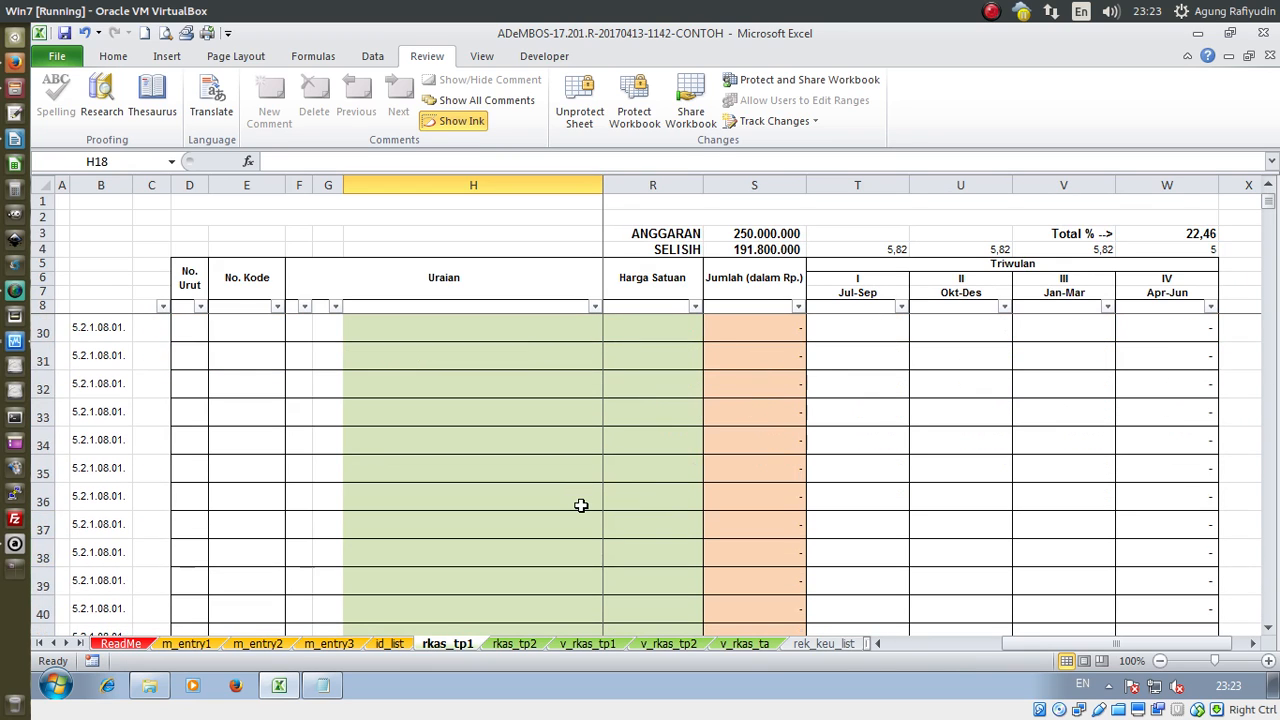
pyautogui.scroll(-8, 580, 505)
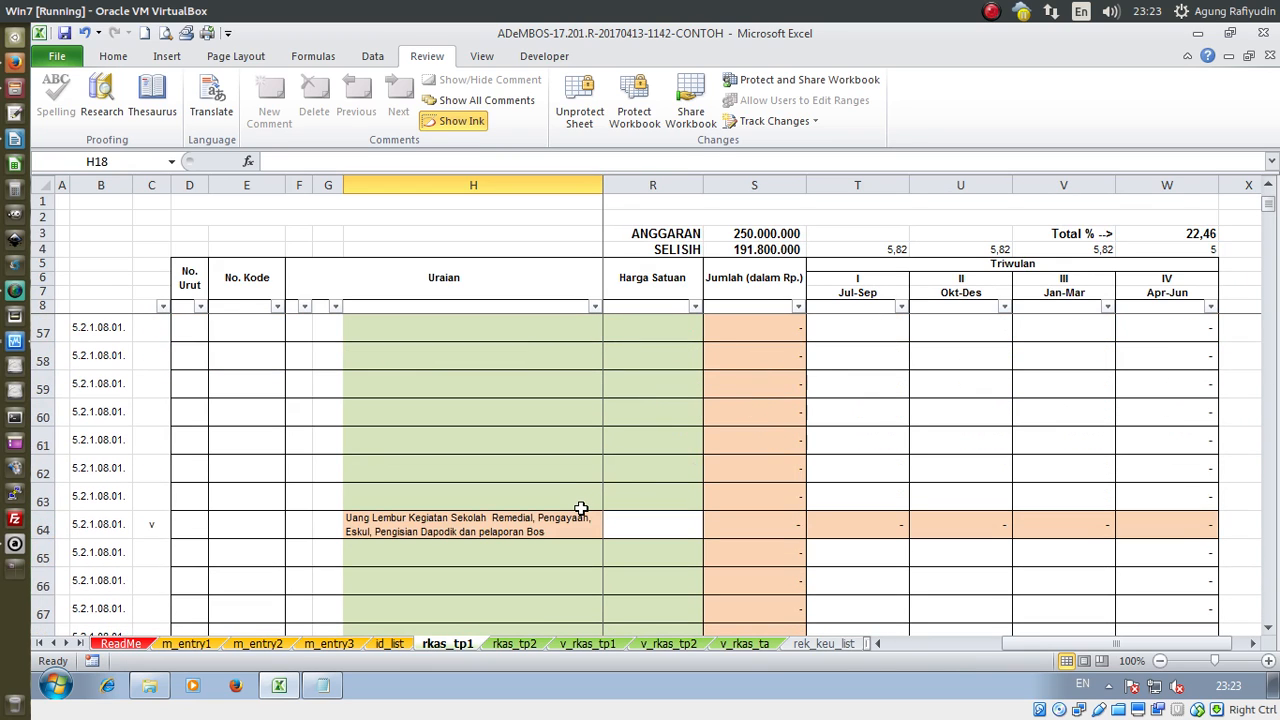
pyautogui.keyDown('ctrl'); pyautogui.scroll(-1, 579, 480); pyautogui.keyUp('ctrl')
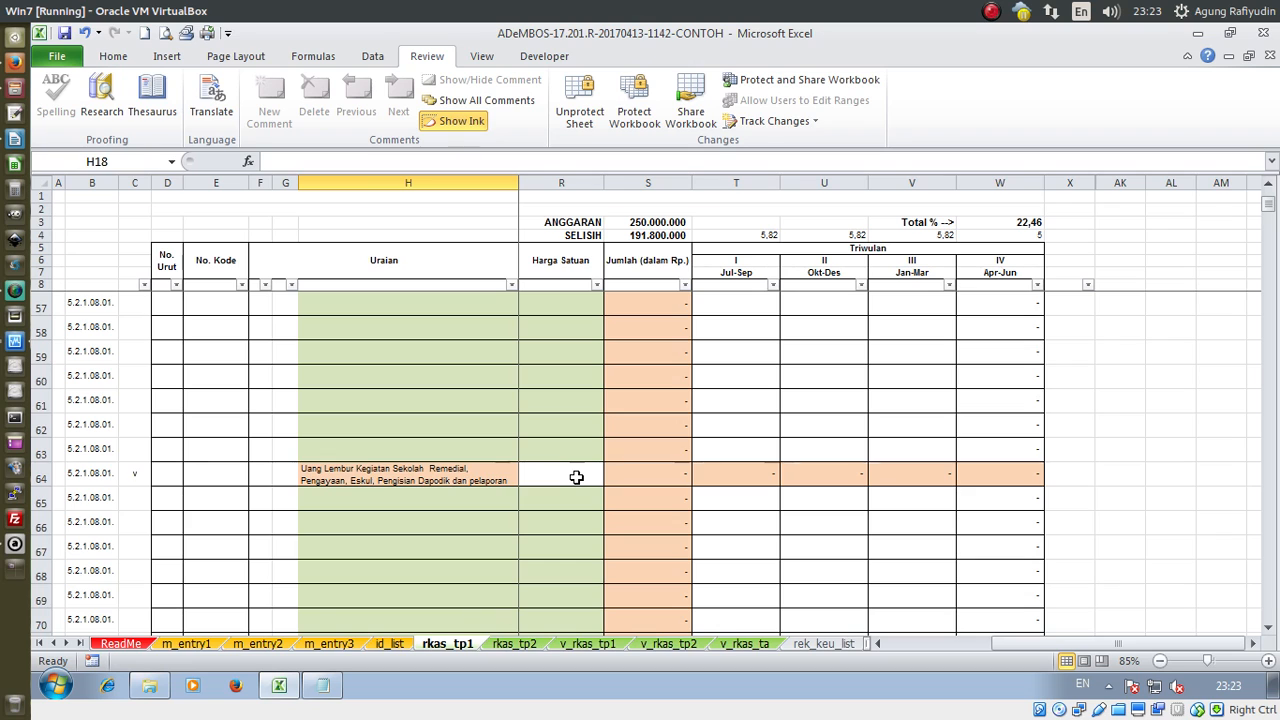
pyautogui.scroll(16, 576, 477)
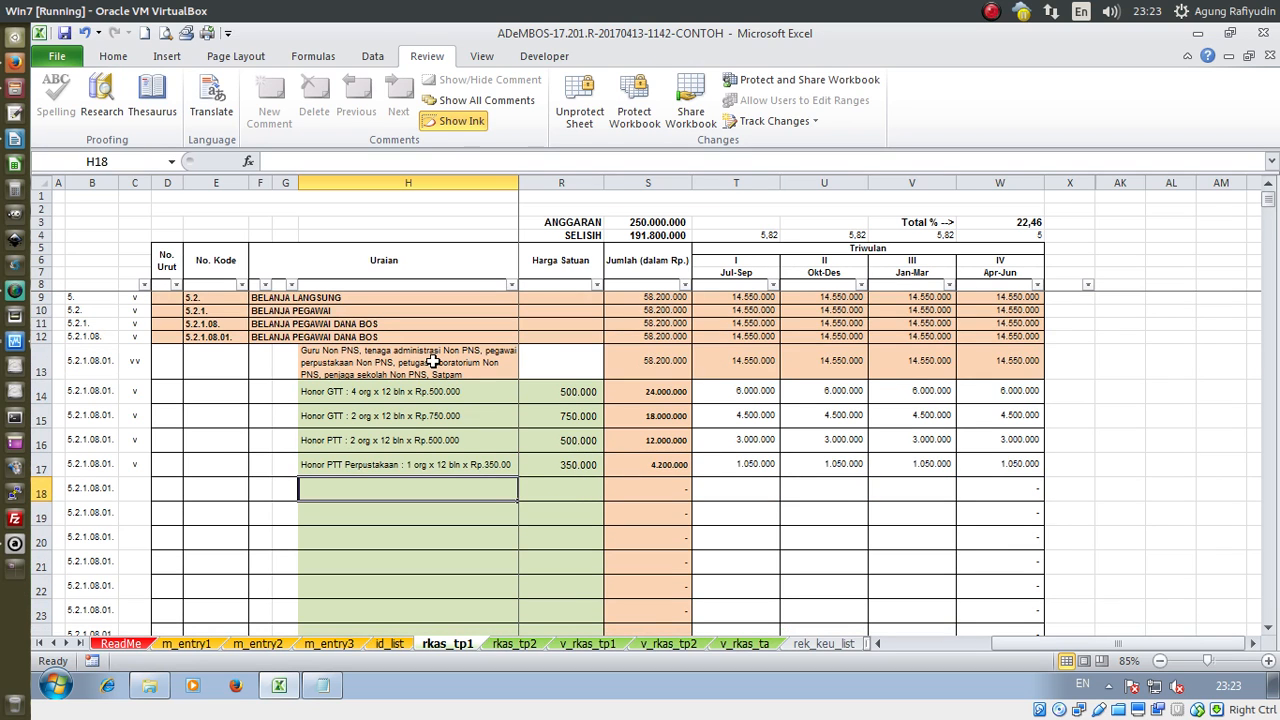
pyautogui.scroll(-14, 448, 435)
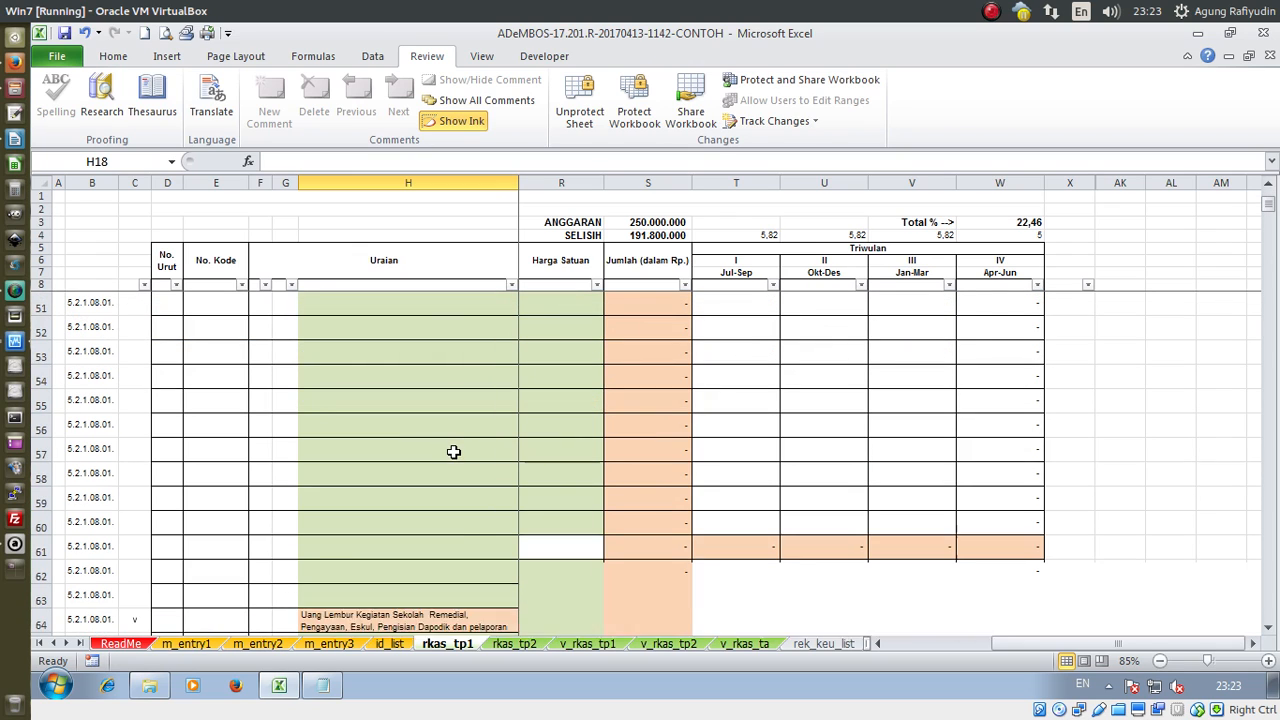
pyautogui.scroll(-4, 453, 452)
pyautogui.scroll(1, 453, 452)
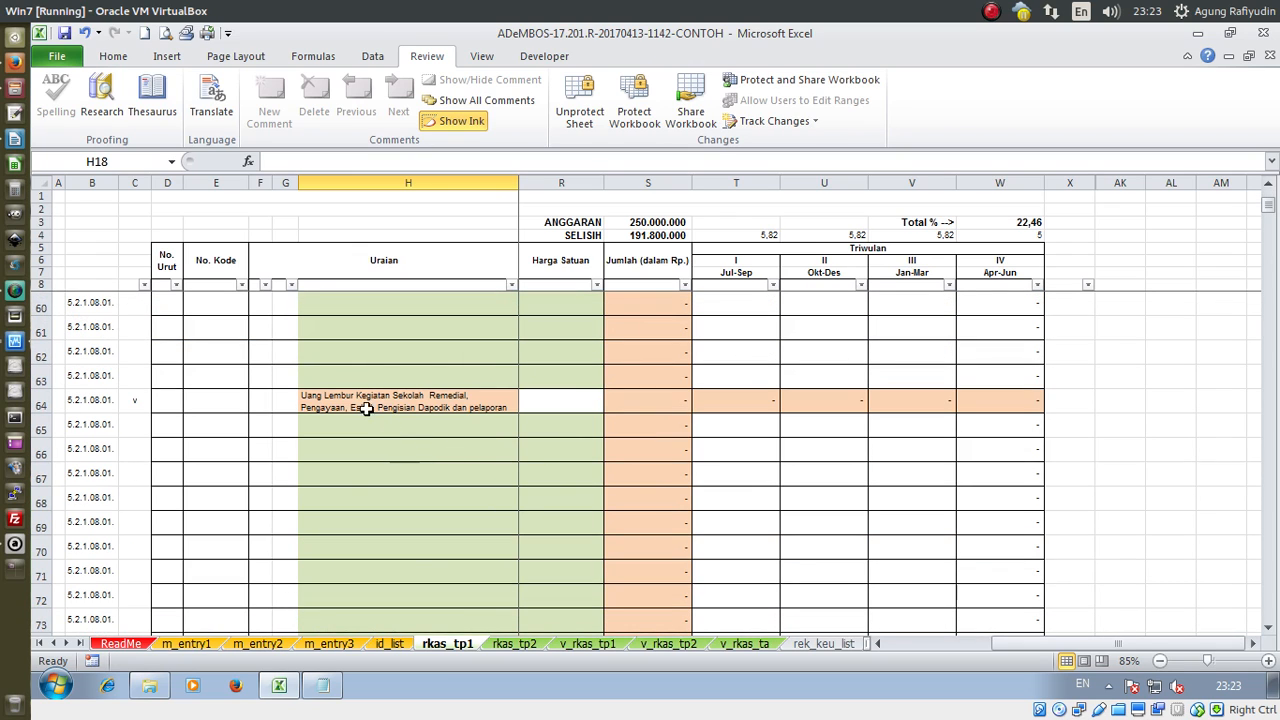
pyautogui.click(482, 426)
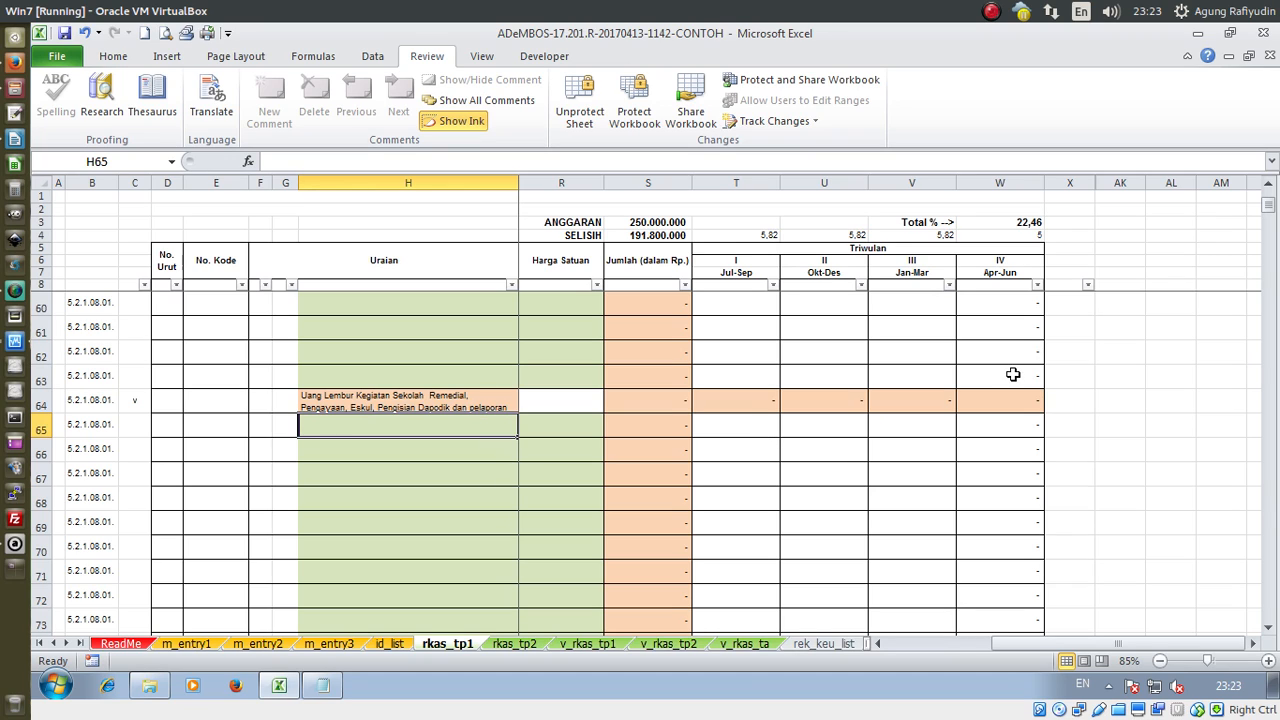
# Enter the description "Uang lembur remedial : 6 org x 3 jam x 12 bln x Rp.14.000" in cell H65
pyautogui.write('Uang')
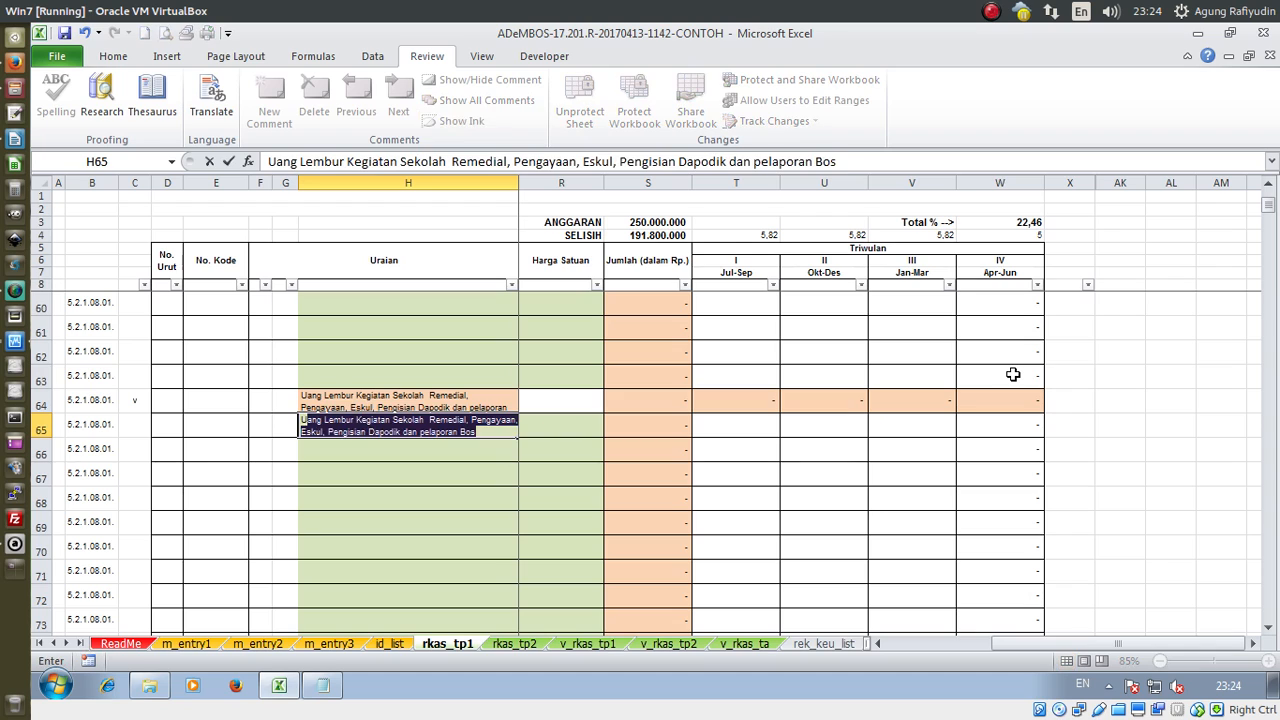
pyautogui.write(' L')
pyautogui.press('BackSpace')
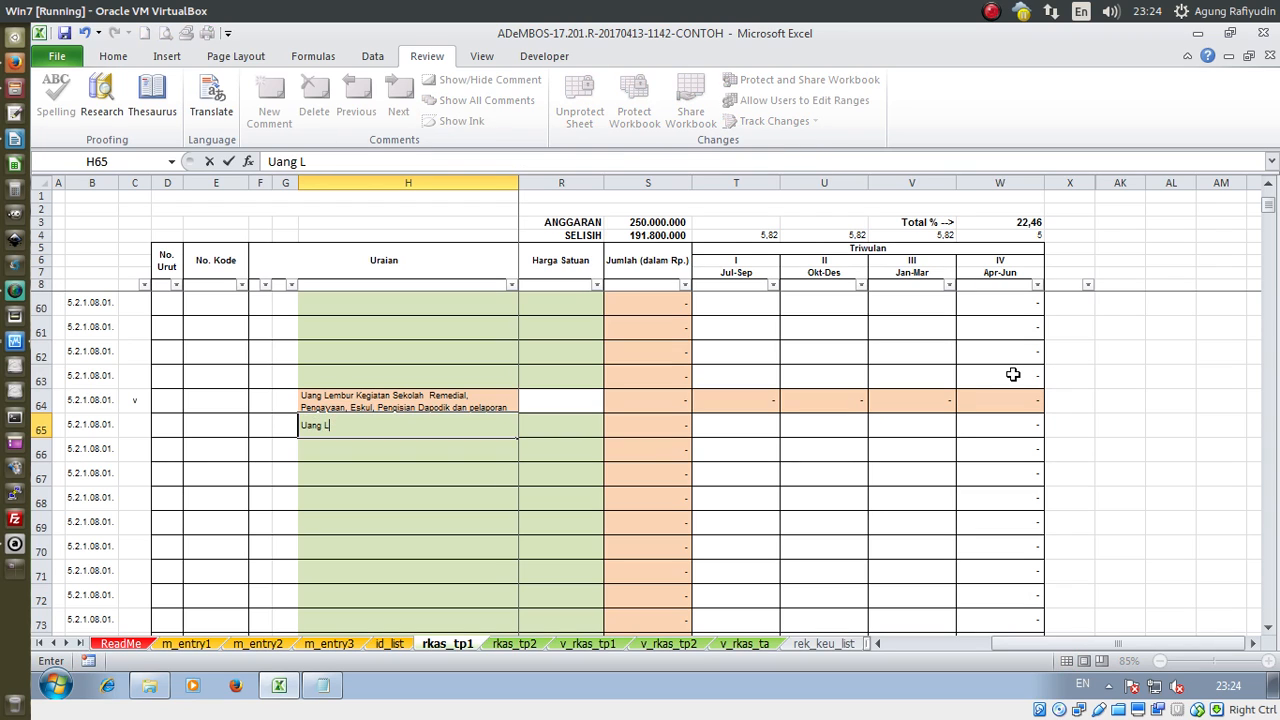
pyautogui.write('lembur')
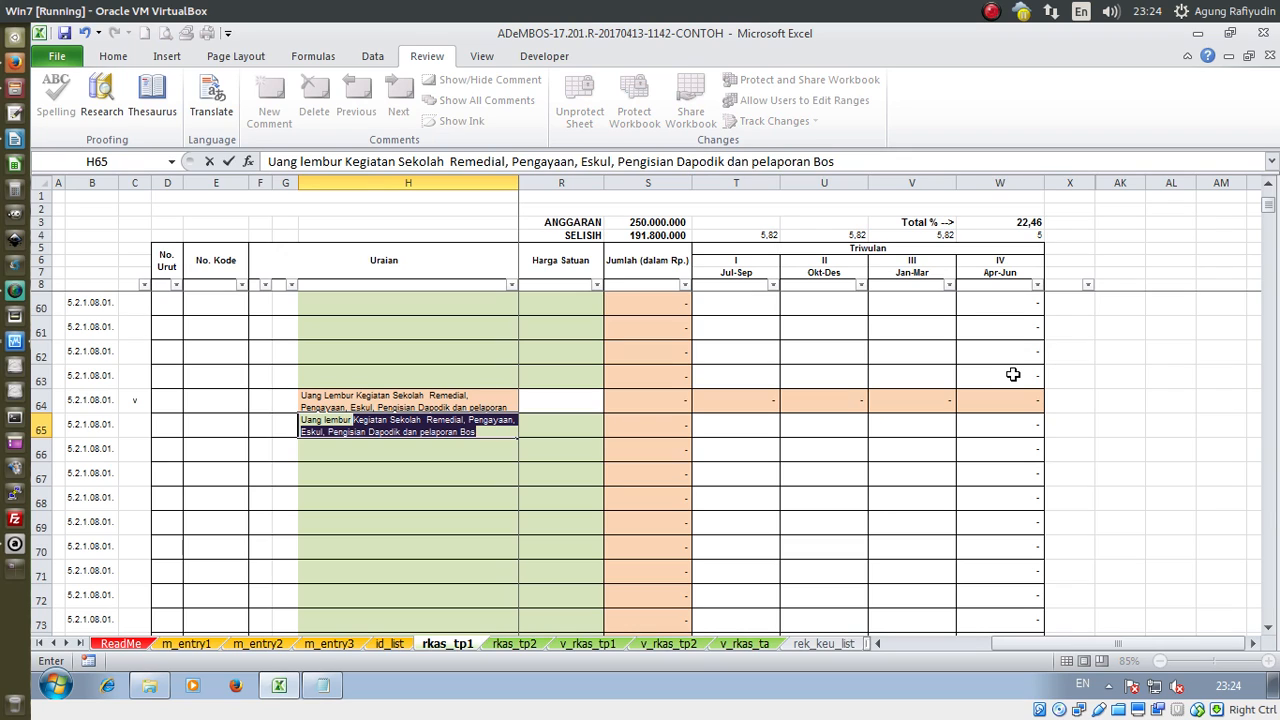
pyautogui.write(' remedial')
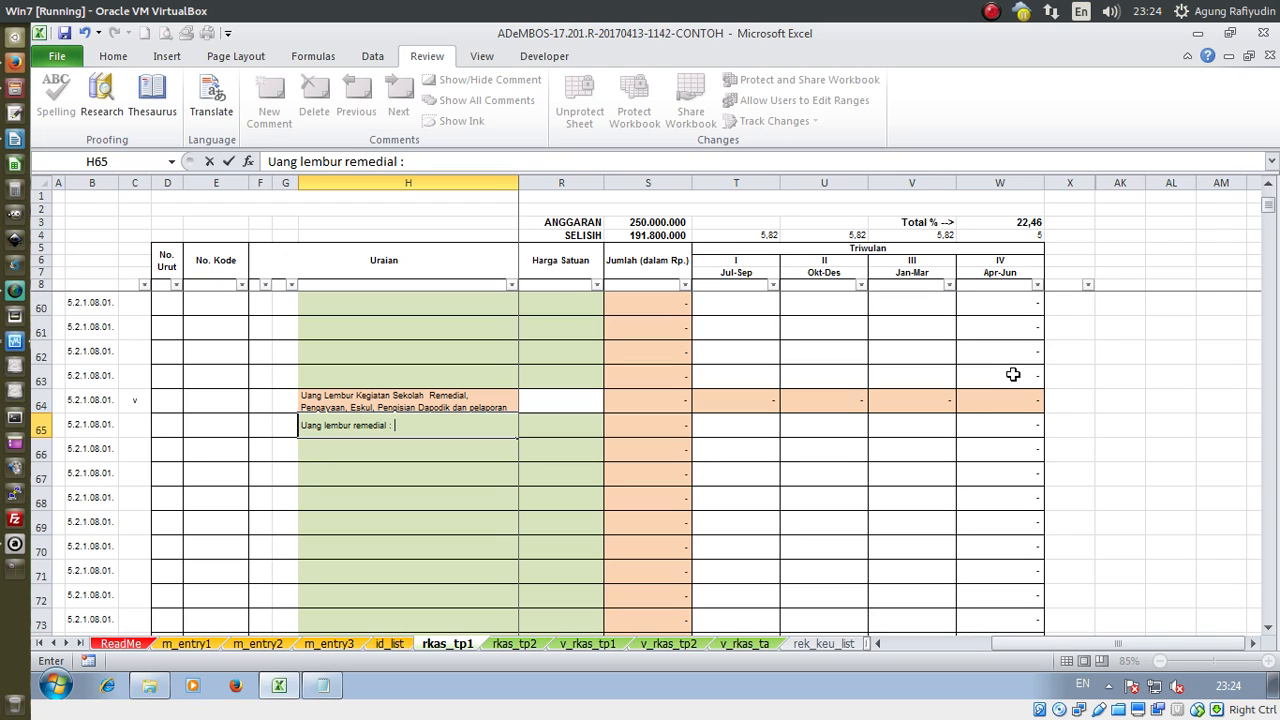
pyautogui.write(': 6 org')
pyautogui.write('2')
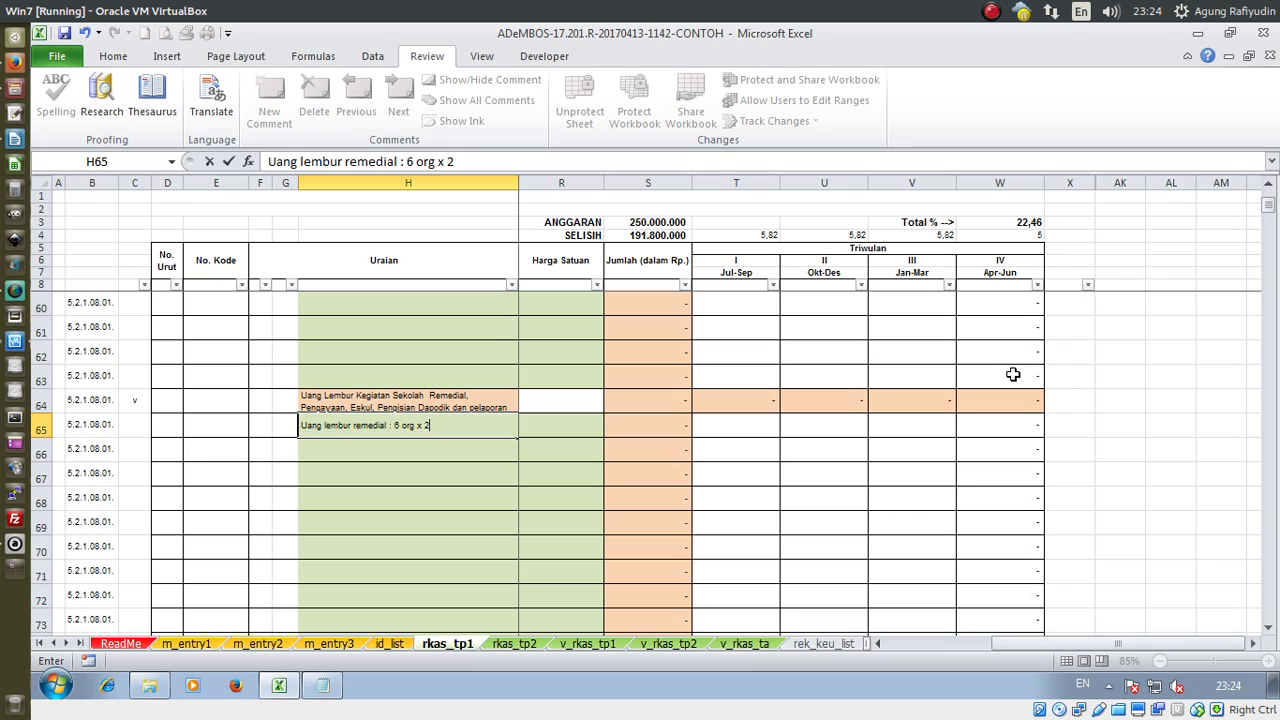
pyautogui.write(' kali')
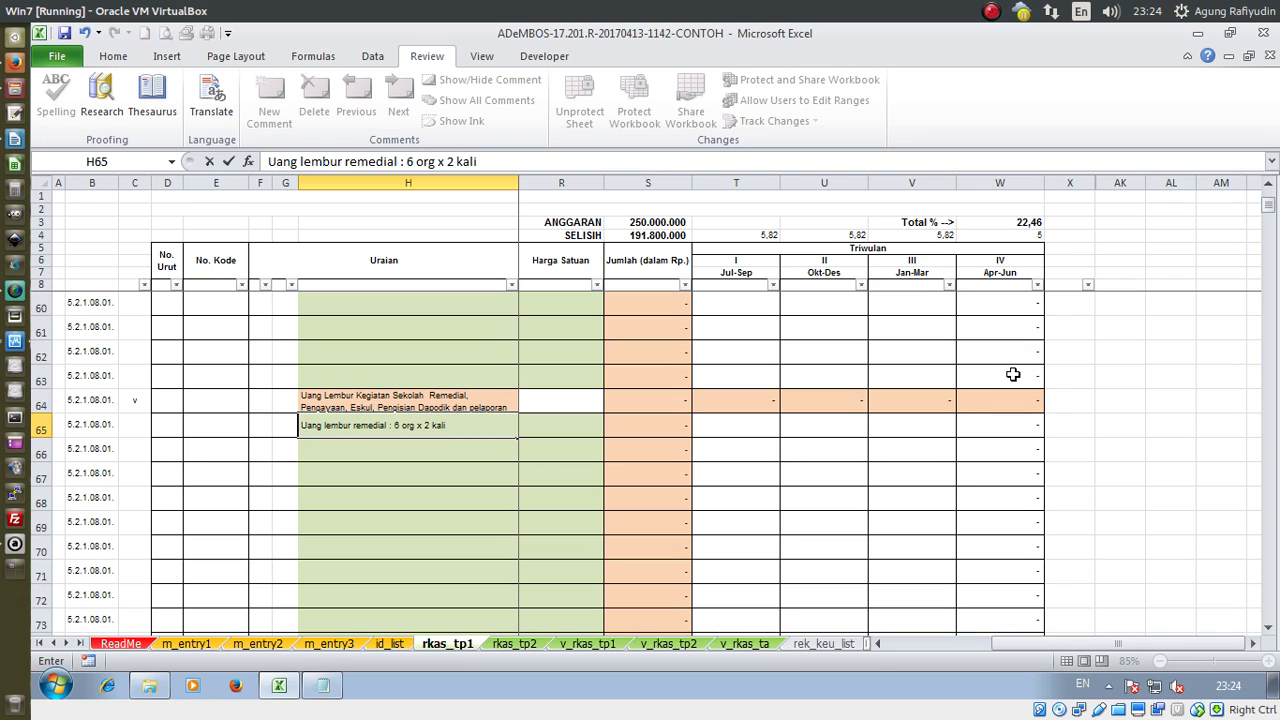
pyautogui.write(' x 12 bln')
pyautogui.press('BackSpace')
pyautogui.press('BackSpace')
pyautogui.press('BackSpace')
pyautogui.press('BackSpace')
pyautogui.press('BackSpace')
pyautogui.press('BackSpace')
pyautogui.press('BackSpace')
pyautogui.press('BackSpace')
pyautogui.press('BackSpace')
pyautogui.write('3 jam x 12 bln')
pyautogui.moveTo(1136, 643); pyautogui.dragTo(938, 645)
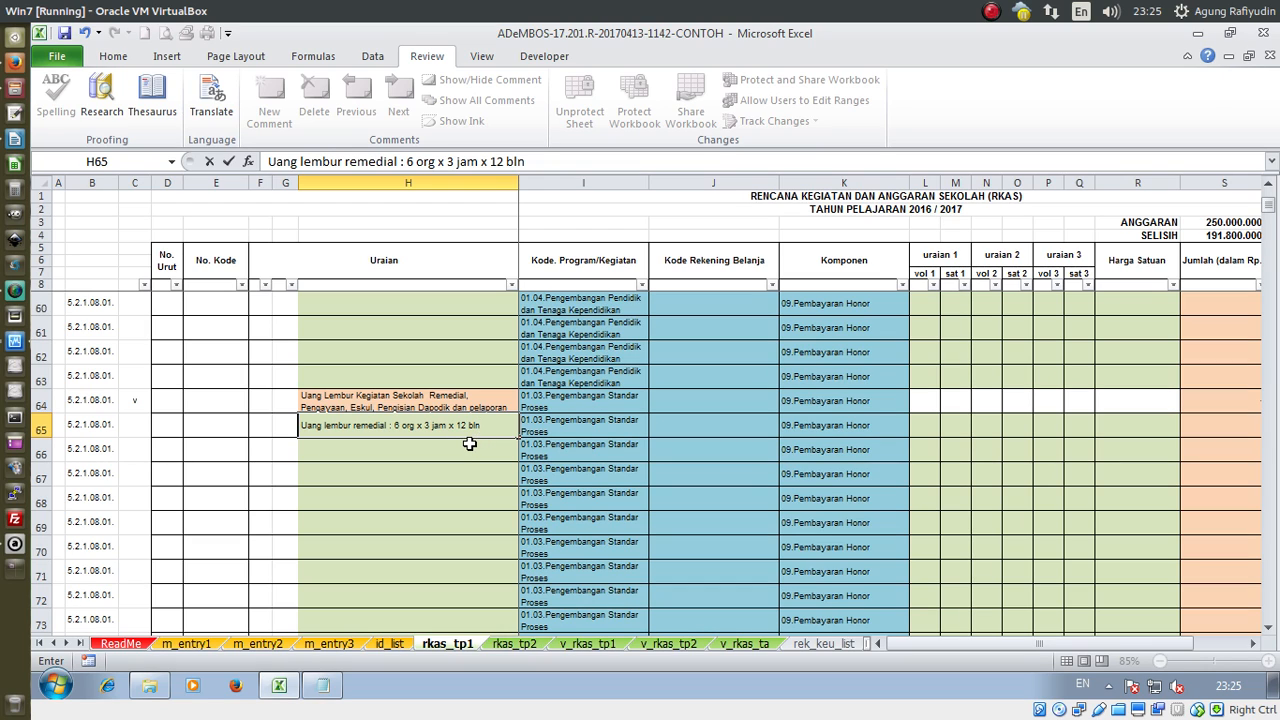
pyautogui.write('x Rp.')
pyautogui.write('14.000')
pyautogui.press('Return')
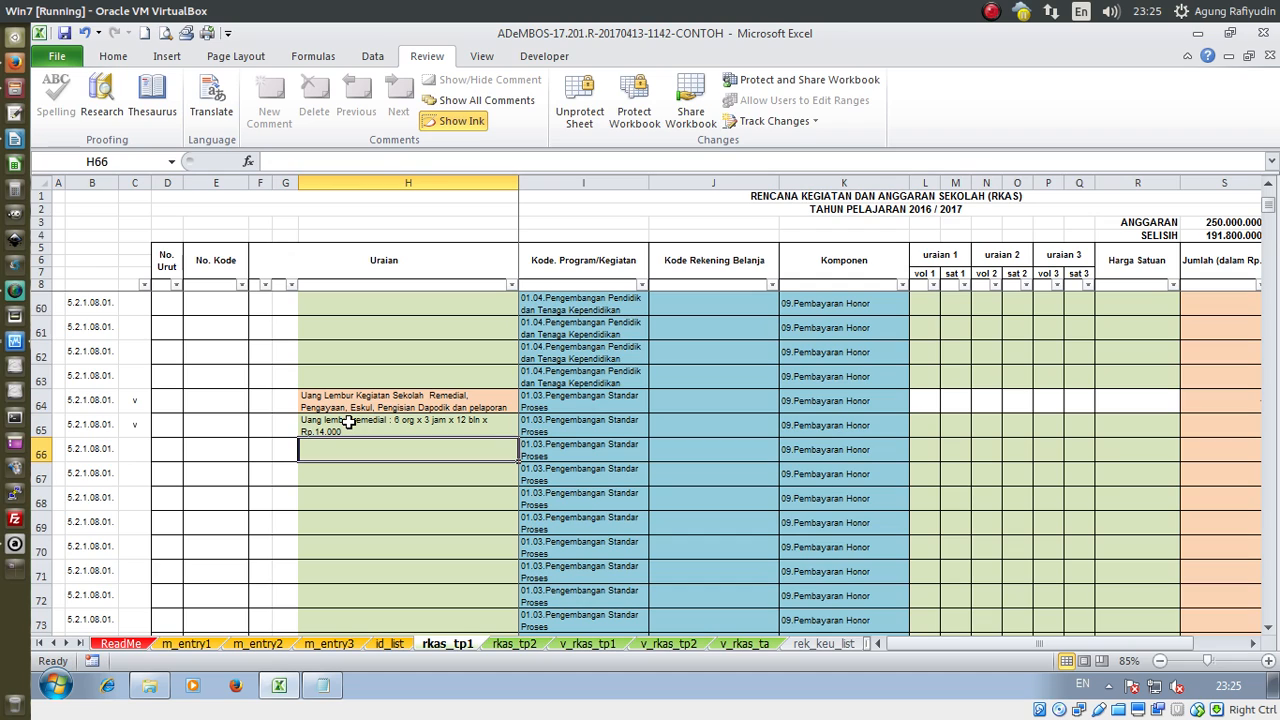
# Insert "PNS Gol.IV kegiatan" between "lembur" and "remedial" in the description in H65
pyautogui.doubleClick(347, 422)
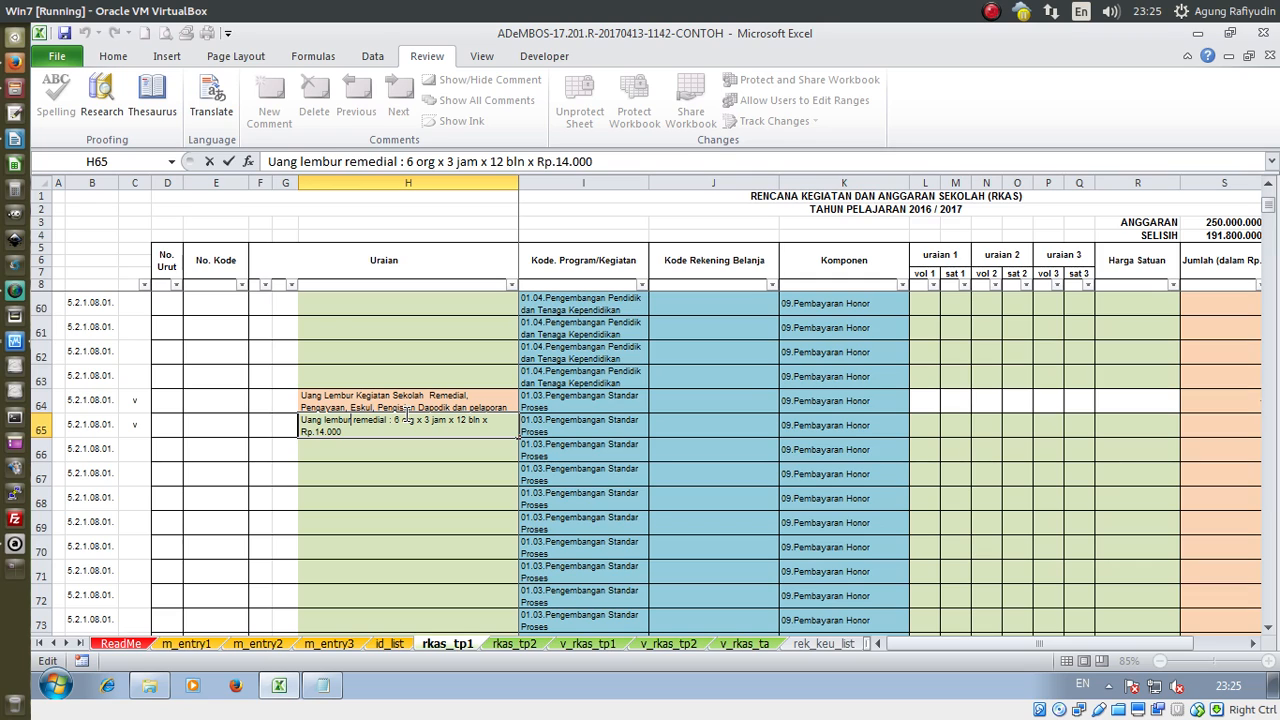
pyautogui.write('P')
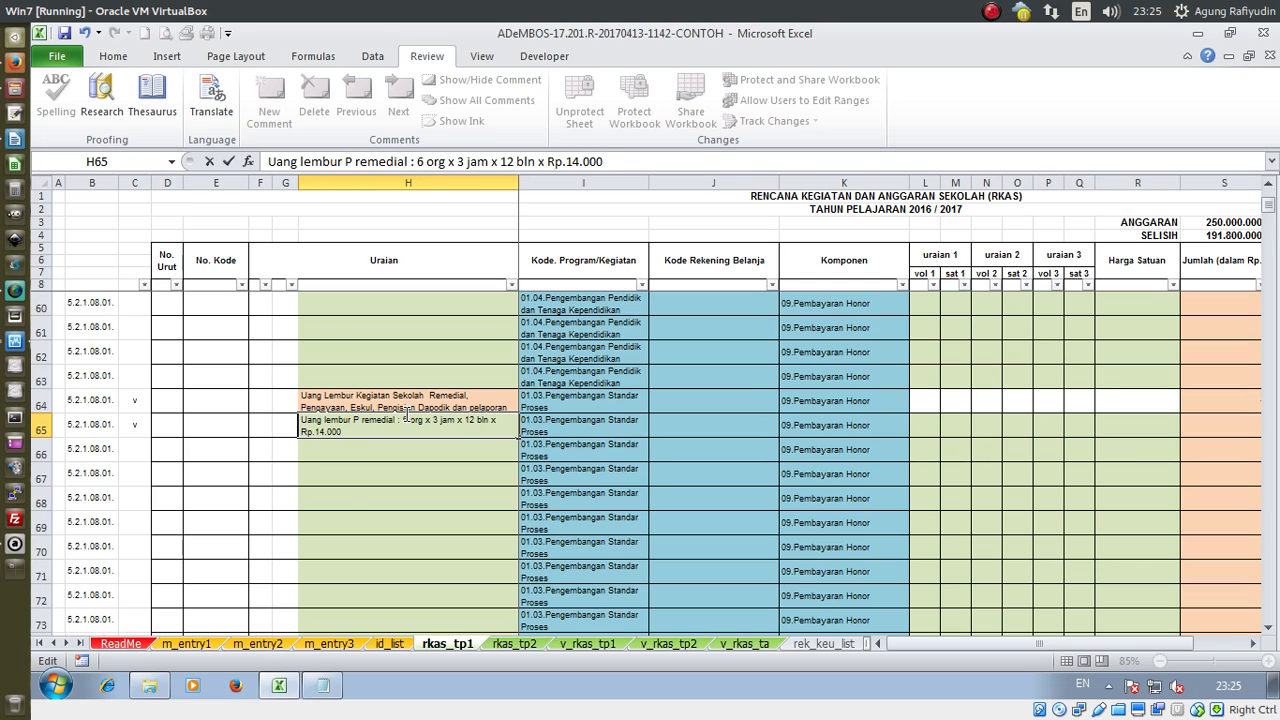
pyautogui.write('NS Go')
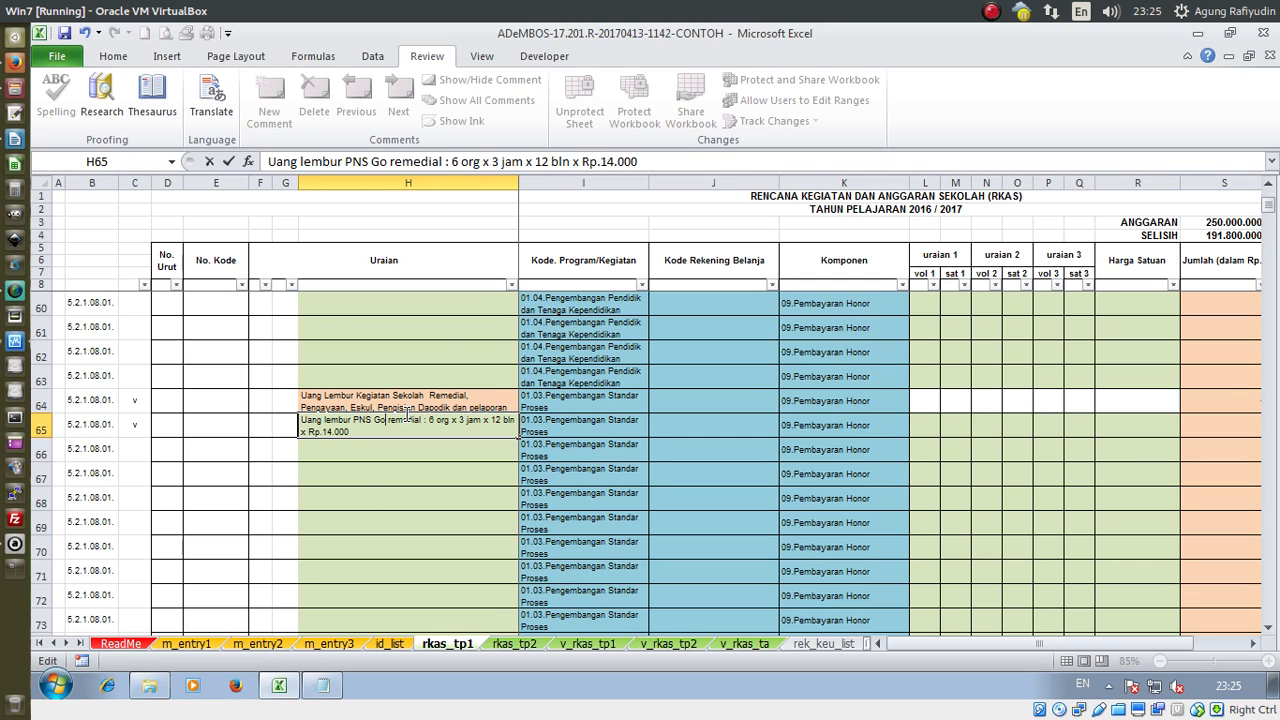
pyautogui.write('l.')
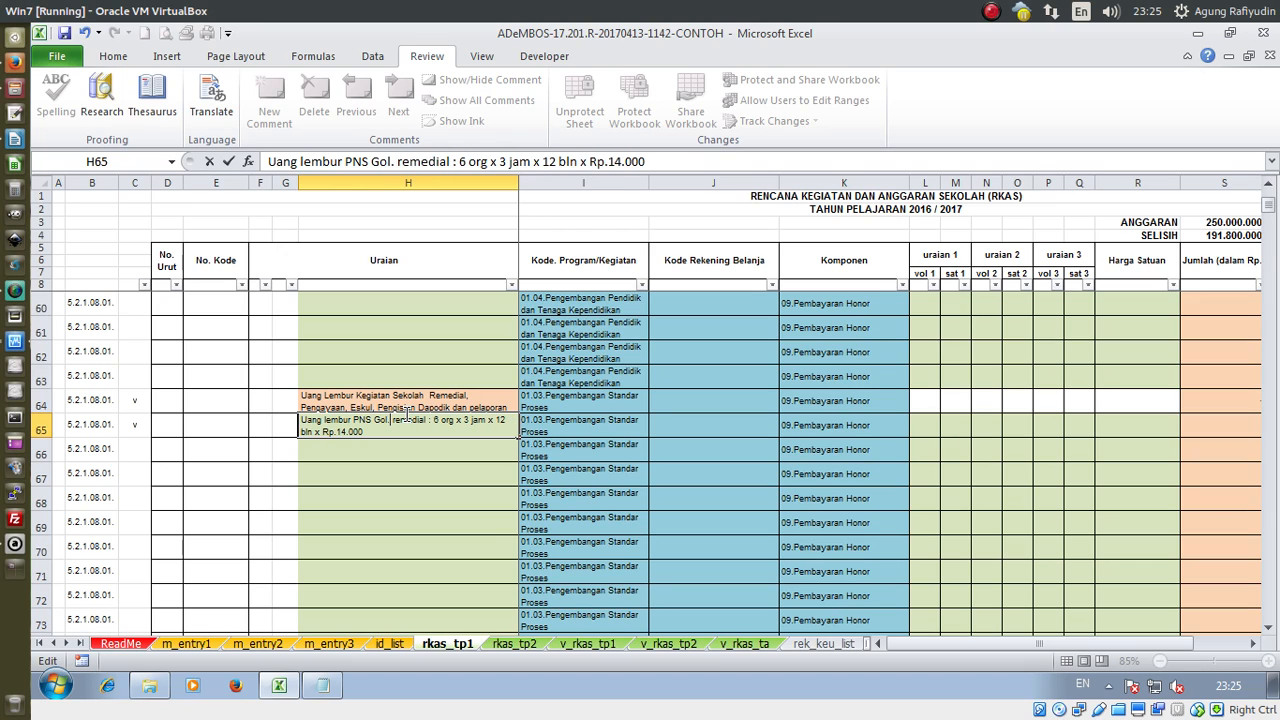
pyautogui.write('IV keg')
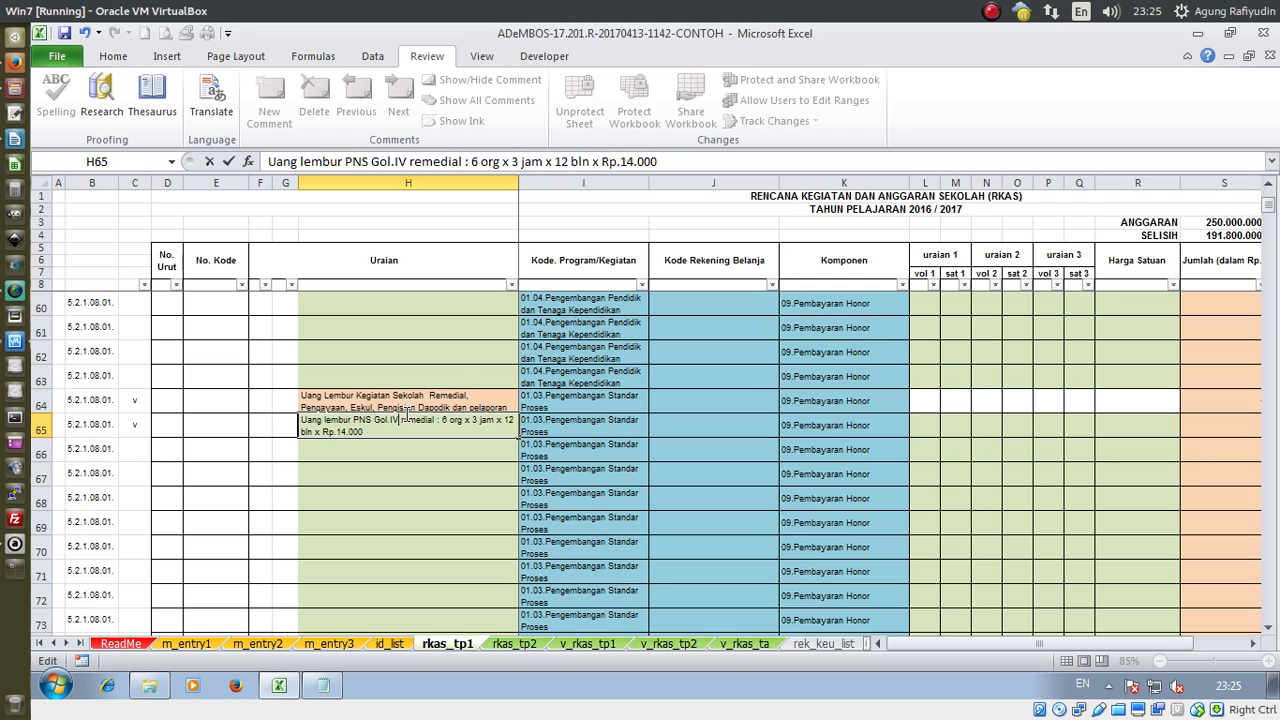
pyautogui.write('iatan')
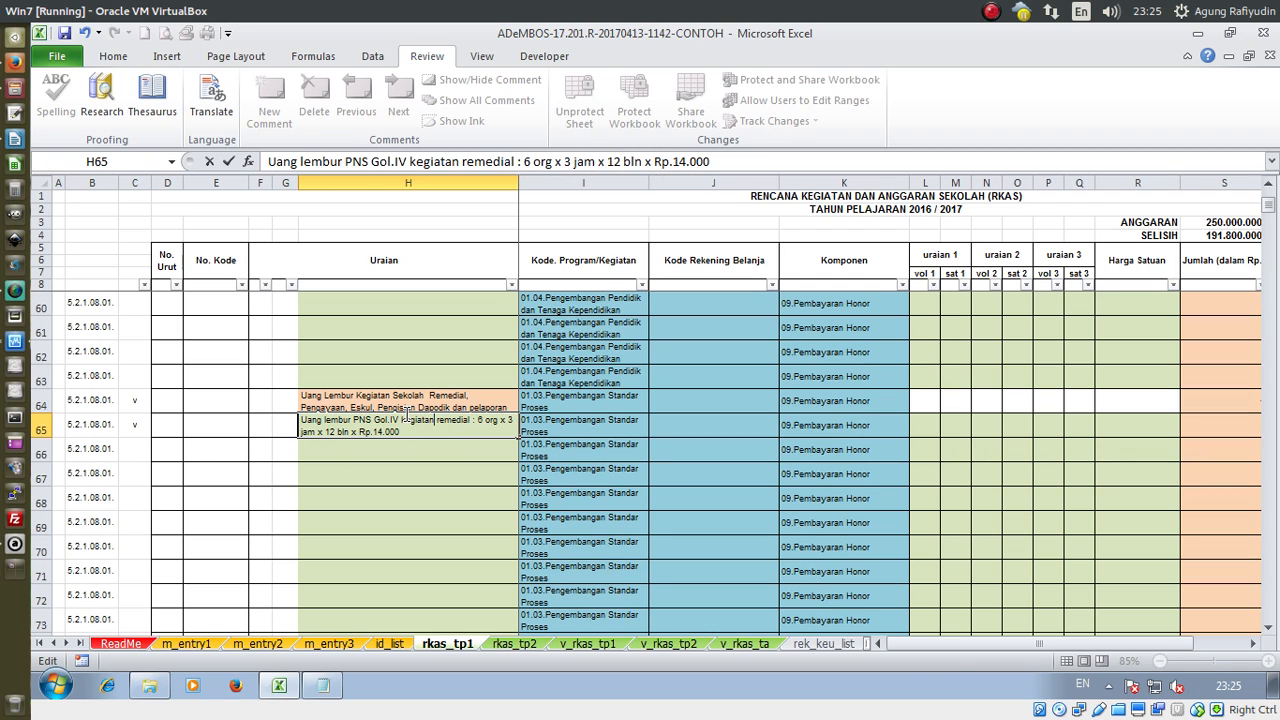
pyautogui.press('Return')
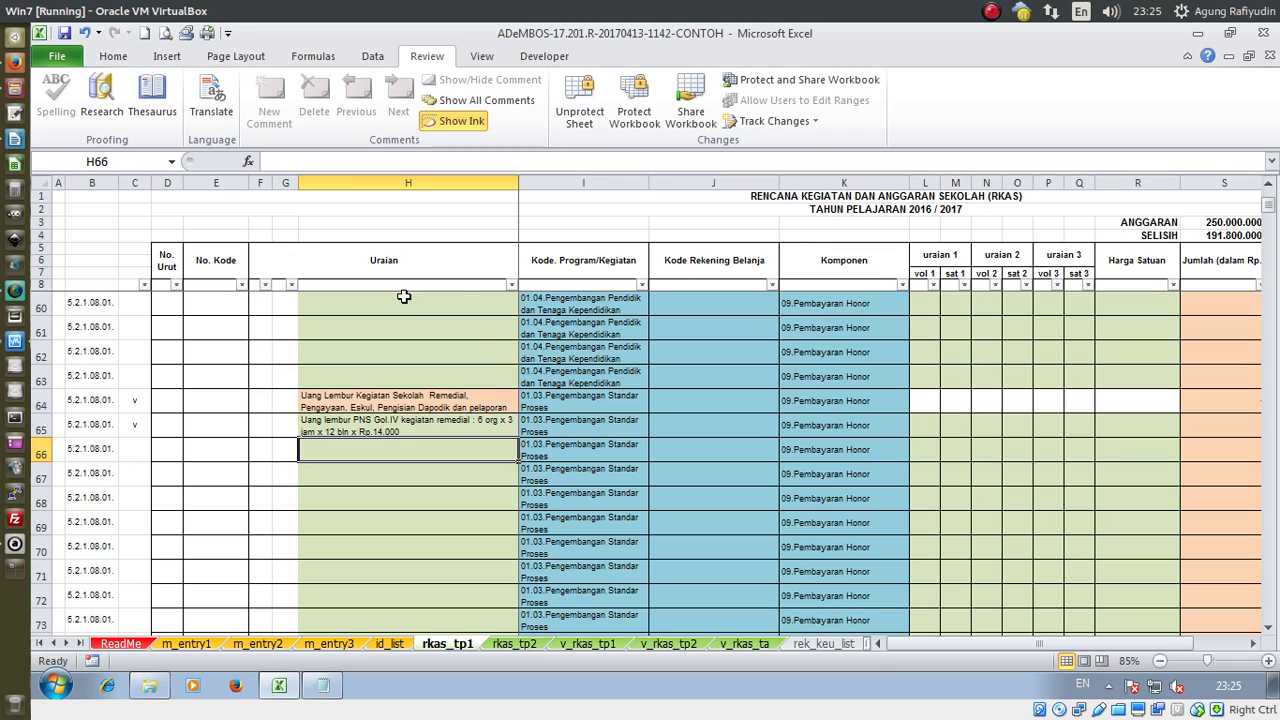
# Fill the overtime description from H65 down into cell H66
pyautogui.click(474, 425)
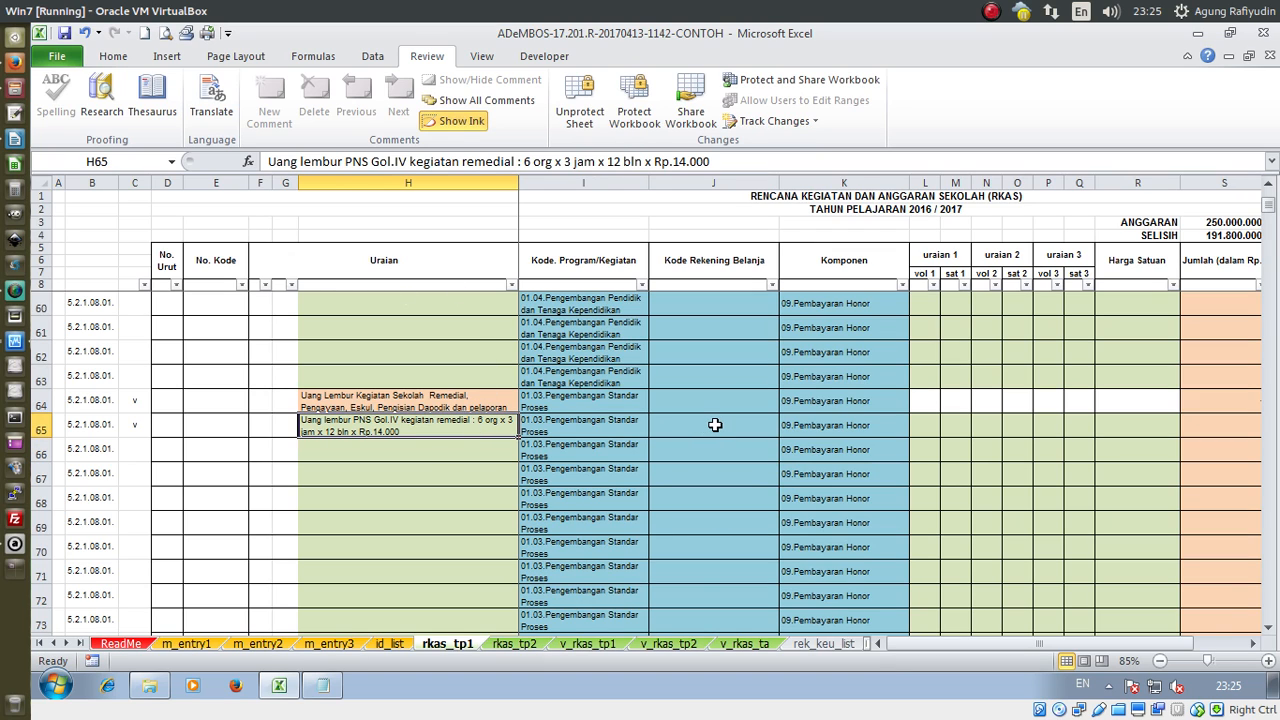
pyautogui.click(443, 453)
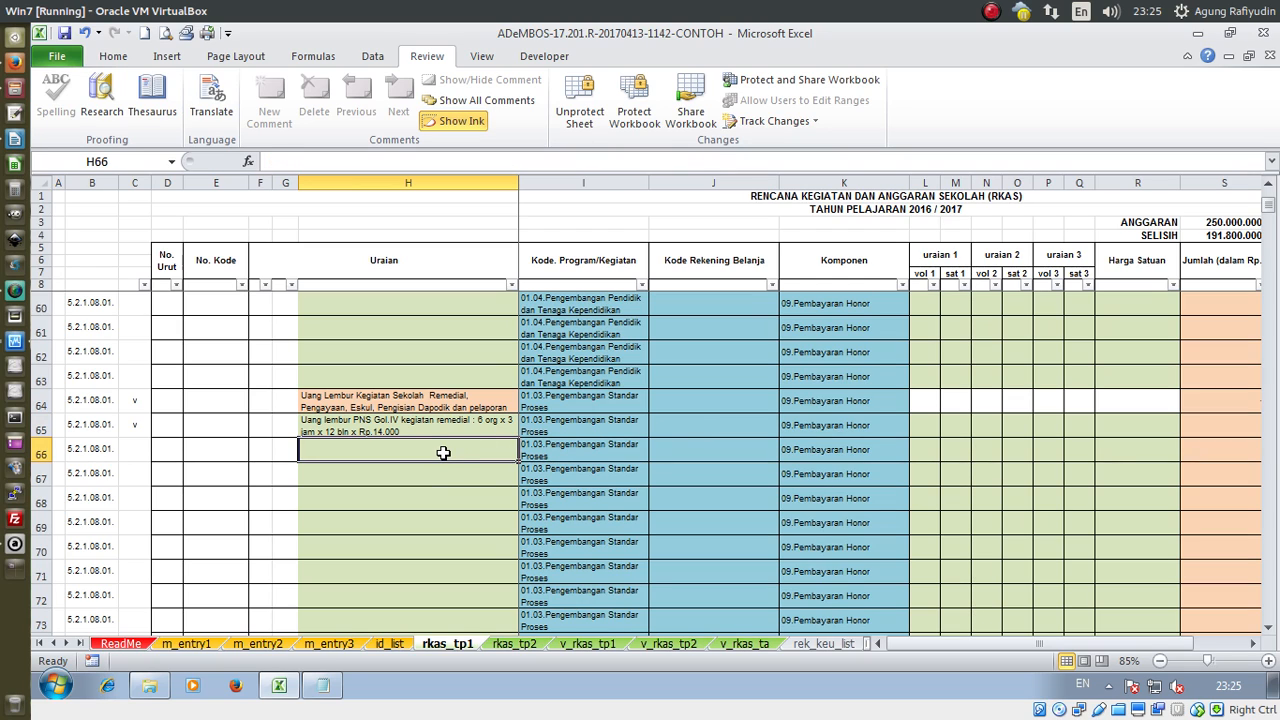
pyautogui.write('Uang lembur')
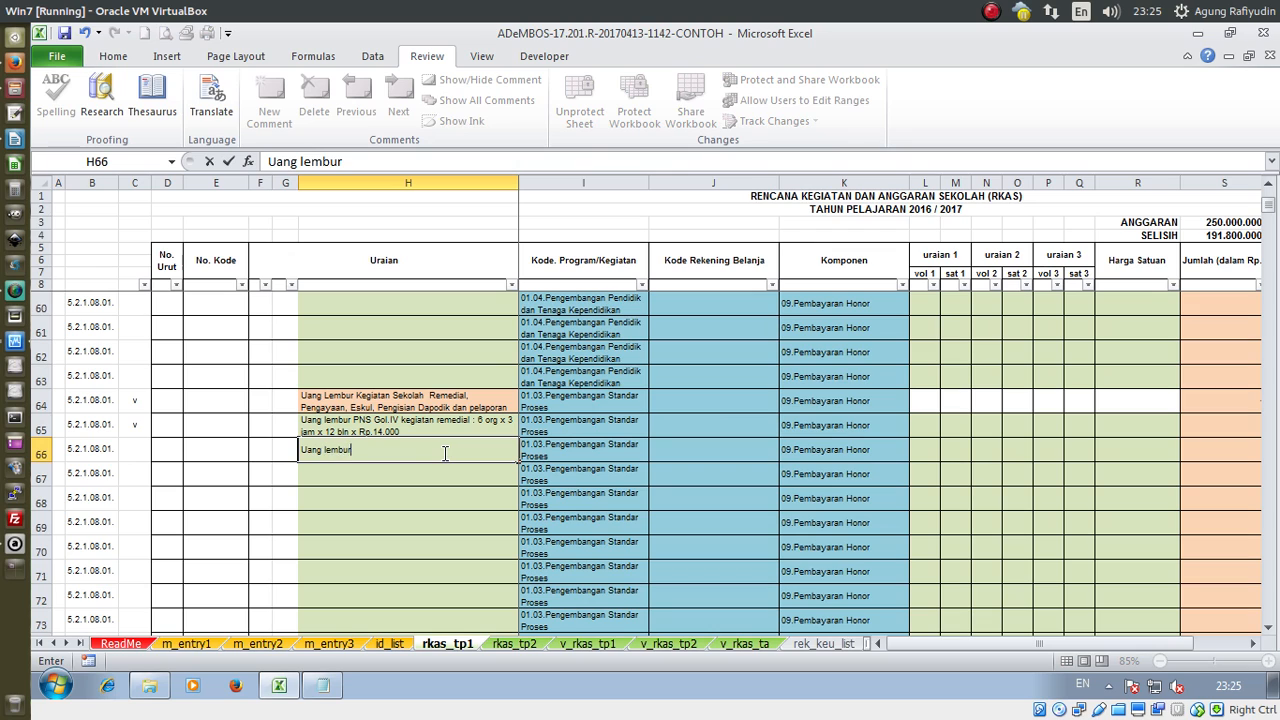
pyautogui.press('Escape')
pyautogui.hotkey('ctrl', 'd')
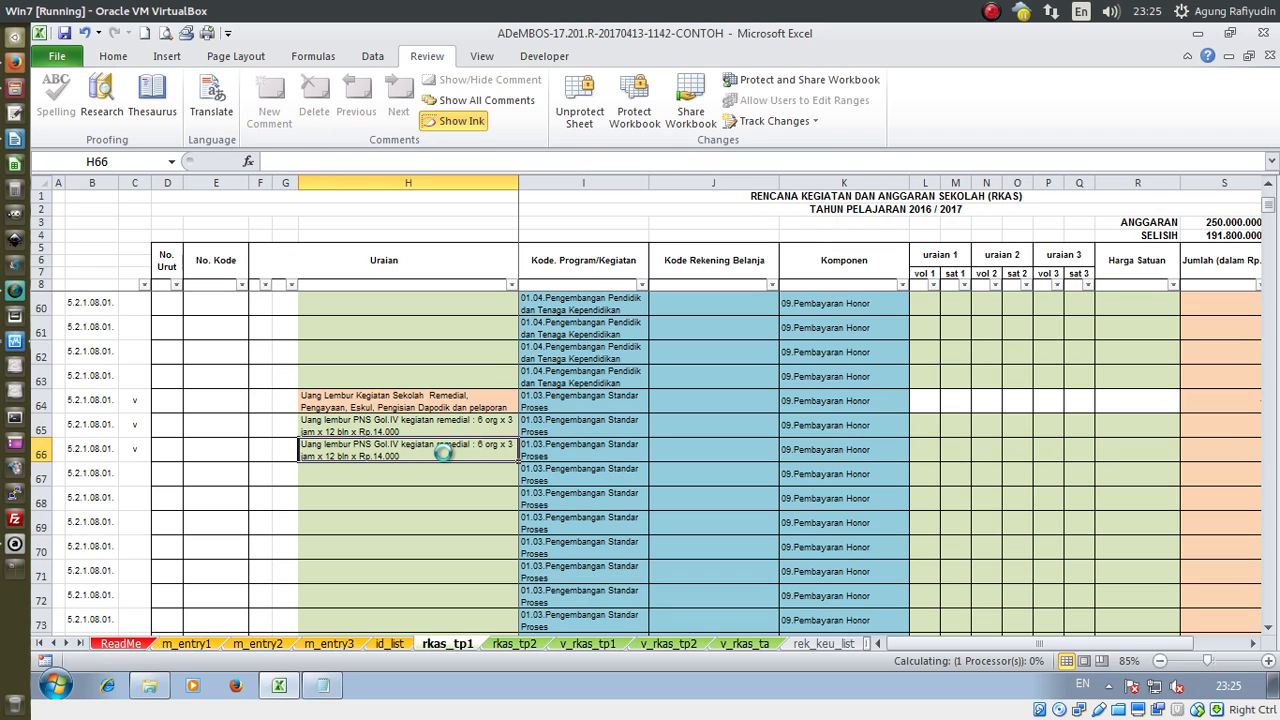
# Change the number of people in the H65 description to 4 org
pyautogui.doubleClick(474, 420)
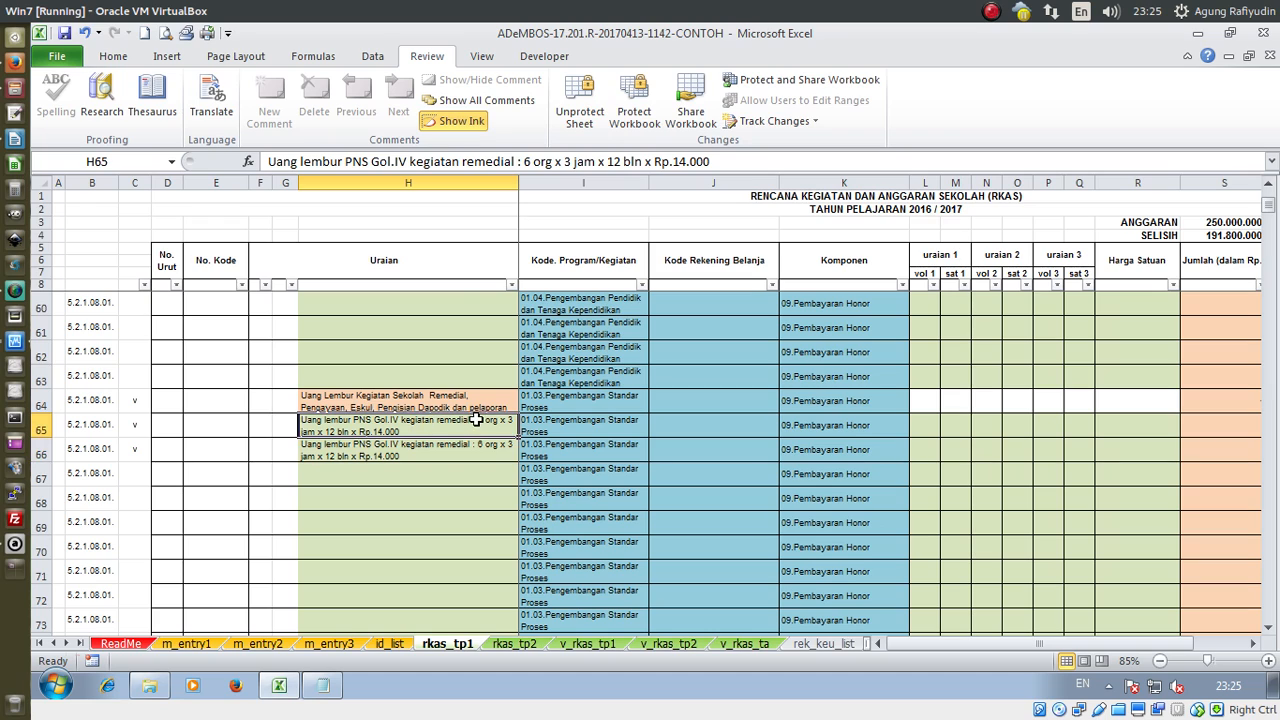
pyautogui.press('BackSpace')
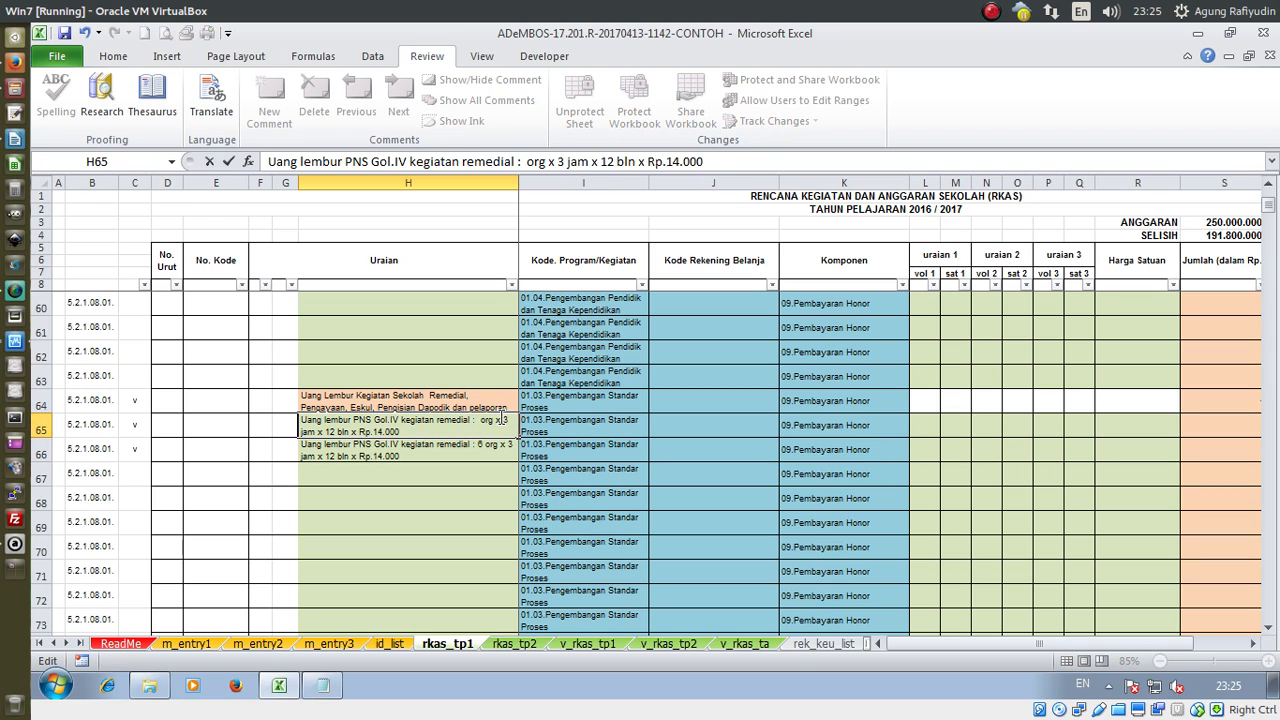
pyautogui.write('4')
pyautogui.press('Return')
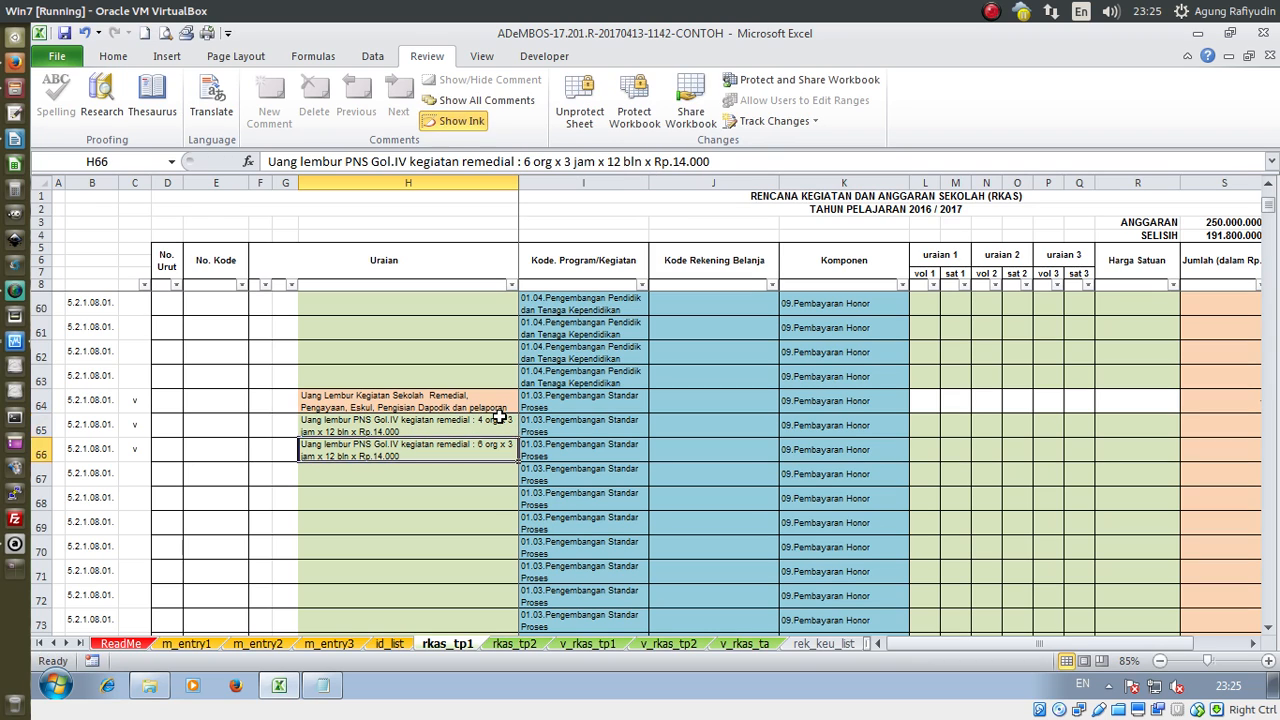
# Replace "PNS Gol.IV" with "Non PNS" in the description in cell H66
pyautogui.doubleClick(353, 446)
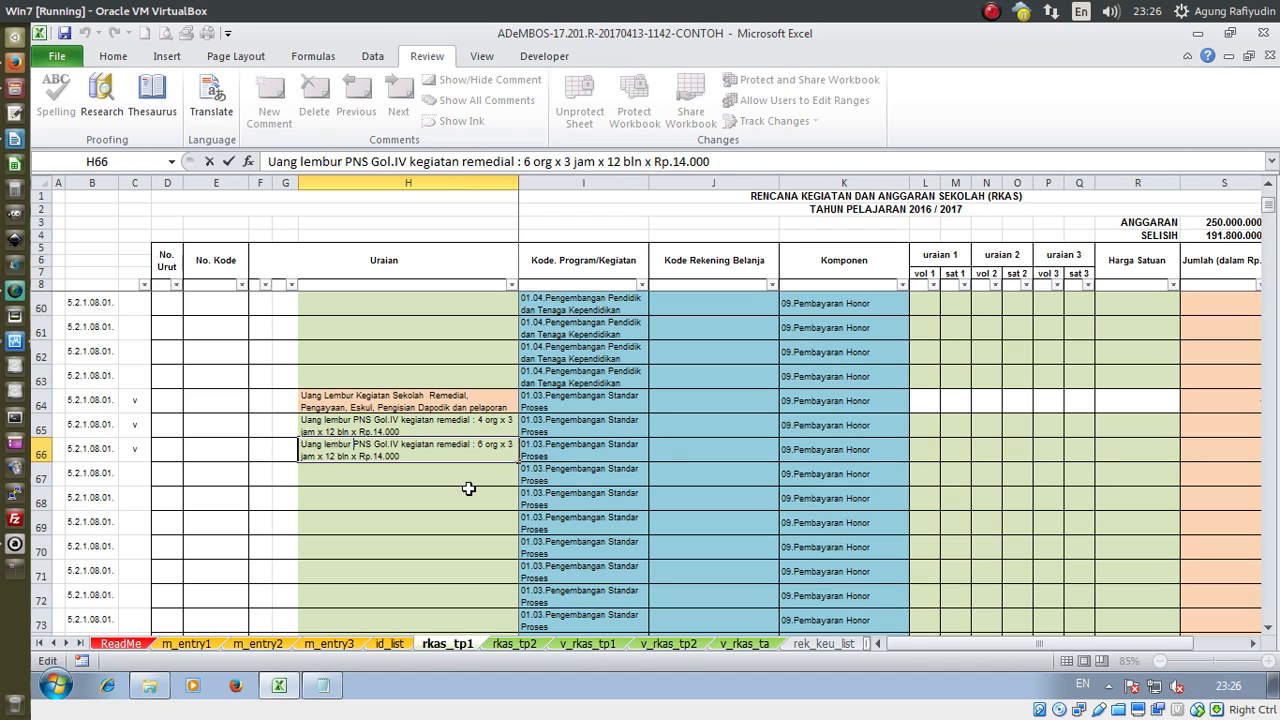
pyautogui.scroll(-1, 468, 488)
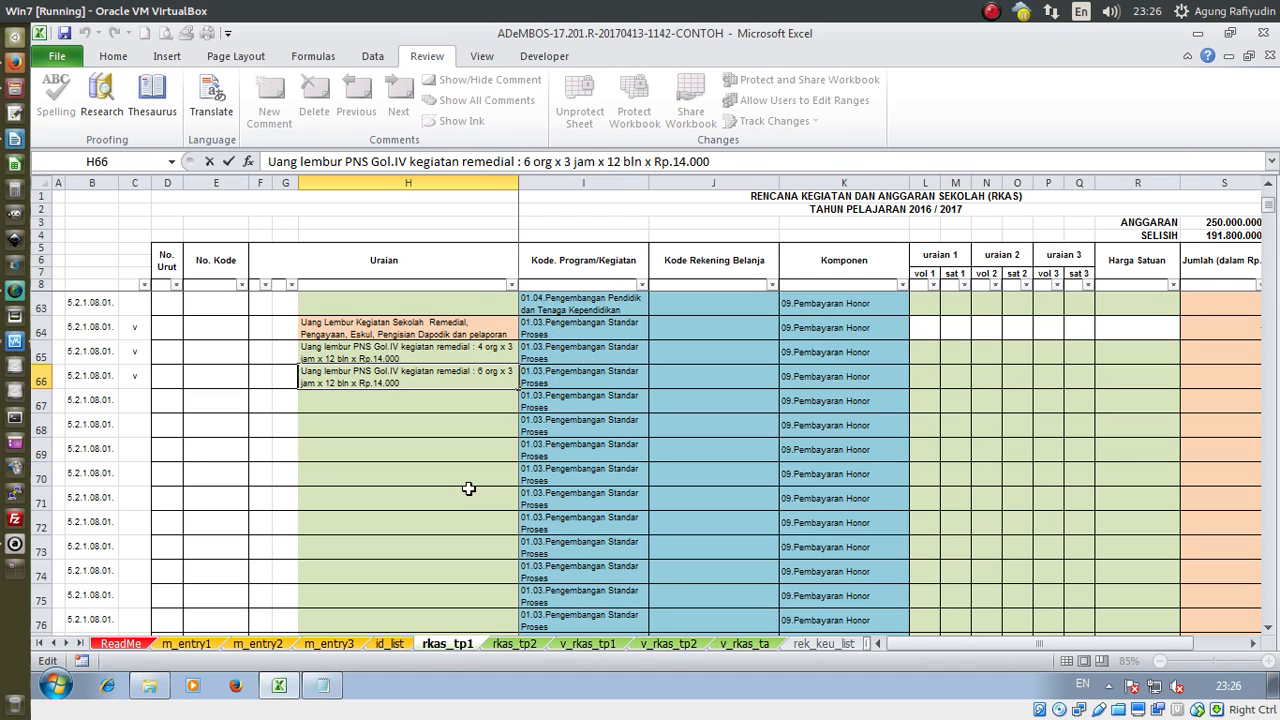
pyautogui.scroll(1, 468, 488)
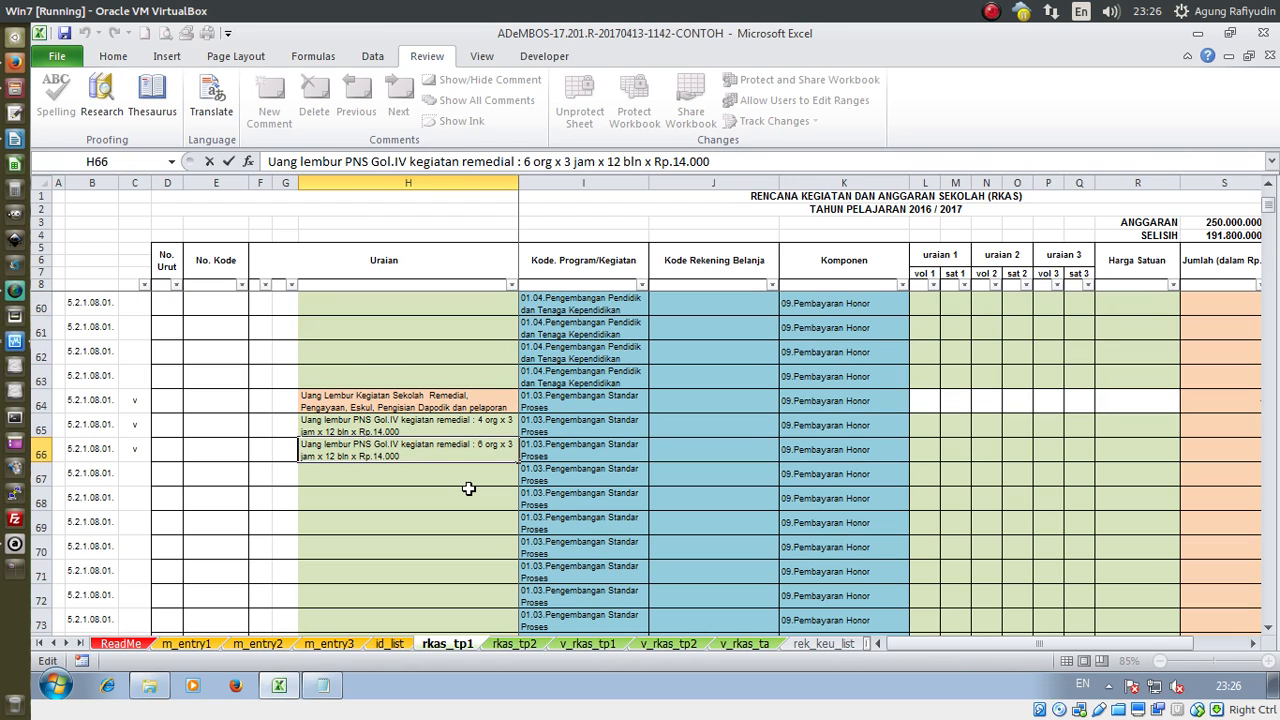
pyautogui.click(468, 488)
pyautogui.scroll(1, 468, 488)
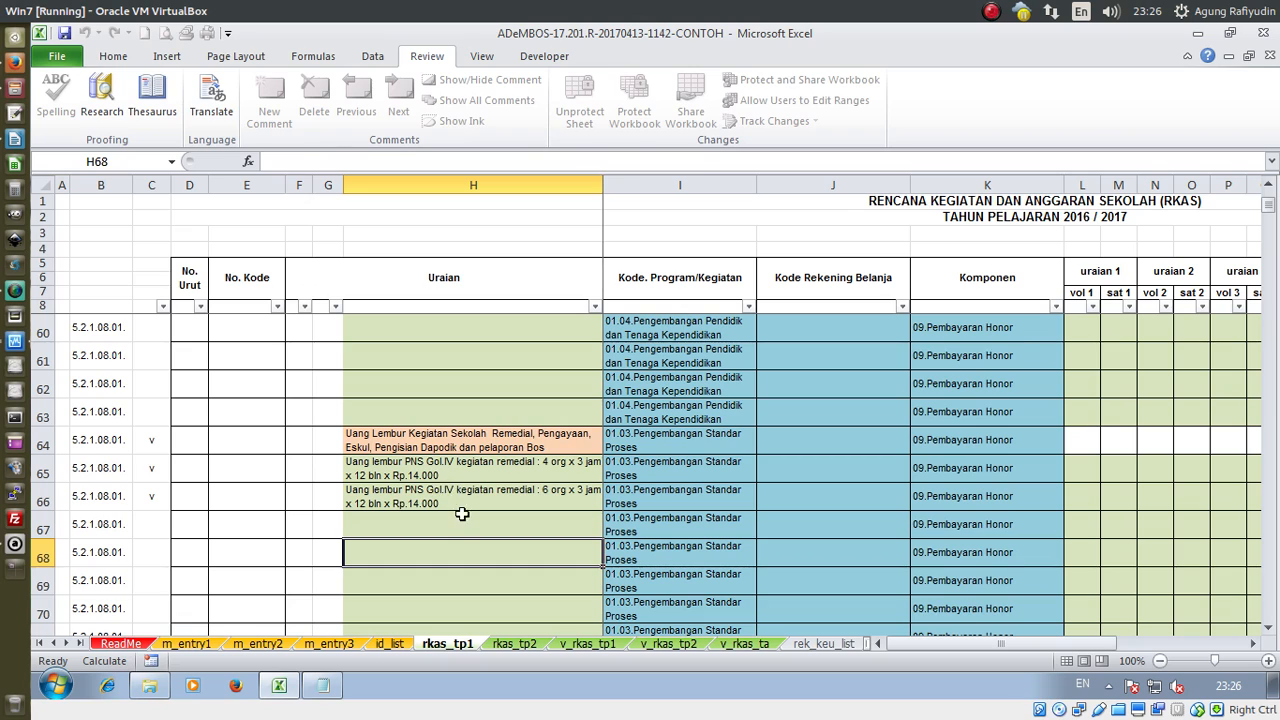
pyautogui.doubleClick(450, 504)
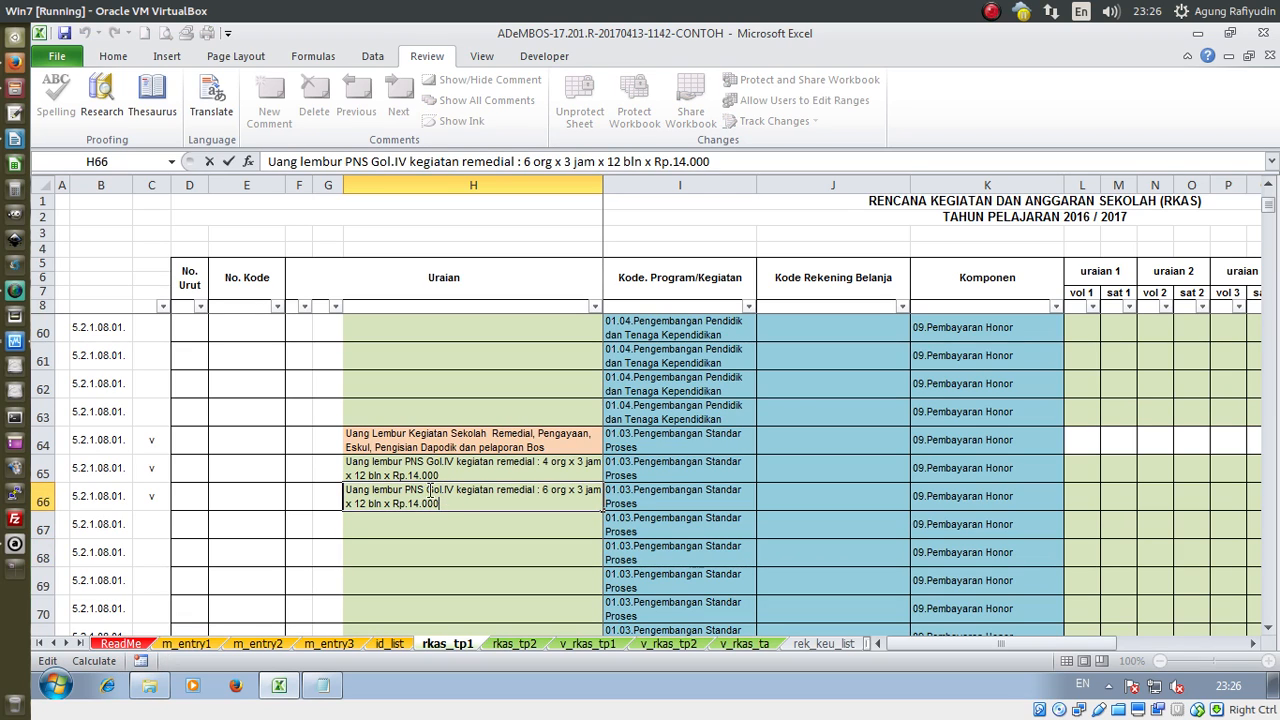
pyautogui.moveTo(404, 490); pyautogui.dragTo(458, 490)
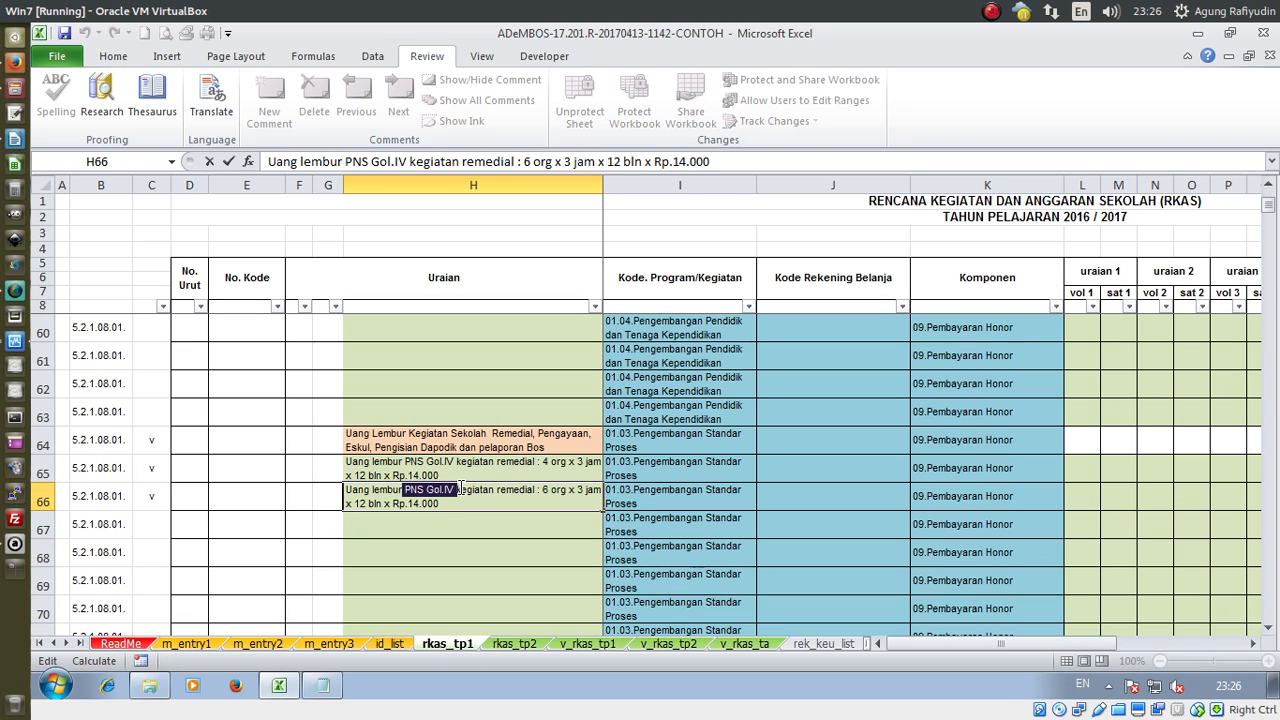
pyautogui.press('BackSpace')
pyautogui.write('Non PNS')
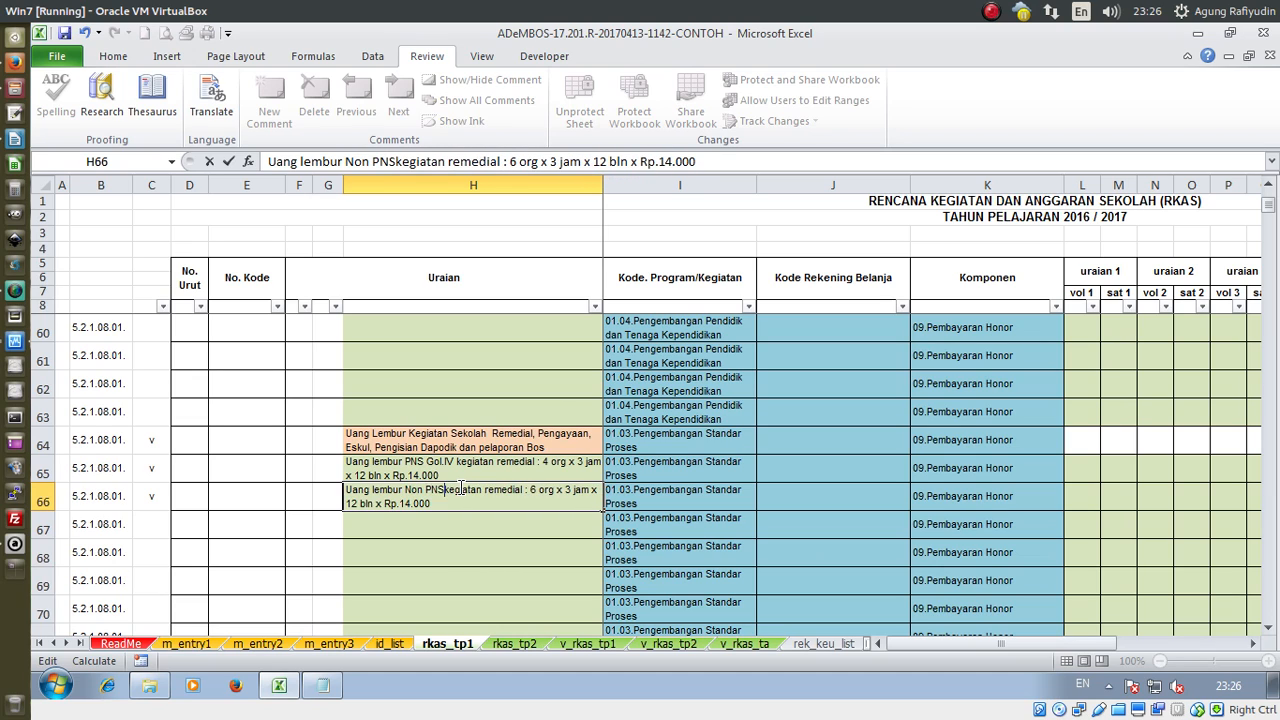
# Set the H66 description's number of people to 2 org and its rate to Rp.8.000
pyautogui.doubleClick(533, 490)
pyautogui.write('2')
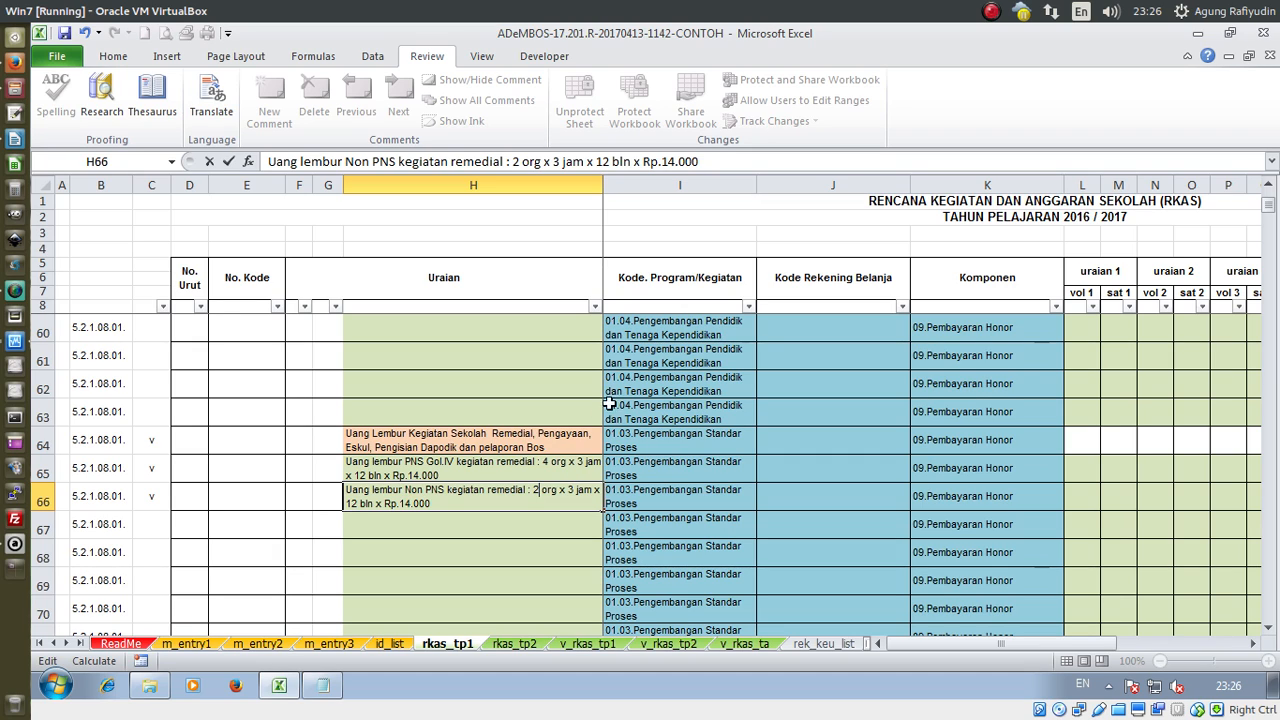
pyautogui.moveTo(399, 503); pyautogui.dragTo(443, 512)
pyautogui.write('8.000')
pyautogui.press('Return')
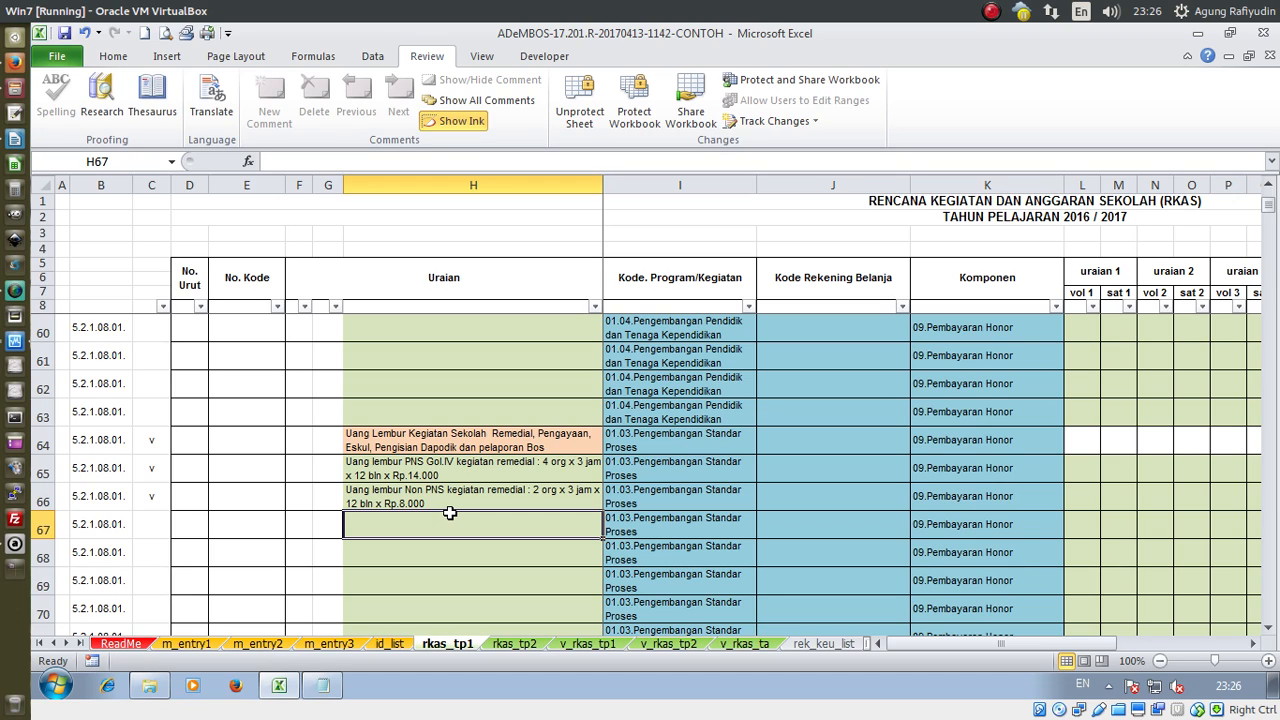
# Enter the description "Uang lembur Pengisian Dapodik : 1 org x (2 hari x 3 jam) jam x 12 bln" in cell H67
pyautogui.write('Uang lembur ')
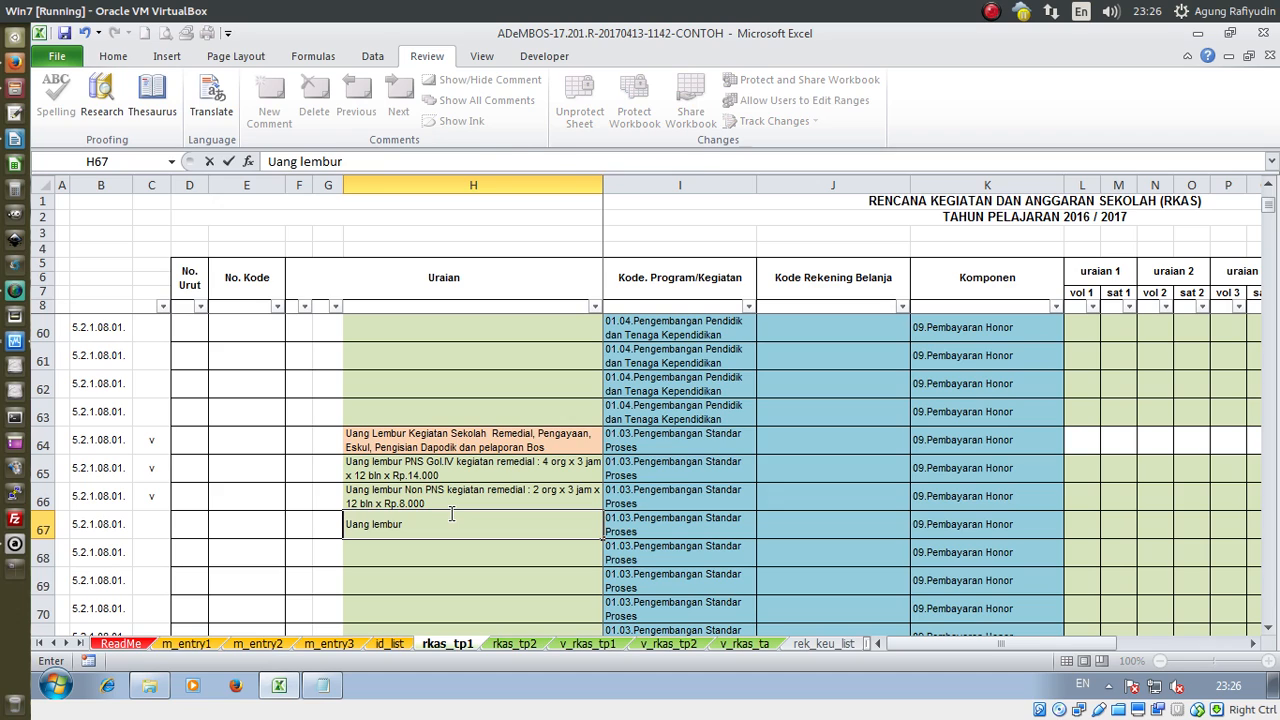
pyautogui.write('Pengisian Dapod')
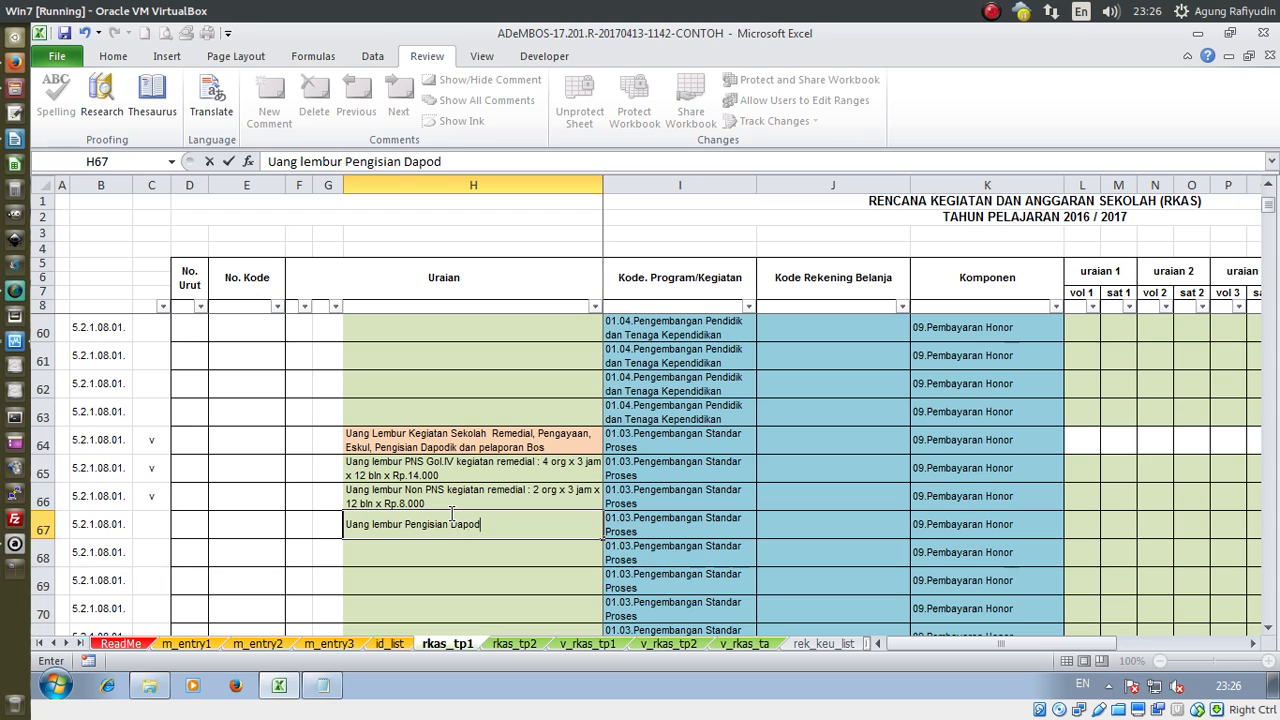
pyautogui.write('ik : 1 org x')
pyautogui.press('BackSpace')
pyautogui.write('(2 hari')
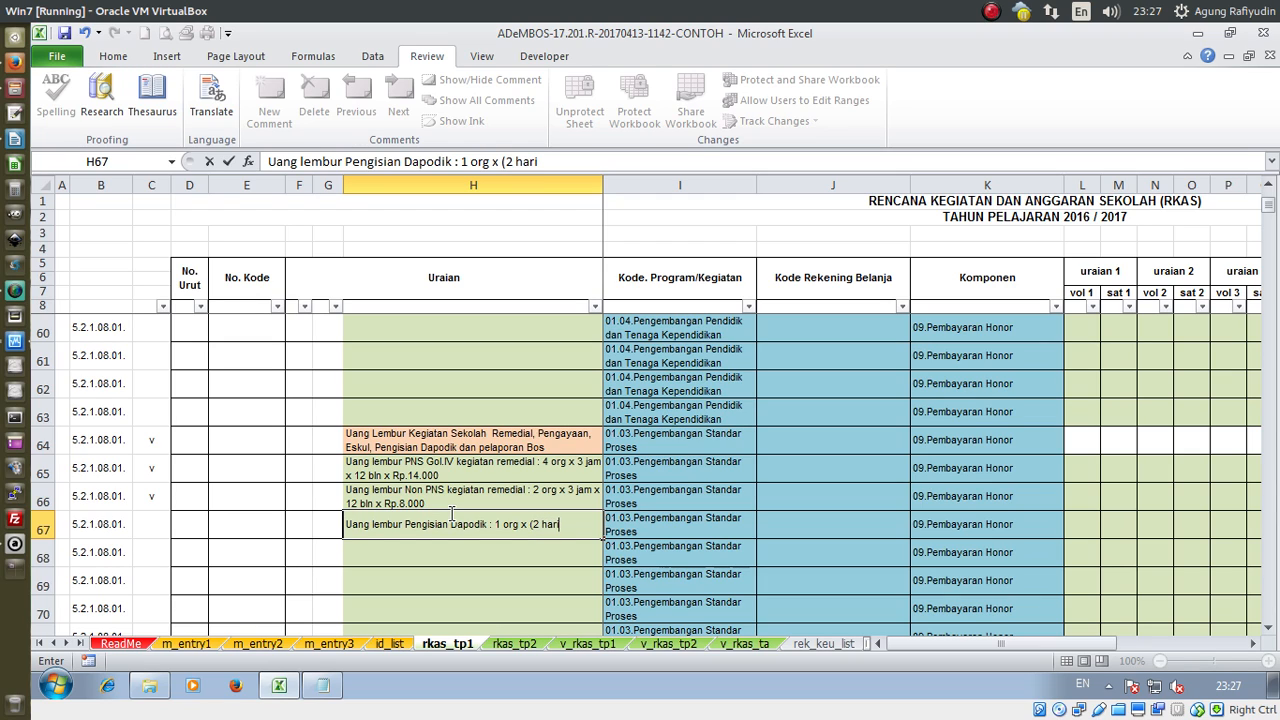
pyautogui.write(' x 3 jam) jam x')
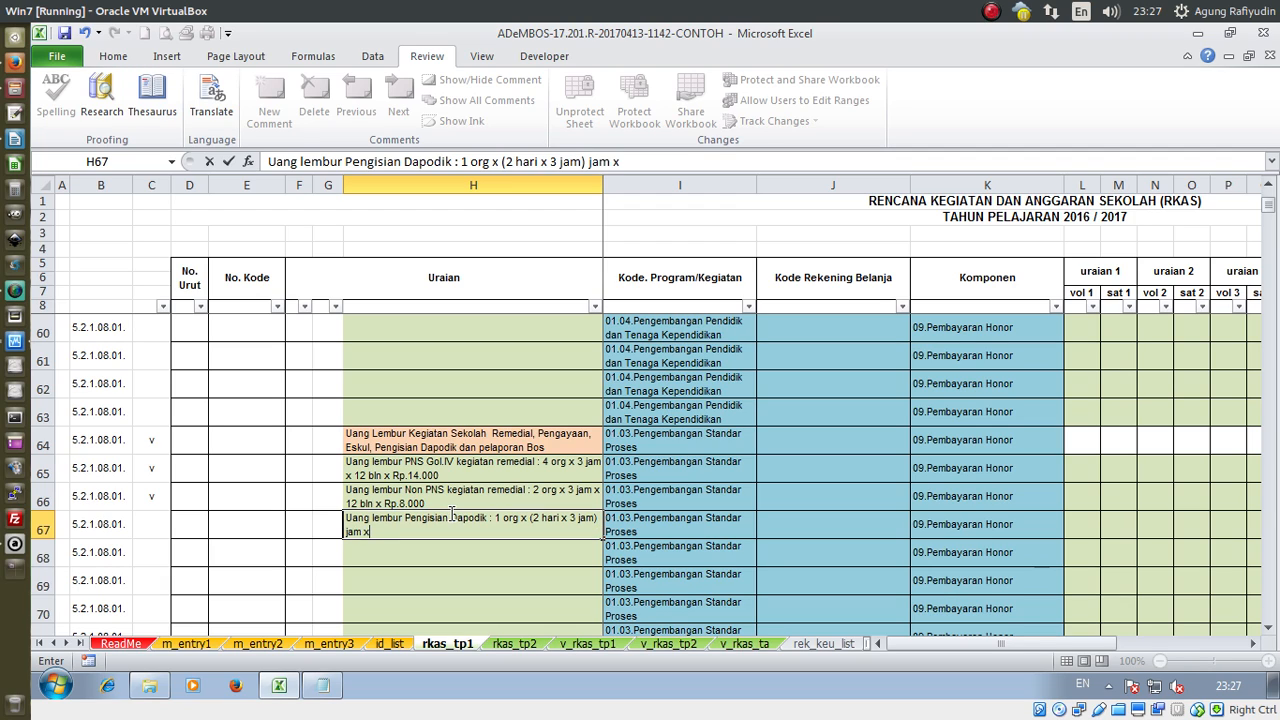
pyautogui.write(' 12 bln')
# Replace everything after "1 org x" in the H67 description with "3 jam x 24 hari x Rp.8.000"
pyautogui.moveTo(529, 521); pyautogui.dragTo(594, 538)
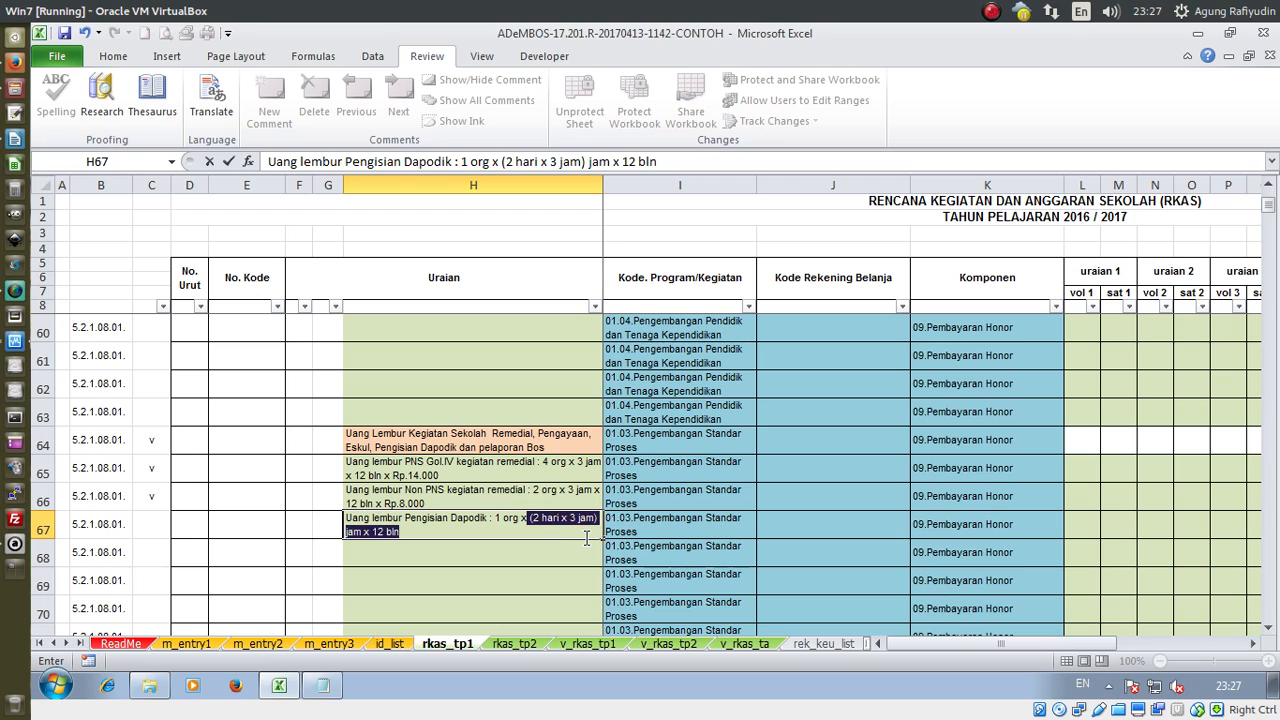
pyautogui.press('BackSpace')
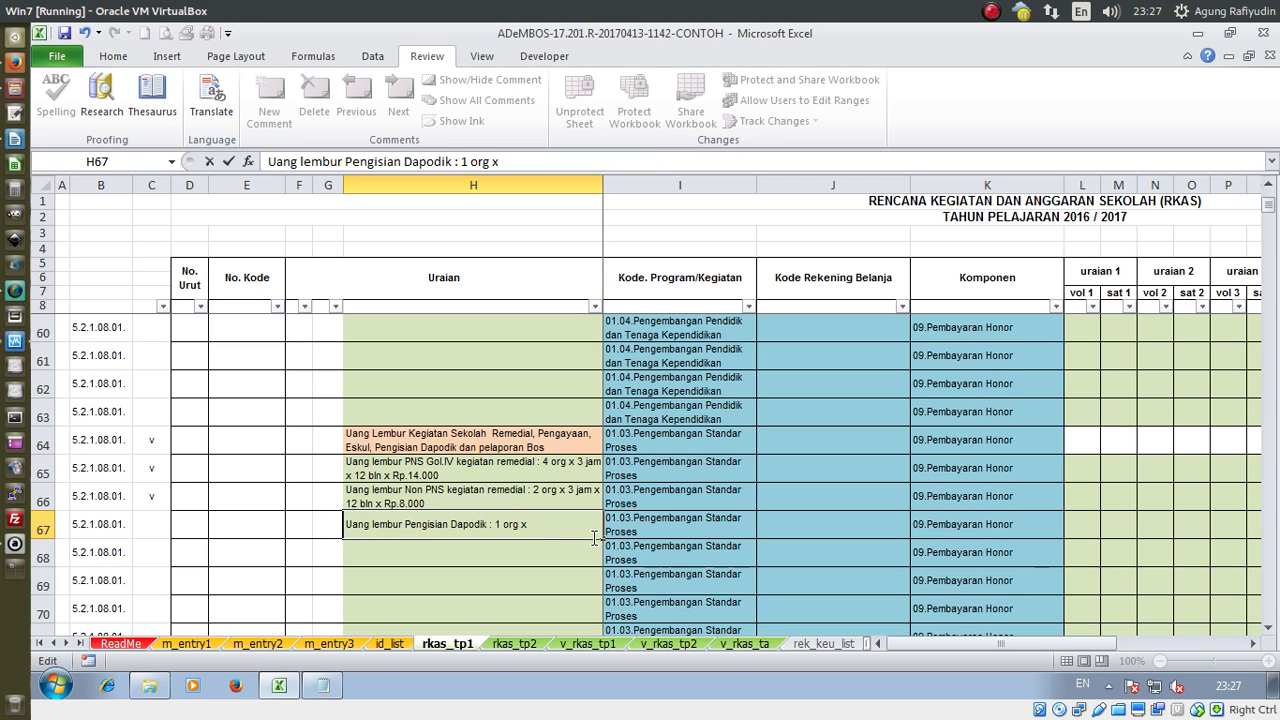
pyautogui.write('3 jam x 24 hari')
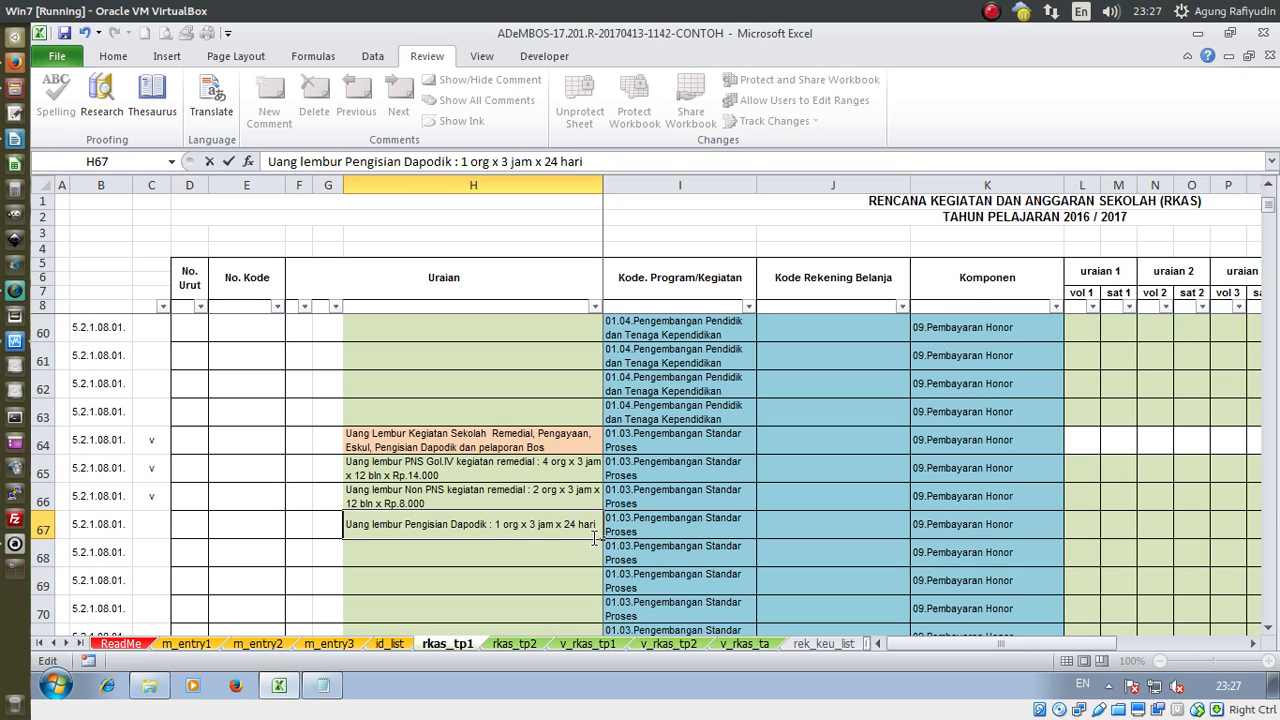
pyautogui.write(' x Rp')
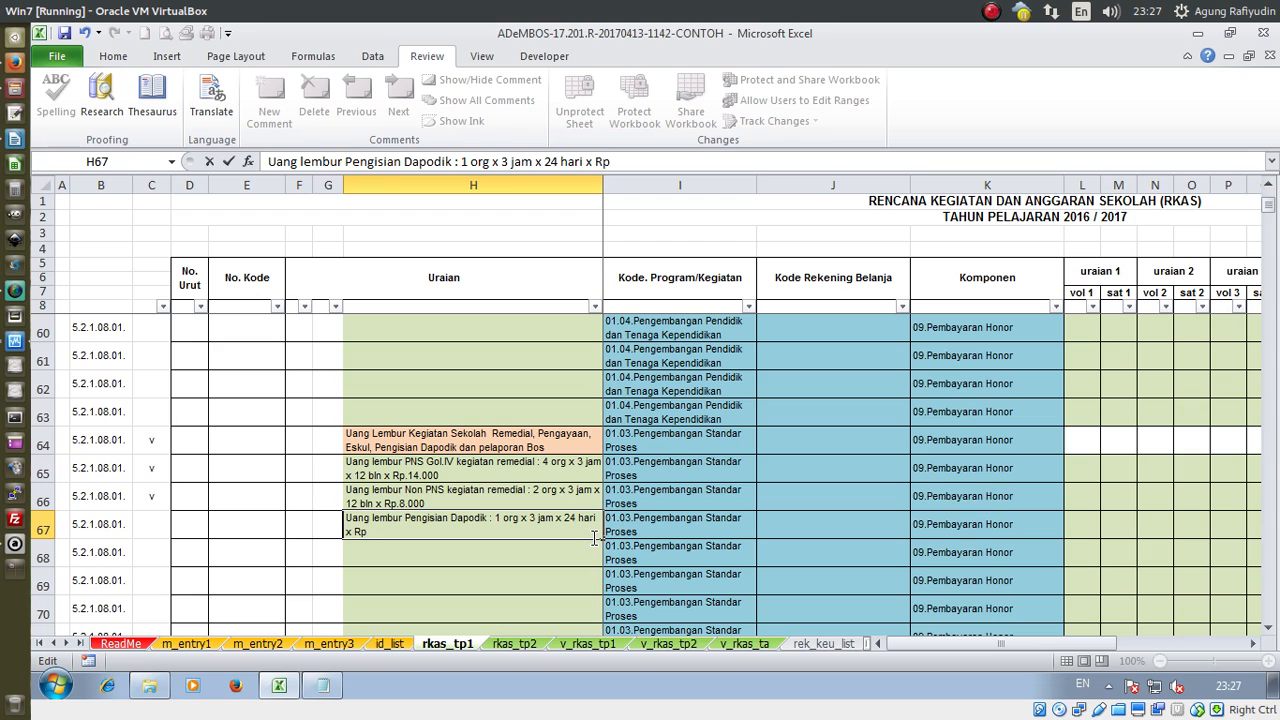
pyautogui.write('.8.000')
# Insert "Non PNS" before "Pengisian Dapodik" in the H67 description
pyautogui.click(403, 518)
pyautogui.write('Non')
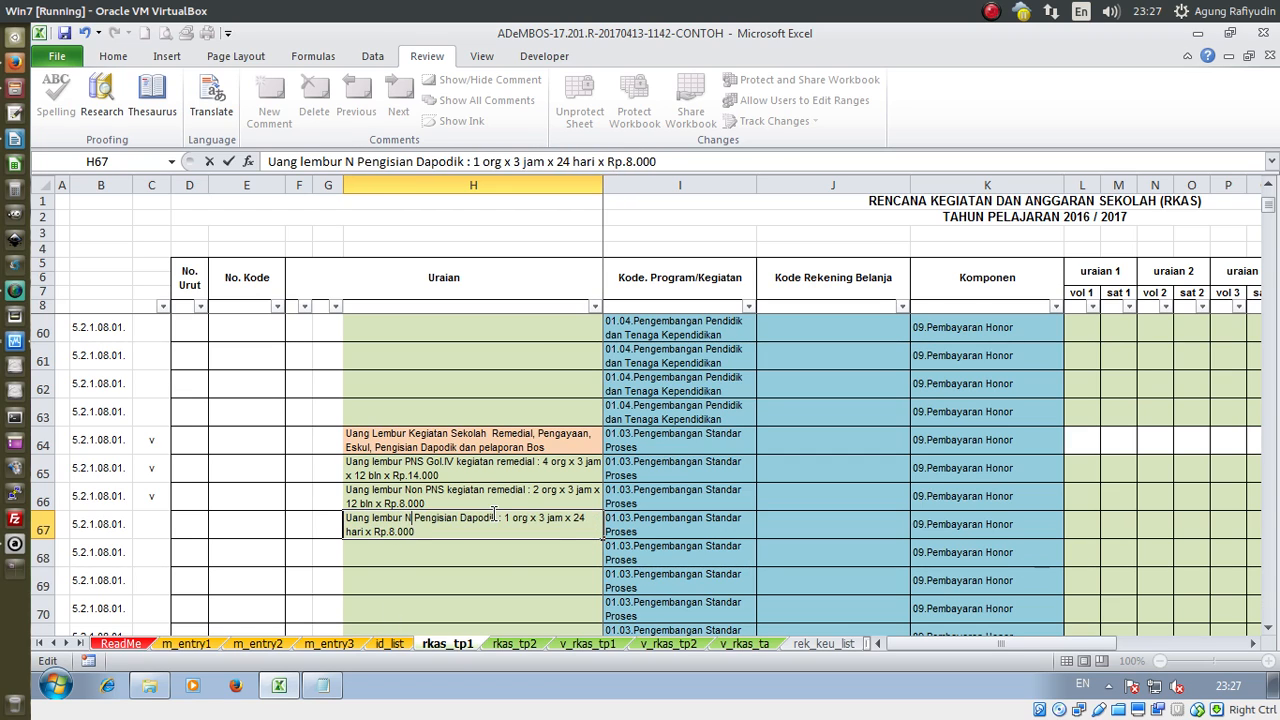
pyautogui.write(' PNS')
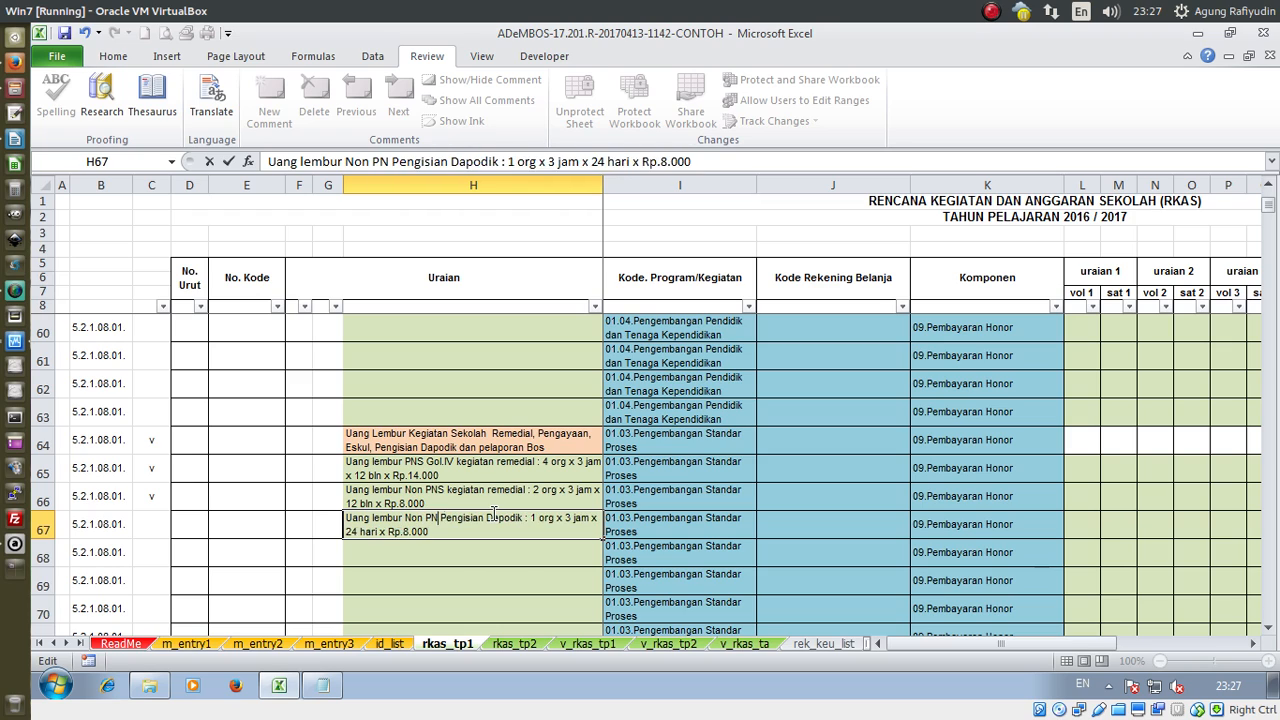
pyautogui.press('Return')
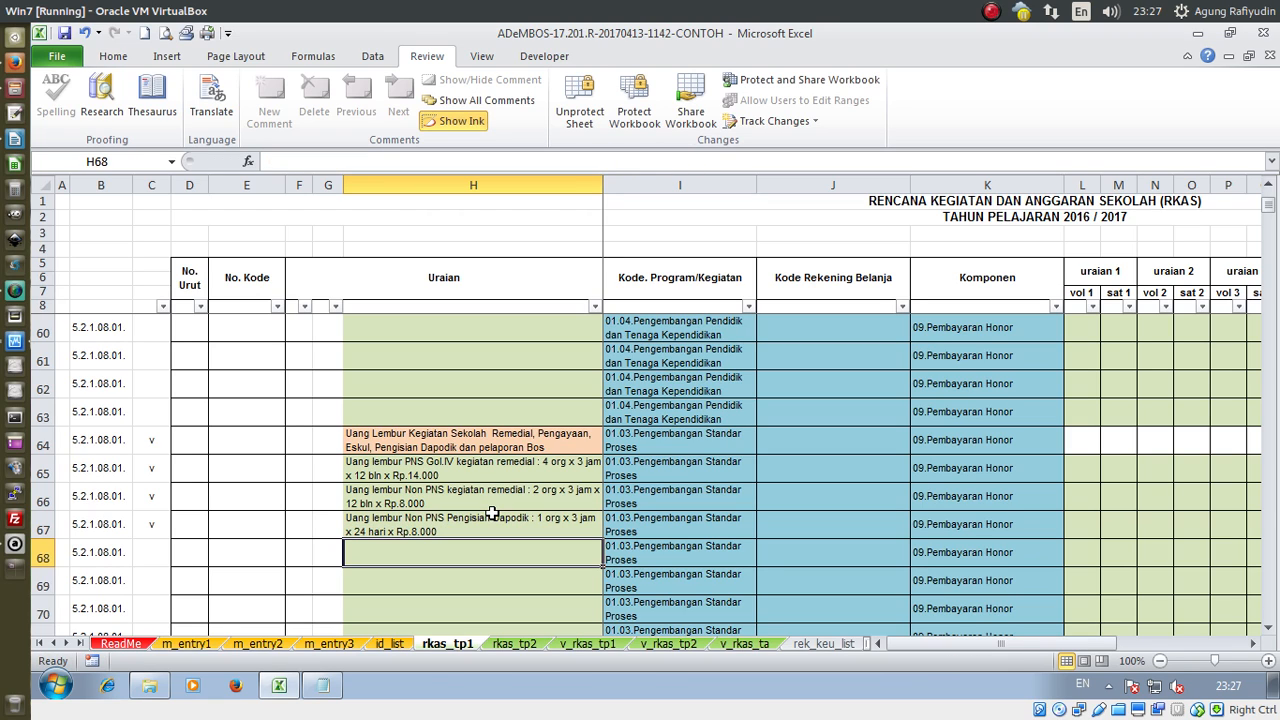
# Set the expenditure account code in J65 to 5.2.1.03.01.Uang Lembur PNS
pyautogui.click(492, 513)
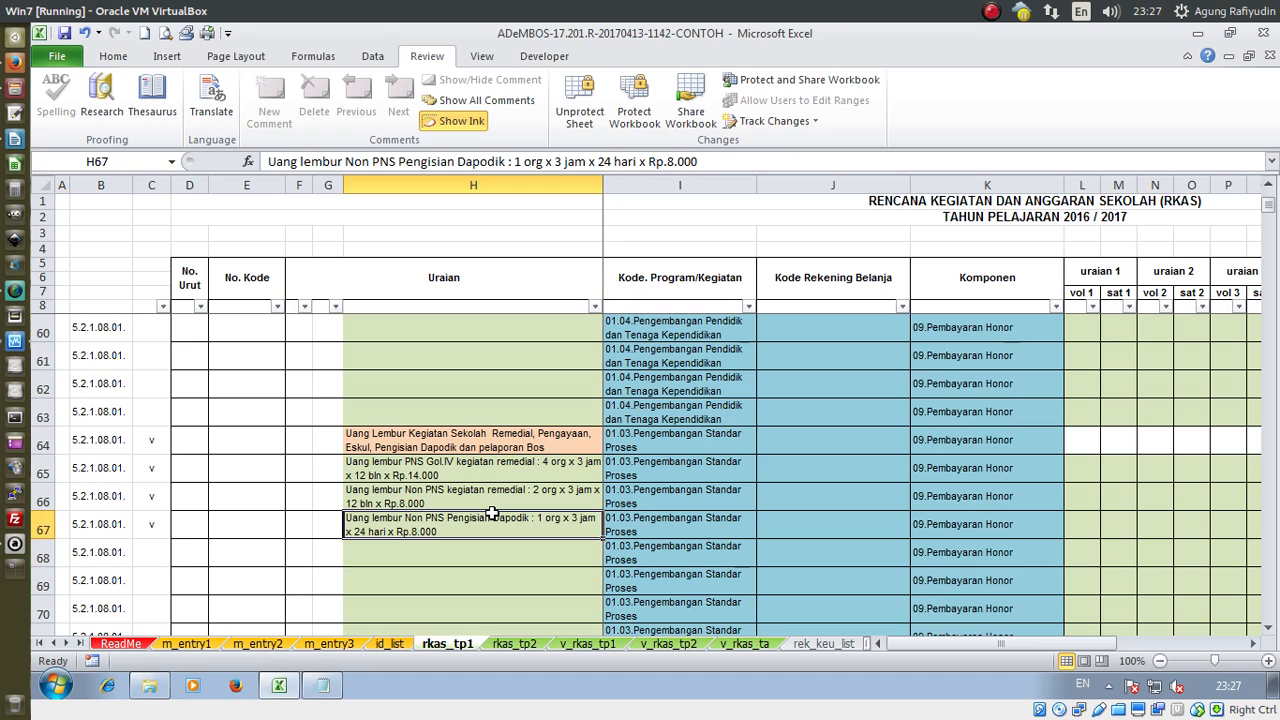
pyautogui.press('Tab')
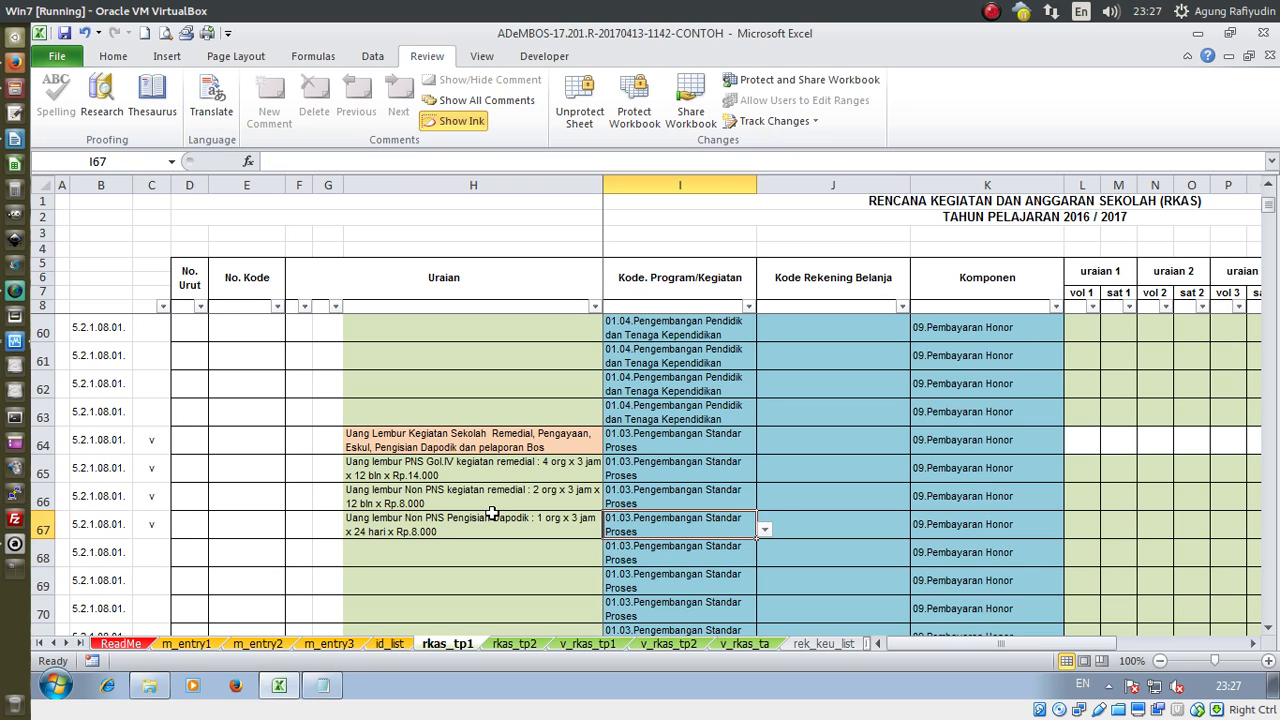
pyautogui.click(792, 475)
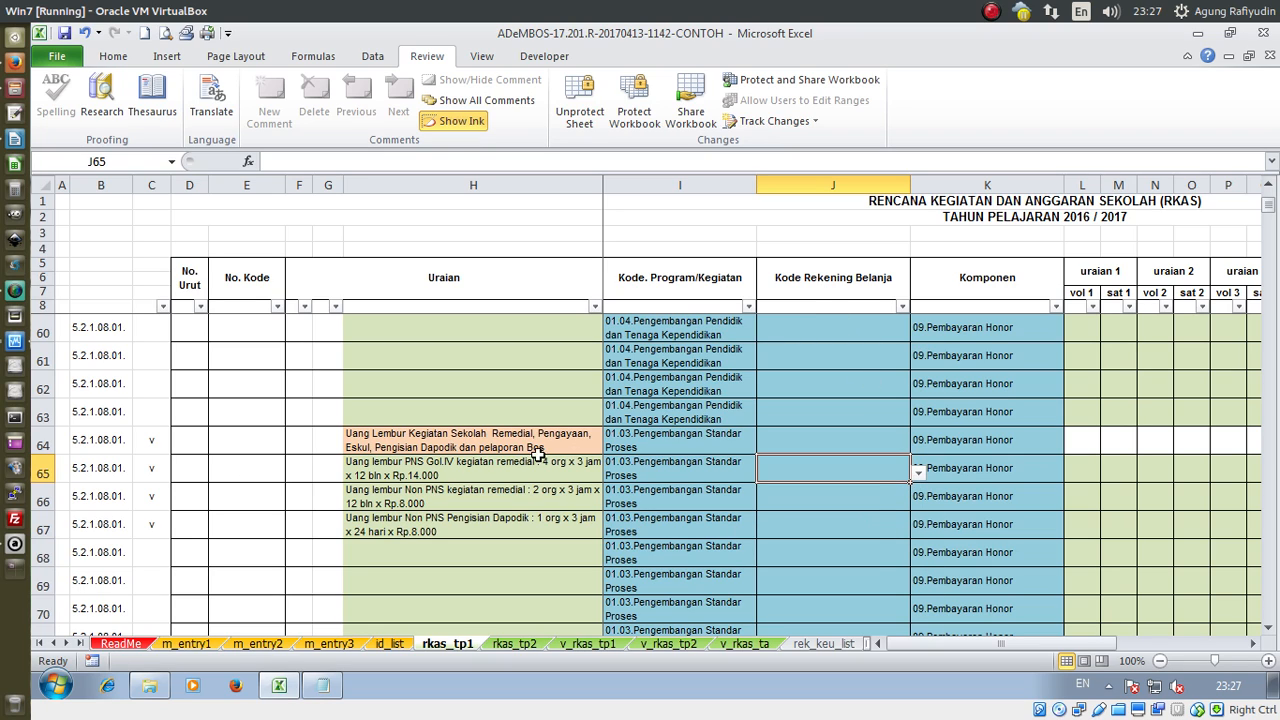
pyautogui.click(917, 472)
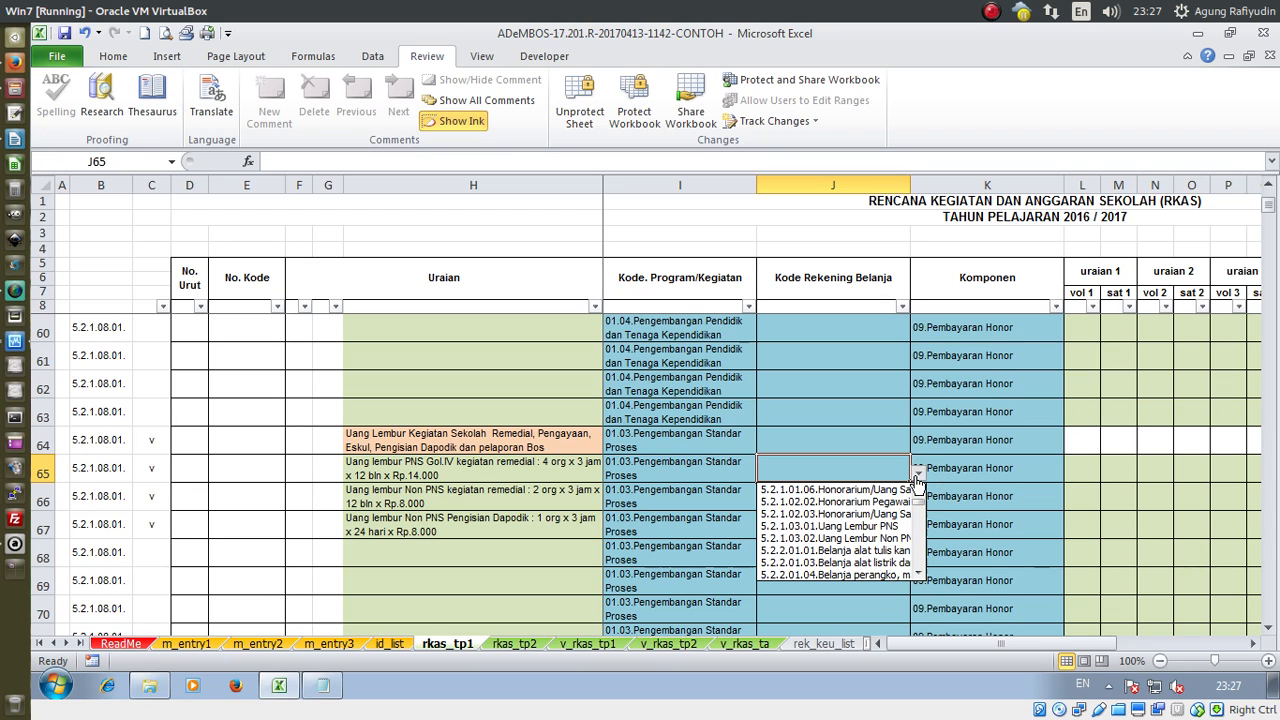
pyautogui.click(868, 528)
# Set the account code in J66 to 5.2.1.03.02.Uang Lembur Non PNS and fill it down into J67
pyautogui.click(870, 500)
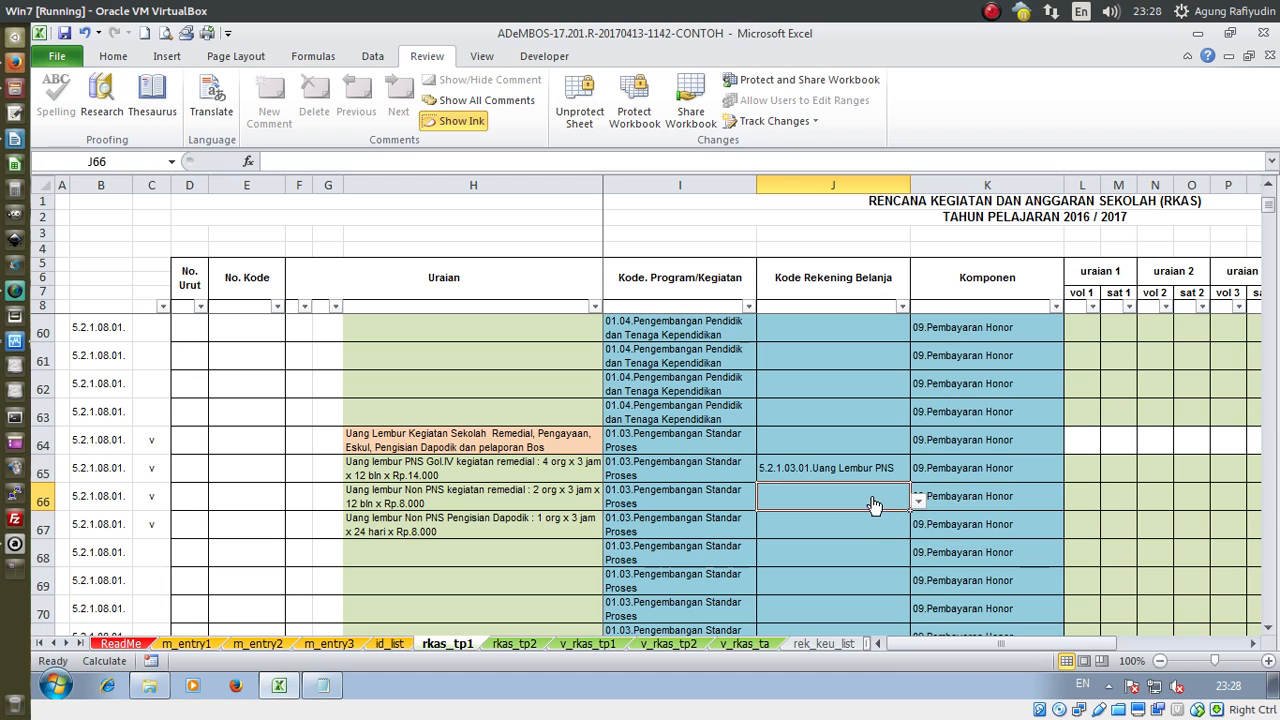
pyautogui.click(917, 501)
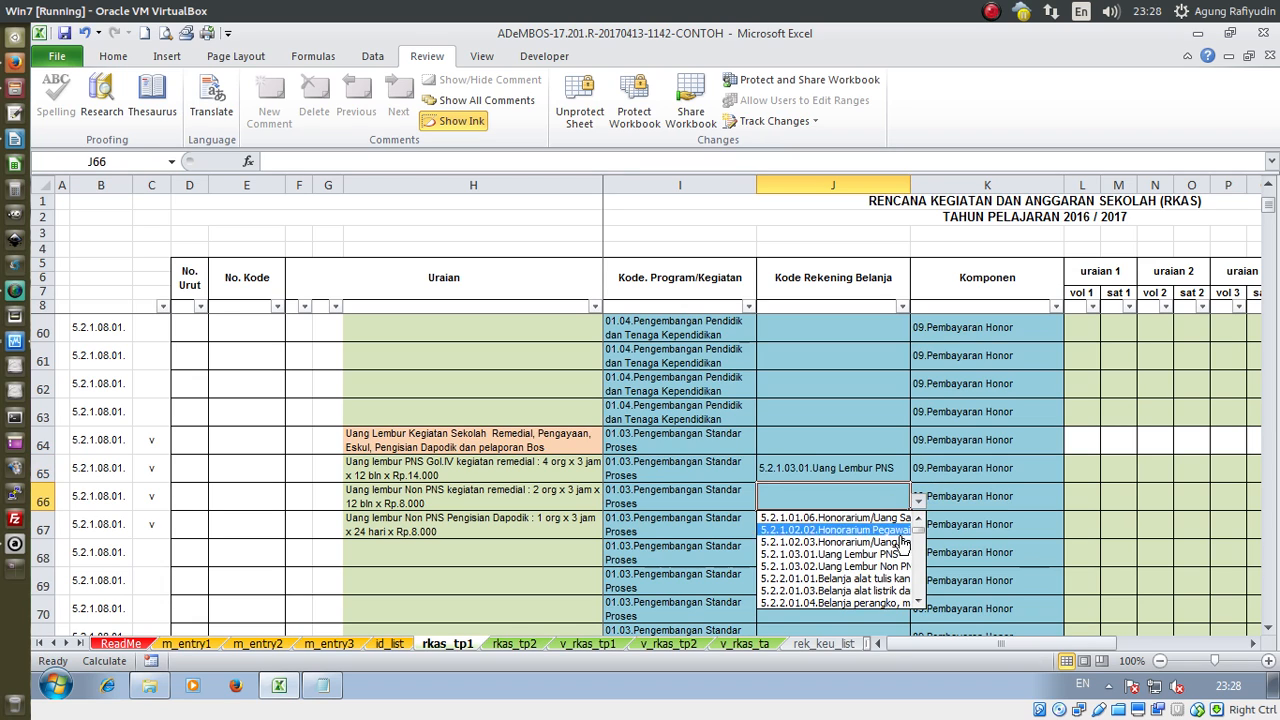
pyautogui.click(889, 567)
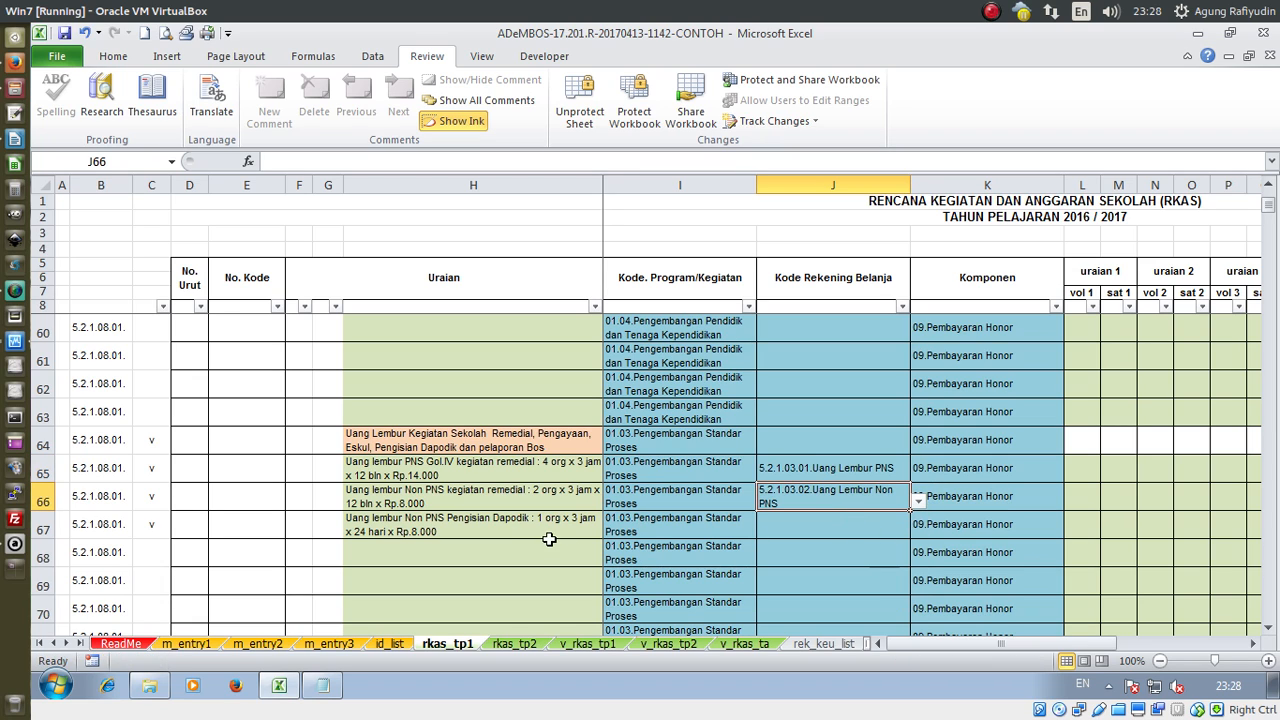
pyautogui.click(893, 527)
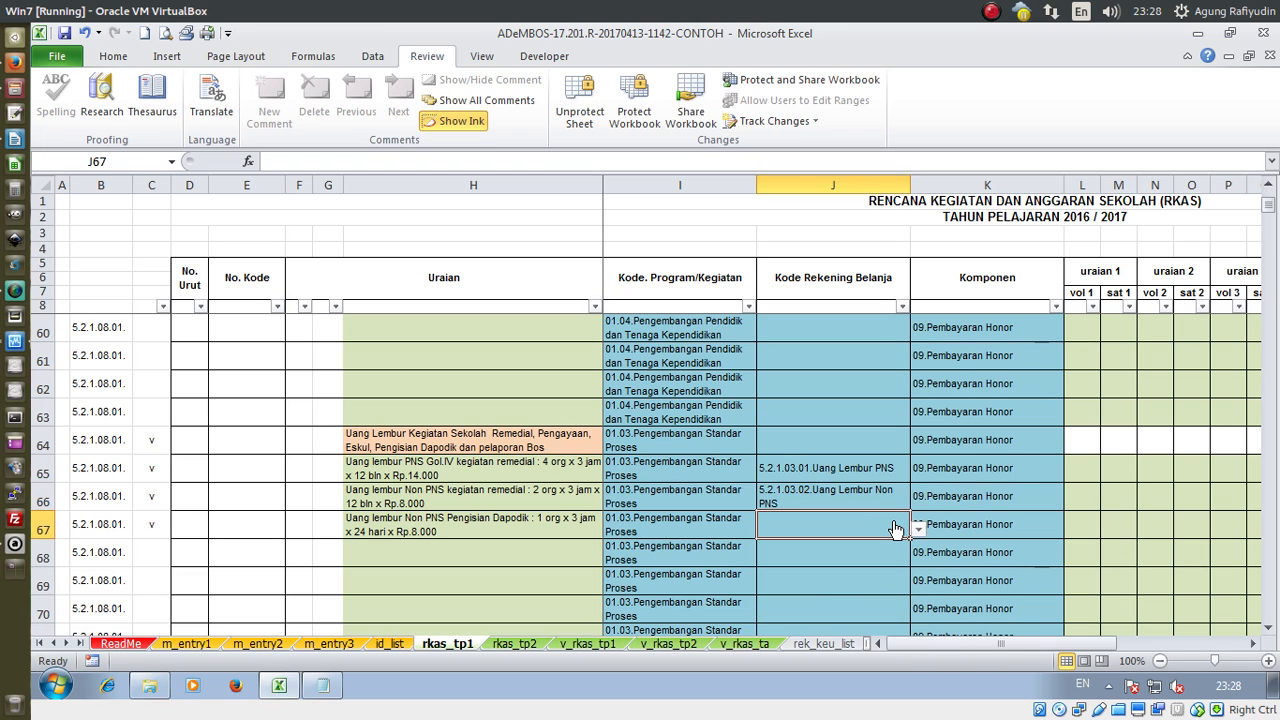
pyautogui.hotkey('ctrl', 'd')
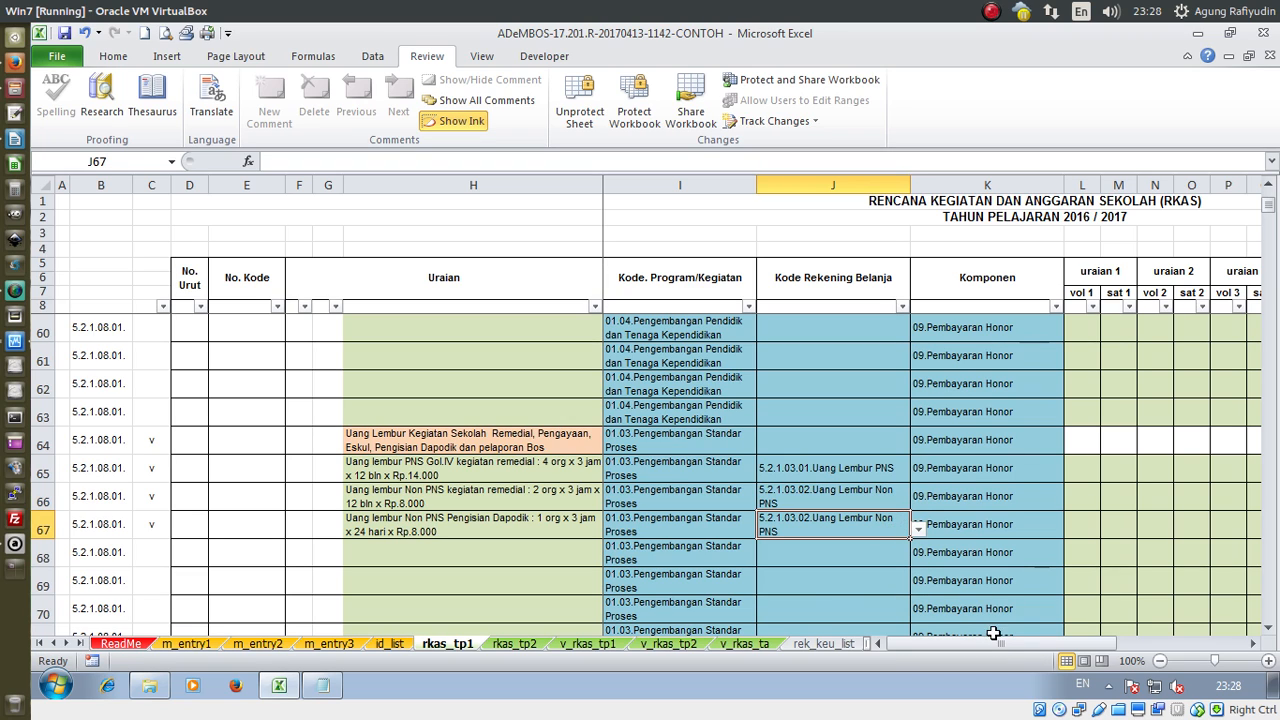
# Enter 4 org under uraian 1 and 3 jam under uraian 2 for the PNS overtime item in row 65
pyautogui.moveTo(1004, 643); pyautogui.dragTo(1022, 645)
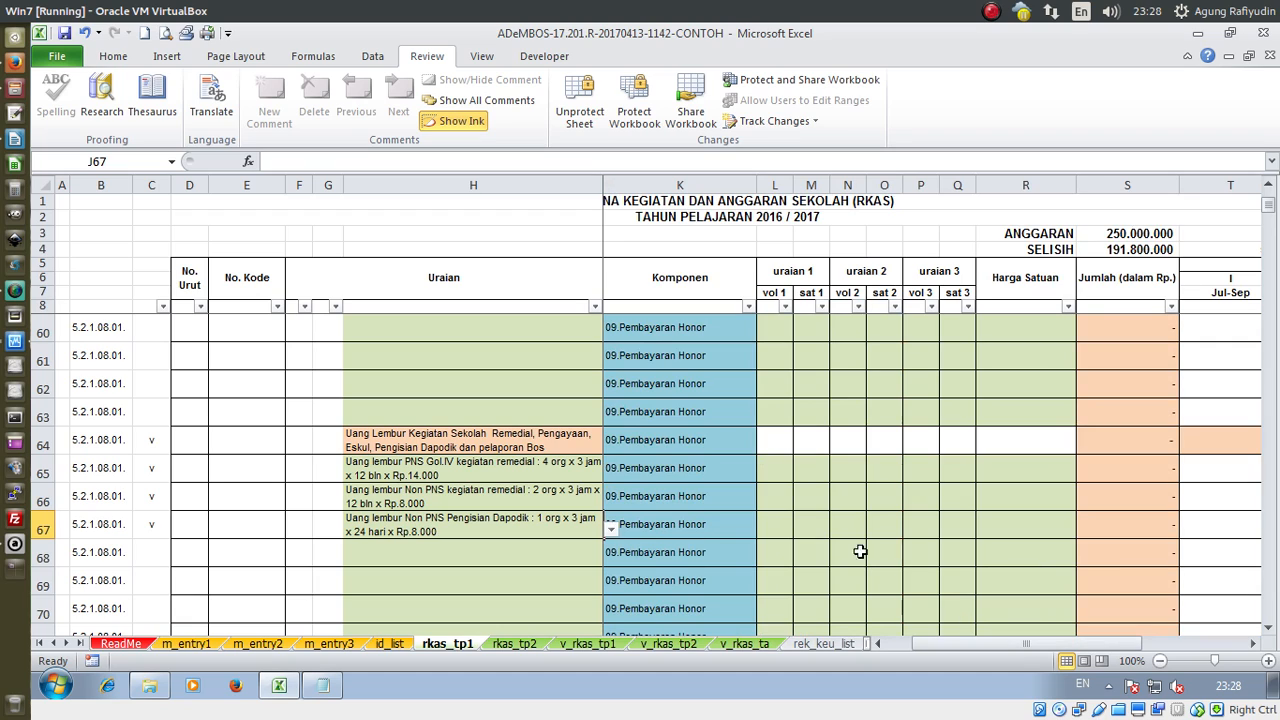
pyautogui.click(775, 467)
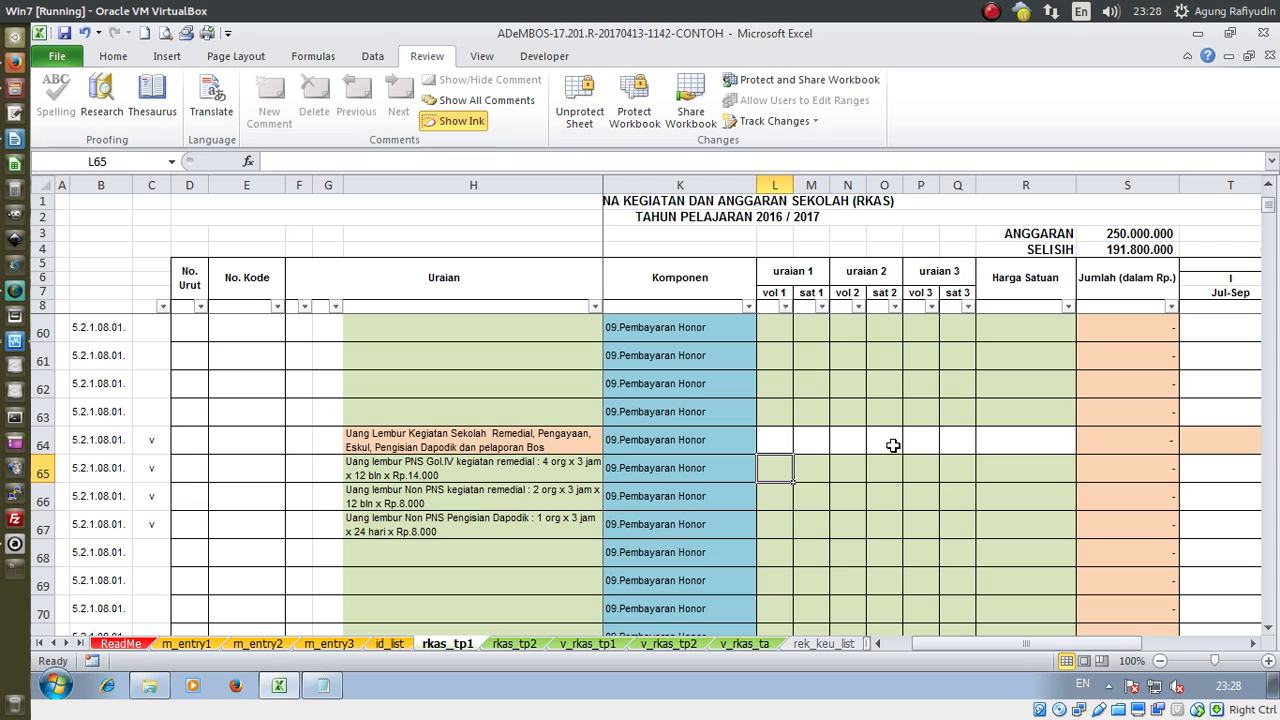
pyautogui.write('4')
pyautogui.press('Tab')
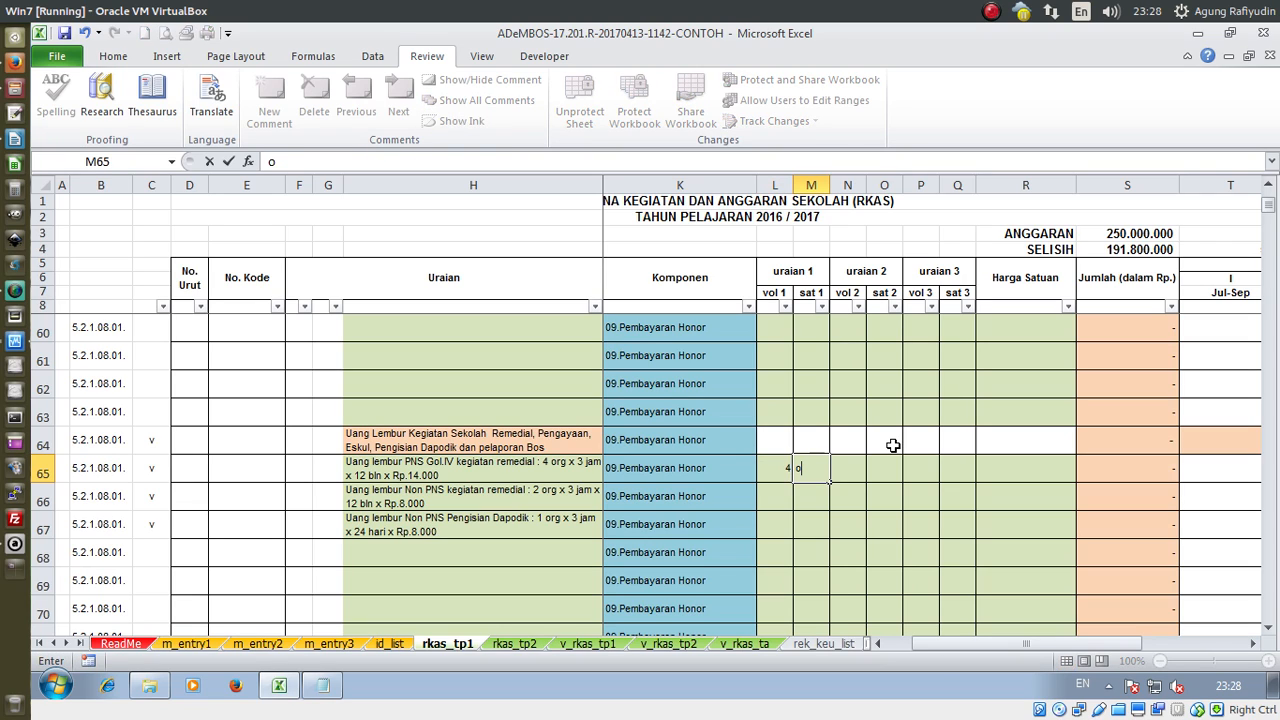
pyautogui.write('org')
pyautogui.press('Tab')
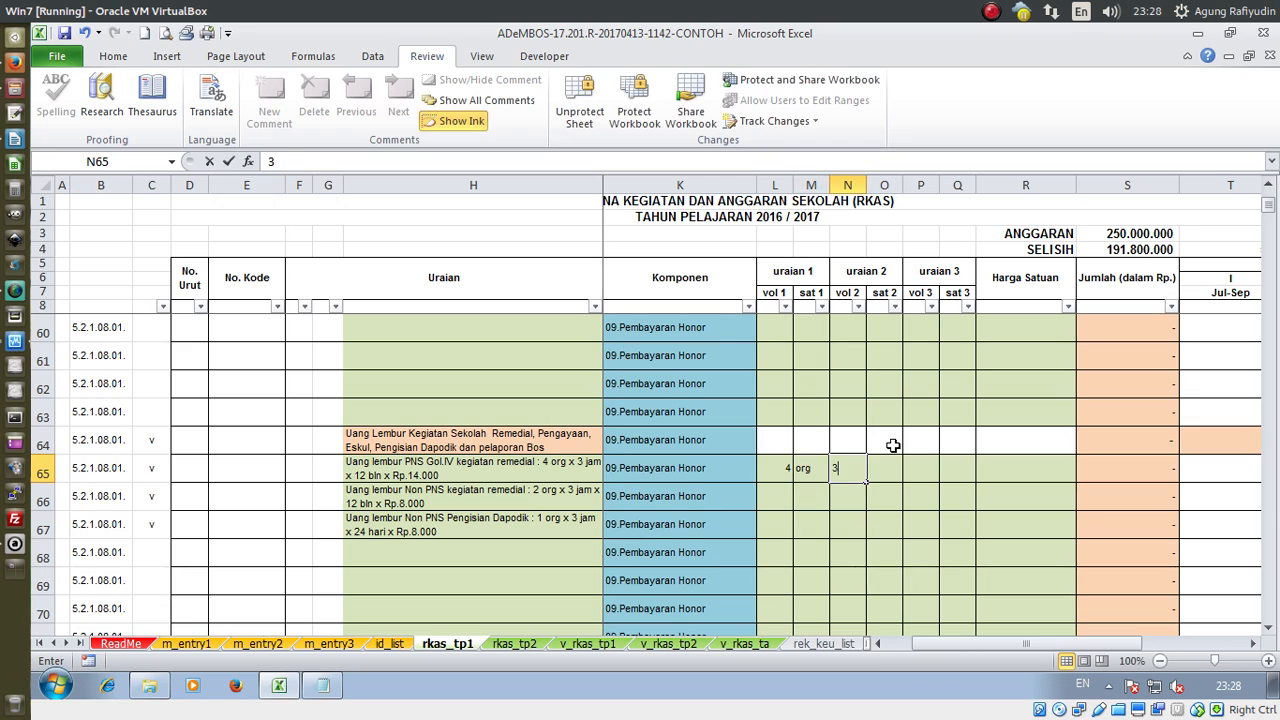
pyautogui.write('3')
pyautogui.press('Tab')
pyautogui.write('jam')
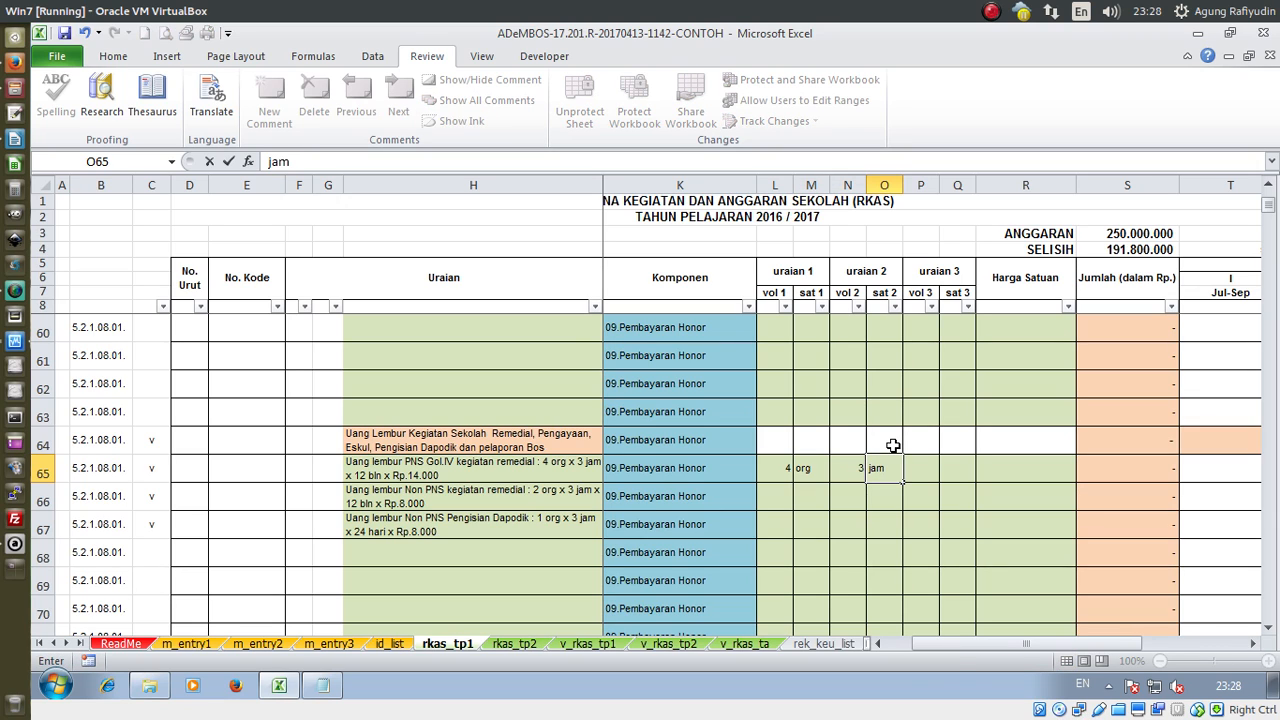
# Enter 12 bln under uraian 3 and a unit price of 14000 in row 65
pyautogui.press('Tab')
pyautogui.write('12')
pyautogui.press('Tab')
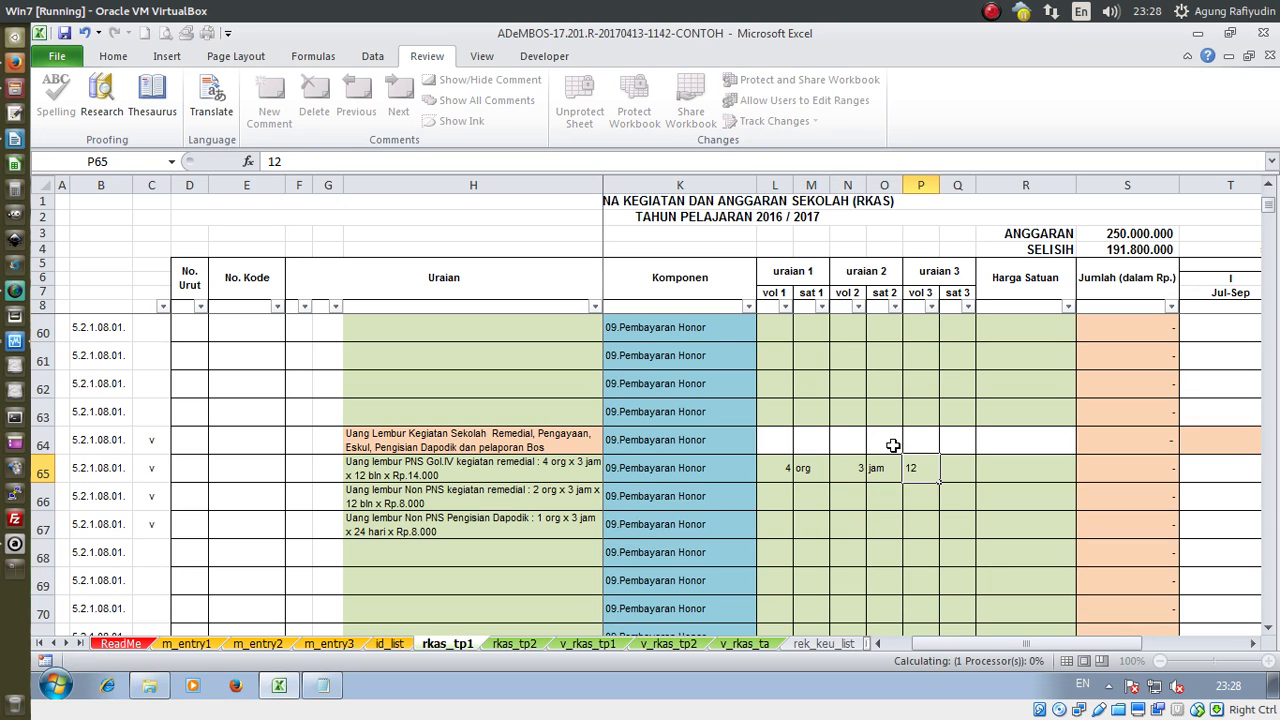
pyautogui.write('bl')
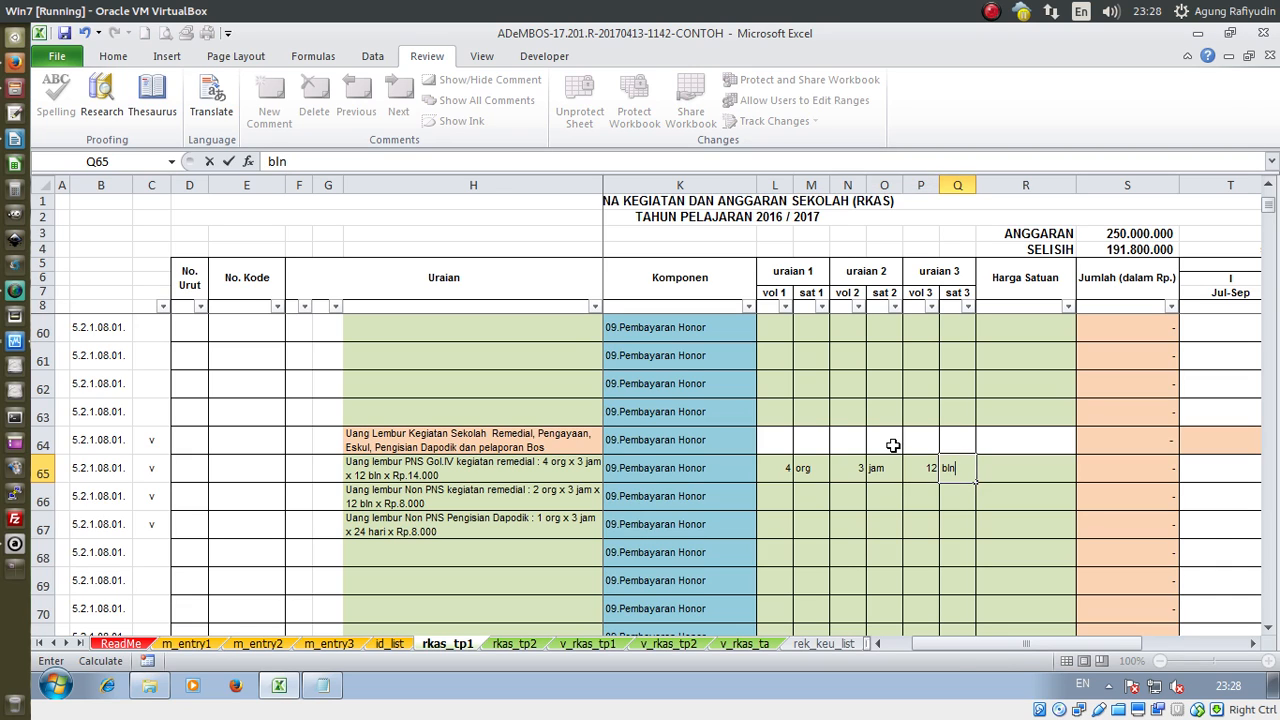
pyautogui.write('n')
pyautogui.press('Tab')
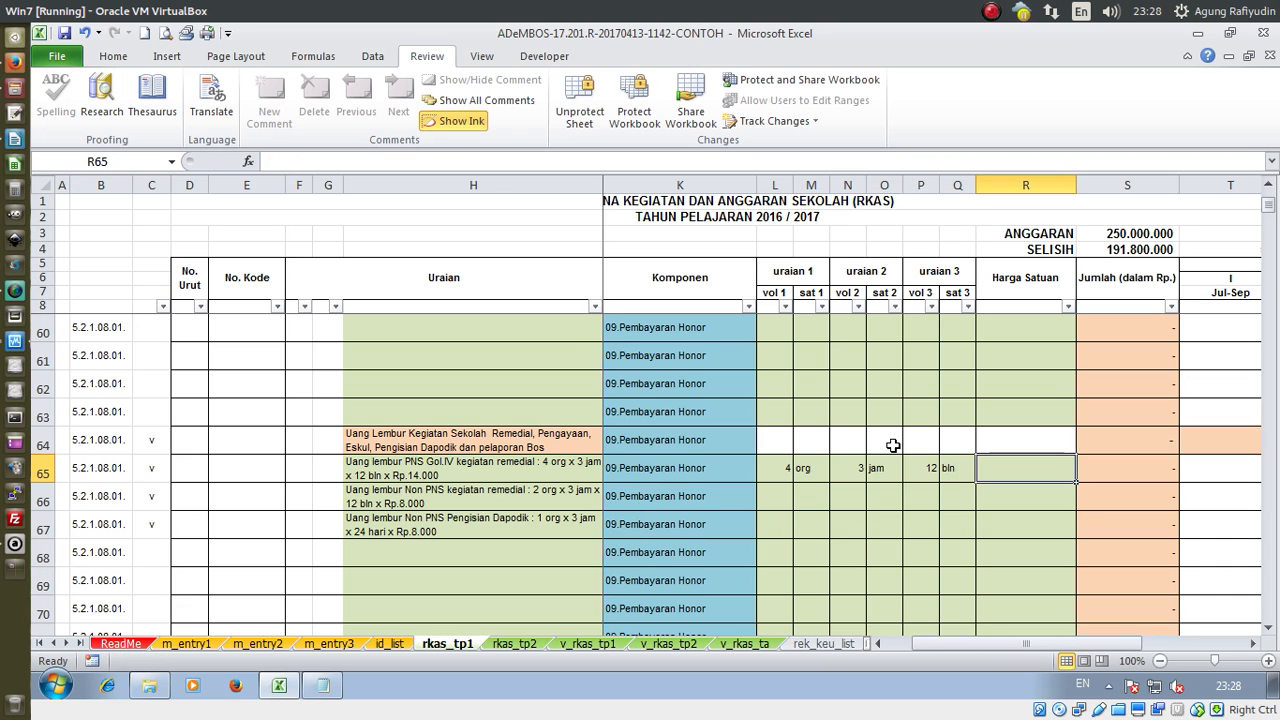
pyautogui.write('14000')
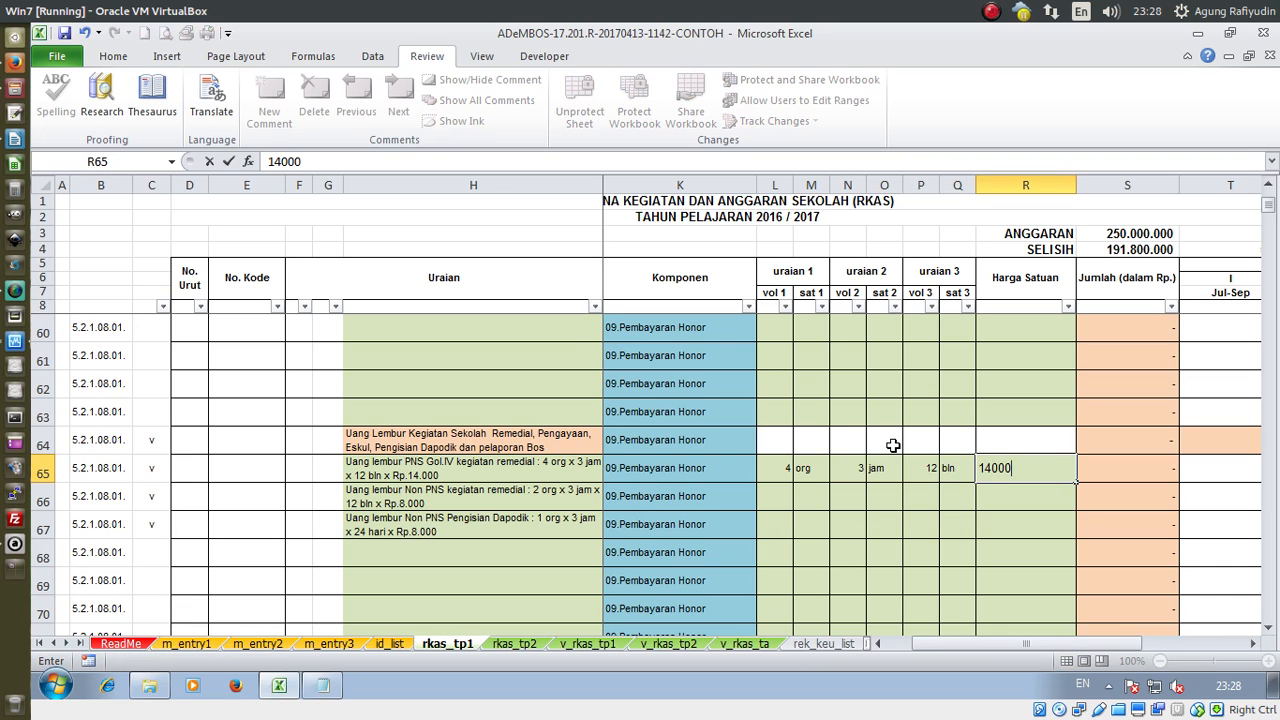
pyautogui.press('Return')
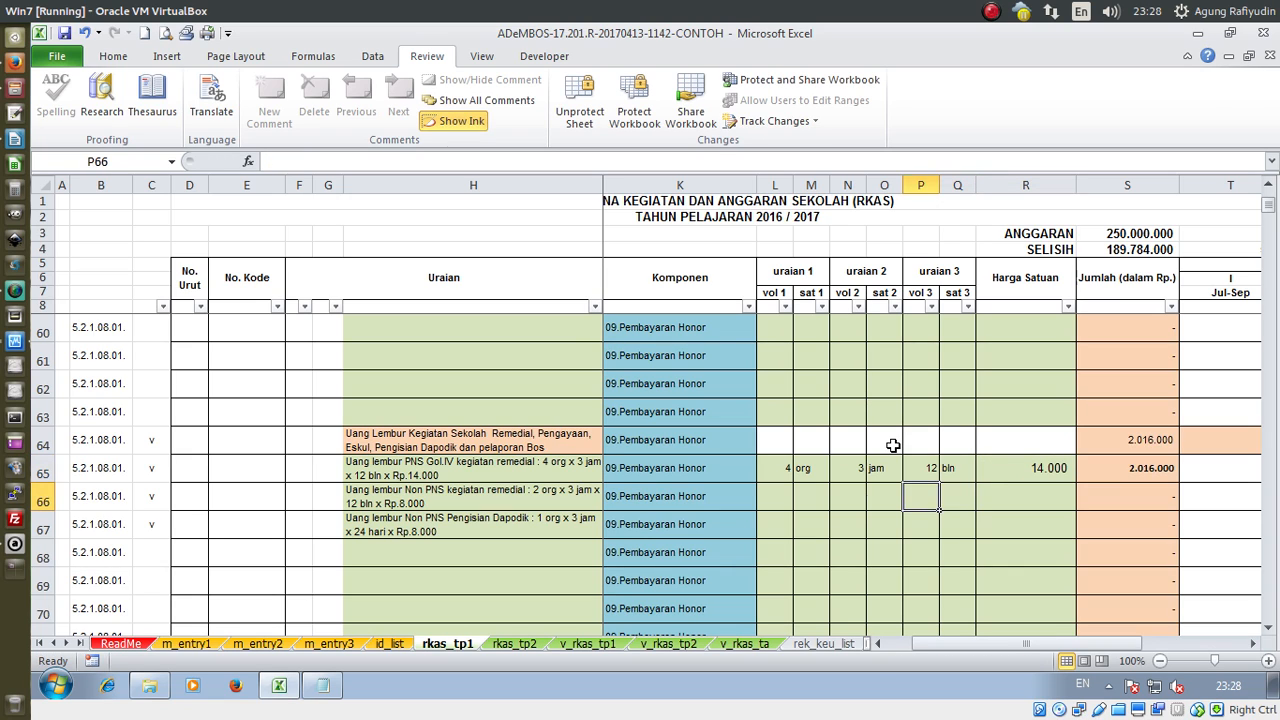
# Enter 2 org under uraian 1 for the Non PNS remedial overtime item in row 66
pyautogui.press('Left')
pyautogui.press('Left')
pyautogui.press('Left')
pyautogui.press('Left')
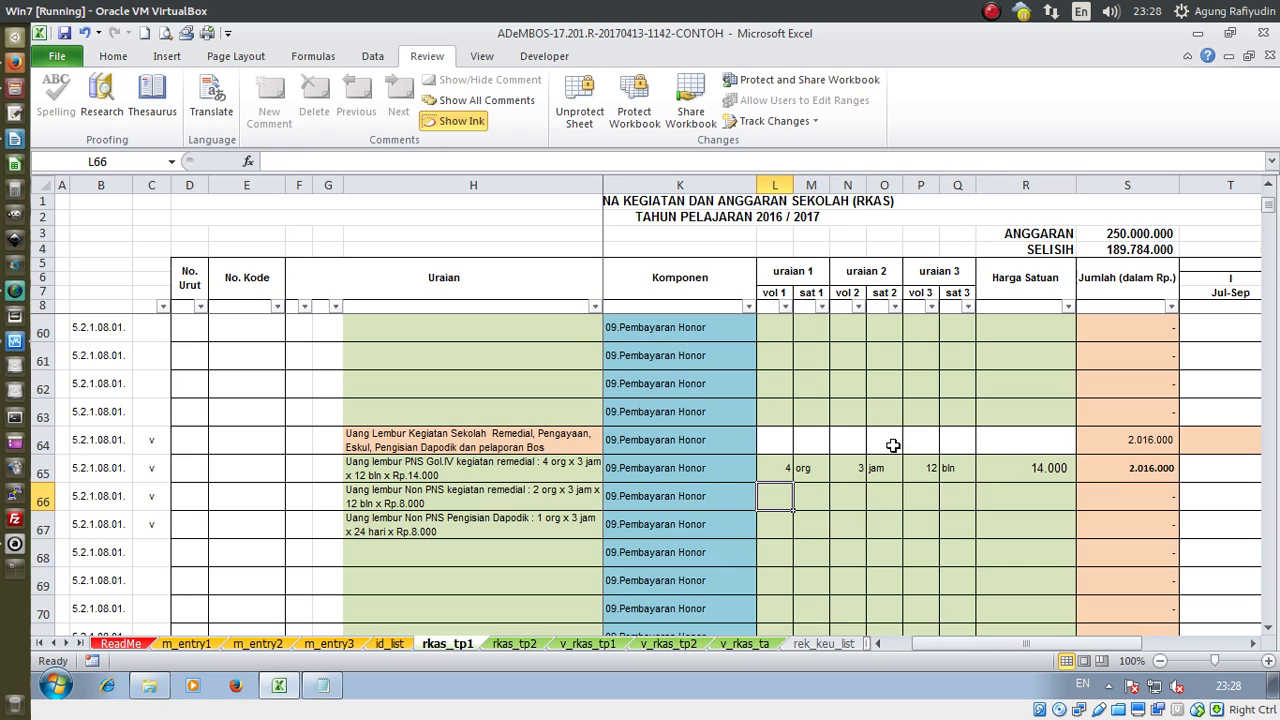
pyautogui.write('2')
pyautogui.press('Tab')
pyautogui.write('org')
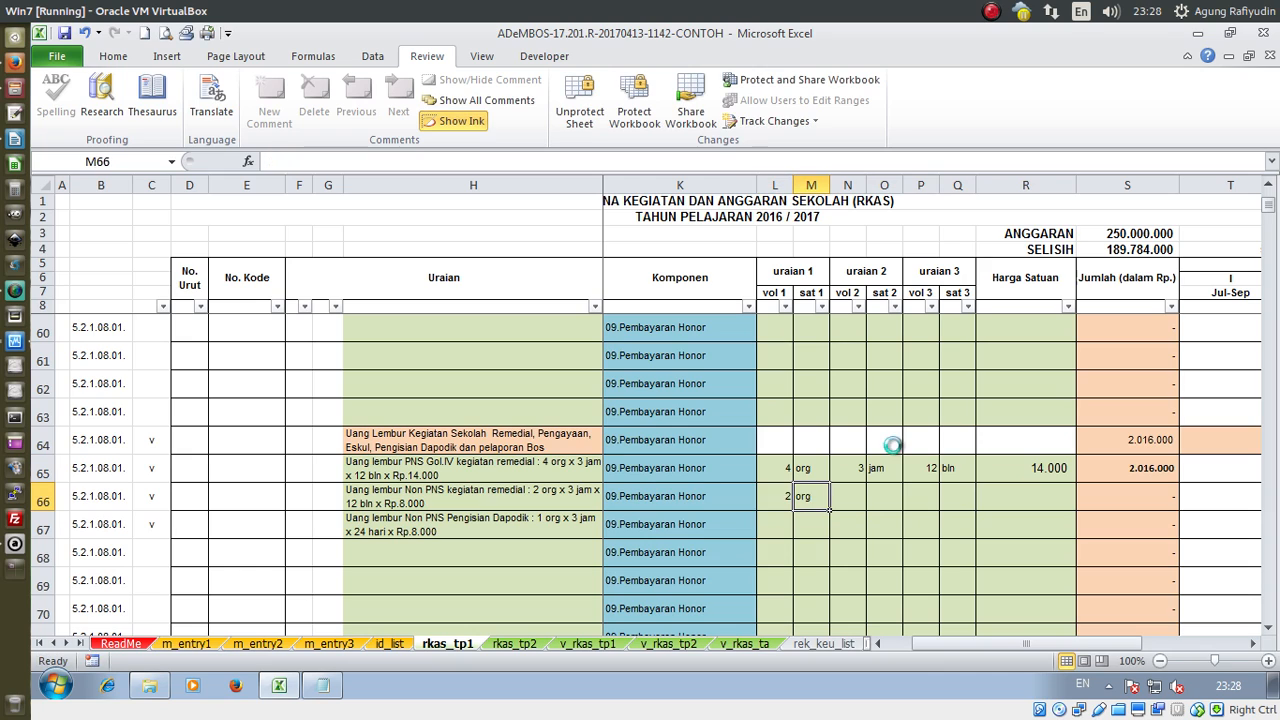
# Fill the 3 jam and 12 bln values from row 65 down into N66:Q66 and enter a unit price of 8000 in R66
pyautogui.press('Tab')
pyautogui.hotkey('shift', 'Right')
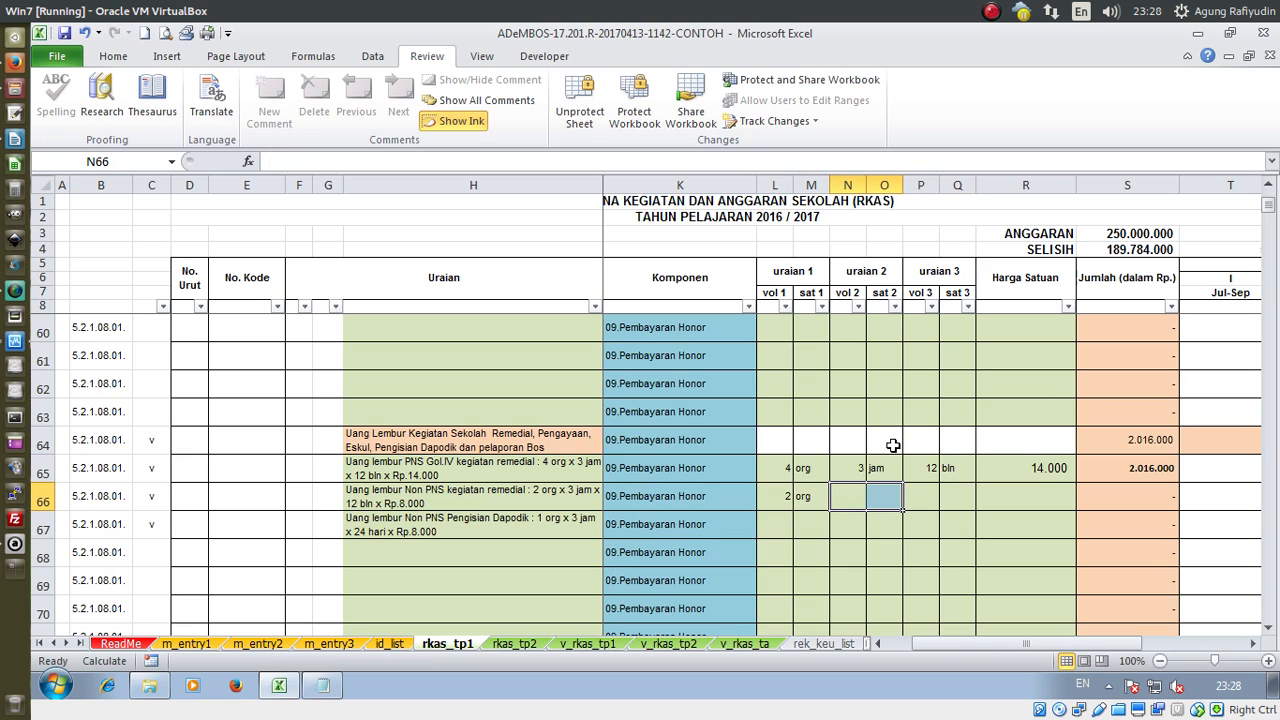
pyautogui.hotkey('shift', 'Right')
pyautogui.hotkey('shift', 'Right')
pyautogui.hotkey('ctrl', 'd')
pyautogui.press('Right')
pyautogui.press('Right')
pyautogui.press('Right')
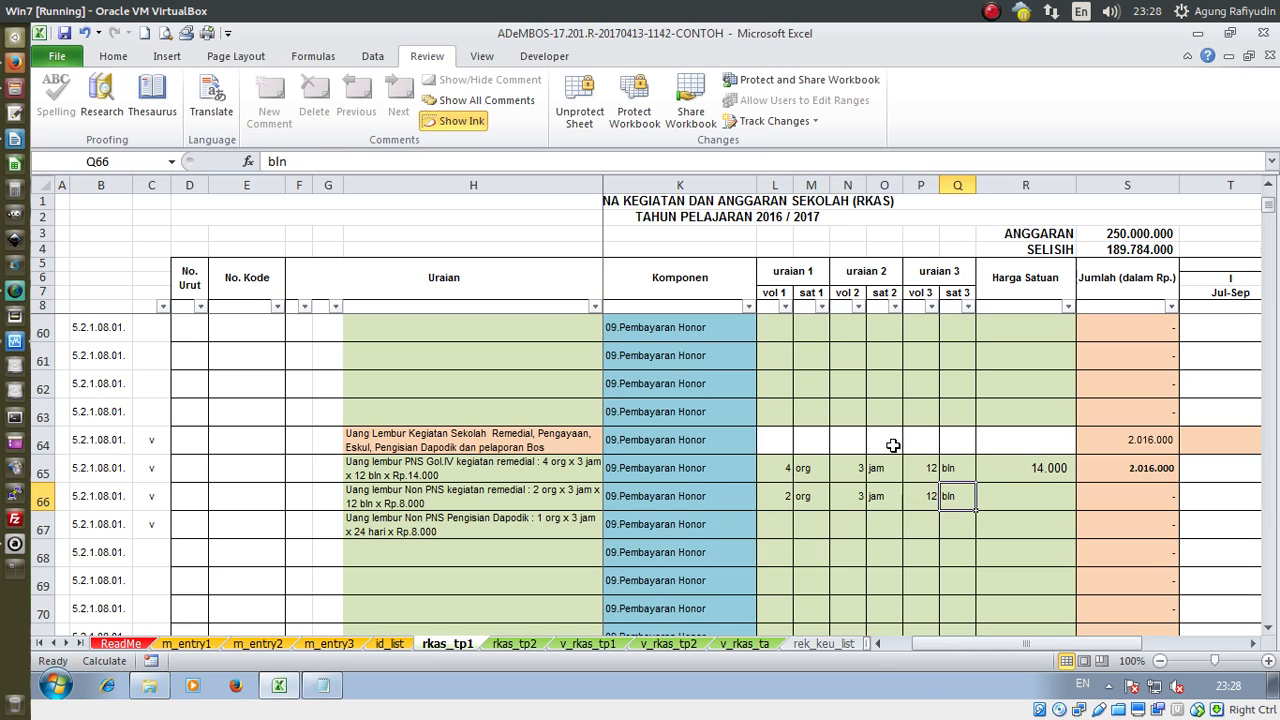
pyautogui.press('Right')
pyautogui.write('8000')
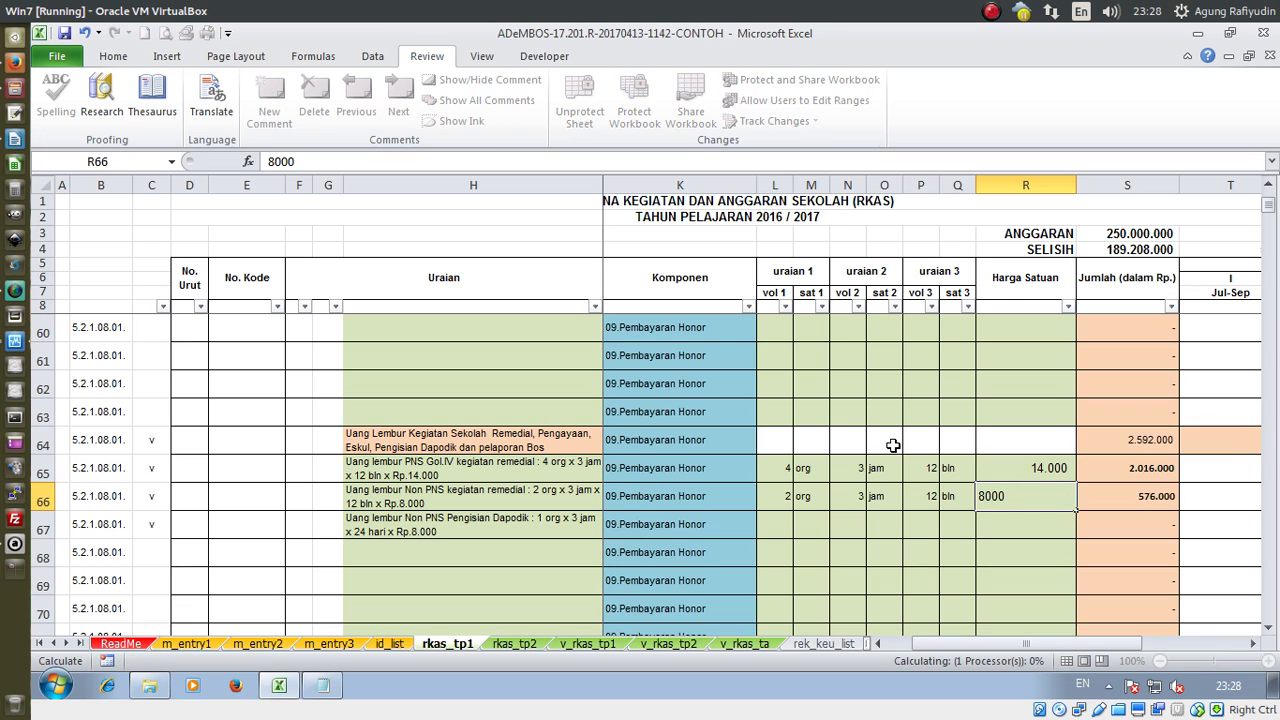
# Enter 1 under vol 1 for the Non PNS Pengisian Dapodik overtime item in row 67
pyautogui.press('Return')
pyautogui.press('Left')
pyautogui.press('Left')
pyautogui.press('Left')
pyautogui.press('Left')
pyautogui.press('Left')
pyautogui.press('Left')
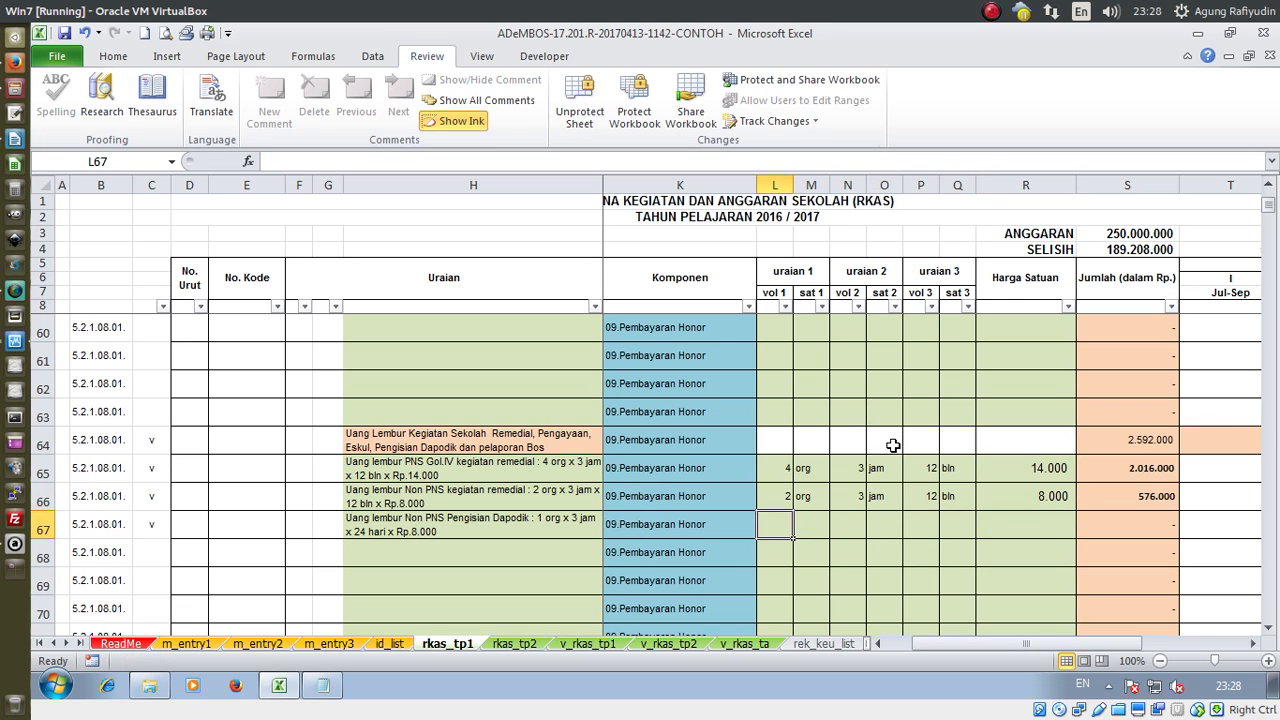
pyautogui.write('1')
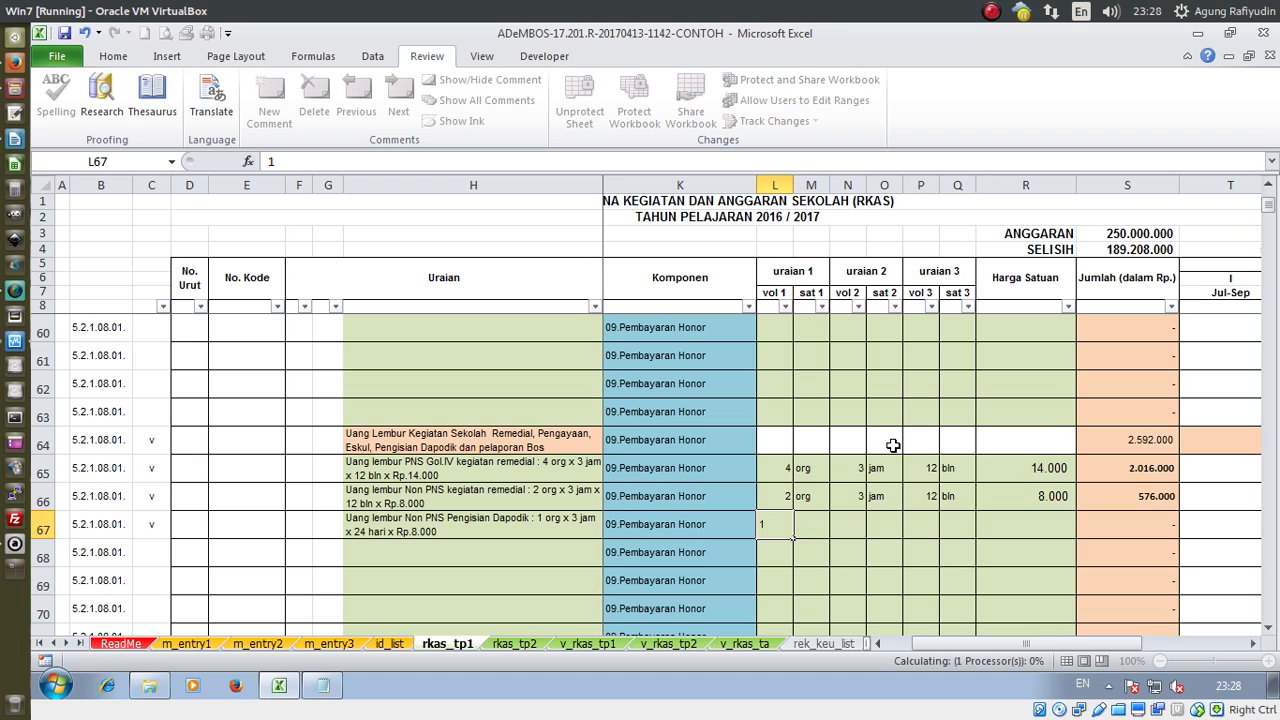
# Fill the units and quantities org, 3 jam and 12 bln from row 66 down into M67:Q67
pyautogui.press('Right')
pyautogui.hotkey('shift', 'Right')
pyautogui.hotkey('shift', 'Right')
pyautogui.hotkey('shift', 'Right')
pyautogui.hotkey('shift', 'Right')
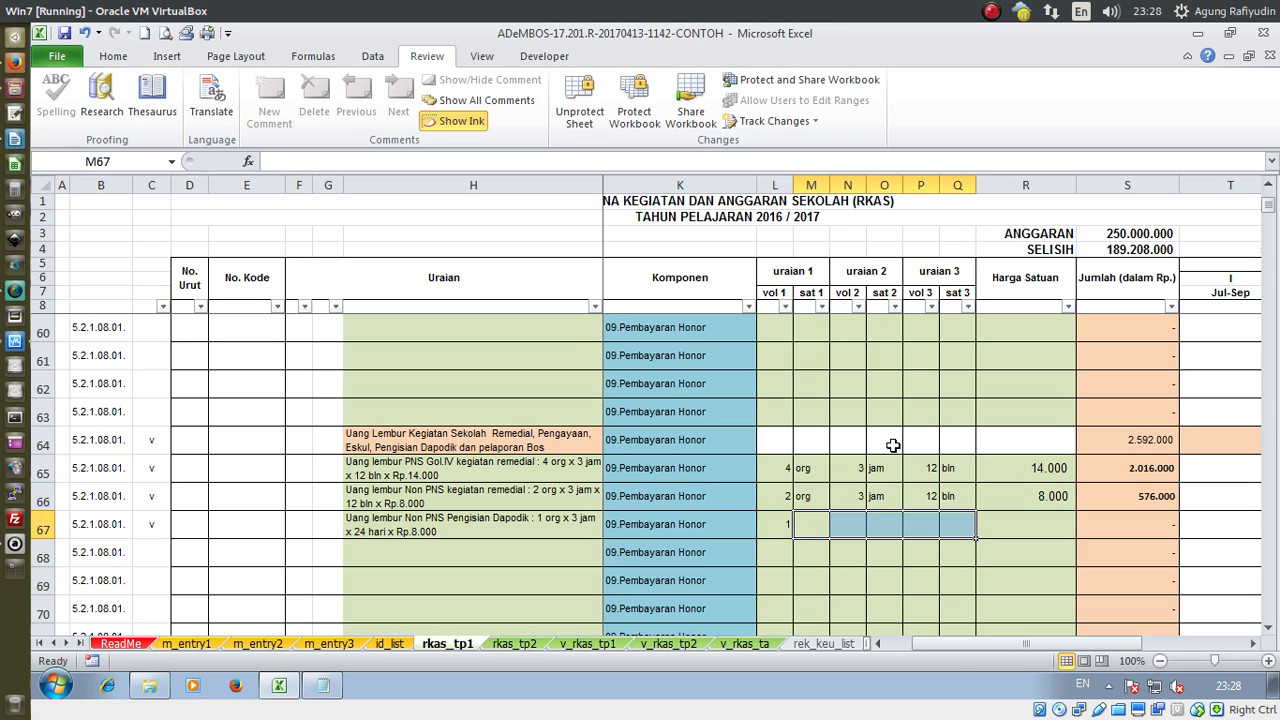
pyautogui.hotkey('ctrl', 'd')
pyautogui.press('Left')
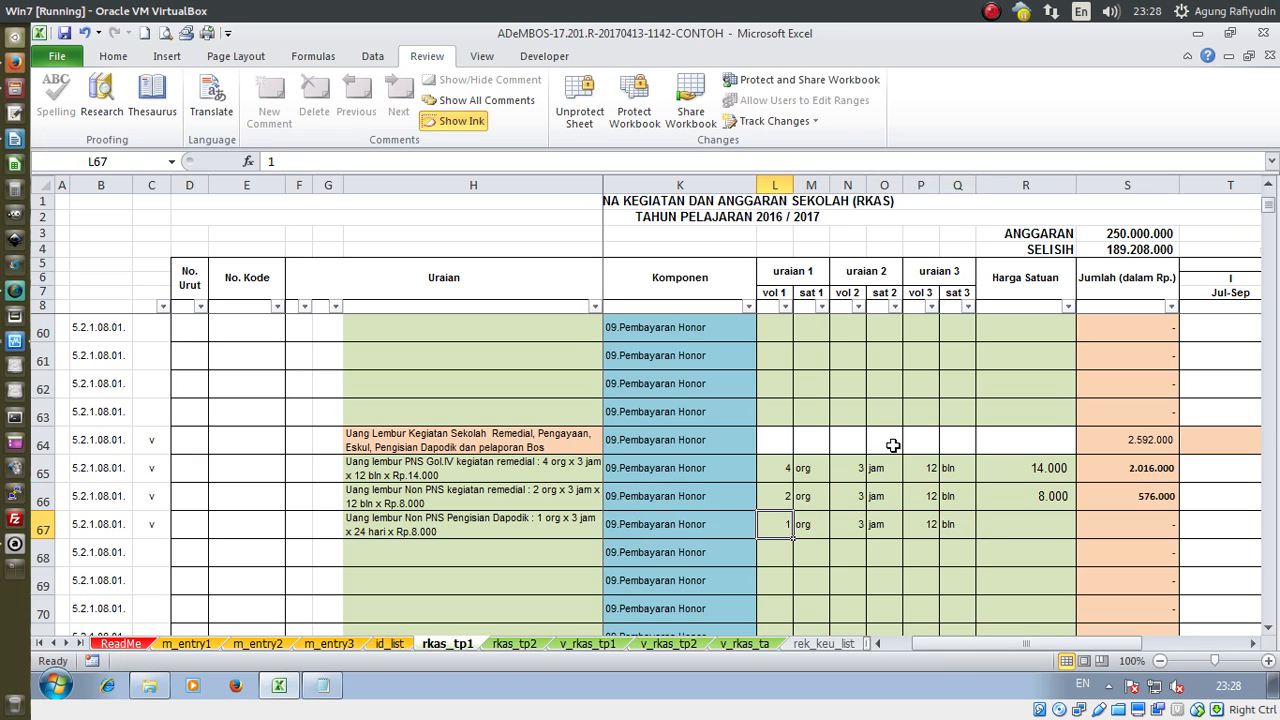
# Change the sat 3 unit to hari for the three overtime items in Q65:Q67
pyautogui.press('Right')
pyautogui.press('Right')
pyautogui.press('Right')
pyautogui.press('Right')
pyautogui.press('Right')
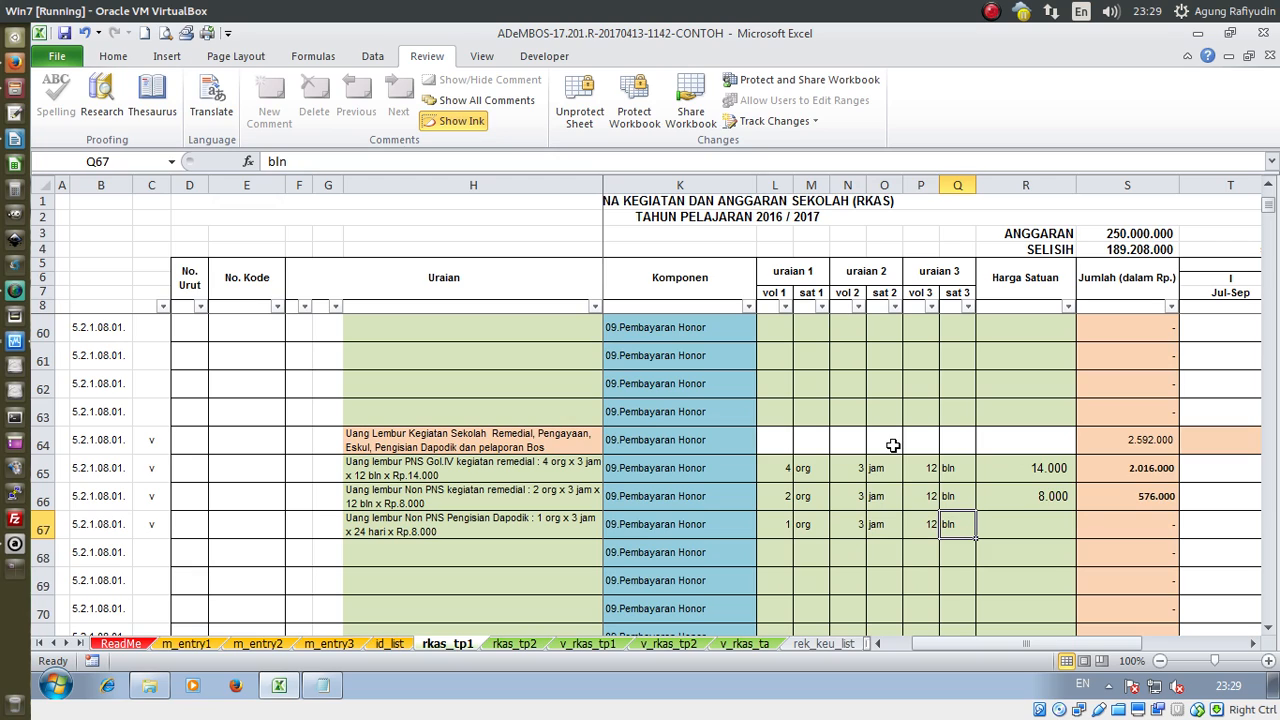
pyautogui.click(953, 494)
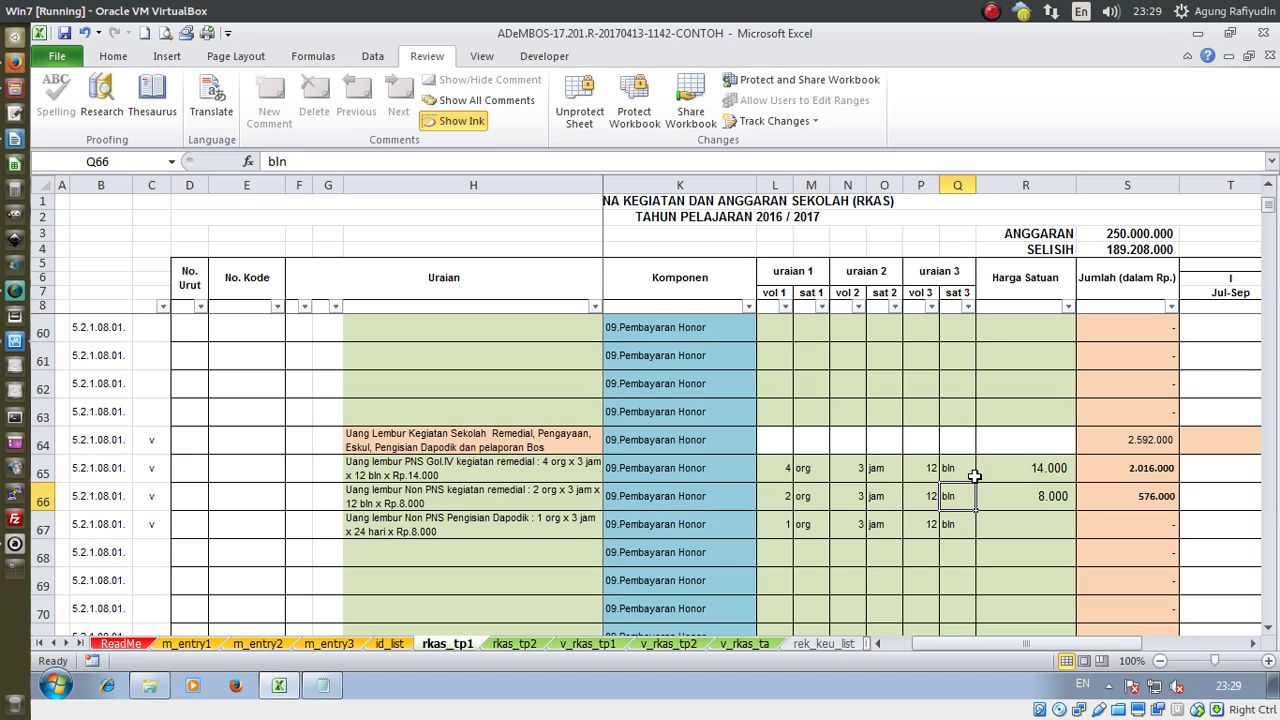
pyautogui.write('hari')
pyautogui.hotkey('ctrl', 'Return')
pyautogui.hotkey('ctrl', 'c')
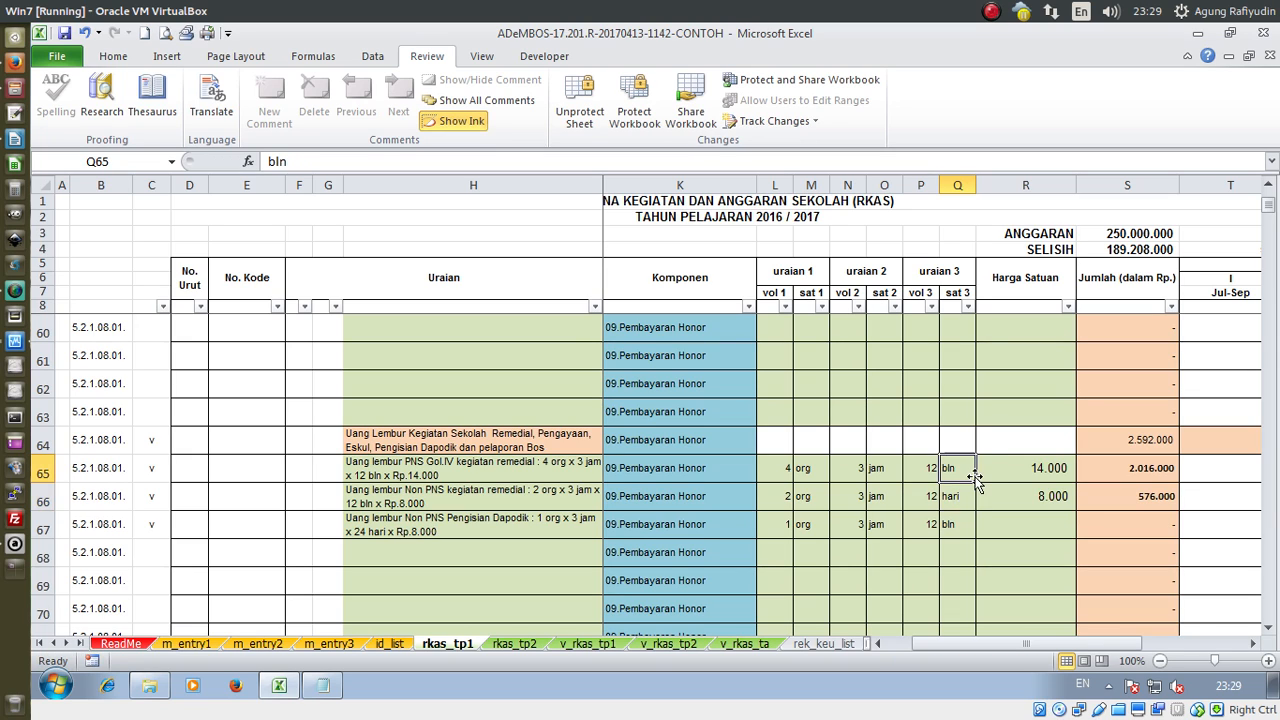
pyautogui.press('Up')
pyautogui.hotkey('shift', 'Down')
pyautogui.hotkey('shift', 'Down')
pyautogui.hotkey('ctrl', 'v')
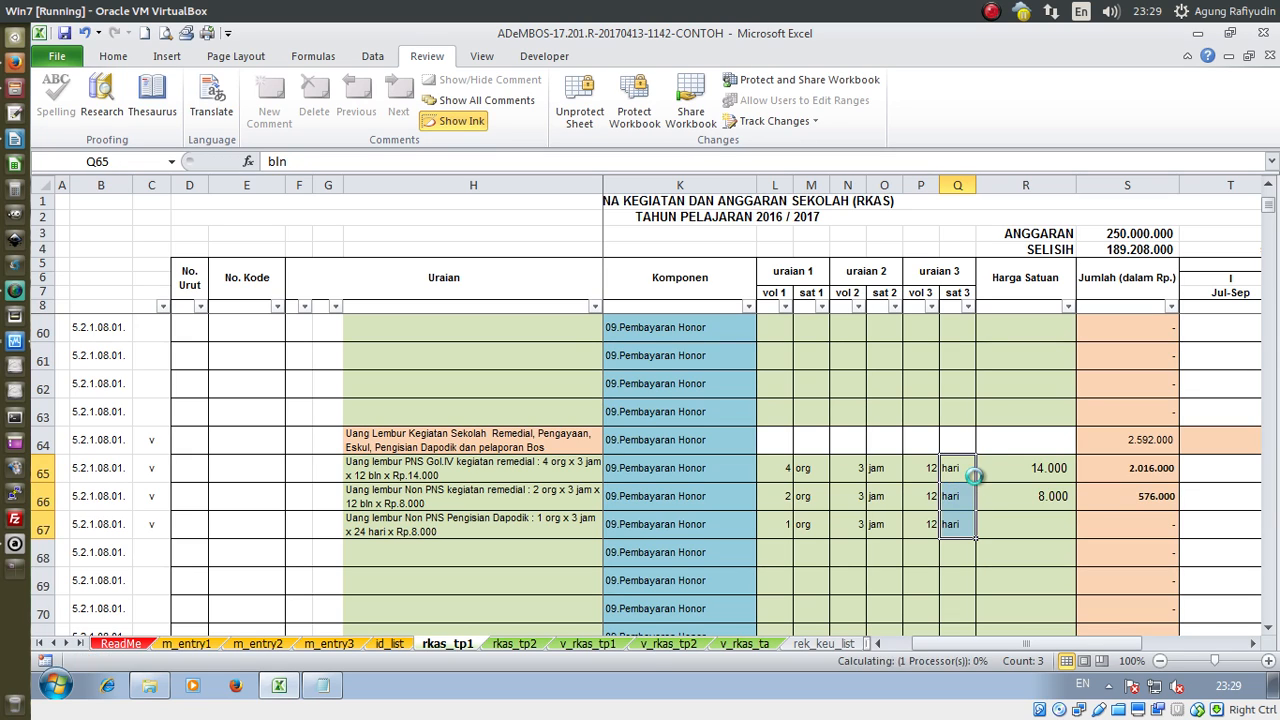
pyautogui.press('Escape')
# Set vol 3 to 24 for the Dapodik overtime item in row 67
pyautogui.press('Left')
pyautogui.press('Down')
pyautogui.press('Down')
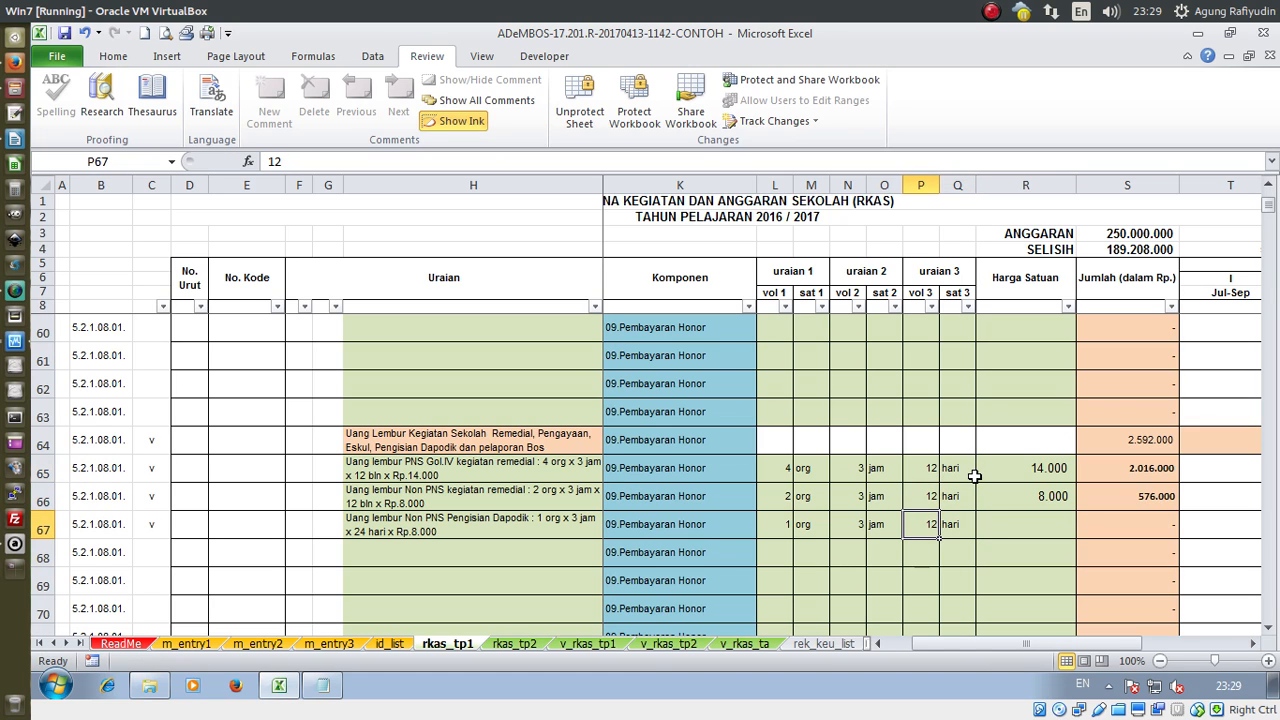
pyautogui.write('24')
pyautogui.hotkey('ctrl', 'Return')
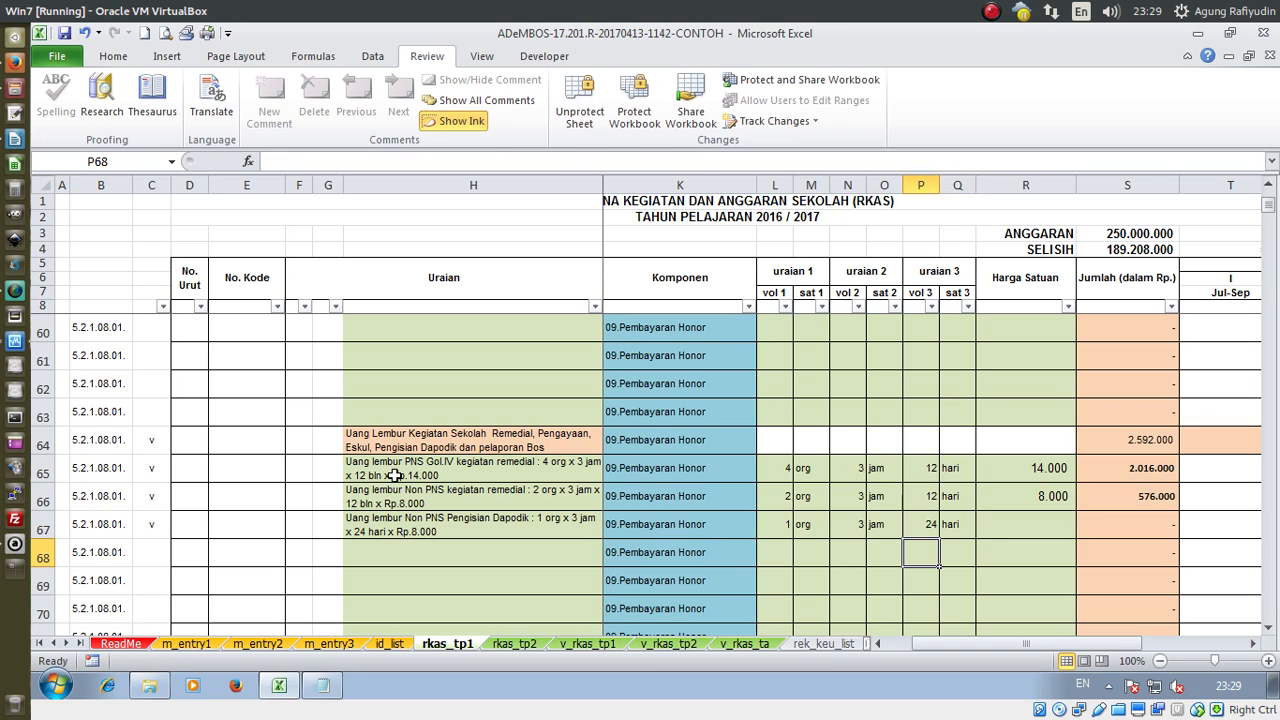
# Replace bln with hari in the descriptions of the two remedial overtime items in H65 and H66
pyautogui.doubleClick(372, 475)
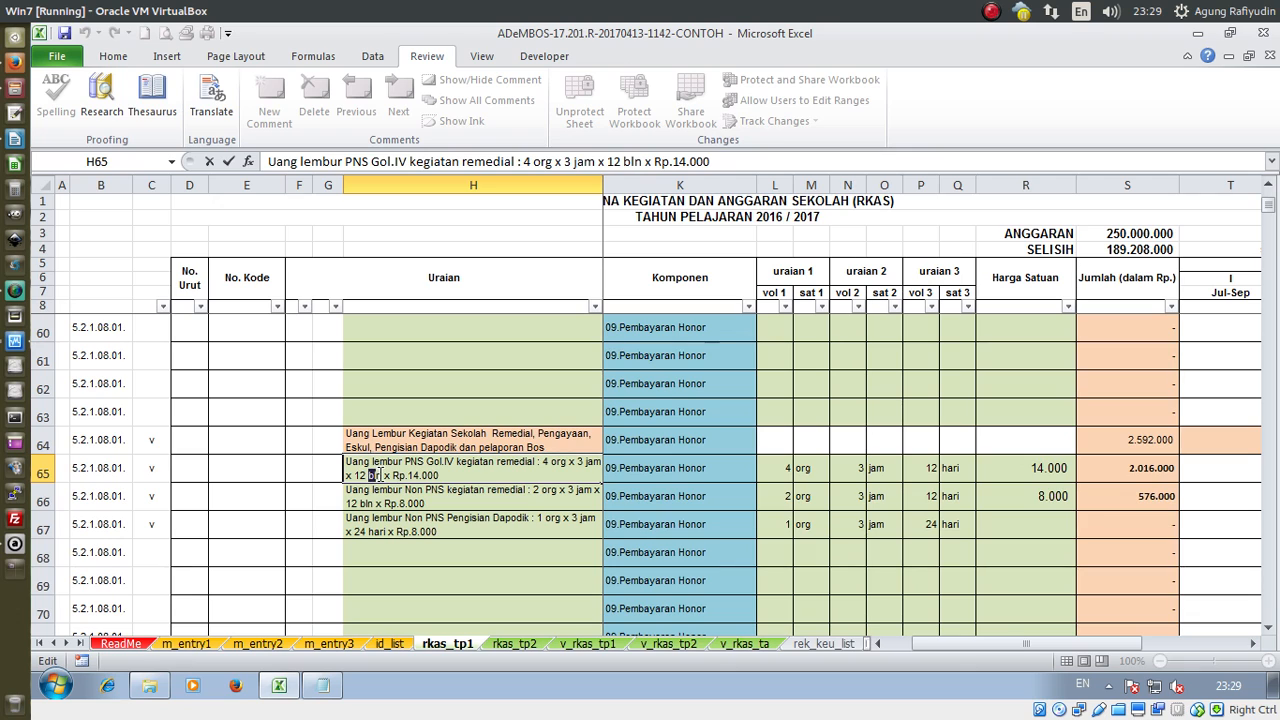
pyautogui.write('hari')
pyautogui.press('Return')
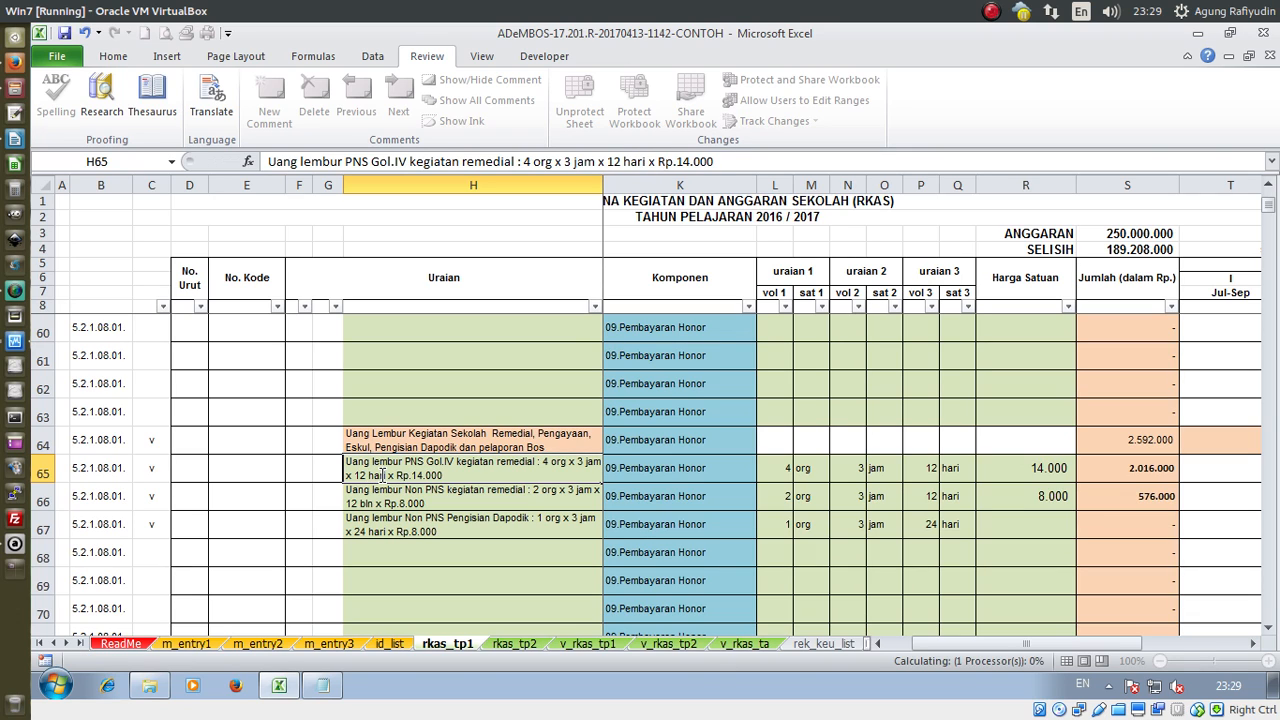
pyautogui.doubleClick(367, 505)
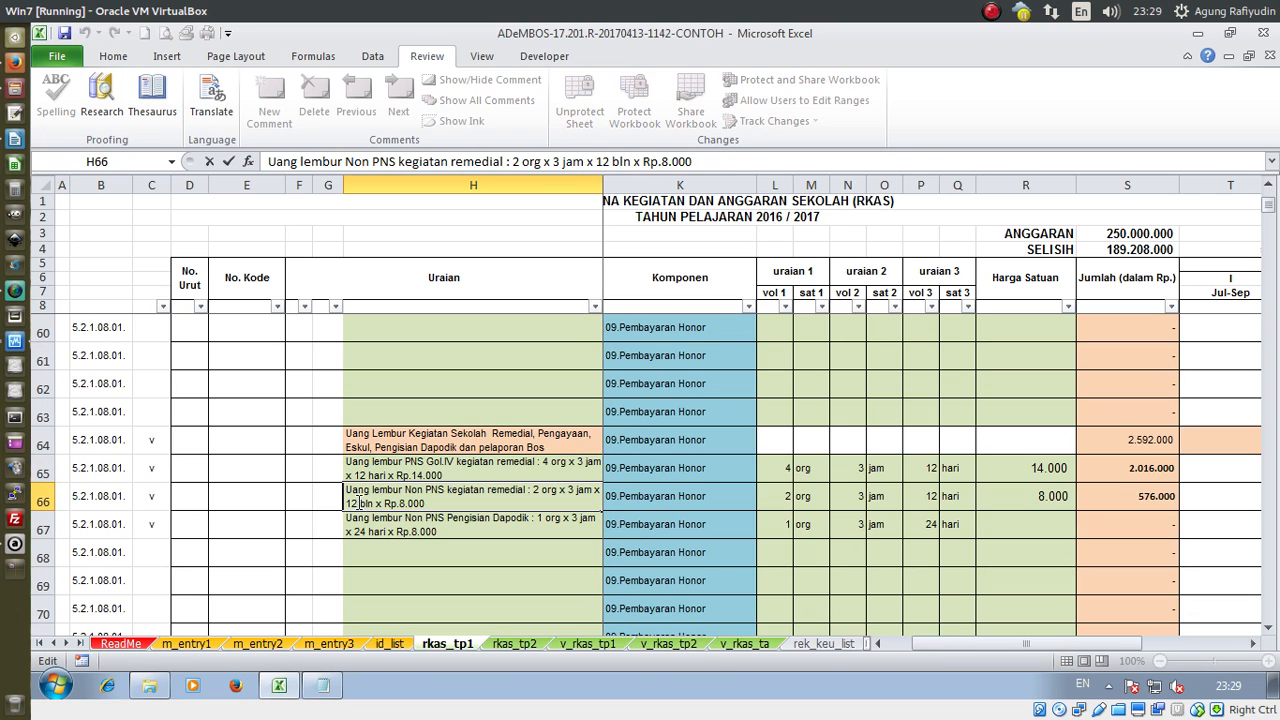
pyautogui.write('hari')
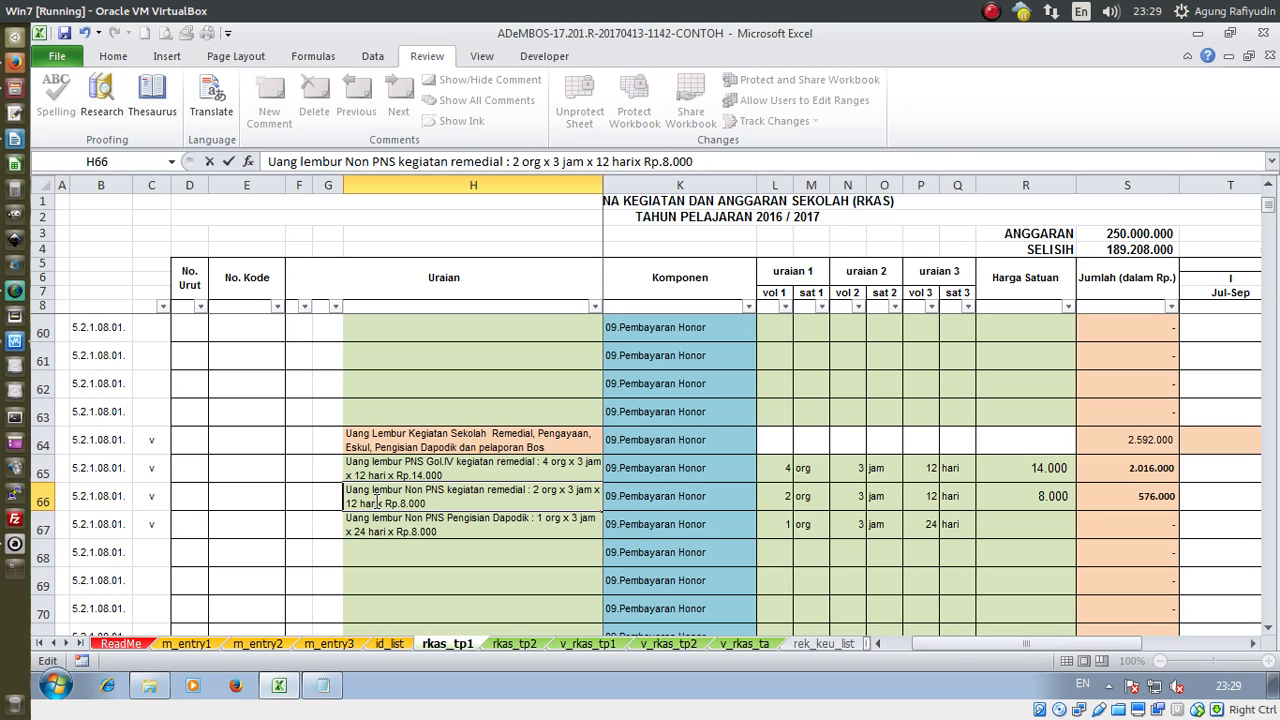
pyautogui.press('Return')
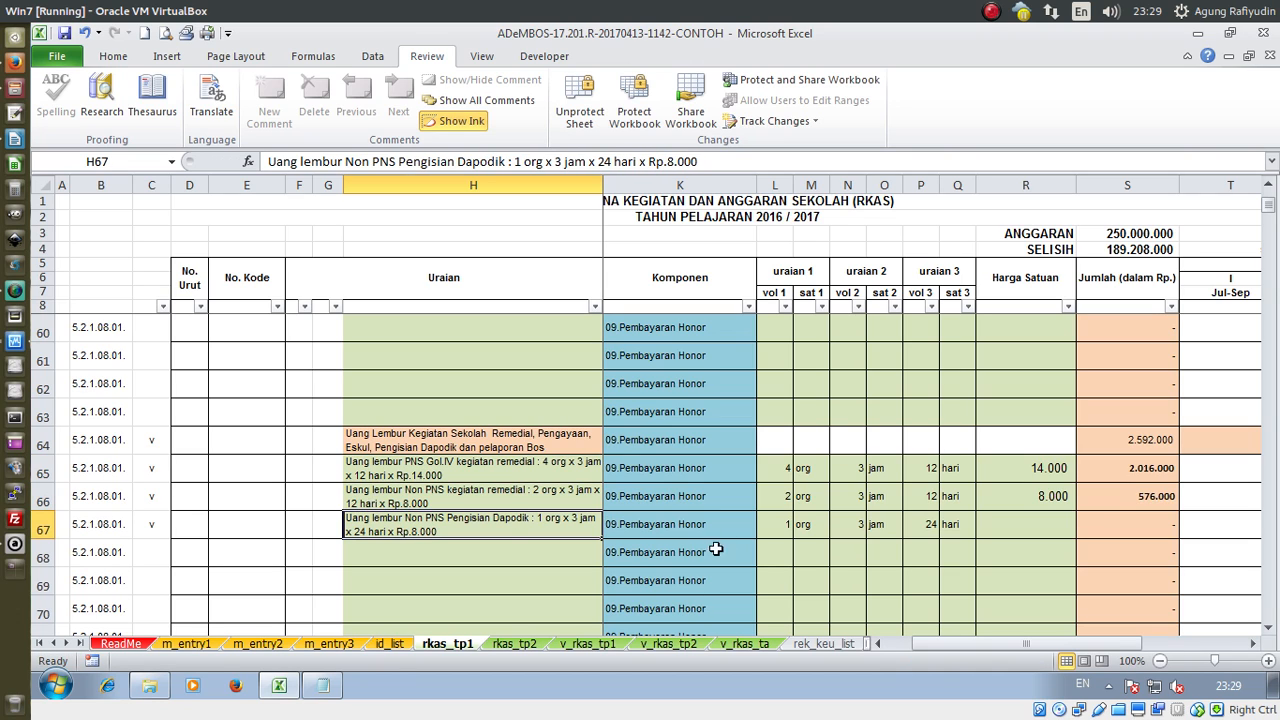
# Fill the 8.000 unit price from row 66 down into R67 for the Dapodik item
pyautogui.click(1016, 527)
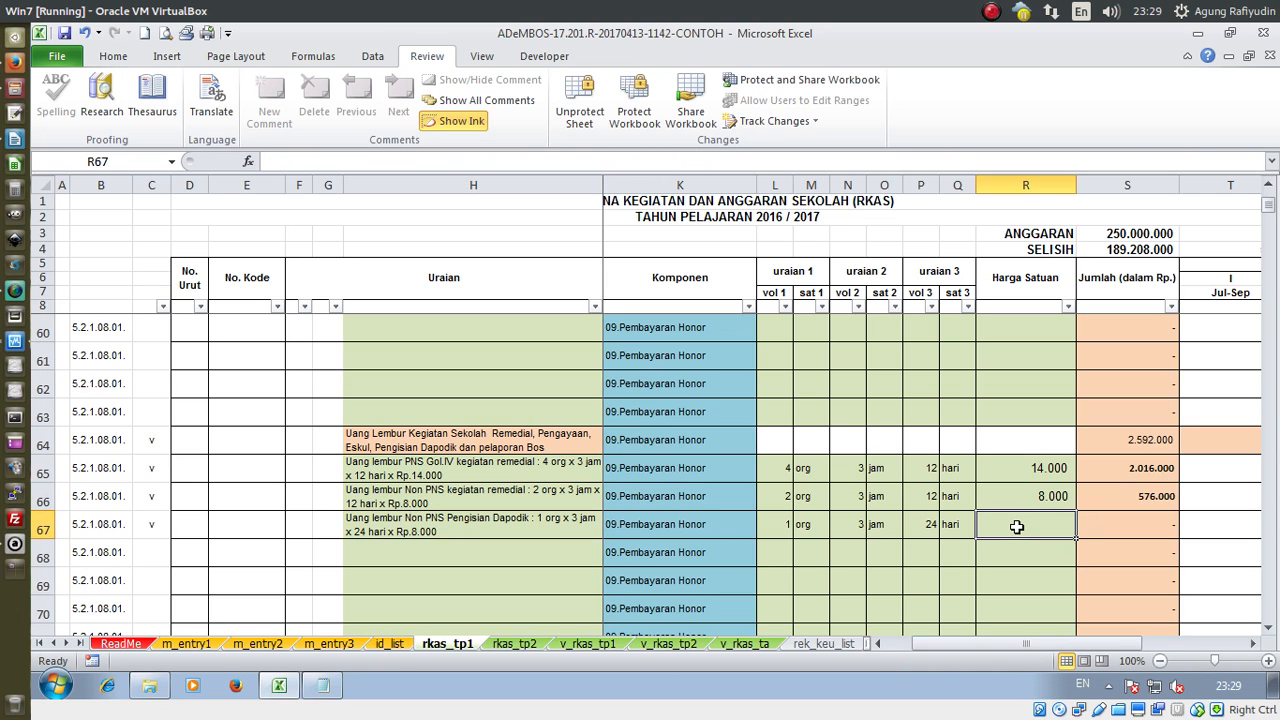
pyautogui.hotkey('ctrl', 'd')
pyautogui.press('Right')
pyautogui.press('Right')
pyautogui.press('Right')
pyautogui.press('Right')
pyautogui.press('Right')
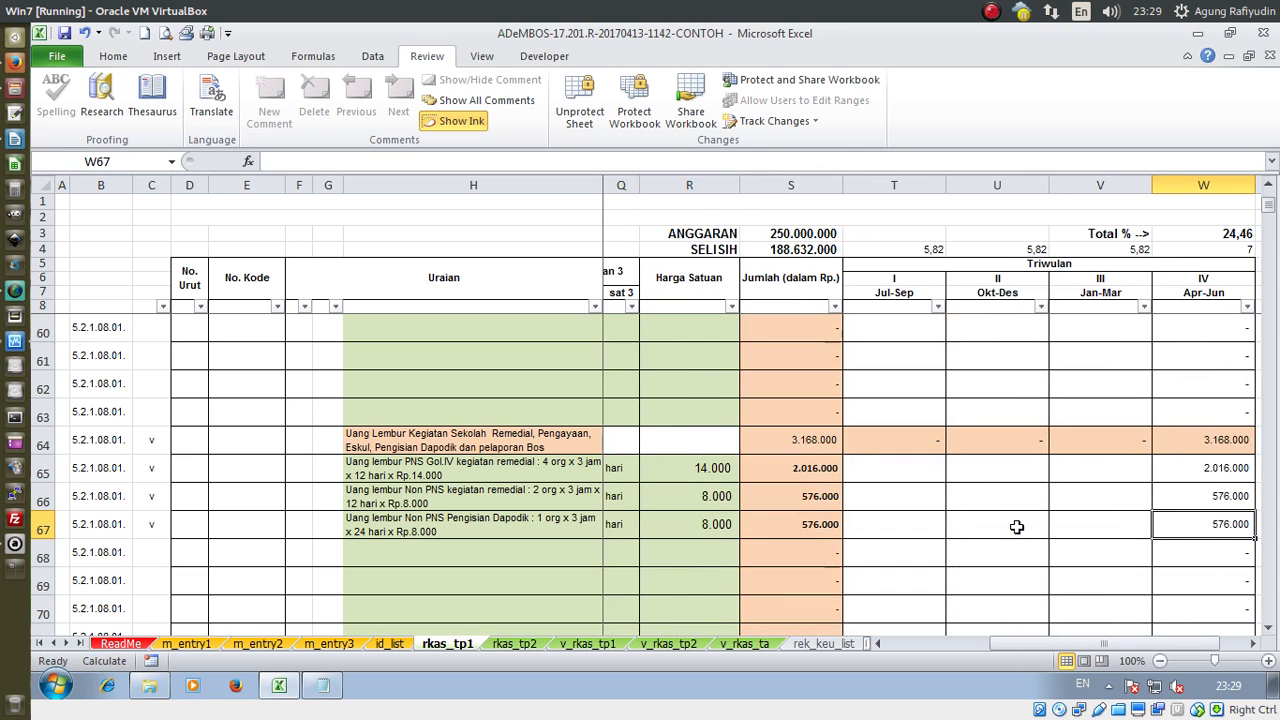
# Enter =2016000/4 as the Jul-Sep quarter amount of the PNS overtime item in T65
pyautogui.press('Left')
pyautogui.press('Left')
pyautogui.press('Left')
pyautogui.press('Up')
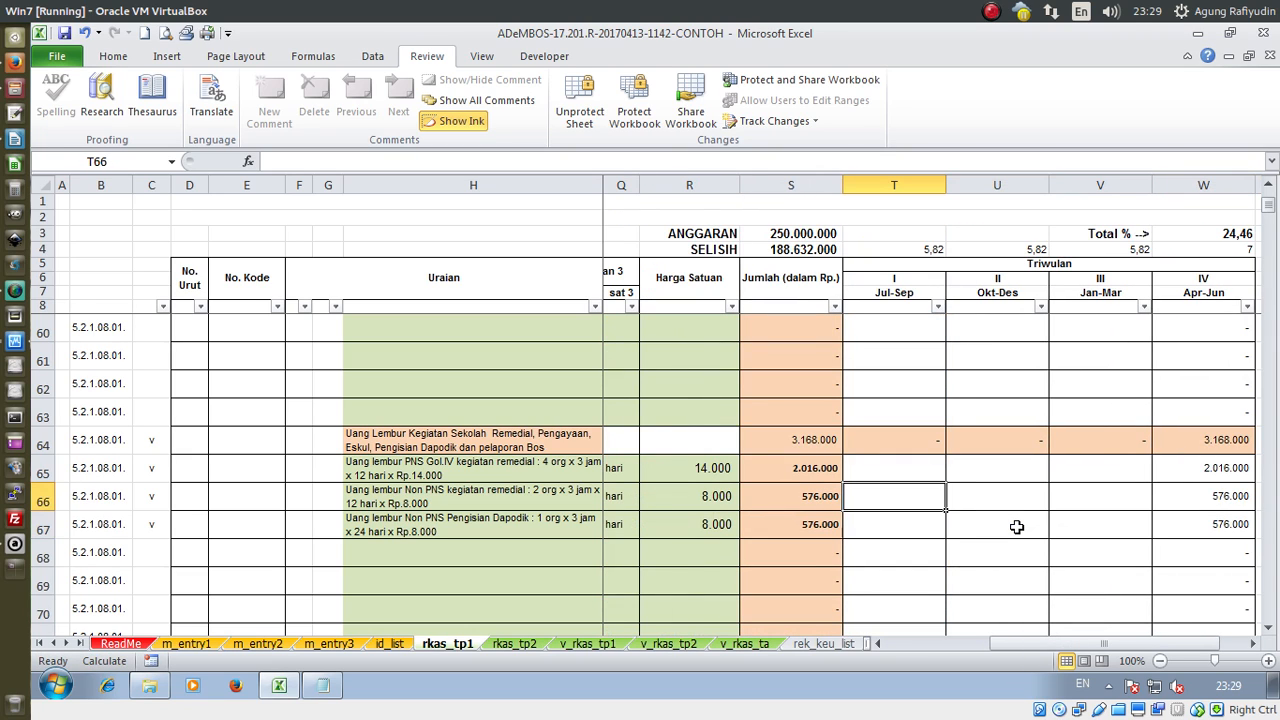
pyautogui.press('Up')
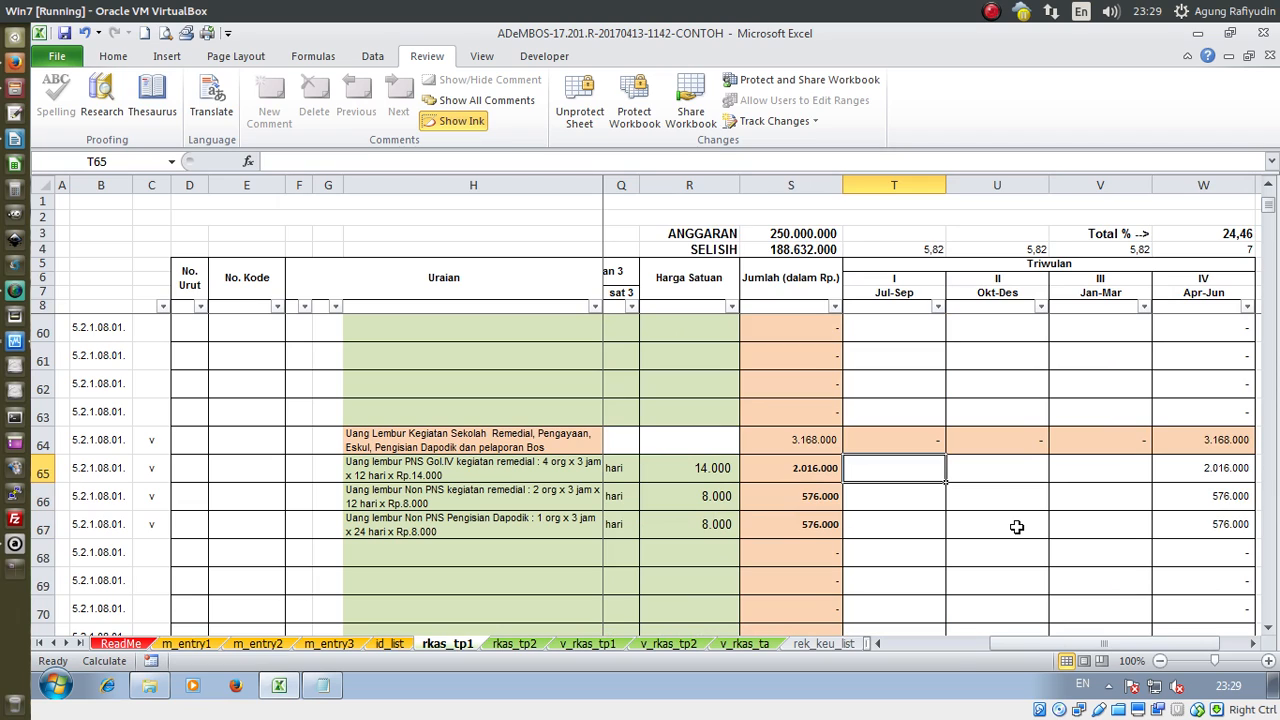
pyautogui.write('=2016000')
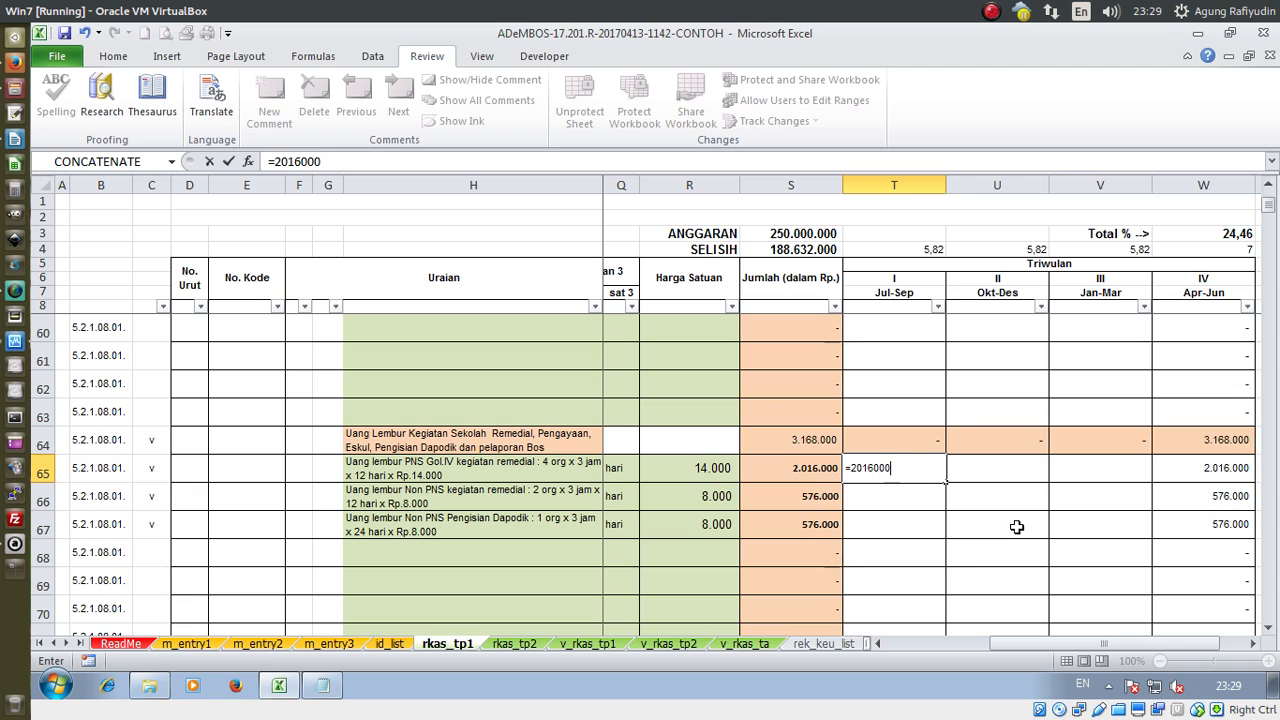
pyautogui.write('/4')
pyautogui.press('Return')
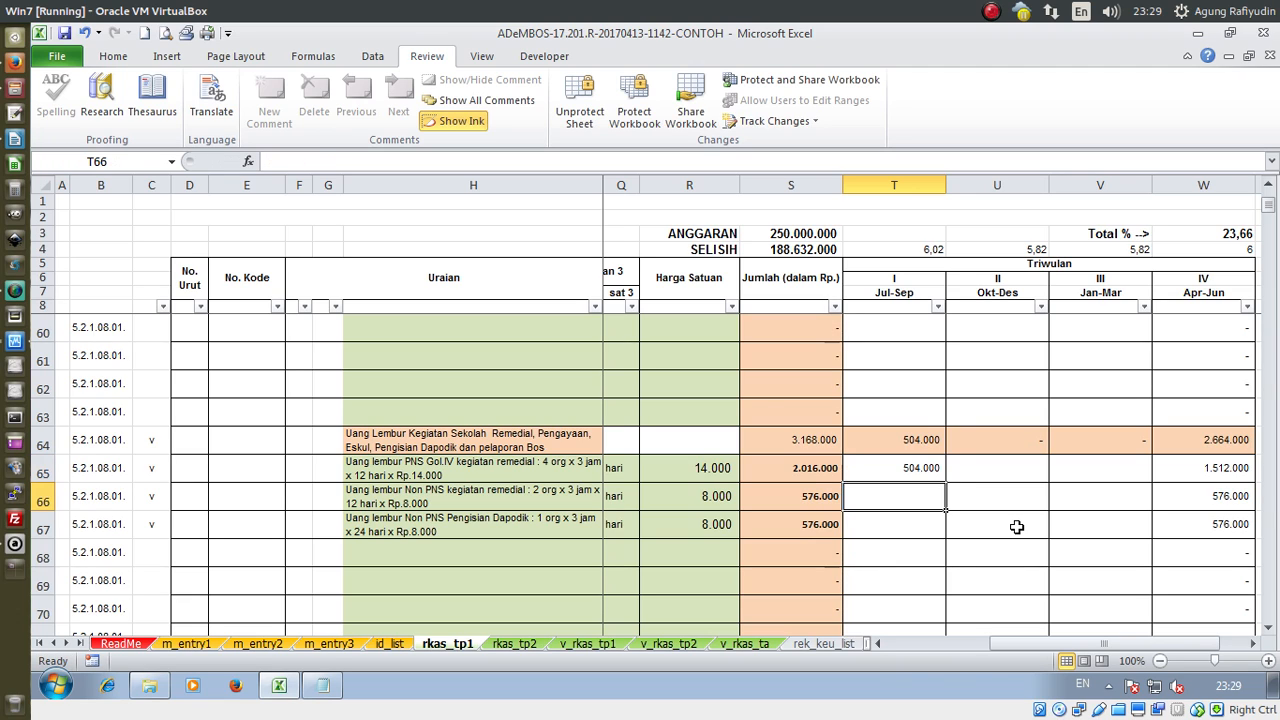
# Enter =576000/4 as the Jul-Sep quarter amount of the Non PNS remedial item in T66
pyautogui.press('Up')
pyautogui.press('Down')
pyautogui.write('=')
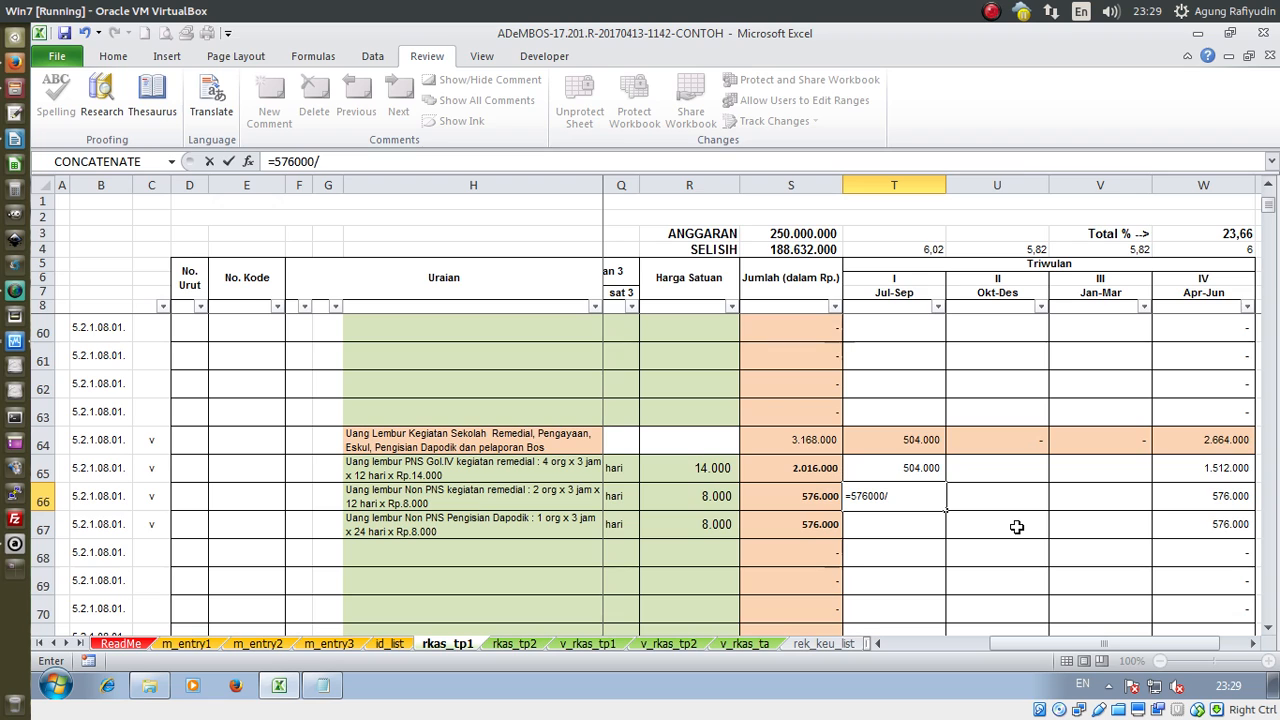
pyautogui.write('576000/4')
pyautogui.press('Return')
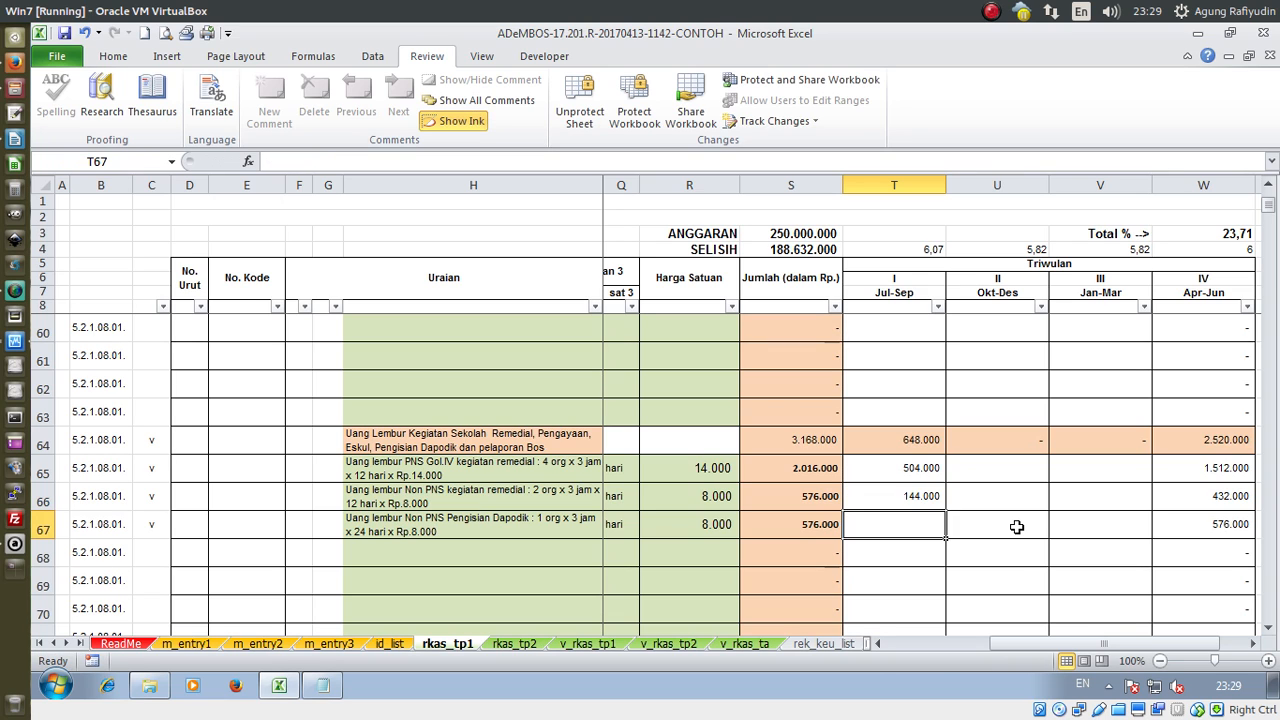
# Examine the quantities, unit price and quarterly amounts across row 66
pyautogui.press('Up')
pyautogui.press('Left')
pyautogui.press('Left')
pyautogui.press('Left')
pyautogui.press('Left')
pyautogui.press('Left')
pyautogui.press('Left')
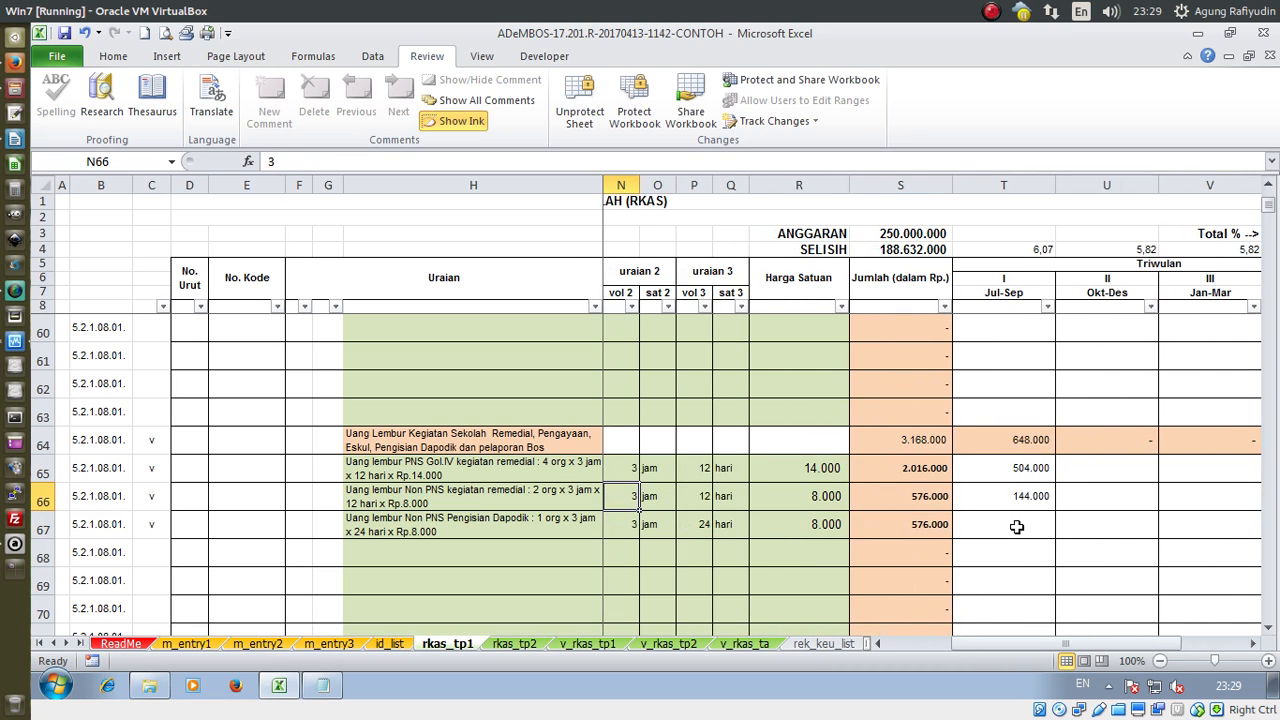
pyautogui.press('Left')
pyautogui.press('Left')
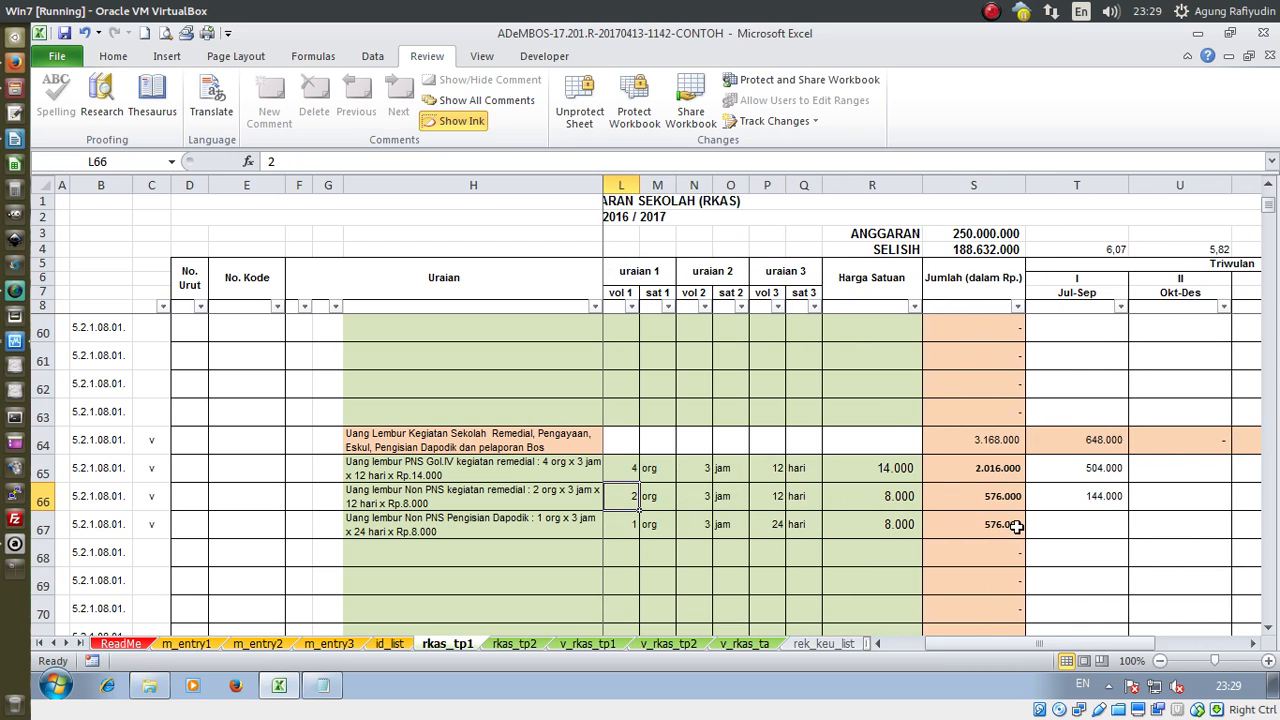
pyautogui.press('Right')
pyautogui.press('Right')
pyautogui.press('Right')
pyautogui.press('Right')
pyautogui.press('Right')
pyautogui.press('Right')
pyautogui.press('Right')
pyautogui.press('Right')
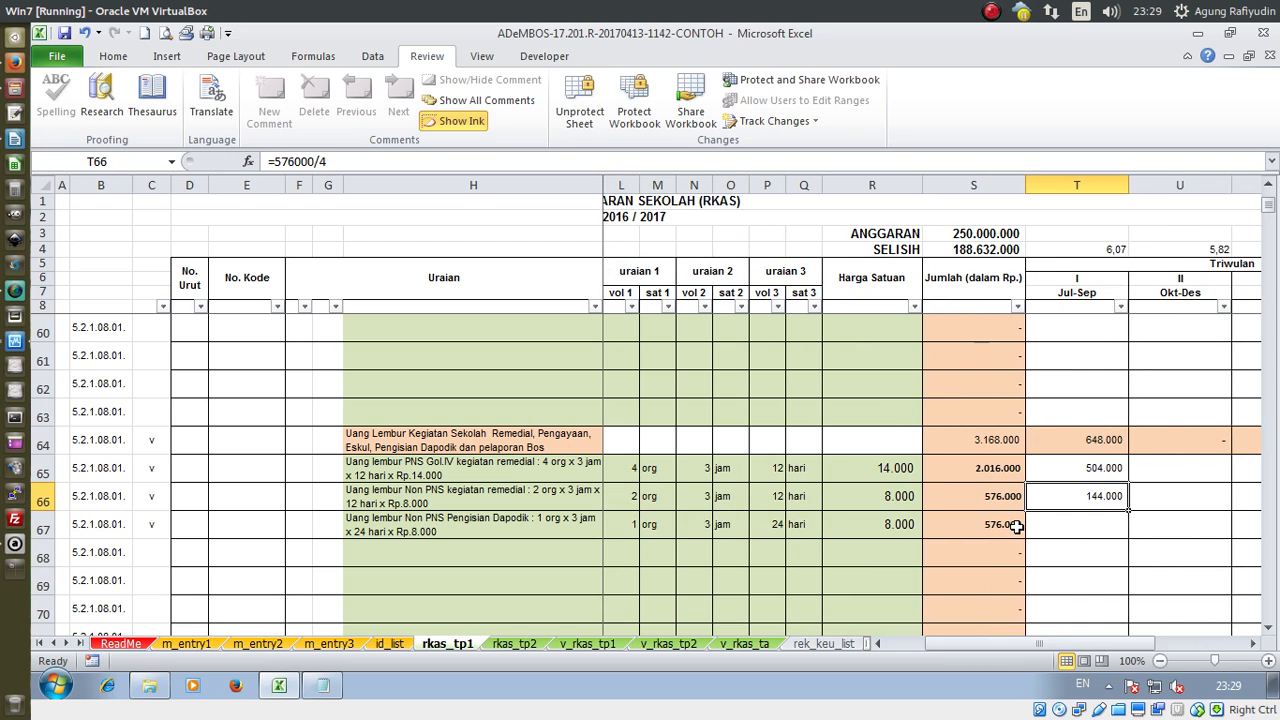
pyautogui.press('Right')
pyautogui.press('Right')
pyautogui.press('Right')
pyautogui.press('Left')
pyautogui.press('Left')
pyautogui.press('Left')
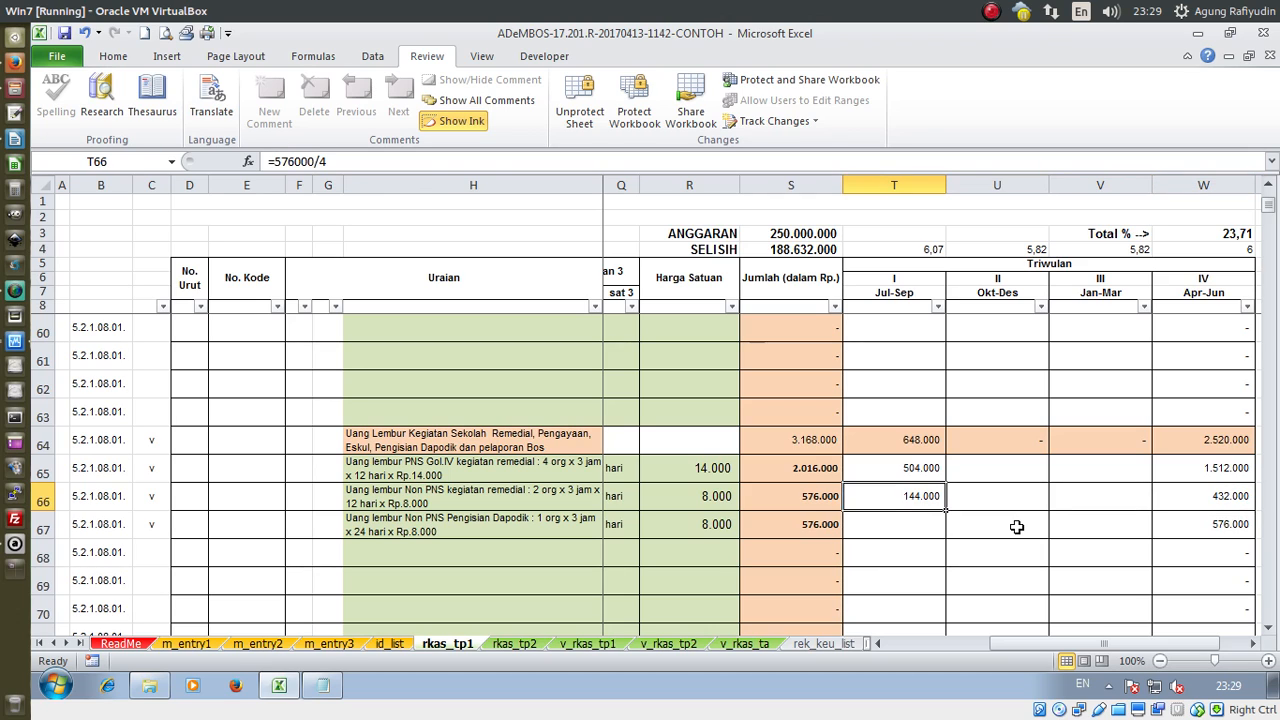
# Copy the Jul-Sep amount of the PNS item in T65 to the Okt-Des and Jan-Mar quarters, U65:V65
pyautogui.press('Up')
pyautogui.hotkey('ctrl', 'c')
pyautogui.press('Right')
pyautogui.hotkey('shift', 'Right')
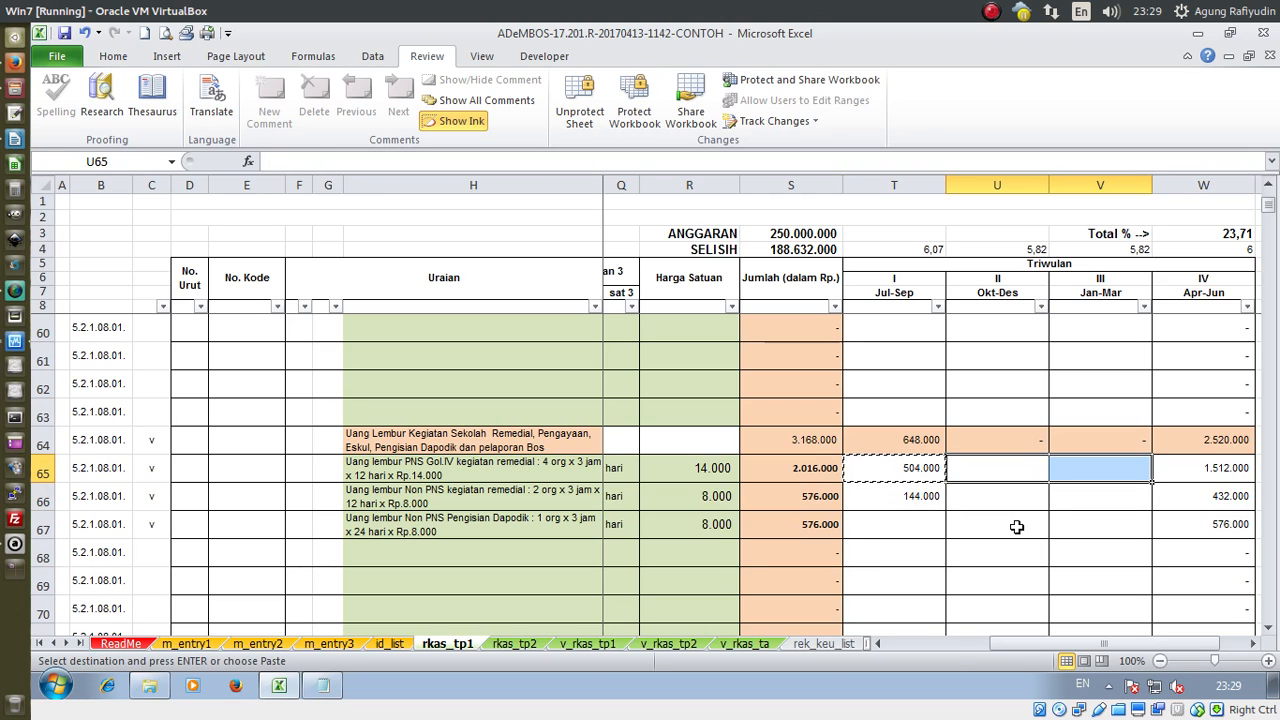
pyautogui.hotkey('ctrl', 'v')
# Copy the Jul-Sep amount in T66 across the first three quarters of both Non PNS items, T66:V67
pyautogui.press('Down')
pyautogui.press('Left')
pyautogui.hotkey('ctrl', 'c')
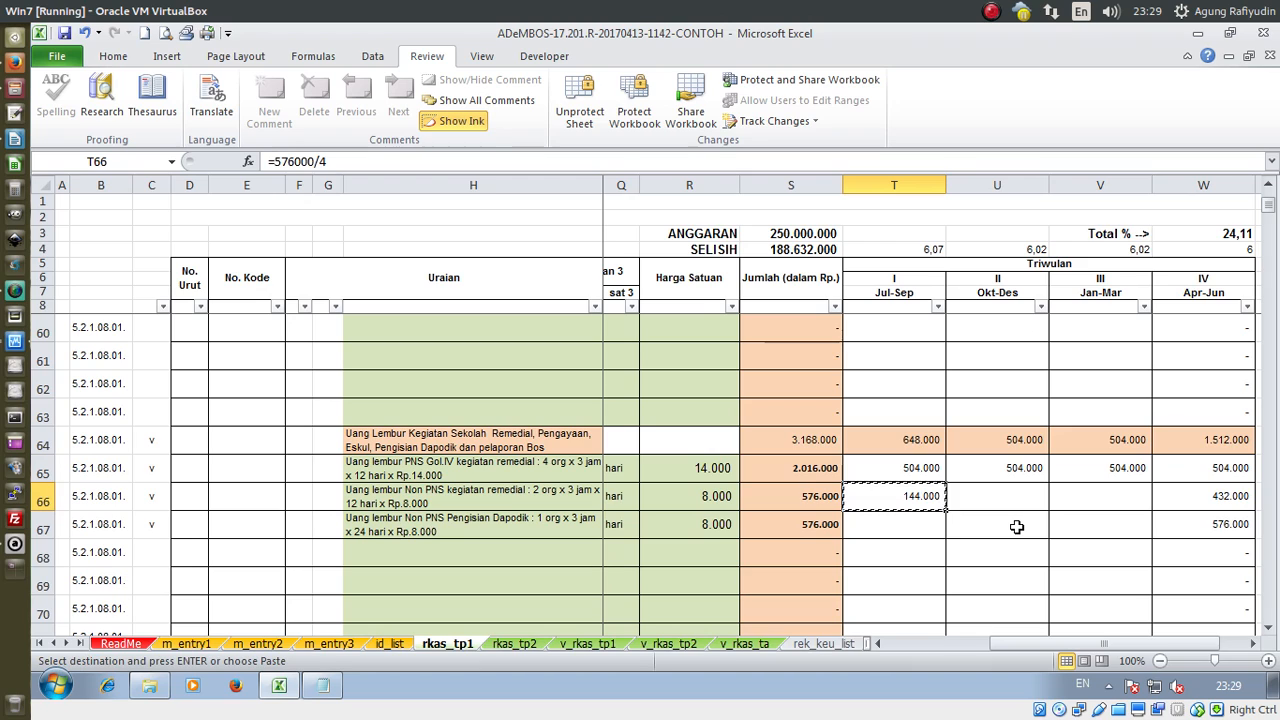
pyautogui.press('Down')
pyautogui.press('Up')
pyautogui.hotkey('shift', 'Right')
pyautogui.hotkey('shift', 'Right')
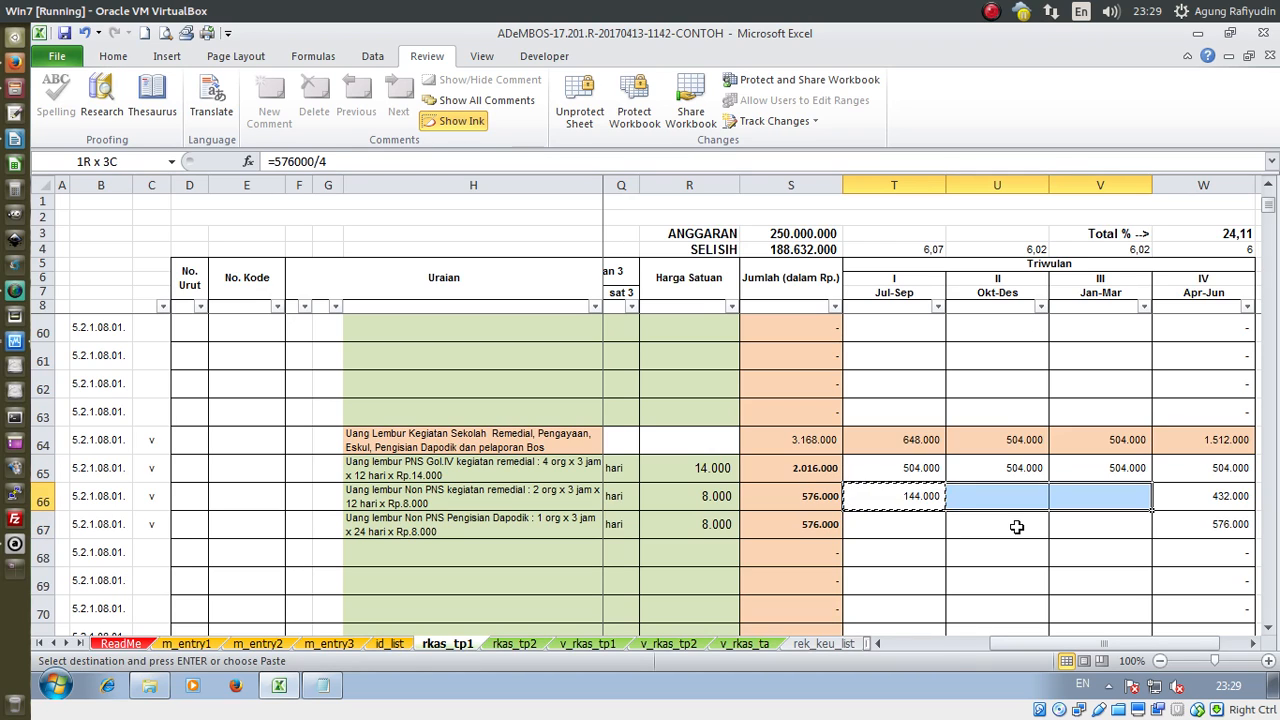
pyautogui.hotkey('shift', 'Down')
pyautogui.press('Return')
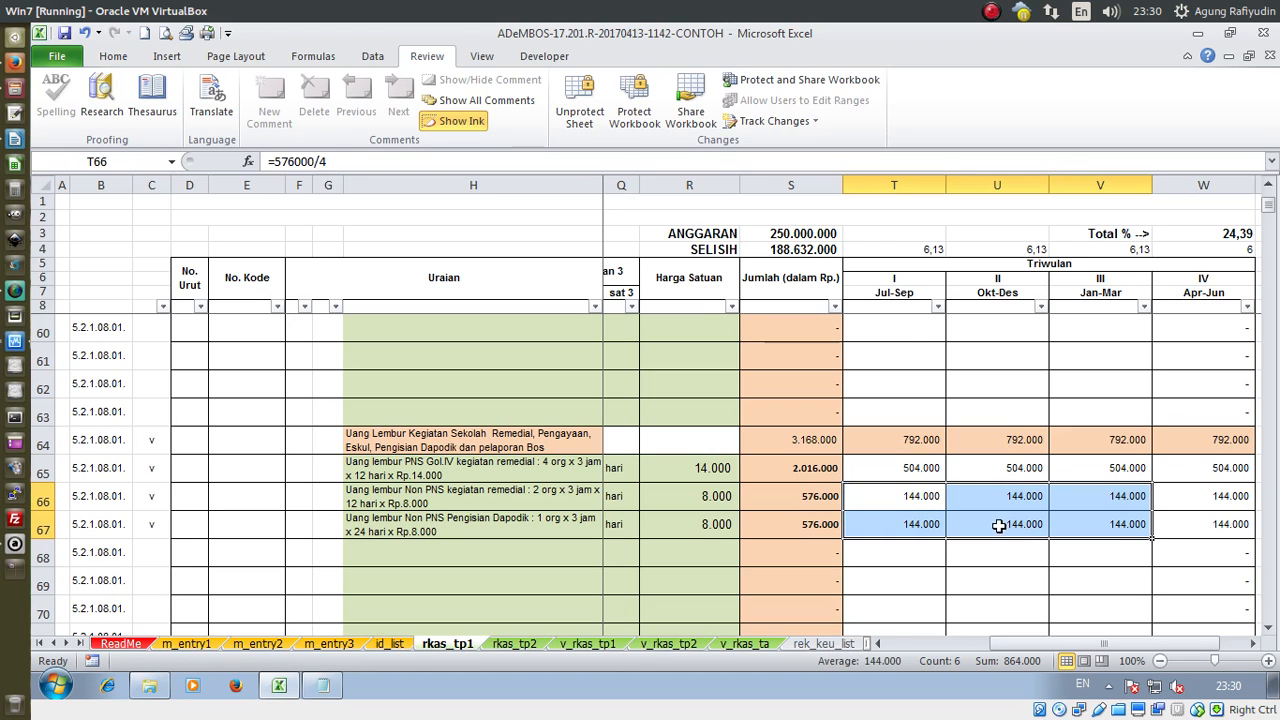
# Look over the program, account code and component columns of the item rows around the overtime entries
pyautogui.click(878, 469)
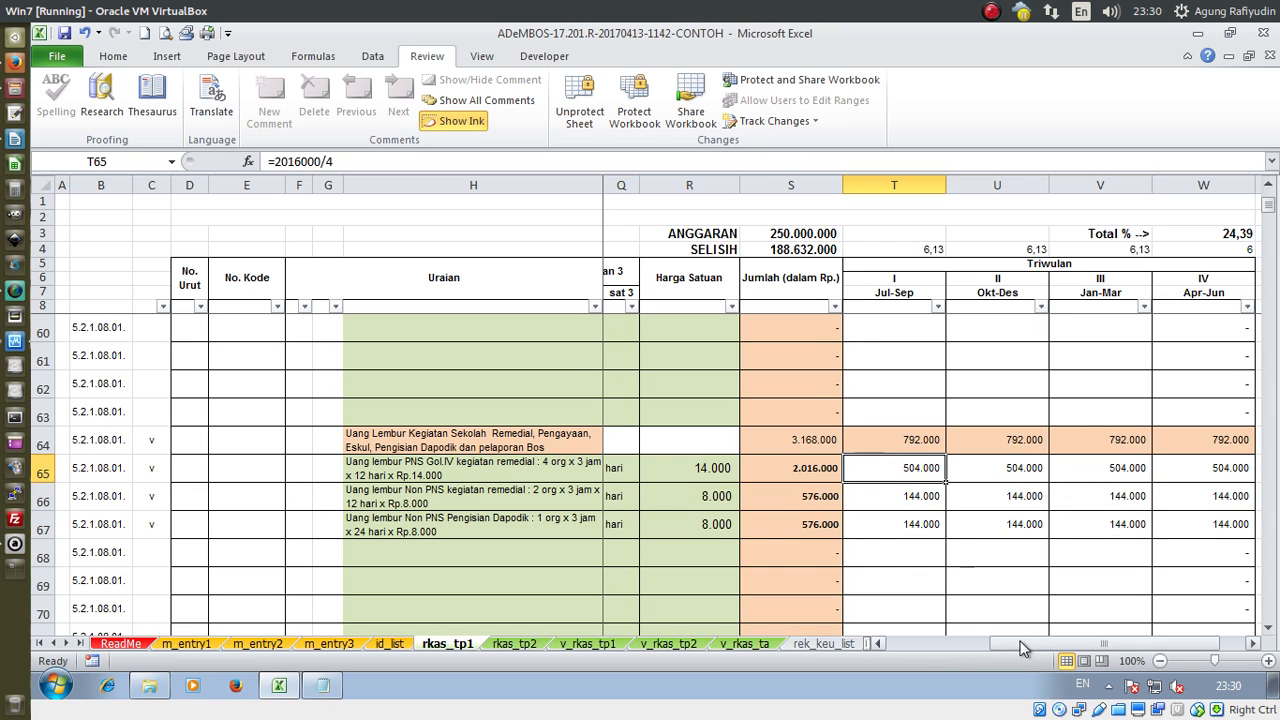
pyautogui.moveTo(1025, 645); pyautogui.dragTo(899, 633)
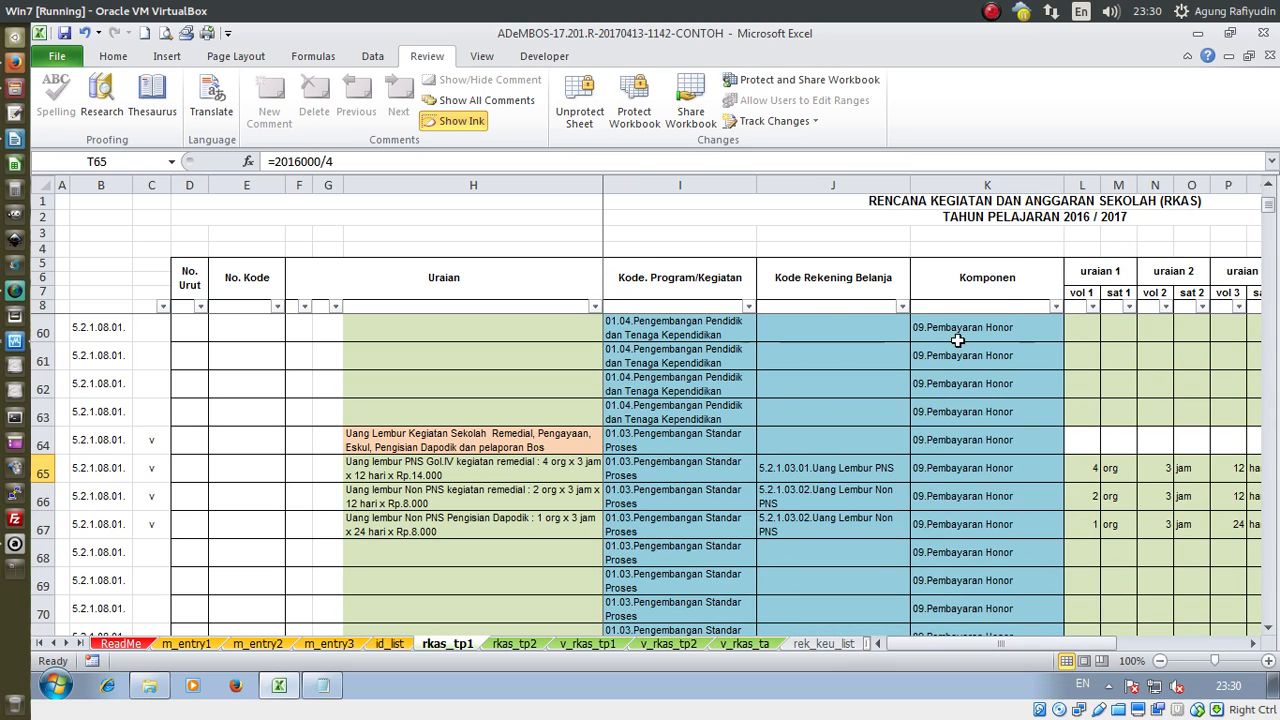
pyautogui.scroll(-4, 605, 465)
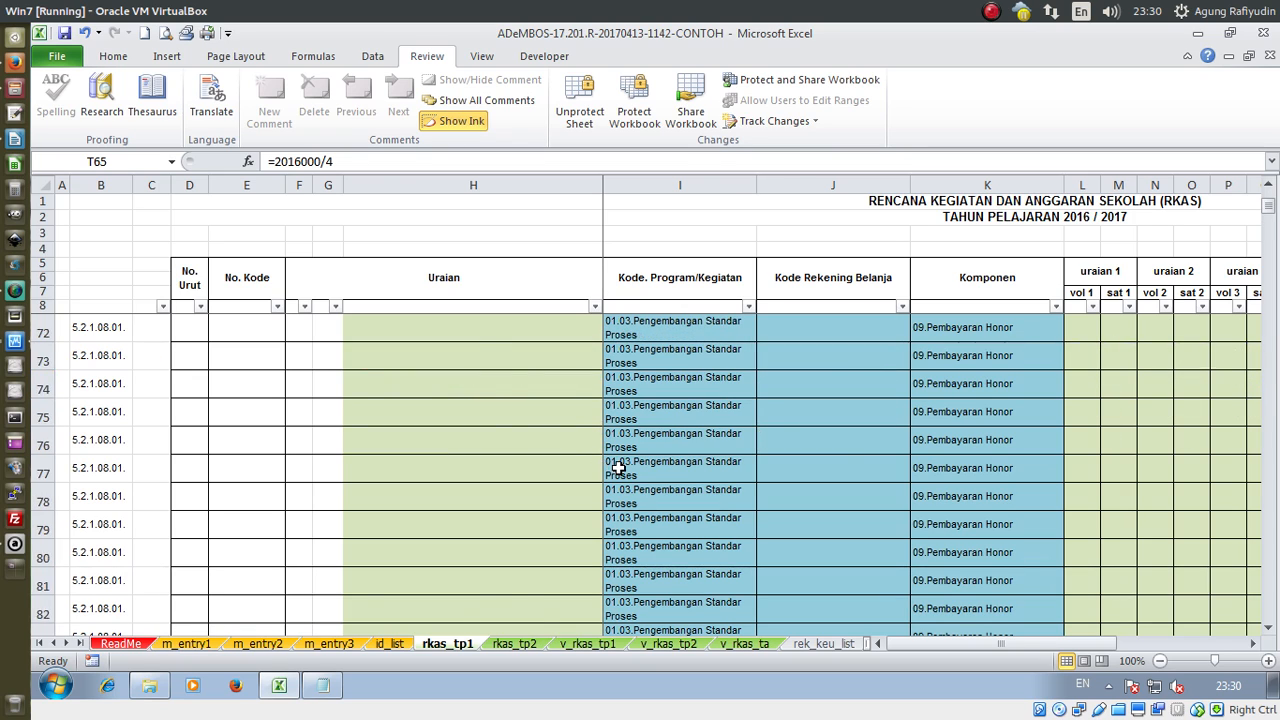
pyautogui.scroll(12, 620, 467)
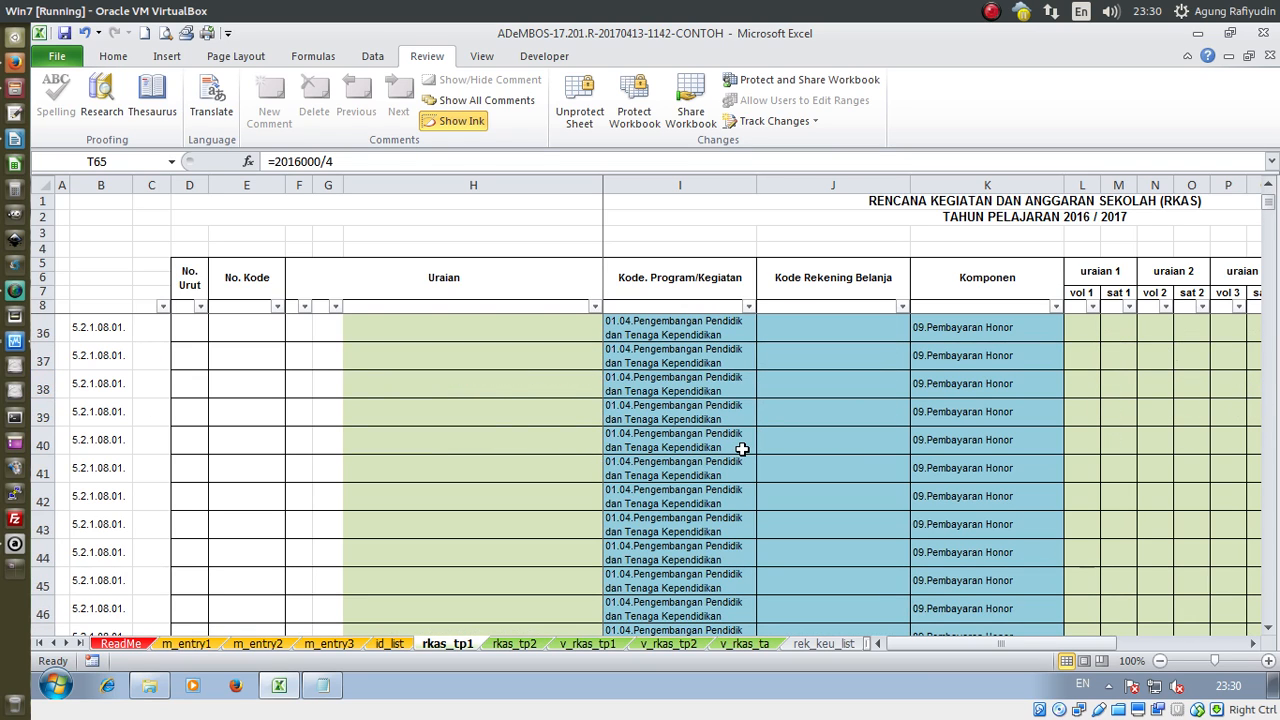
# Look over the budget items, total and quarterly columns on the v_rkas_tp1 sheet
pyautogui.scroll(4, 742, 449)
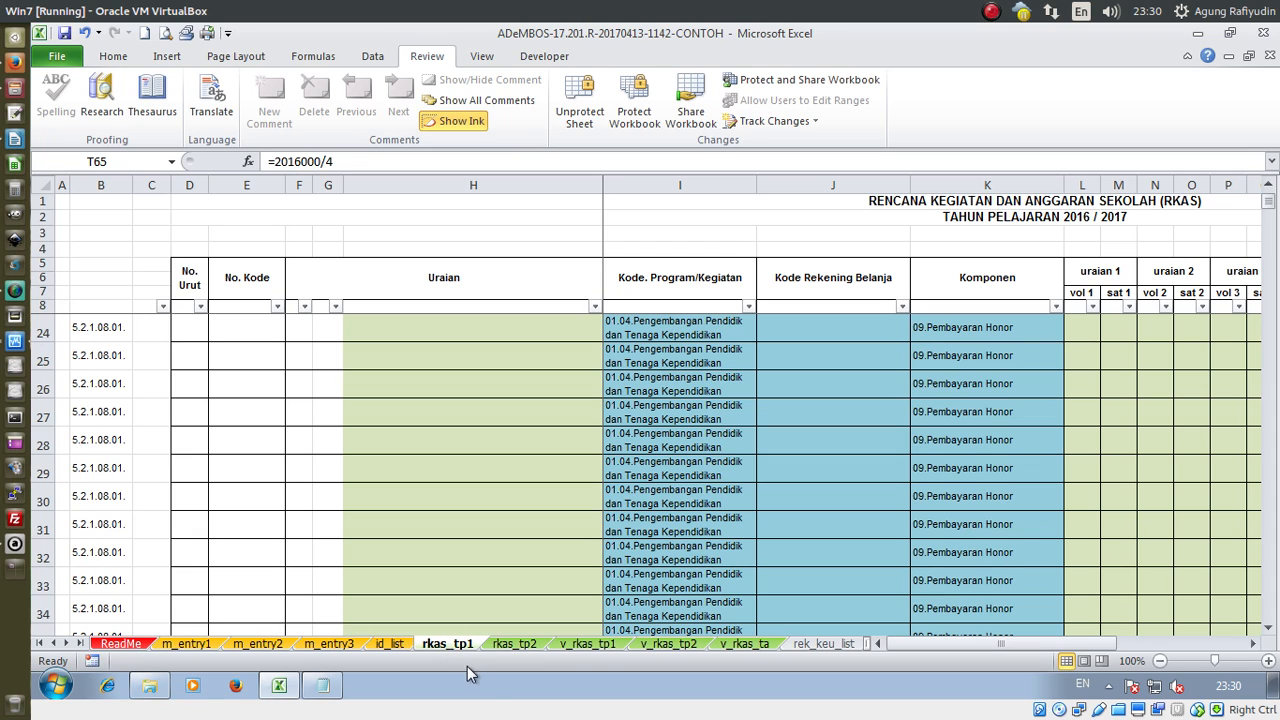
pyautogui.click(596, 643)
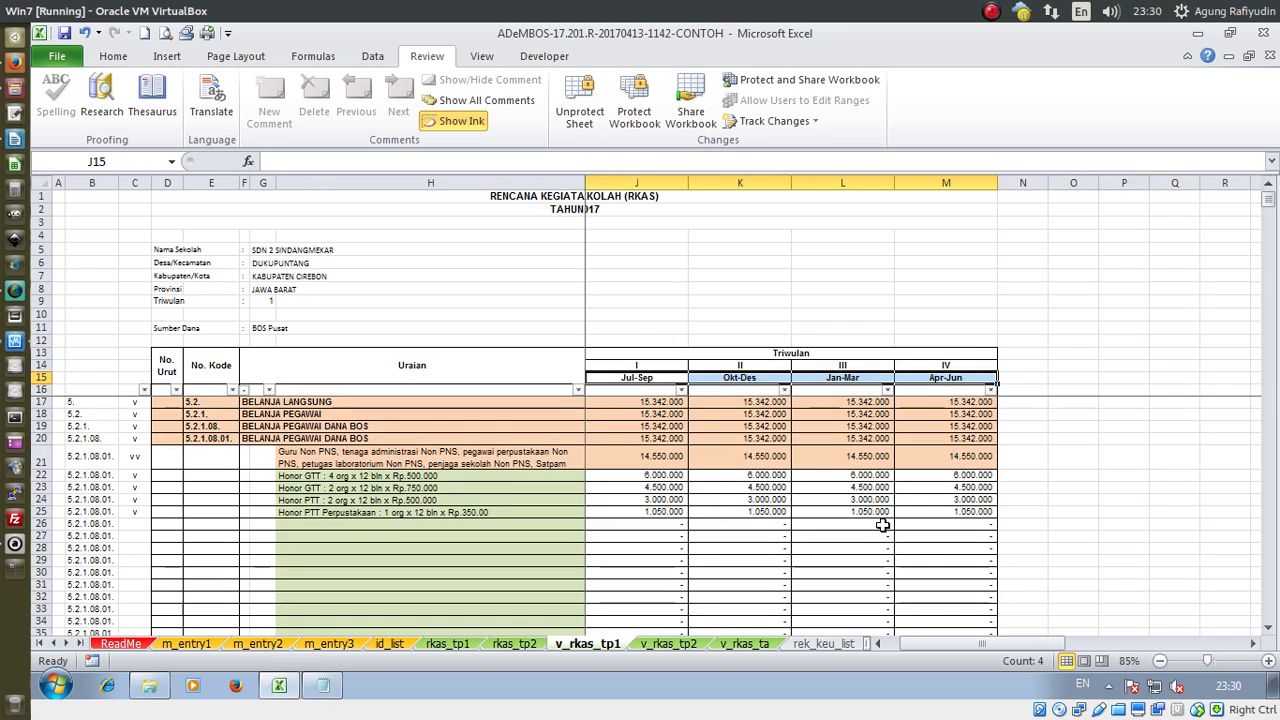
pyautogui.click(877, 643)
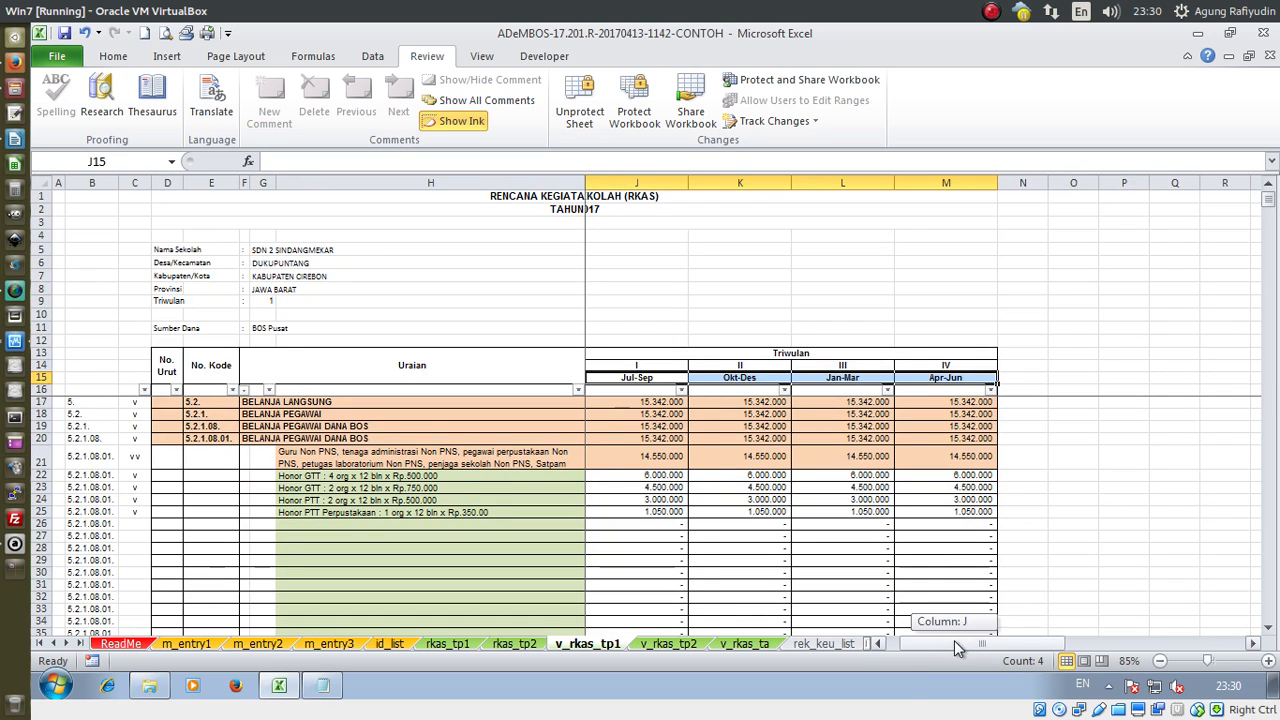
pyautogui.scroll(-4, 872, 598)
pyautogui.scroll(-20, 872, 598)
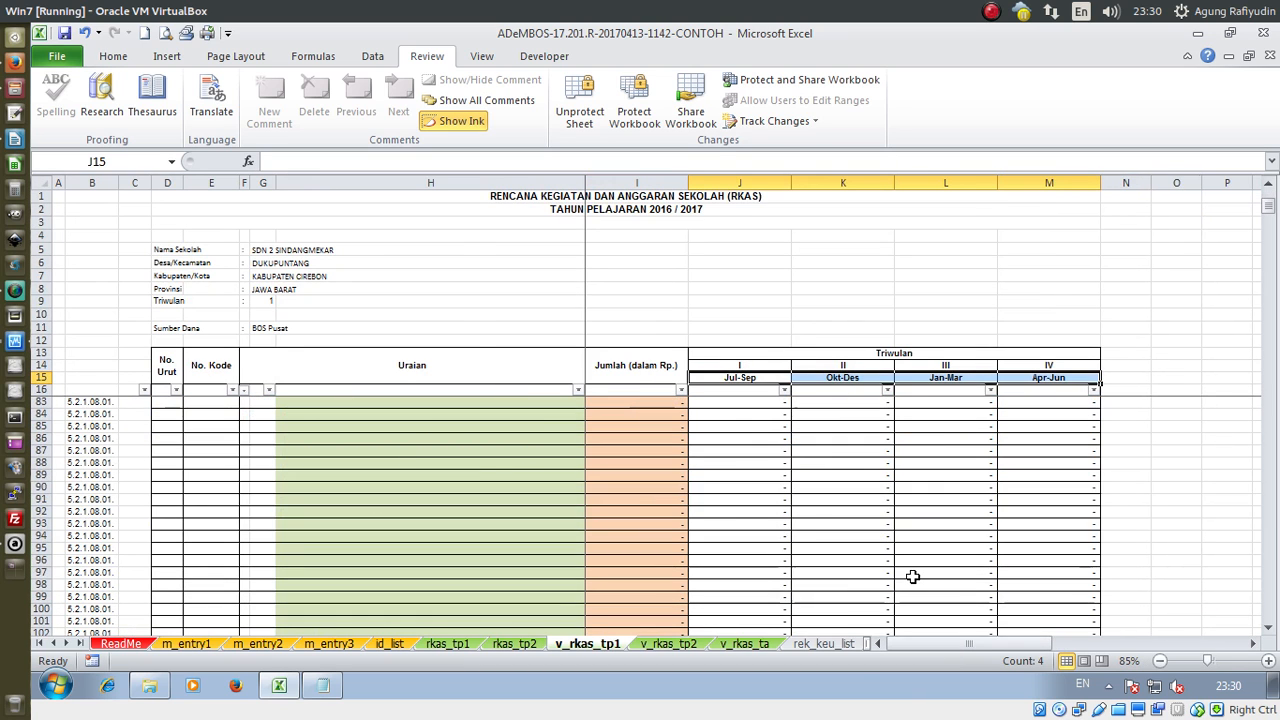
pyautogui.scroll(-5, 932, 565)
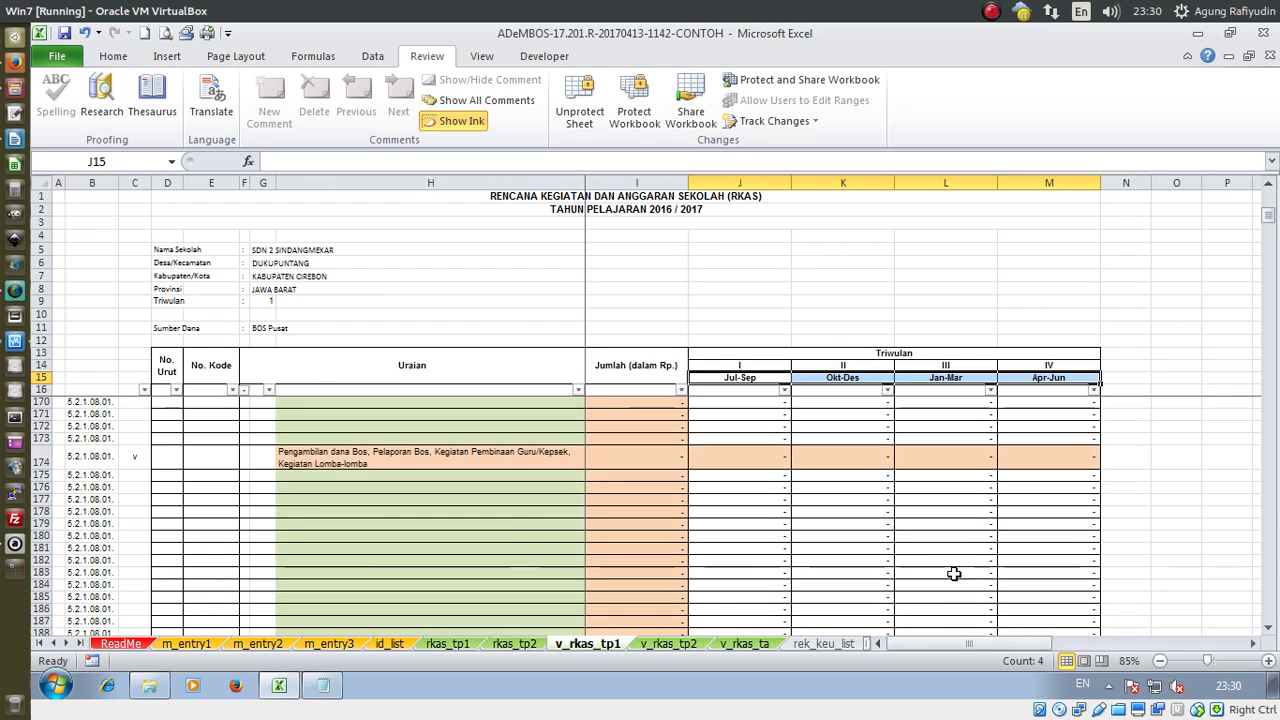
pyautogui.moveTo(1268, 214); pyautogui.dragTo(1260, 170)
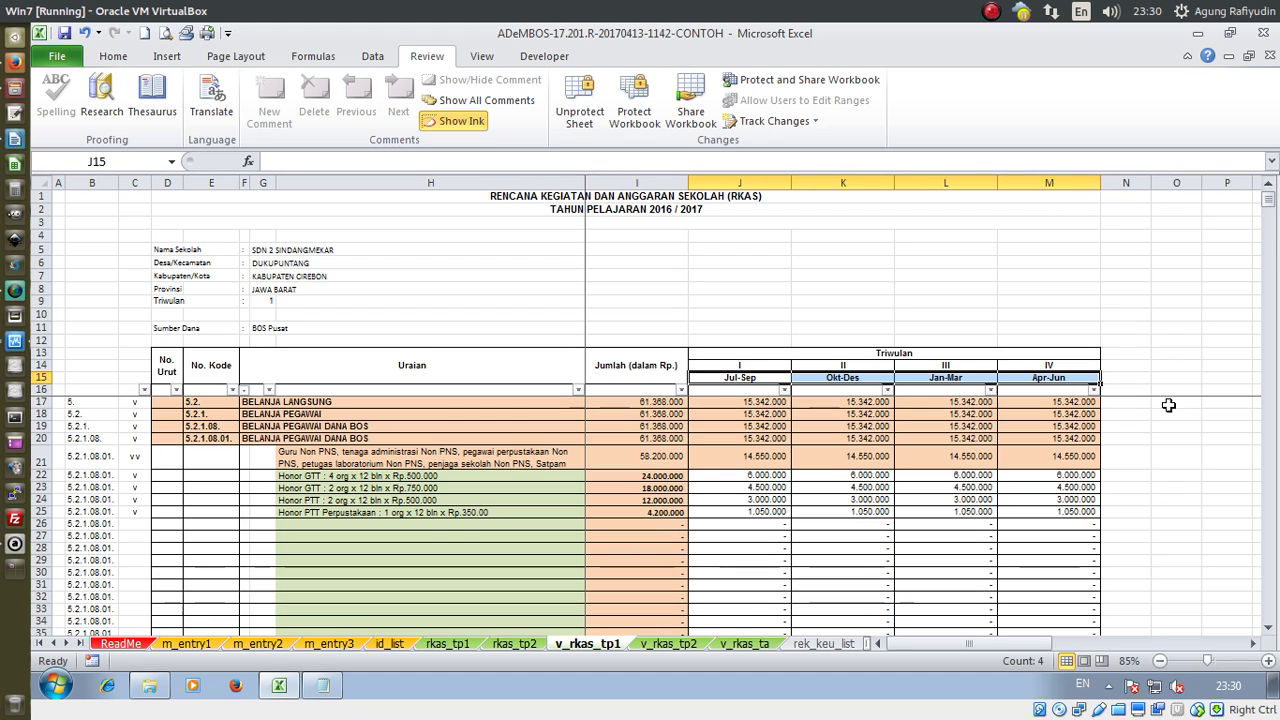
# Filter column C of the v_rkas_tp1 table to hide the rows with blank marks
pyautogui.click(146, 390)
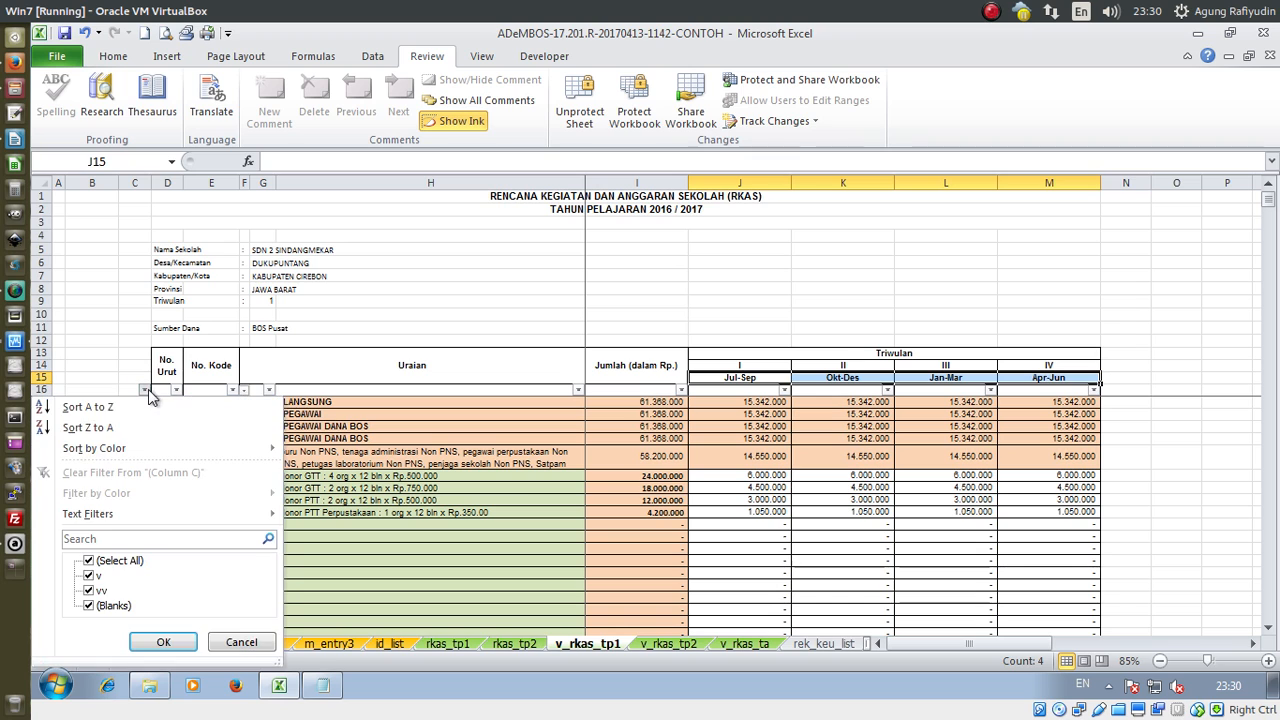
pyautogui.click(88, 605)
pyautogui.click(160, 643)
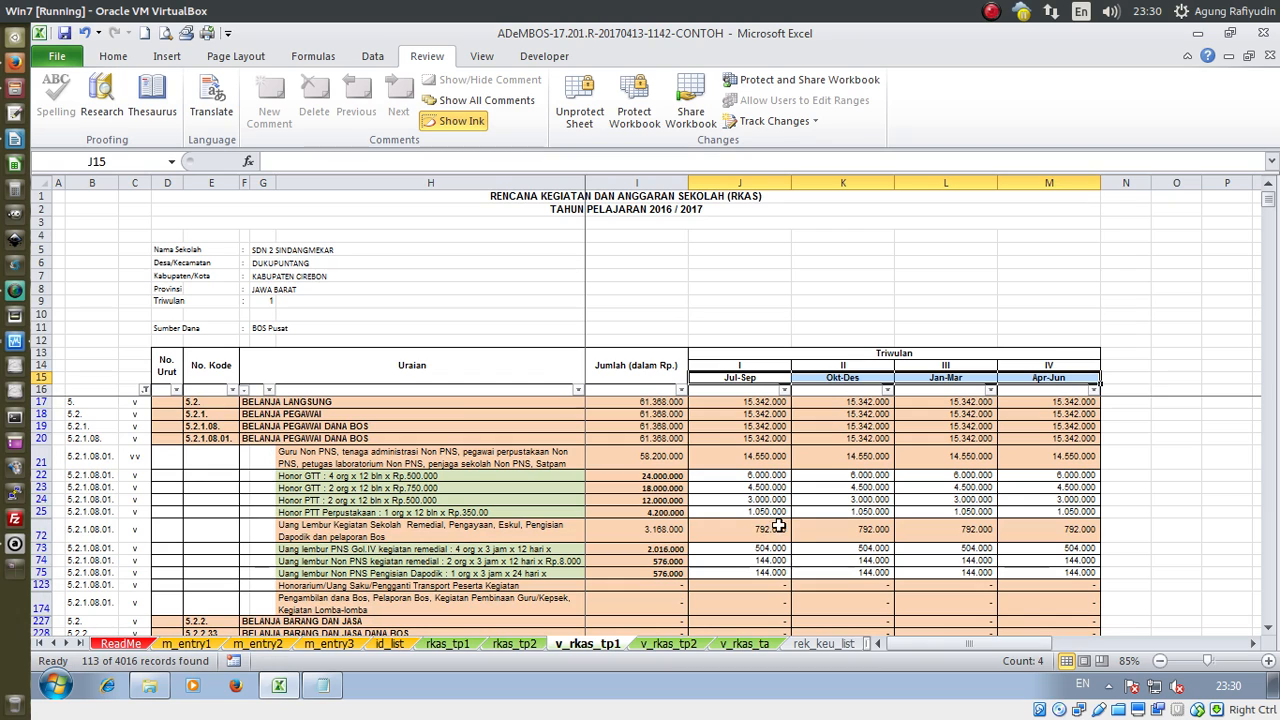
# Examine the filtered item descriptions, totals and quarterly amounts, from the honorarium rows in H22:H25 through the goods and services categories
pyautogui.scroll(-1, 797, 526)
pyautogui.scroll(-2, 797, 526)
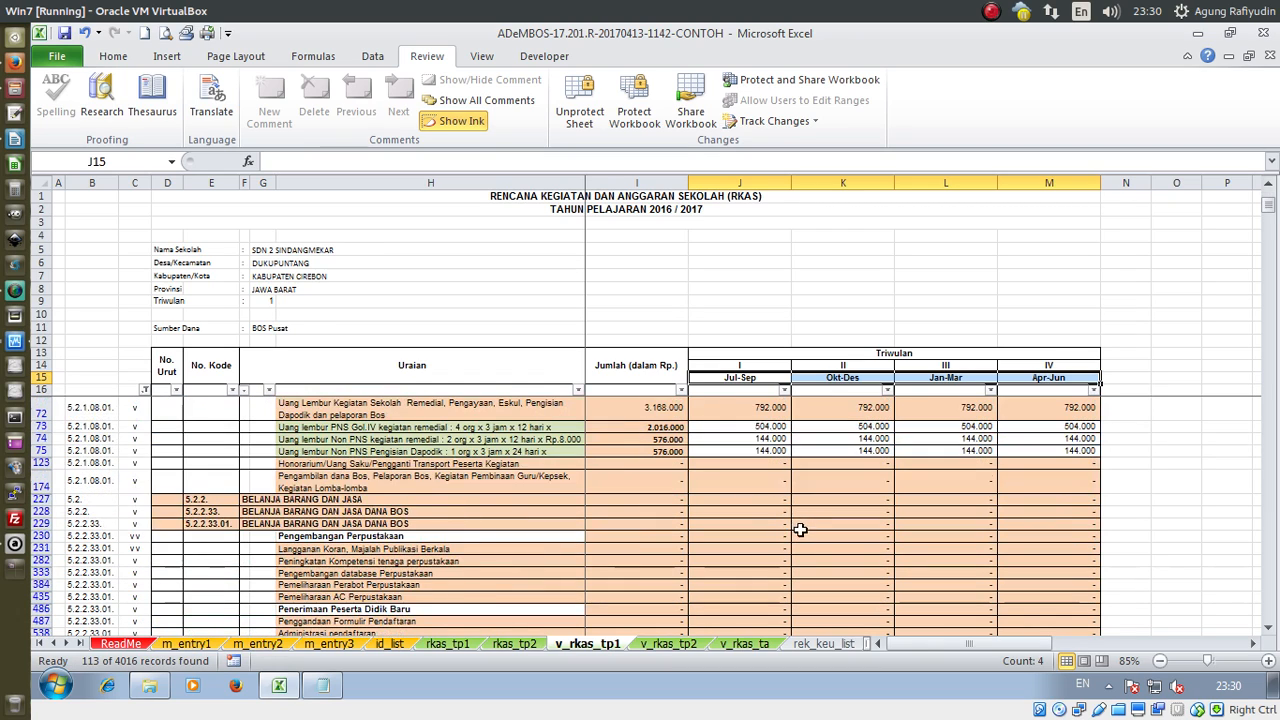
pyautogui.scroll(-1, 800, 530)
pyautogui.scroll(1, 802, 536)
pyautogui.scroll(2, 802, 536)
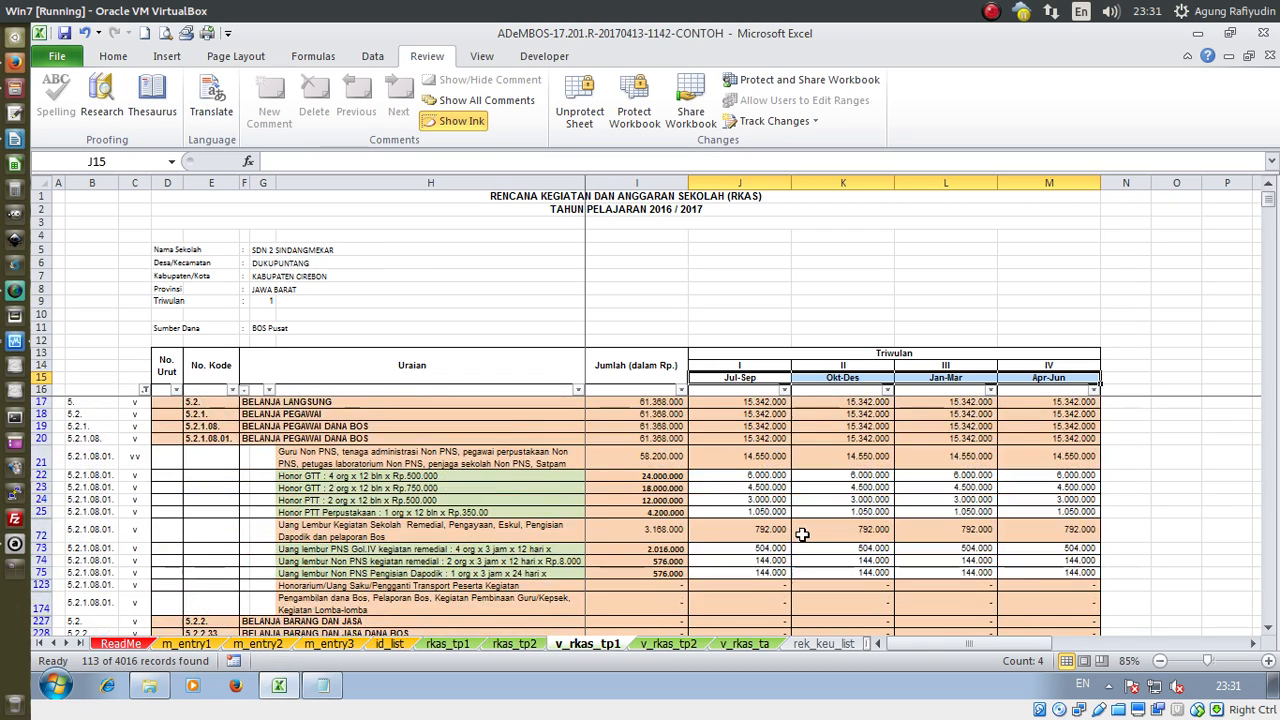
pyautogui.scroll(-3, 802, 536)
pyautogui.scroll(2, 802, 536)
pyautogui.scroll(-5, 811, 530)
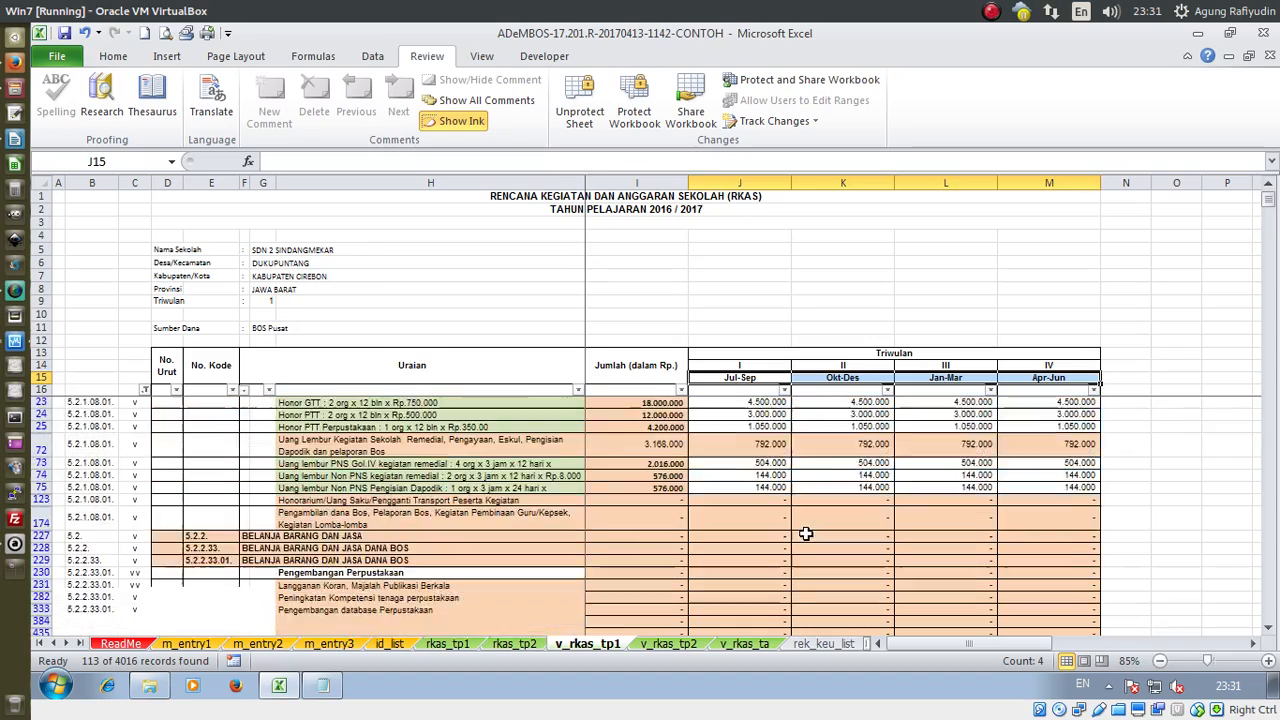
pyautogui.scroll(-10, 811, 530)
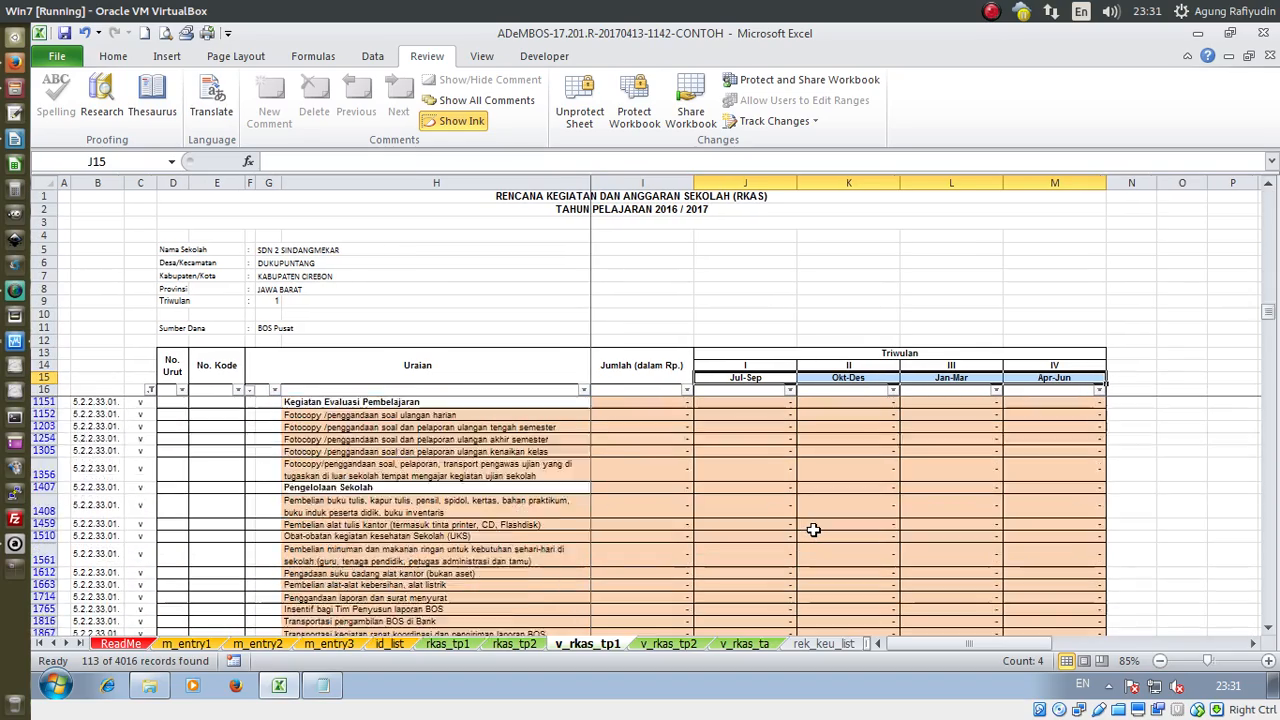
pyautogui.scroll(-3, 814, 532)
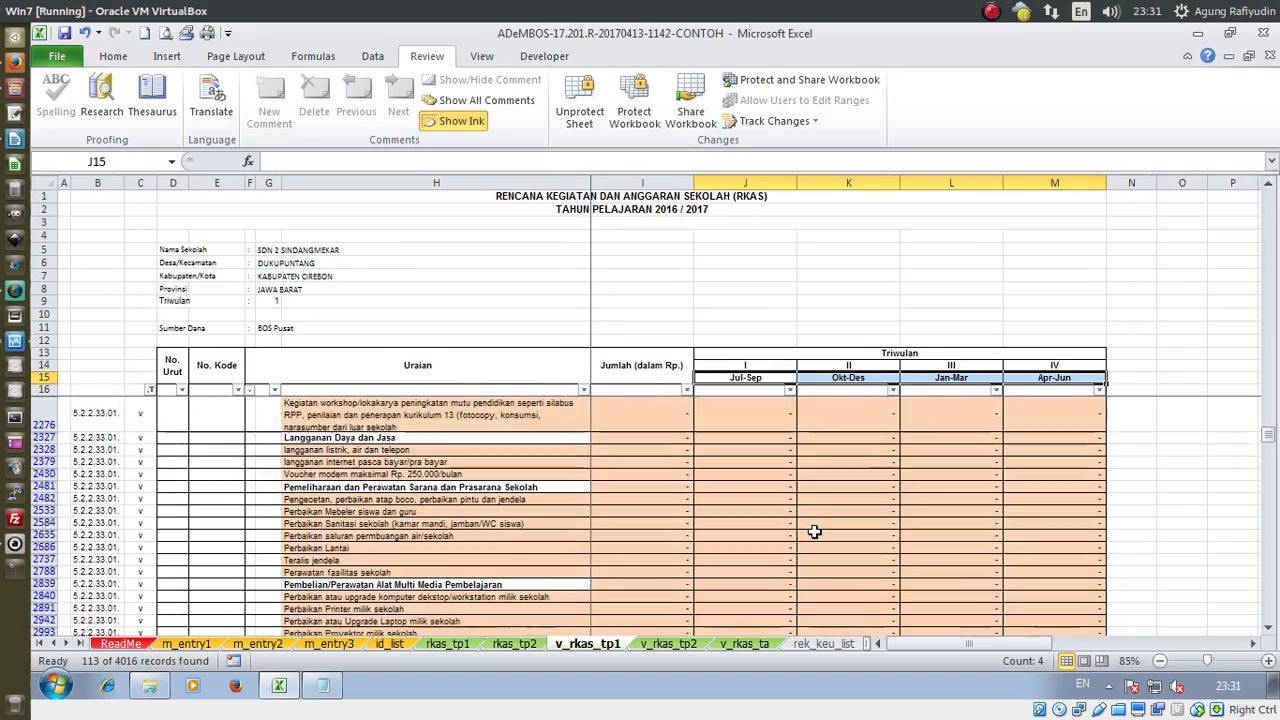
pyautogui.scroll(12, 824, 516)
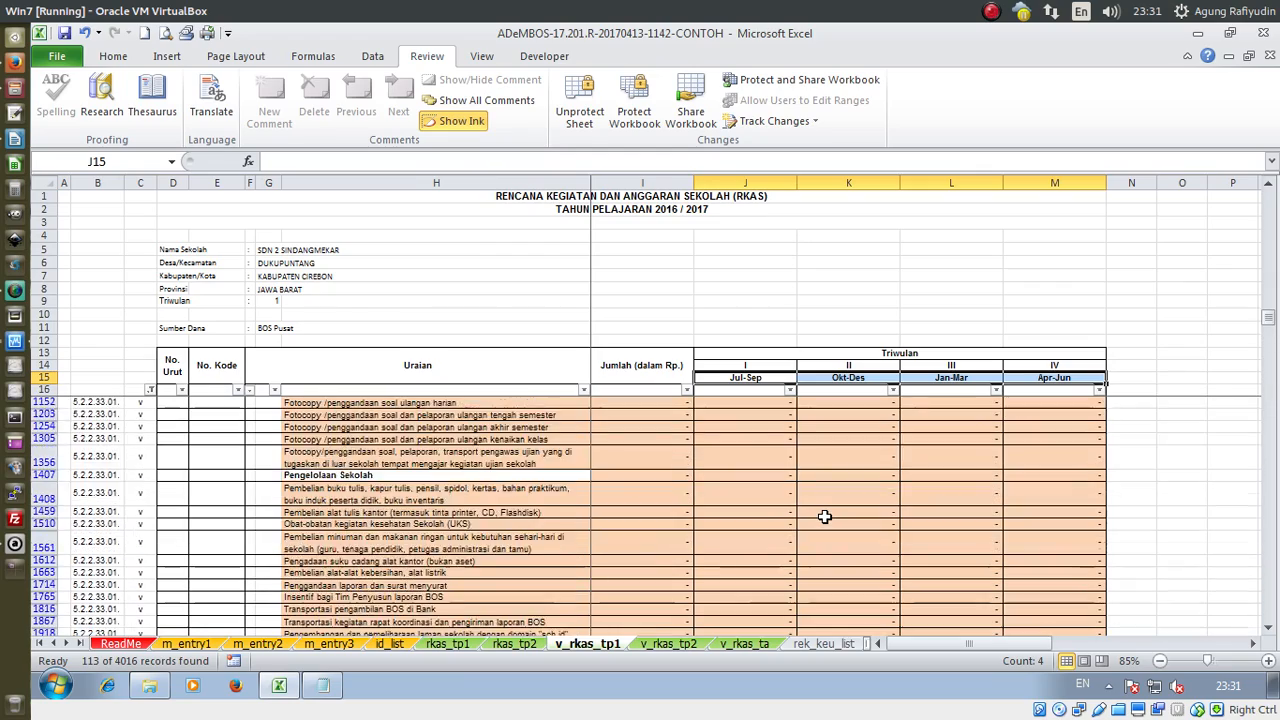
pyautogui.scroll(5, 824, 516)
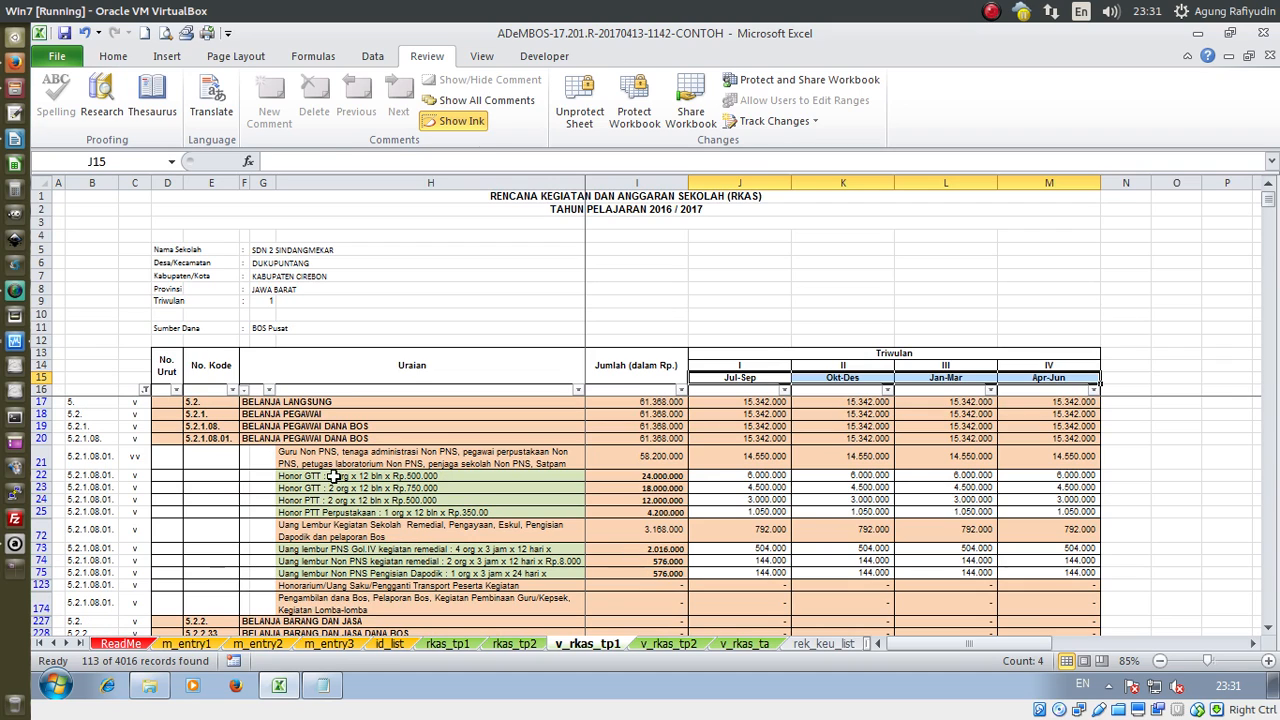
pyautogui.moveTo(333, 477); pyautogui.dragTo(450, 510)
pyautogui.scroll(-4, 745, 528)
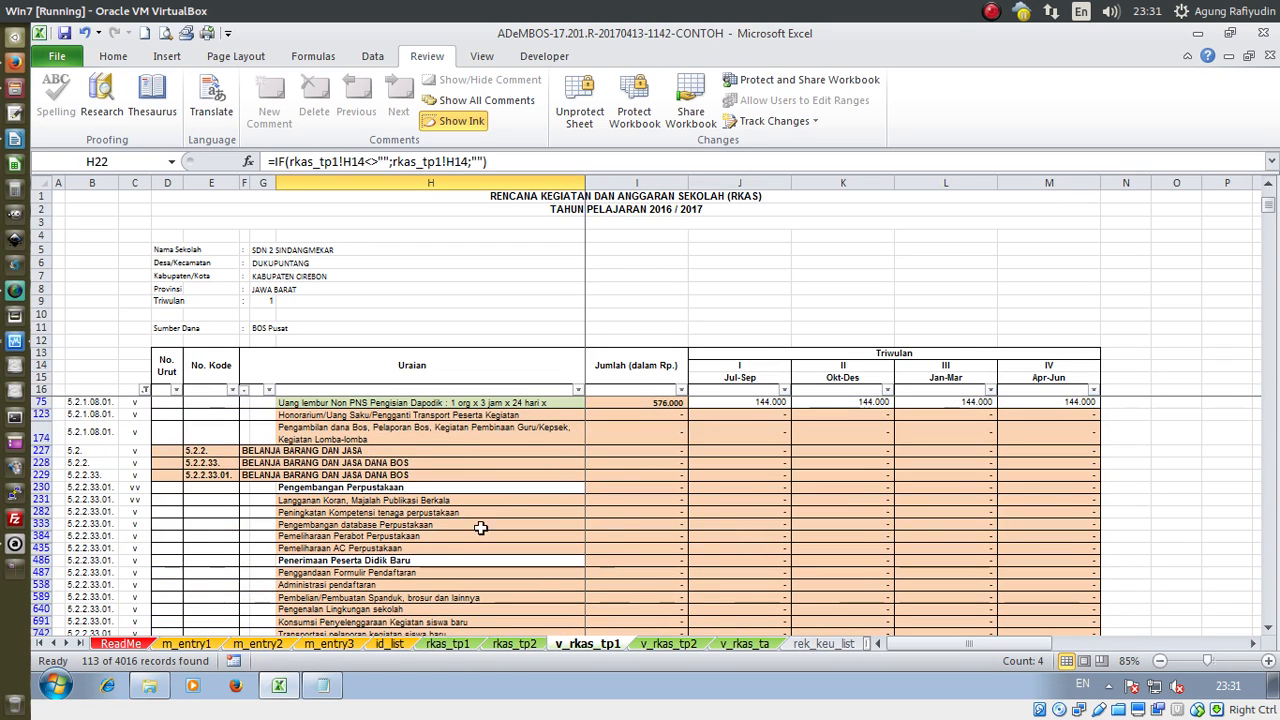
pyautogui.scroll(4, 754, 516)
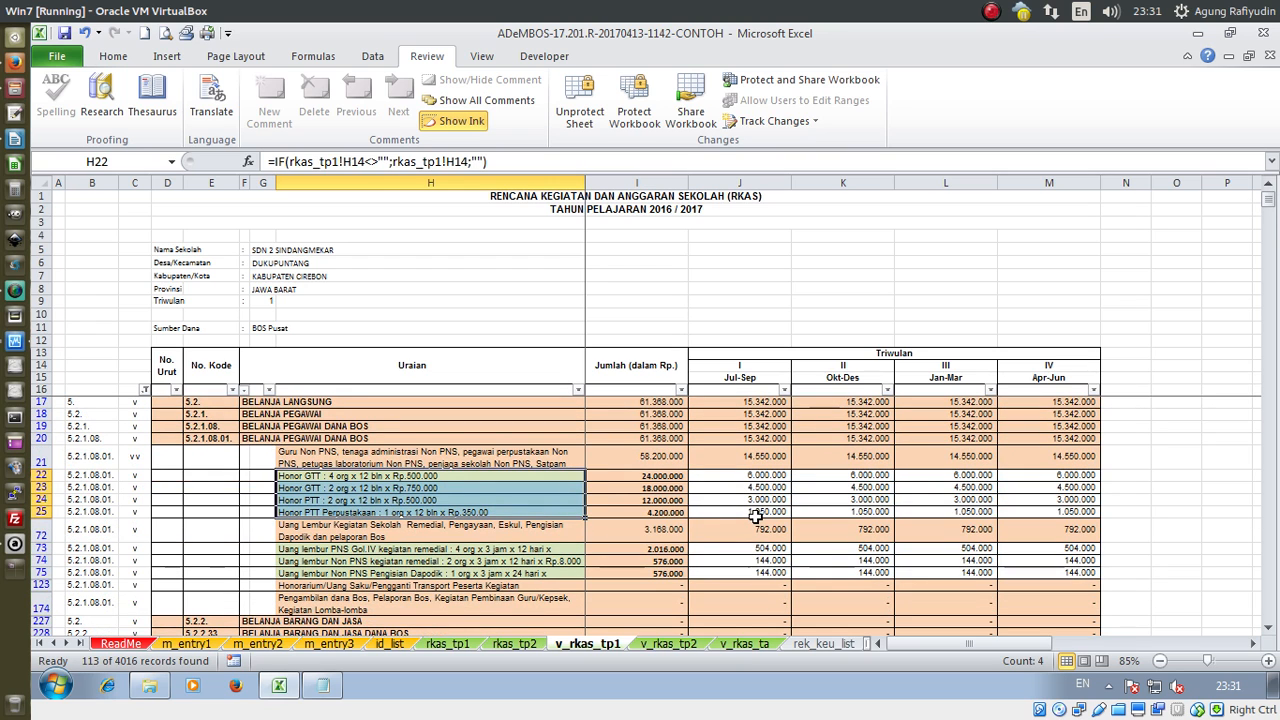
pyautogui.scroll(-4, 769, 517)
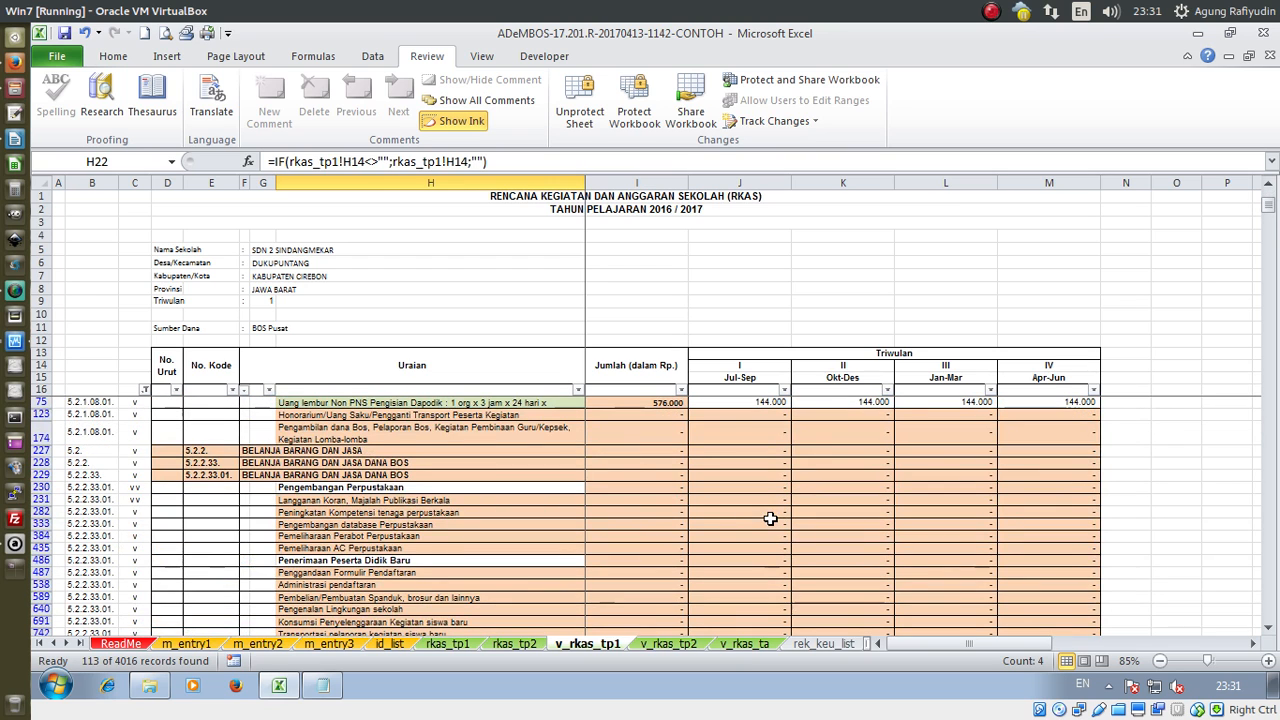
pyautogui.scroll(-8, 769, 517)
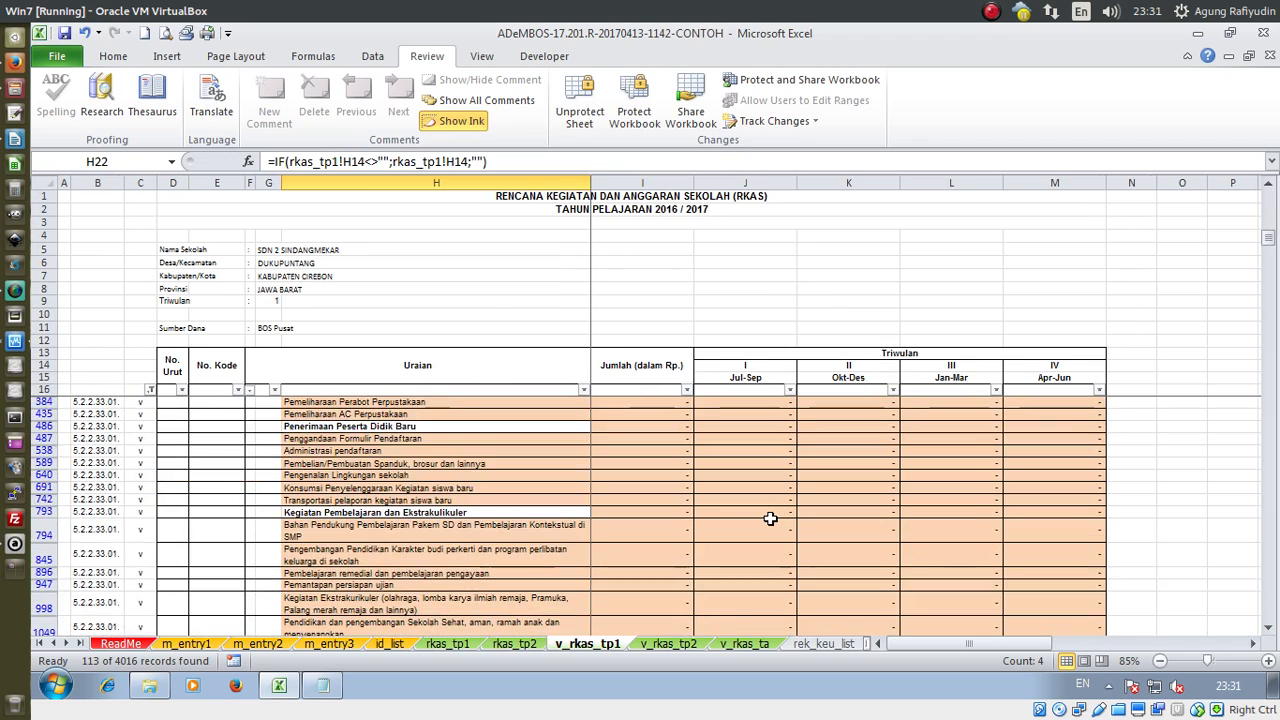
pyautogui.scroll(10, 782, 522)
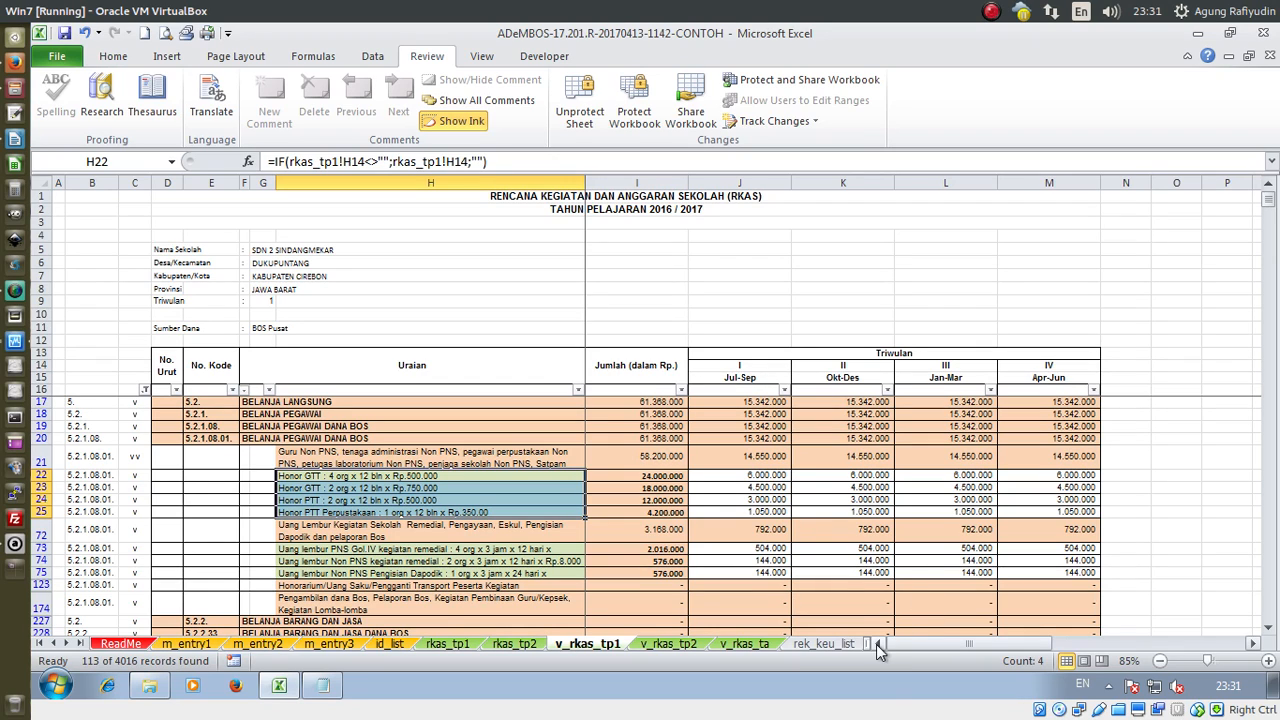
# Filter the Jumlah (dalam Rp.) column to exclude the "-" rows
pyautogui.click(680, 391)
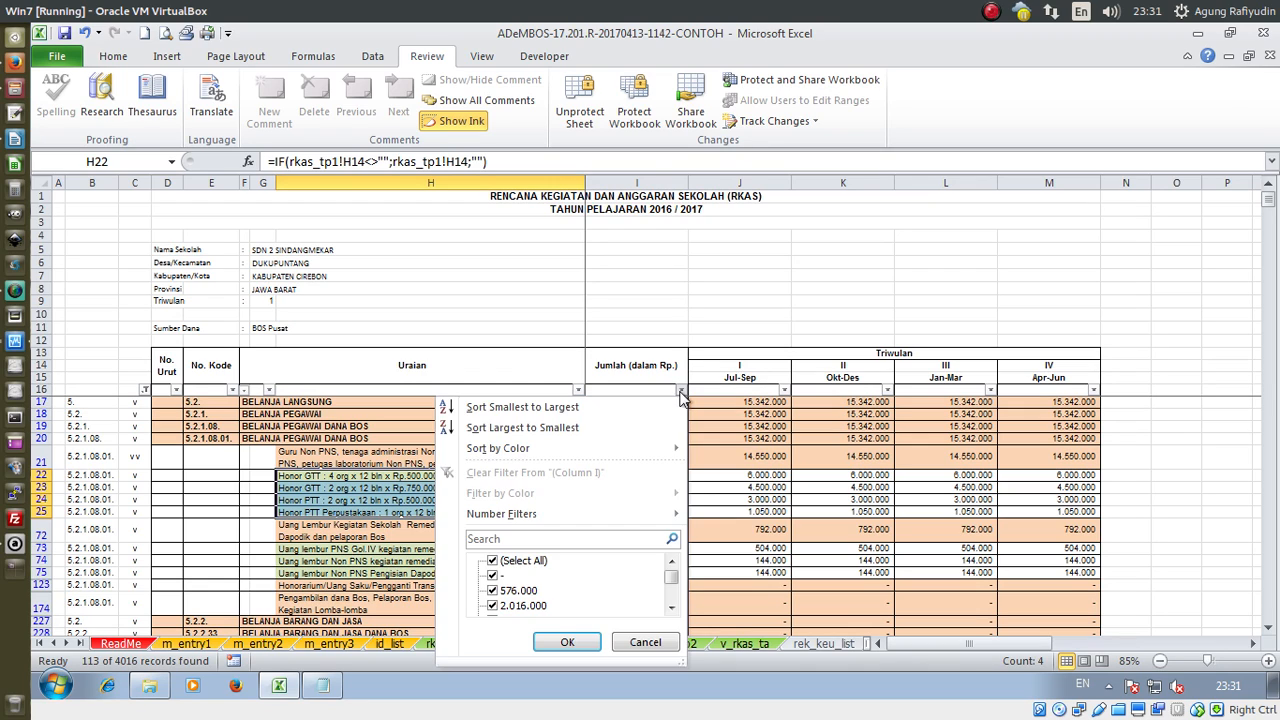
pyautogui.click(493, 578)
pyautogui.click(567, 643)
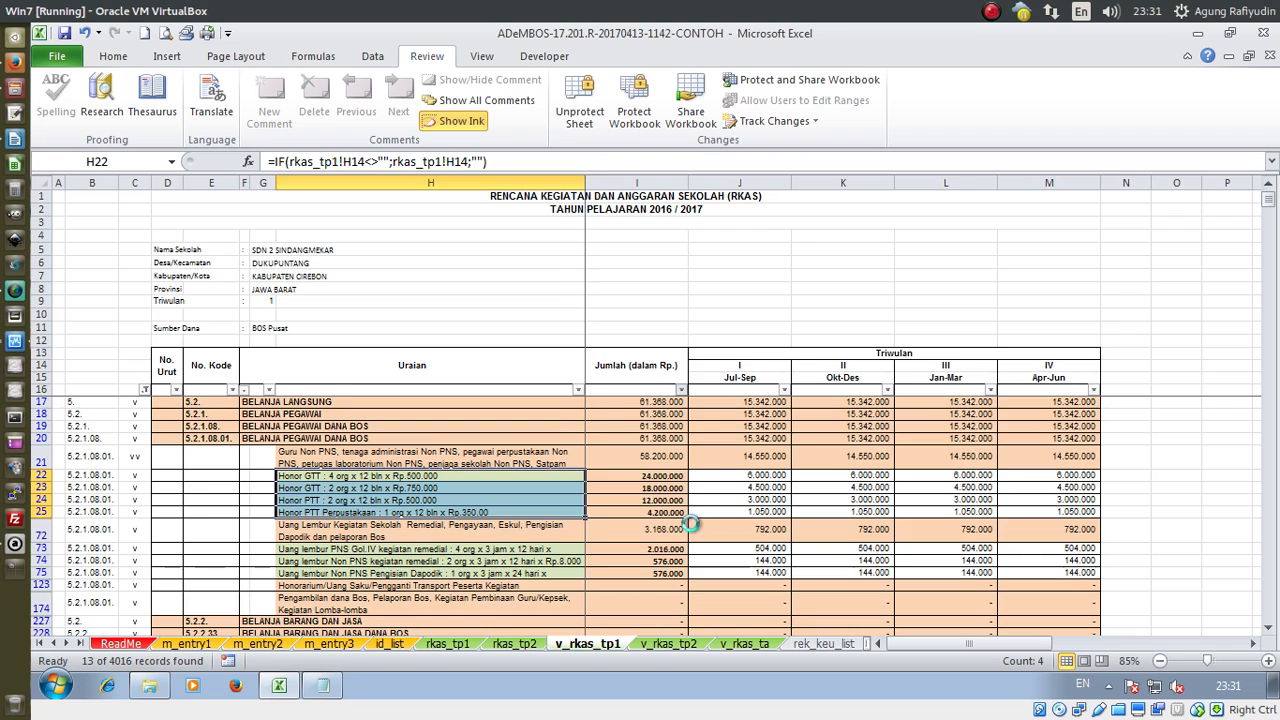
# Try the test text "jkjh" on the Ketua Komite Sekolah signature line in D4040 and undo the entry
pyautogui.scroll(-5, 693, 529)
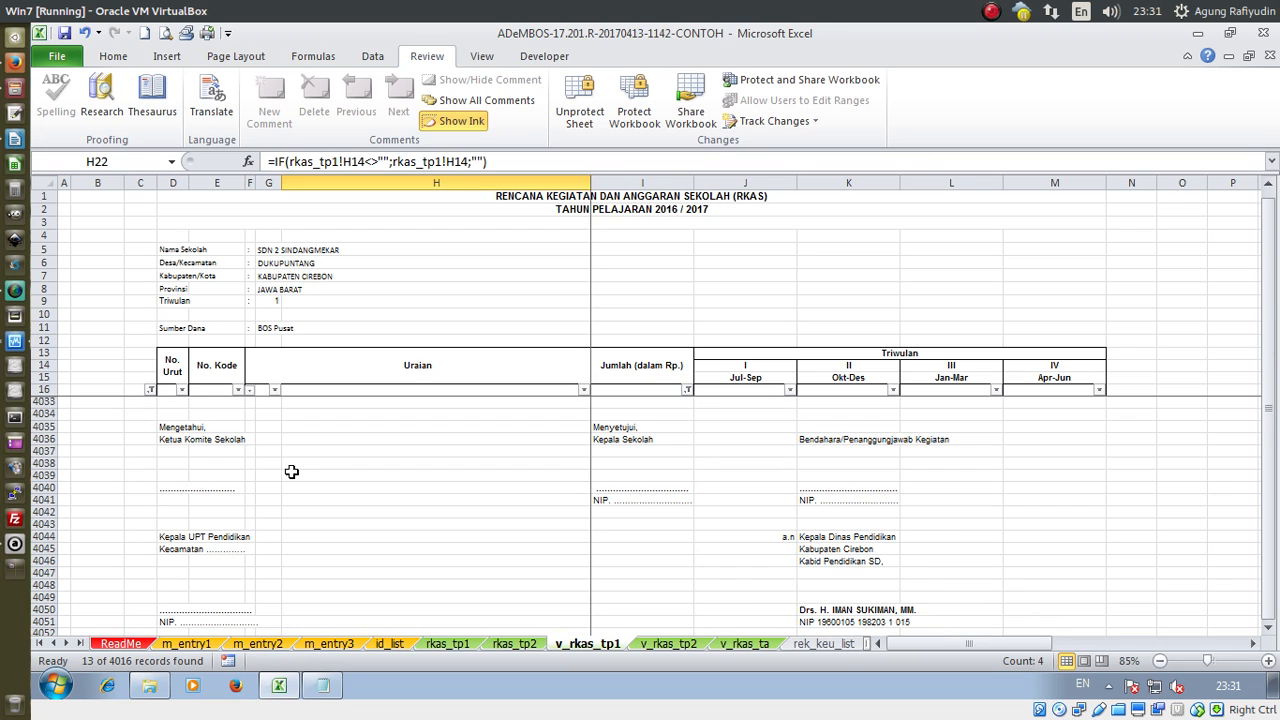
pyautogui.click(172, 489)
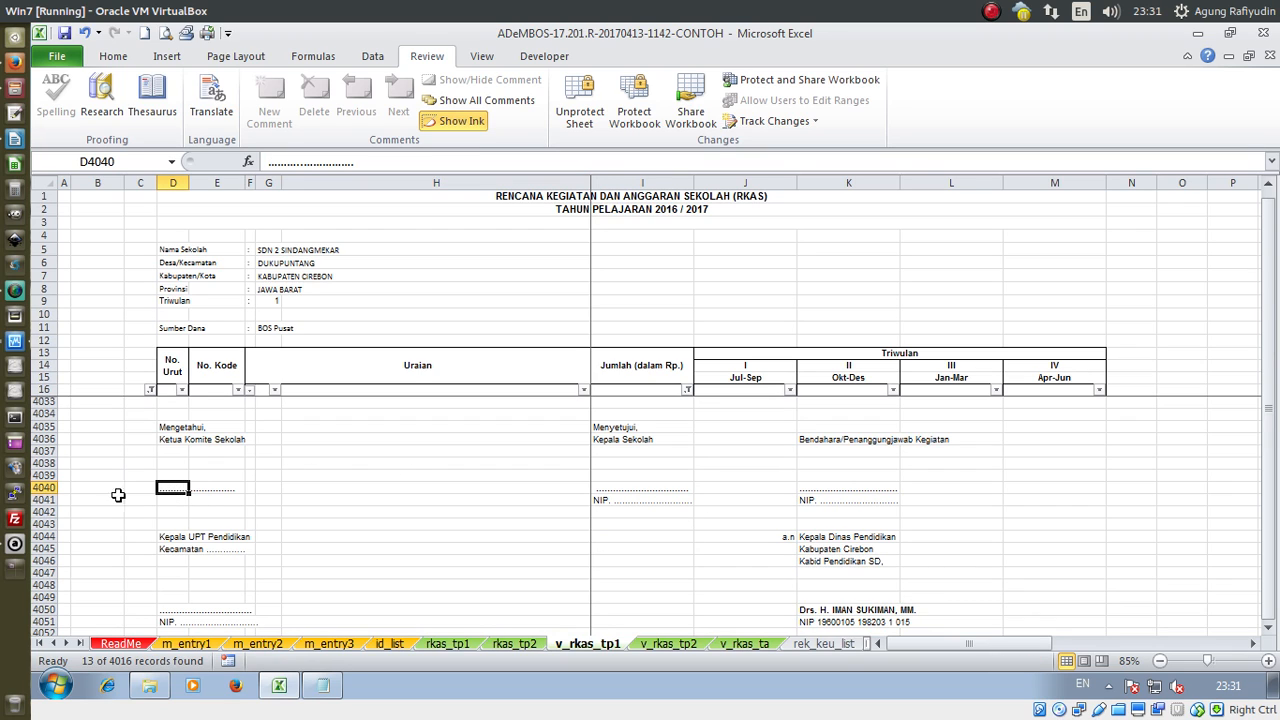
pyautogui.moveTo(425, 161); pyautogui.dragTo(258, 144)
pyautogui.write('jkjh')
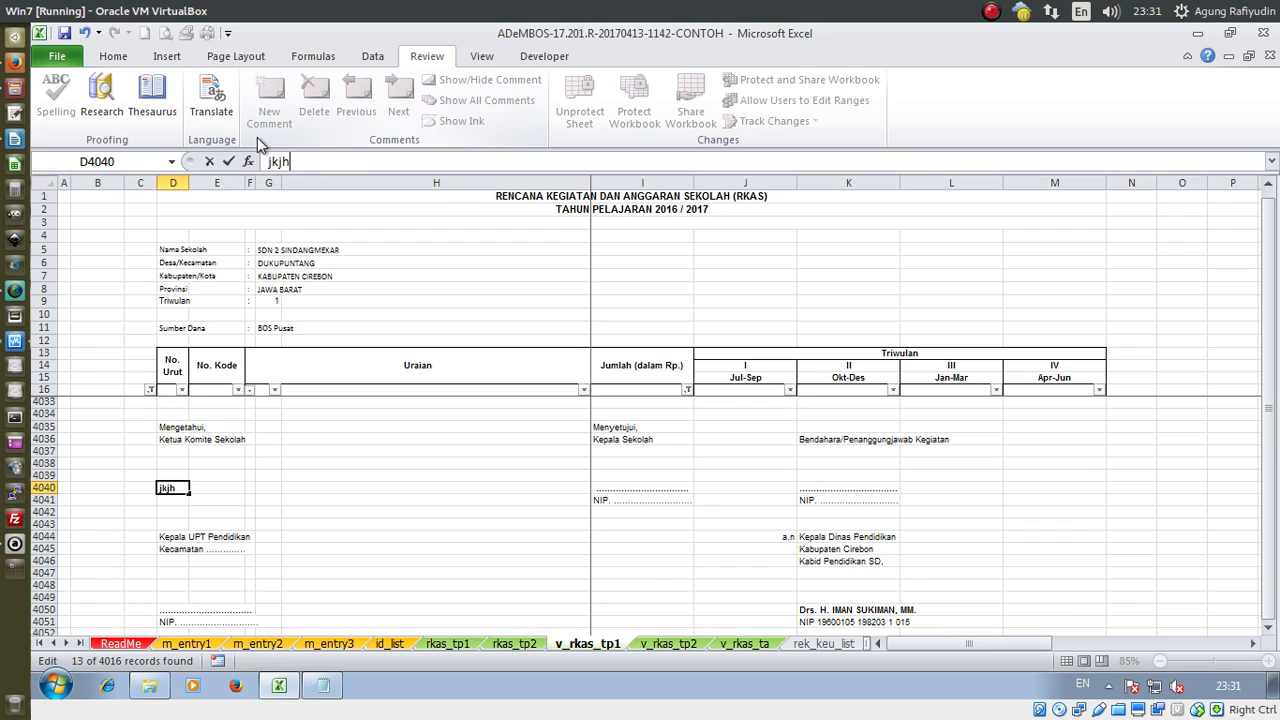
pyautogui.press('Return')
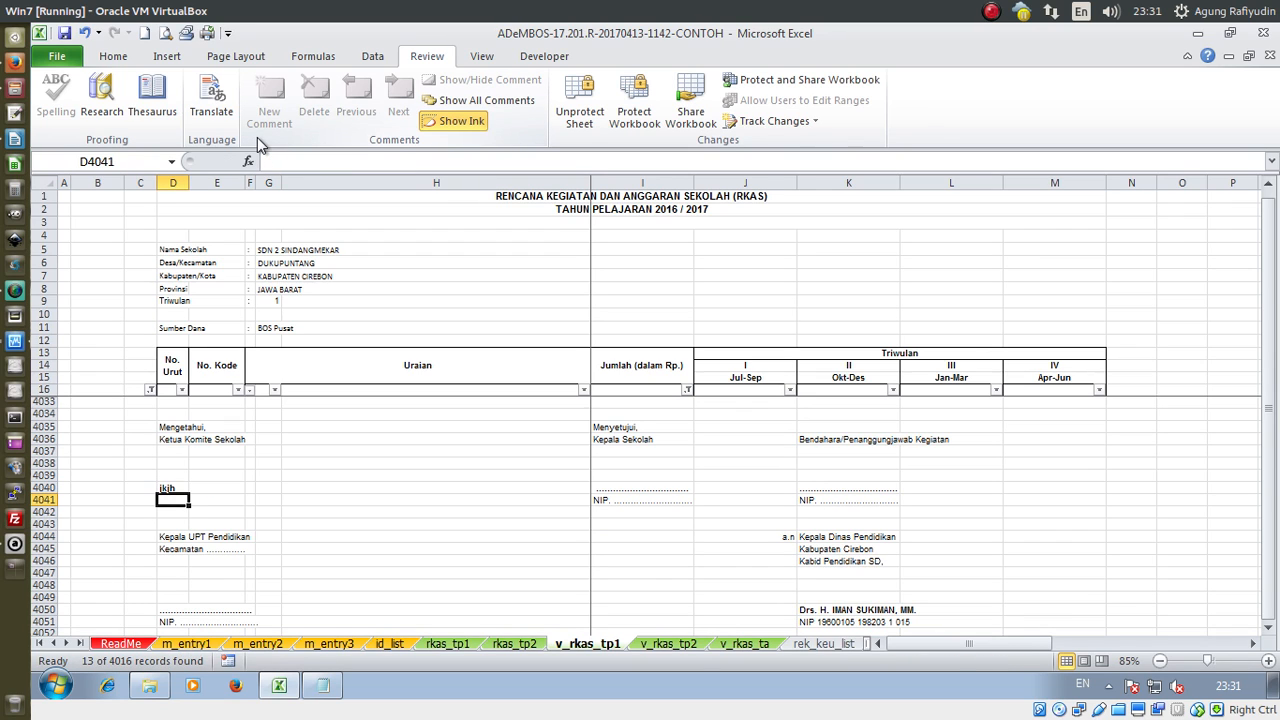
pyautogui.hotkey('ctrl', 'z')
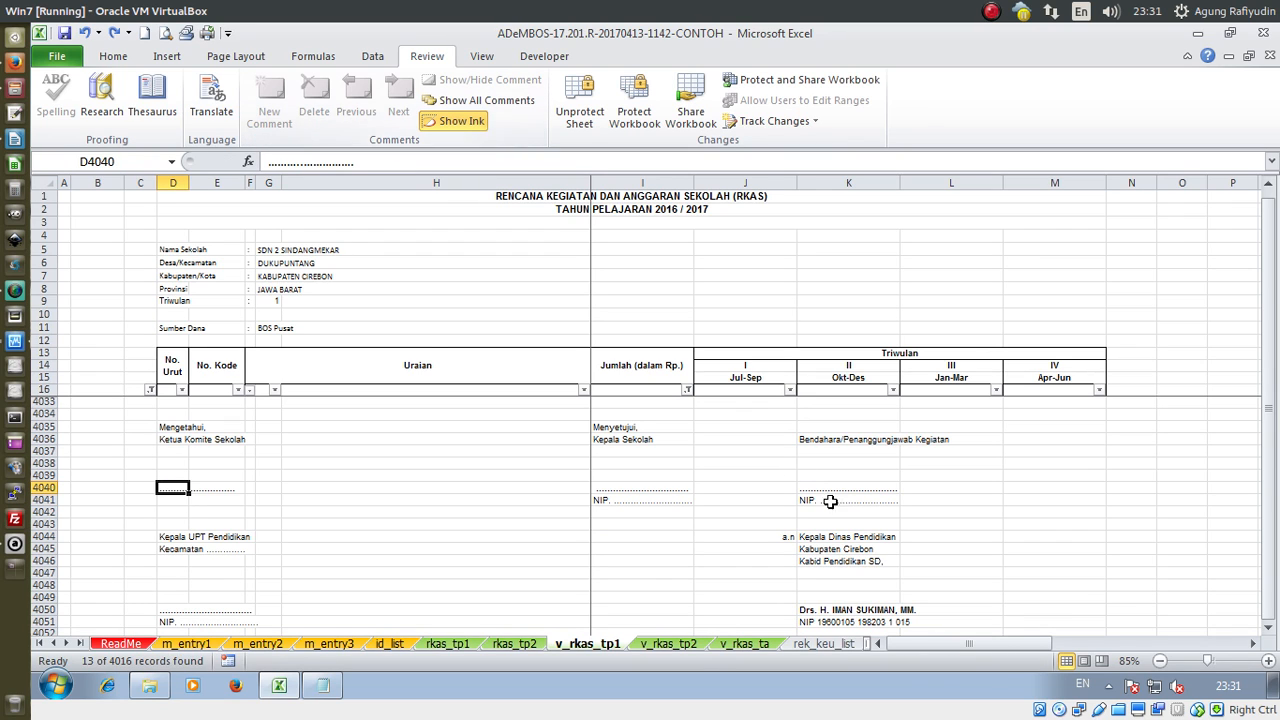
pyautogui.scroll(5, 862, 517)
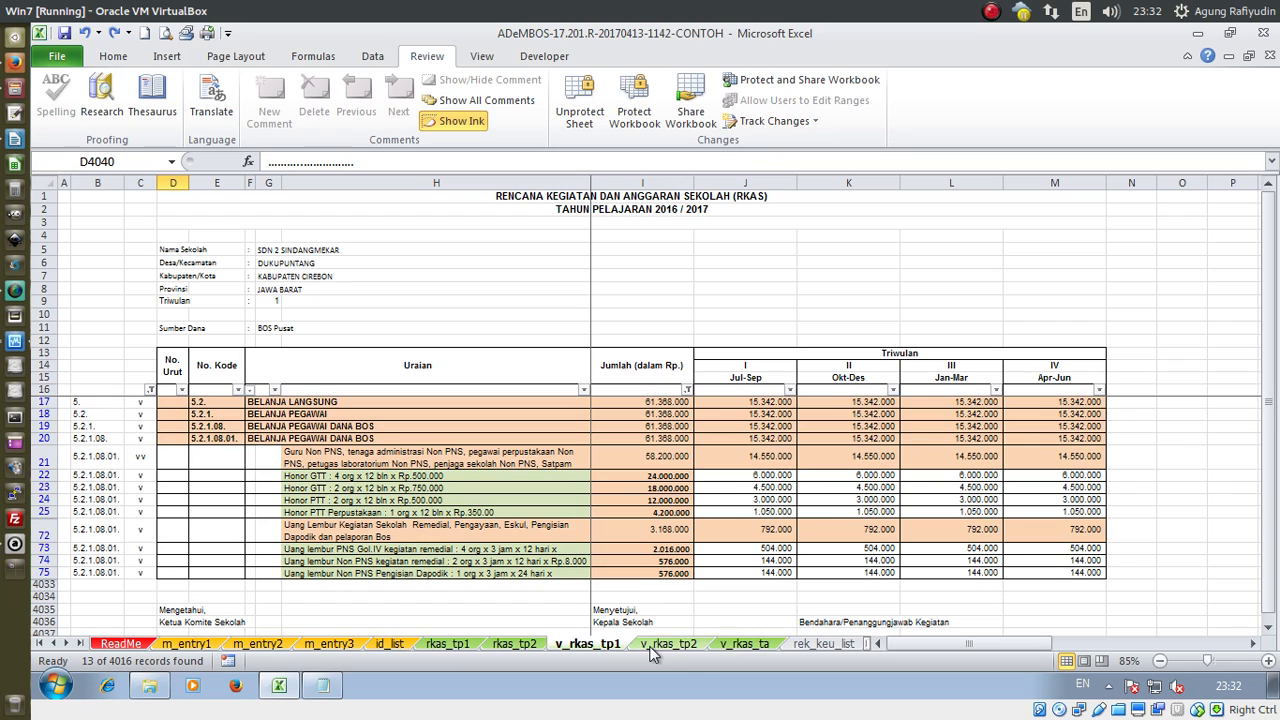
# Examine the quarterly amounts and their source formulas in J23 and L23:M25 of v_rkas_ta, and open the rkas_tp2 sheet
pyautogui.click(733, 644)
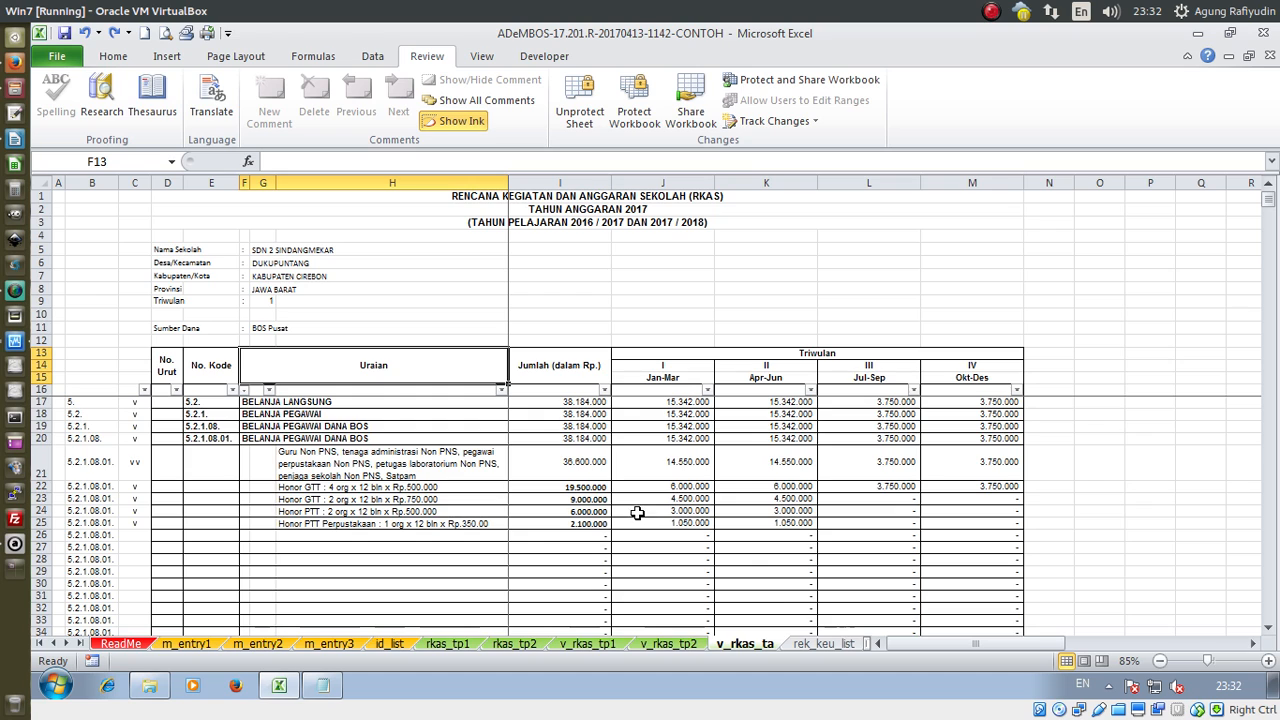
pyautogui.scroll(-2, 775, 595)
pyautogui.scroll(2, 795, 595)
pyautogui.scroll(-2, 806, 597)
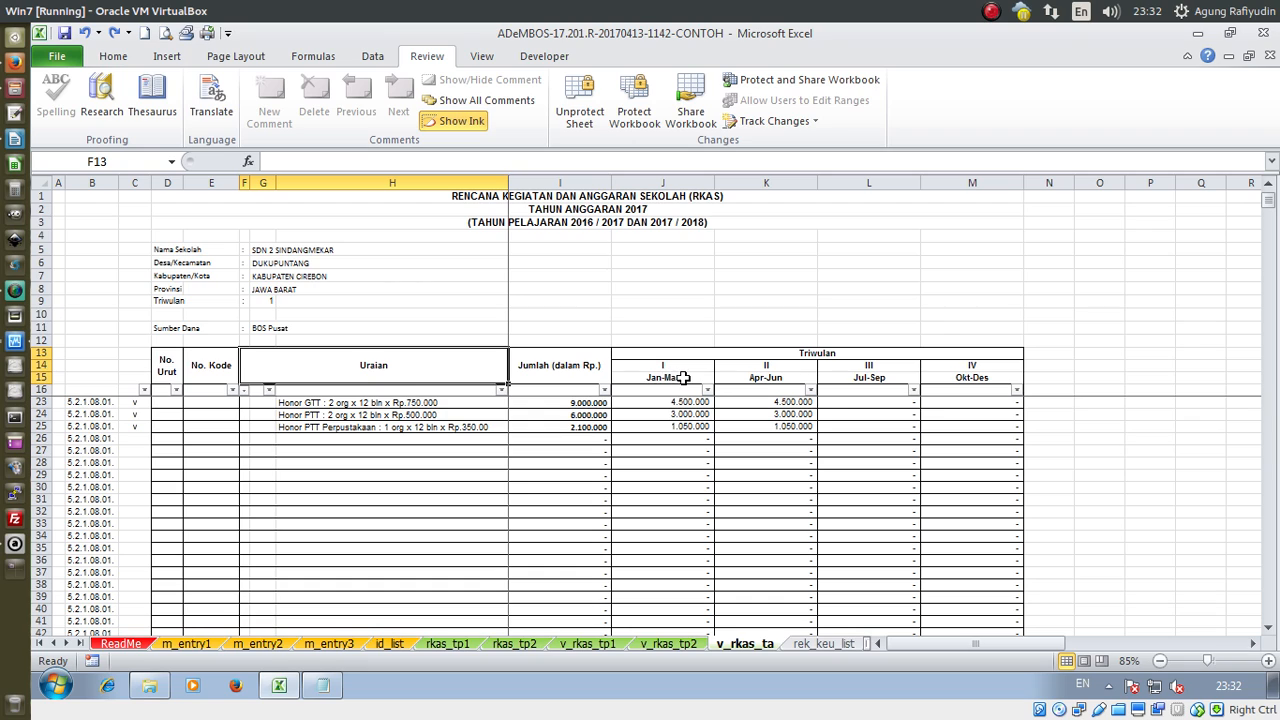
pyautogui.moveTo(688, 370); pyautogui.dragTo(766, 374)
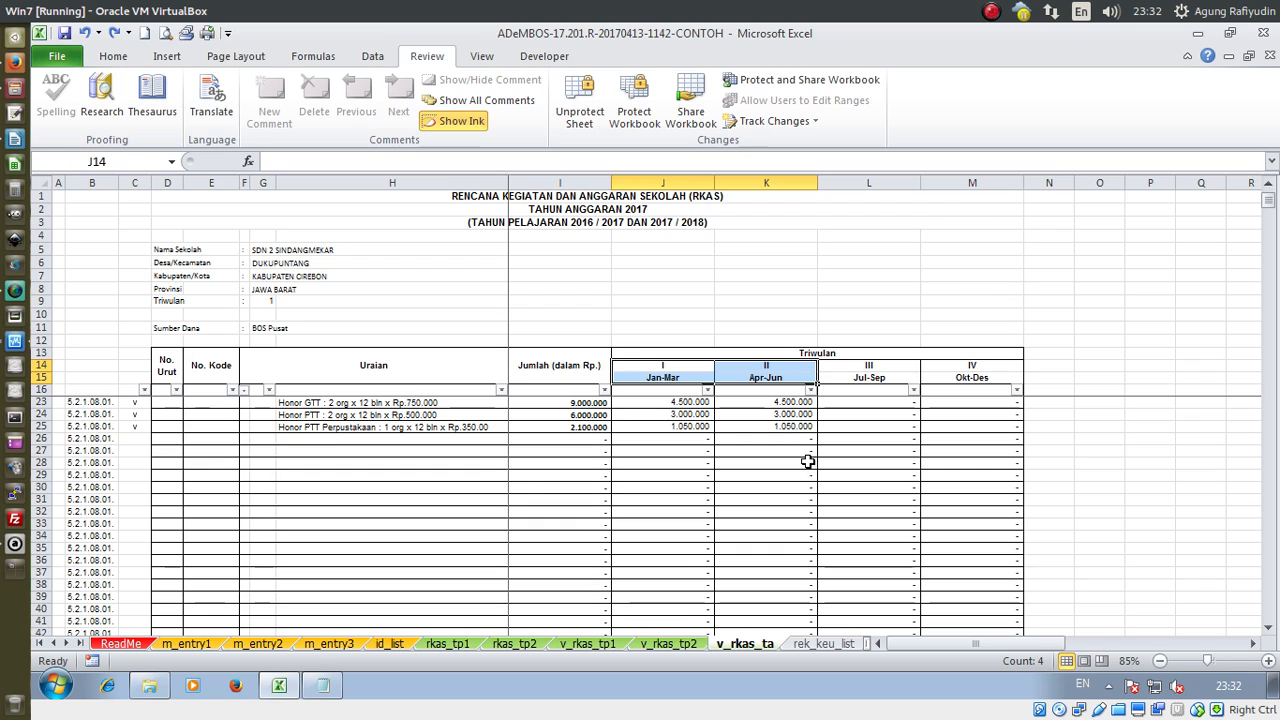
pyautogui.click(697, 402)
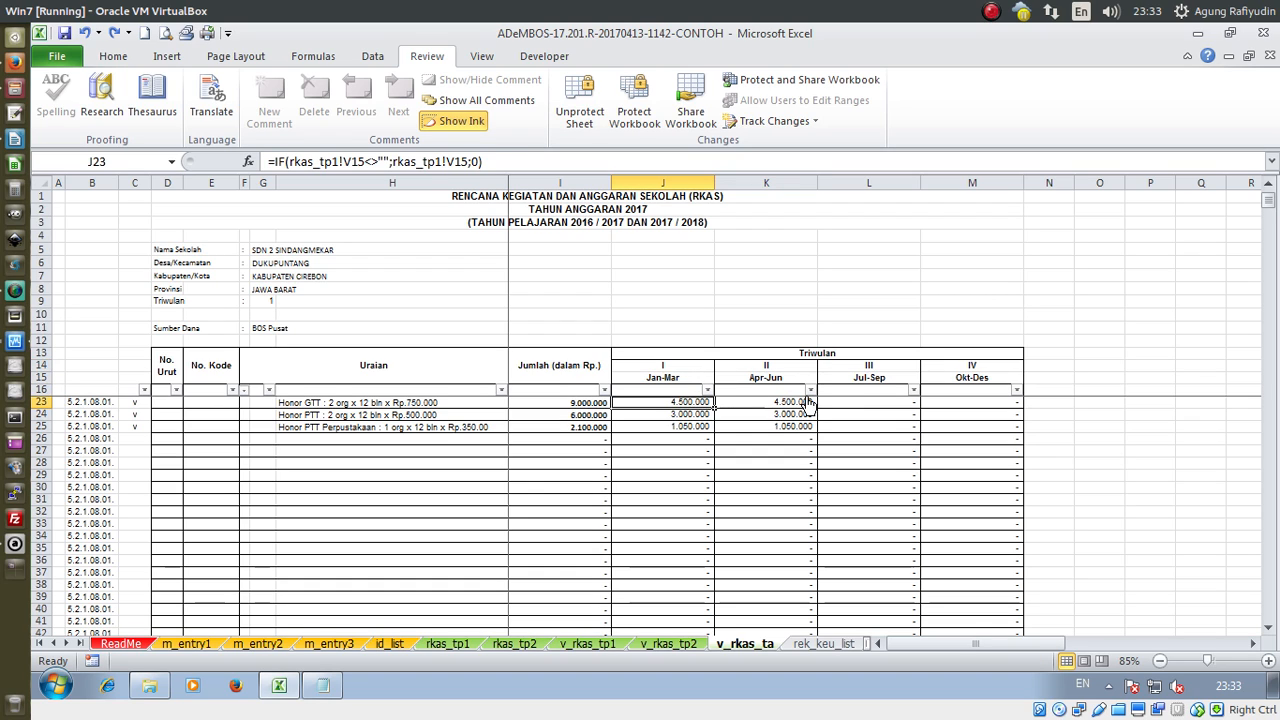
pyautogui.click(862, 402)
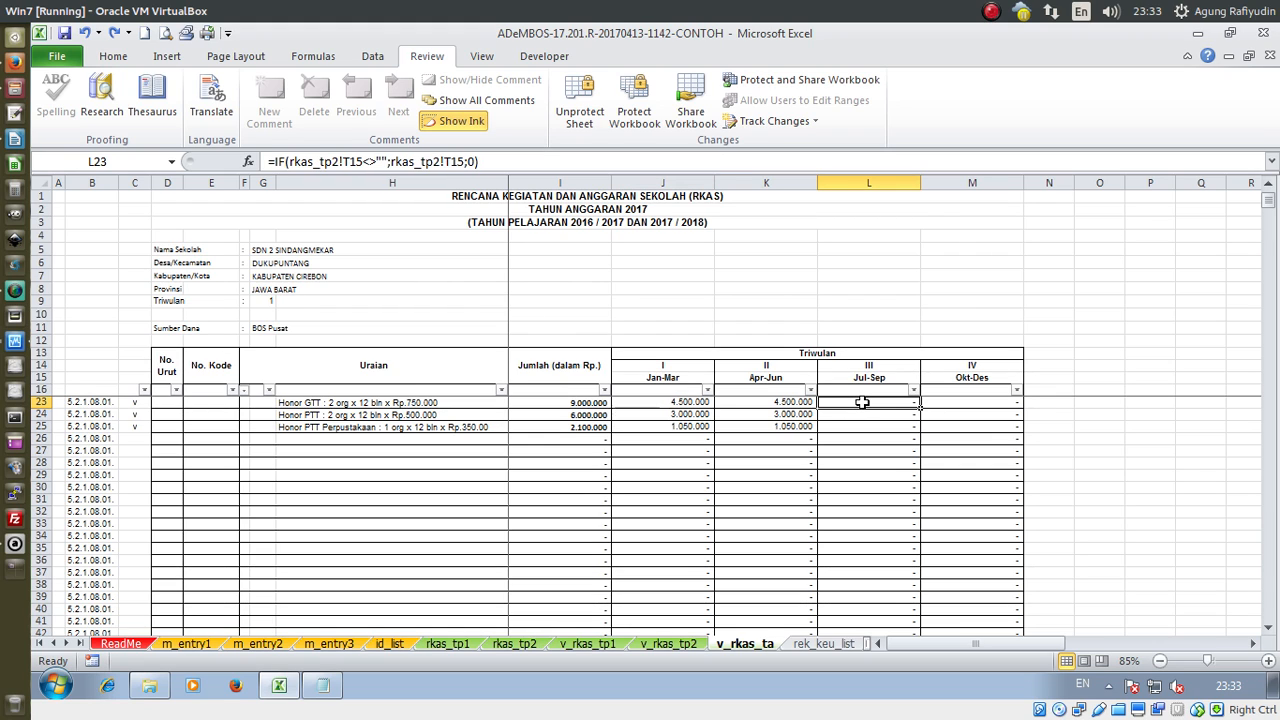
pyautogui.moveTo(891, 402); pyautogui.dragTo(943, 426)
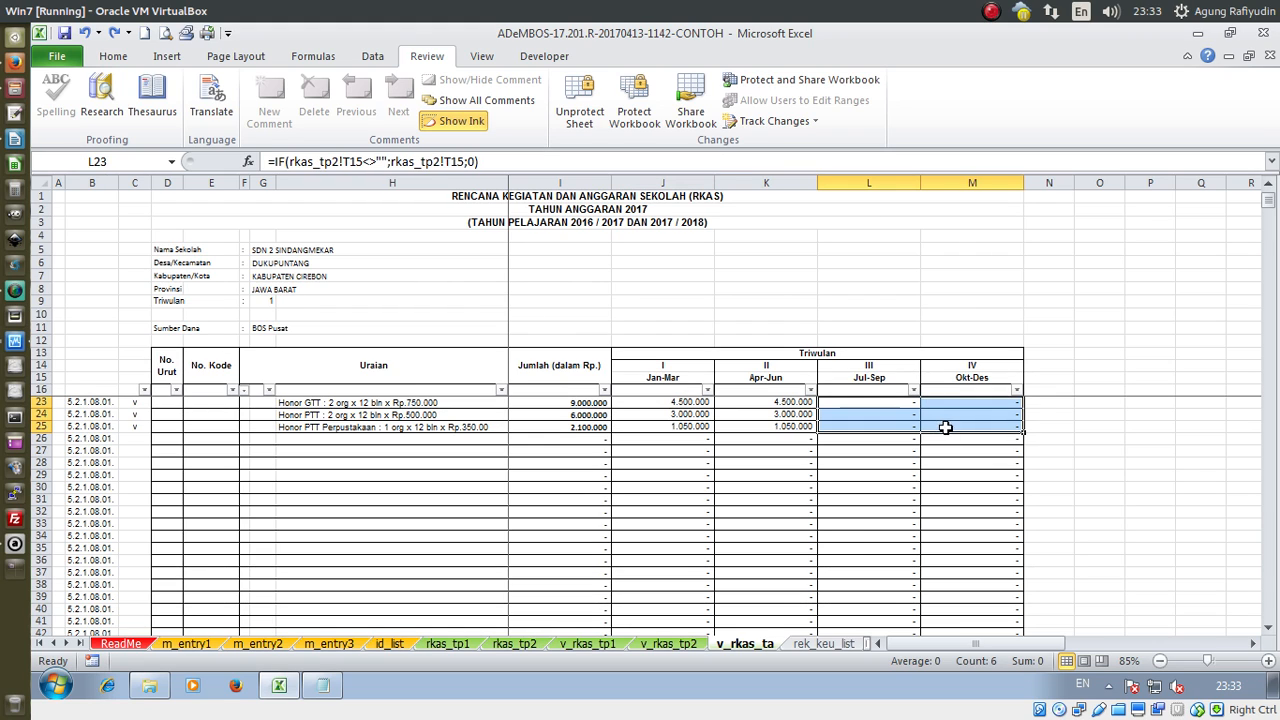
pyautogui.click(516, 645)
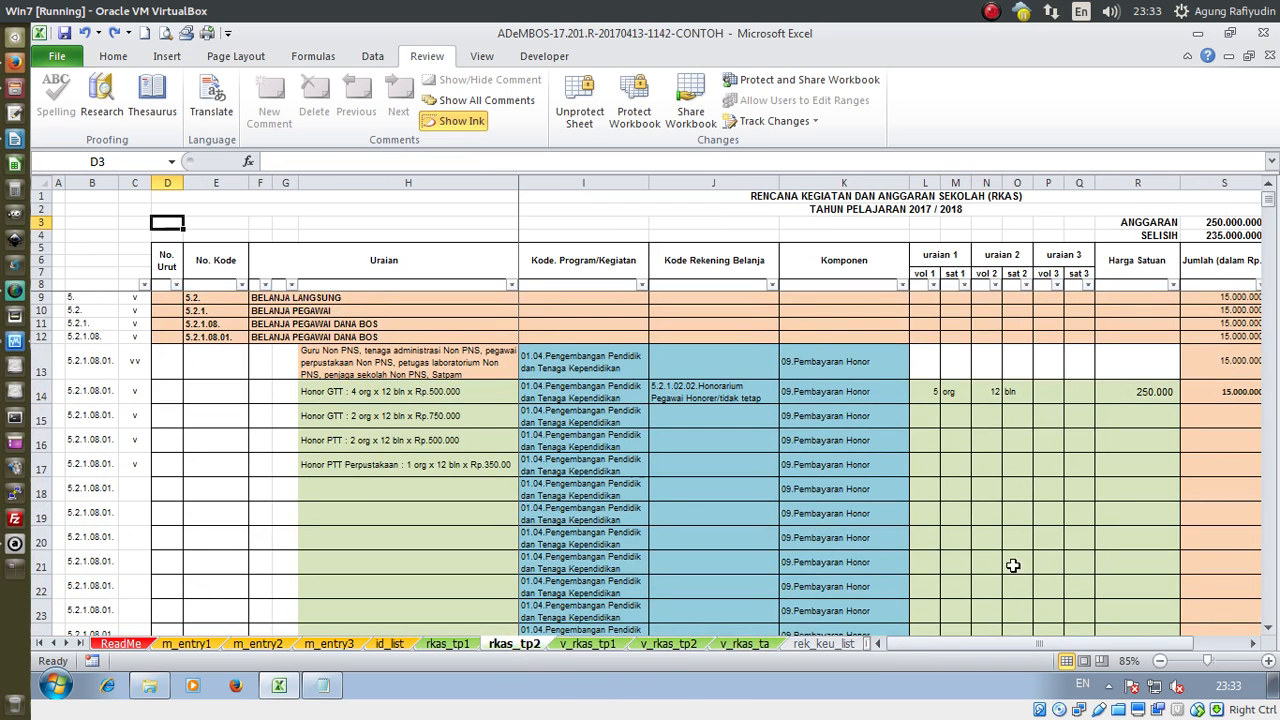
# Copy the four honorarium descriptions in H14:H17 of rkas_tp1 into H14:H17 of rkas_tp2
pyautogui.moveTo(994, 640); pyautogui.dragTo(938, 640)
pyautogui.moveTo(474, 397); pyautogui.dragTo(466, 449)
pyautogui.click(468, 644)
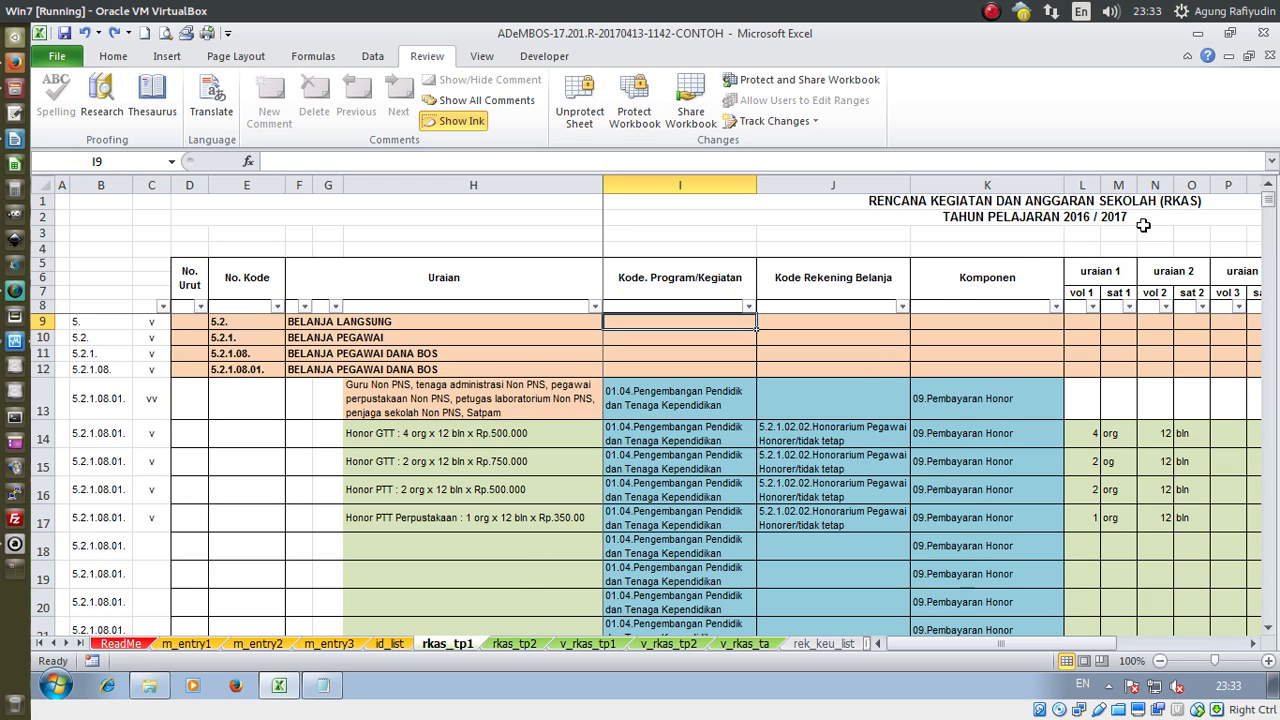
pyautogui.moveTo(408, 436); pyautogui.dragTo(421, 517)
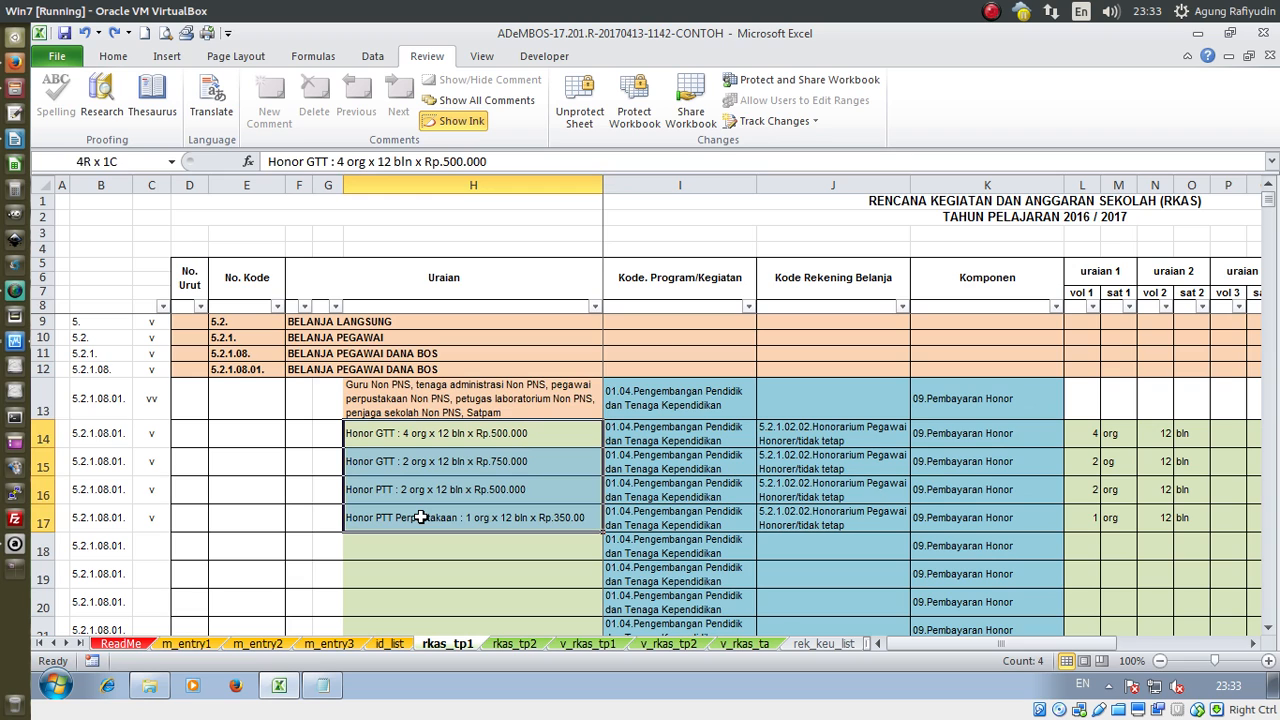
pyautogui.hotkey('ctrl', 'c')
pyautogui.click(540, 643)
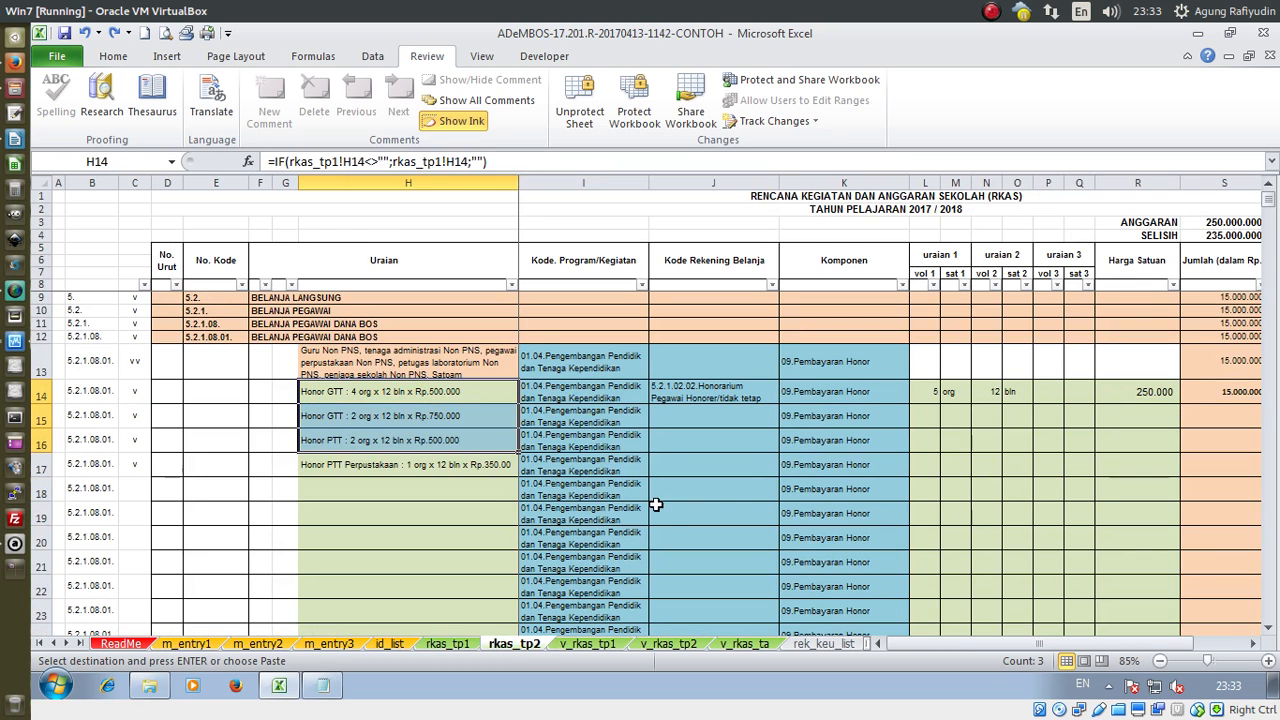
pyautogui.click(426, 392)
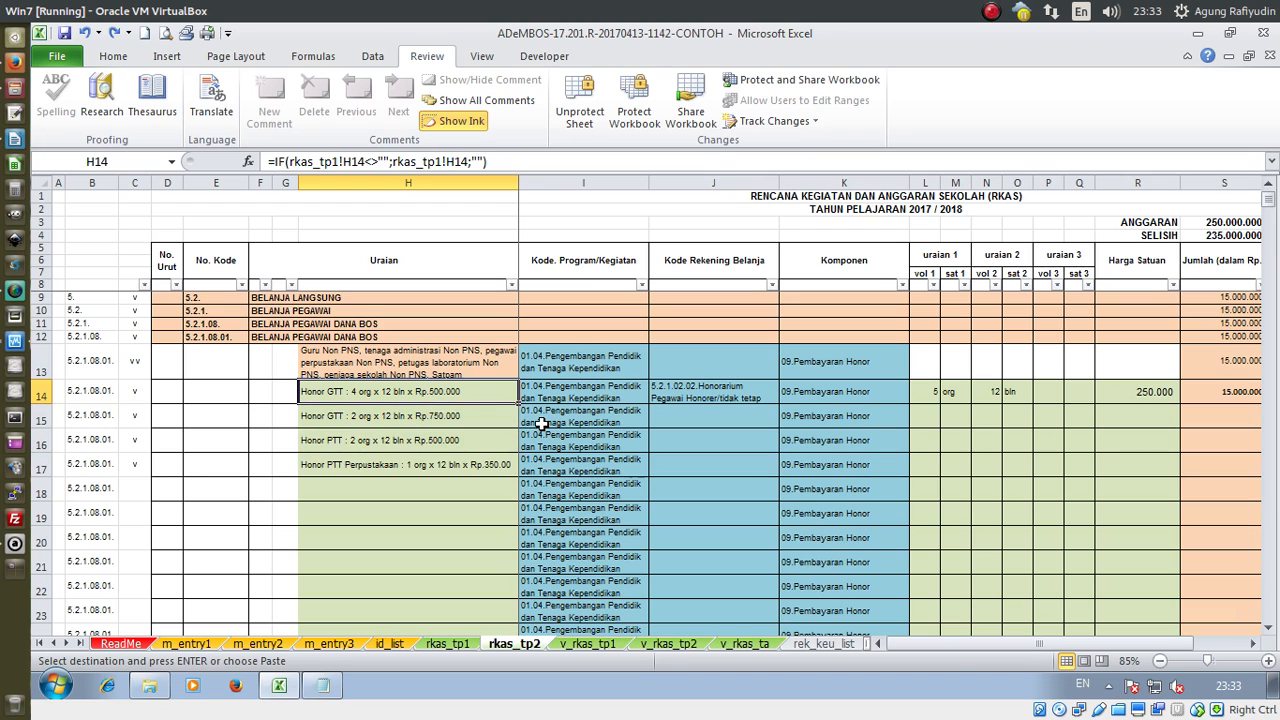
pyautogui.hotkey('ctrl', 'v')
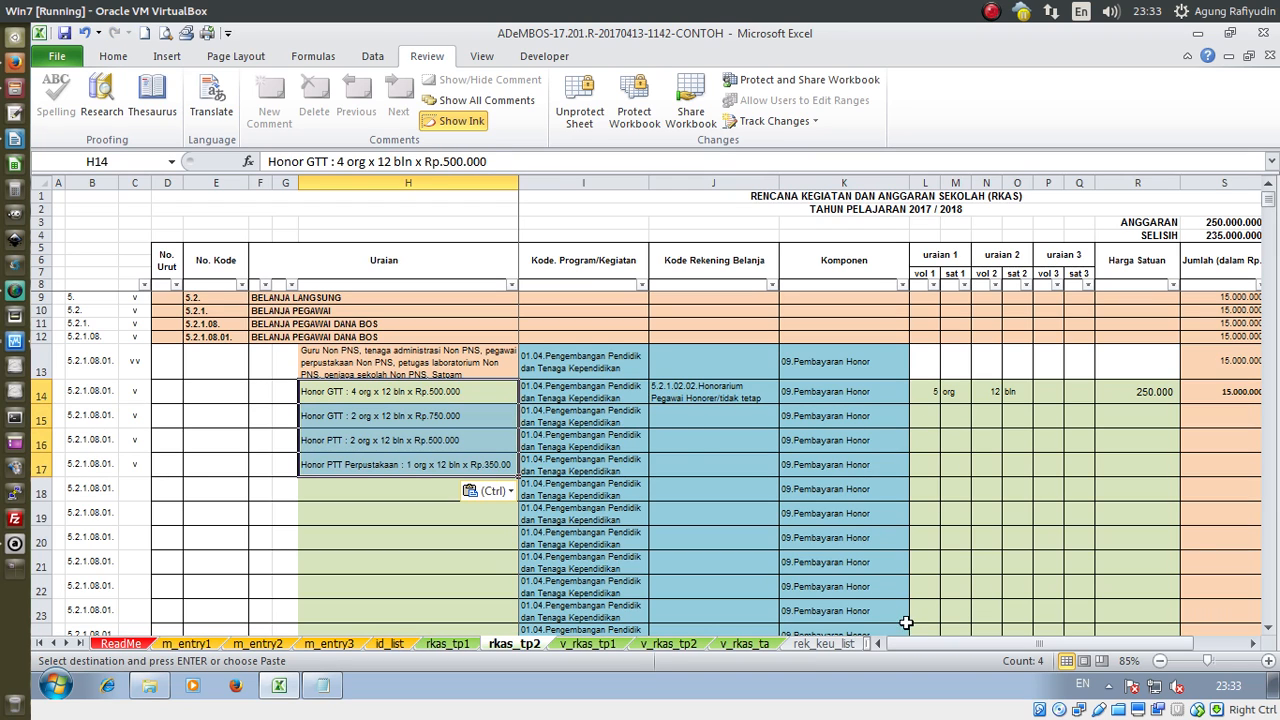
pyautogui.moveTo(934, 642); pyautogui.dragTo(895, 642)
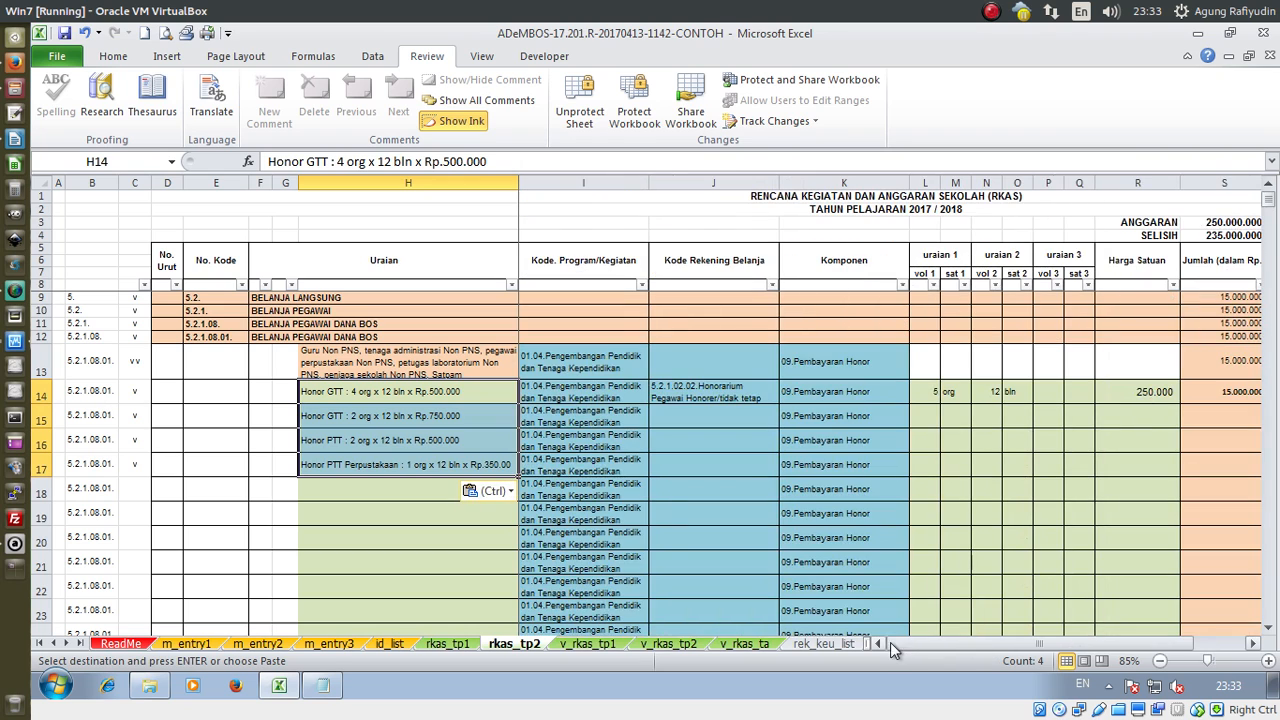
pyautogui.click(452, 392)
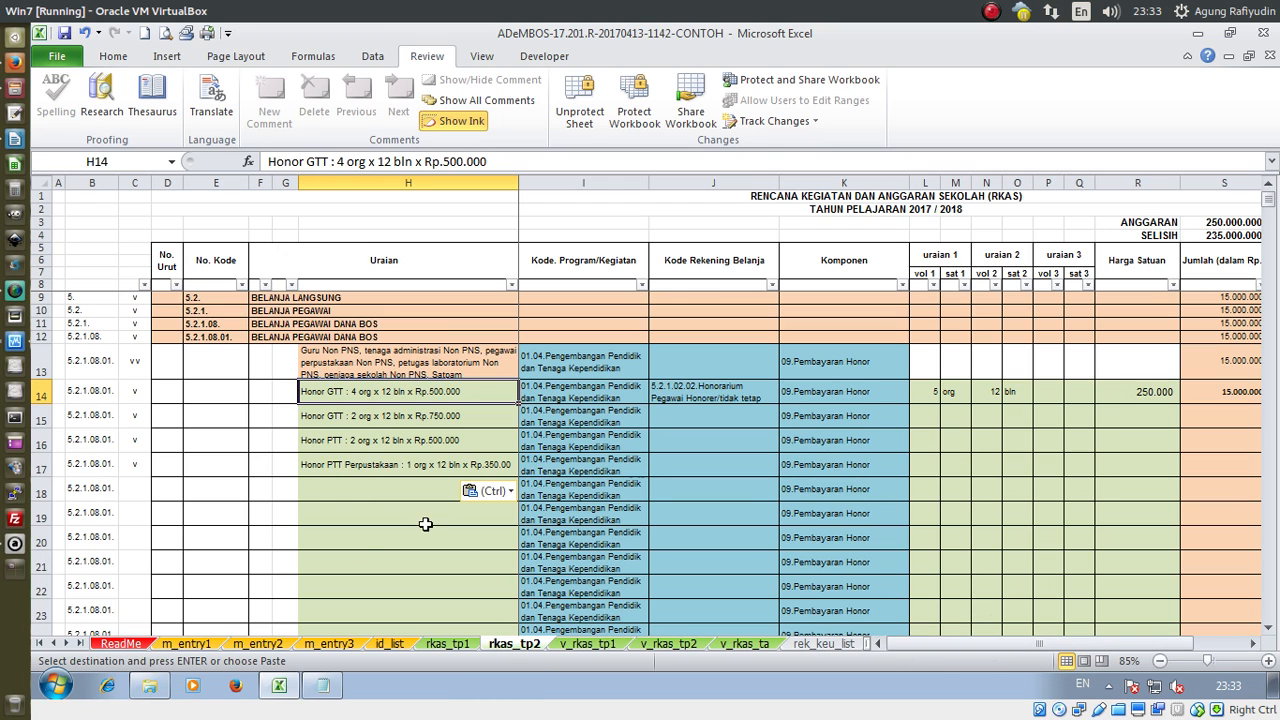
# Copy the volumes, units and unit prices in L14:R17 of rkas_tp1 to the same honorarium rows of rkas_tp2
pyautogui.click(447, 643)
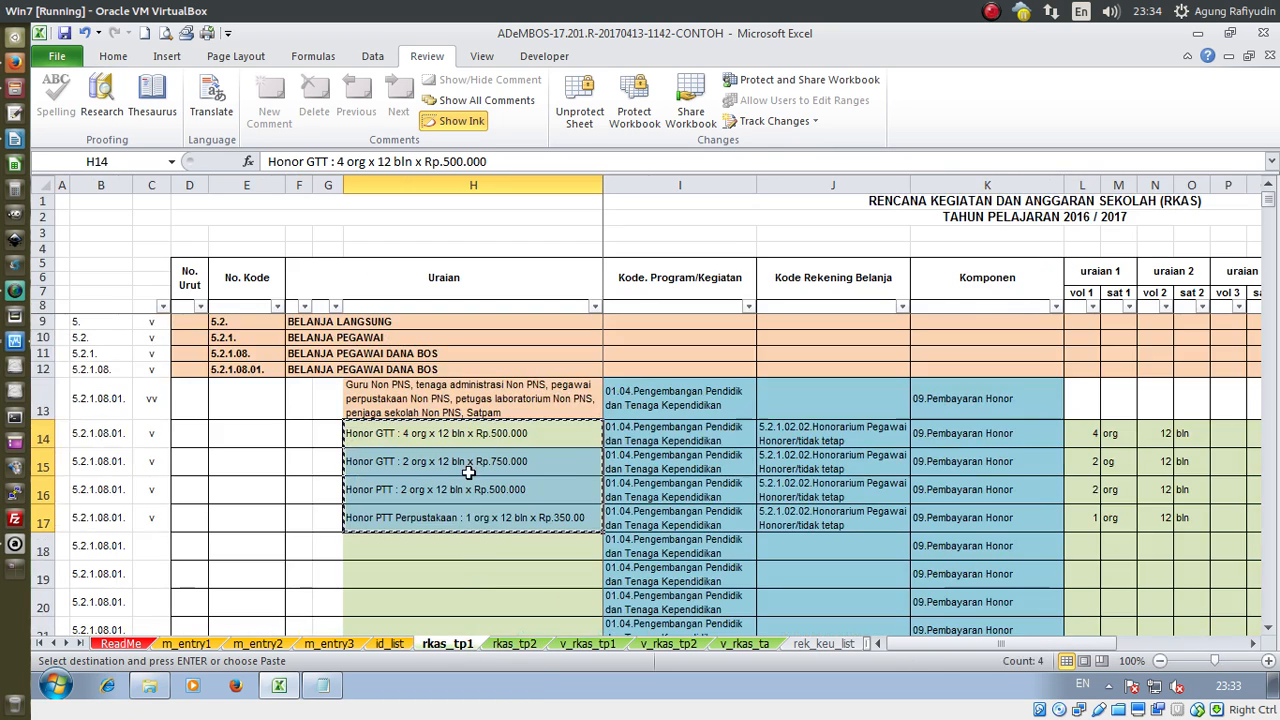
pyautogui.click(515, 645)
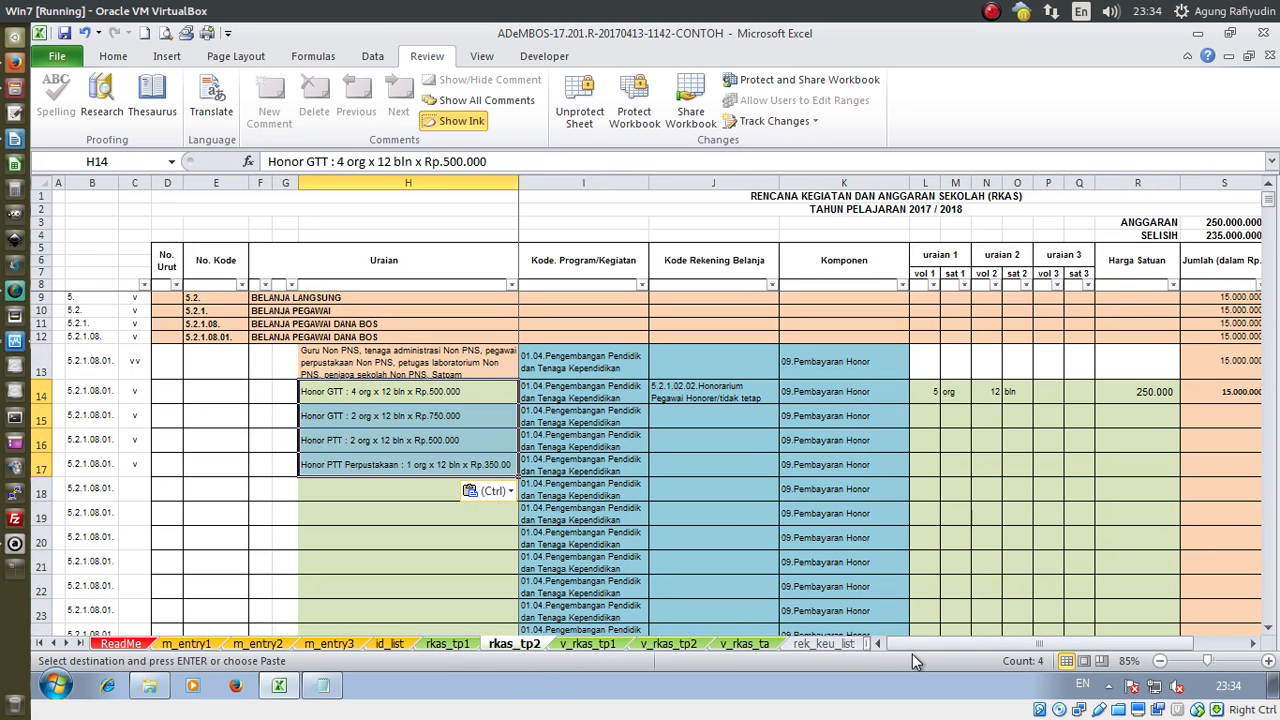
pyautogui.moveTo(913, 641); pyautogui.dragTo(884, 654)
pyautogui.click(462, 643)
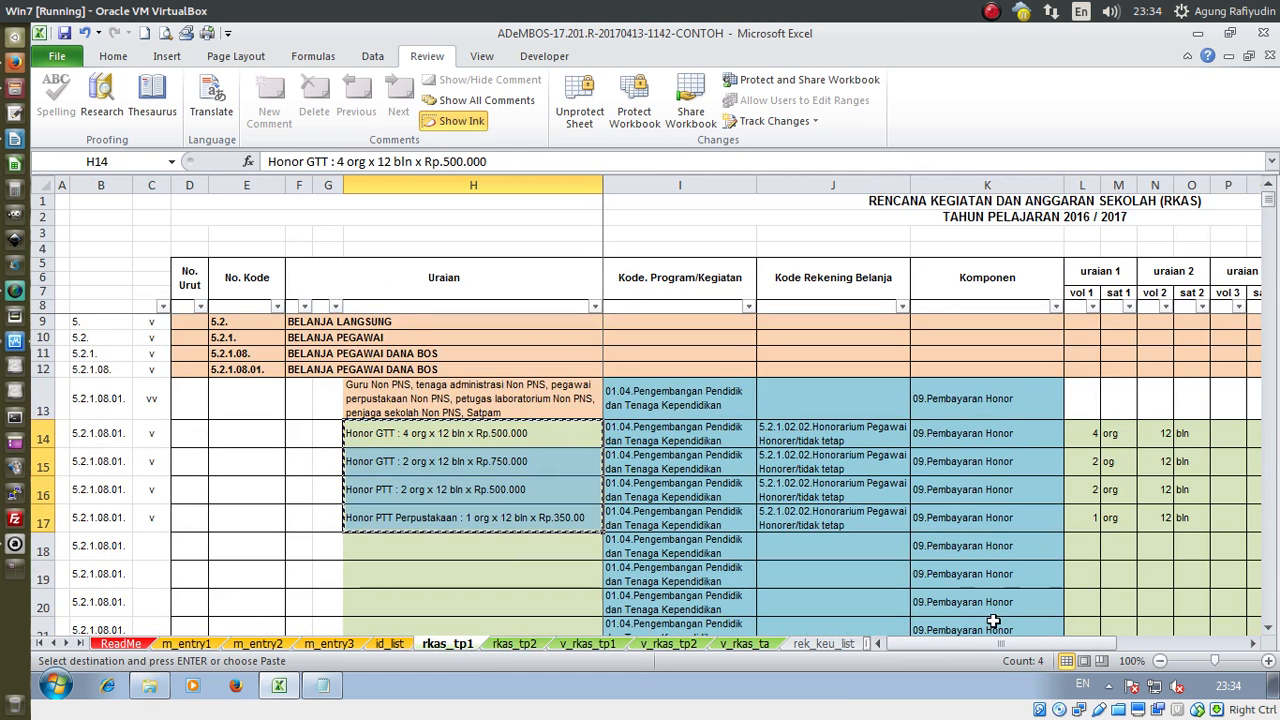
pyautogui.keyDown('ctrl'); pyautogui.scroll(-1, 996, 488); pyautogui.keyUp('ctrl')
pyautogui.moveTo(925, 391); pyautogui.dragTo(1108, 463)
pyautogui.hotkey('ctrl', 'c')
pyautogui.click(514, 643)
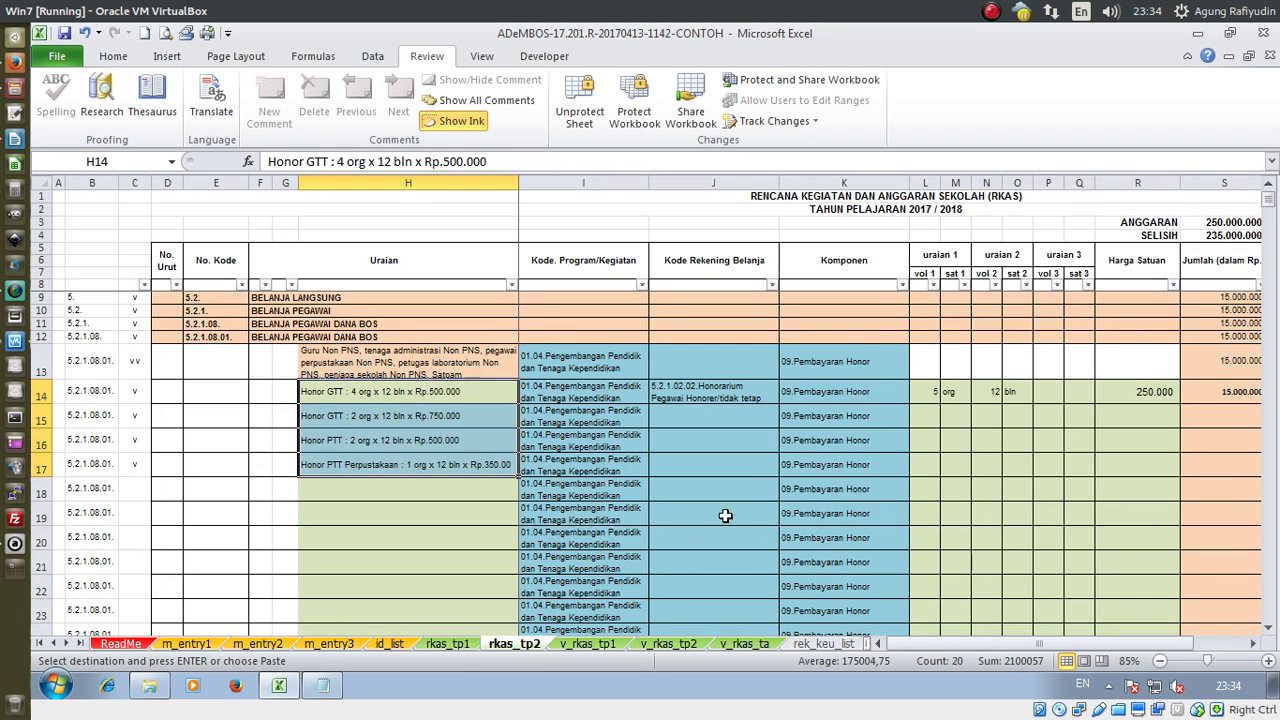
pyautogui.click(925, 391)
pyautogui.press('Return')
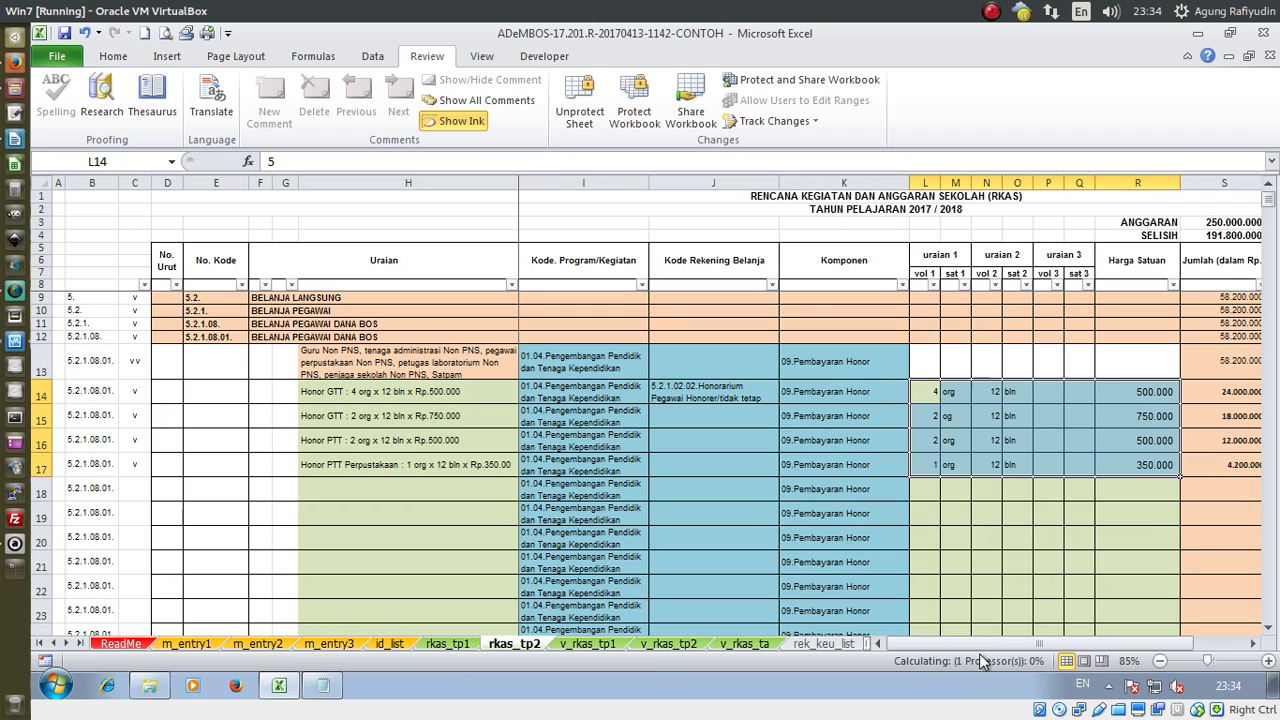
# Clear the first three quarterly amounts in T14:V14 of rkas_tp2
pyautogui.moveTo(979, 643); pyautogui.dragTo(1031, 646)
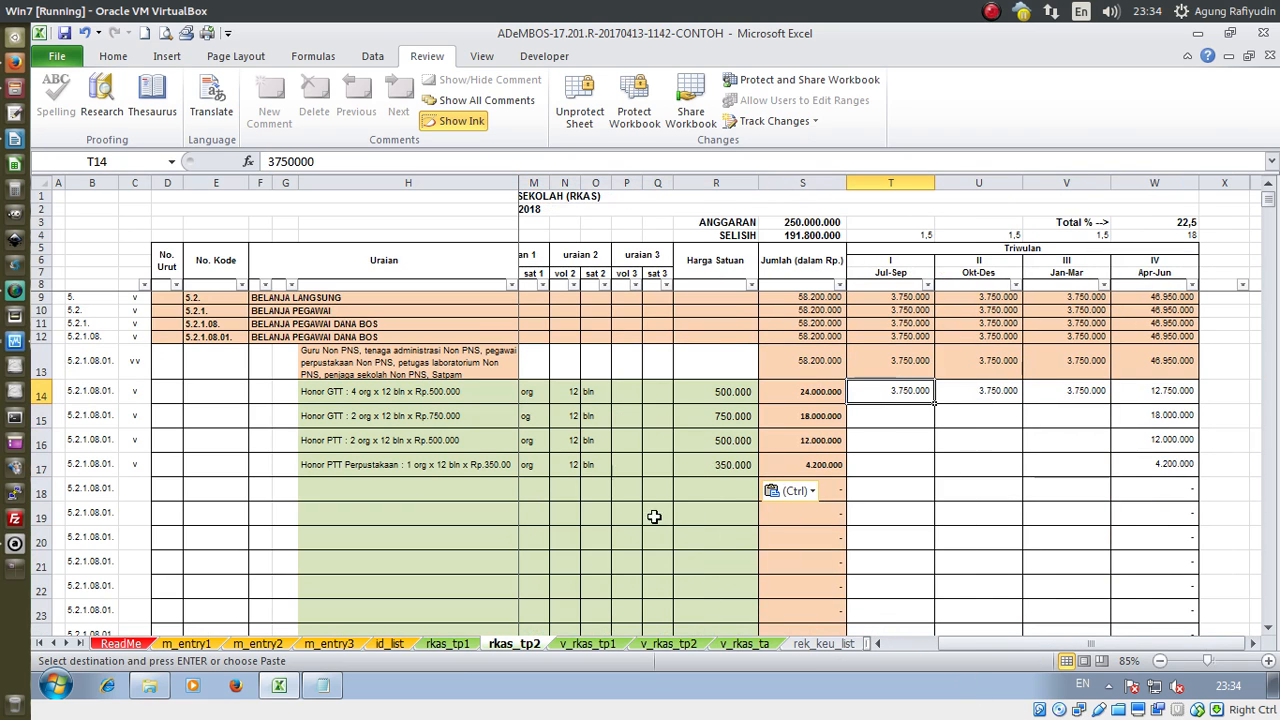
pyautogui.click(447, 643)
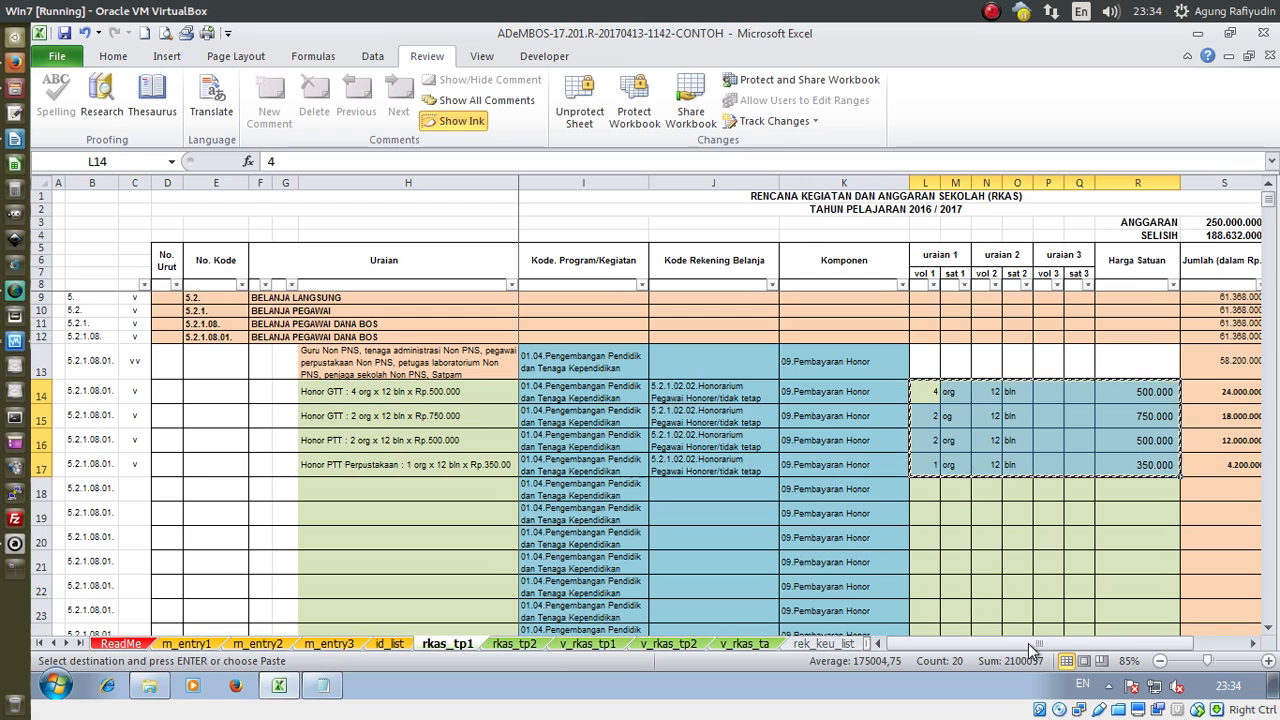
pyautogui.moveTo(1034, 648); pyautogui.dragTo(1058, 646)
pyautogui.moveTo(883, 391); pyautogui.dragTo(1124, 450)
pyautogui.click(514, 643)
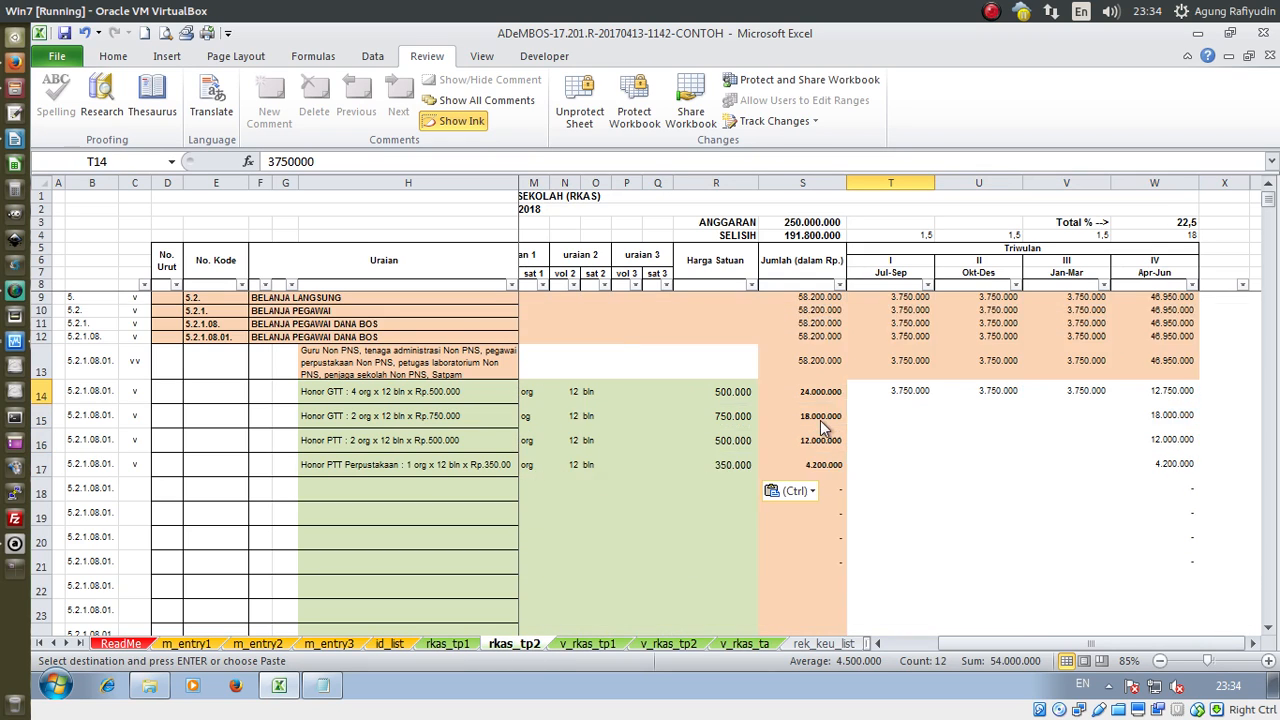
pyautogui.moveTo(876, 394); pyautogui.dragTo(1049, 393)
pyautogui.press('Delete')
pyautogui.click(890, 391)
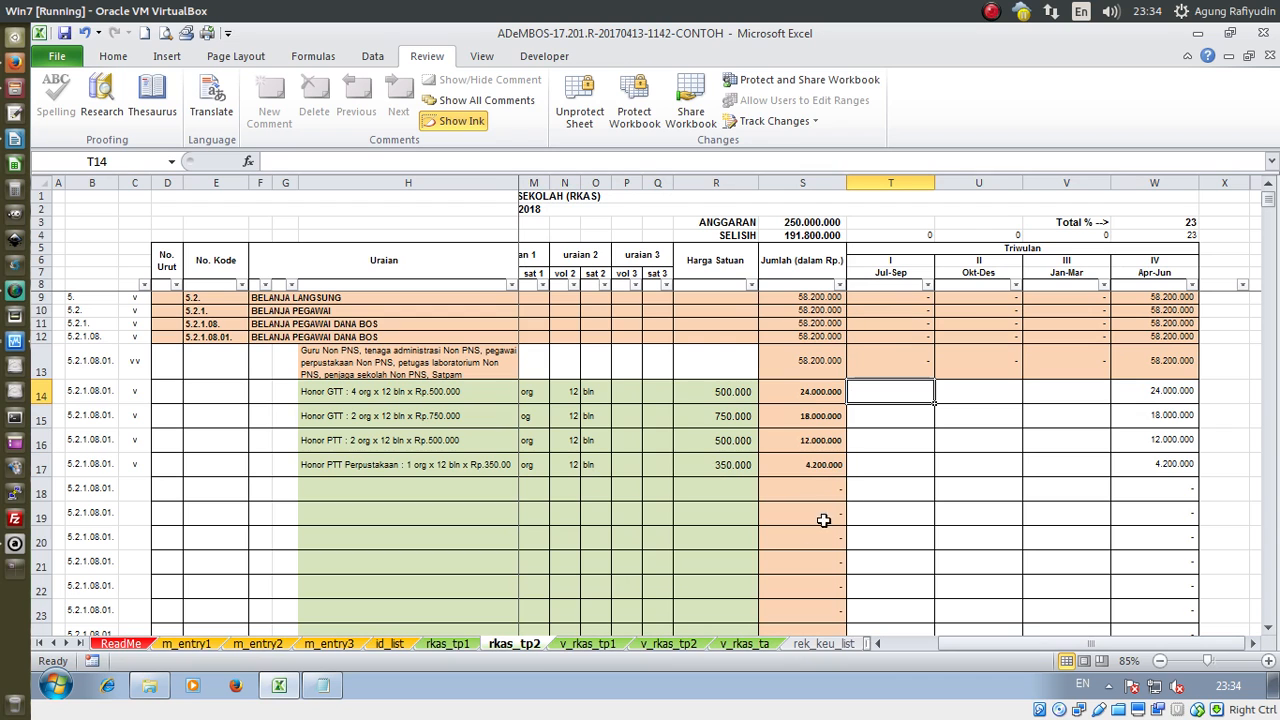
# Check the Jul-Sep amount in L21 of v_rkas_ta, glance at the v_rkas_tp2 and v_rkas_tp1 reports, and return to rkas_tp2
pyautogui.click(770, 647)
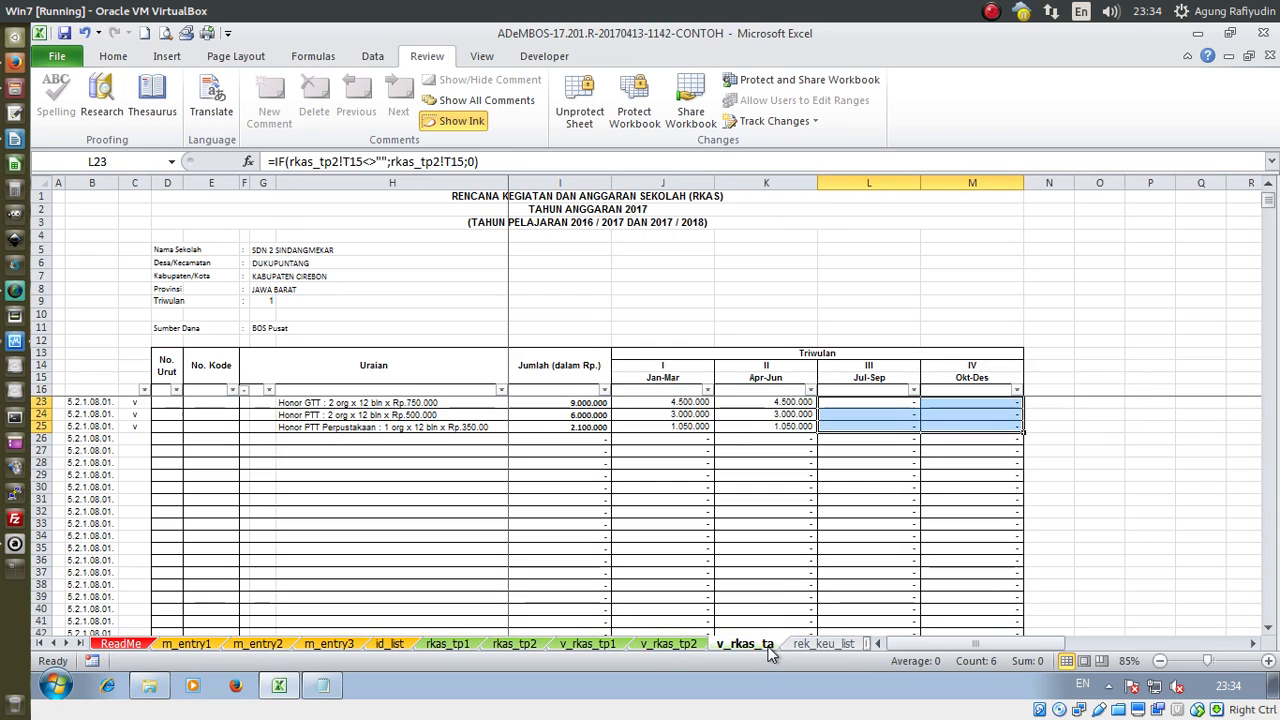
pyautogui.click(846, 465)
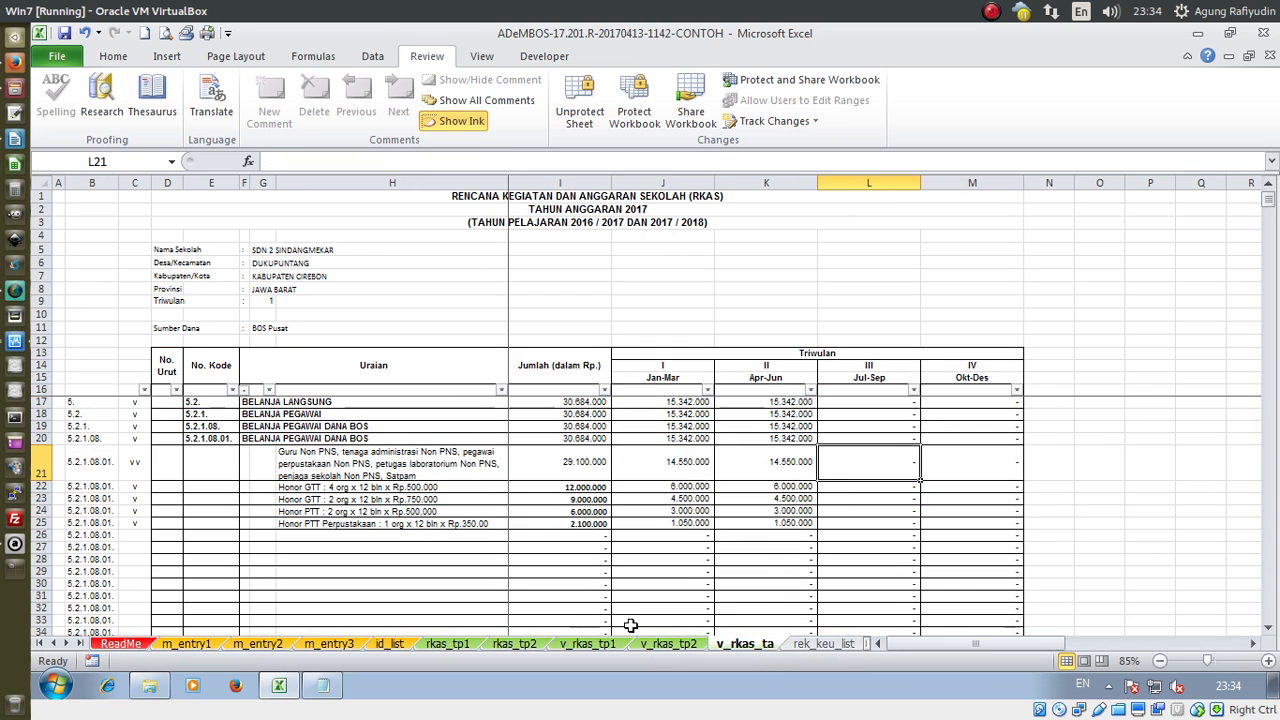
pyautogui.click(668, 644)
pyautogui.click(562, 647)
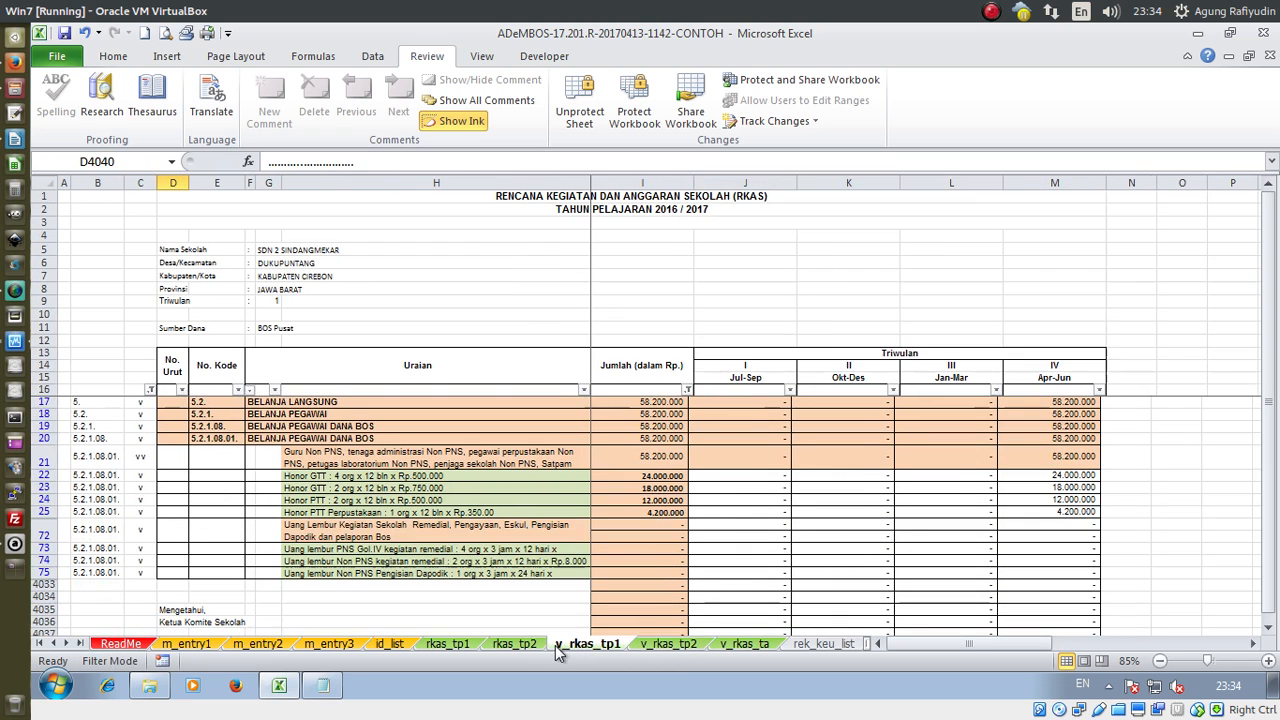
pyautogui.click(528, 647)
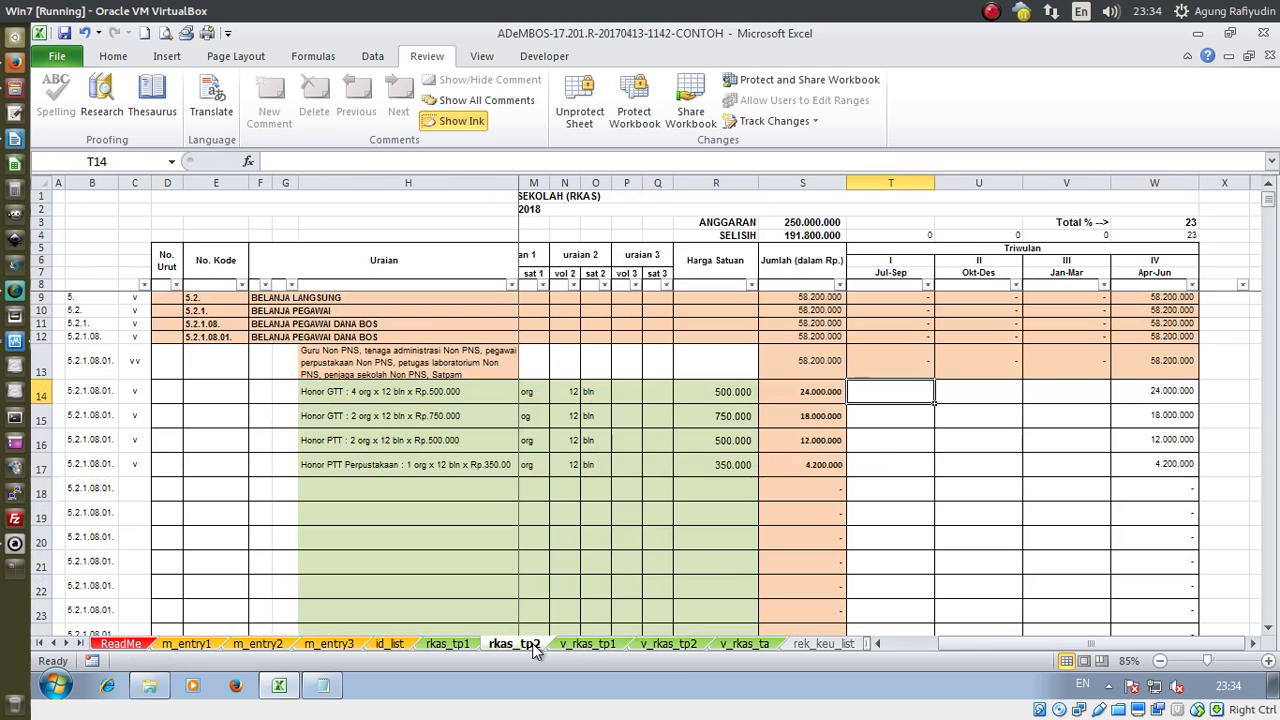
# Copy the first three quarterly amounts in T14:V17 of rkas_tp1 into T14:V17 of rkas_tp2
pyautogui.click(470, 643)
pyautogui.moveTo(1124, 459); pyautogui.dragTo(1089, 469)
pyautogui.hotkey('ctrl', 'c')
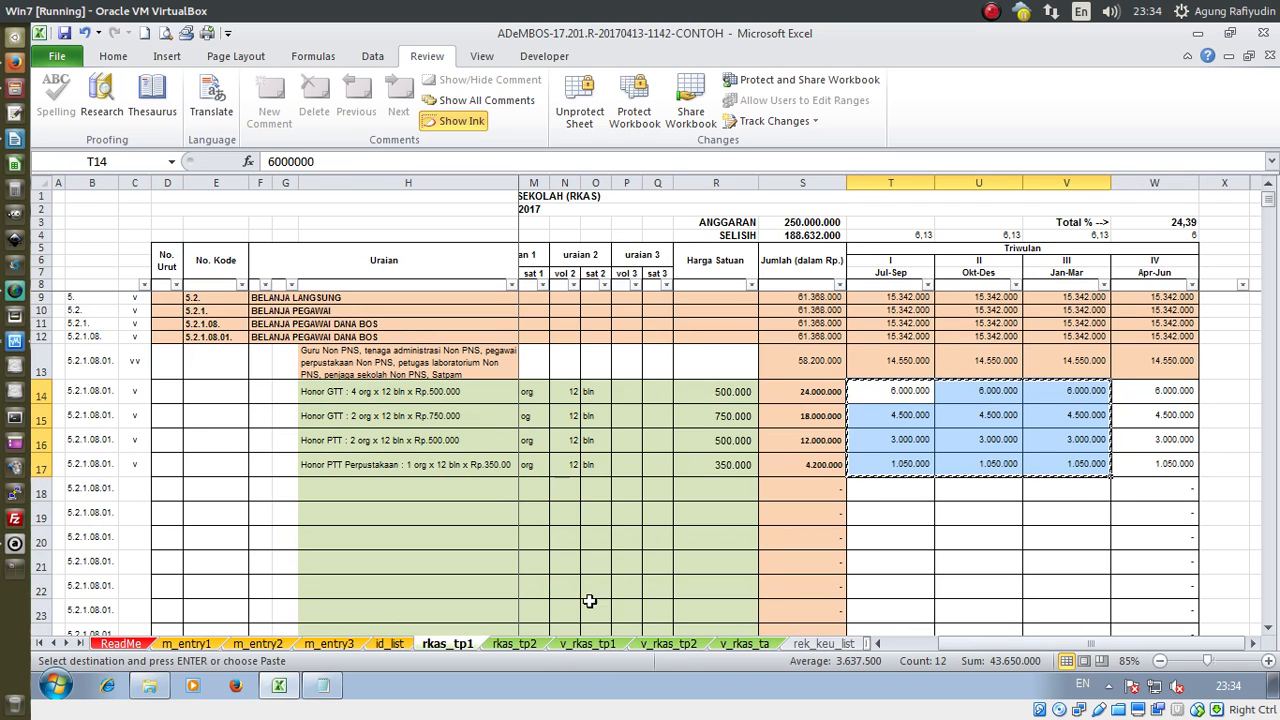
pyautogui.click(514, 643)
pyautogui.press('Return')
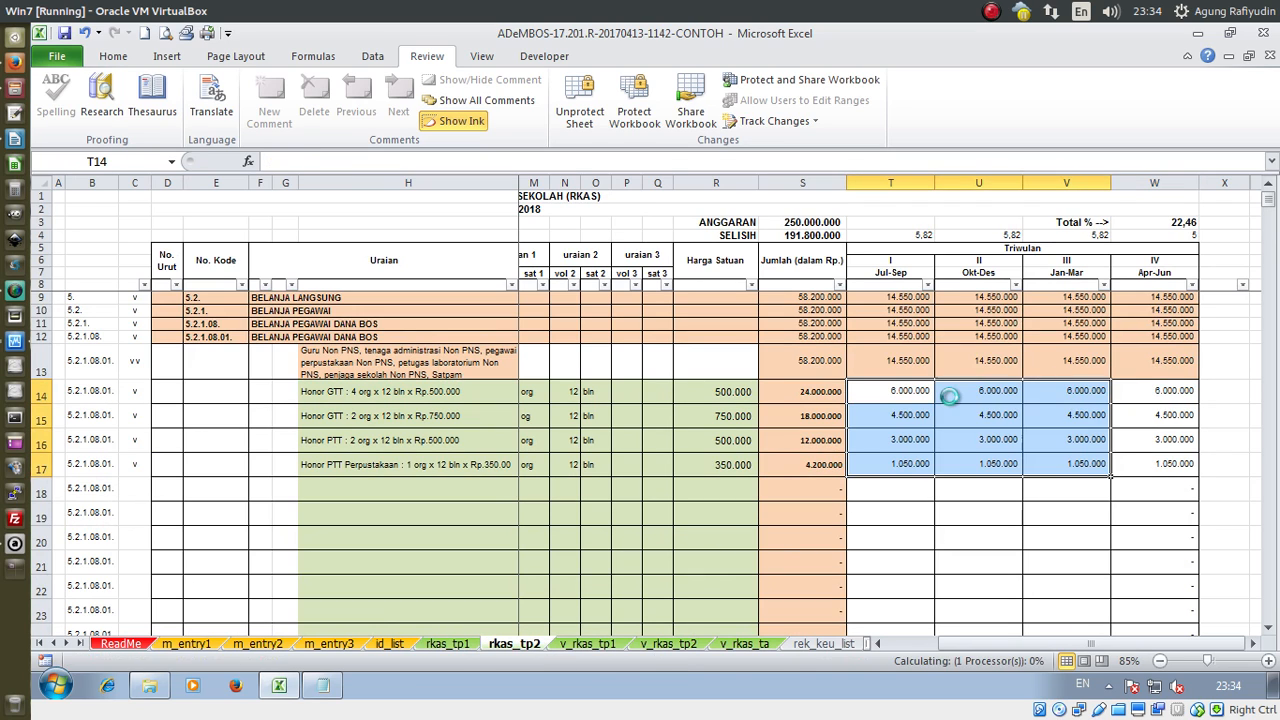
# Change the second Honor GTT item in row 15 to 3 org, in both the description H15 and volume cell L15
pyautogui.moveTo(978, 645); pyautogui.dragTo(920, 645)
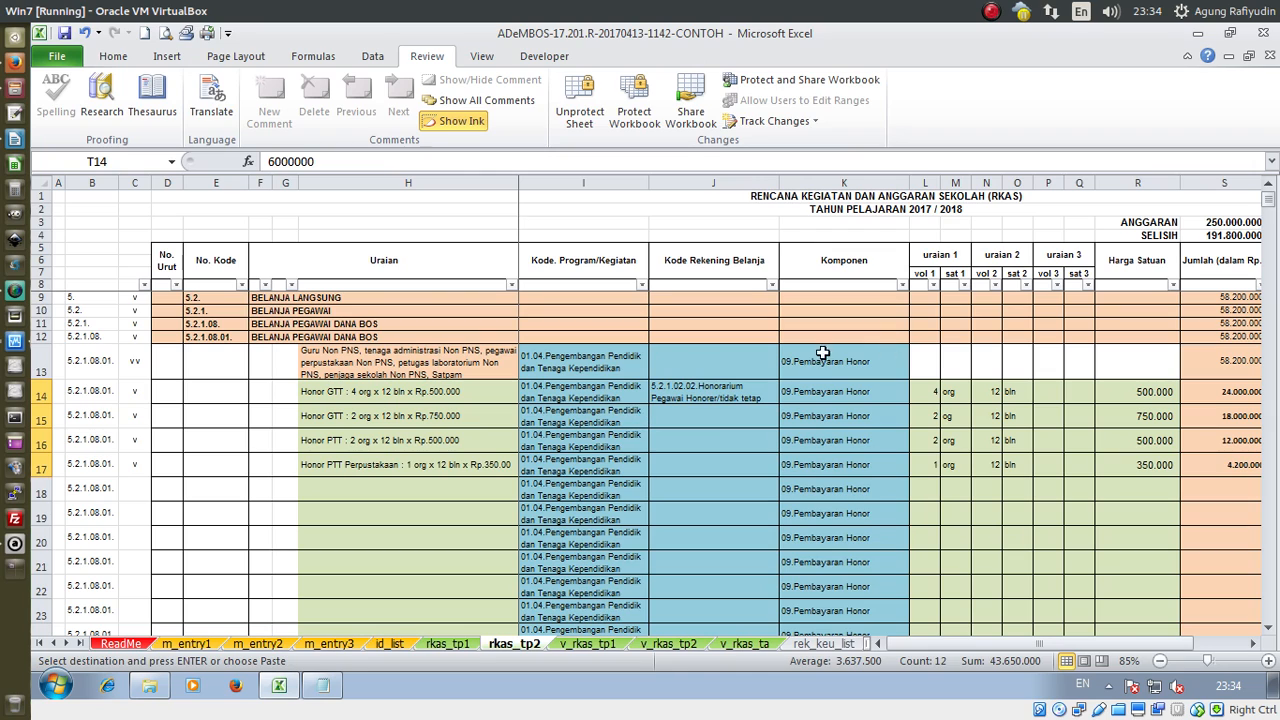
pyautogui.doubleClick(352, 418)
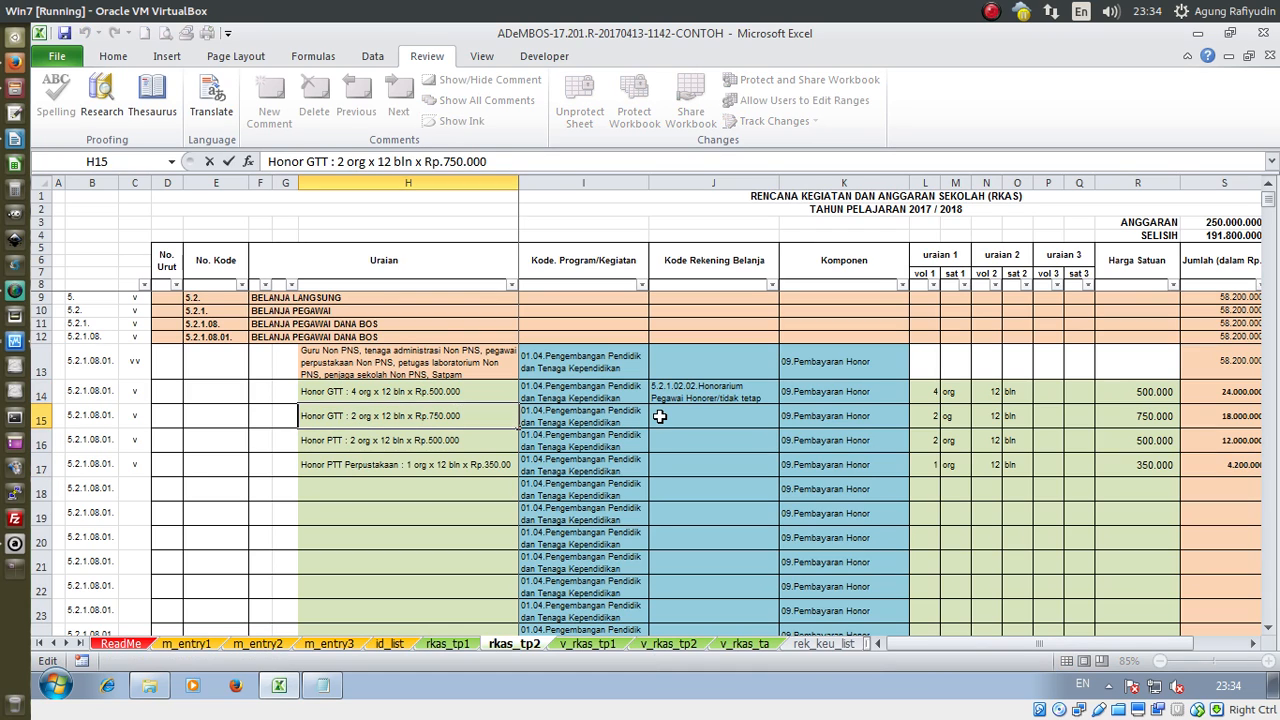
pyautogui.press('BackSpace')
pyautogui.write('3')
pyautogui.press('Return')
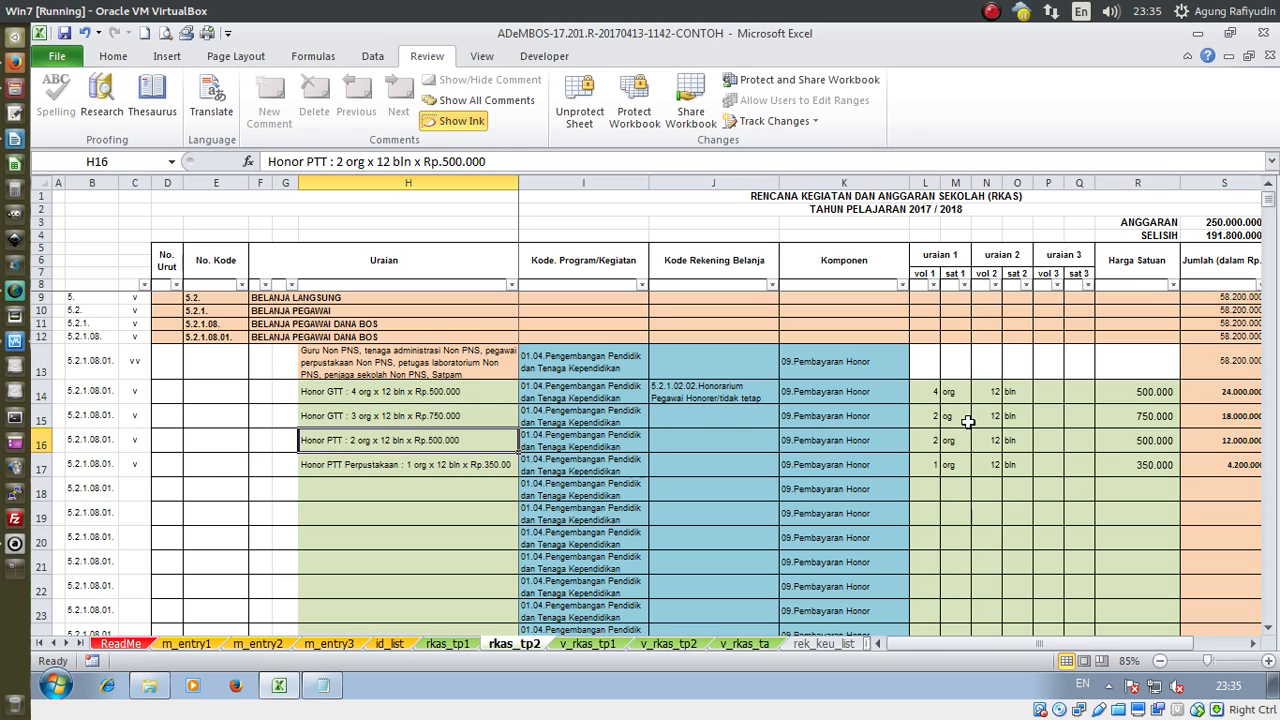
pyautogui.click(928, 415)
pyautogui.write('3')
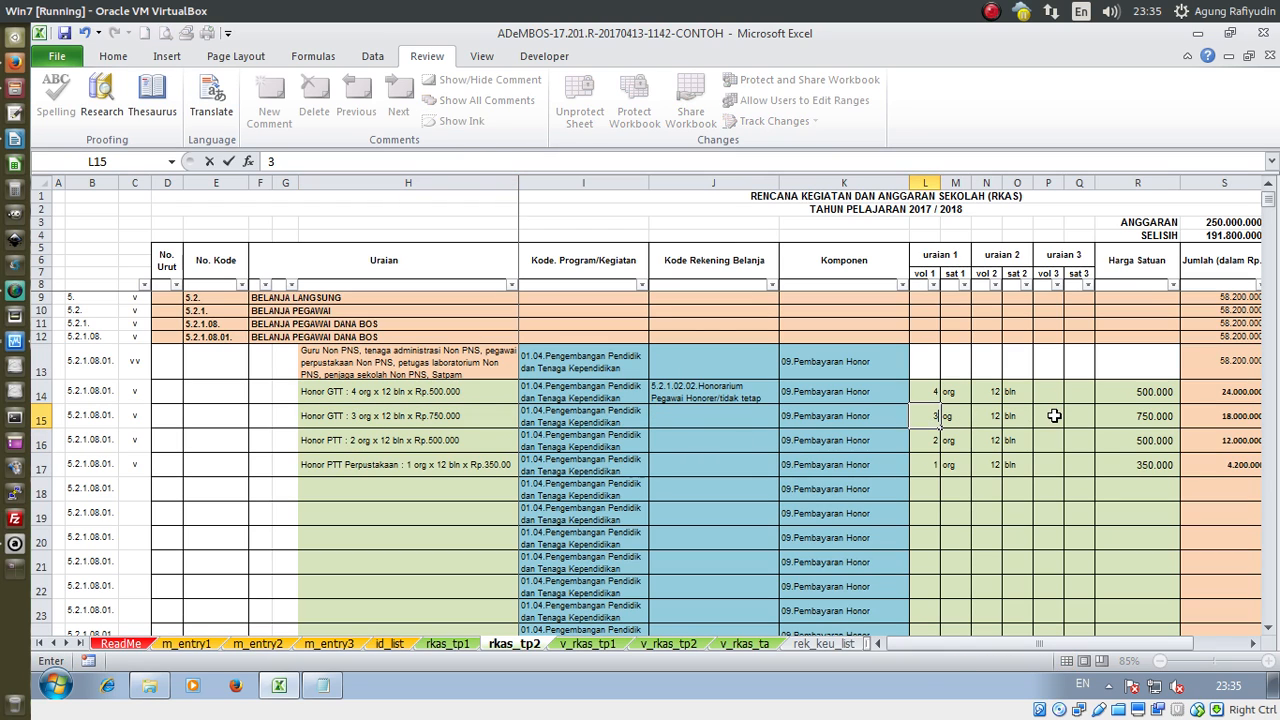
pyautogui.press('Return')
pyautogui.press('Up')
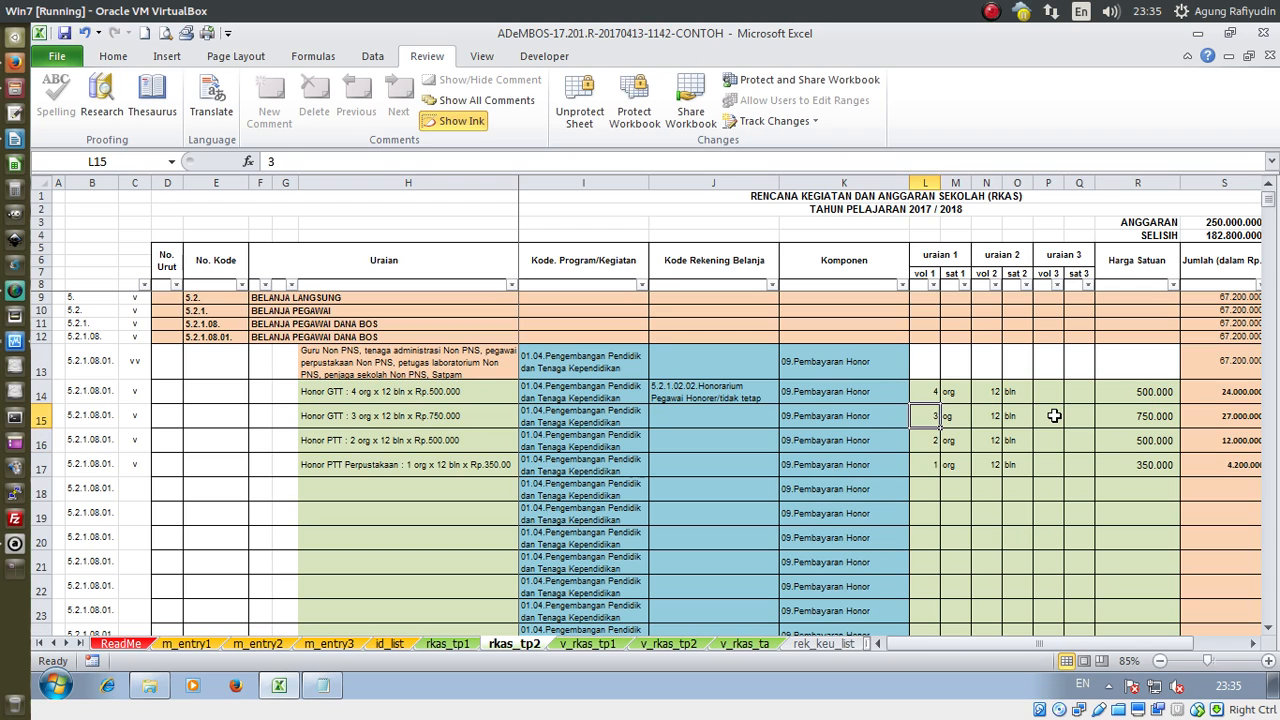
# Raise the row 15 Honor GTT rate to Rp.760.000 in description H15 and set the Harga Satuan in R15 to 760000
pyautogui.press('Right')
pyautogui.press('Right')
pyautogui.press('Right')
pyautogui.press('Right')
pyautogui.press('Right')
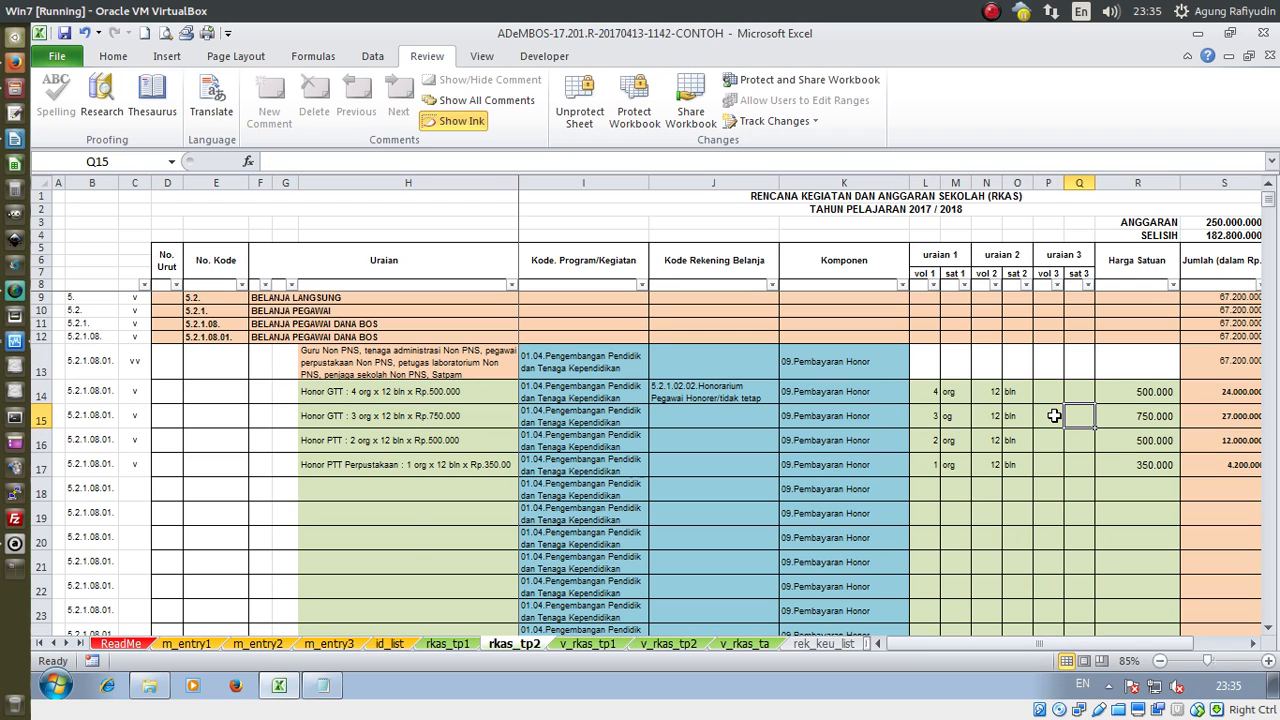
pyautogui.click(434, 414)
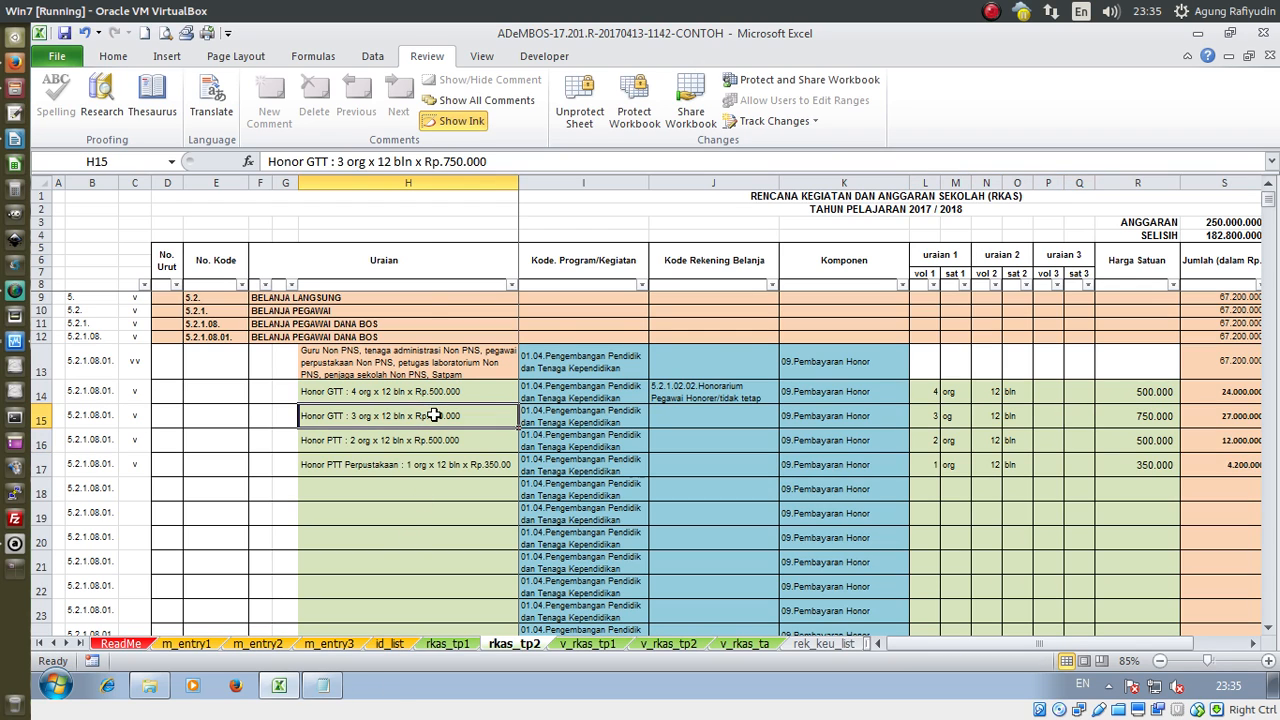
pyautogui.click(451, 164)
pyautogui.moveTo(449, 163); pyautogui.dragTo(456, 163)
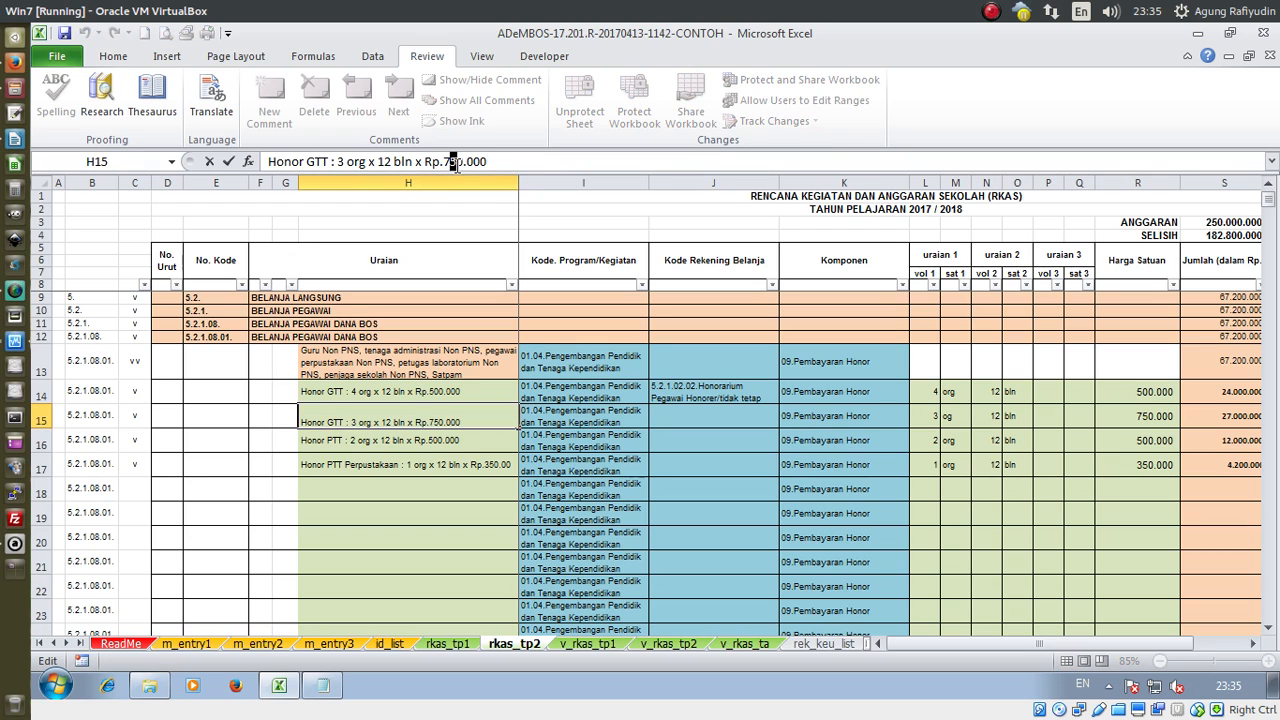
pyautogui.write('6')
pyautogui.press('Return')
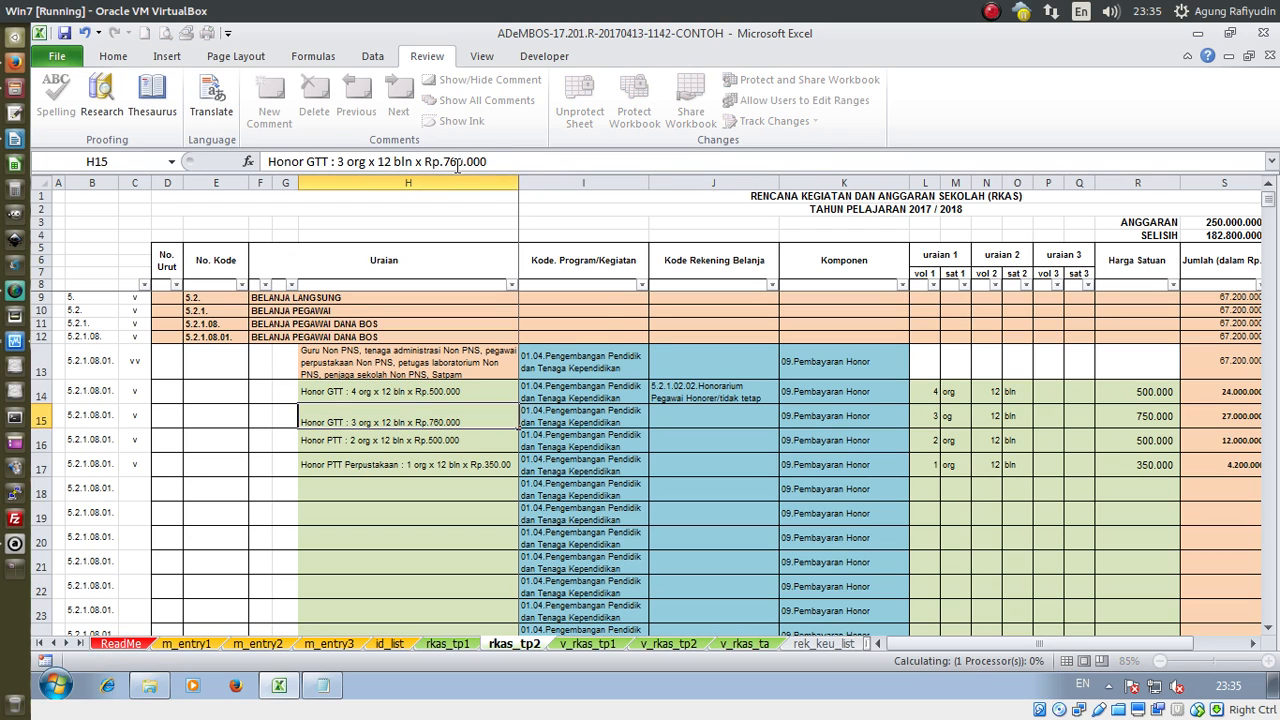
pyautogui.click(1120, 414)
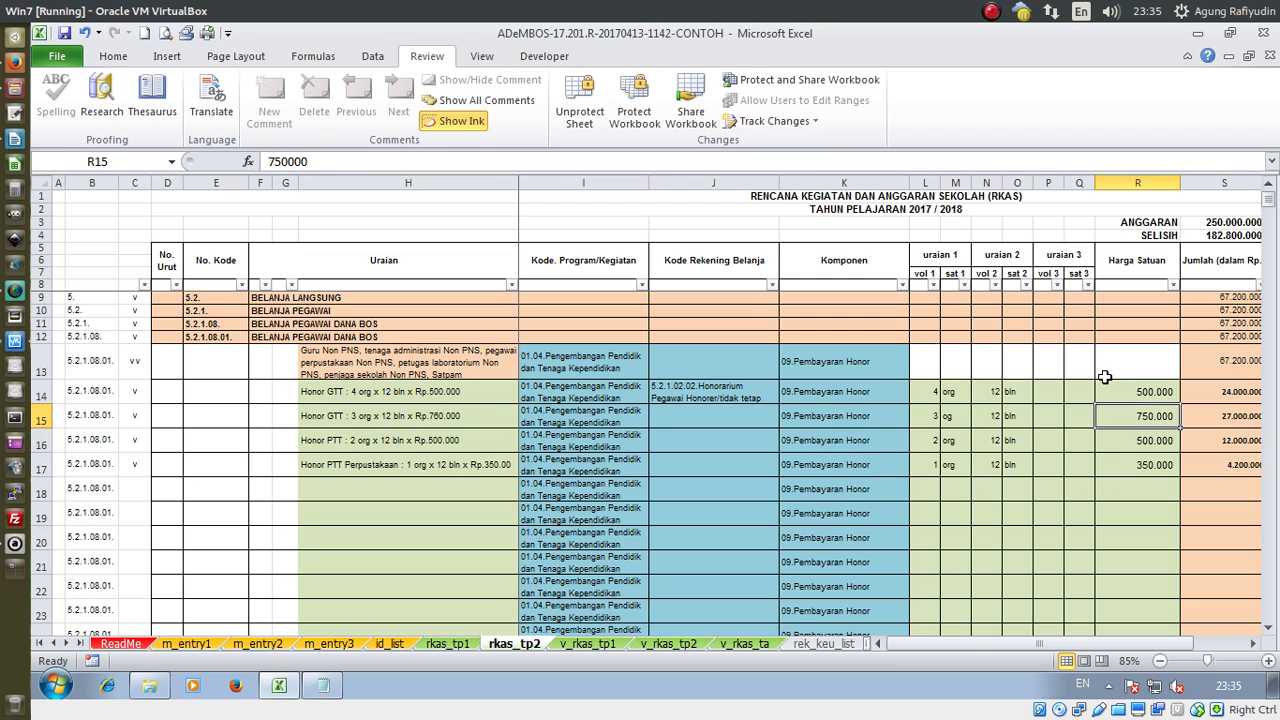
pyautogui.write('760000')
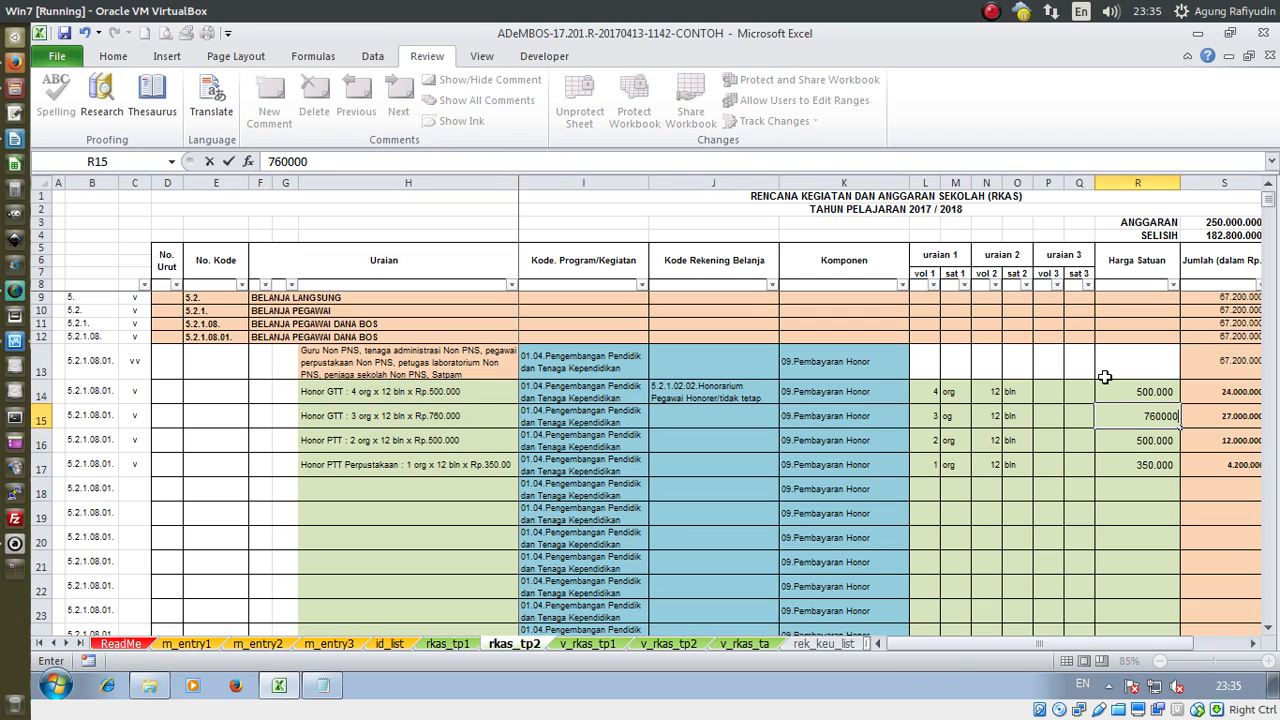
pyautogui.press('Return')
pyautogui.press('Up')
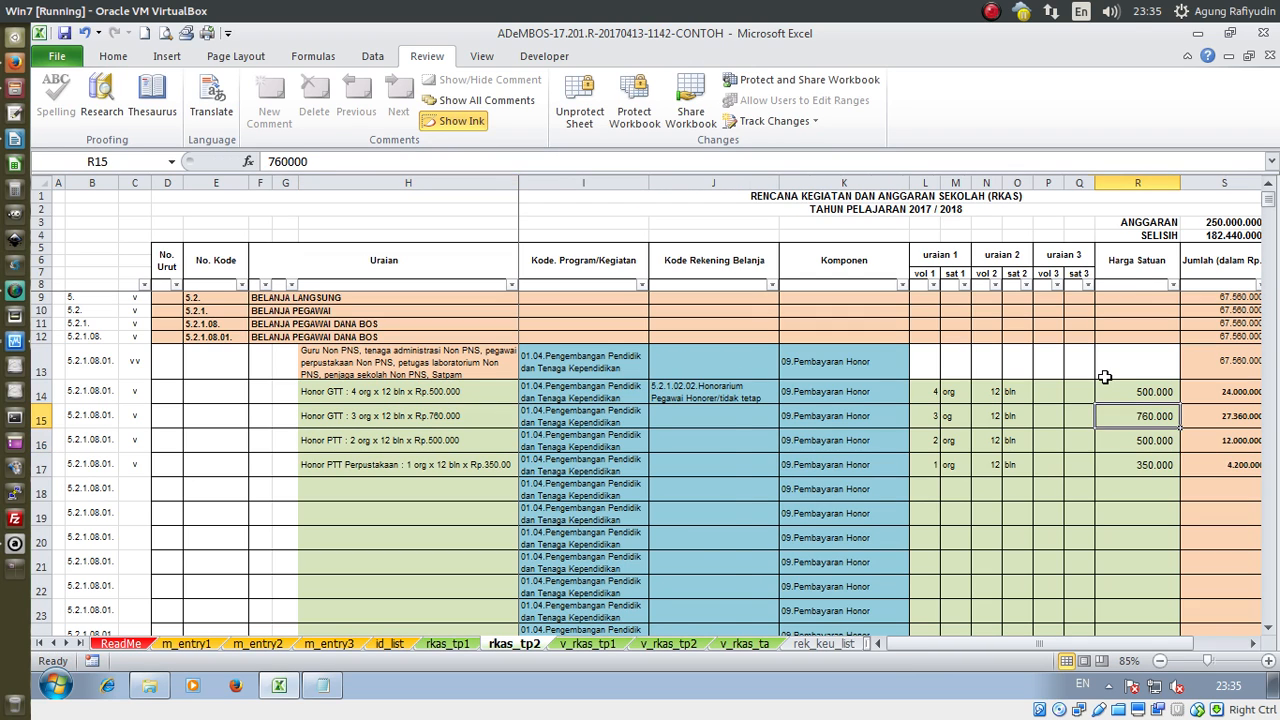
# Set the Jul-Sep amount of the second Honor GTT item in T15 of rkas_tp2 to =27360000/4
pyautogui.press('Right')
pyautogui.press('Right')
pyautogui.press('Right')
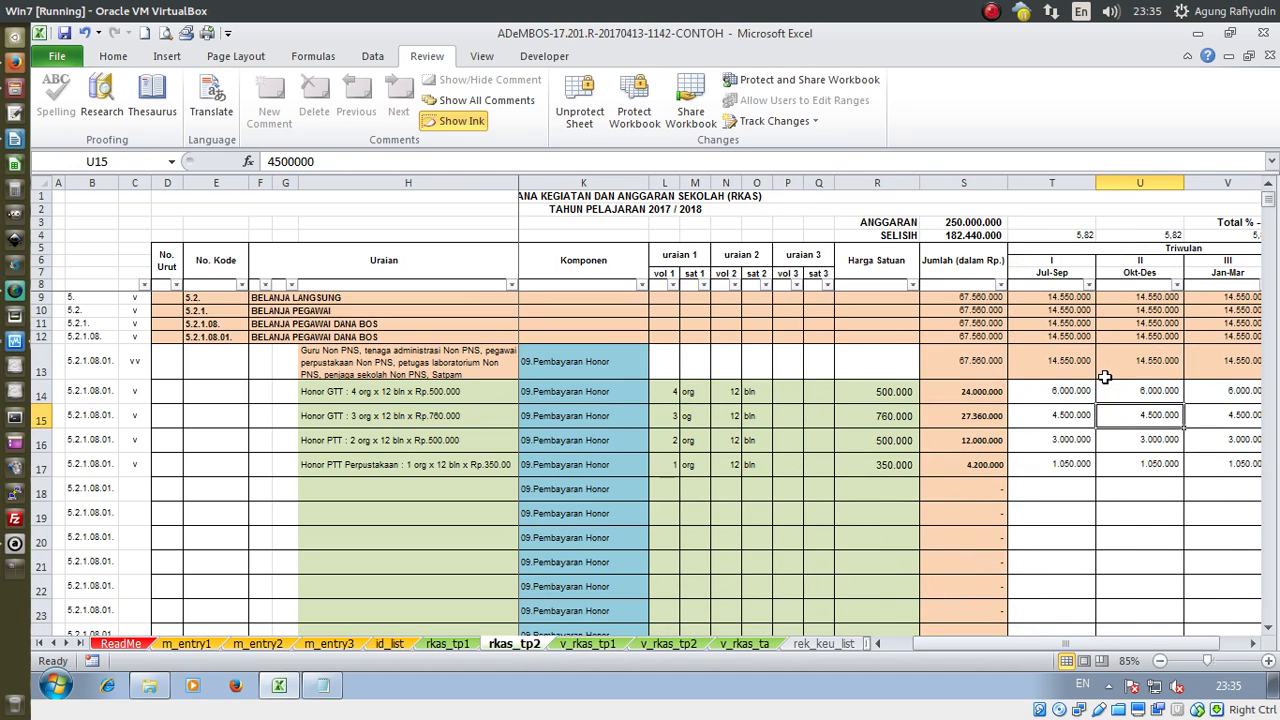
pyautogui.click(1080, 414)
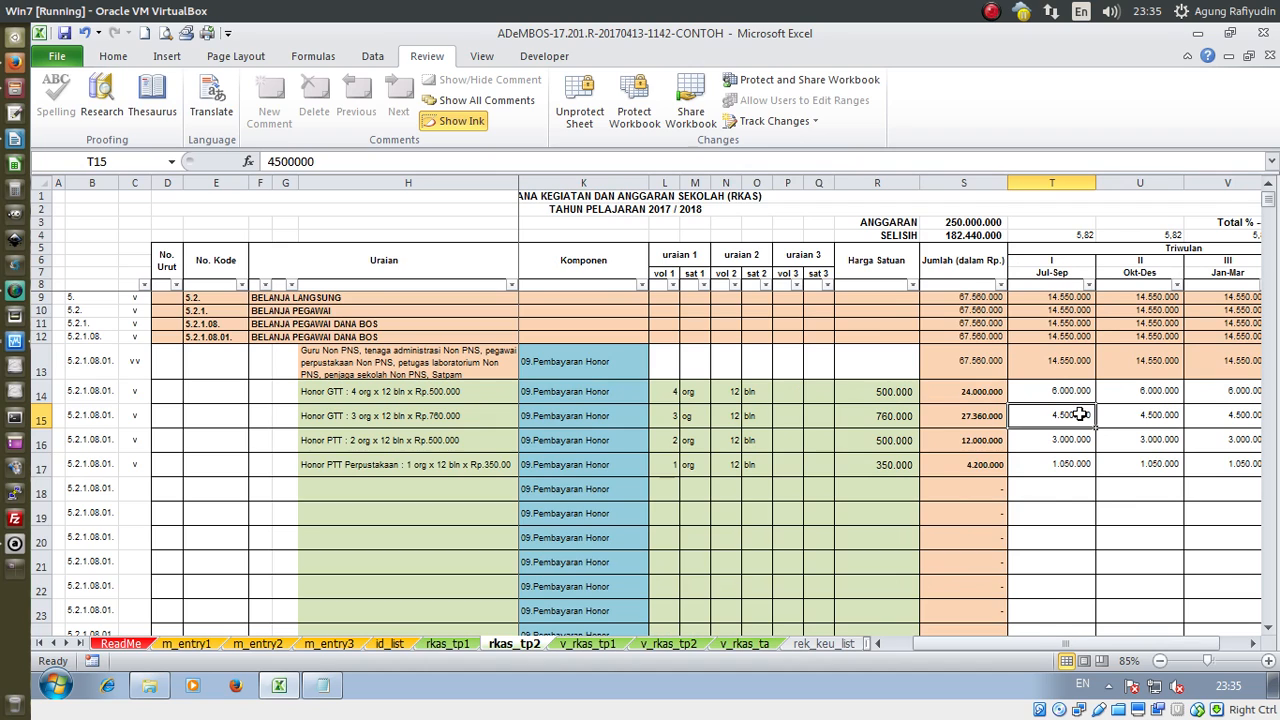
pyautogui.press('Right')
pyautogui.press('Right')
pyautogui.press('Right')
pyautogui.press('Left')
pyautogui.press('Left')
pyautogui.press('Left')
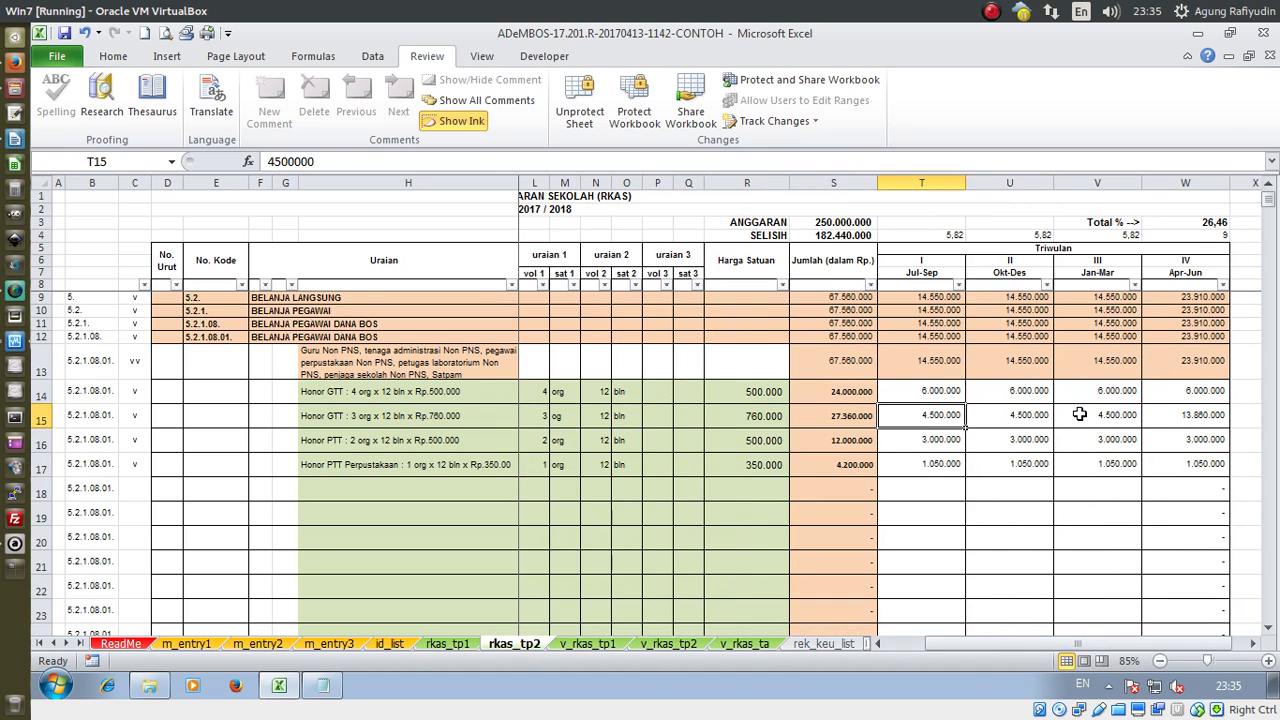
pyautogui.write('=')
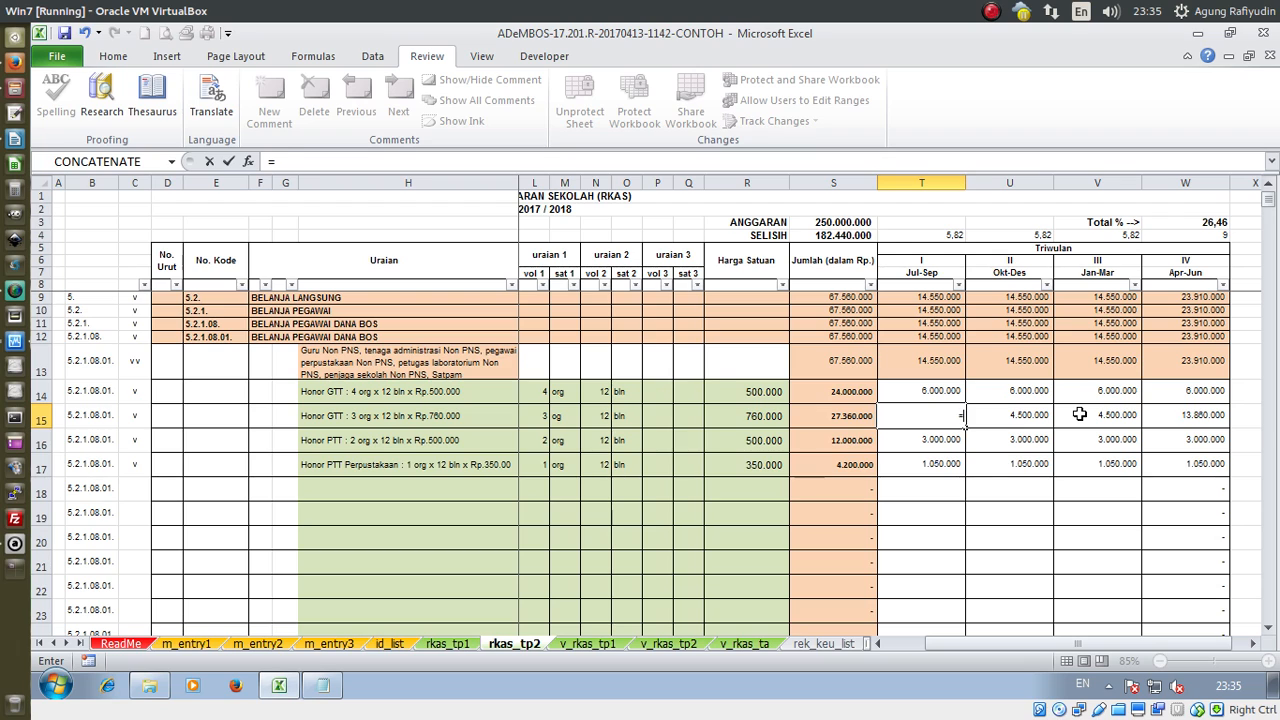
pyautogui.write('27360000/4')
pyautogui.press('Return')
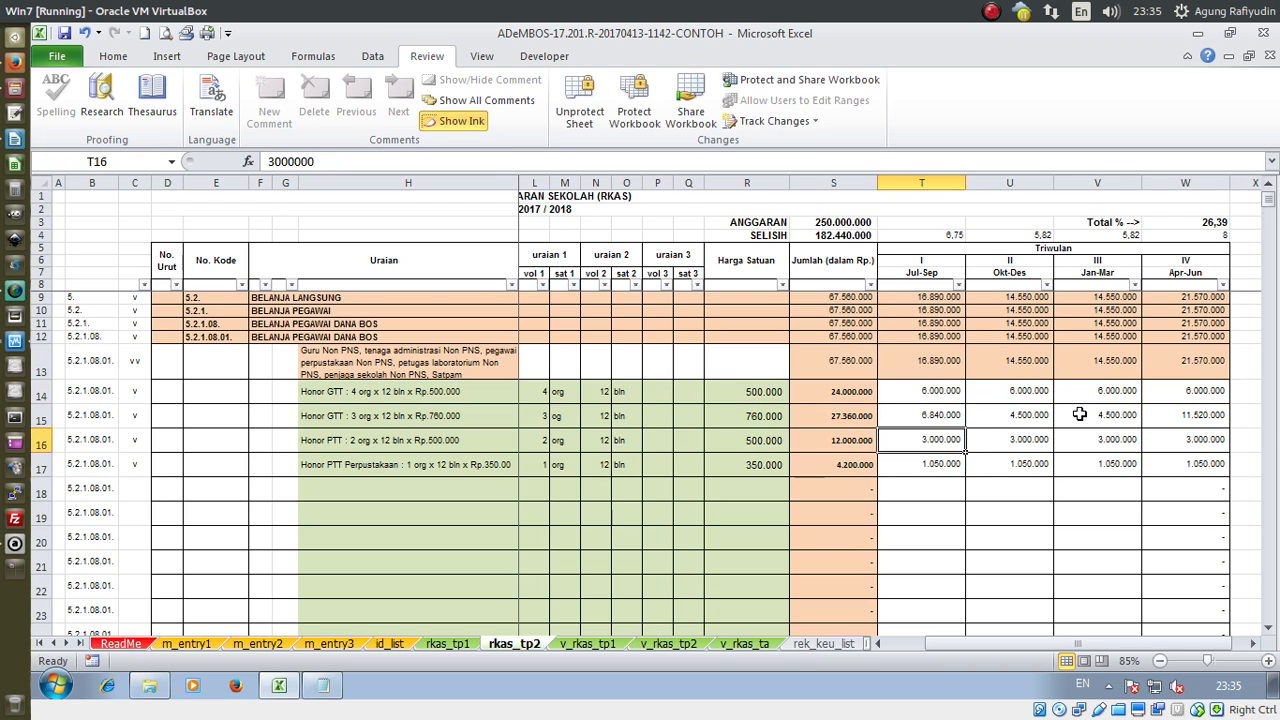
# Copy the quarterly formula from T15 into the Okt-Des and Jan-Mar cells U15:V15
pyautogui.press('Up')
pyautogui.hotkey('ctrl', 'c')
pyautogui.press('Right')
pyautogui.hotkey('shift', 'Right')
pyautogui.hotkey('ctrl', 'v')
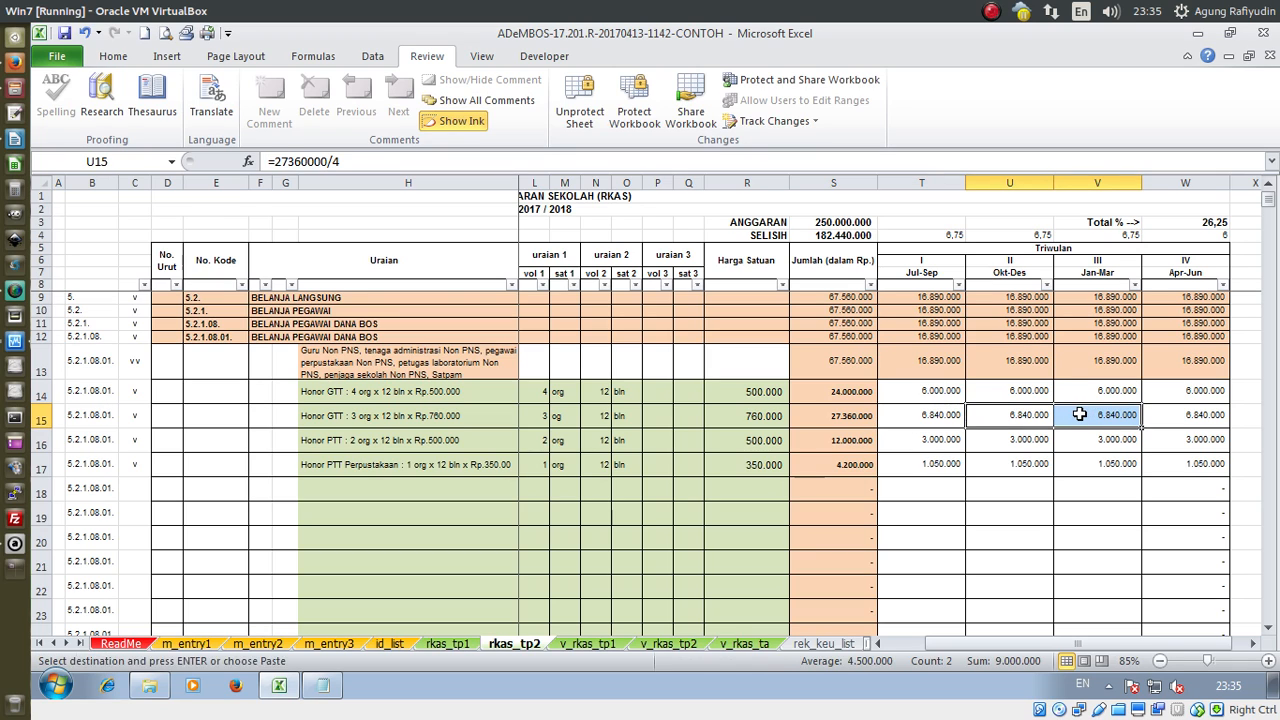
pyautogui.press('Escape')
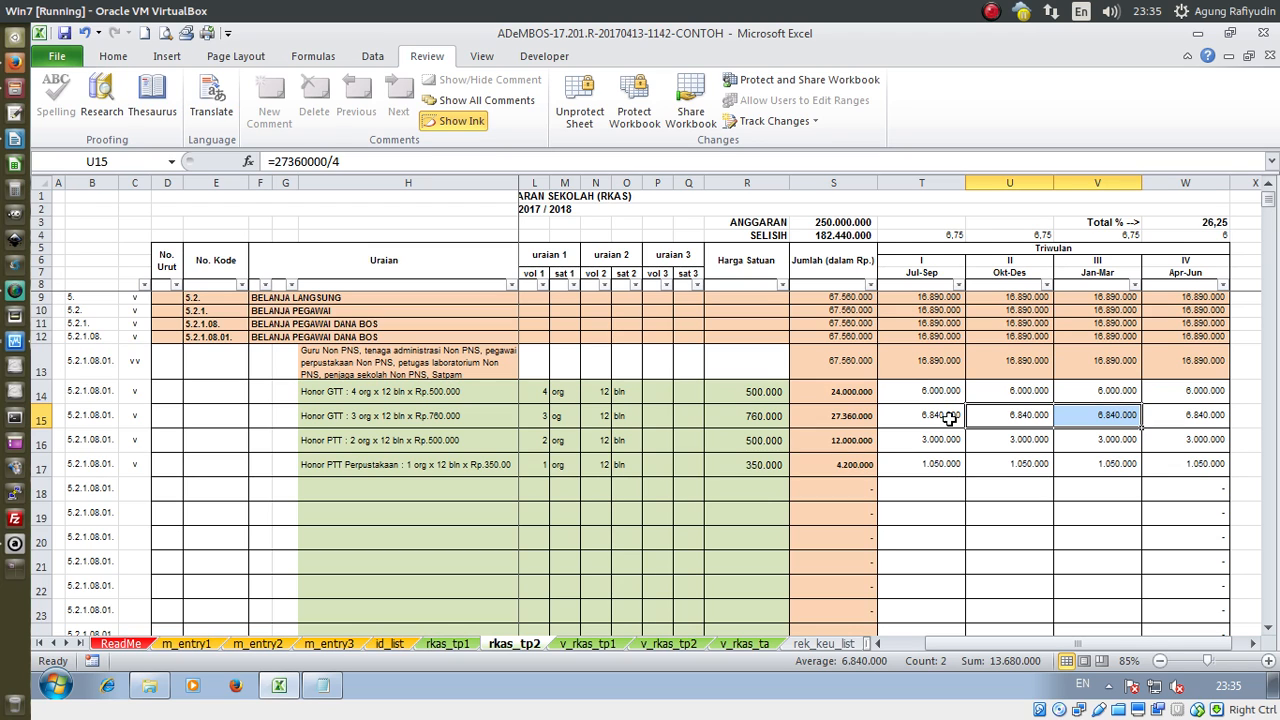
# Compare the school-year headings and honorarium rows of the rkas_tp1 and rkas_tp2 sheets
pyautogui.click(457, 647)
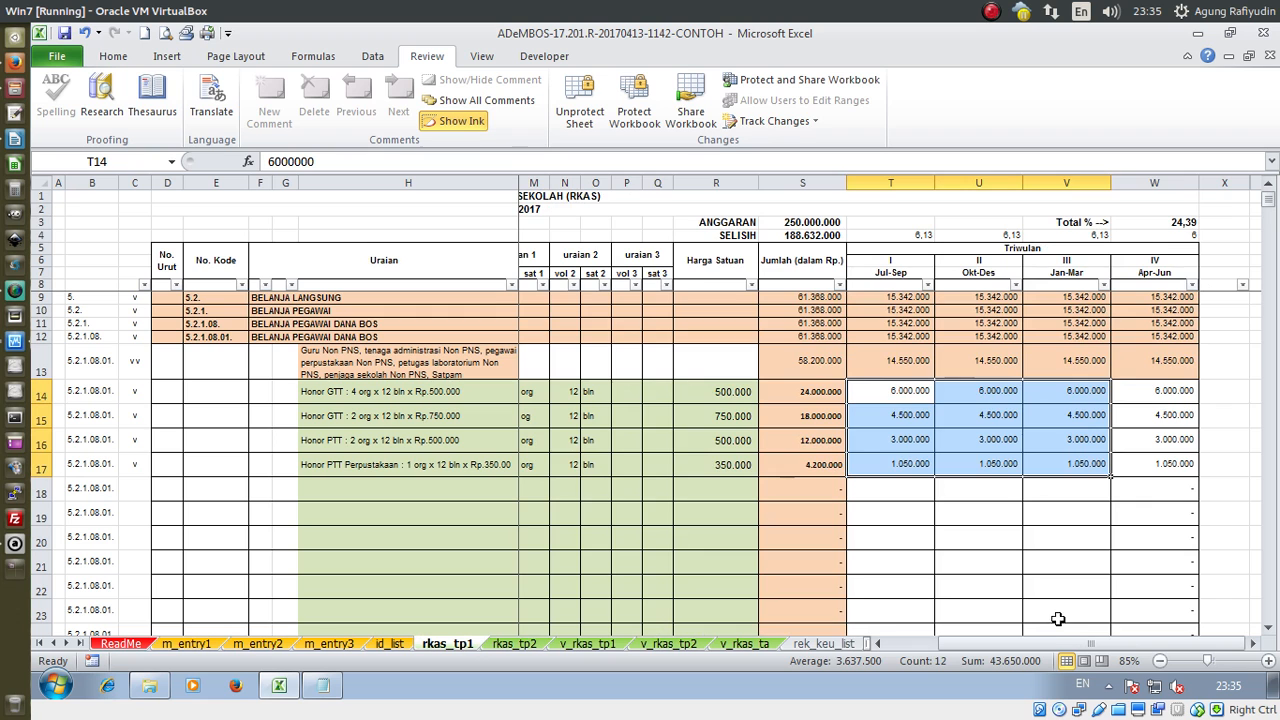
pyautogui.moveTo(1058, 645); pyautogui.dragTo(741, 655)
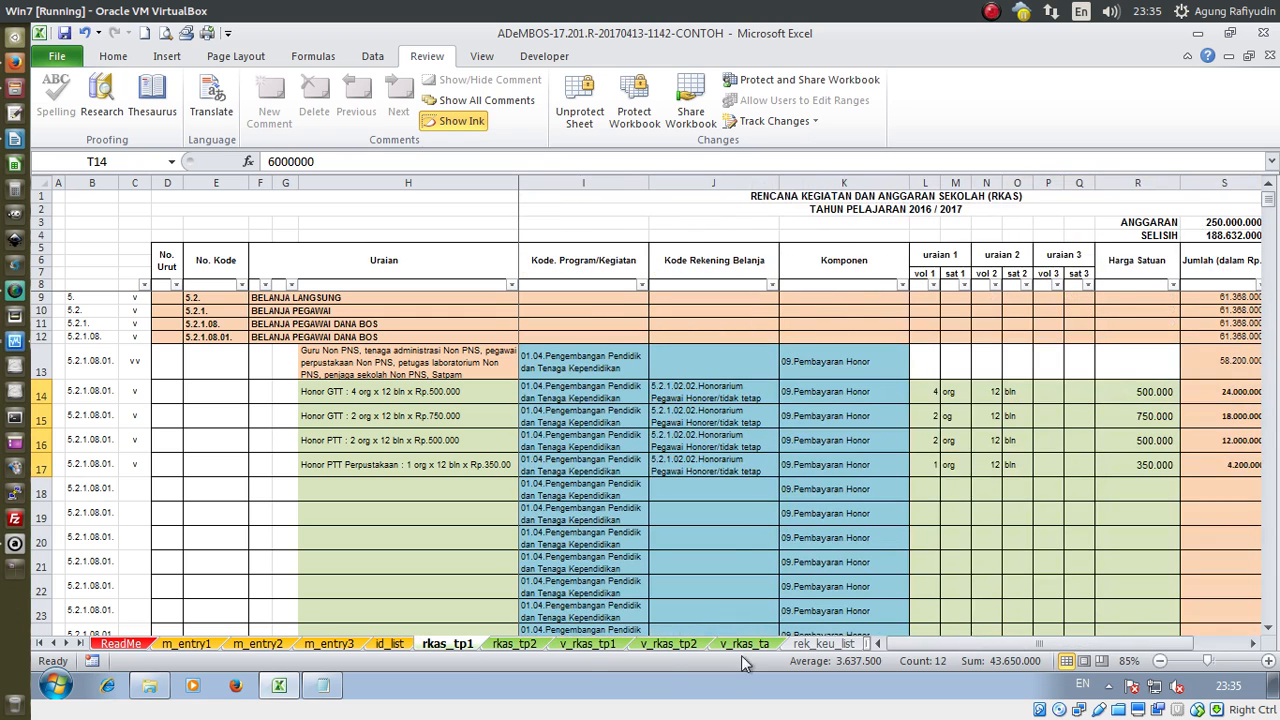
pyautogui.click(516, 646)
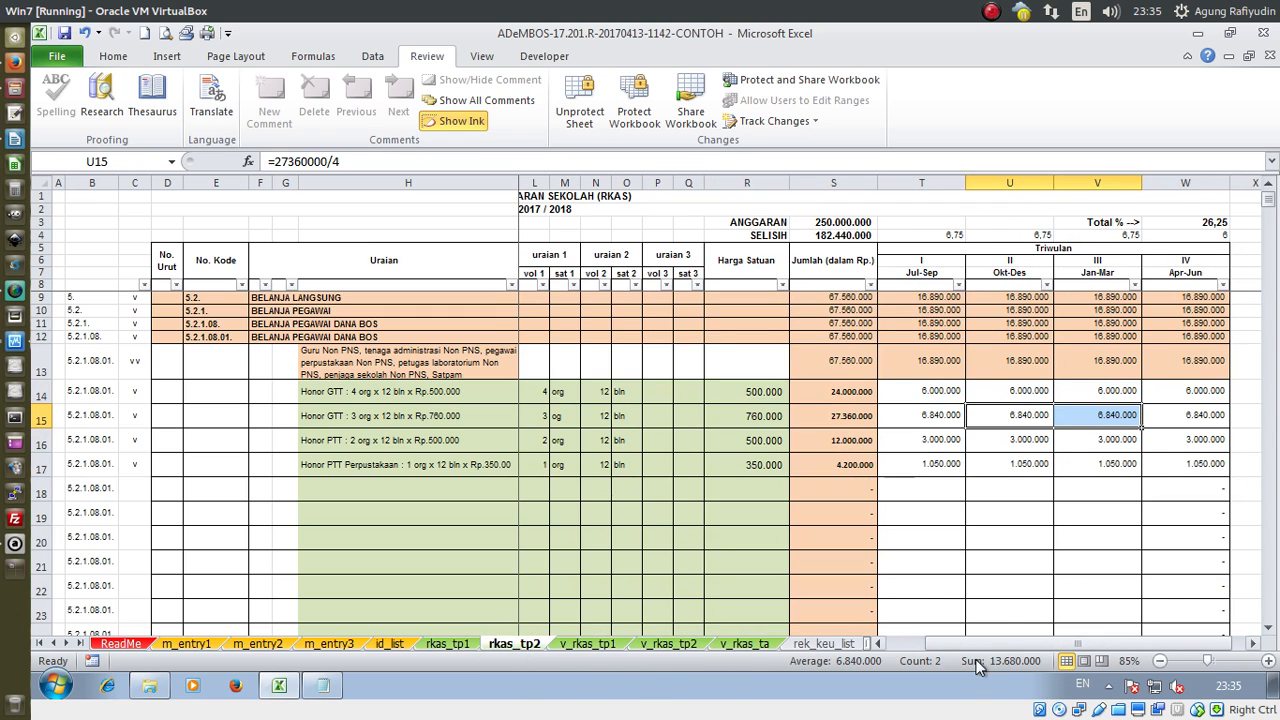
pyautogui.moveTo(967, 648); pyautogui.dragTo(917, 649)
pyautogui.click(952, 208)
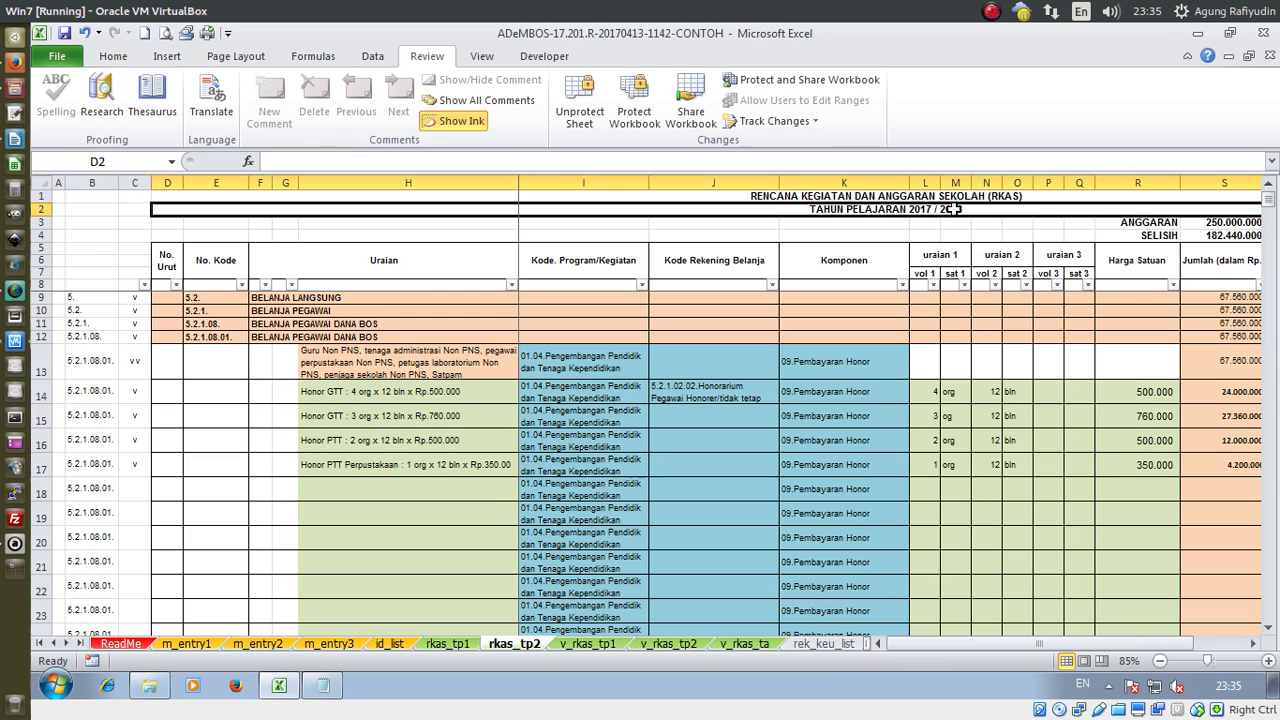
# Review the quarter headings J14:M15 and amounts in v_rkas_ta, and check the v_rkas_tp2 report
pyautogui.click(765, 648)
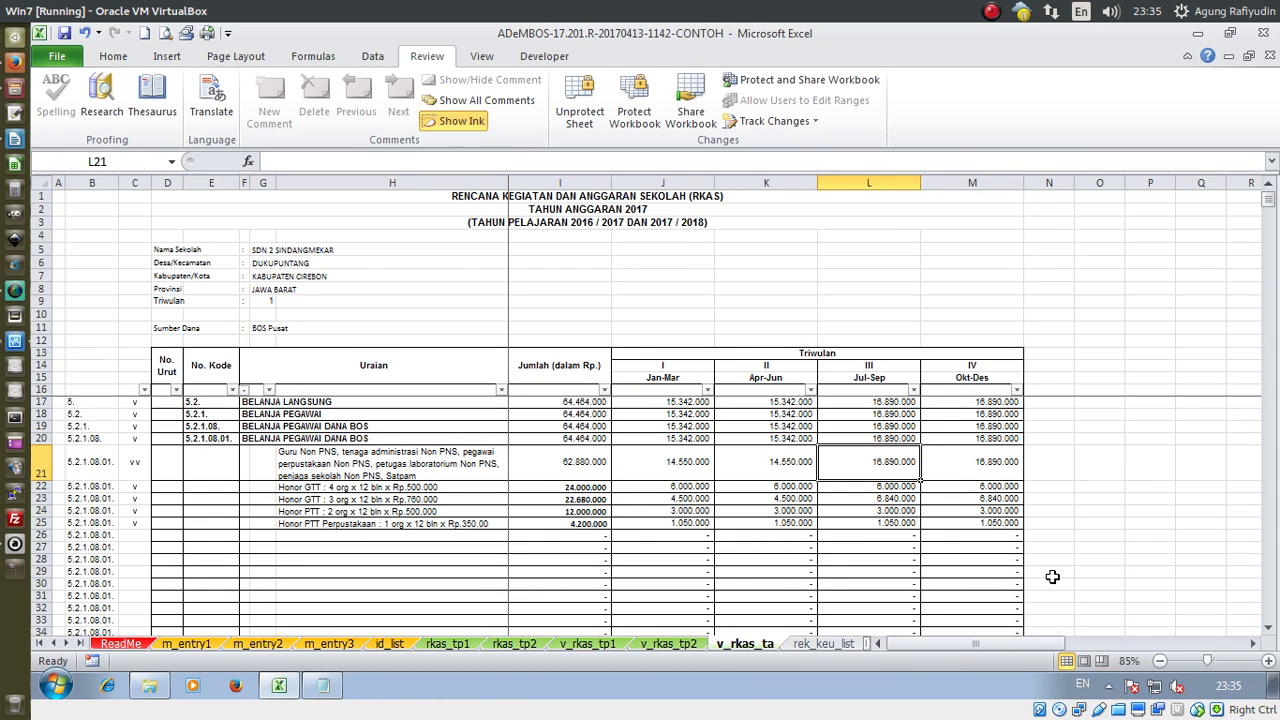
pyautogui.scroll(-2, 929, 457)
pyautogui.scroll(2, 930, 486)
pyautogui.click(668, 367)
pyautogui.moveTo(668, 367); pyautogui.dragTo(960, 370)
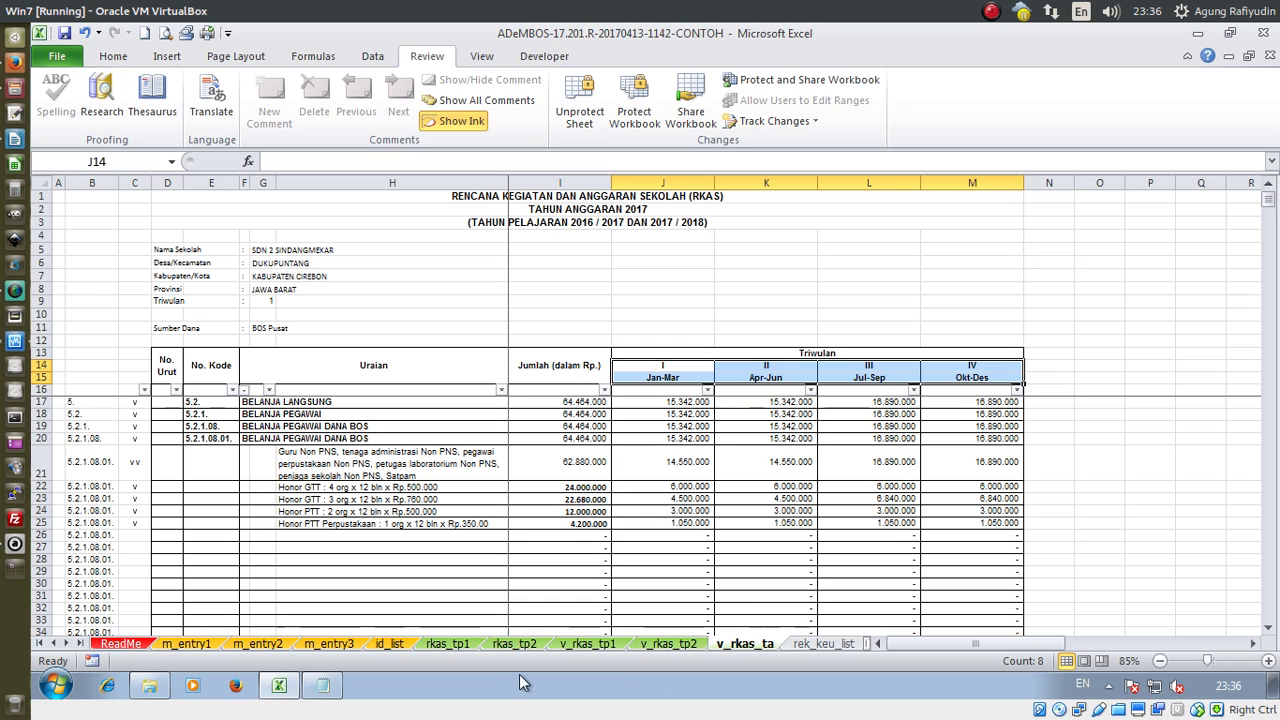
pyautogui.click(670, 641)
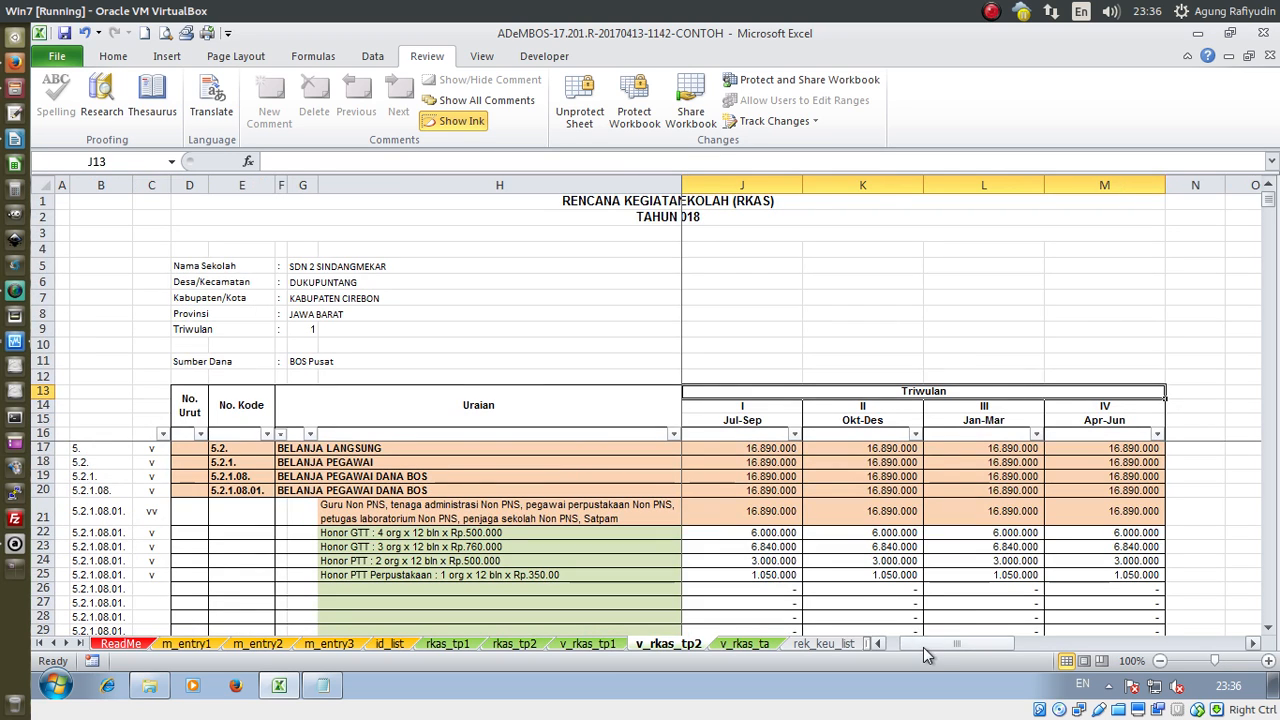
pyautogui.moveTo(923, 647); pyautogui.dragTo(898, 630)
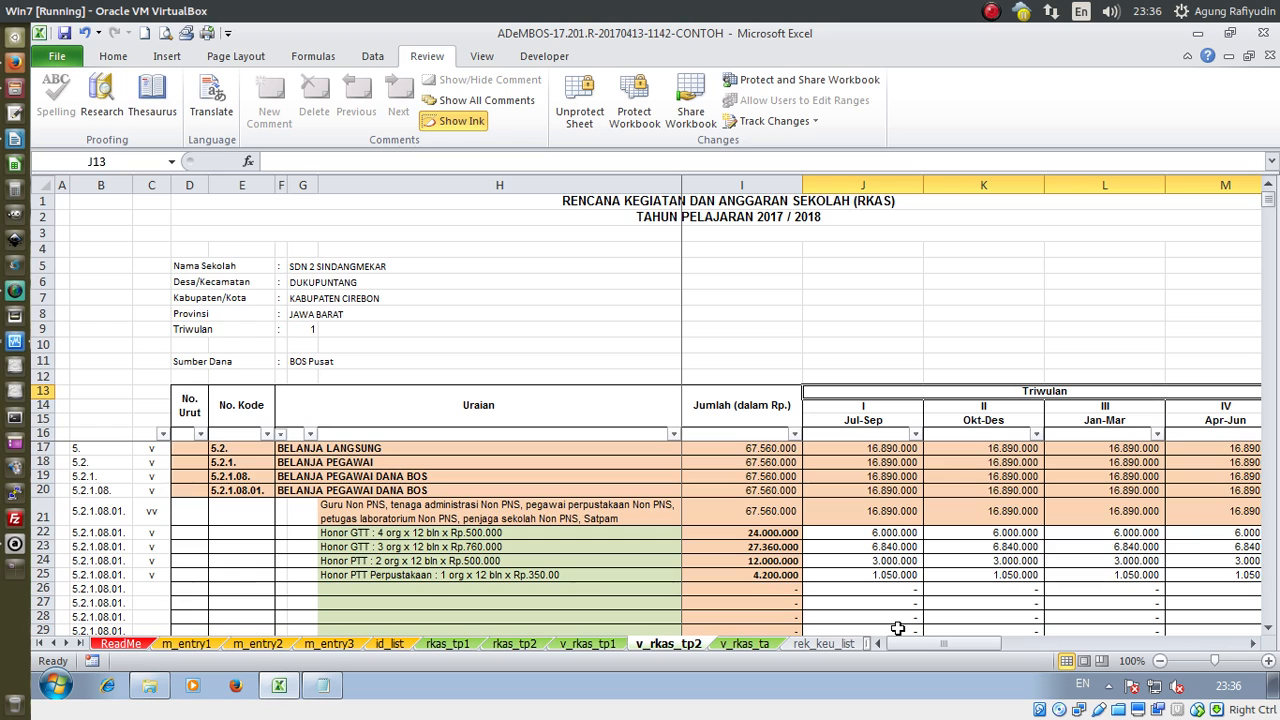
# Remove the filters on the Jumlah column and column C of v_rkas_tp1 by selecting all values
pyautogui.click(588, 645)
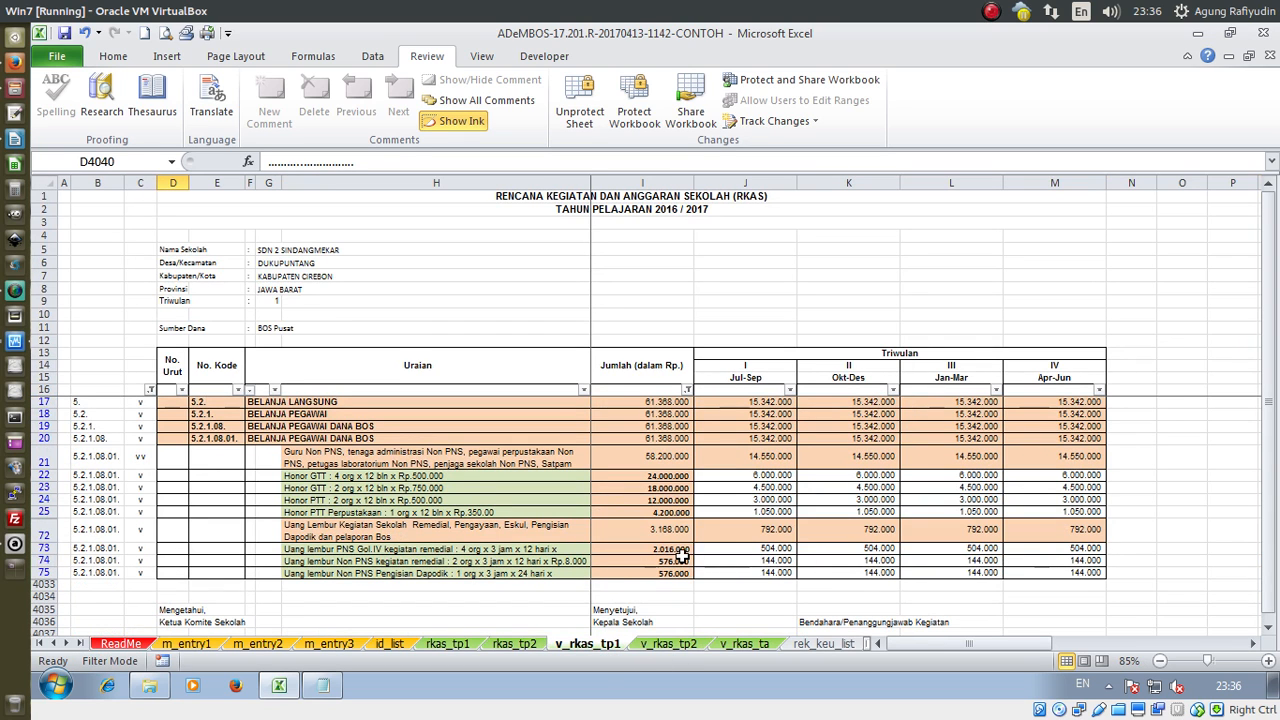
pyautogui.click(687, 389)
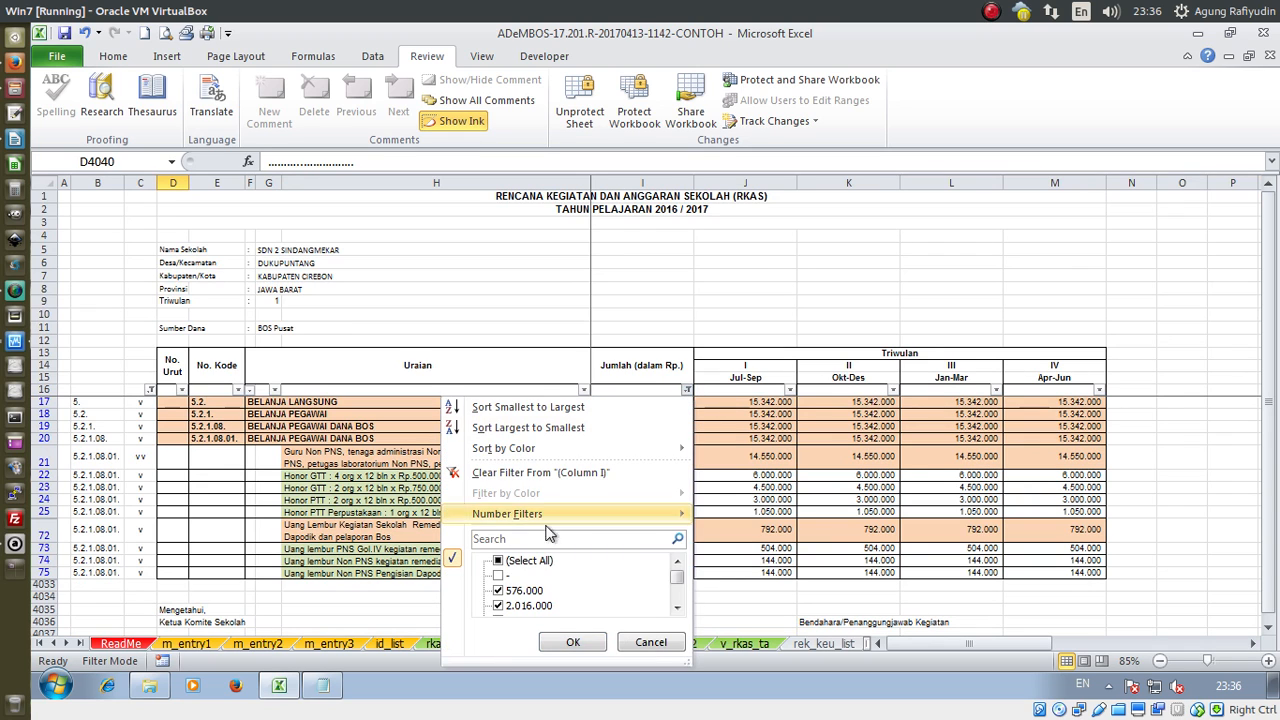
pyautogui.click(499, 561)
pyautogui.click(571, 643)
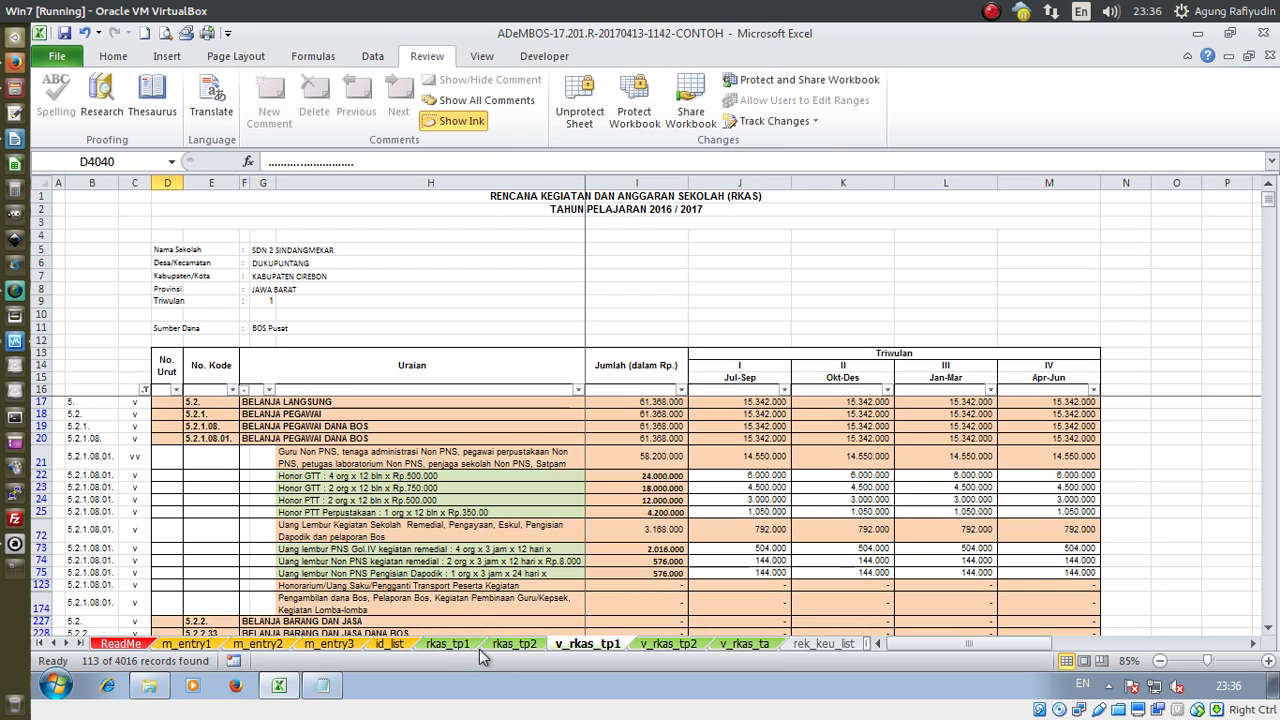
pyautogui.click(146, 389)
pyautogui.click(89, 561)
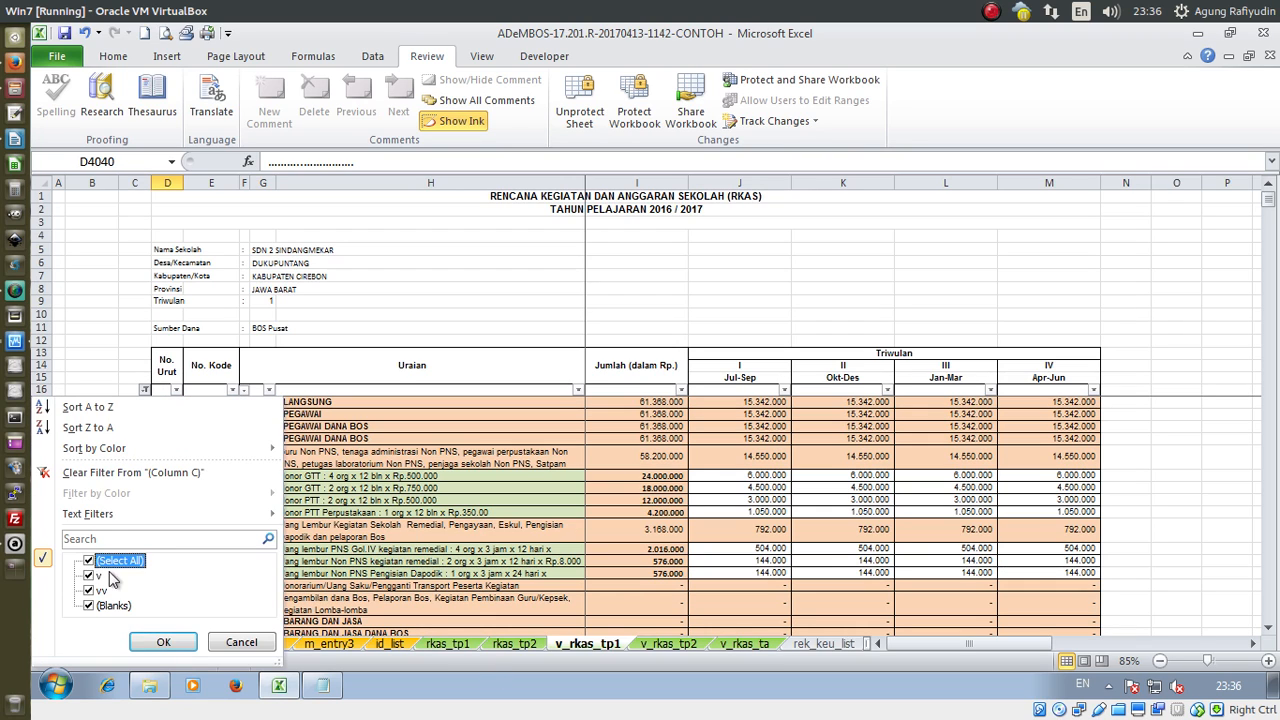
pyautogui.click(163, 642)
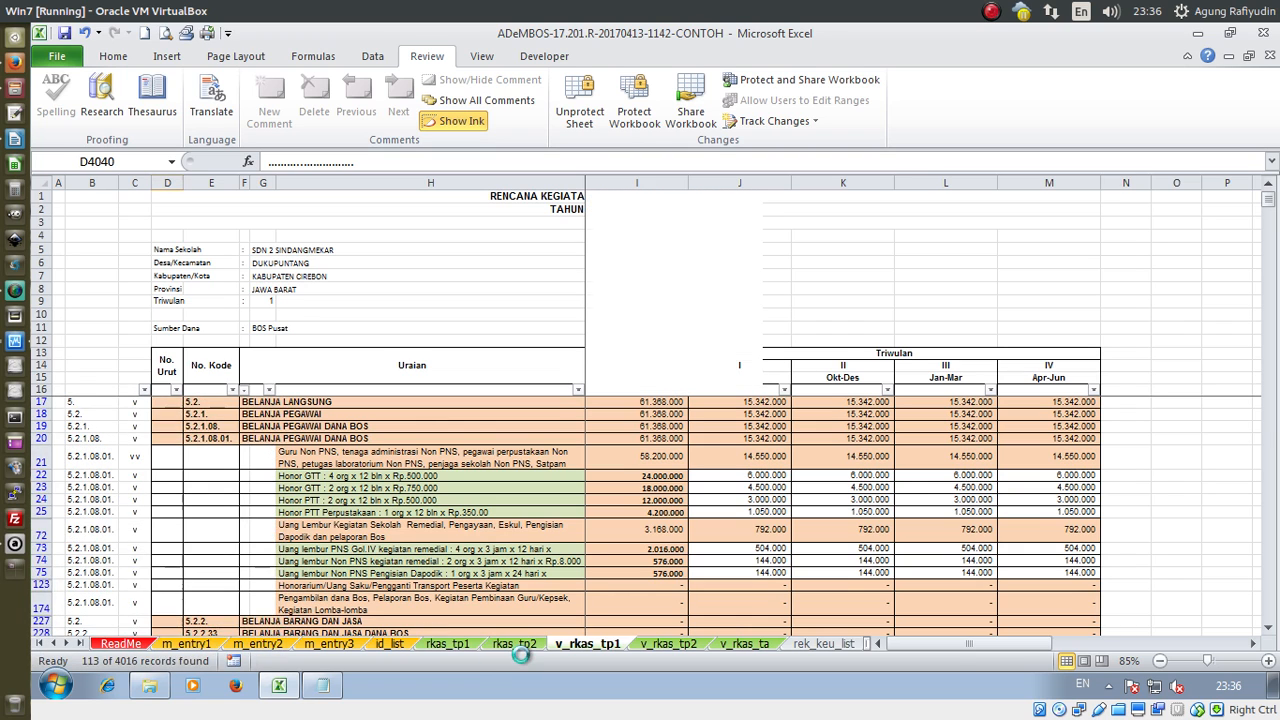
# Examine the ANGGARAN, SELISIH and quarterly percentage block R3:W4 in rkas_tp1, including the budget cell S3
pyautogui.click(446, 644)
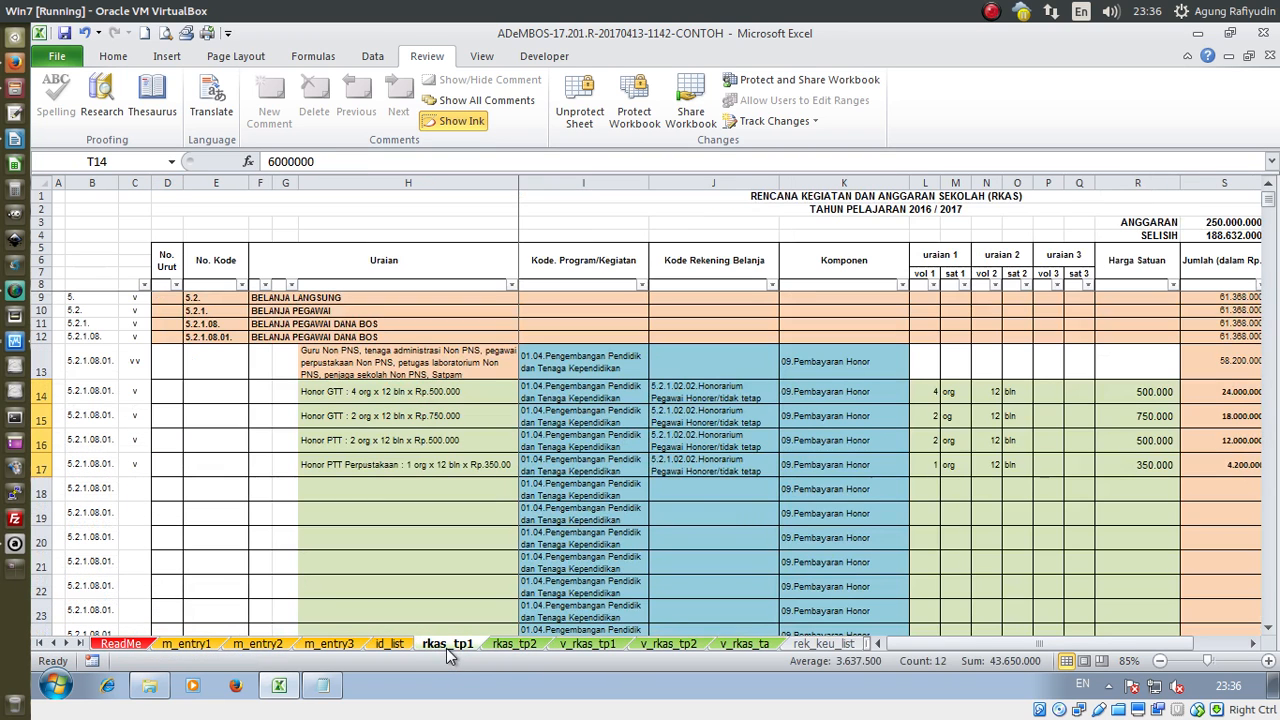
pyautogui.moveTo(966, 645); pyautogui.dragTo(1000, 645)
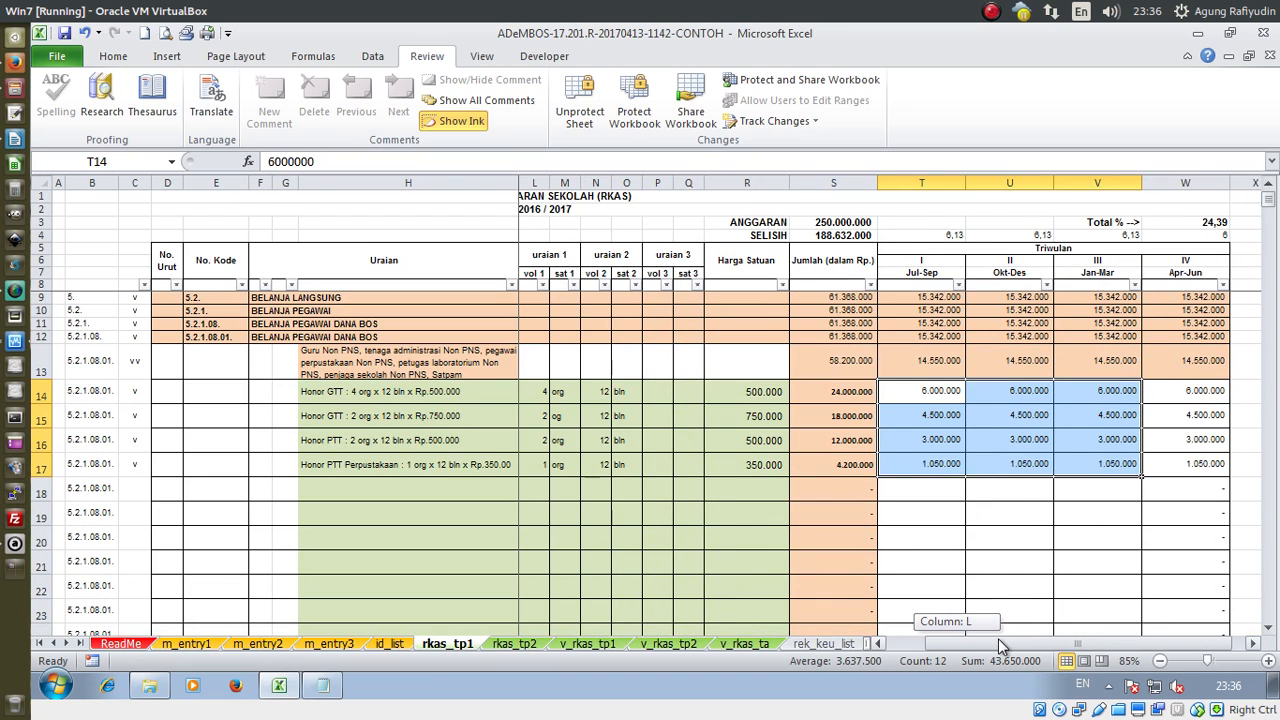
pyautogui.moveTo(1000, 645); pyautogui.dragTo(1010, 646)
pyautogui.click(727, 222)
pyautogui.moveTo(727, 222); pyautogui.dragTo(1152, 233)
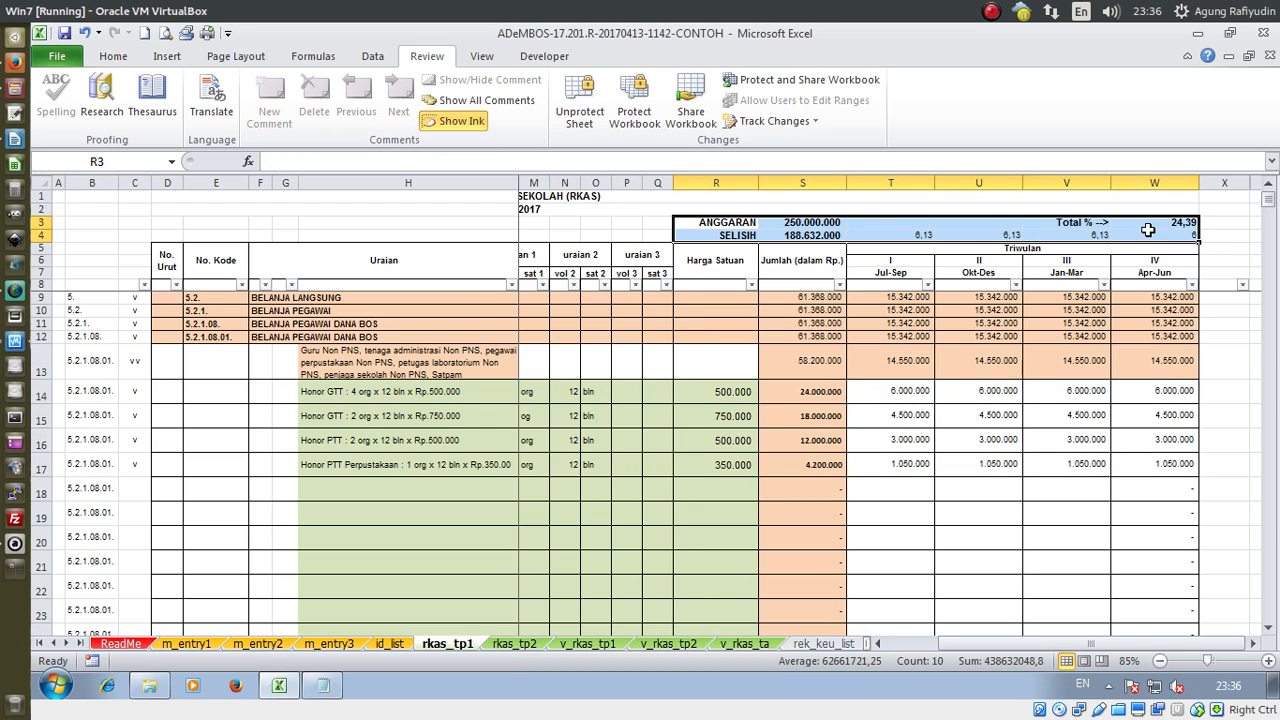
pyautogui.click(716, 228)
pyautogui.click(817, 222)
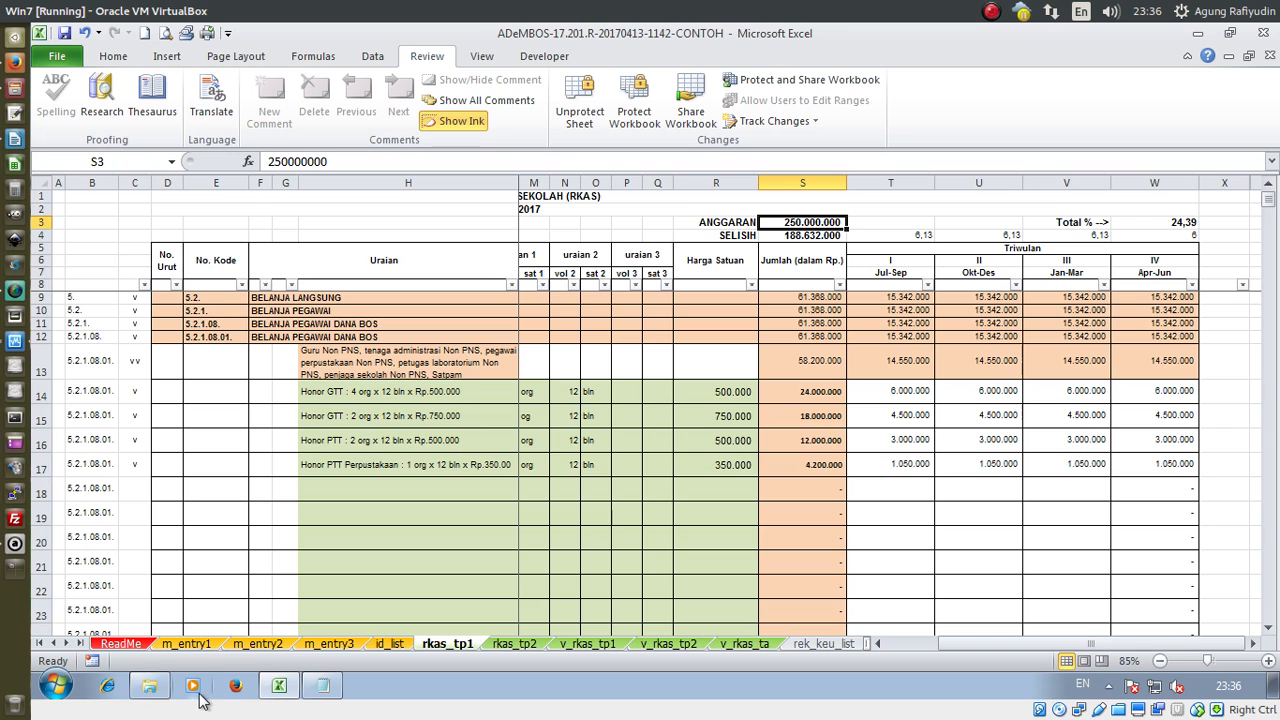
# Copy the Jumlah total from B7 of m_entry3 and paste it as values into the ANGGARAN cell S3 of rkas_tp1
pyautogui.click(200, 646)
pyautogui.click(262, 644)
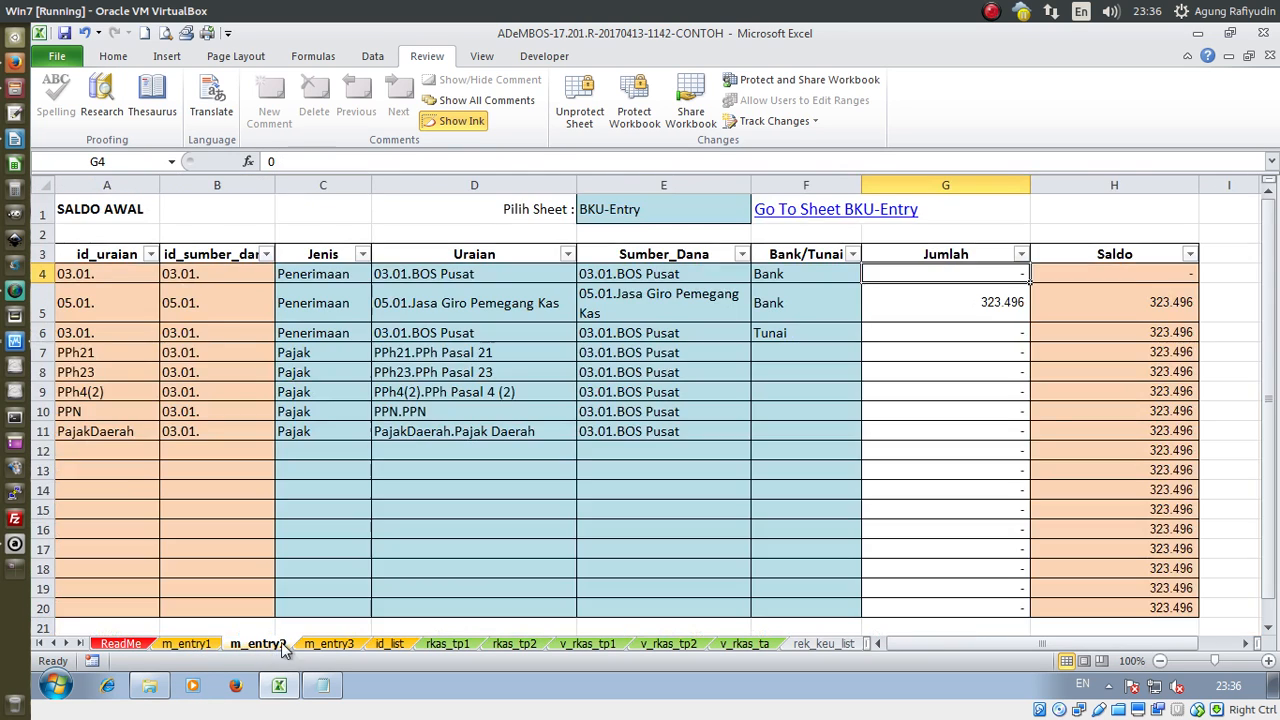
pyautogui.click(327, 645)
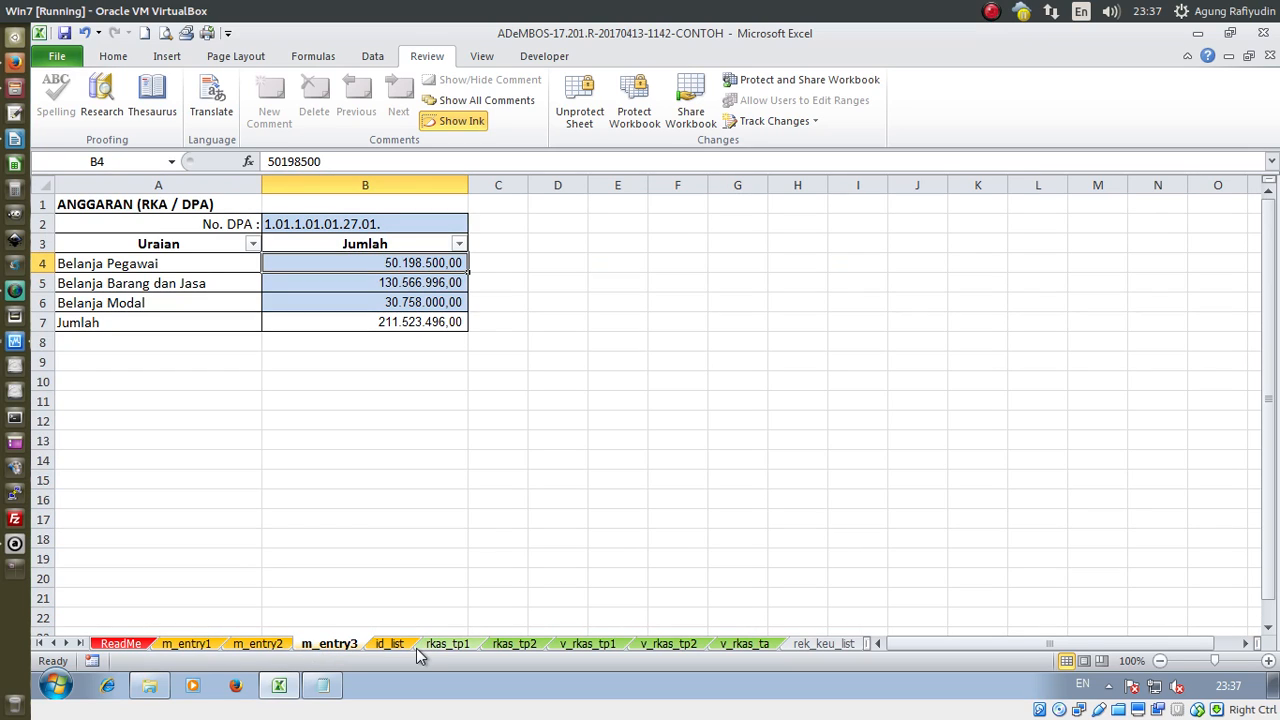
pyautogui.click(385, 224)
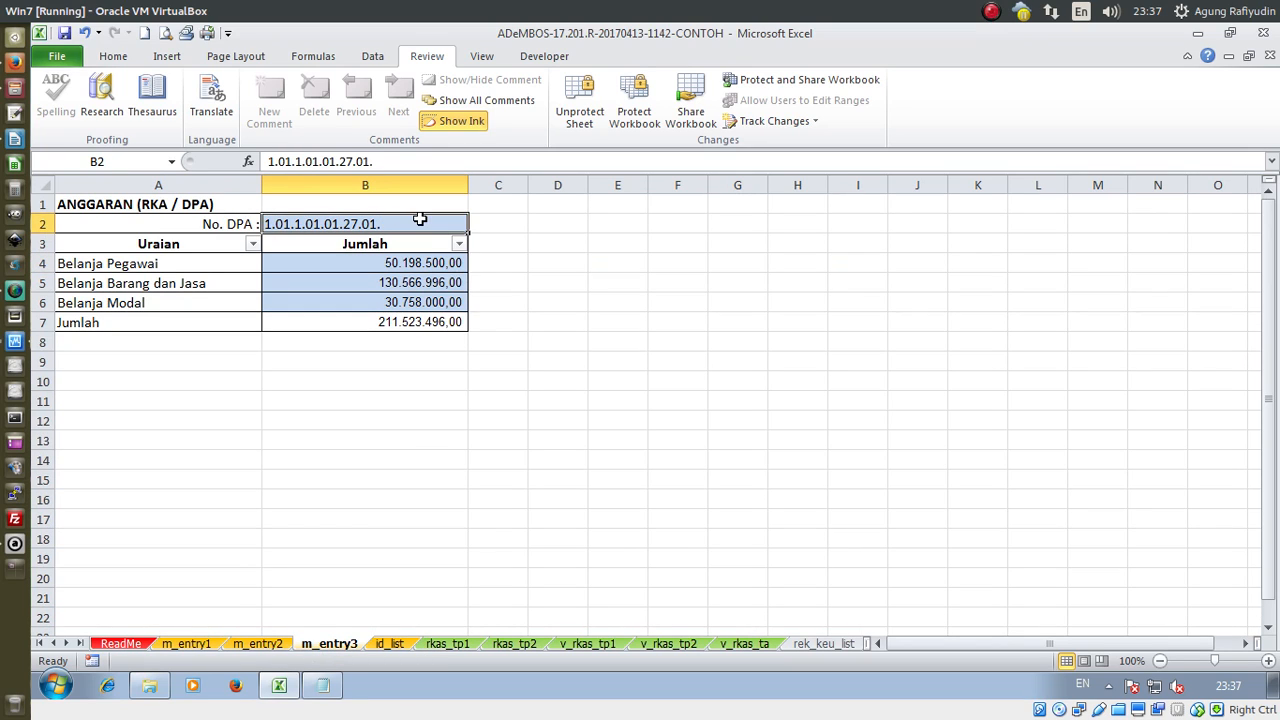
pyautogui.click(445, 322)
pyautogui.hotkey('ctrl', 'c')
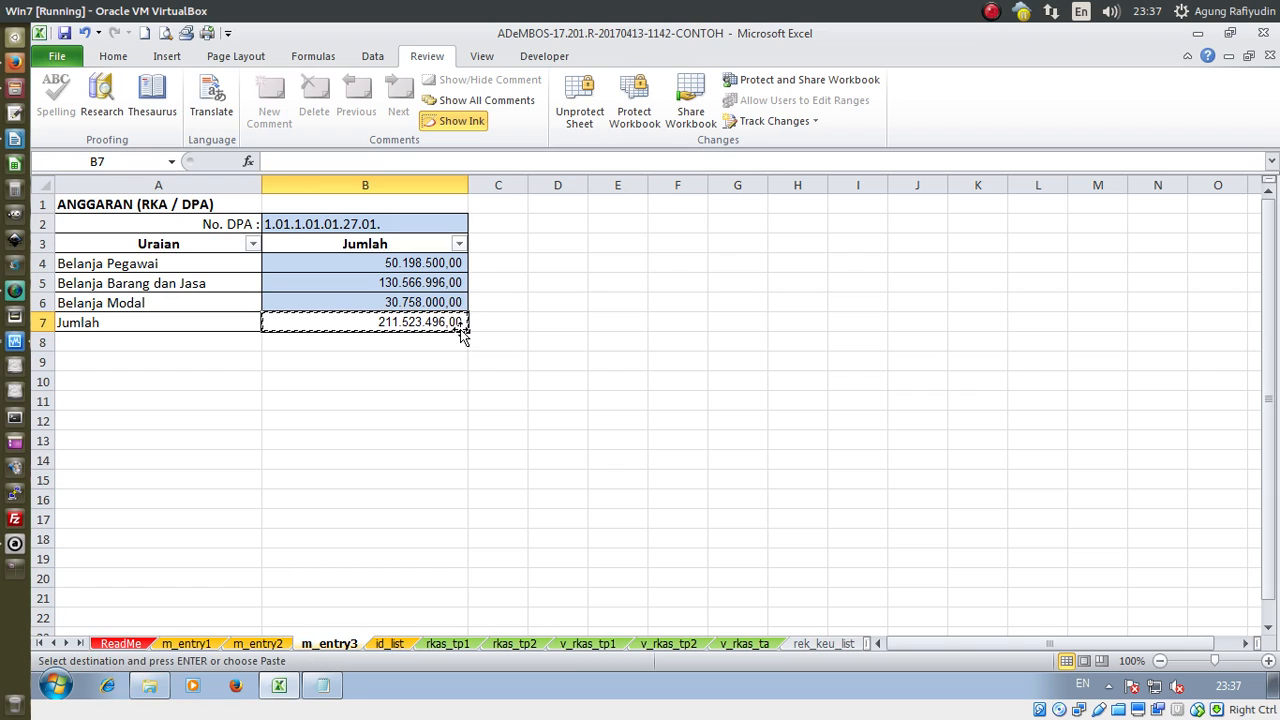
pyautogui.click(447, 644)
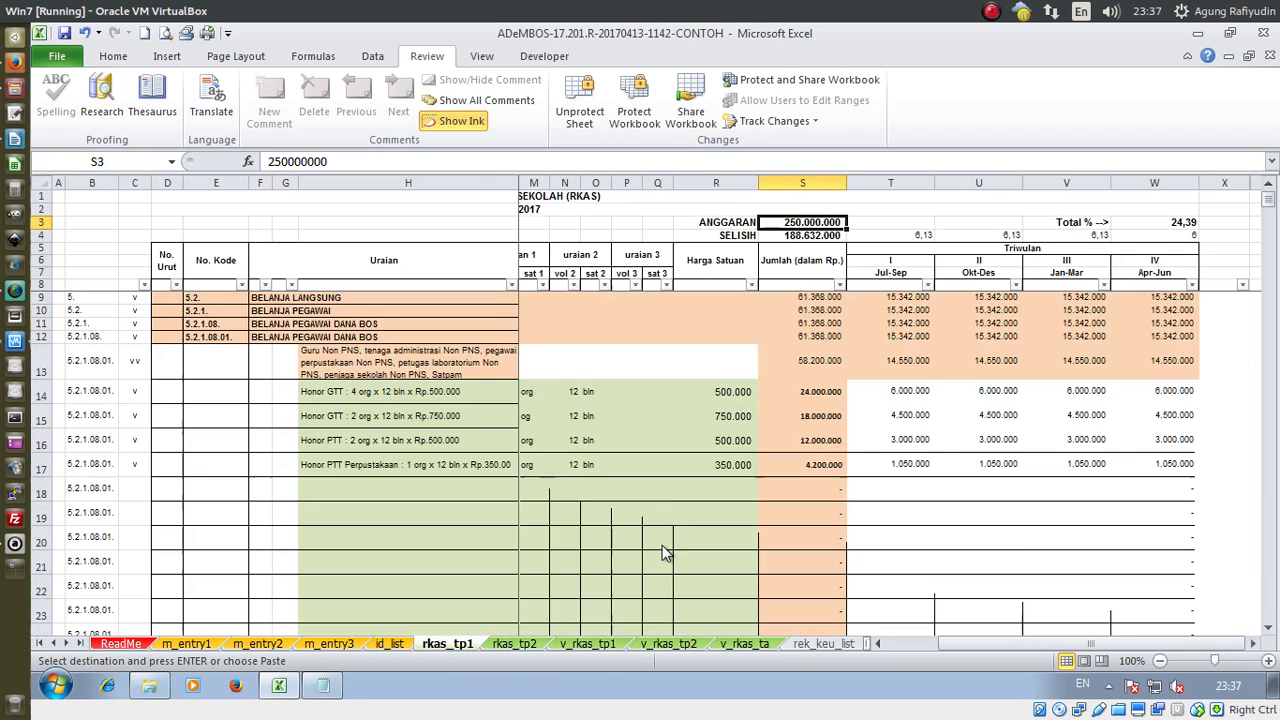
pyautogui.rightClick(812, 222)
pyautogui.click(900, 243)
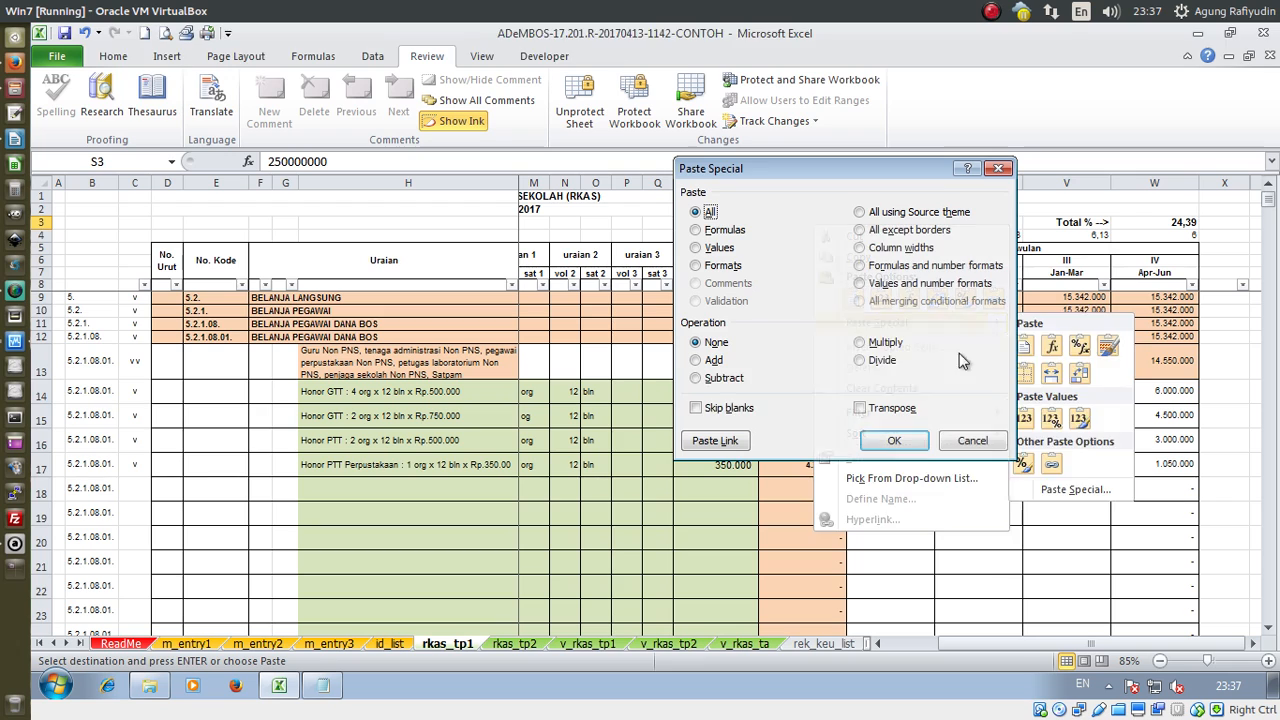
pyautogui.doubleClick(712, 248)
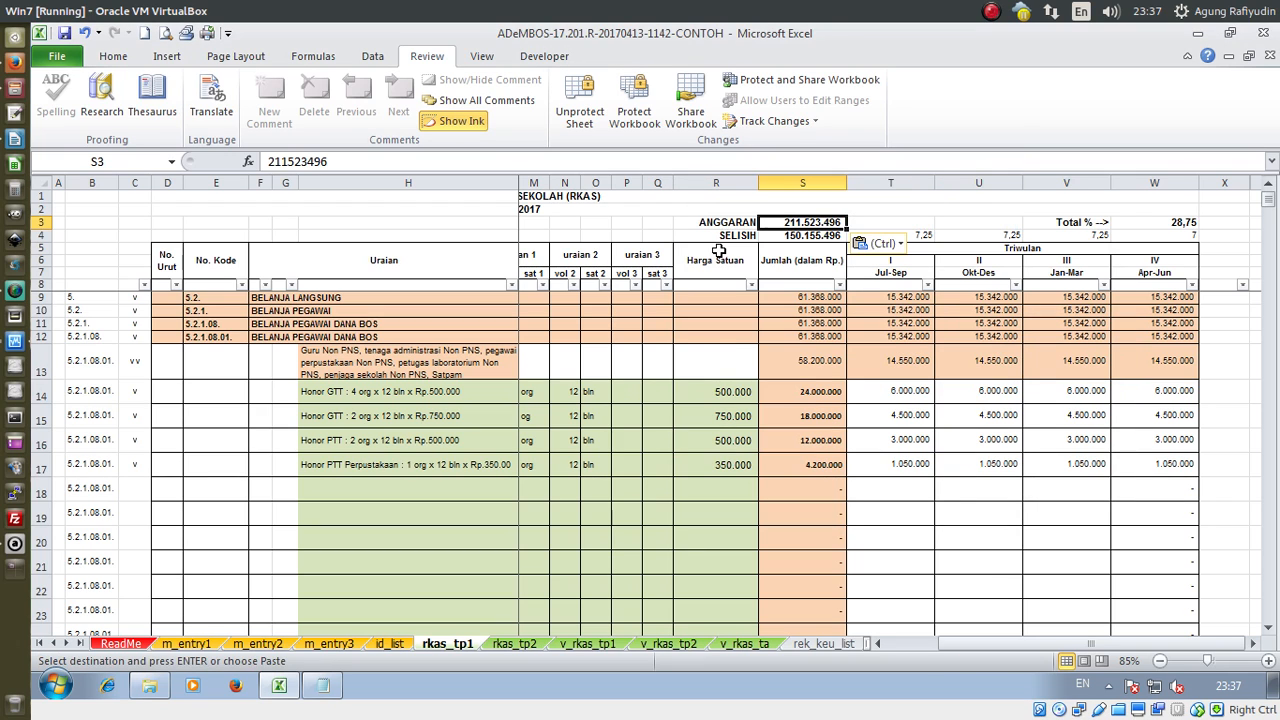
# Check the SELISIH amount in S4 against the first-quarter percentage in T4 and the BELANJA LANGSUNG total in S9
pyautogui.click(914, 209)
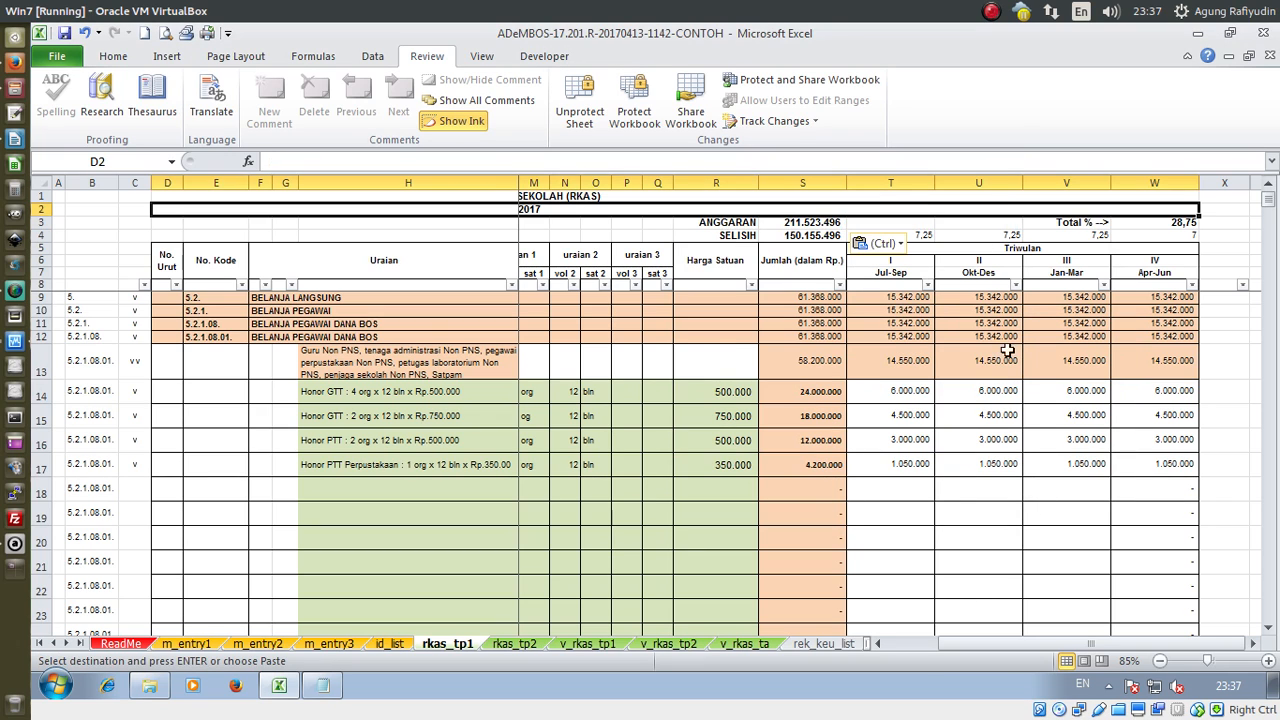
pyautogui.click(812, 233)
pyautogui.press('Right')
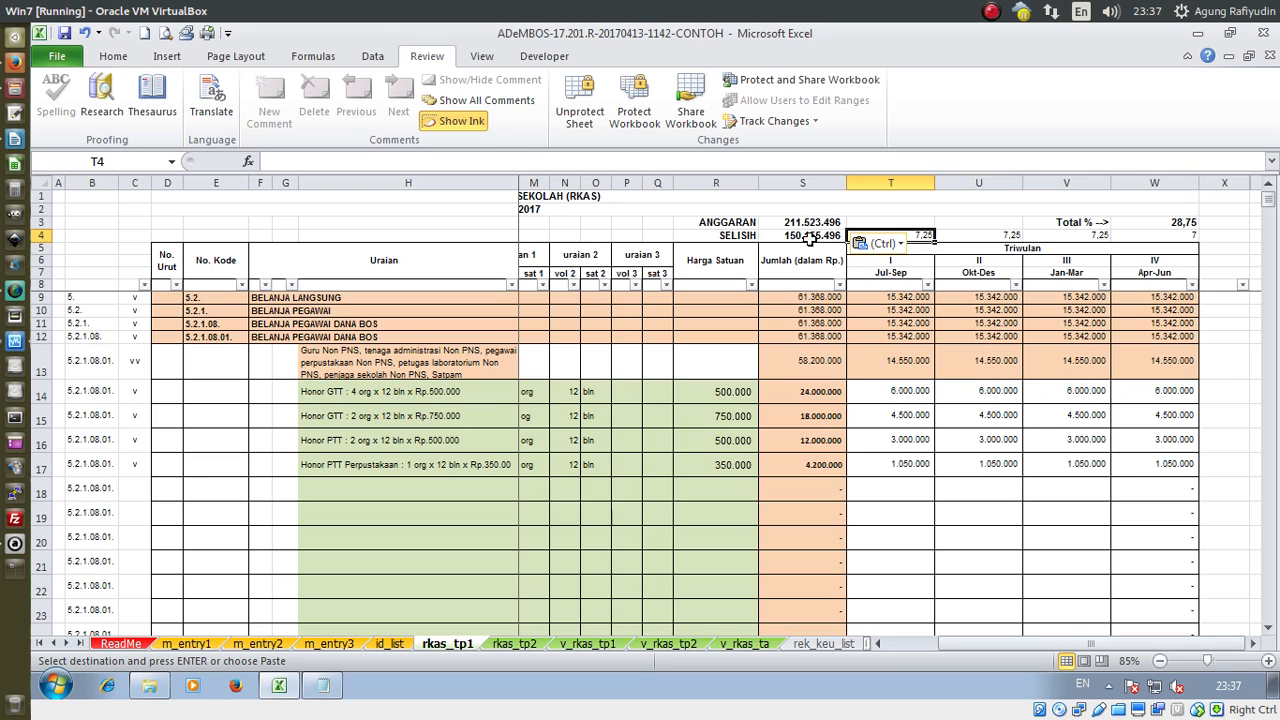
pyautogui.click(822, 297)
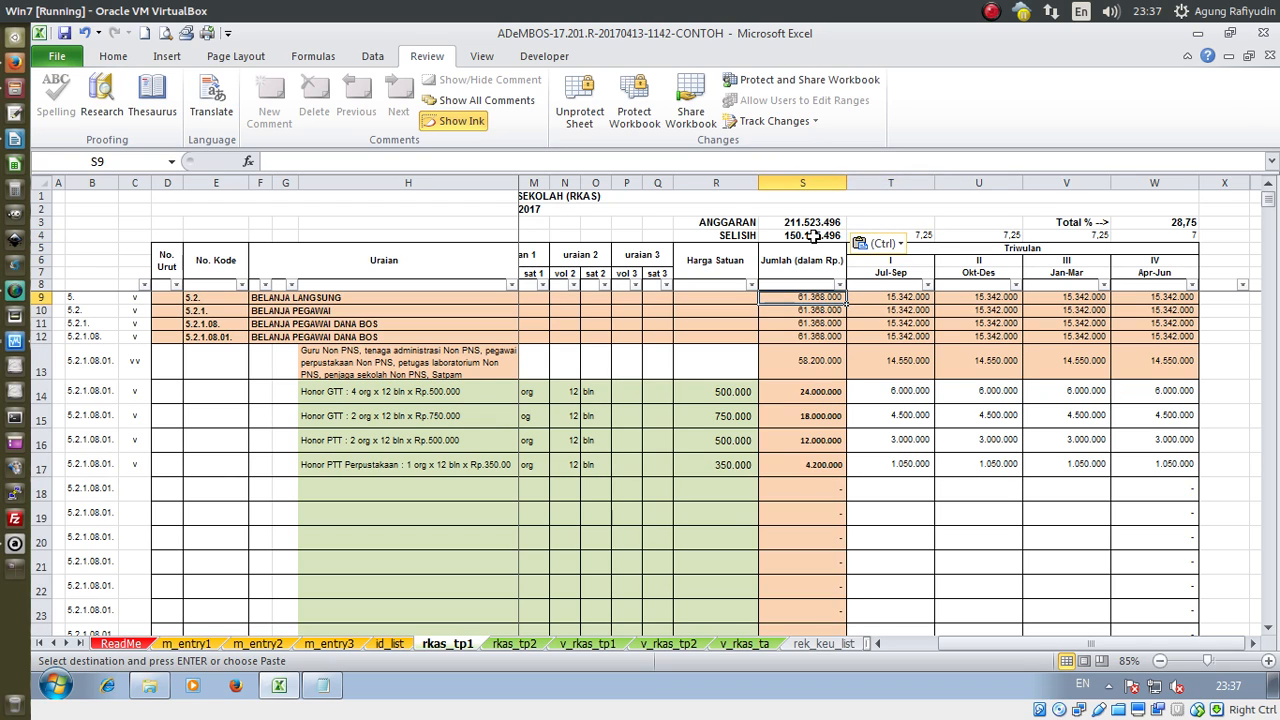
pyautogui.click(814, 235)
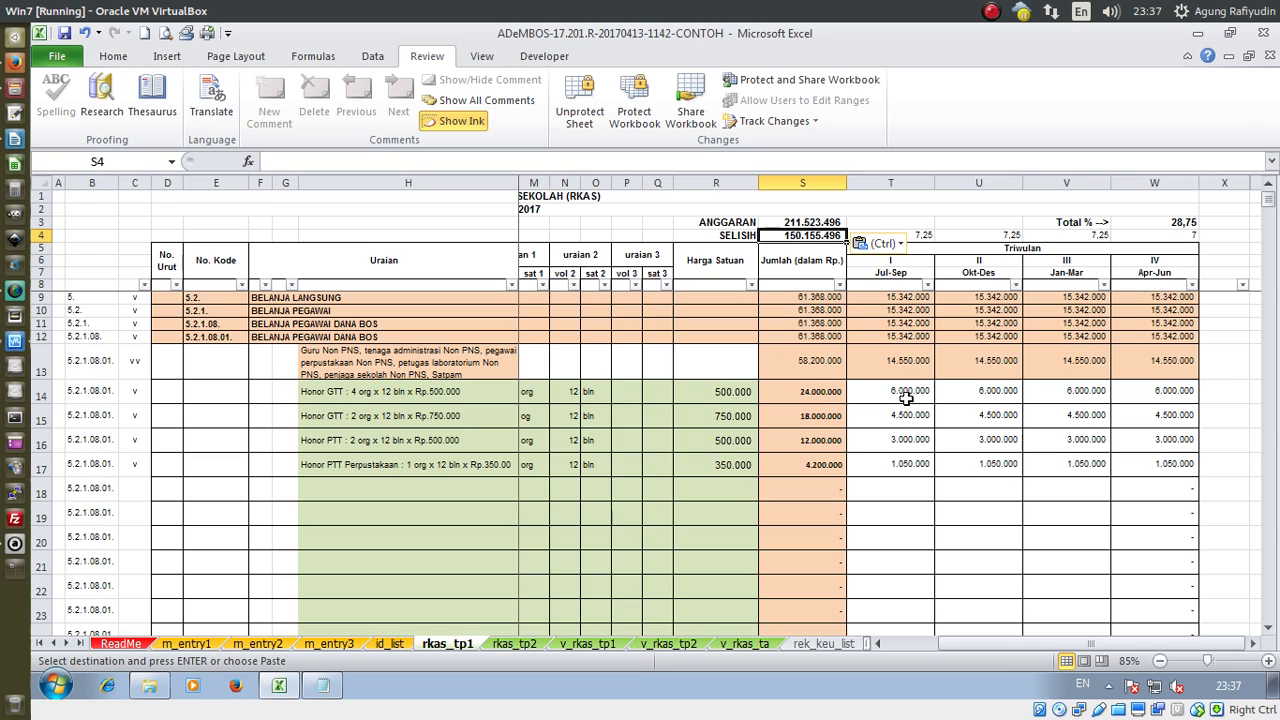
# Check the percentages for Triwulan I to IV in T4:W4 of rkas_tp1, then review the program, account and component columns of the honorarium rows
pyautogui.click(912, 236)
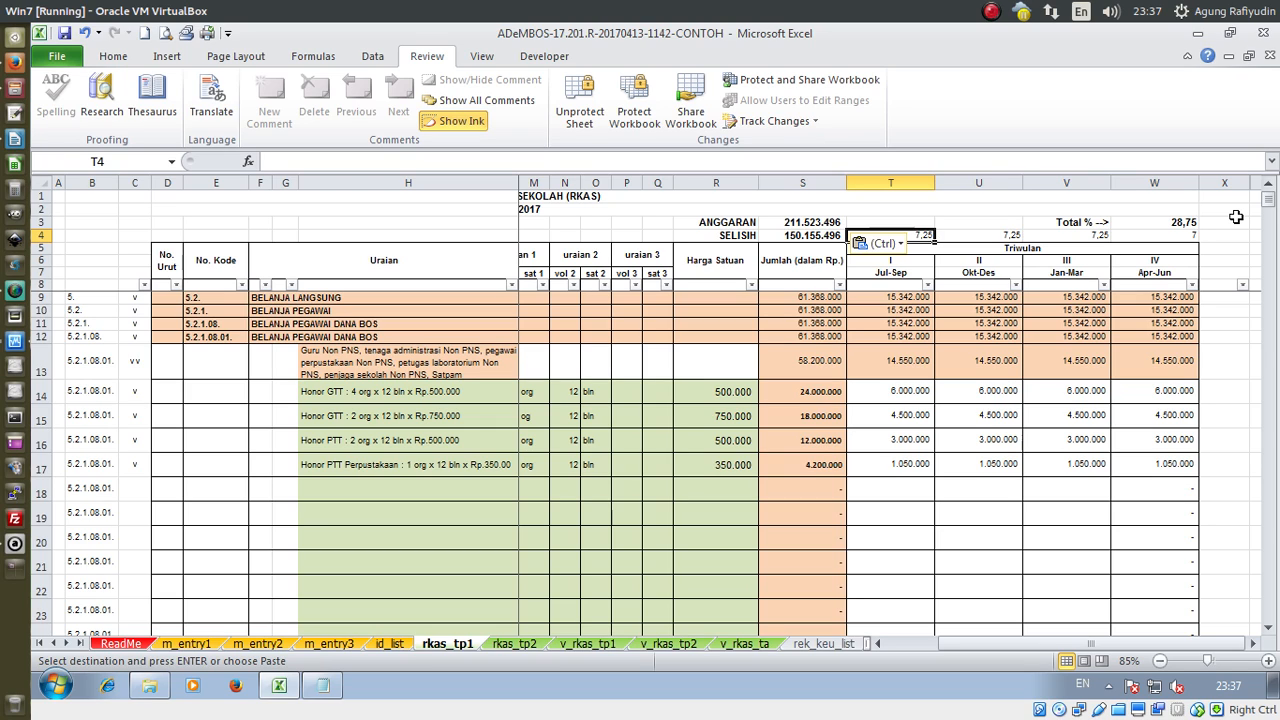
pyautogui.press('Right')
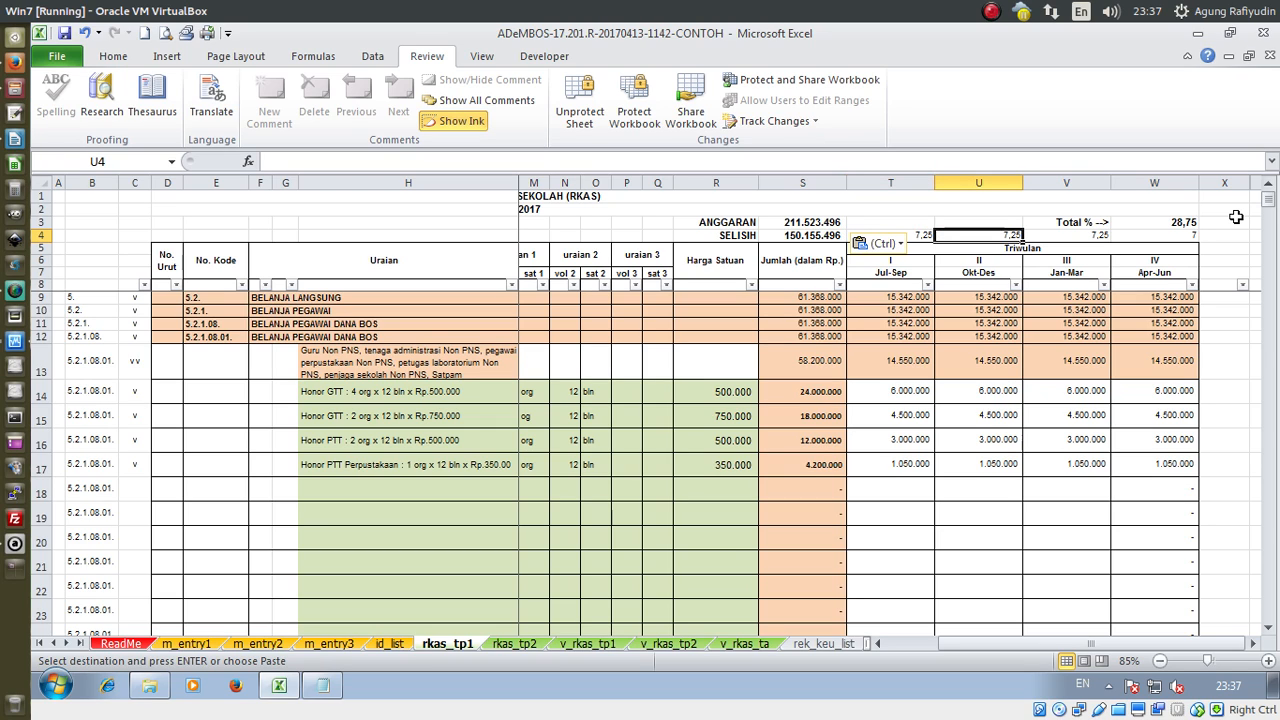
pyautogui.press('Right')
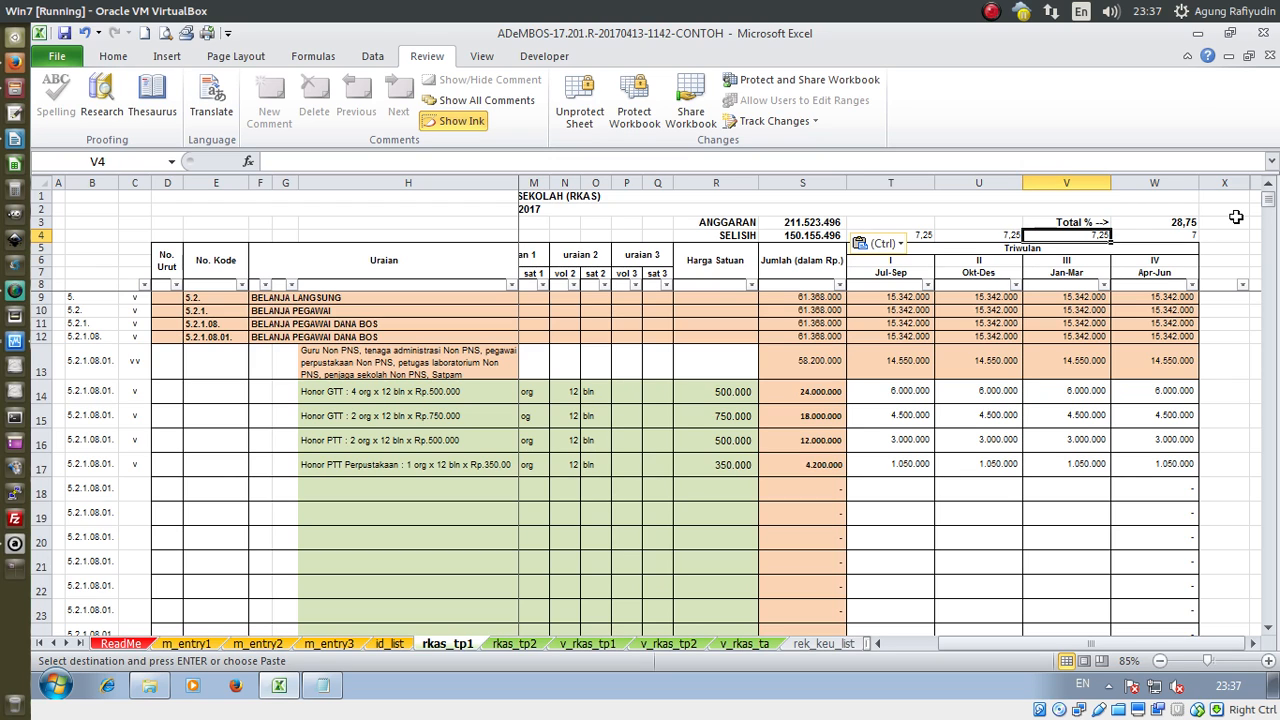
pyautogui.press('Right')
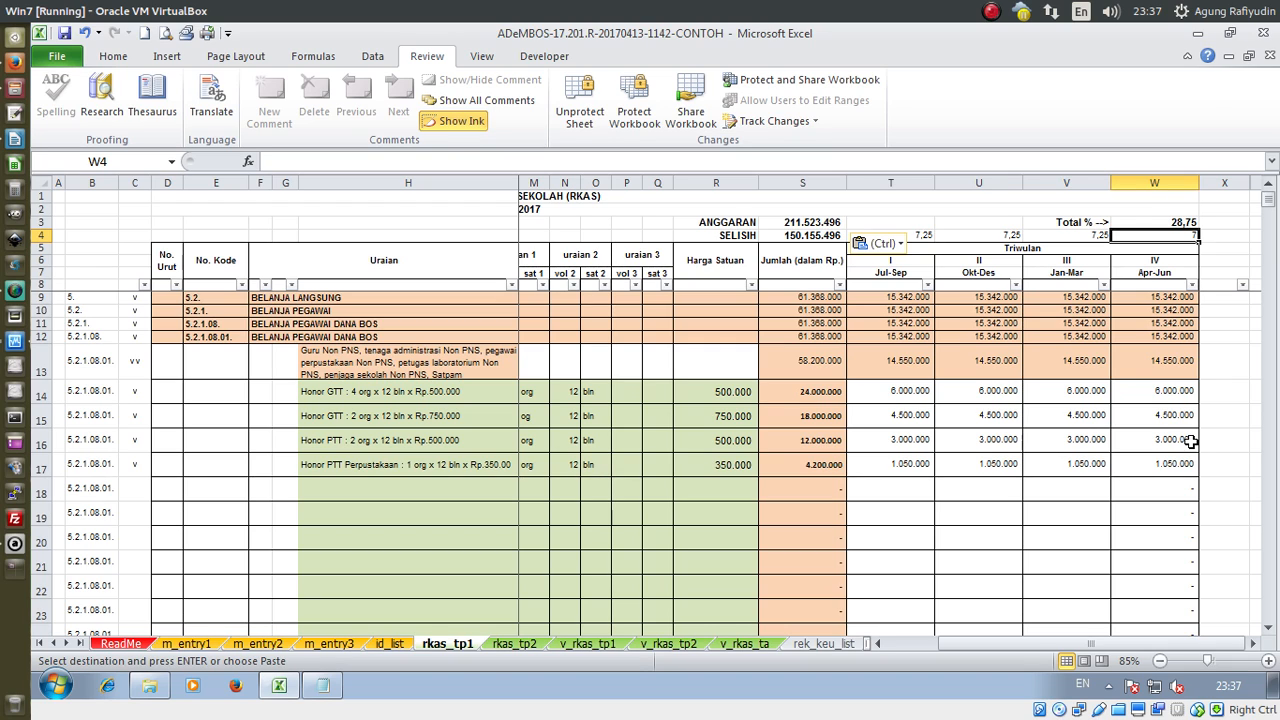
pyautogui.click(922, 236)
pyautogui.hotkey('ctrl', 'v')
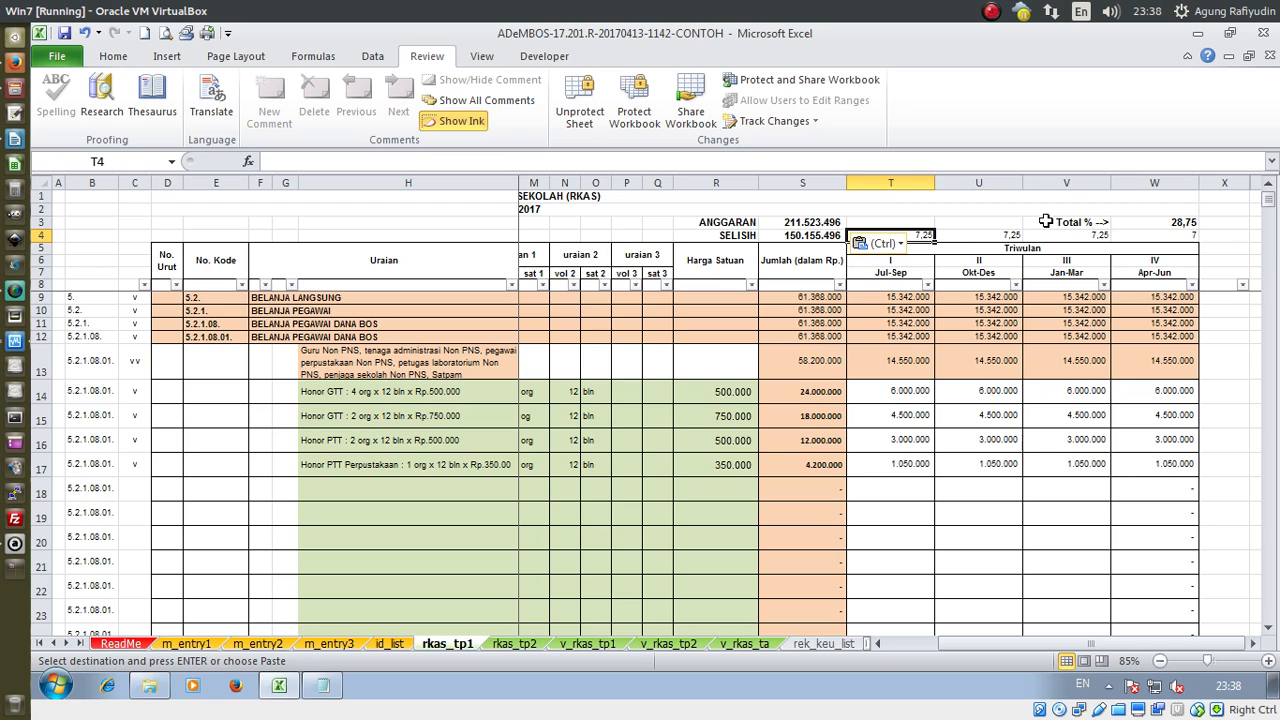
pyautogui.press('Right')
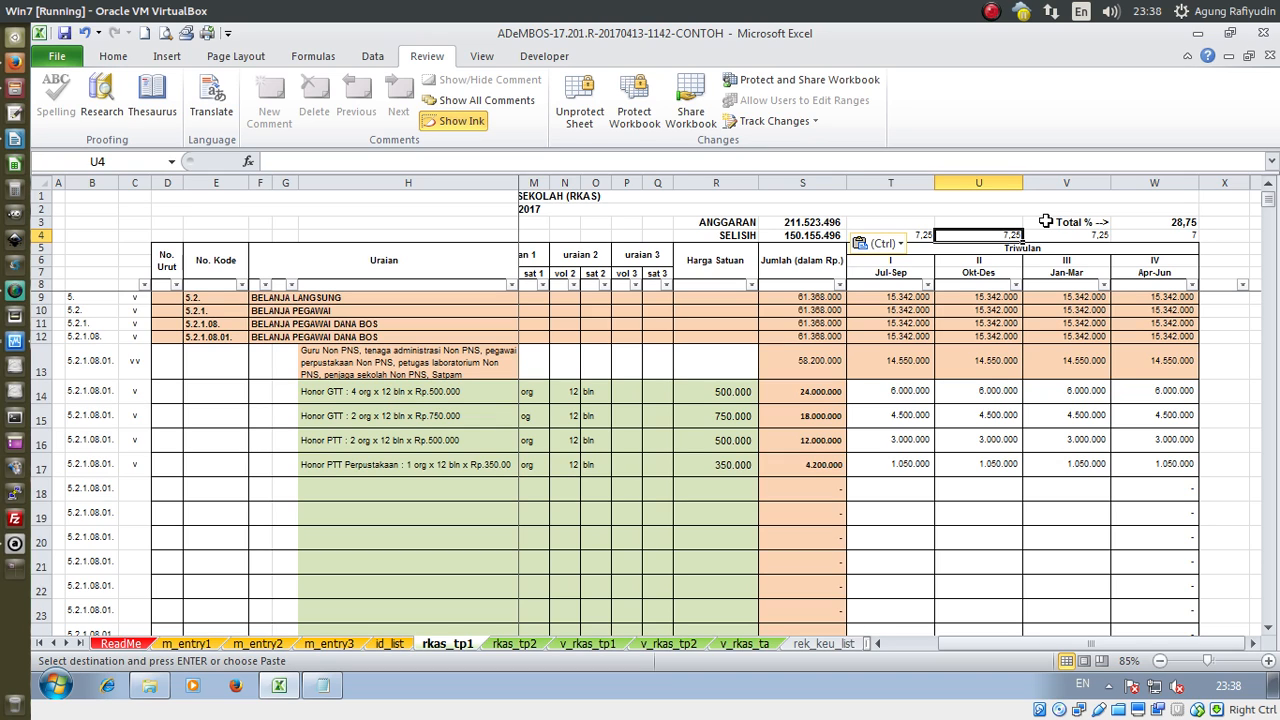
pyautogui.press('Right')
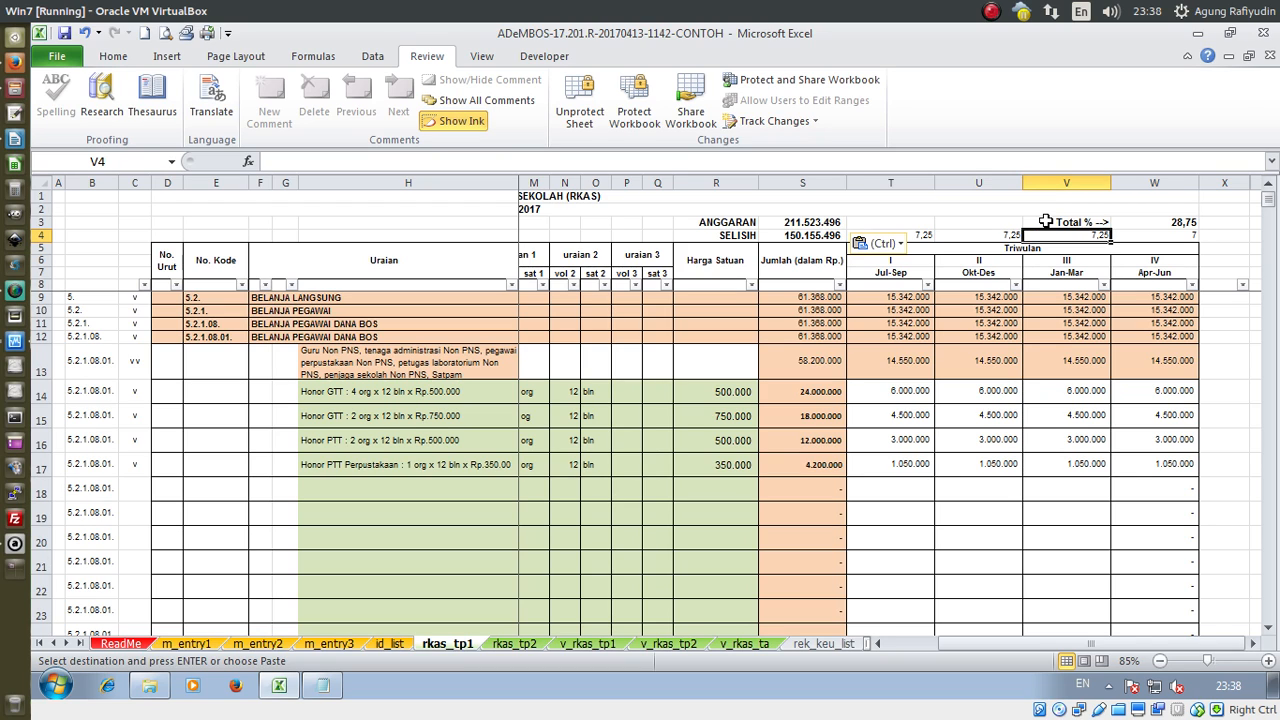
pyautogui.press('Right')
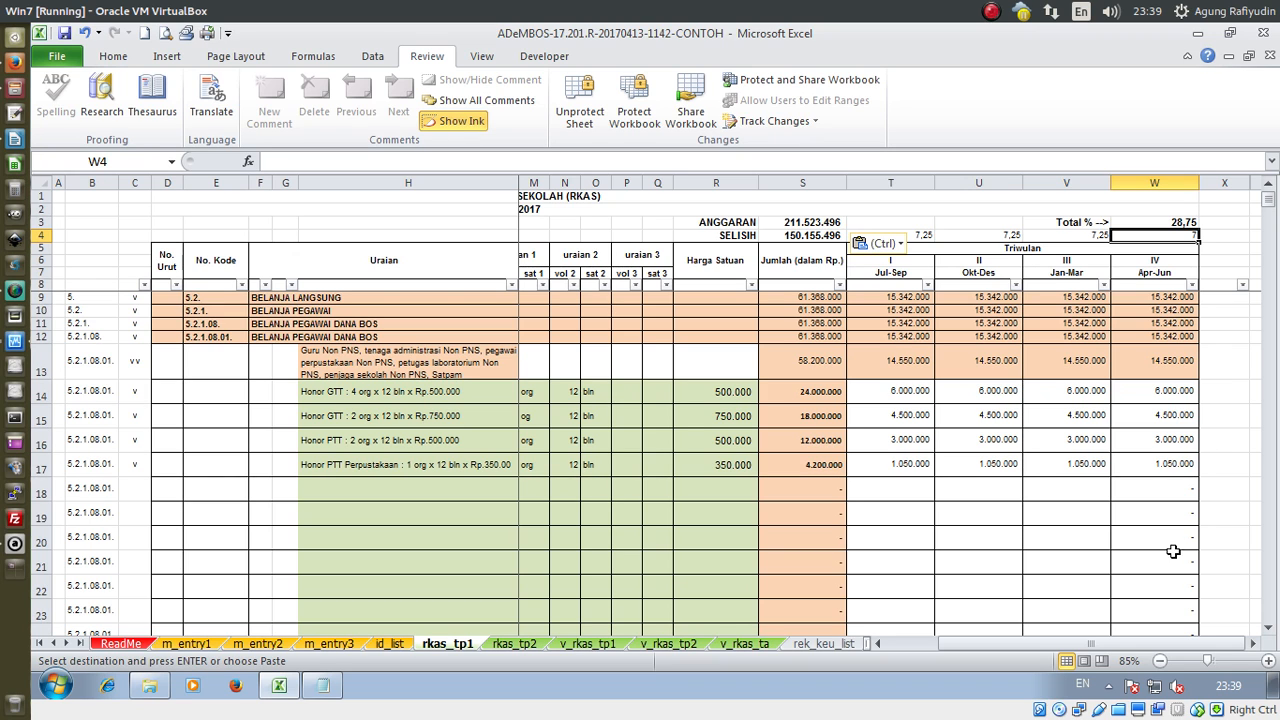
pyautogui.moveTo(1185, 645); pyautogui.dragTo(1100, 665)
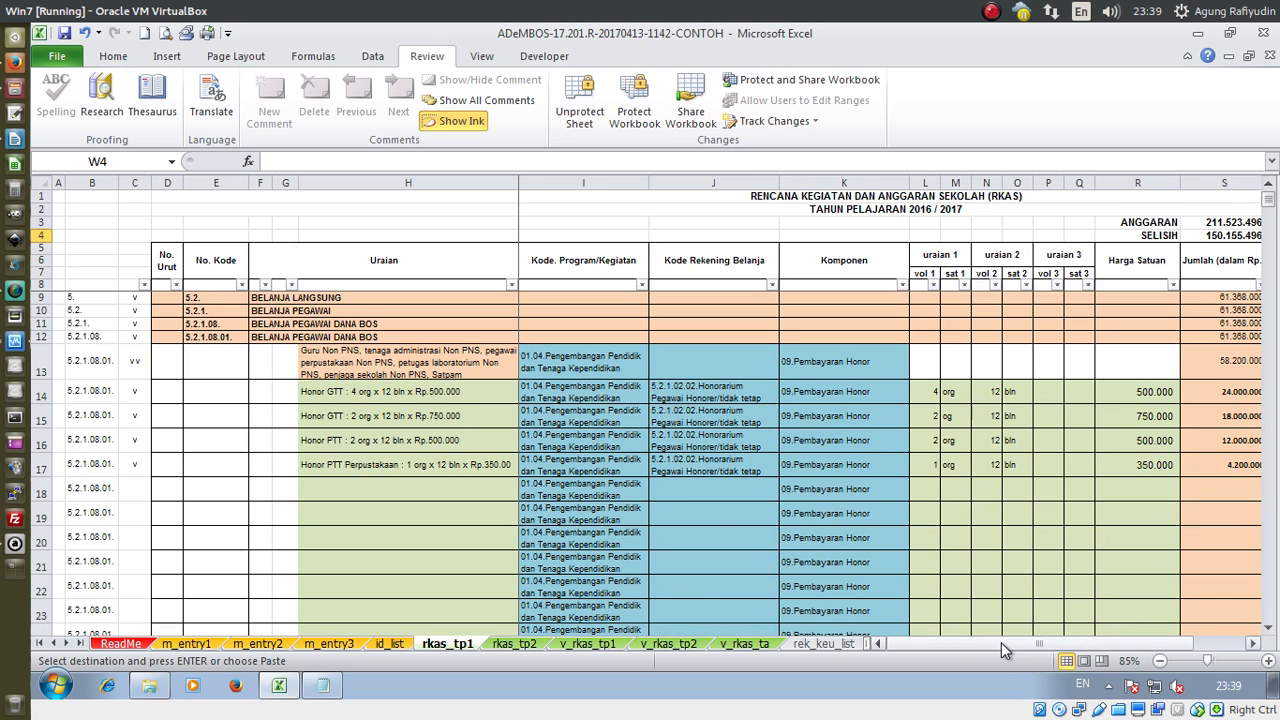
pyautogui.moveTo(1001, 642); pyautogui.dragTo(957, 656)
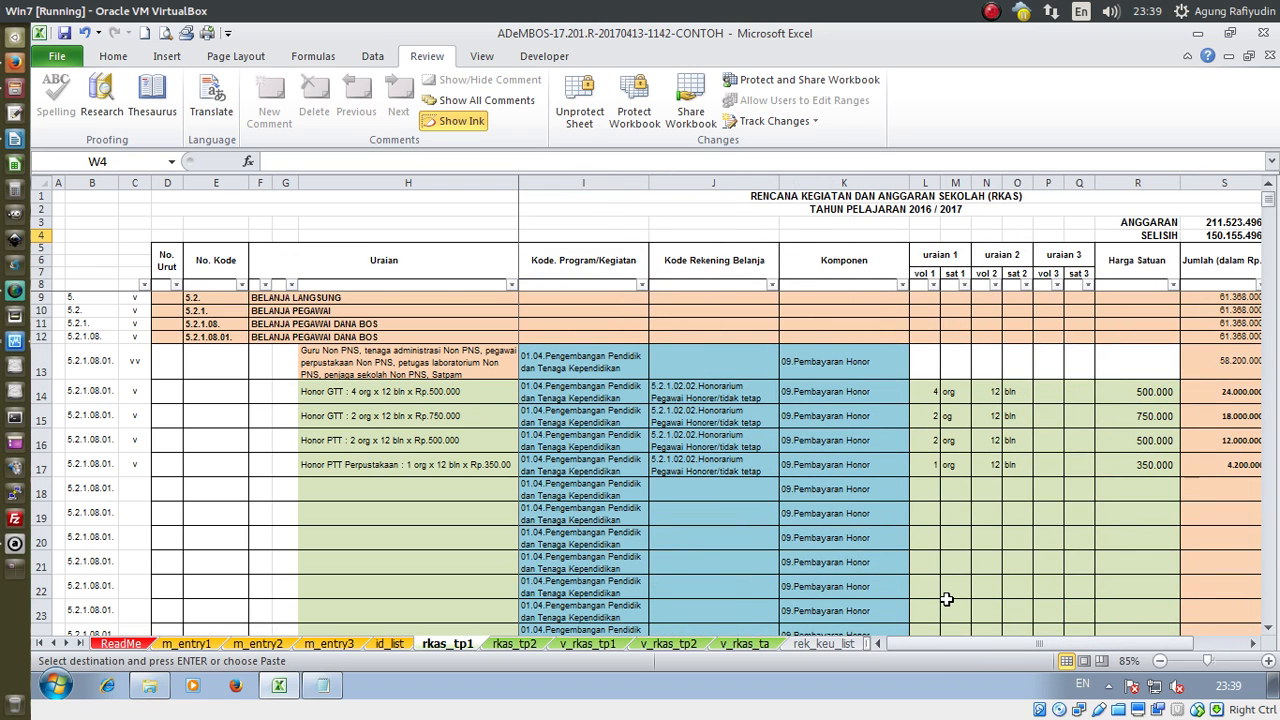